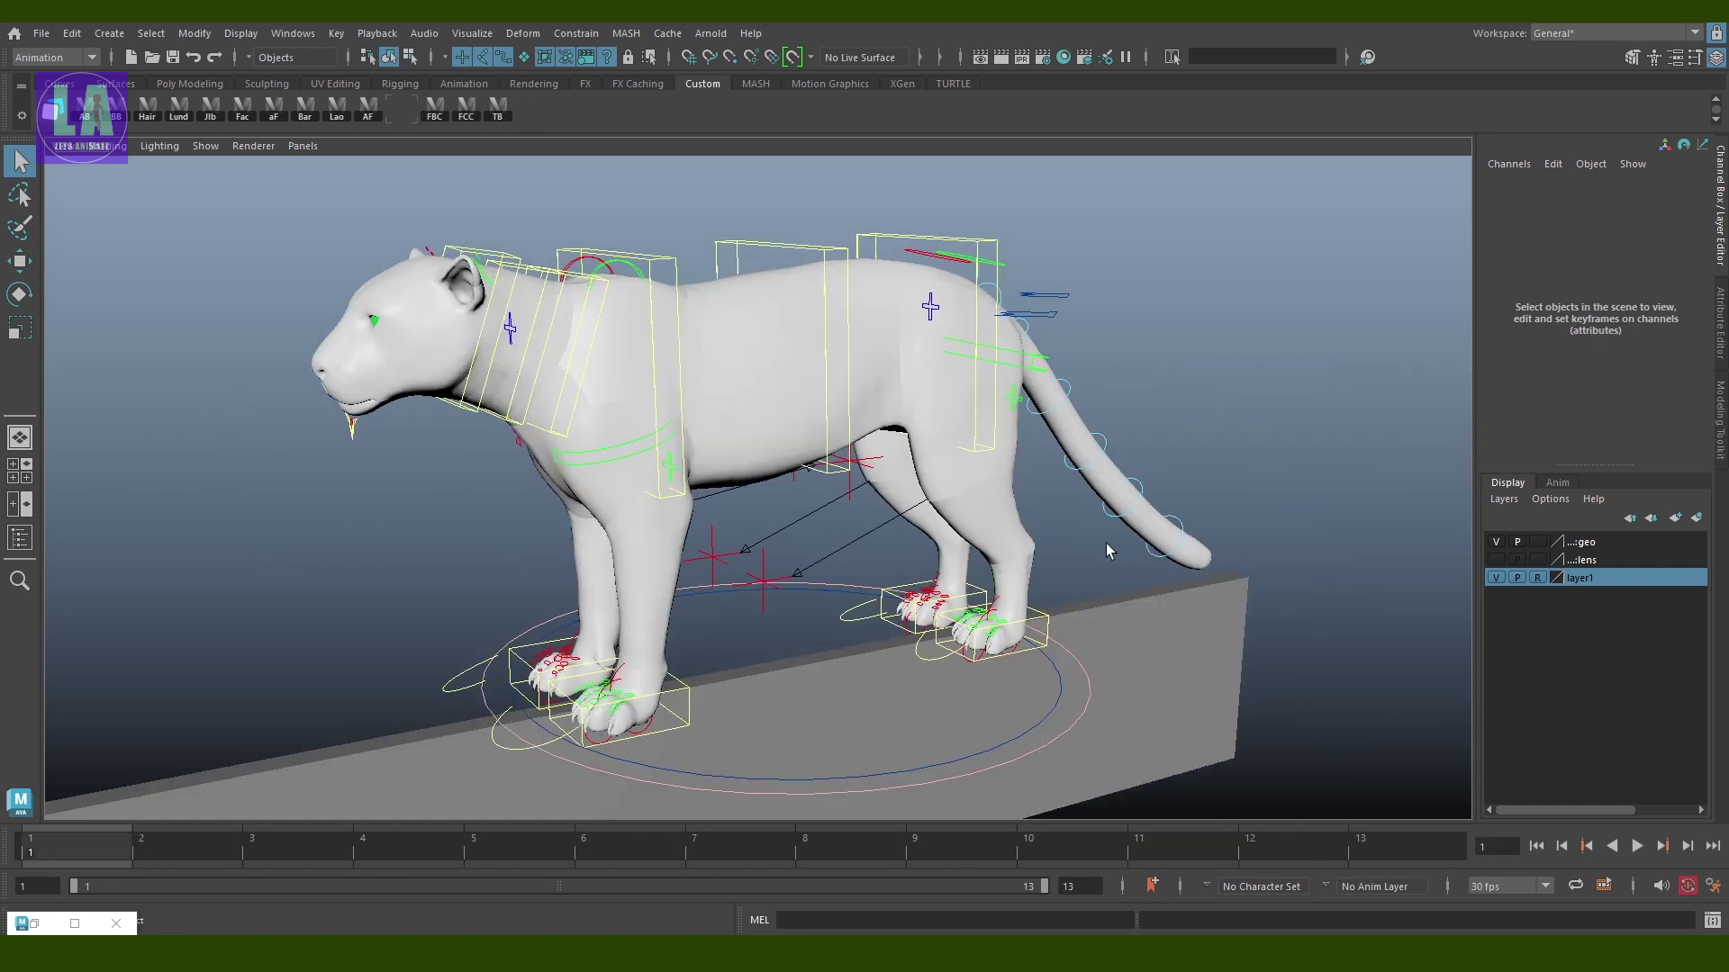
Confirm 30 fps playback over frames 1–13 in Animation Preferences and save them
click(1713, 886)
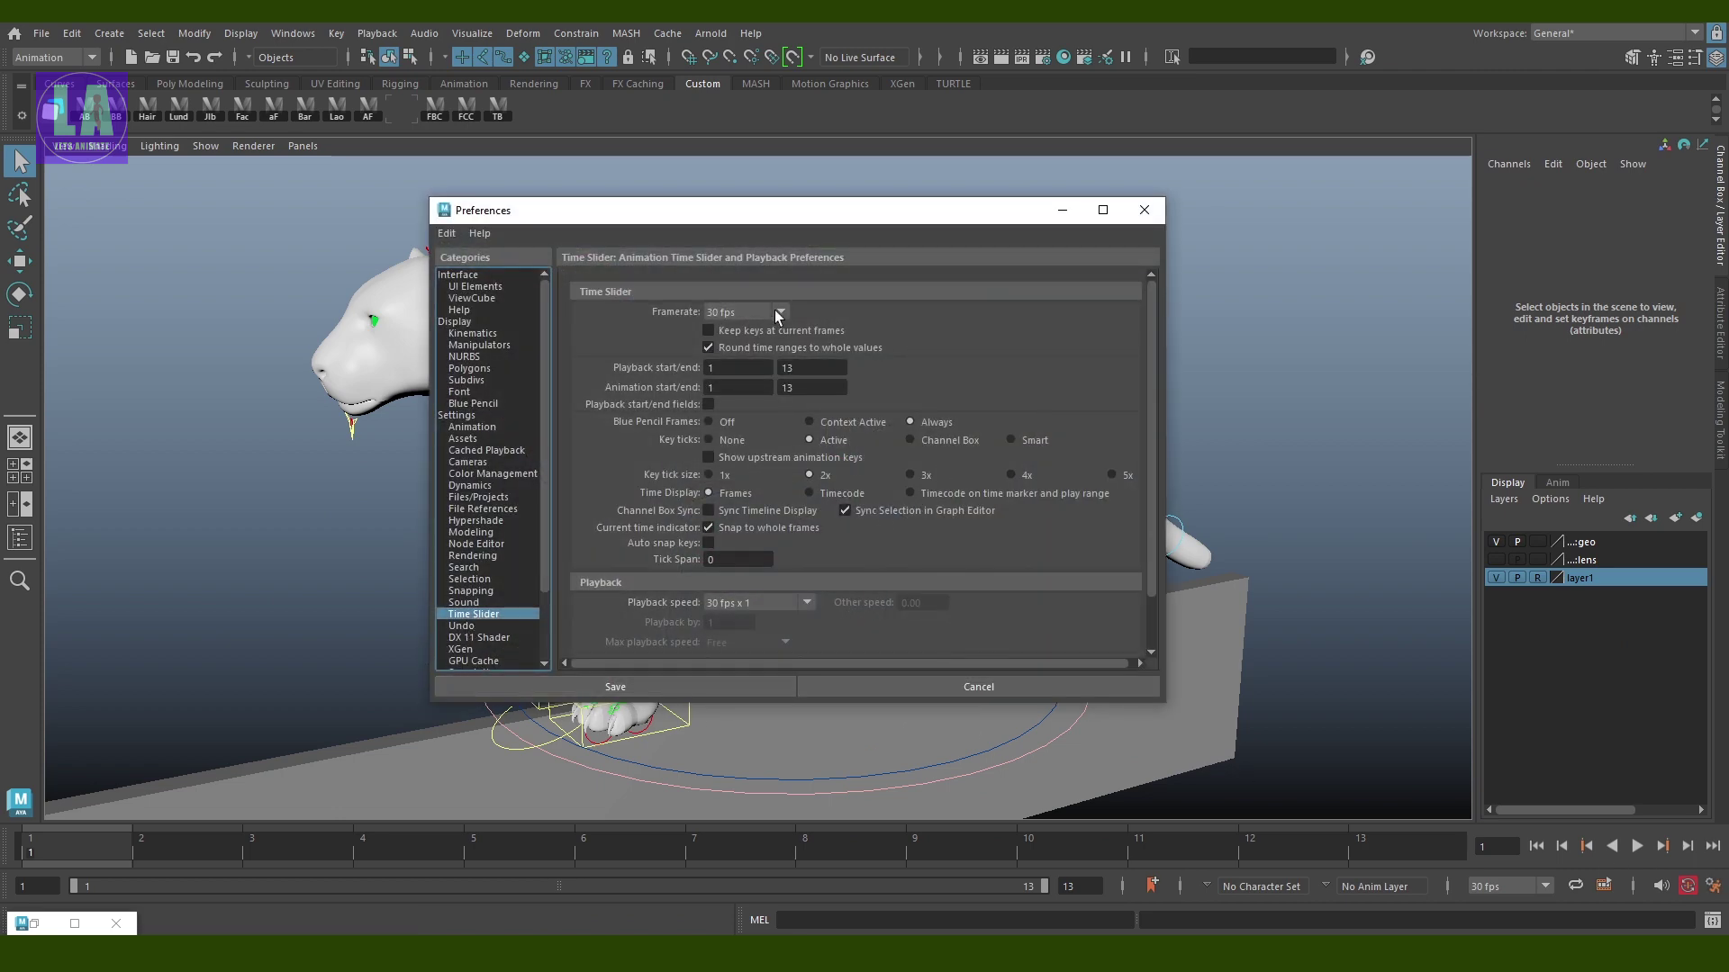
click(771, 681)
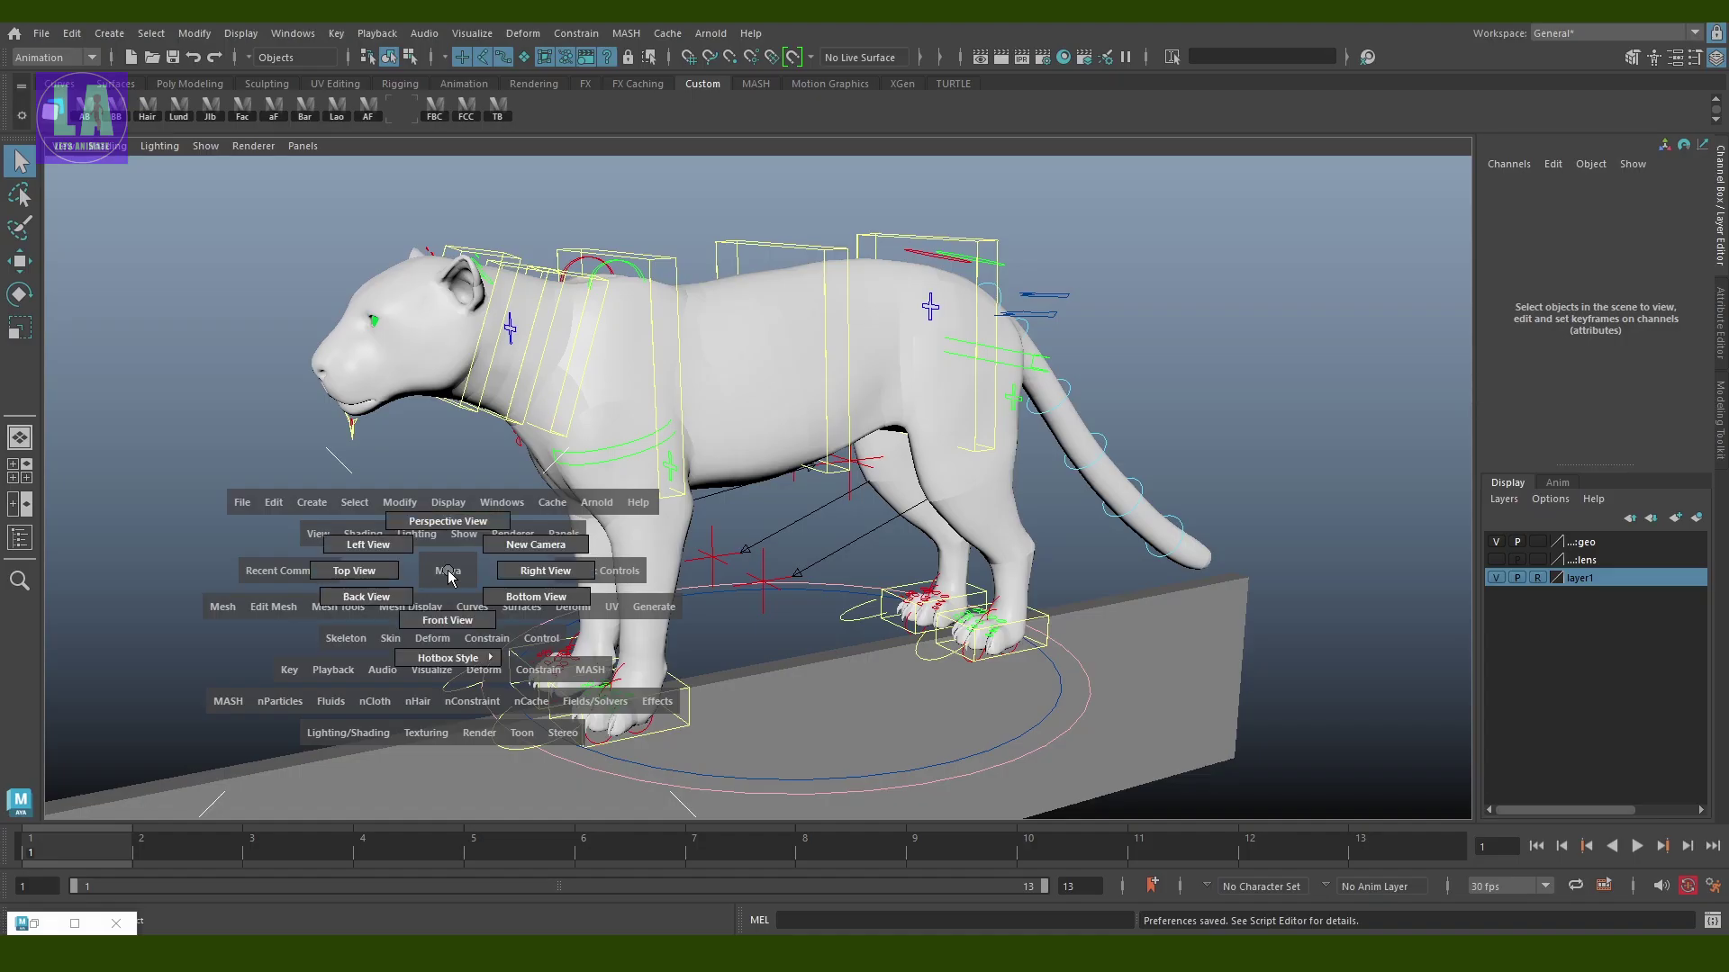
Show the tiger from the left side with the grid hidden, then bring up the Poly Modeling shelf
click(401, 545)
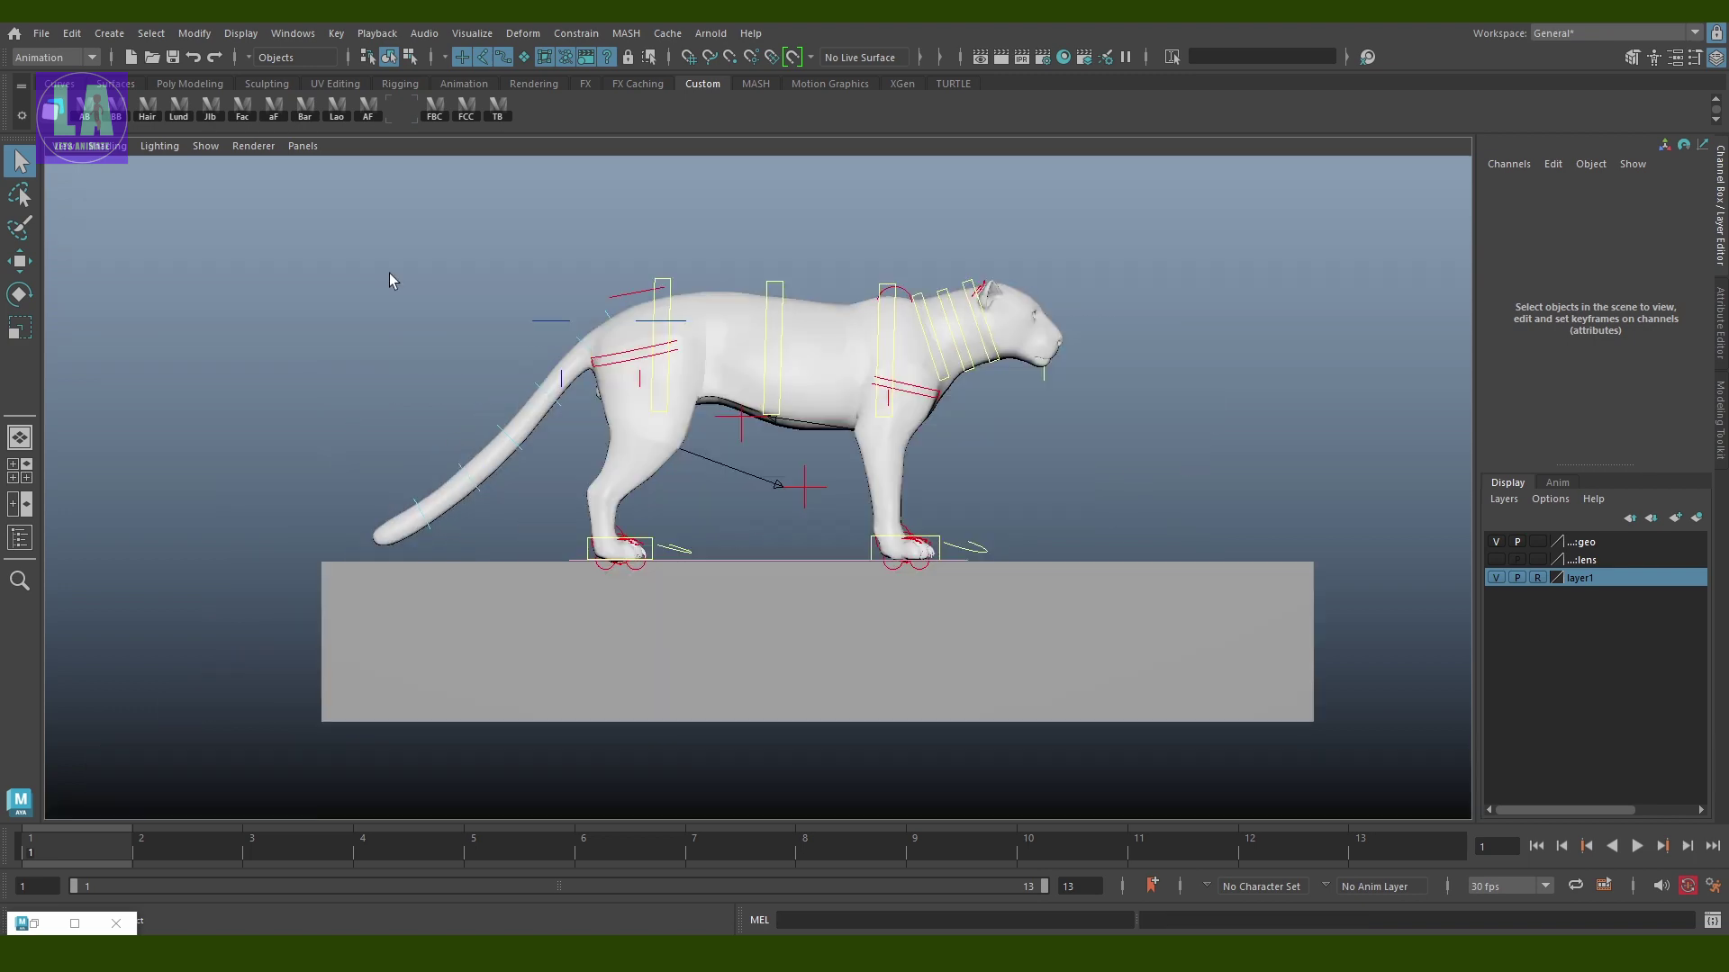
click(209, 149)
mouse_move(240, 223)
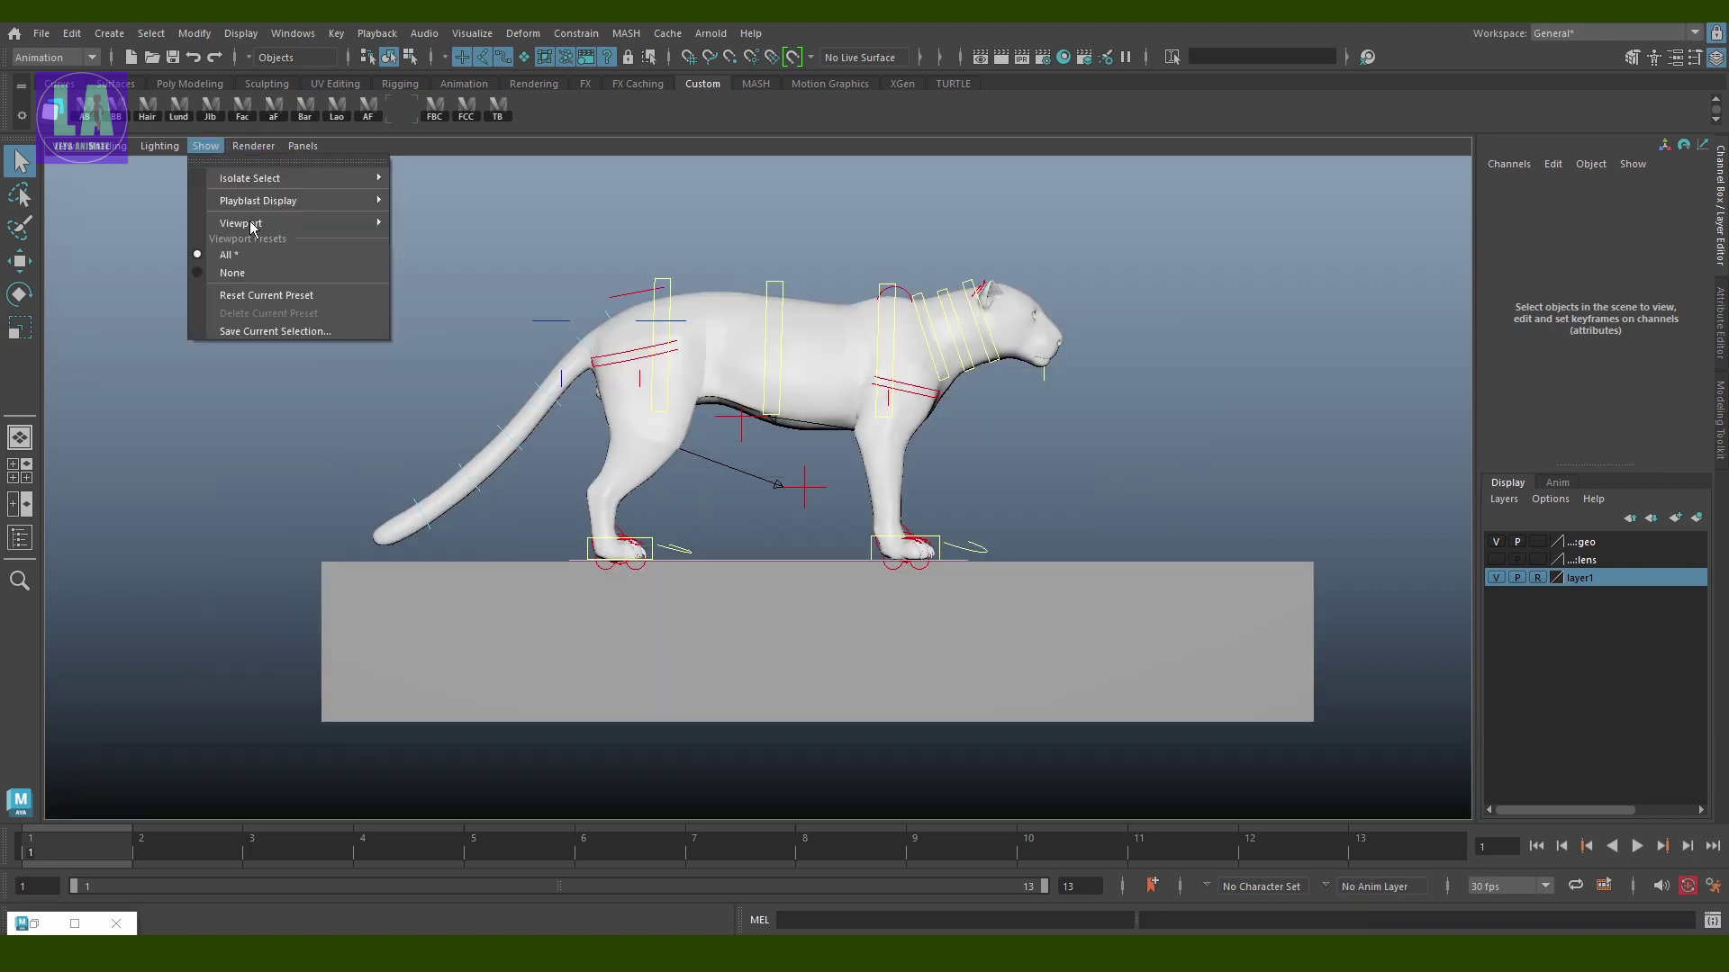
click(458, 851)
mouse_move(250, 178)
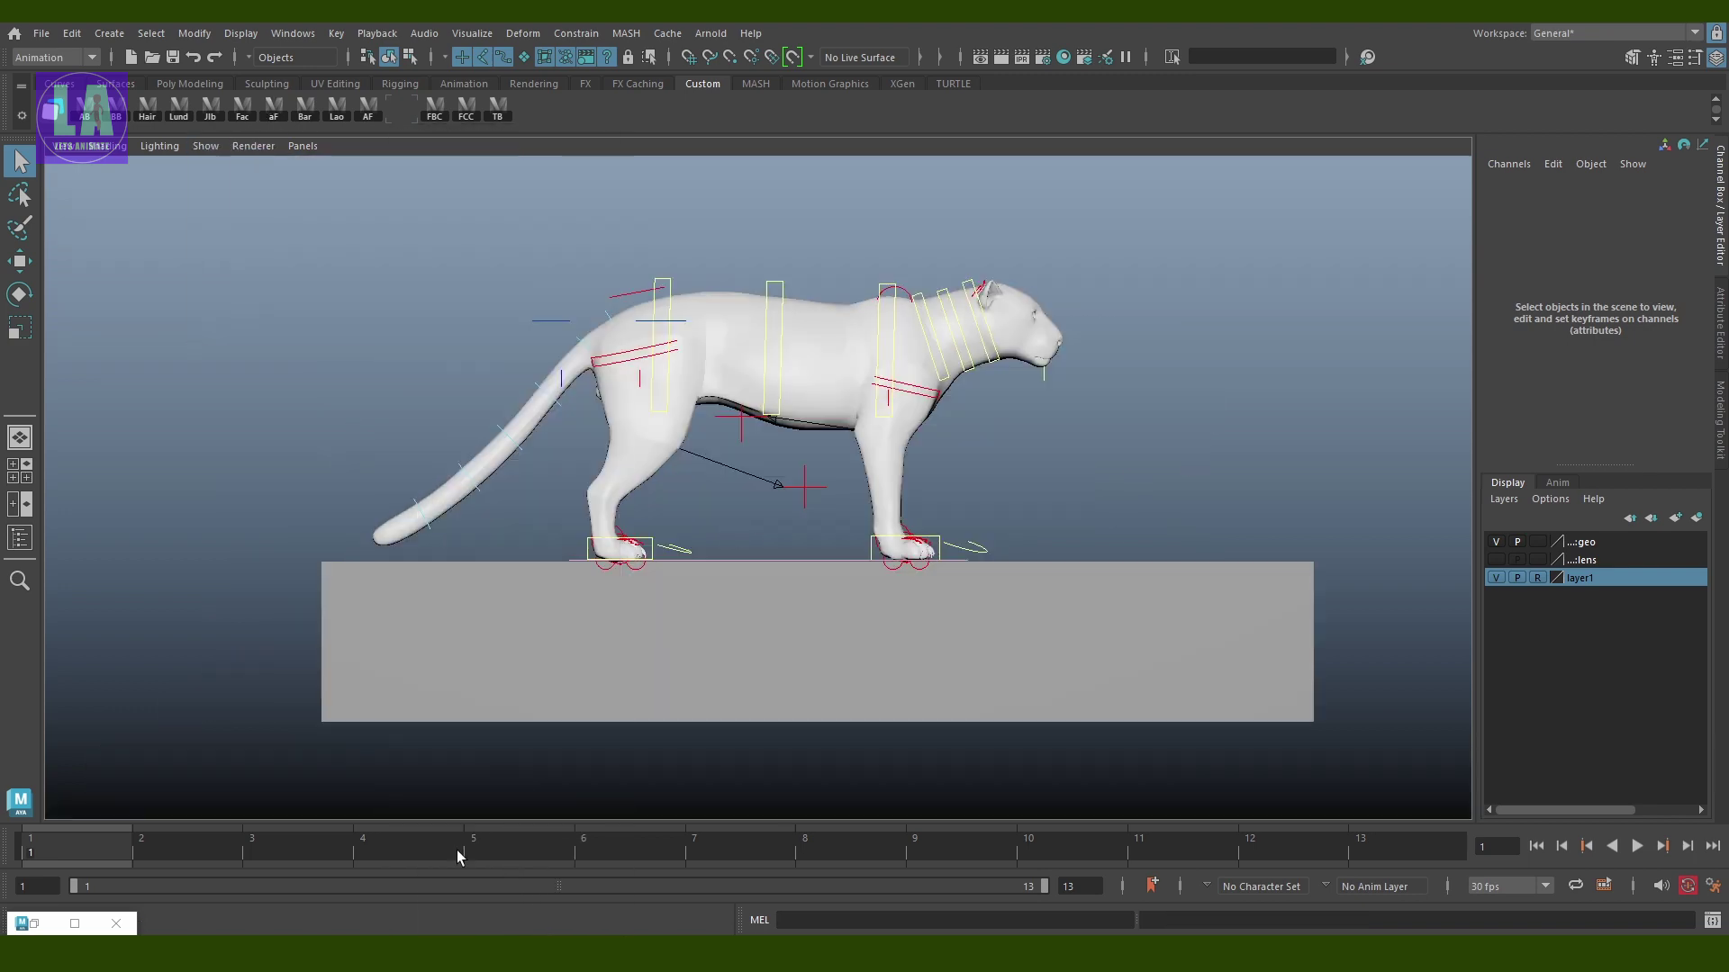
click(206, 145)
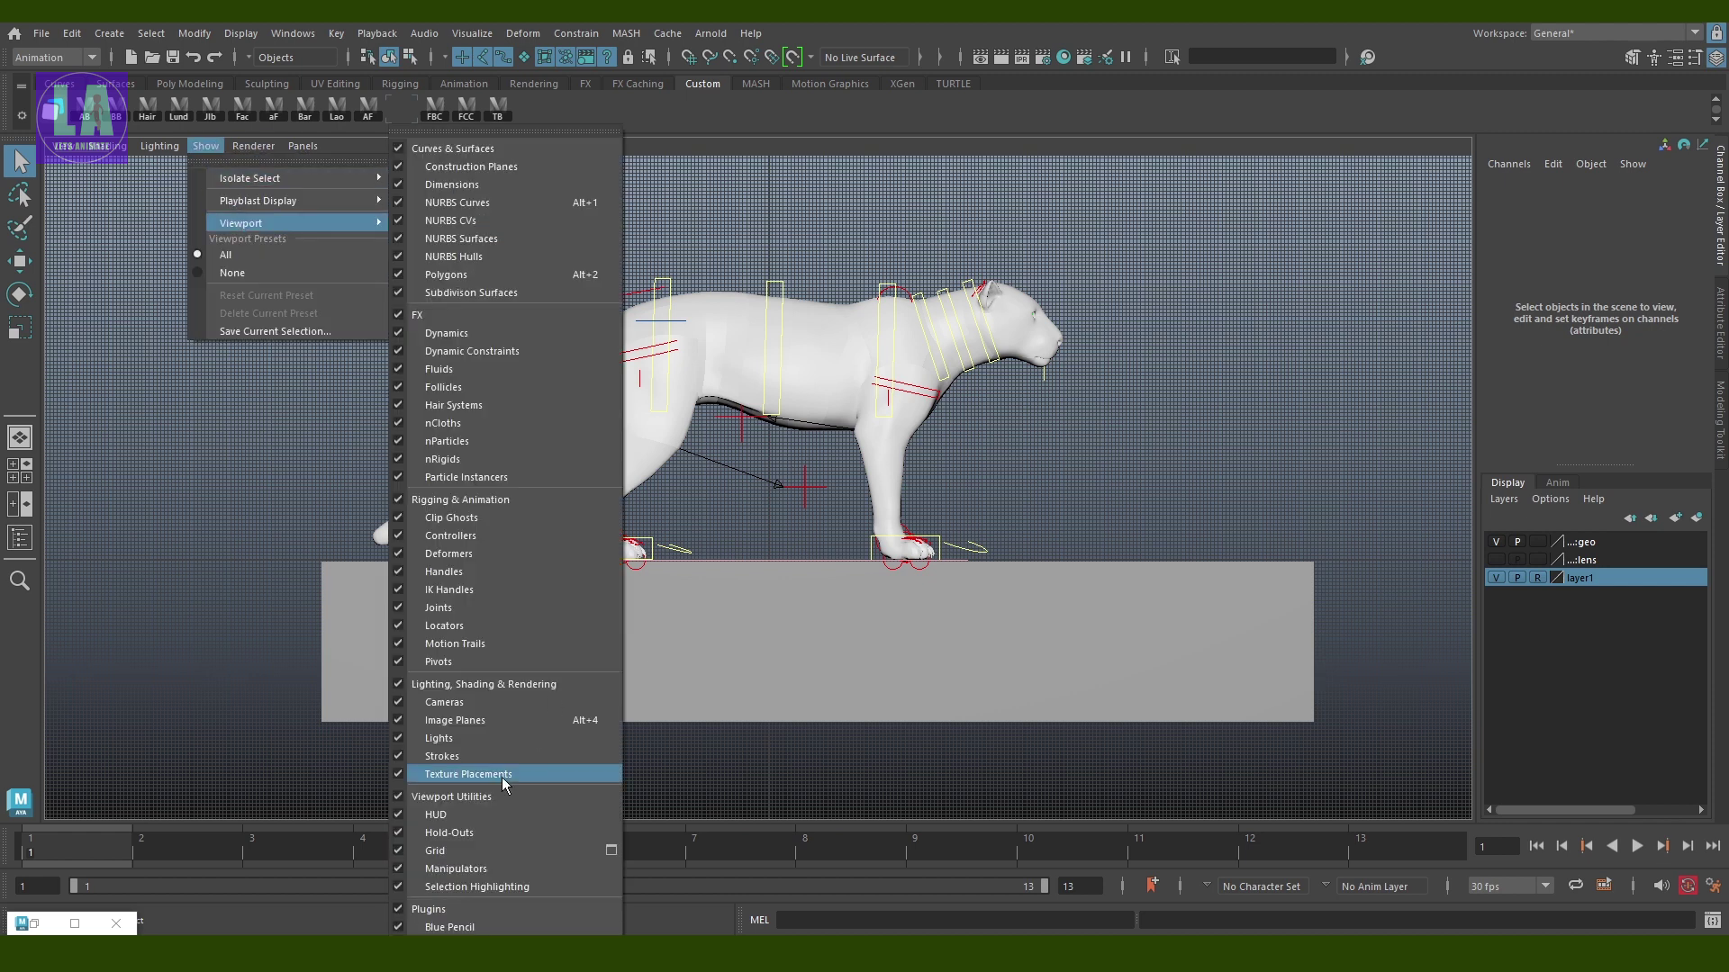
click(477, 841)
alt+middle_drag(1122, 562, 1028, 715)
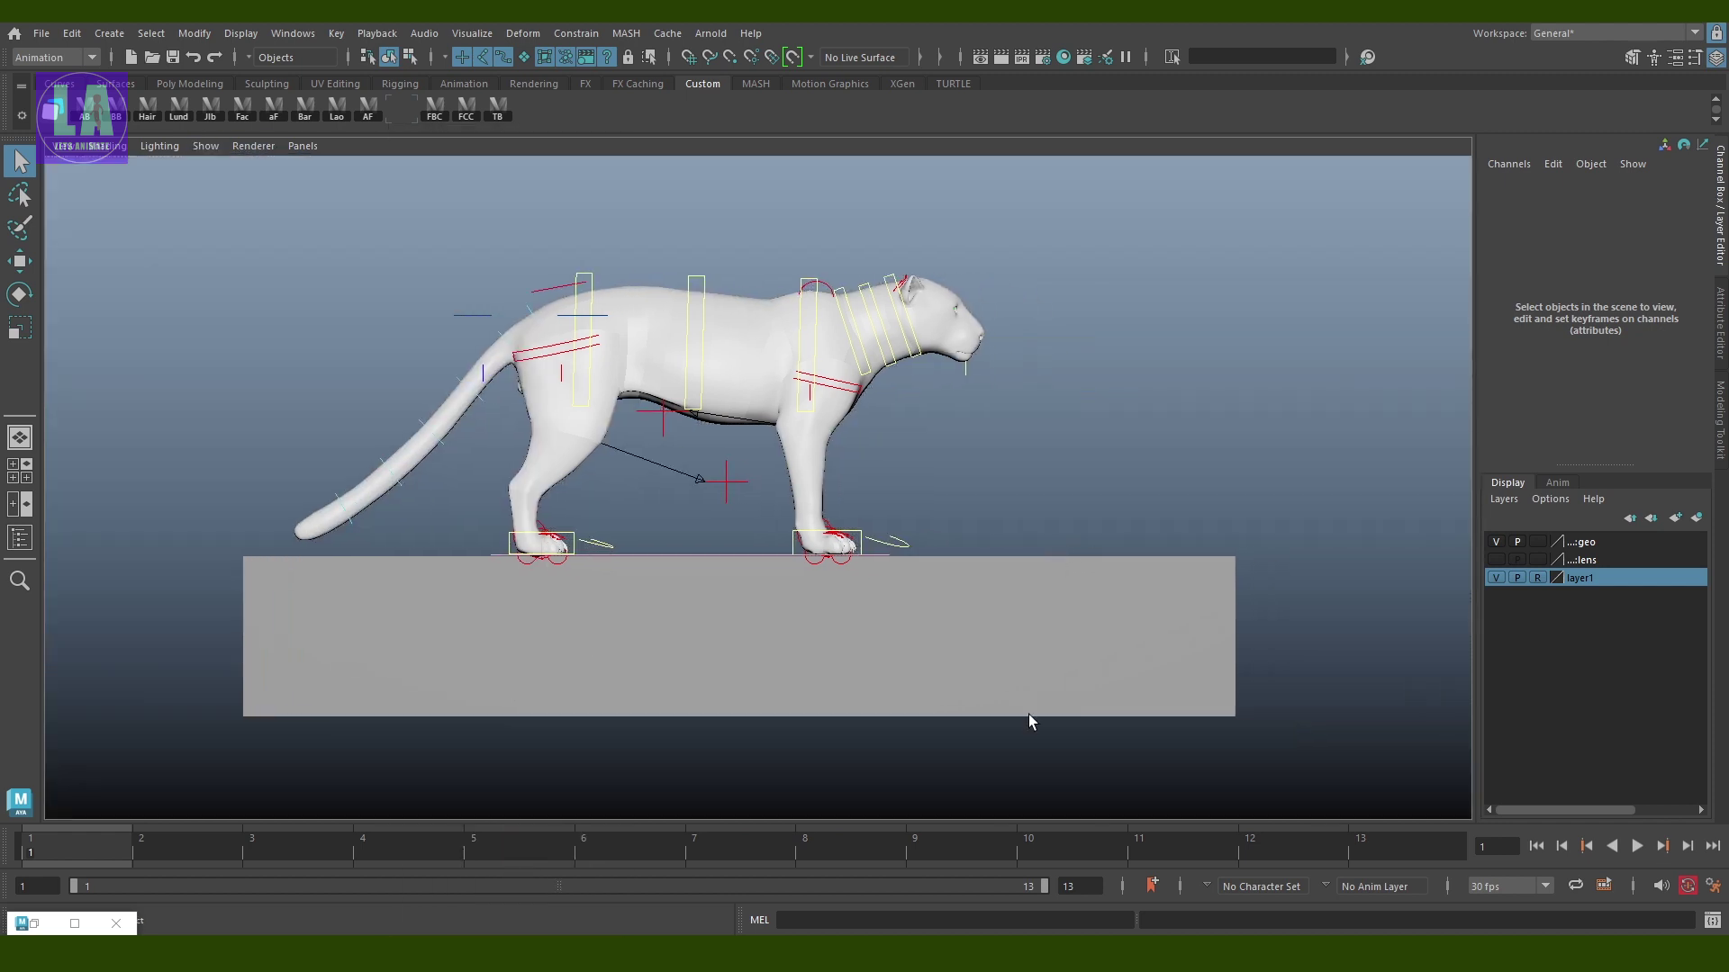
click(187, 81)
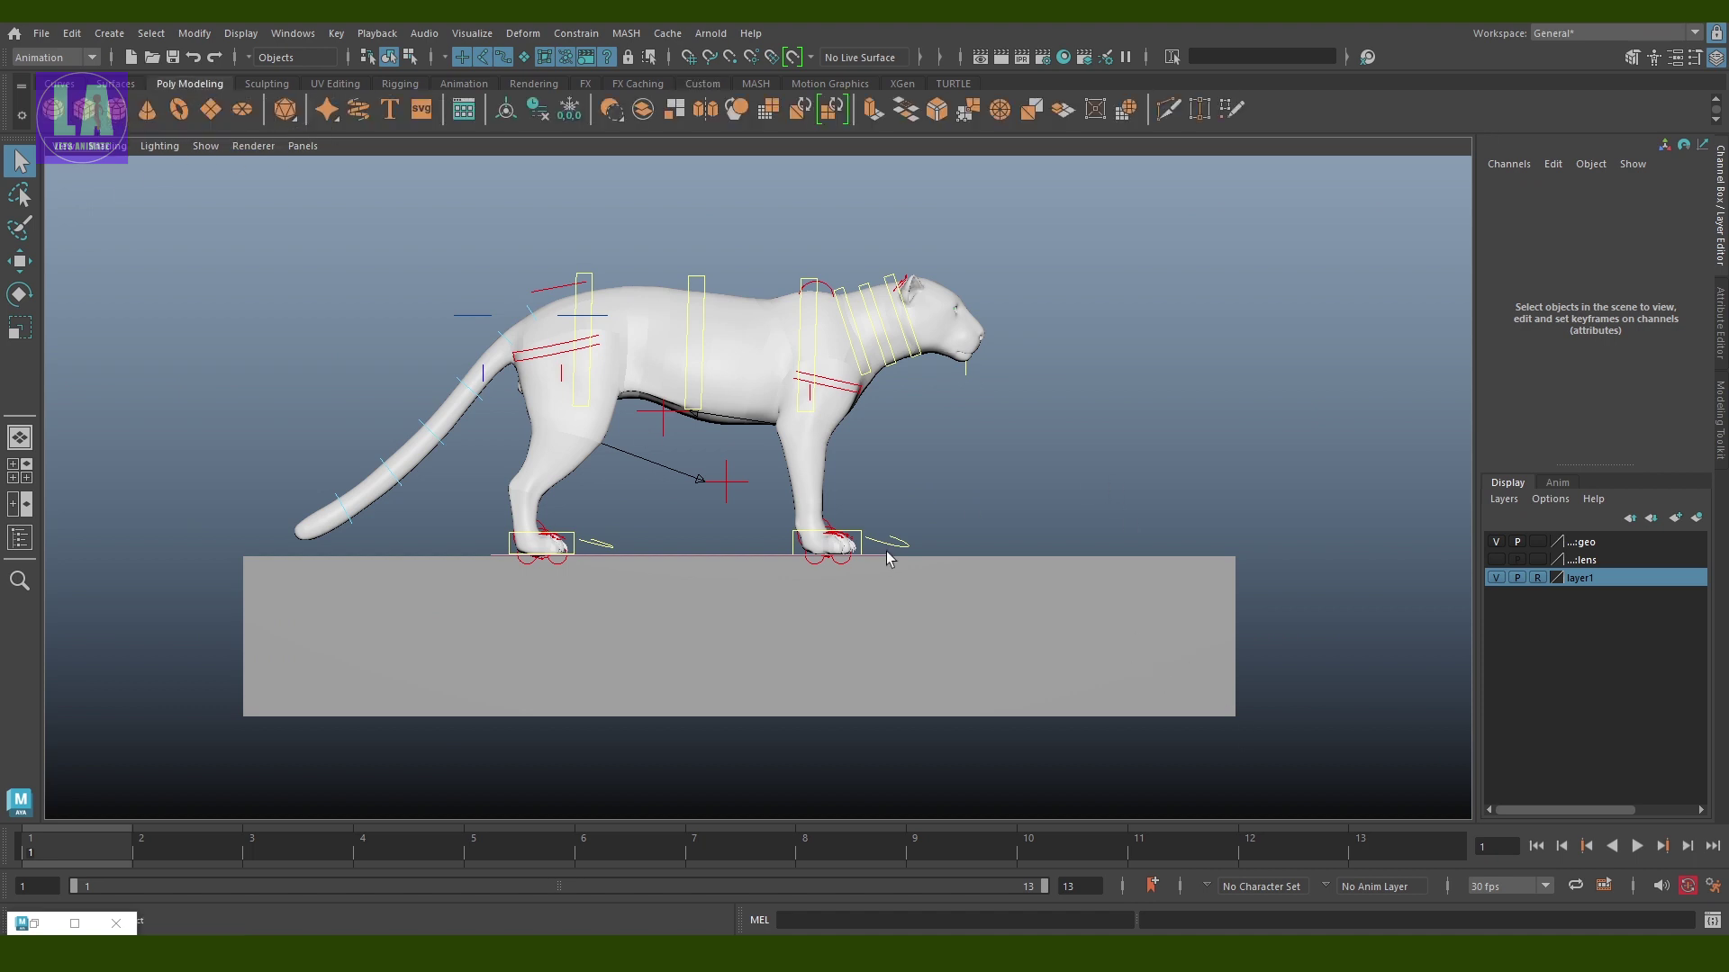
Switch the viewport to the perspective camera and orbit in around the tiger
scroll(977, 540, up, 2)
scroll(981, 572, up, 1)
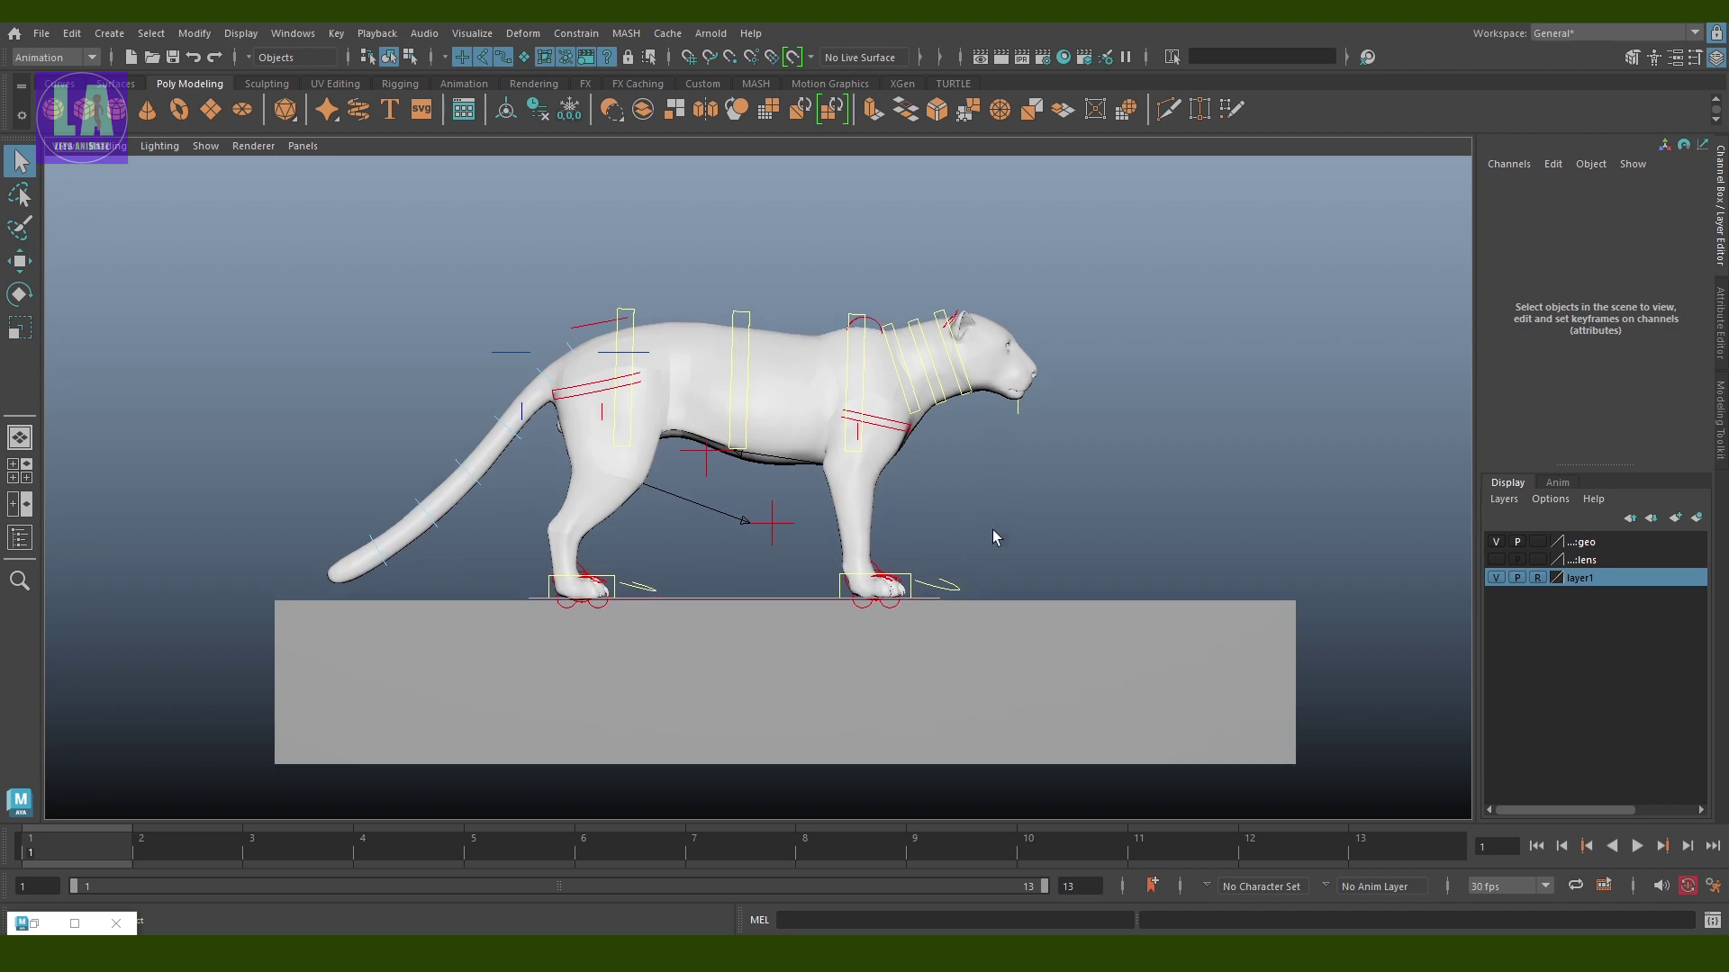
scroll(994, 538, up, 1)
key(space)
drag(956, 555, 937, 516)
scroll(509, 547, down, 5)
mouse_move(510, 547)
alt+mouse_down()
mouse_move(677, 540)
mouse_move(765, 651)
alt+mouse_up()
scroll(764, 652, up, 5)
scroll(764, 651, up, 1)
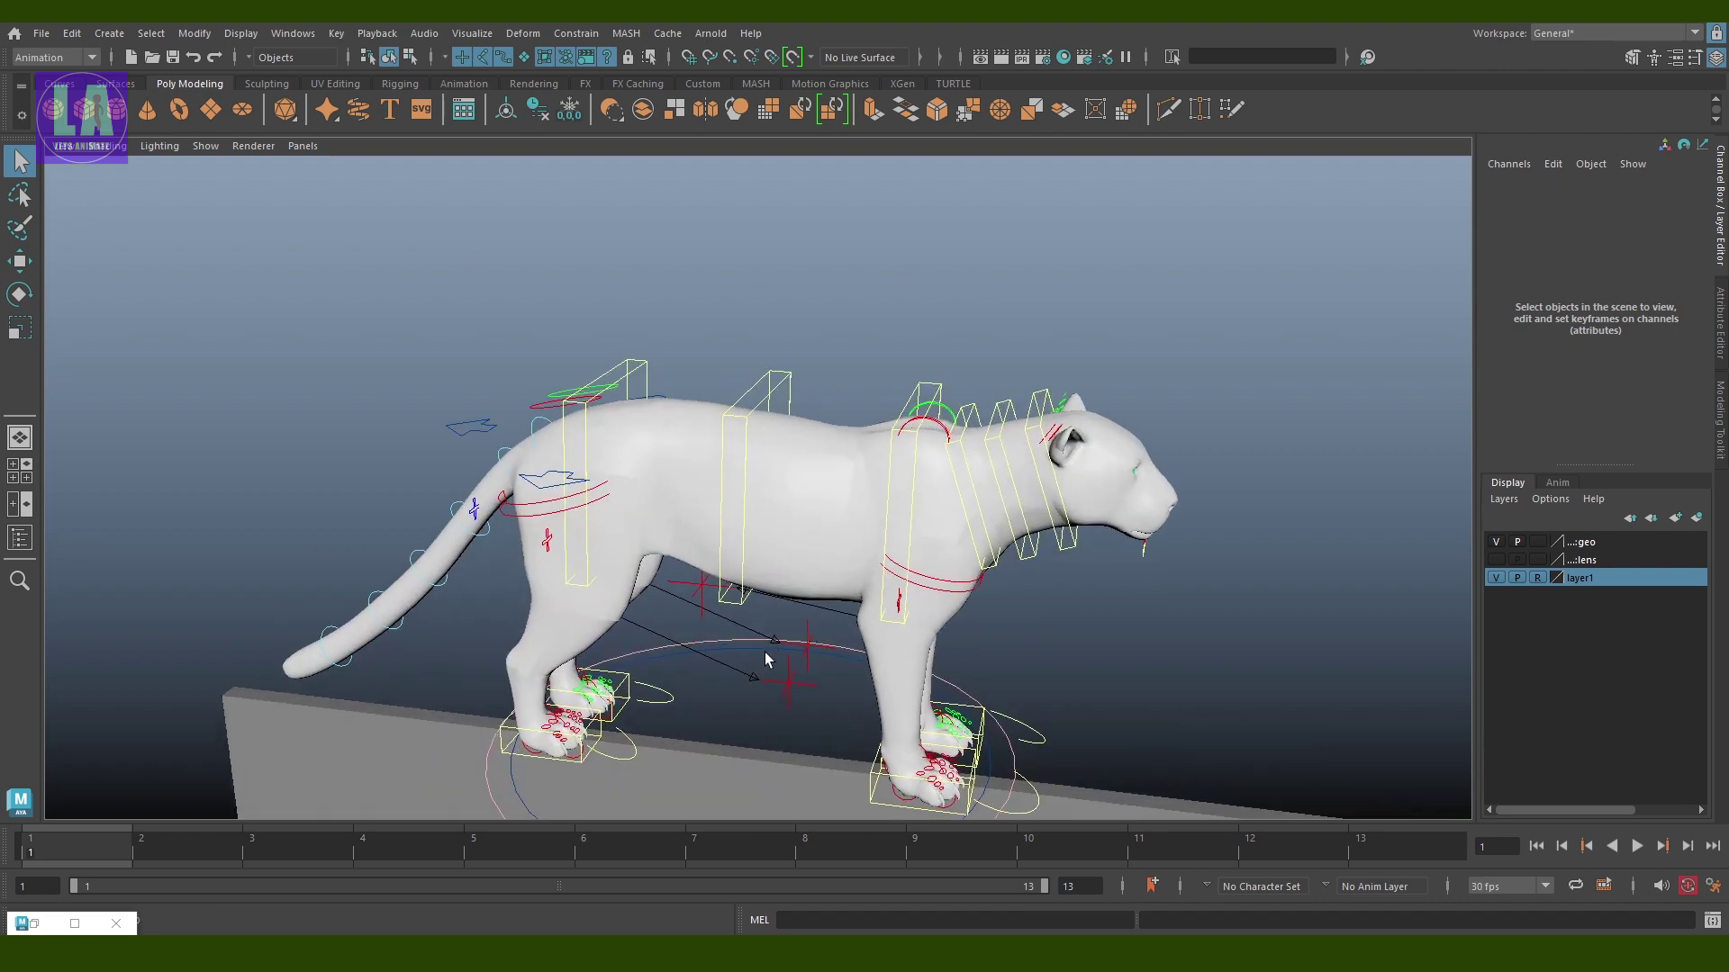
scroll(764, 659, up, 1)
Nudge the upper spine control, then select the hip spine control IKSpine1_M
click(948, 389)
key(w)
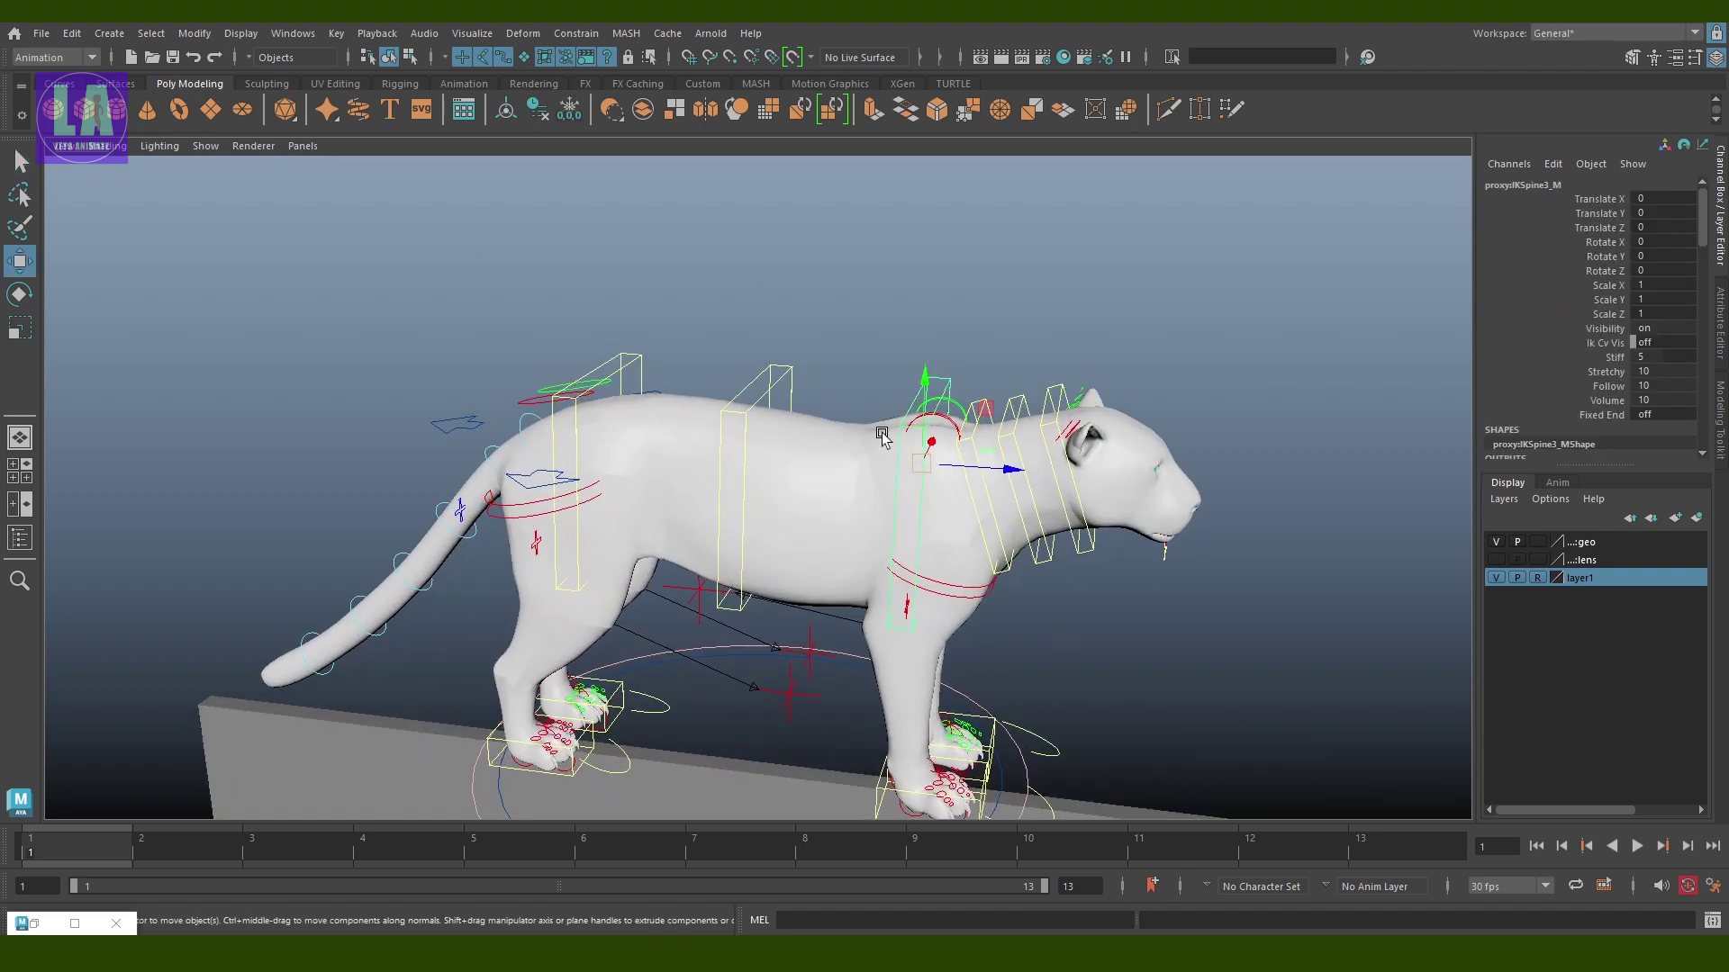
alt+drag(948, 389, 822, 403)
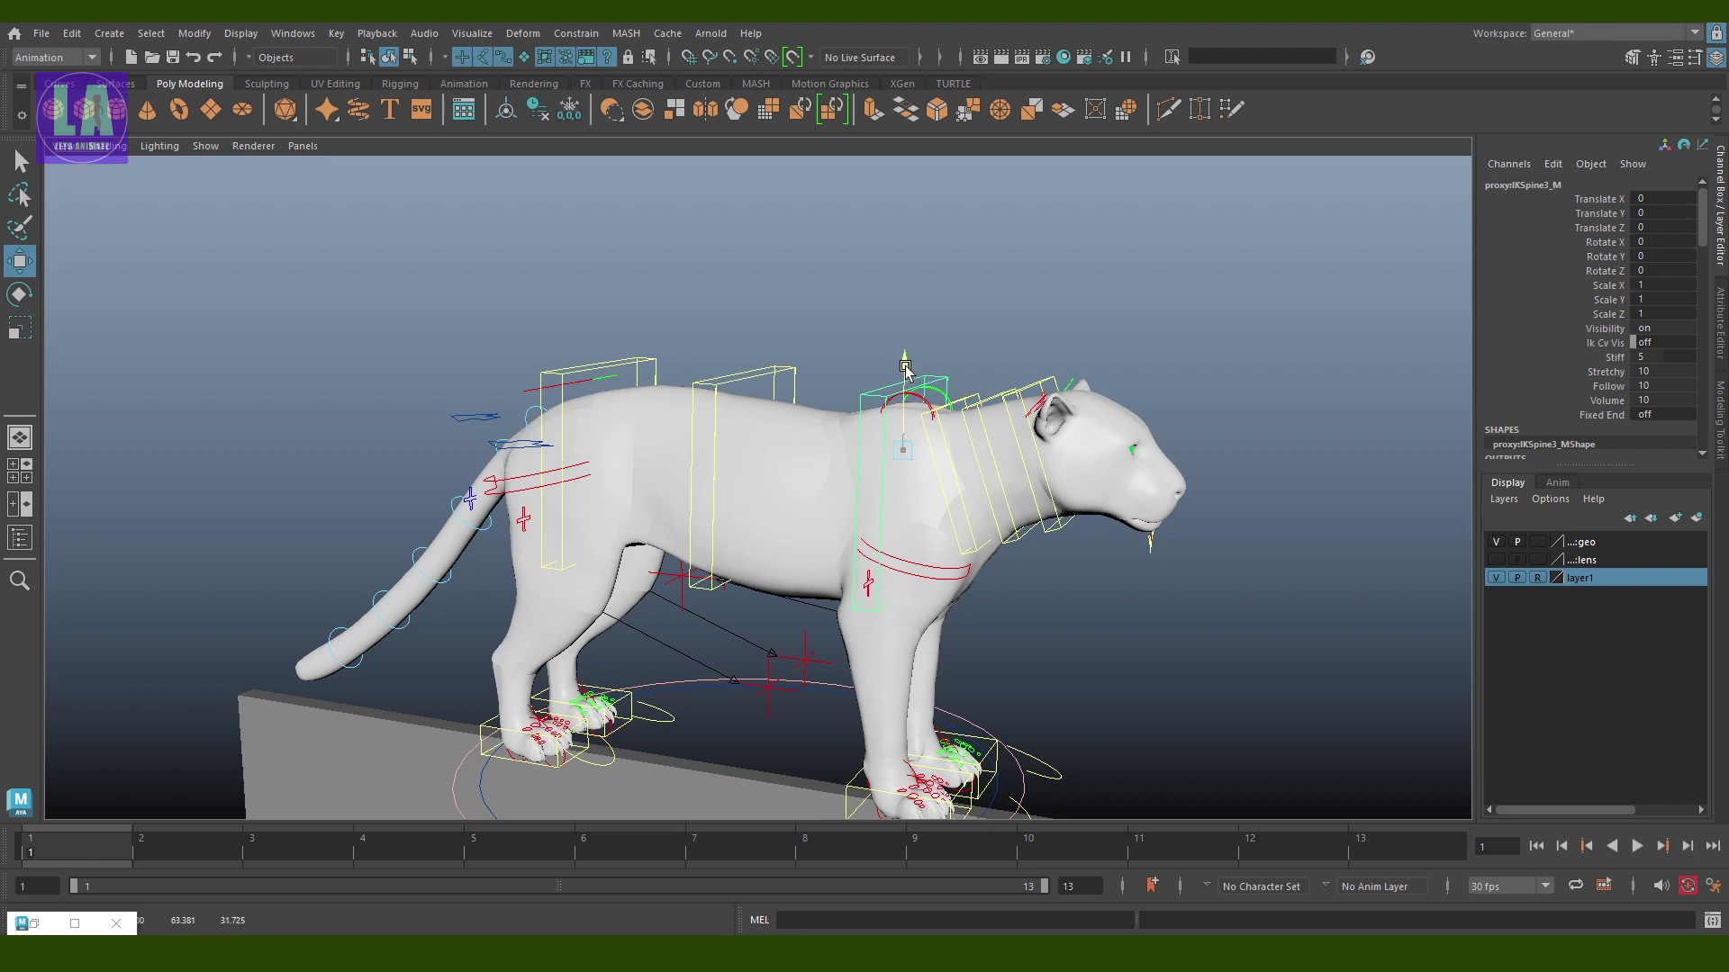
drag(902, 360, 912, 361)
click(687, 328)
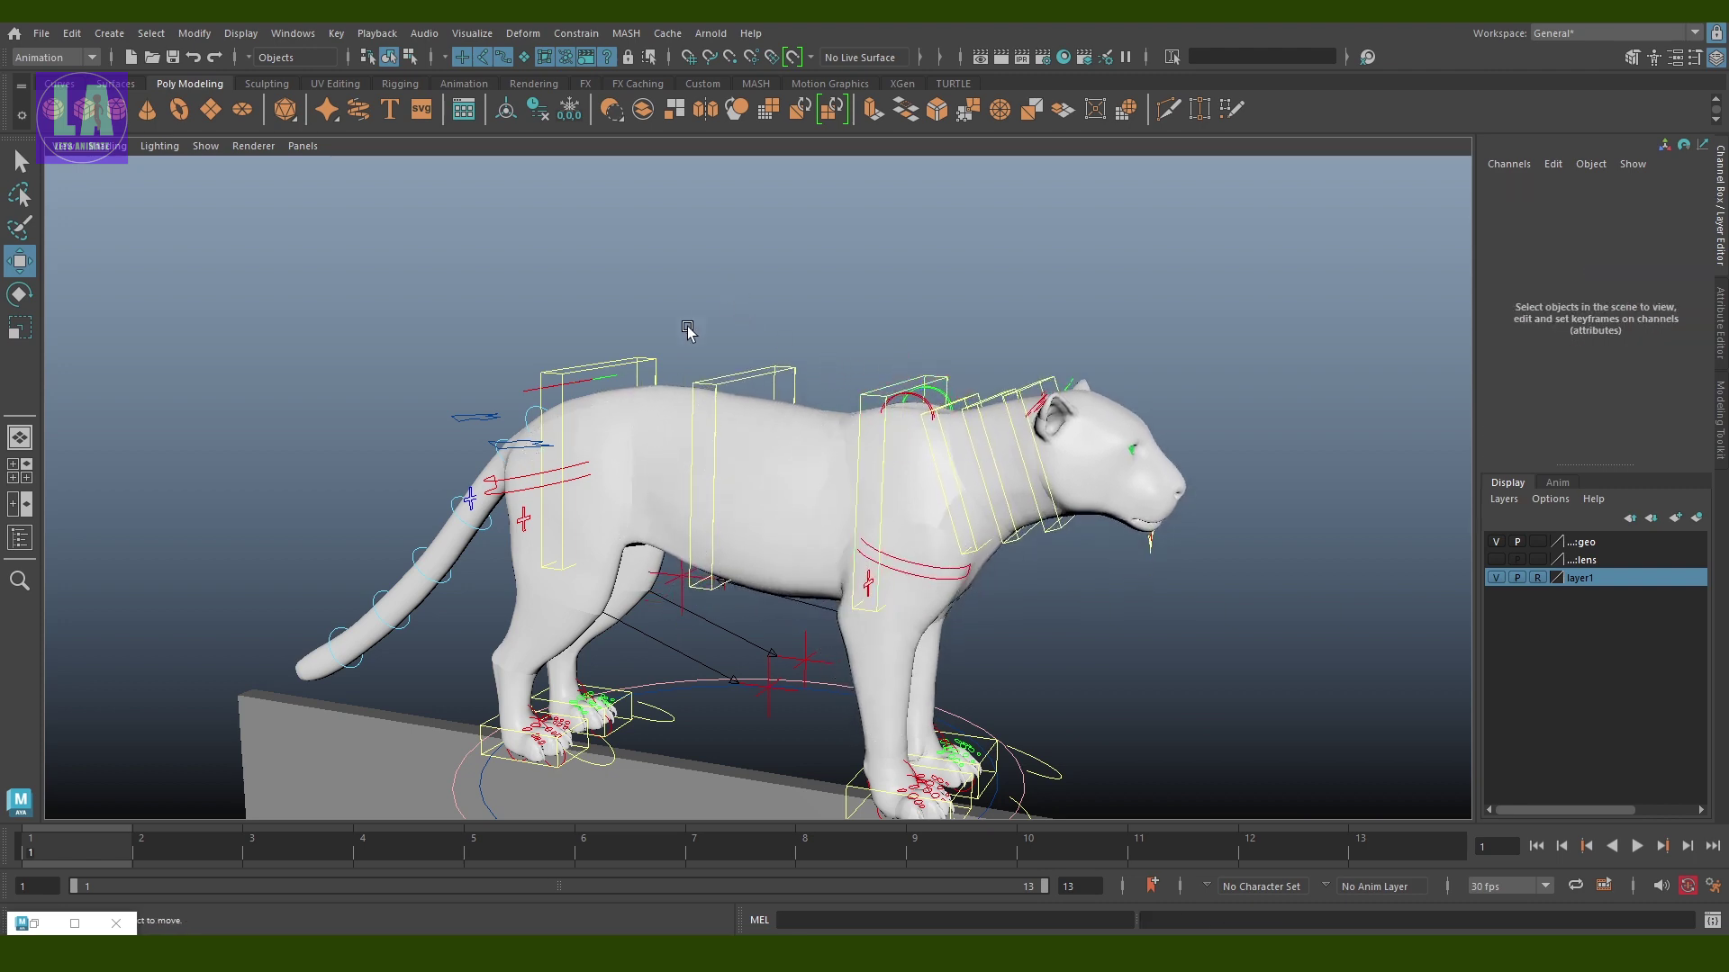
click(649, 365)
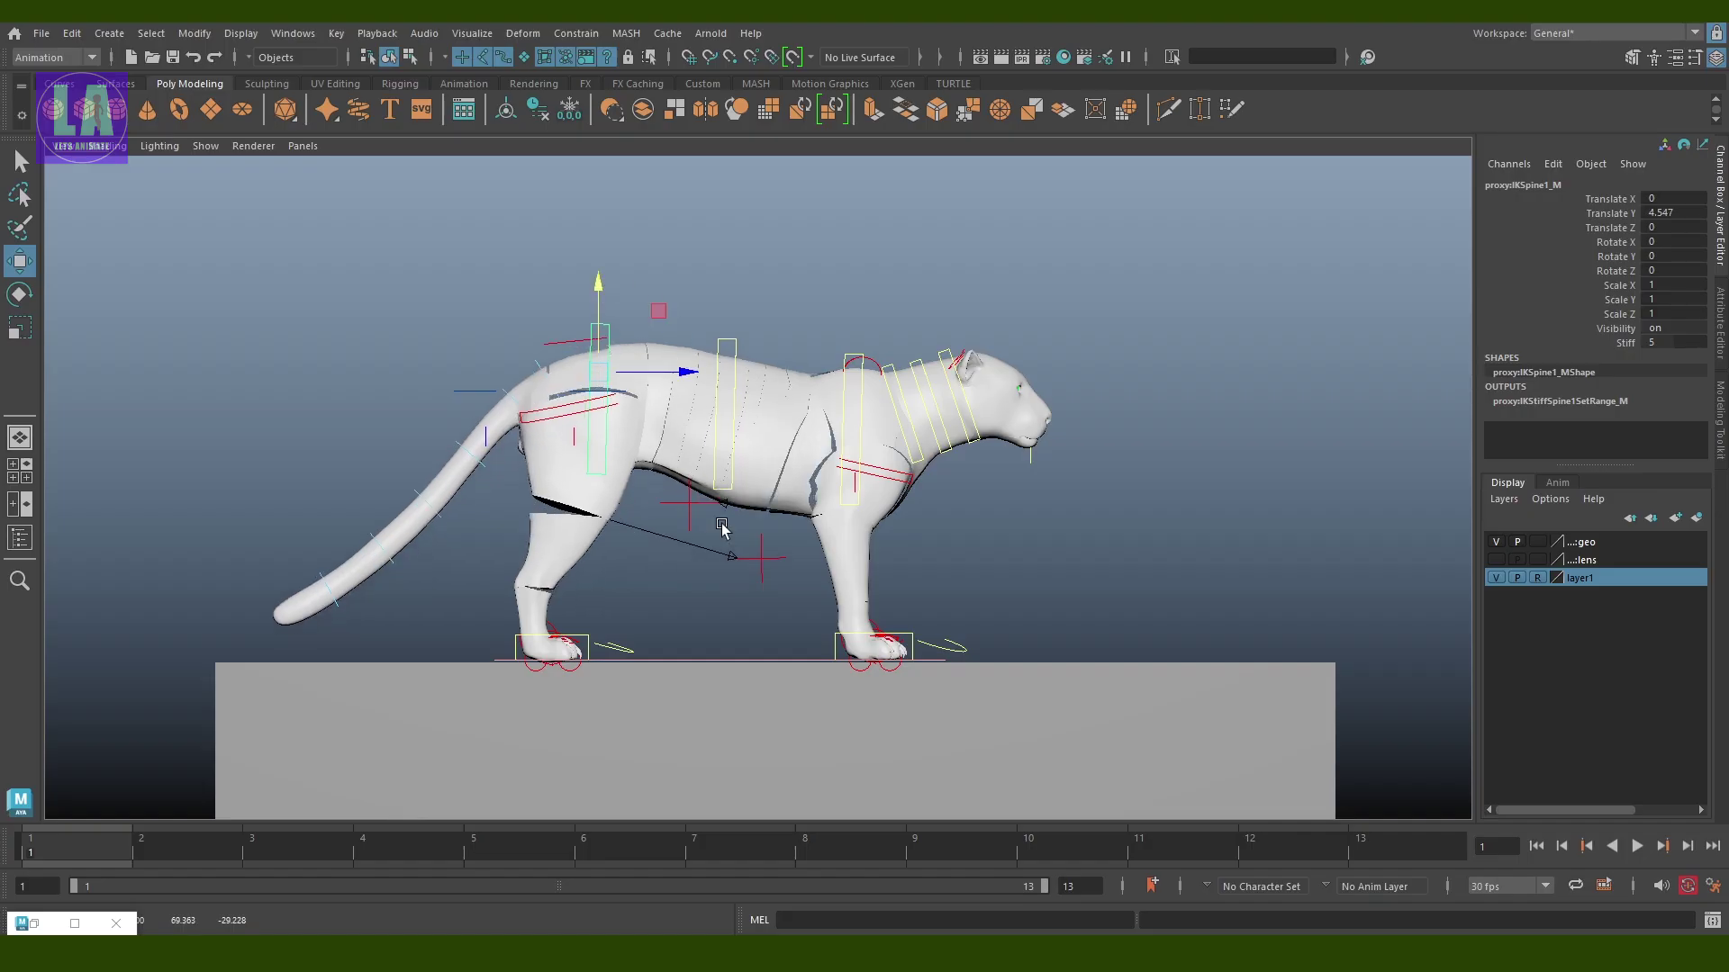
scroll(810, 648, up, 1)
Move IKLegFront_R forward and up, rotating X to about 148 to curl the paw back
key(q)
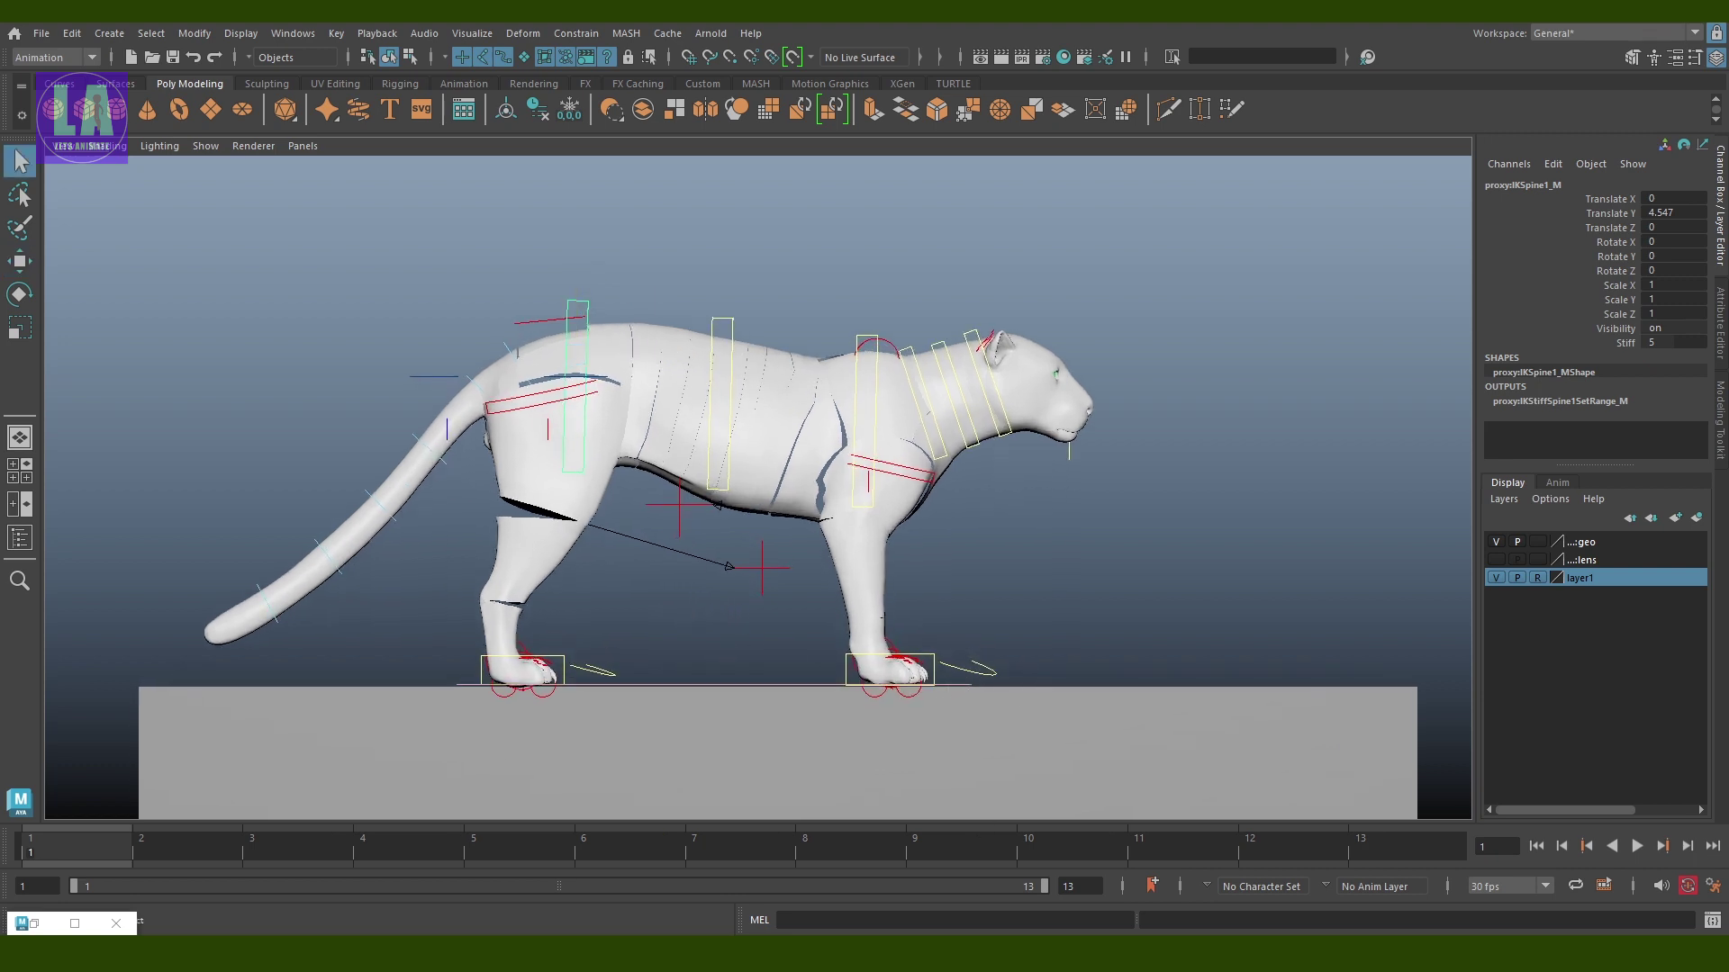
click(935, 663)
key(w)
drag(960, 662, 792, 662)
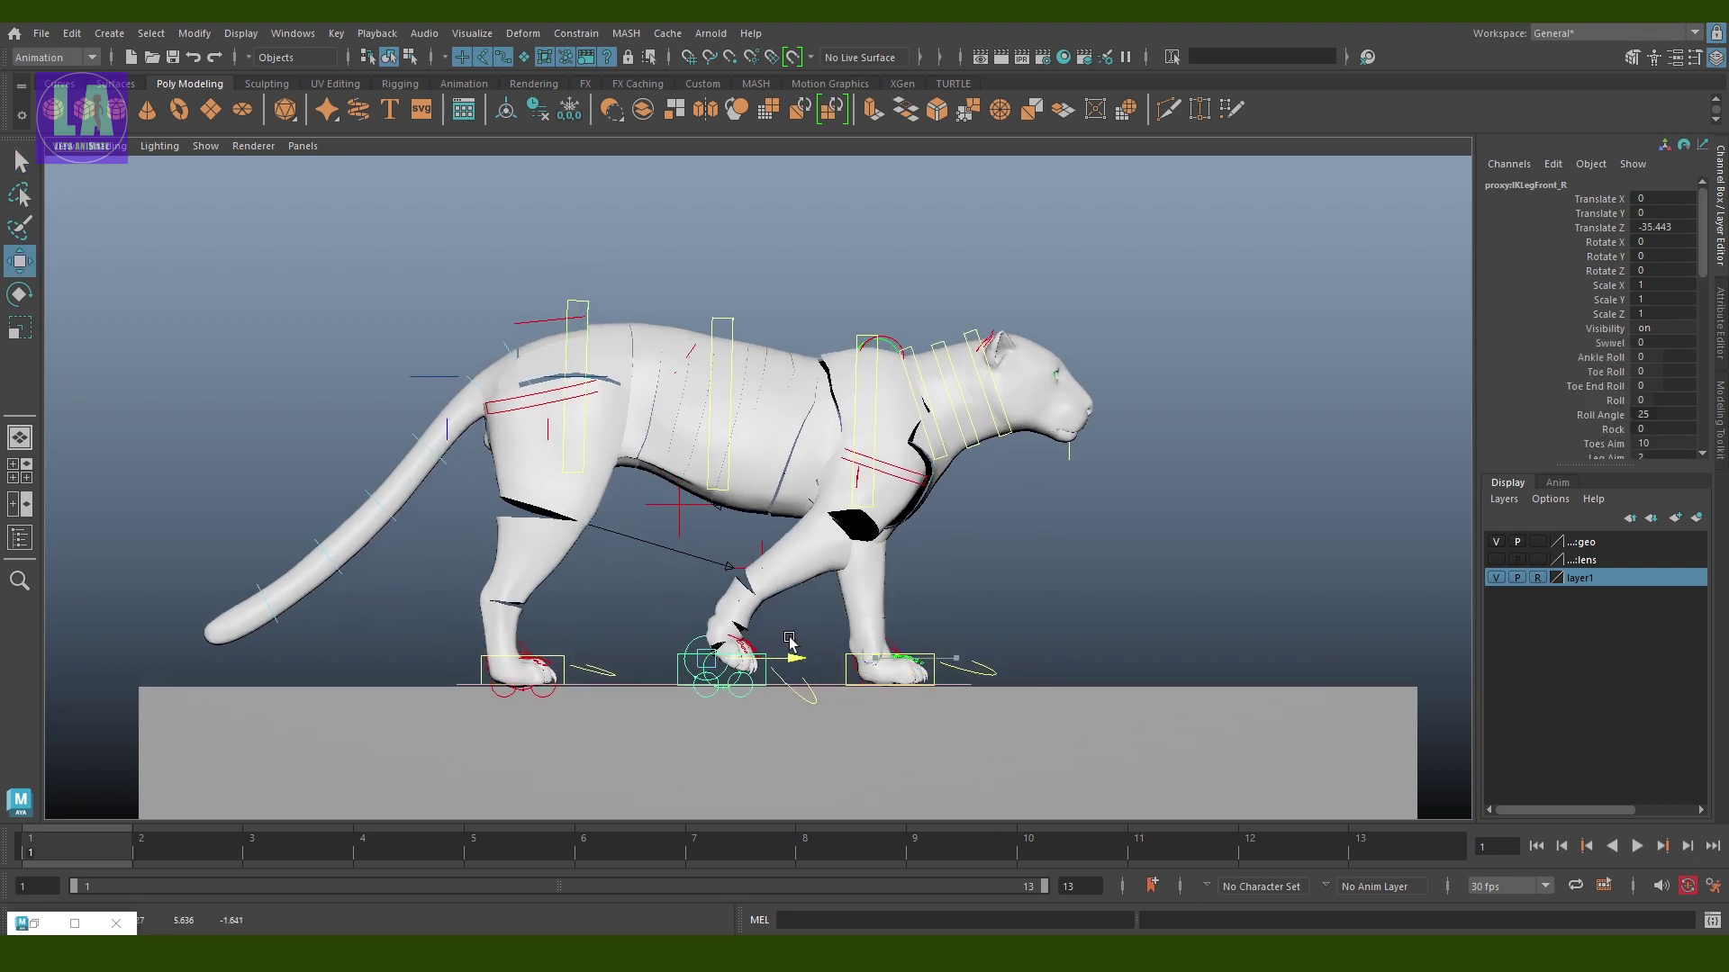
mouse_move(721, 581)
mouse_down()
mouse_move(725, 540)
mouse_move(694, 745)
mouse_up()
key(e)
key(w)
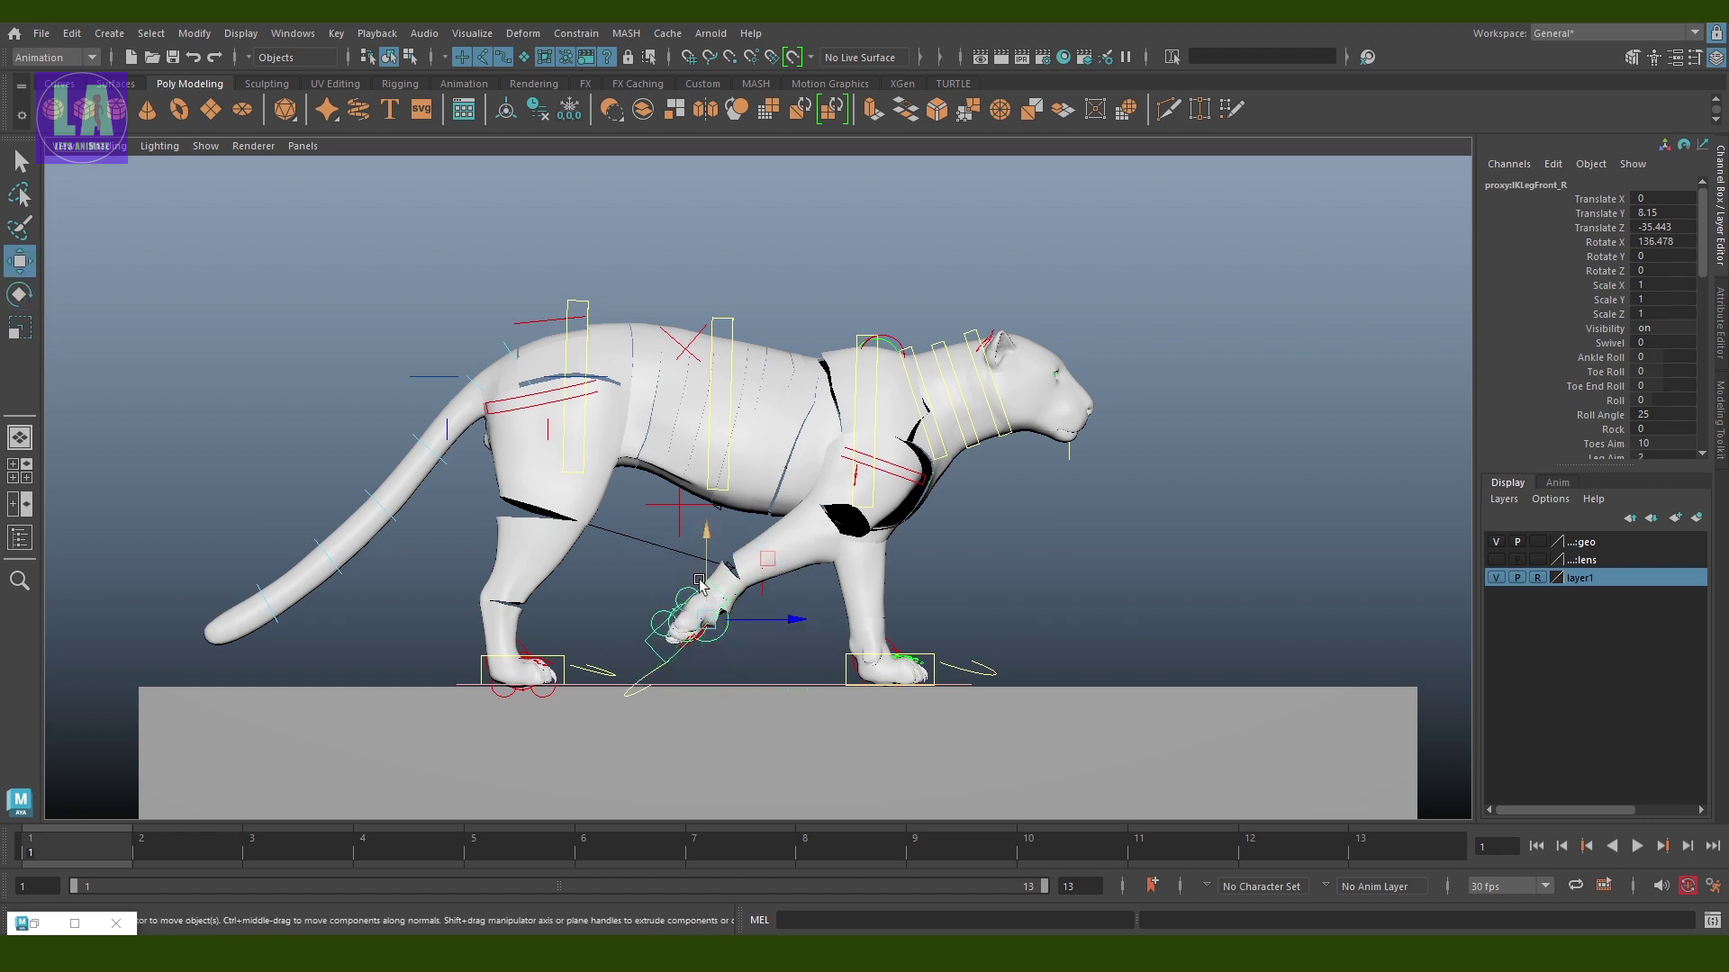
mouse_move(711, 540)
mouse_down()
mouse_move(713, 504)
mouse_move(713, 520)
mouse_move(766, 531)
mouse_up()
key(e)
key(w)
drag(709, 594, 711, 572)
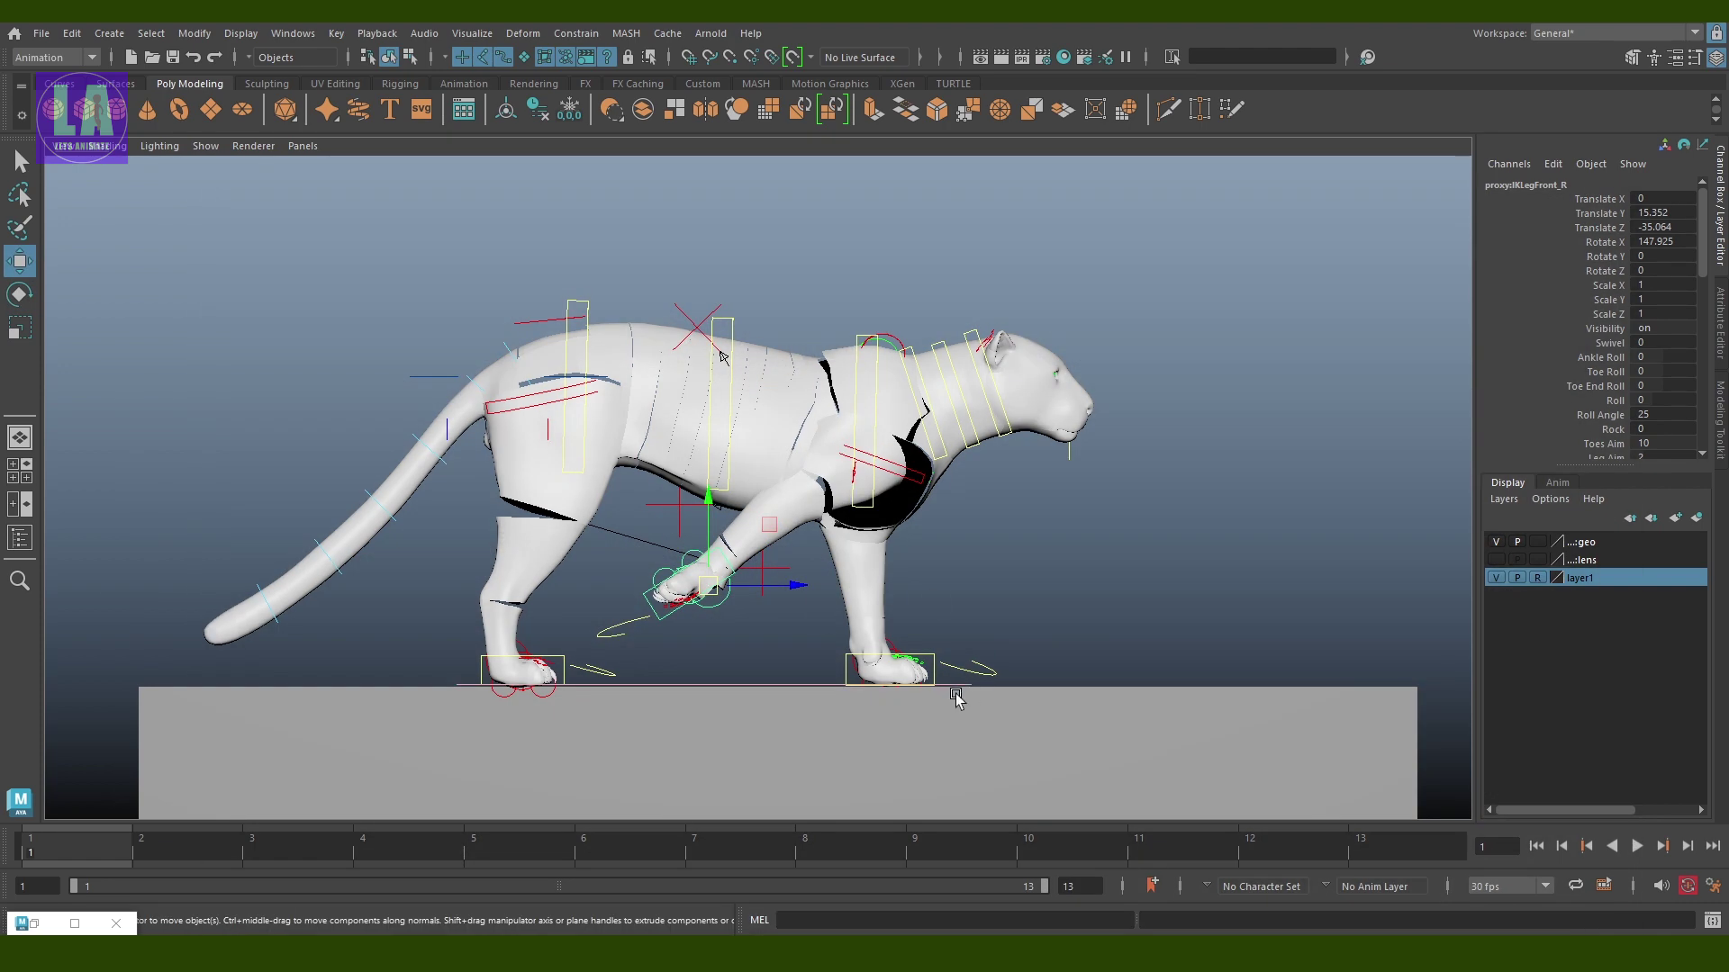
Slide the left front paw control IKLegFront_L back to Translate Z -5.117
key(q)
click(919, 661)
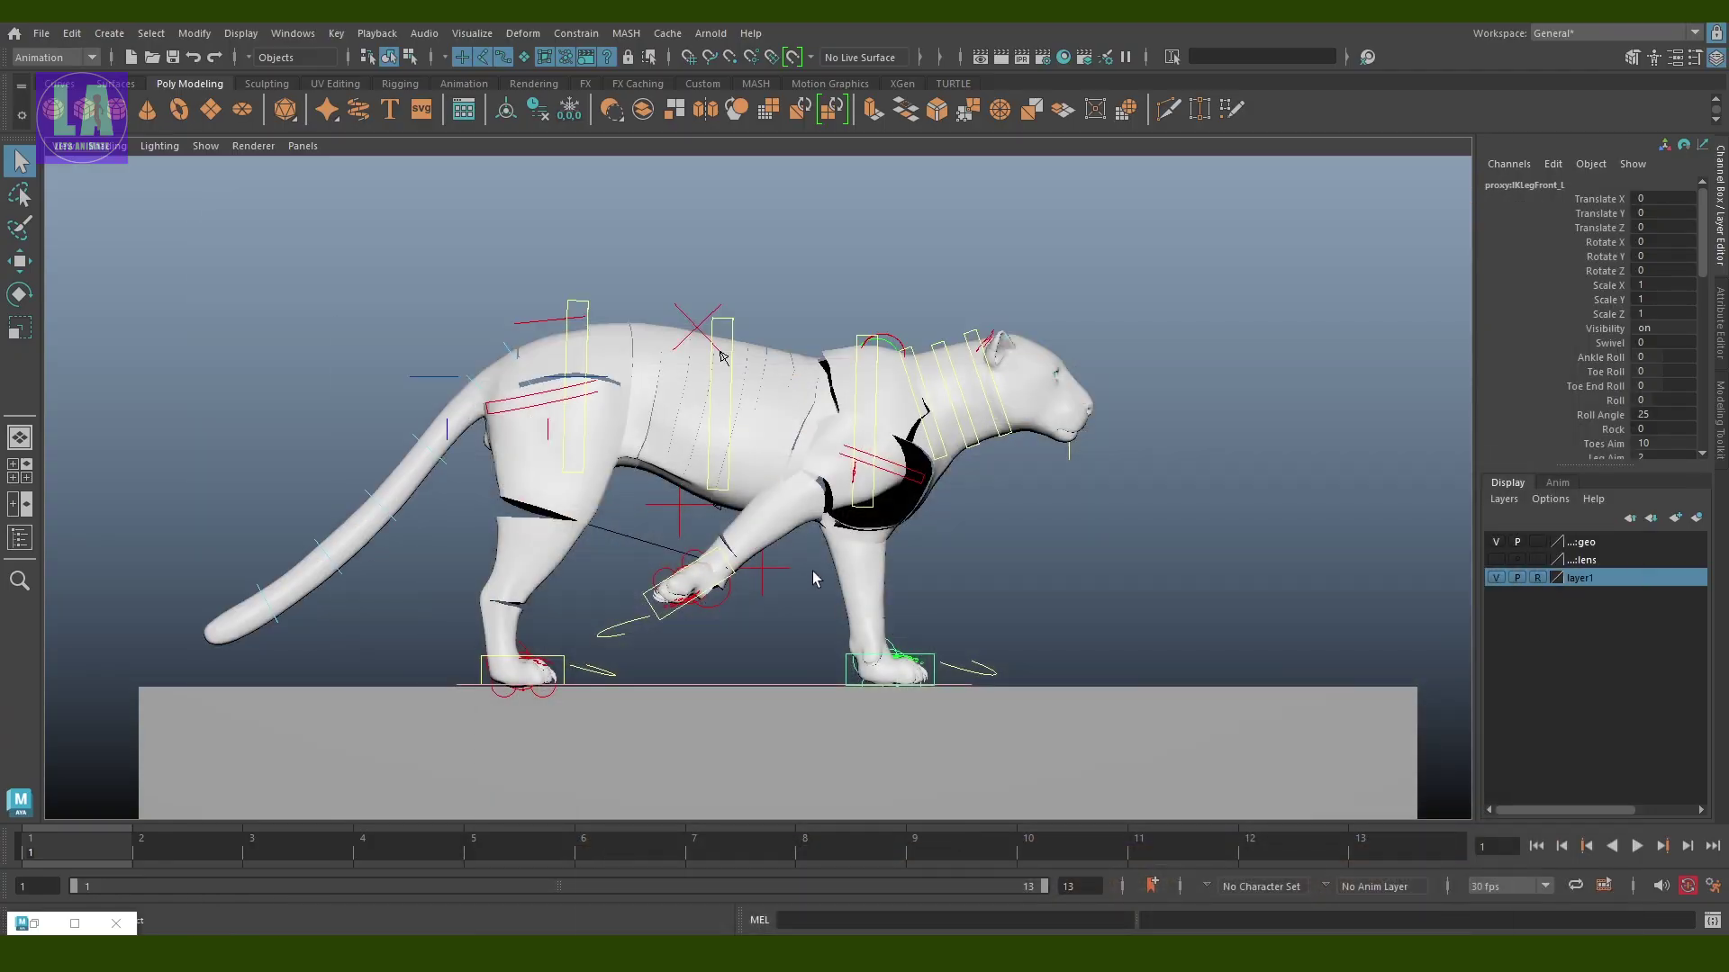
key(w)
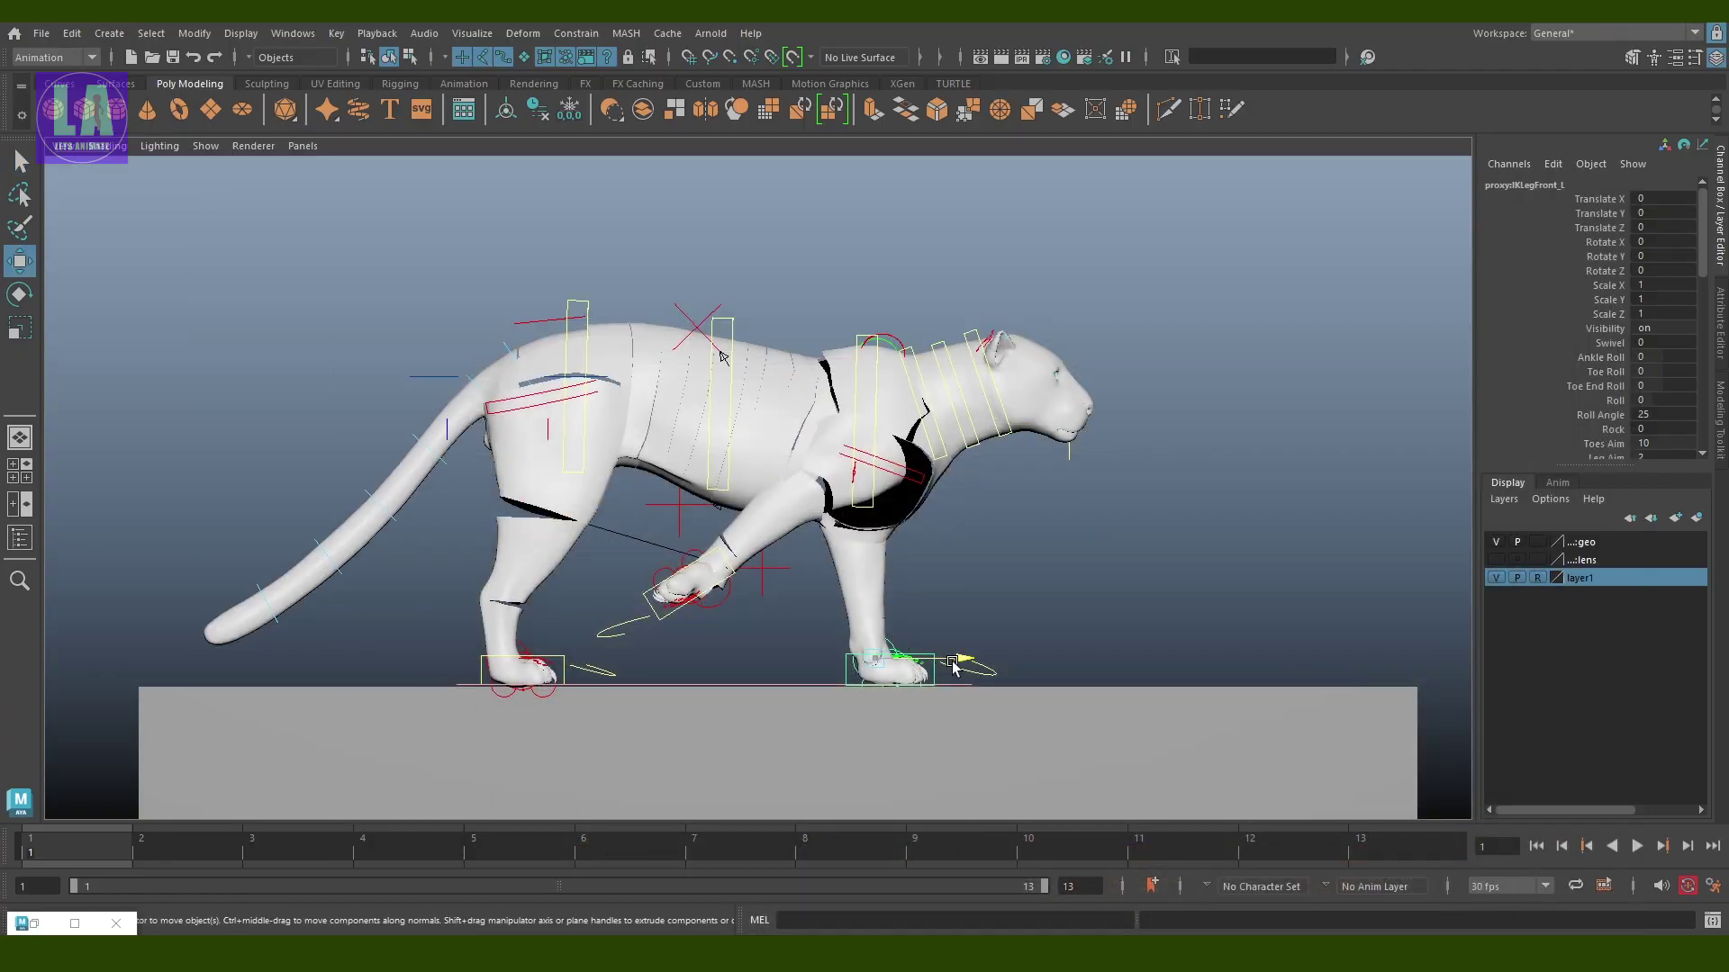
drag(954, 665, 926, 668)
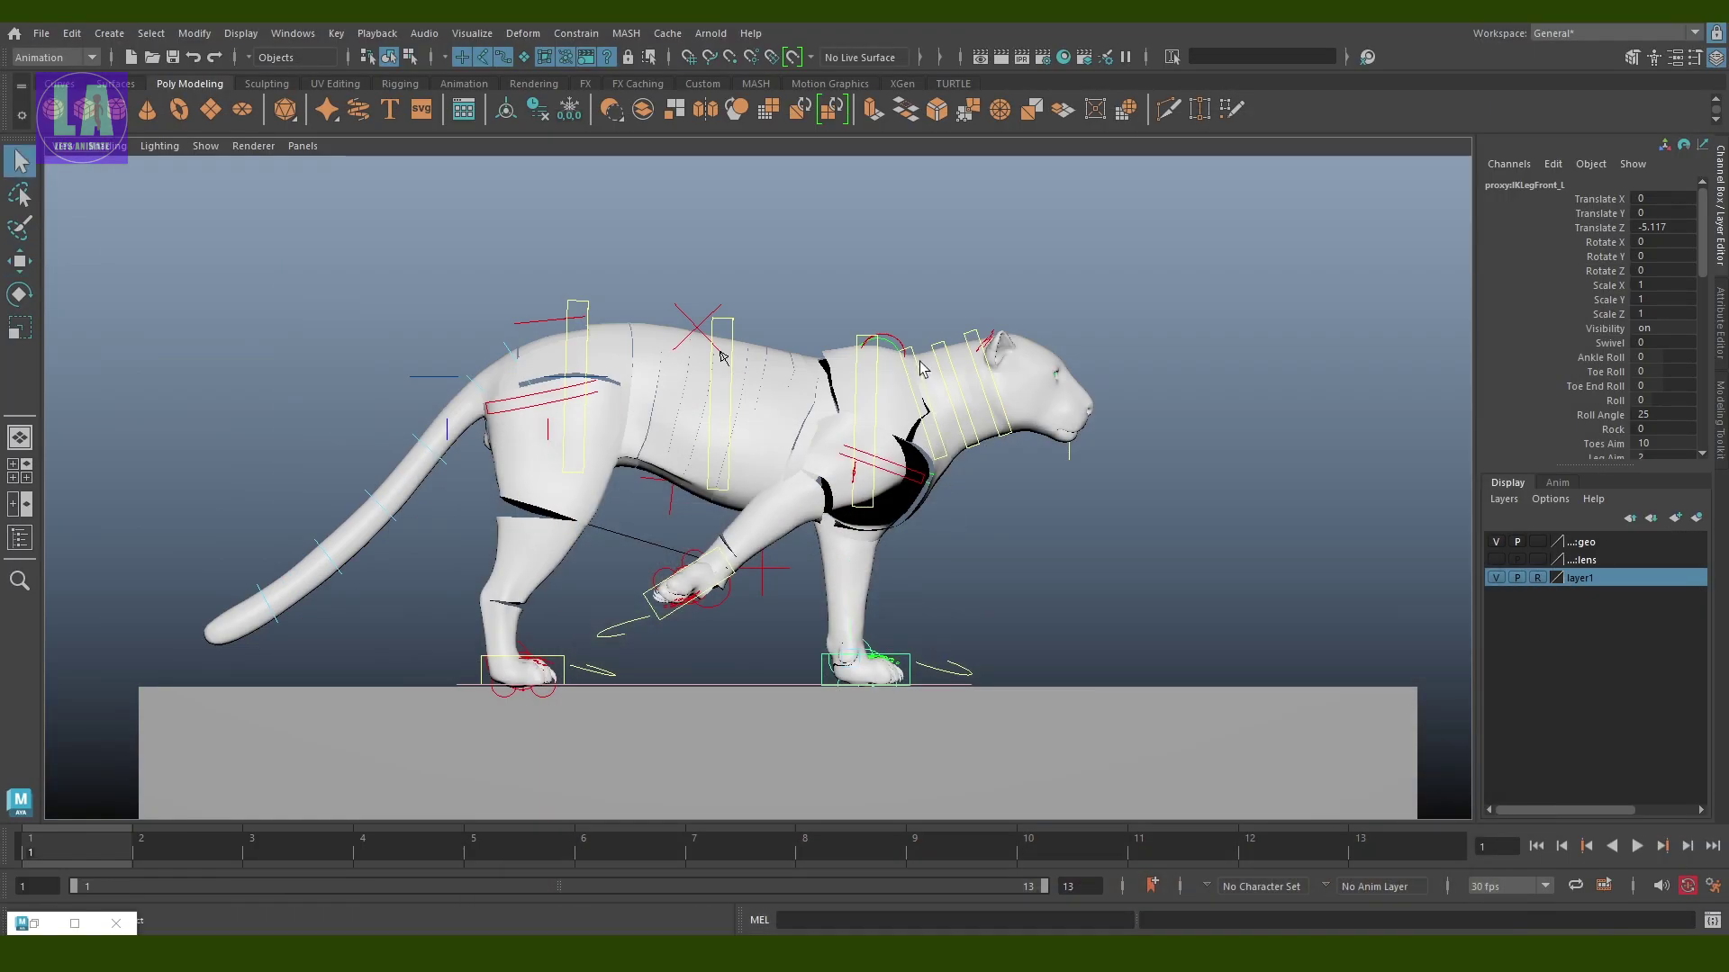
Try moving and rotating the neck controls, then undo the change
click(920, 367)
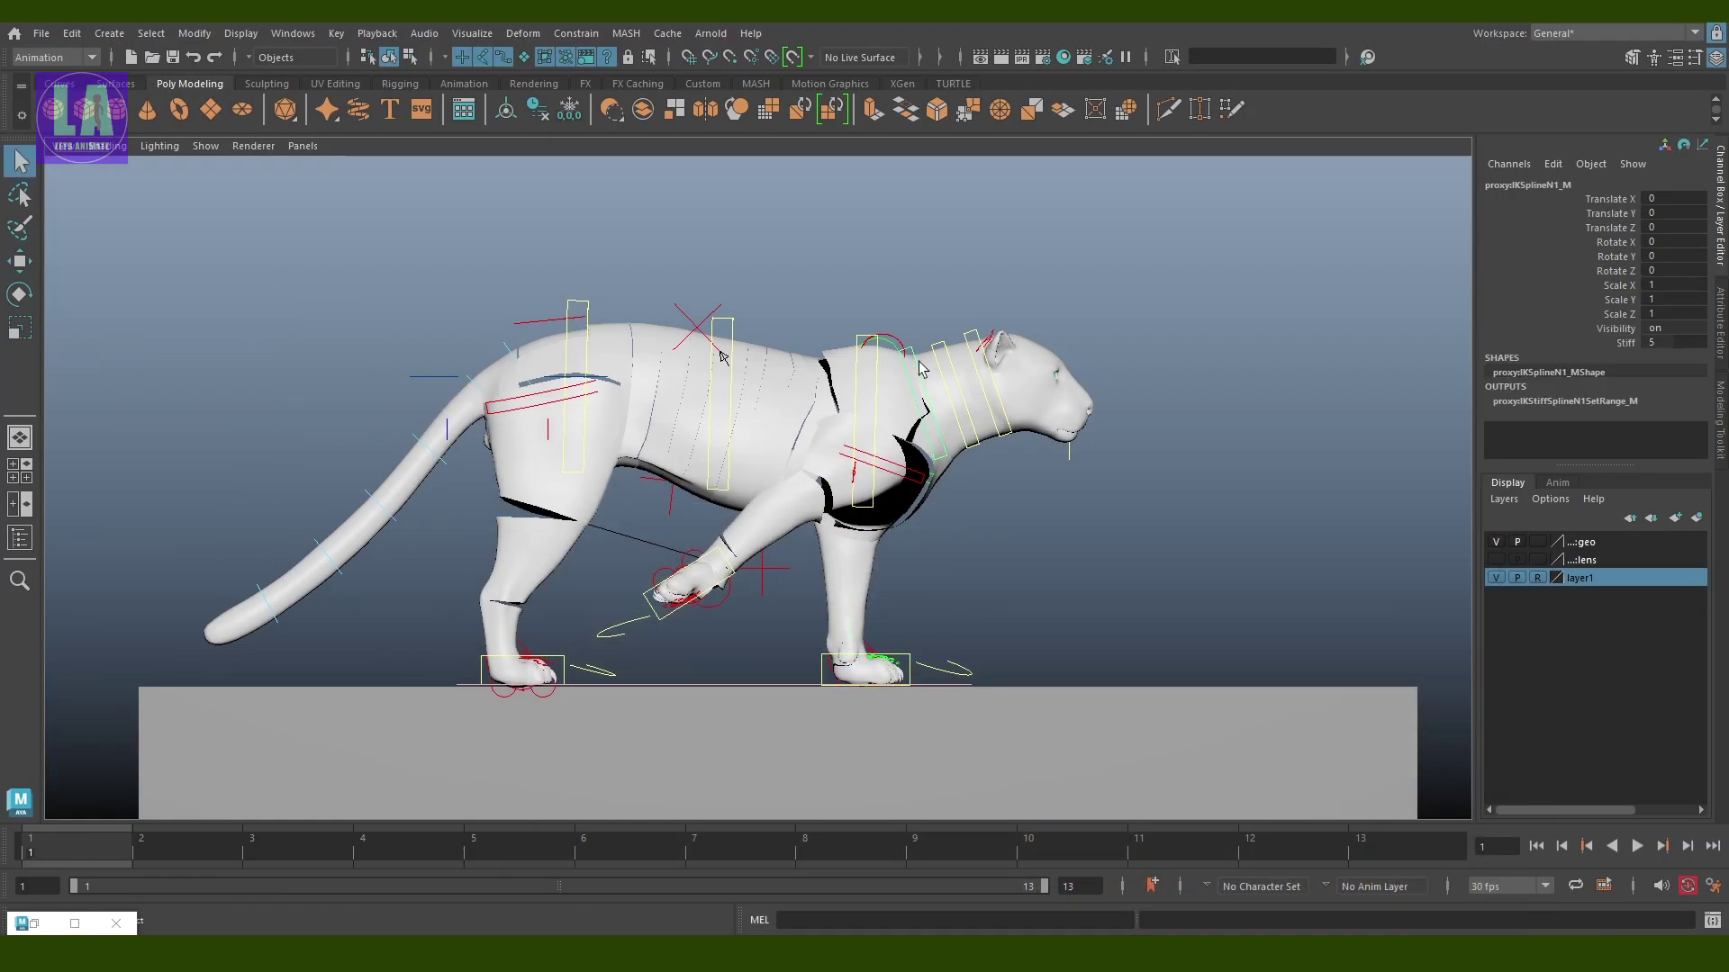
click(982, 335)
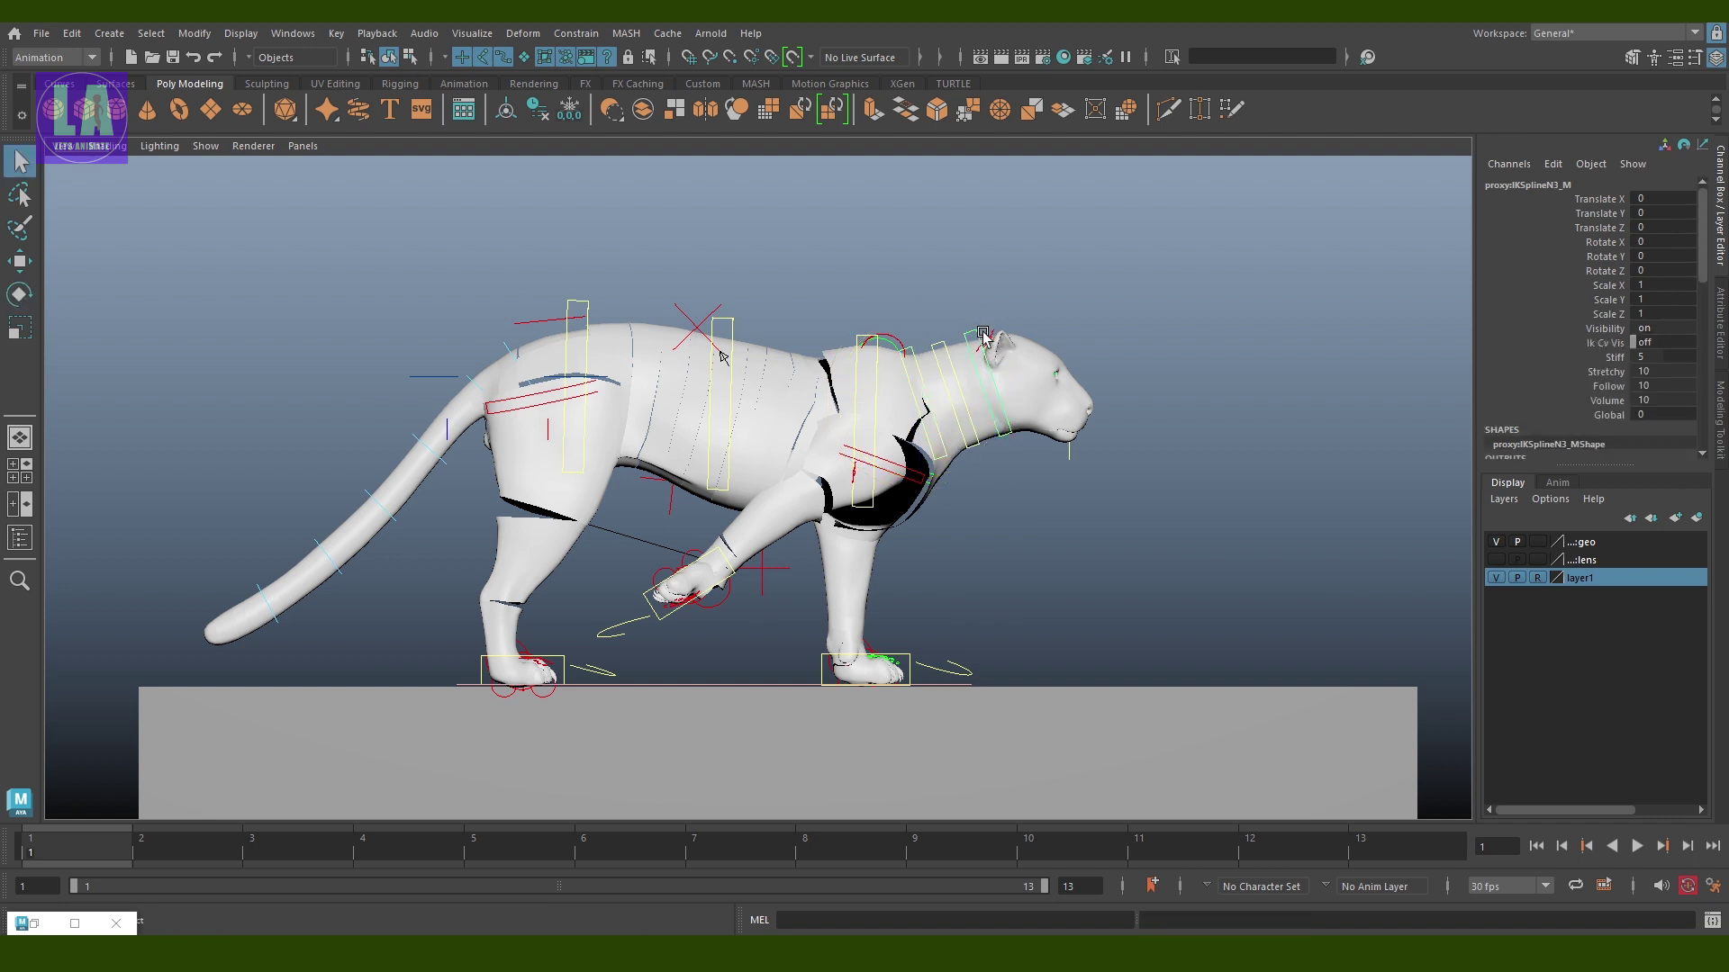
key(w)
mouse_move(982, 335)
mouse_down()
mouse_move(986, 304)
mouse_move(1055, 354)
mouse_up()
key(e)
key(ctrl+z)
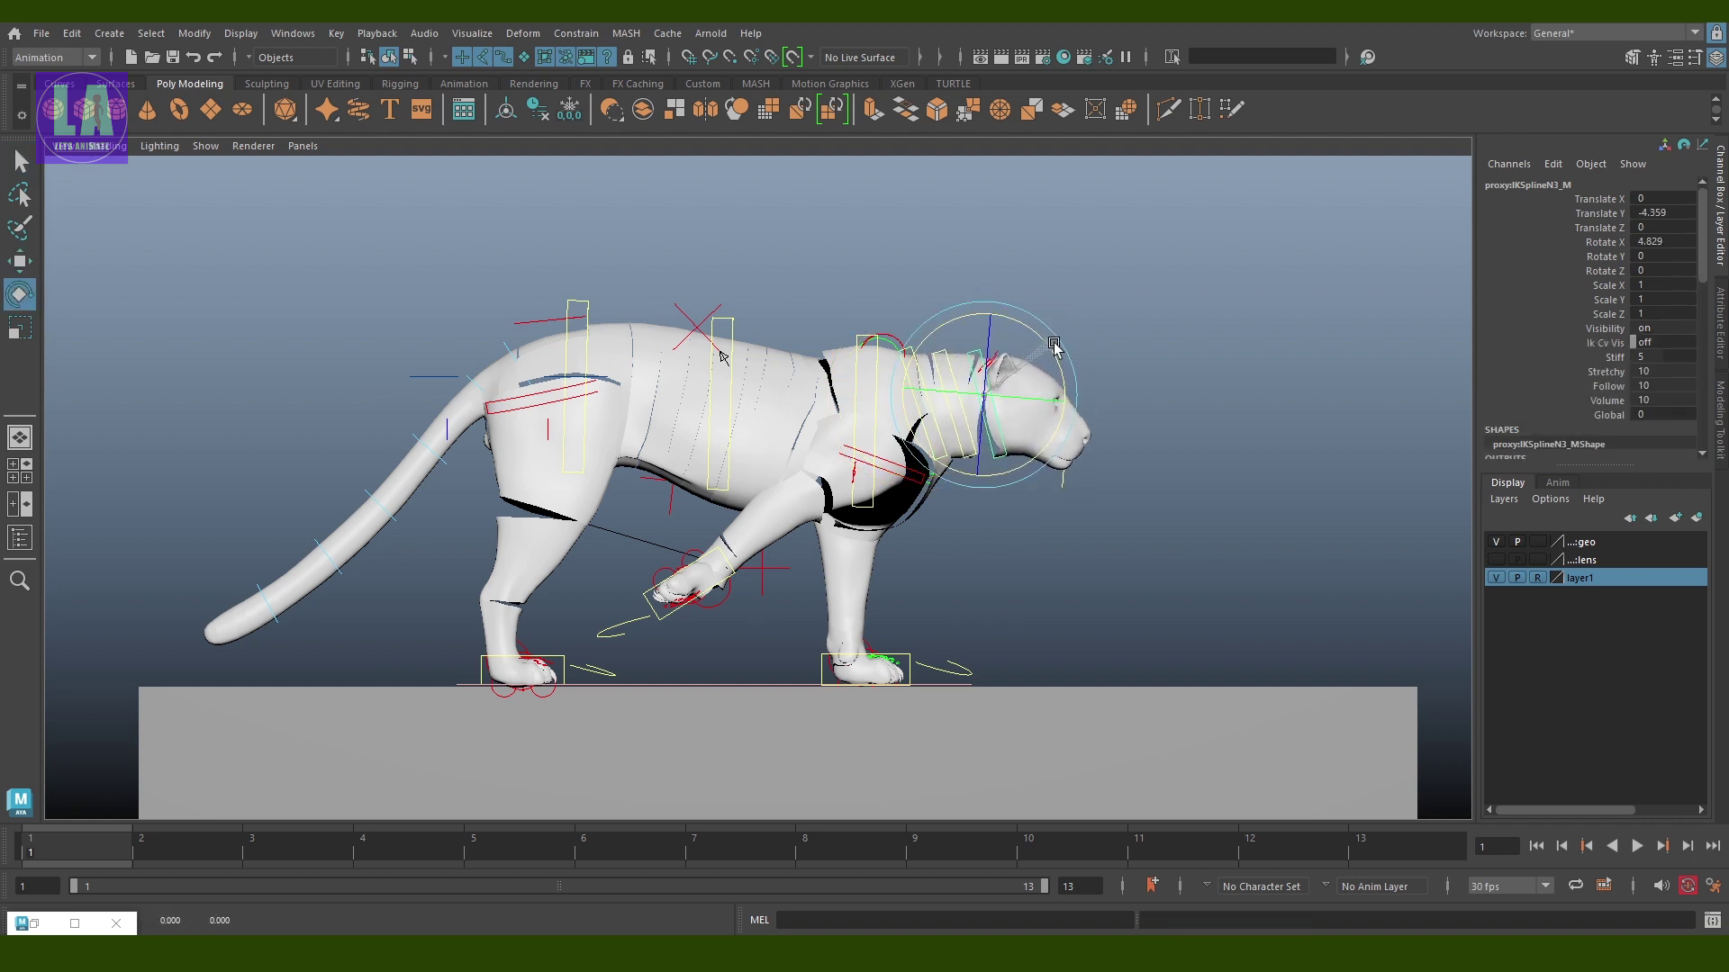
key(q)
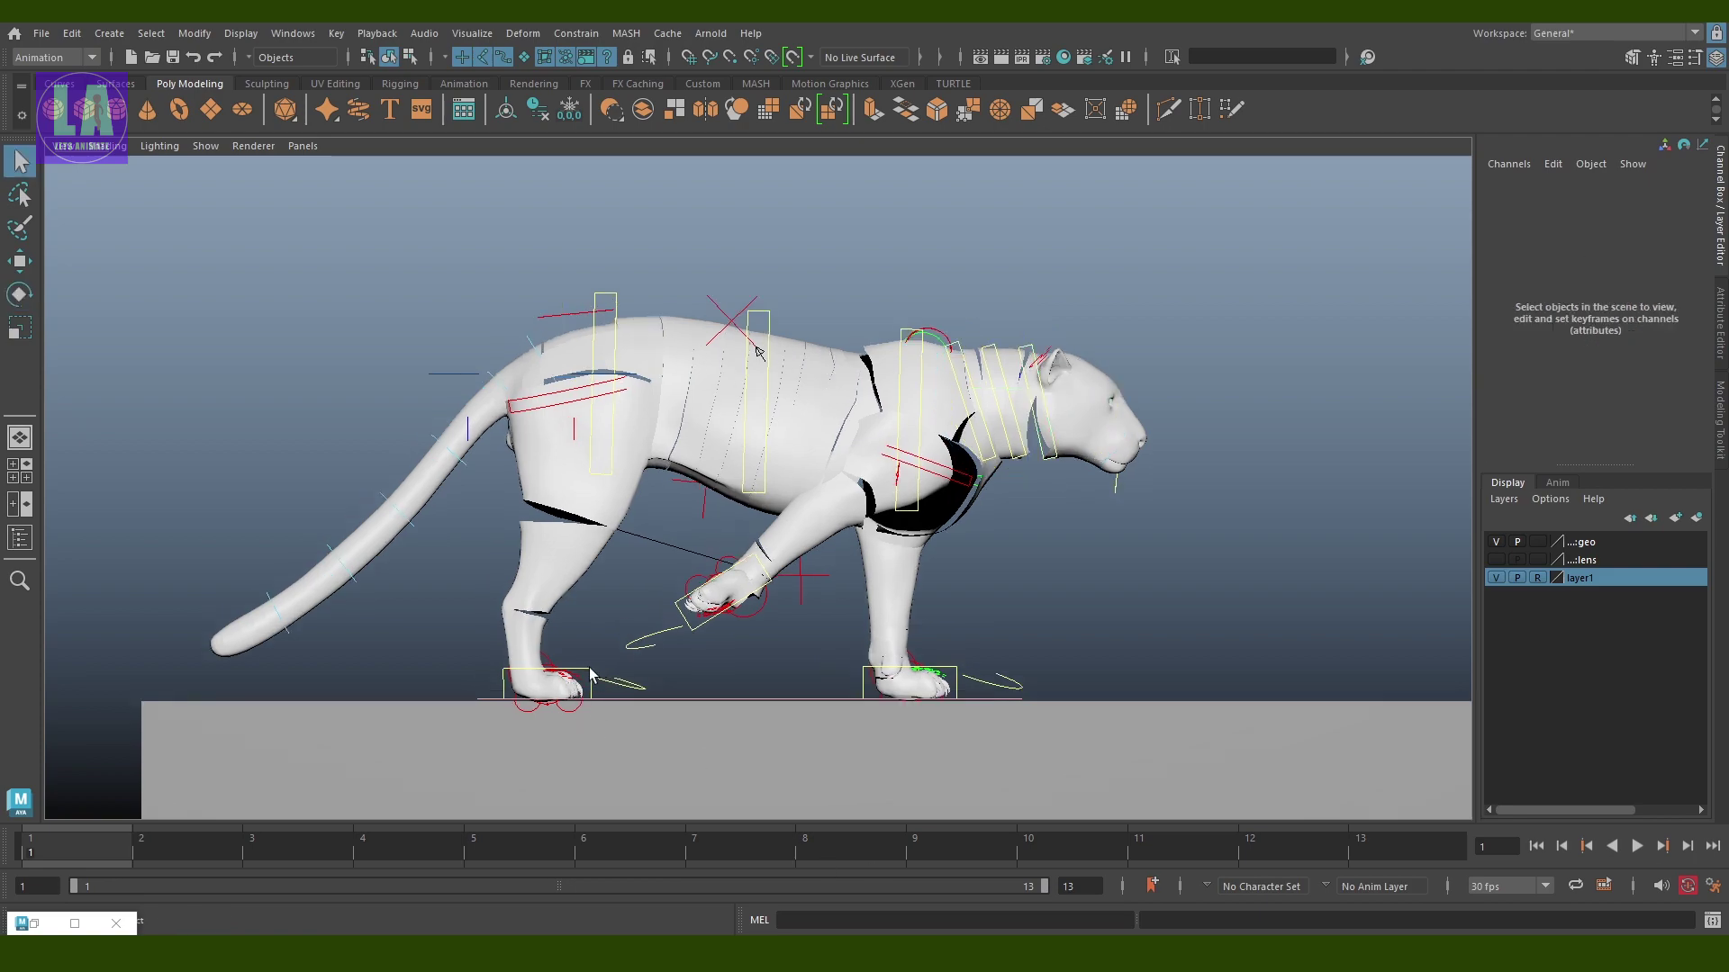
Lift the right rear paw off the ground and rotate it to curl back
click(590, 675)
key(w)
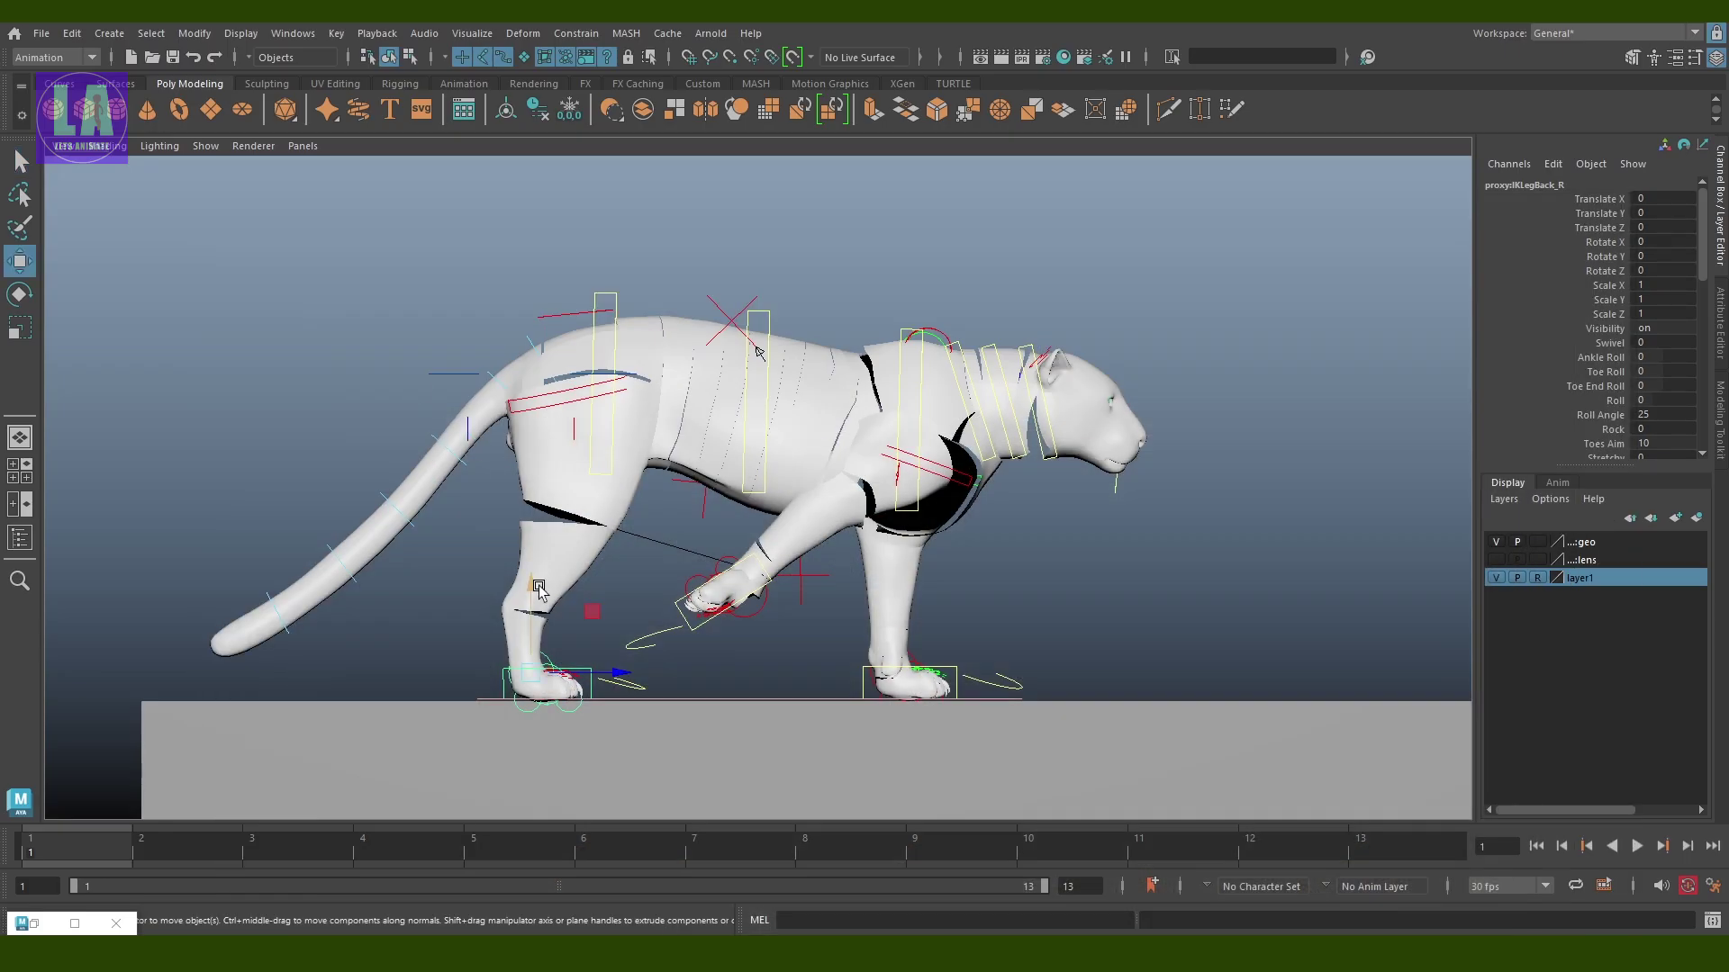
drag(538, 589, 538, 482)
key(e)
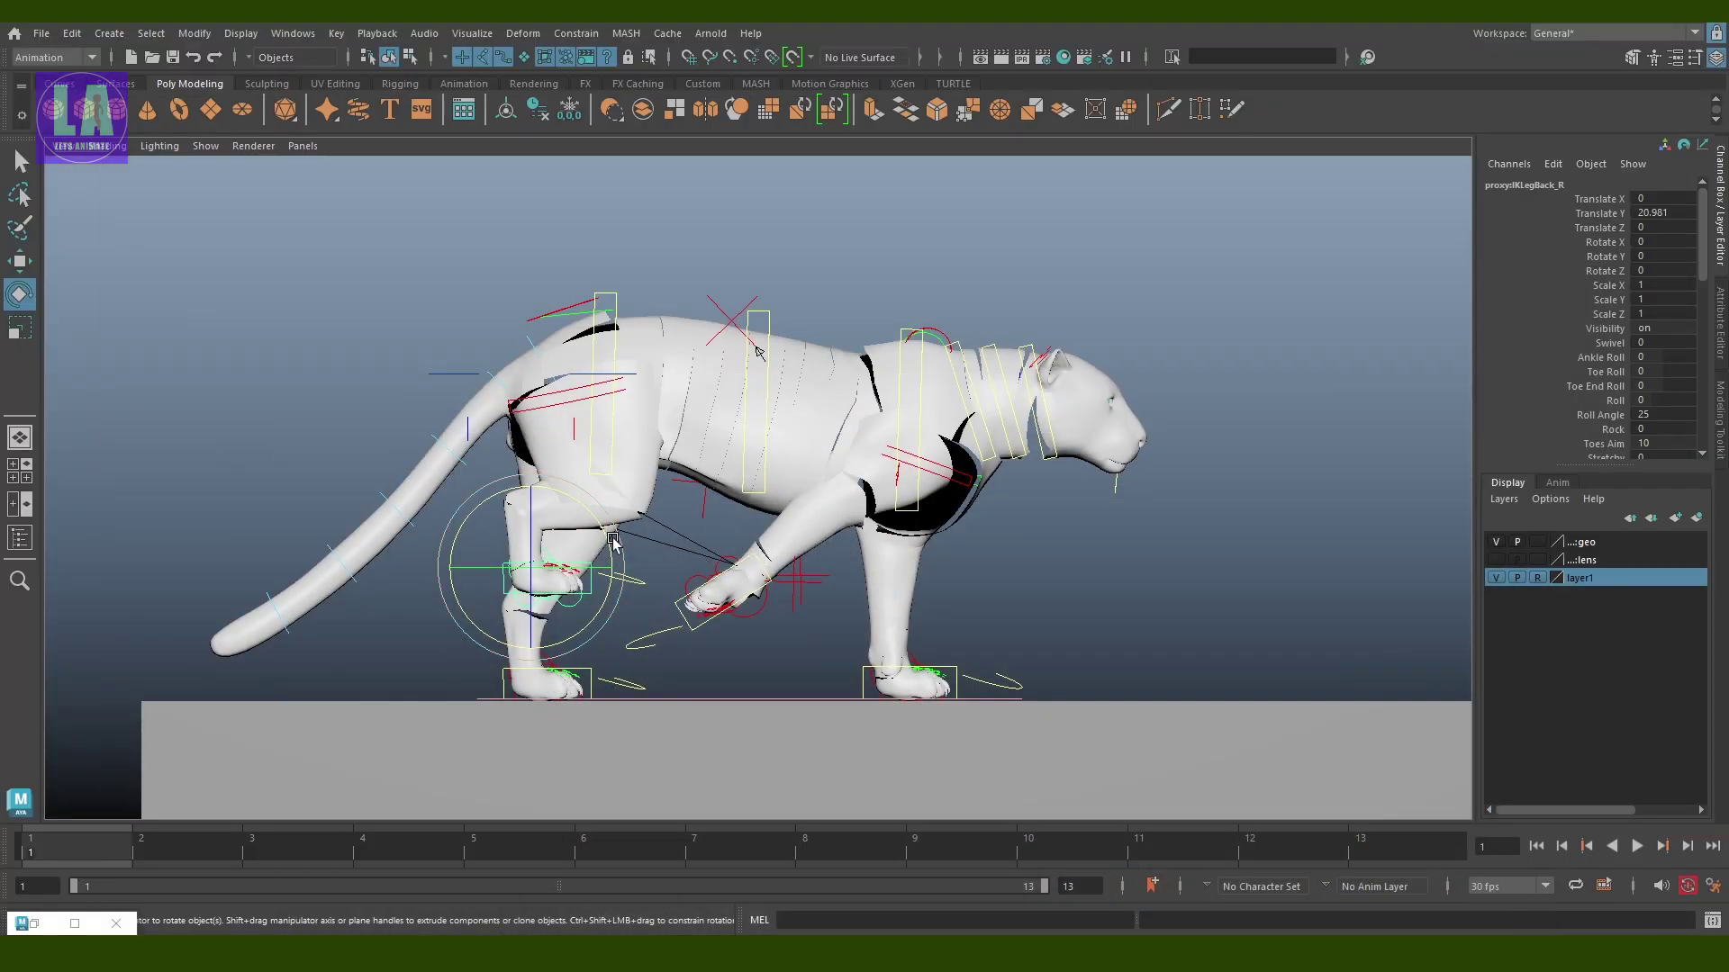
mouse_move(599, 540)
mouse_down()
mouse_move(551, 628)
mouse_move(531, 540)
mouse_up()
key(w)
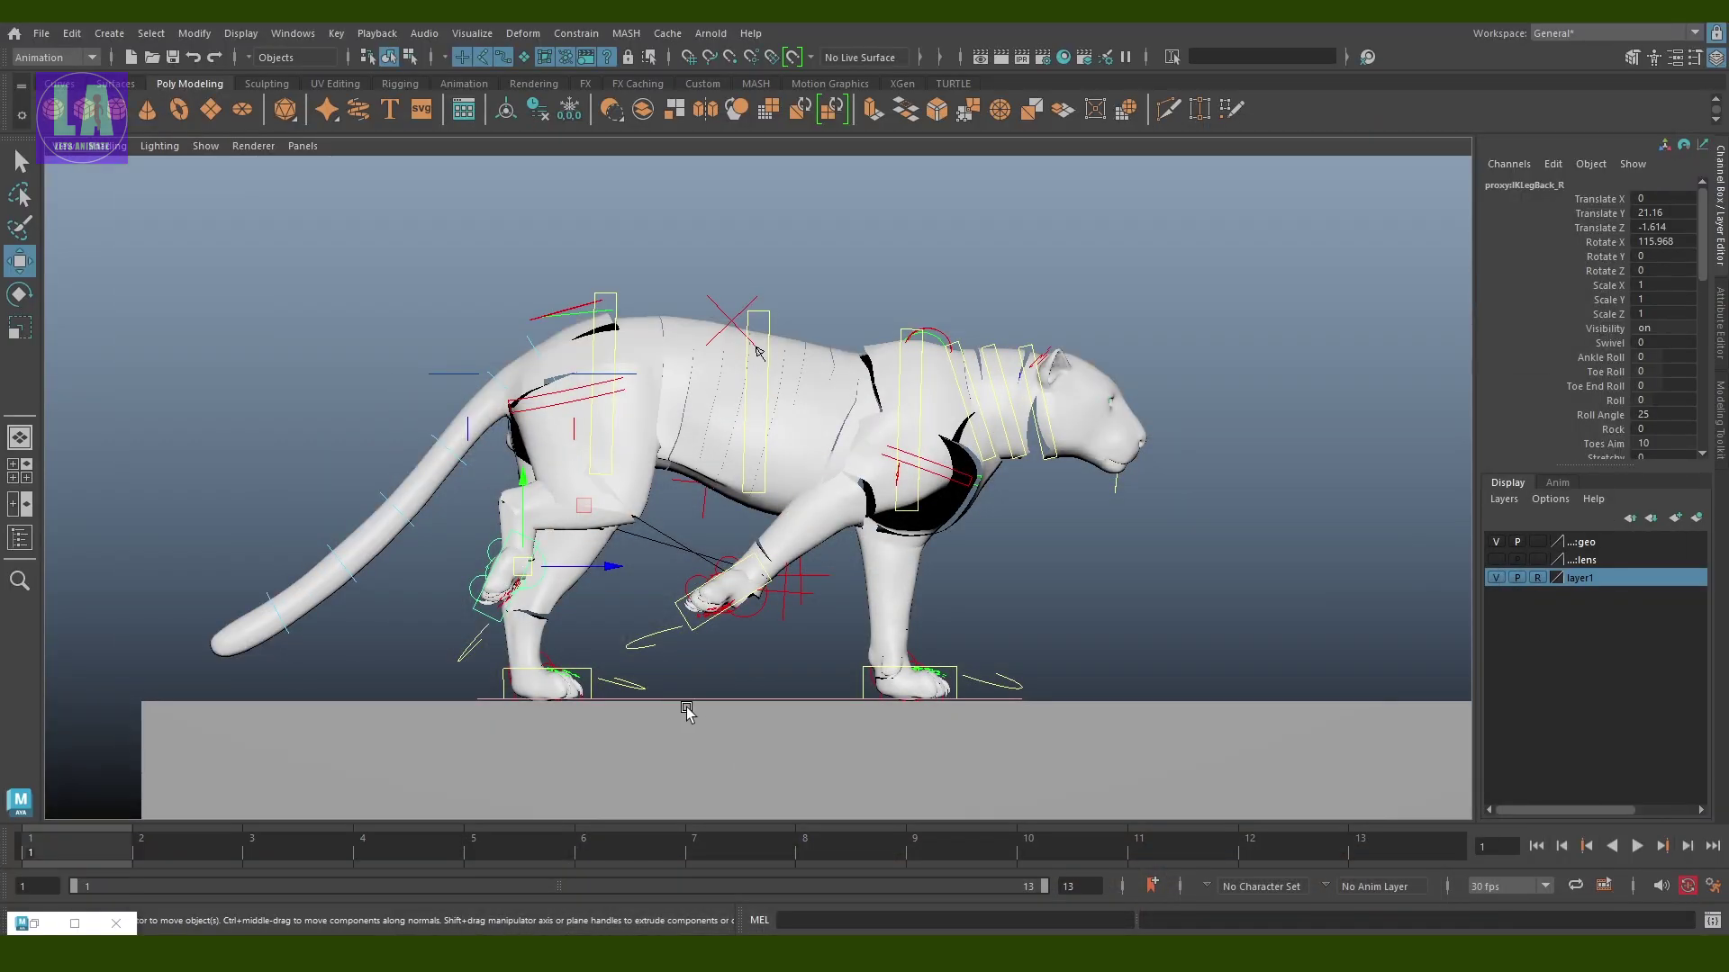
key(q)
Lift the left rear paw and swing it forward under the body
click(592, 677)
key(w)
mouse_move(593, 677)
mouse_down()
mouse_move(644, 612)
mouse_move(732, 579)
mouse_move(720, 601)
mouse_move(669, 546)
mouse_up()
key(e)
key(w)
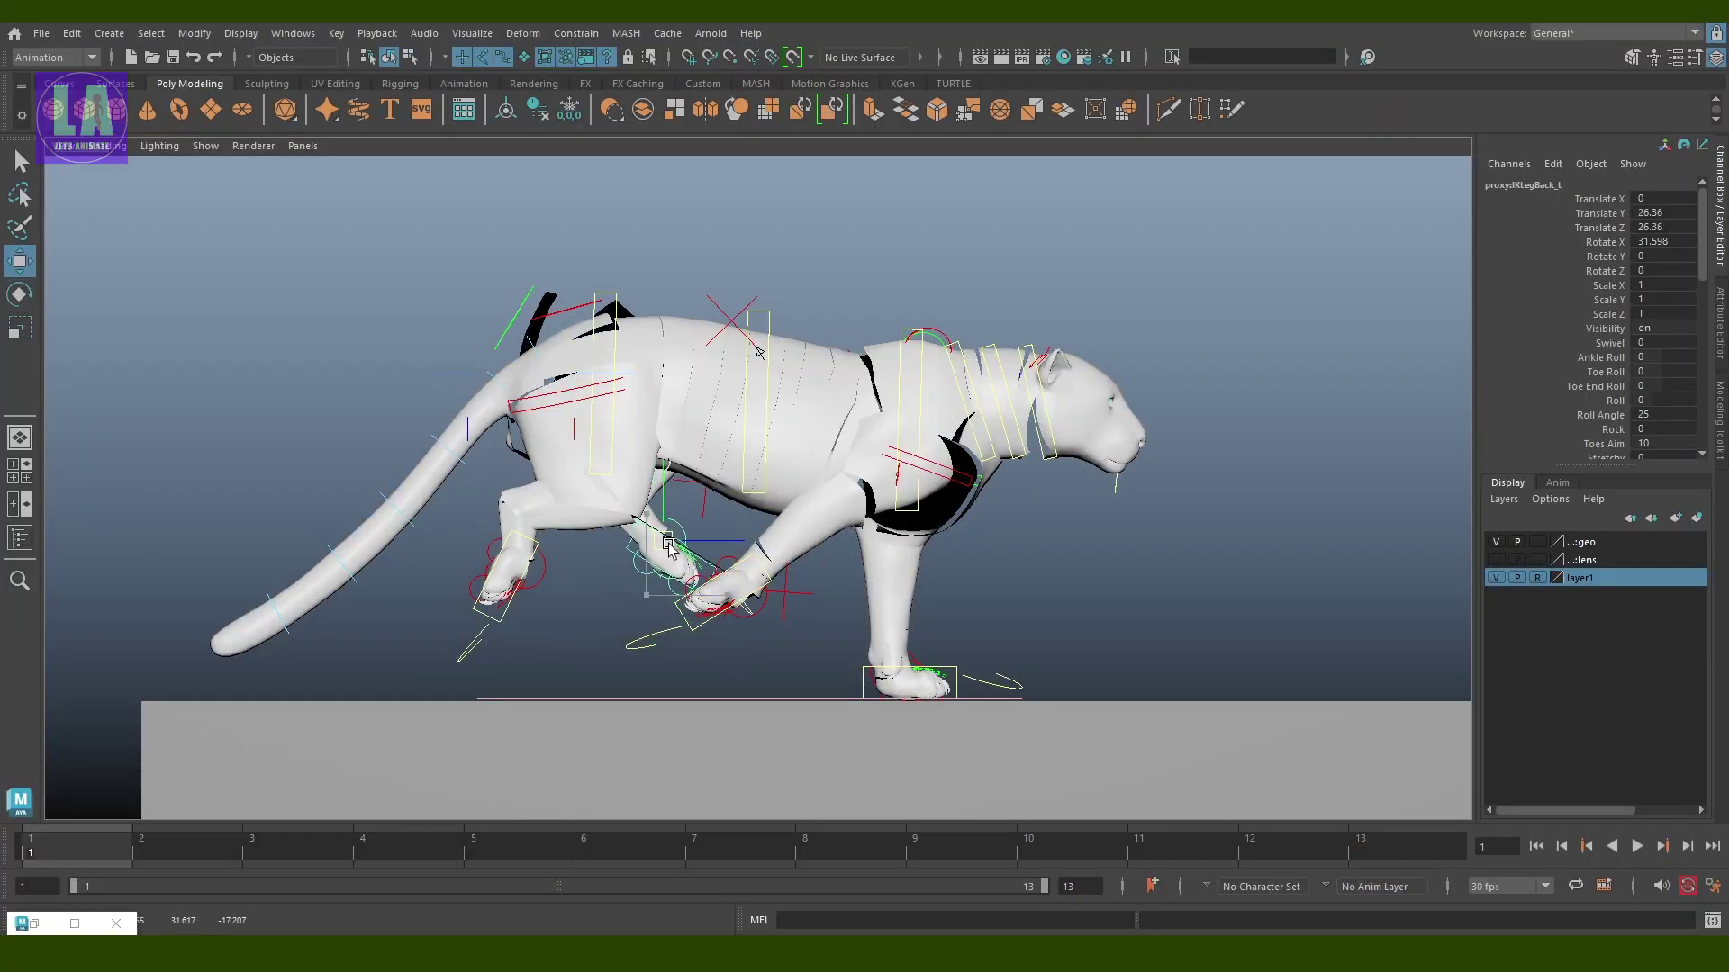
Rotate the base FKTail control upward and curl the tail tip control down
key(q)
click(927, 776)
click(503, 389)
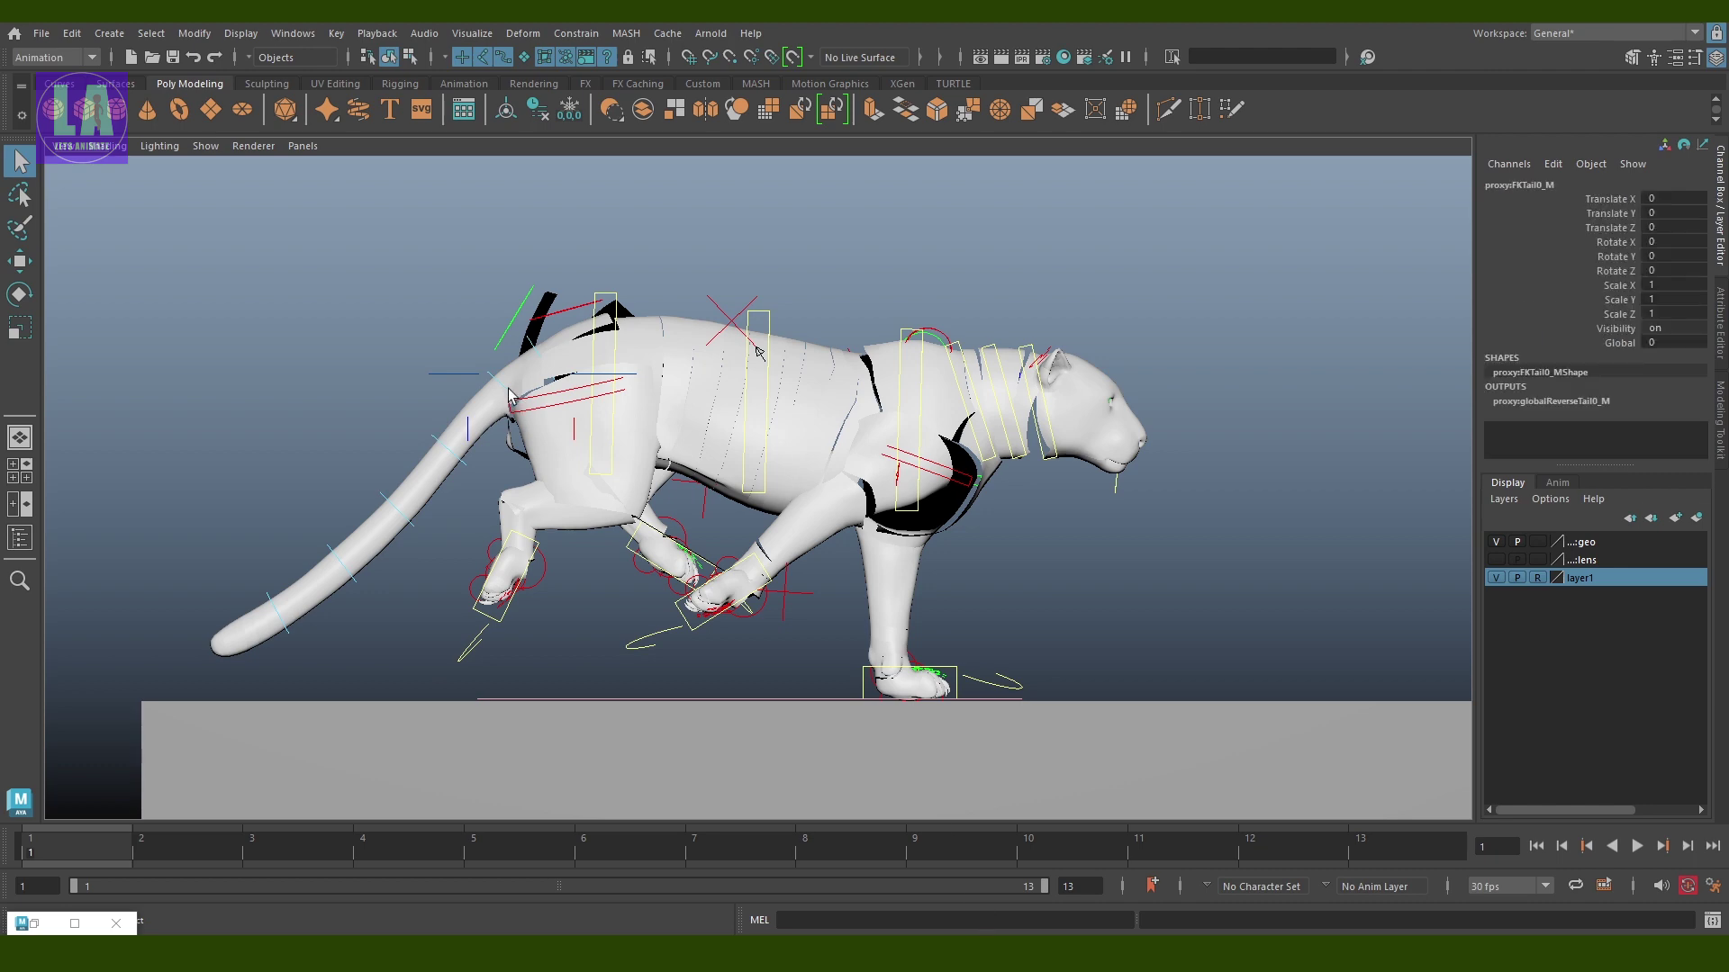
key(e)
drag(503, 389, 472, 425)
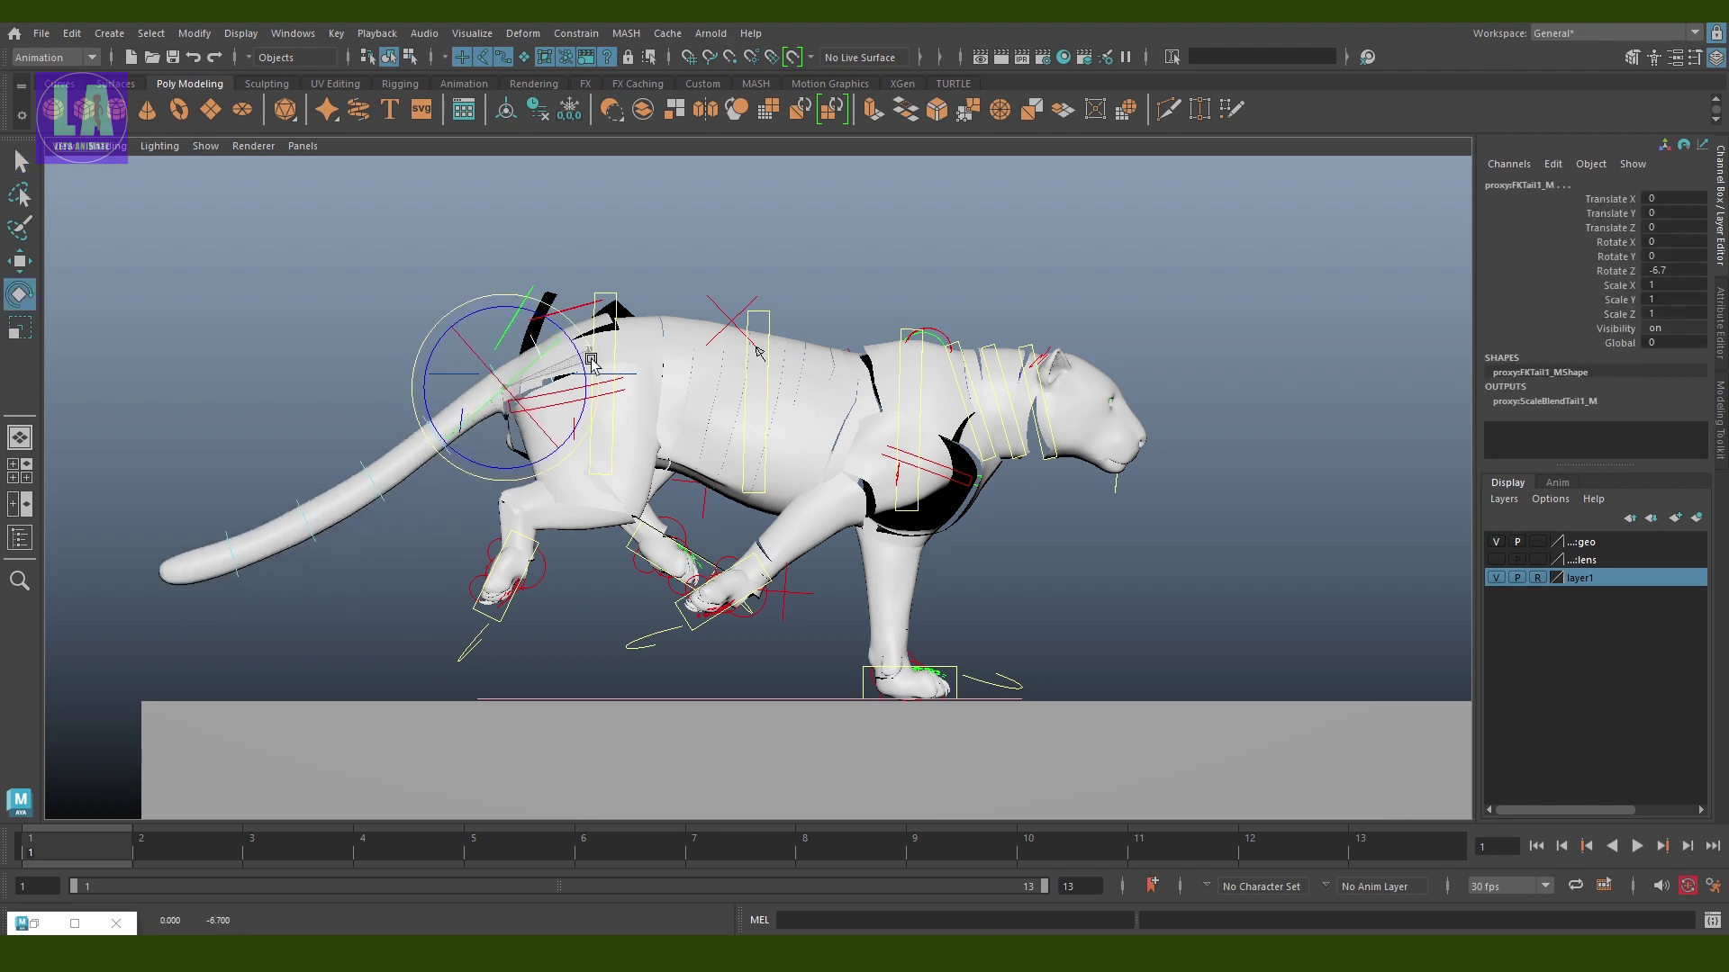
key(q)
click(270, 540)
key(e)
drag(352, 552, 297, 505)
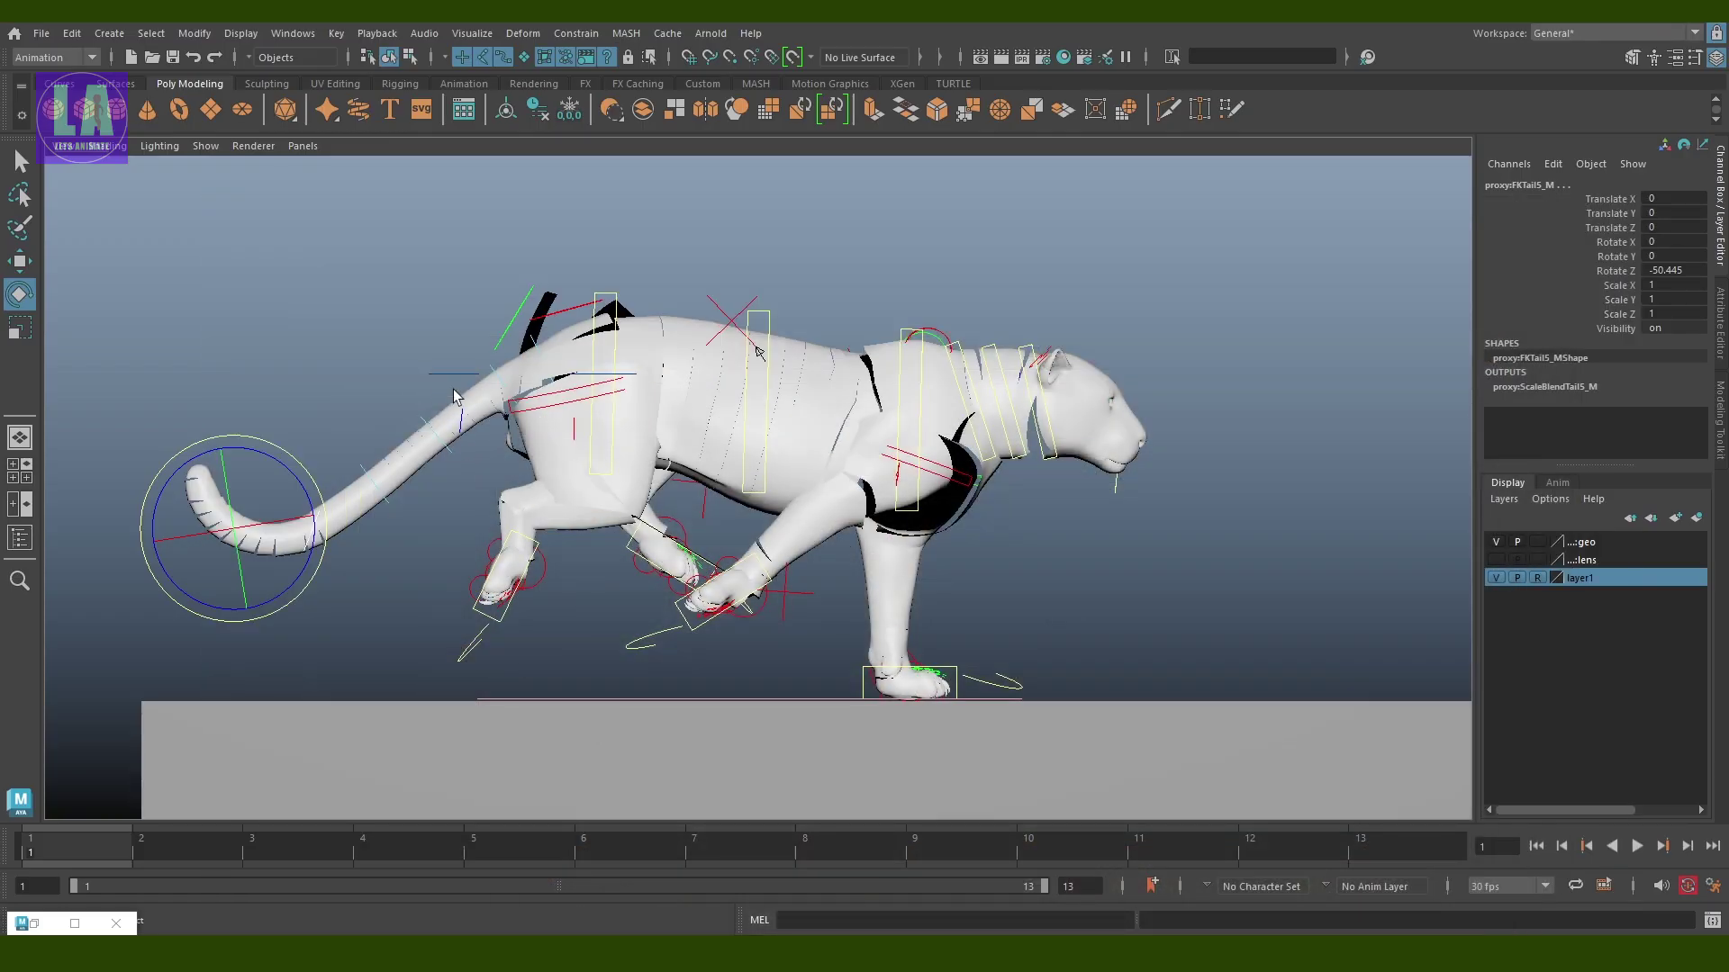
Raise the tail base slightly higher and bend the middle tail control down
click(551, 360)
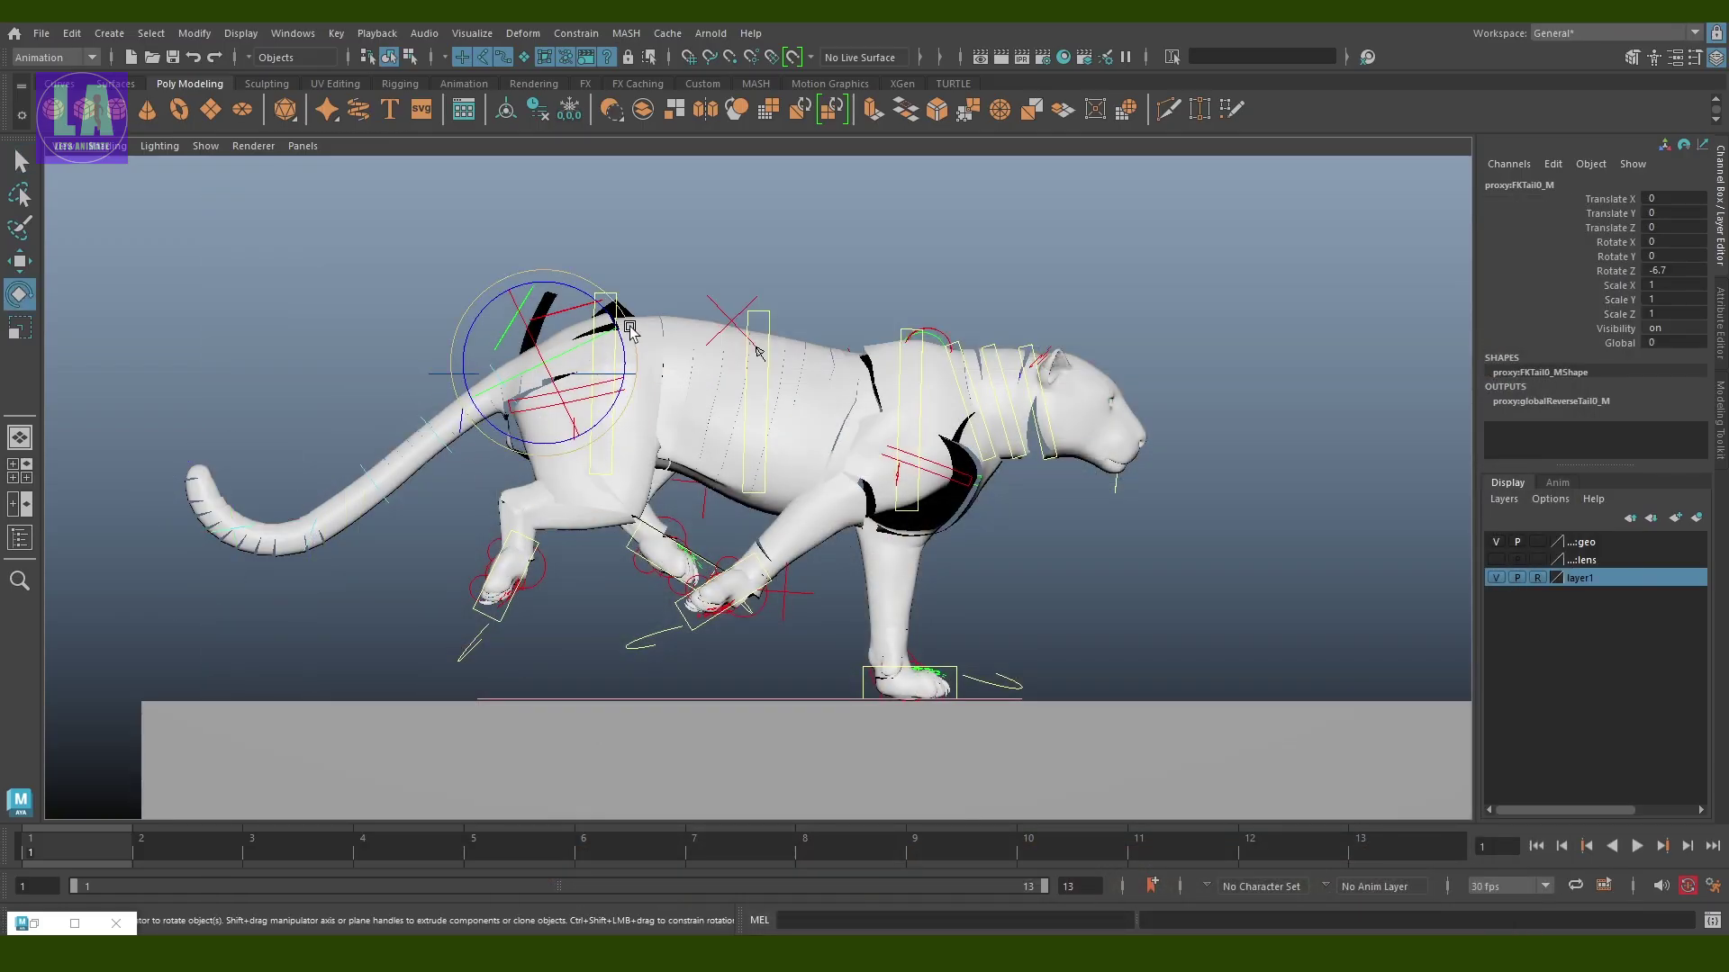
drag(555, 360, 540, 346)
click(470, 432)
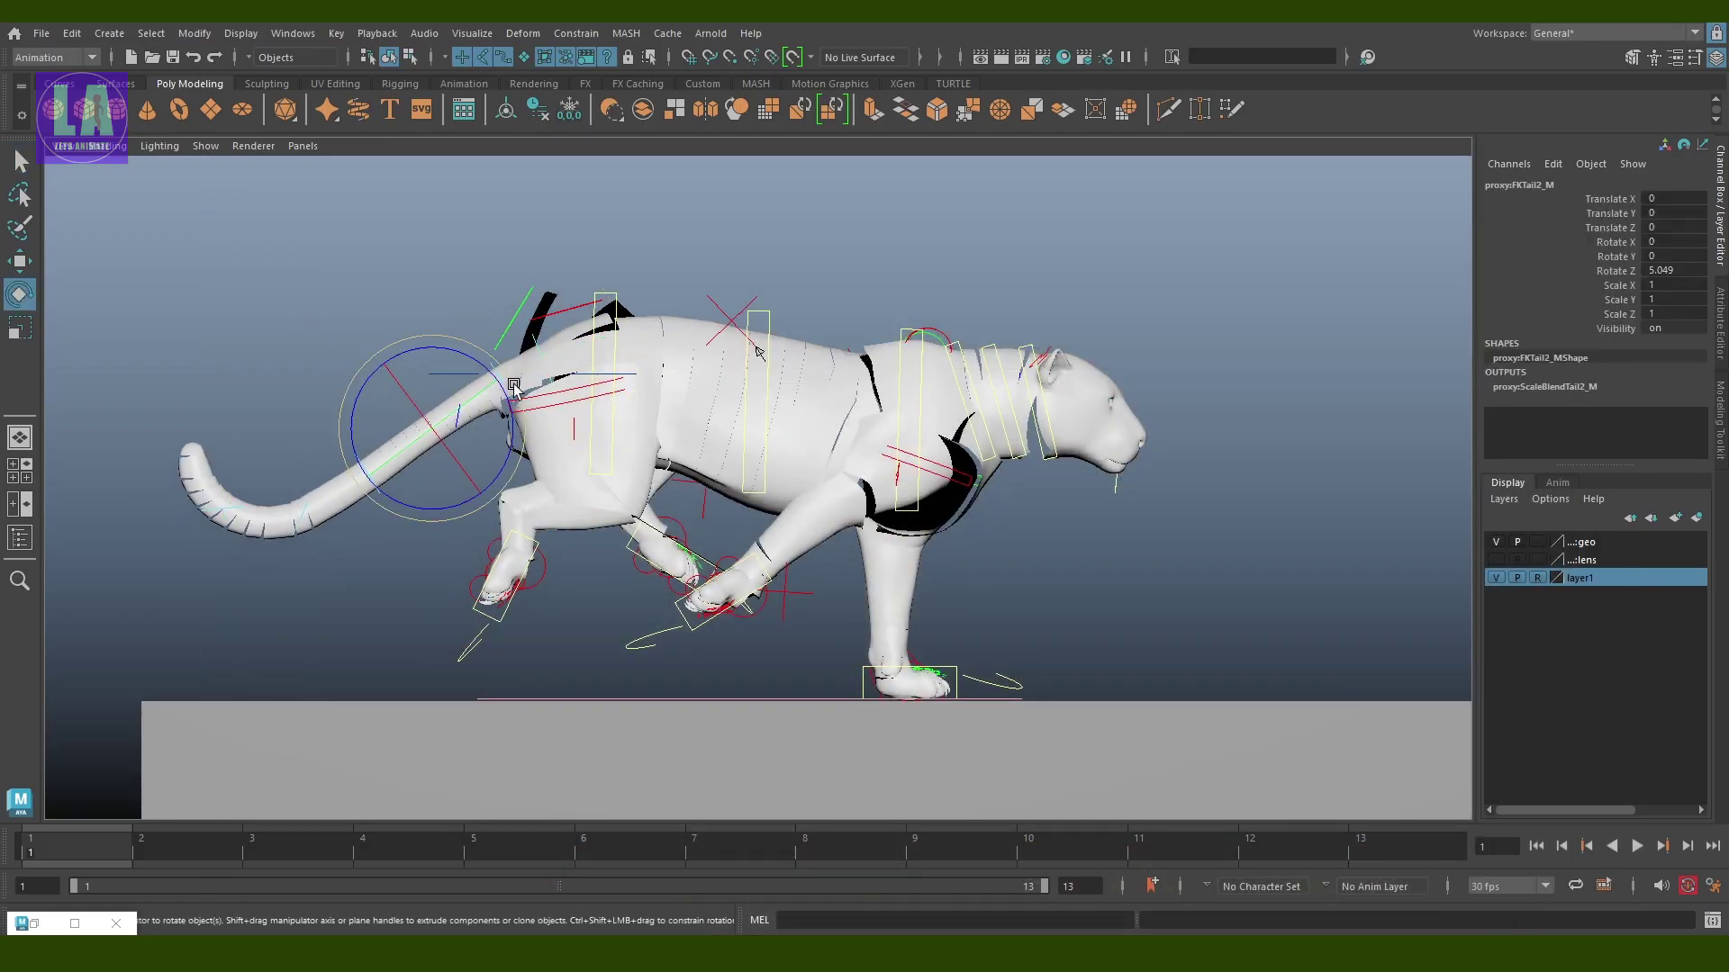
drag(470, 432, 504, 374)
key(q)
click(490, 371)
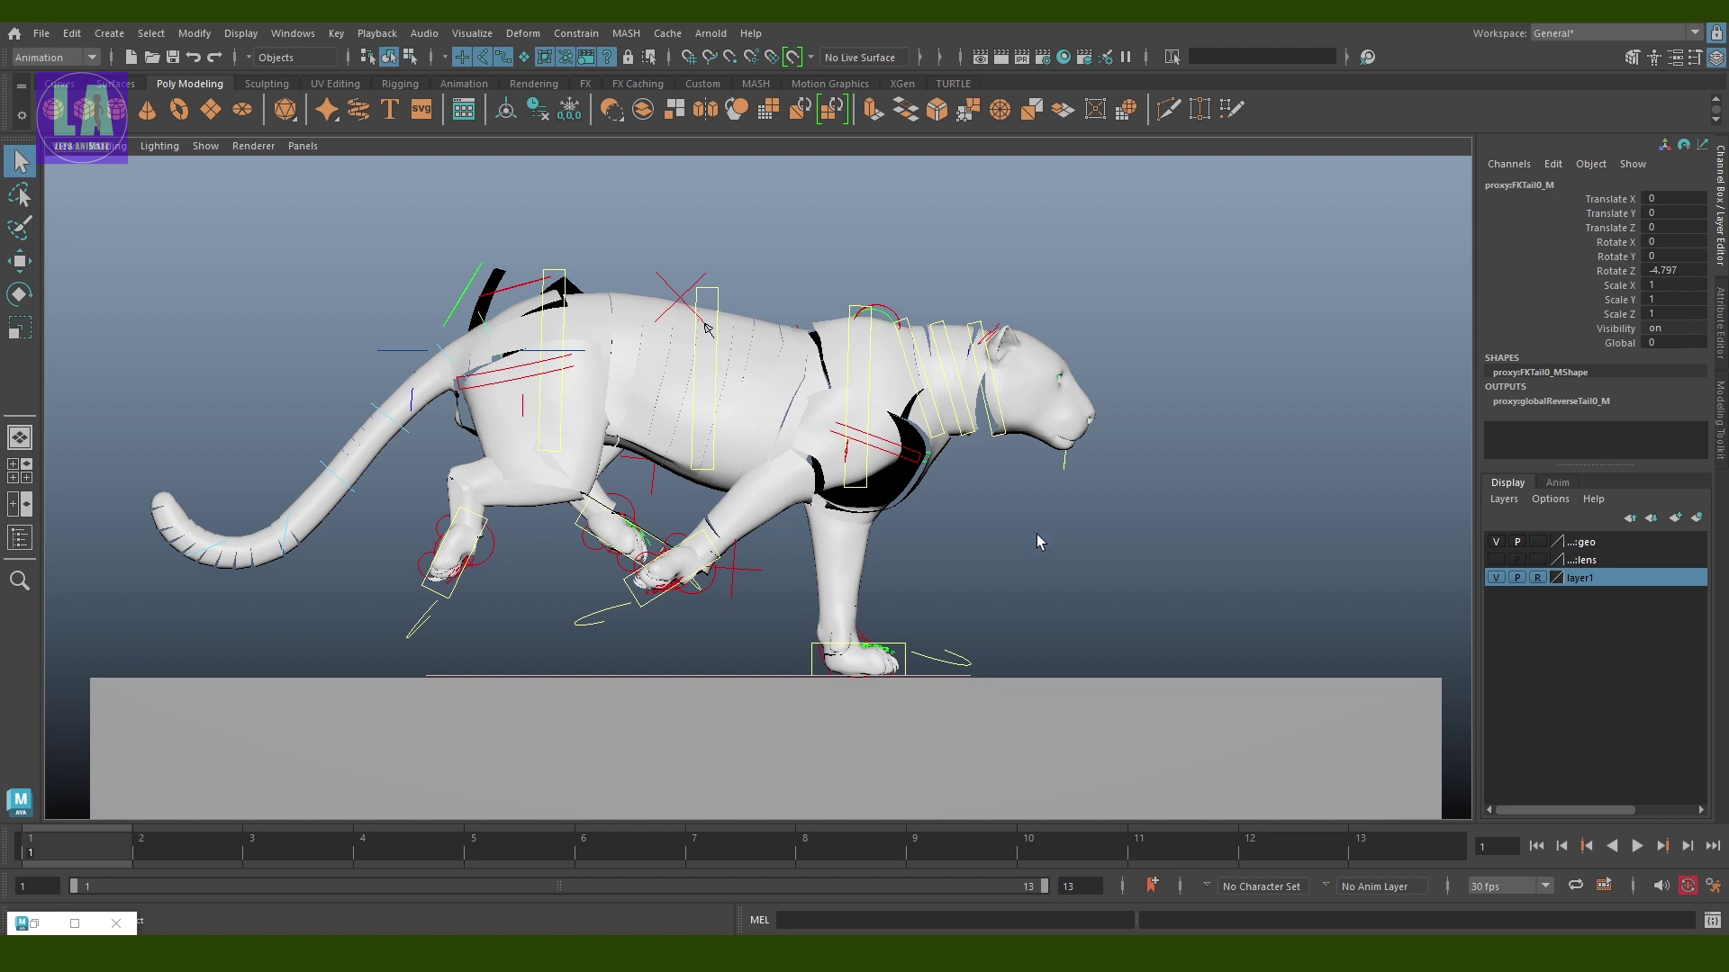
Show the Custom shelf, marquee-select all tiger rig controls, and frame them in view
scroll(1038, 540, down, 3)
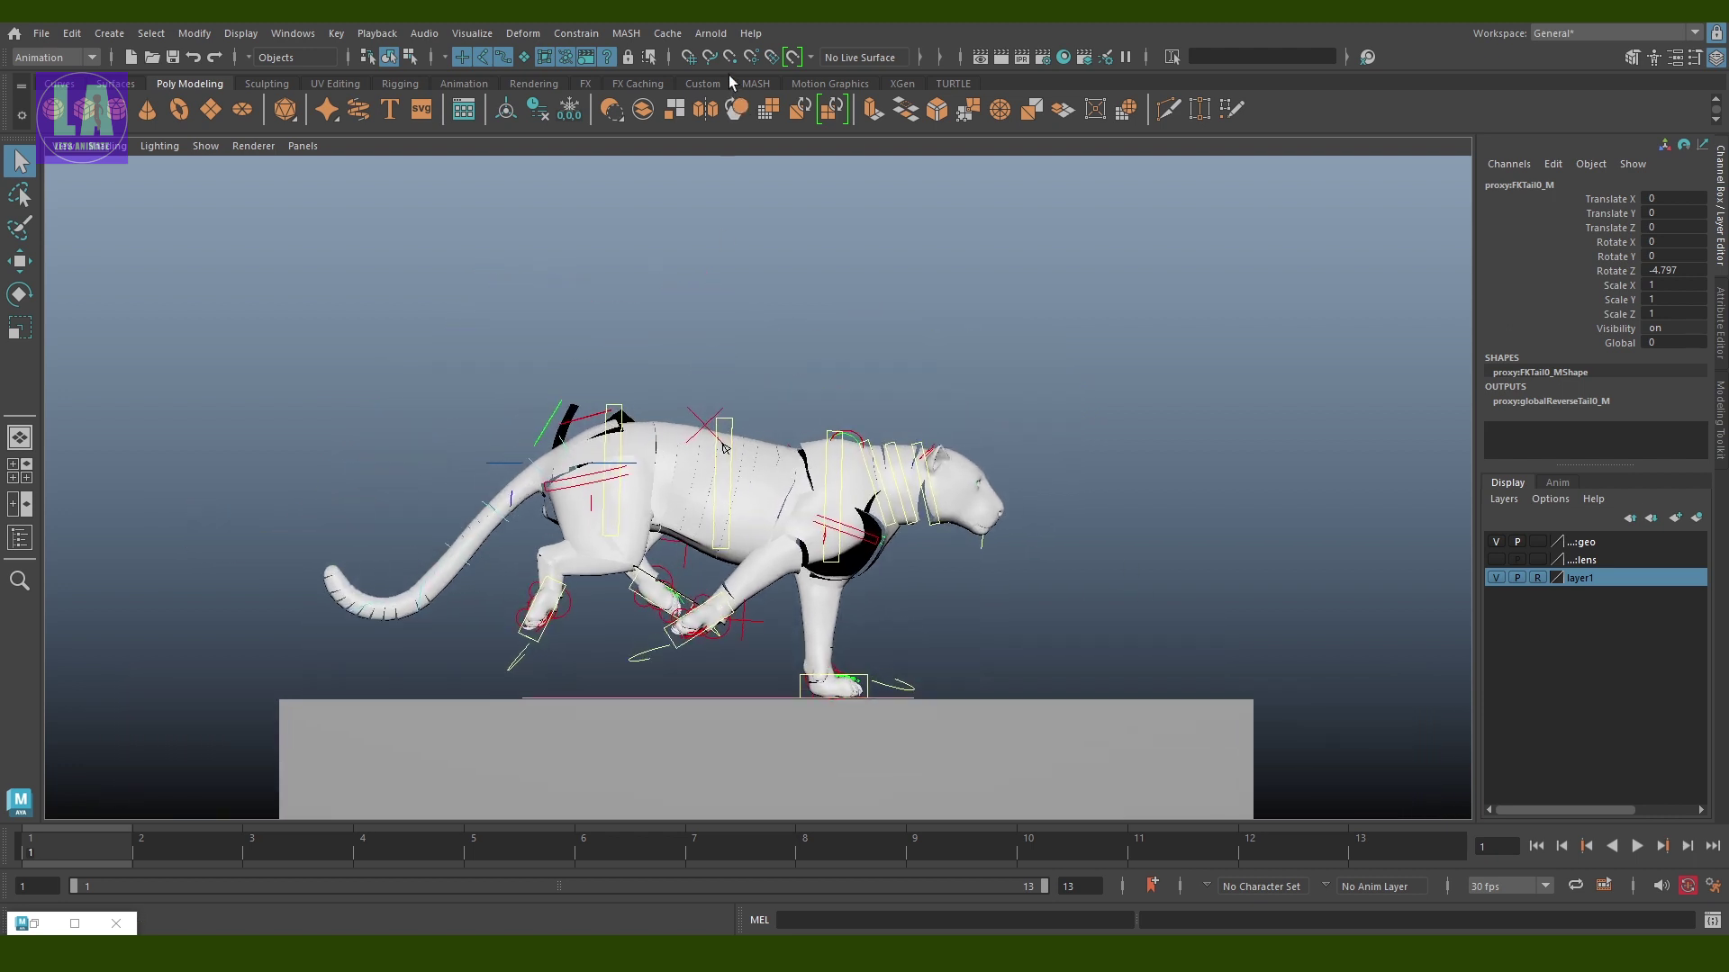
click(700, 82)
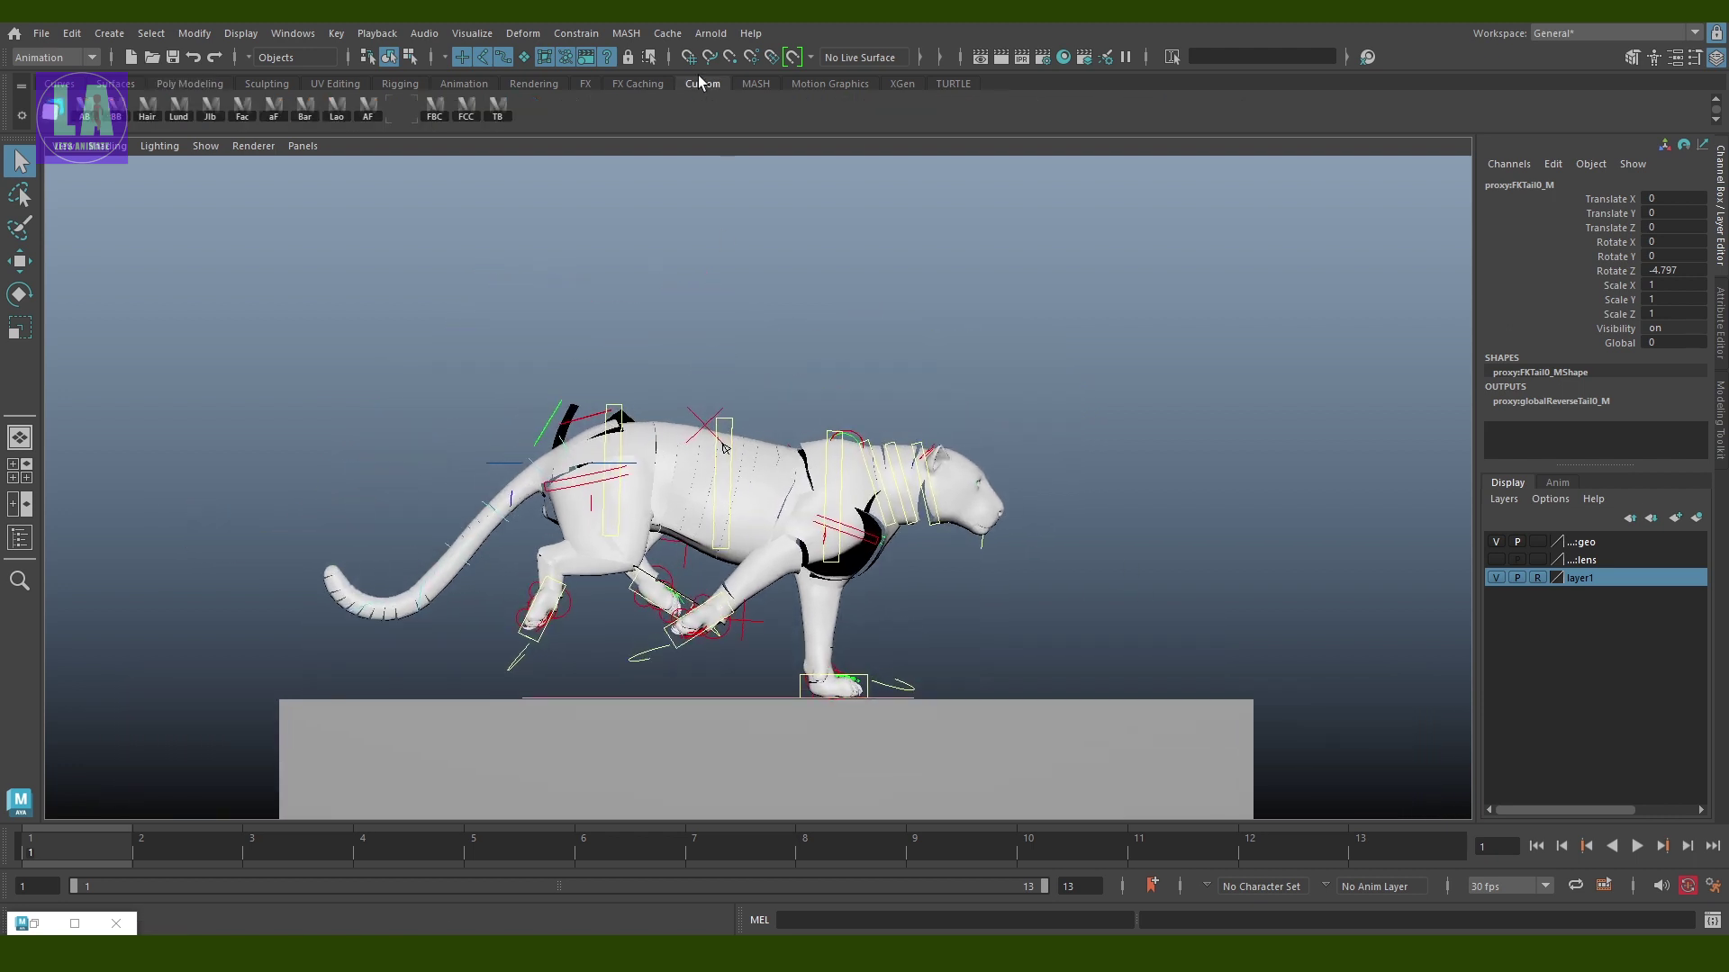
click(678, 385)
scroll(678, 386, down, 2)
drag(247, 246, 1074, 744)
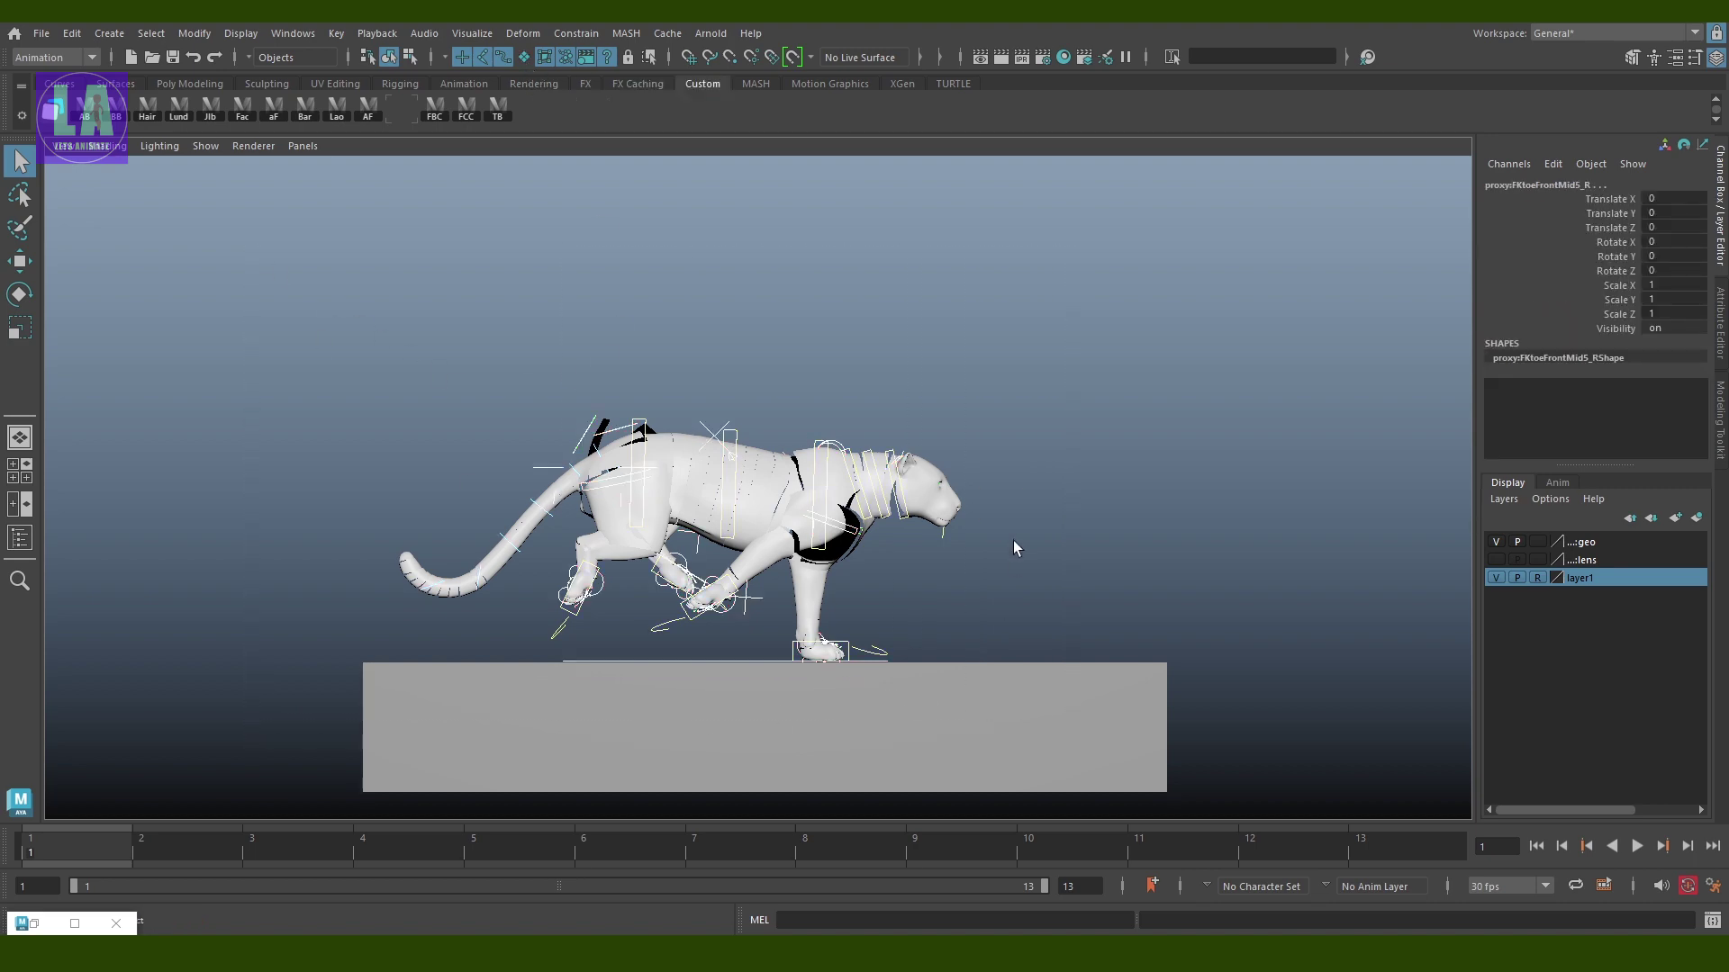
key(space)
key(f)
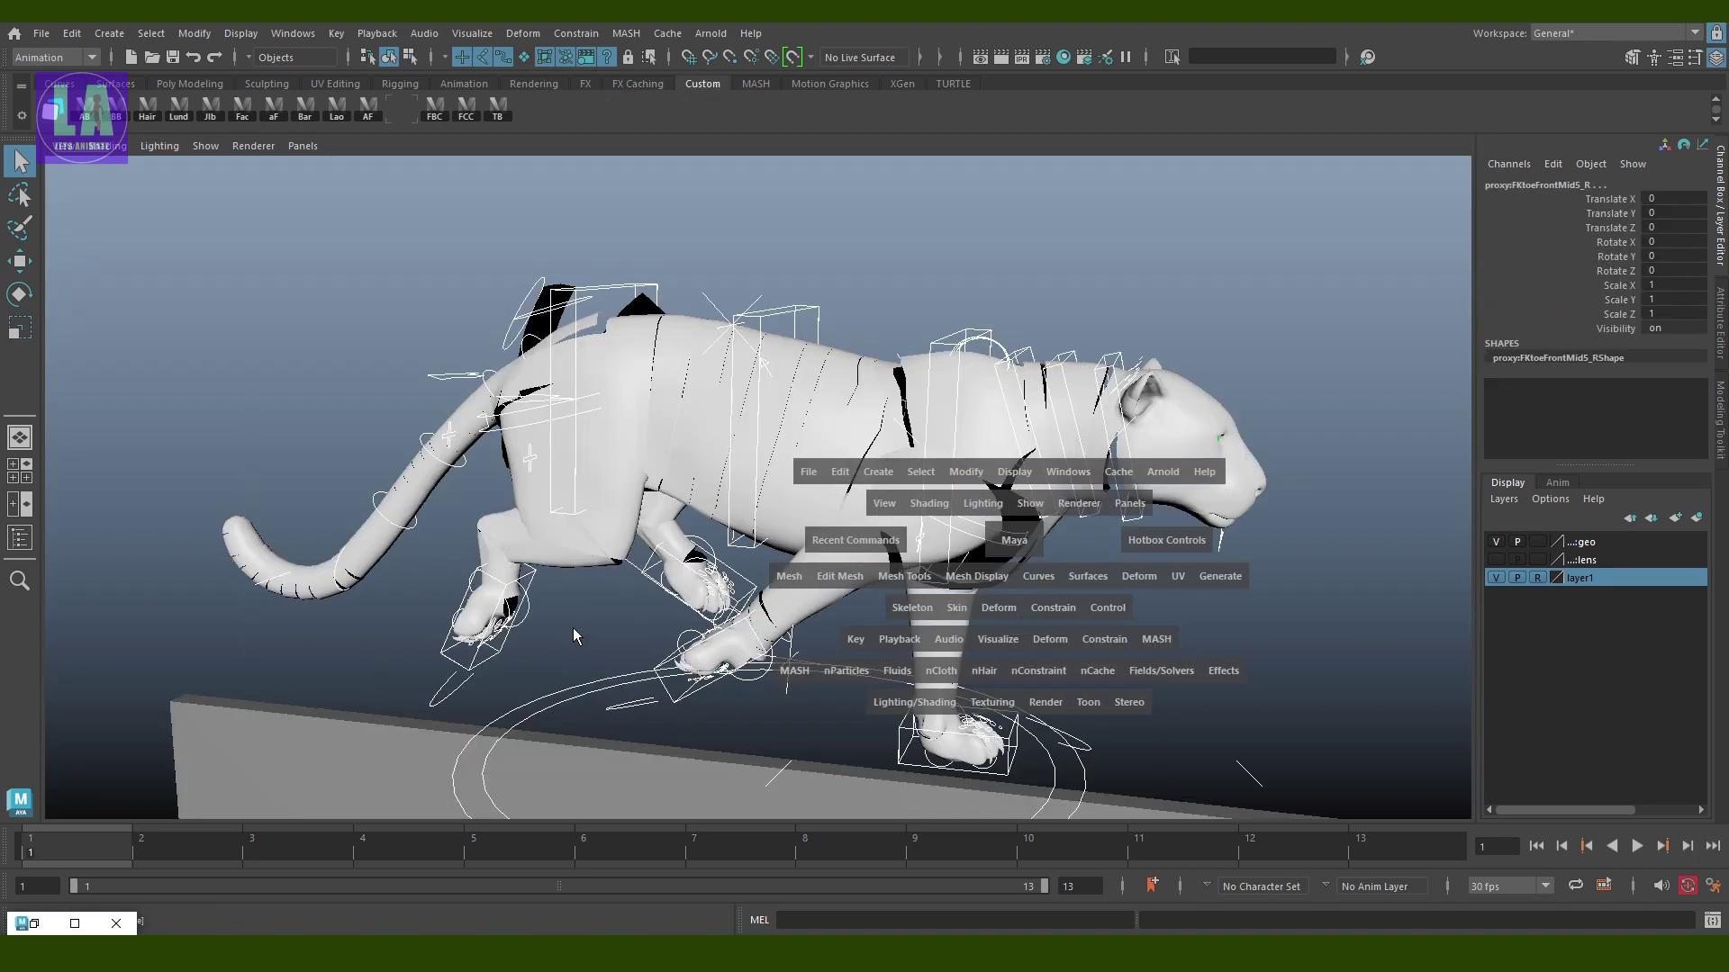
mouse_move(573, 634)
alt+mouse_down()
mouse_move(715, 618)
mouse_move(765, 756)
alt+mouse_up()
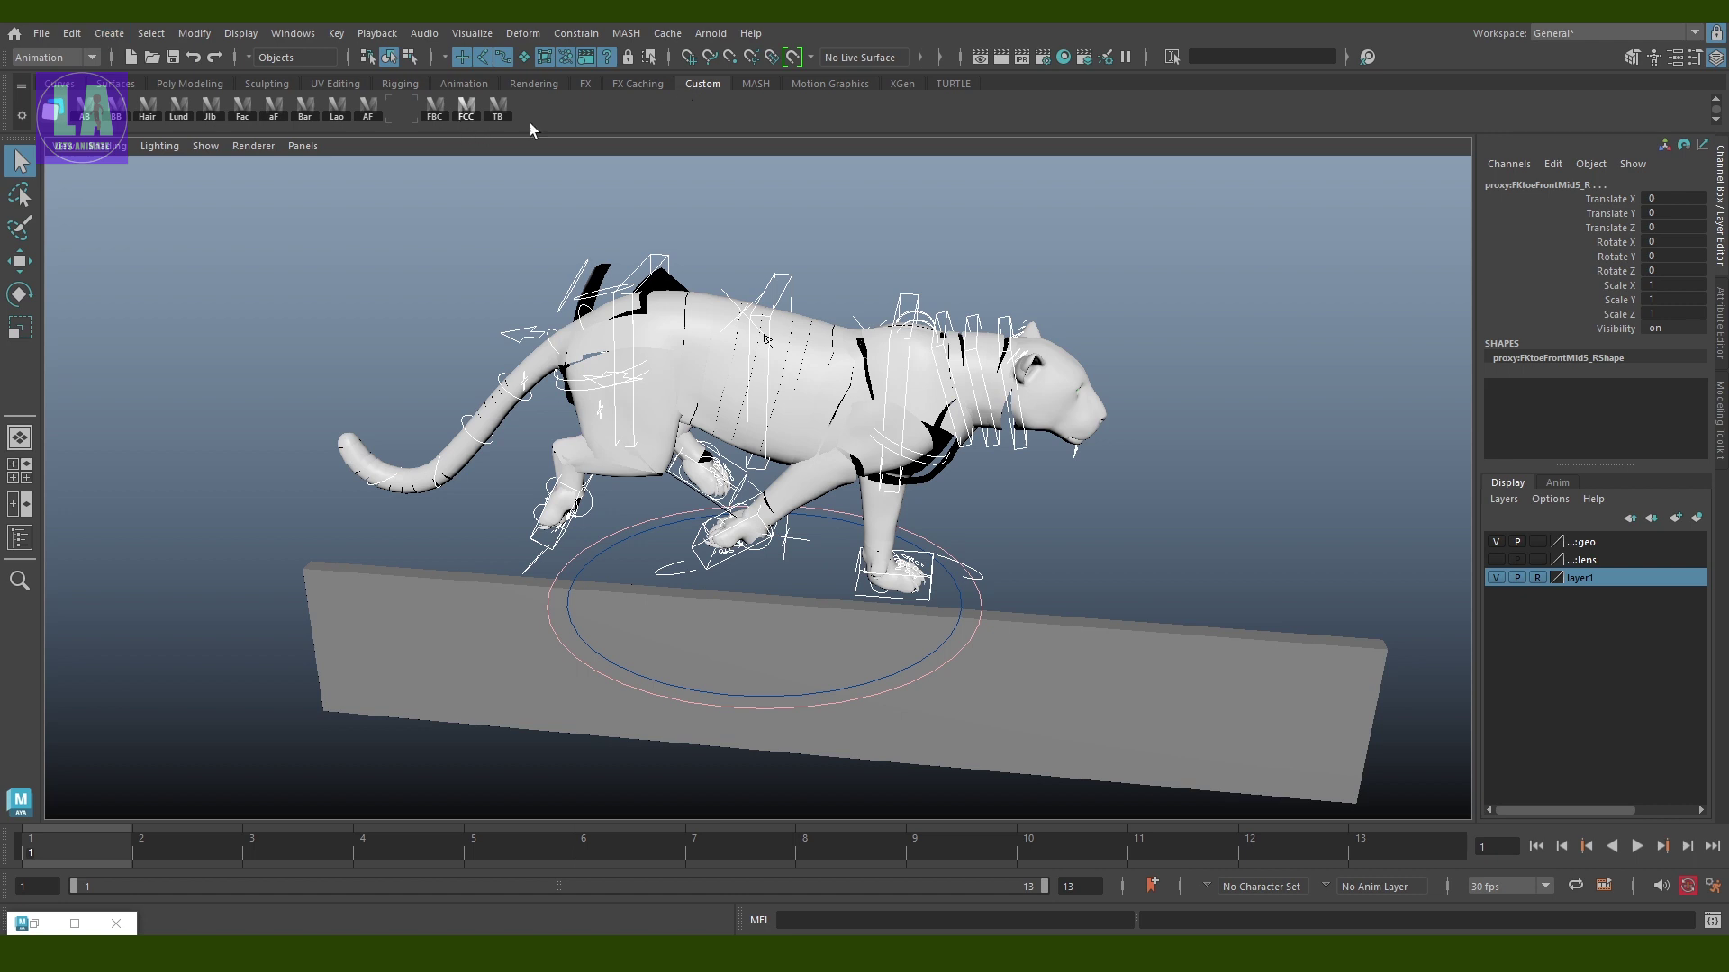
Save the selected controls as quick select set FBB and add it to the shelf
click(115, 34)
mouse_move(216, 461)
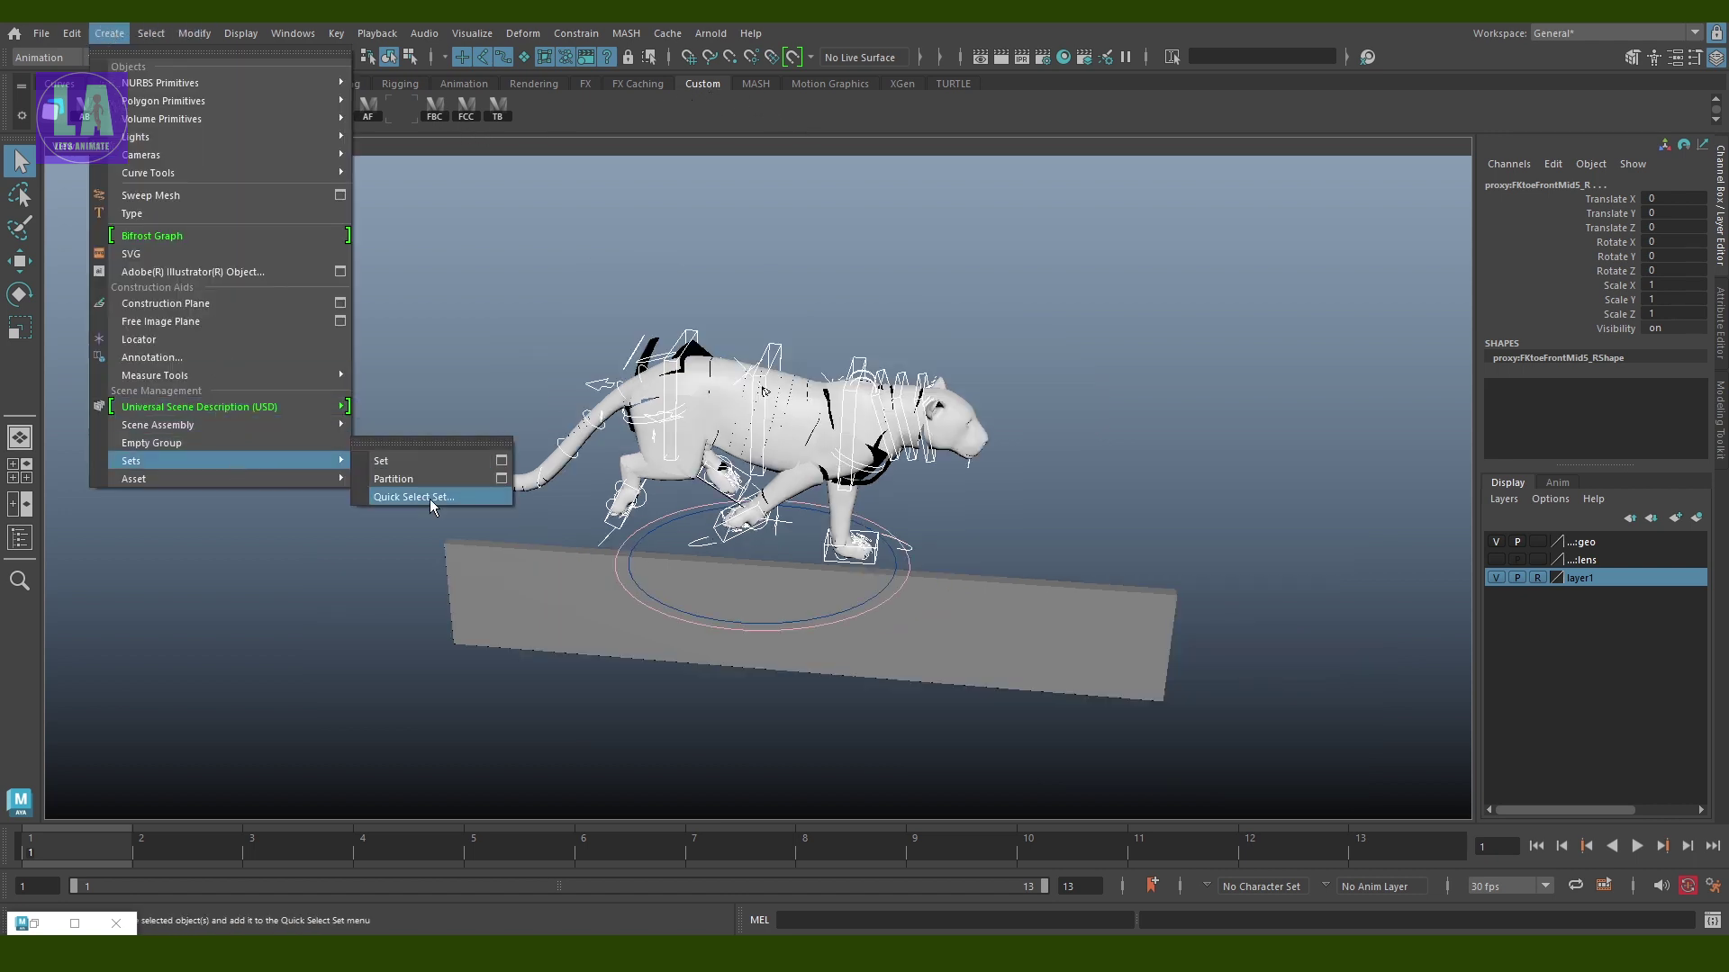
click(430, 499)
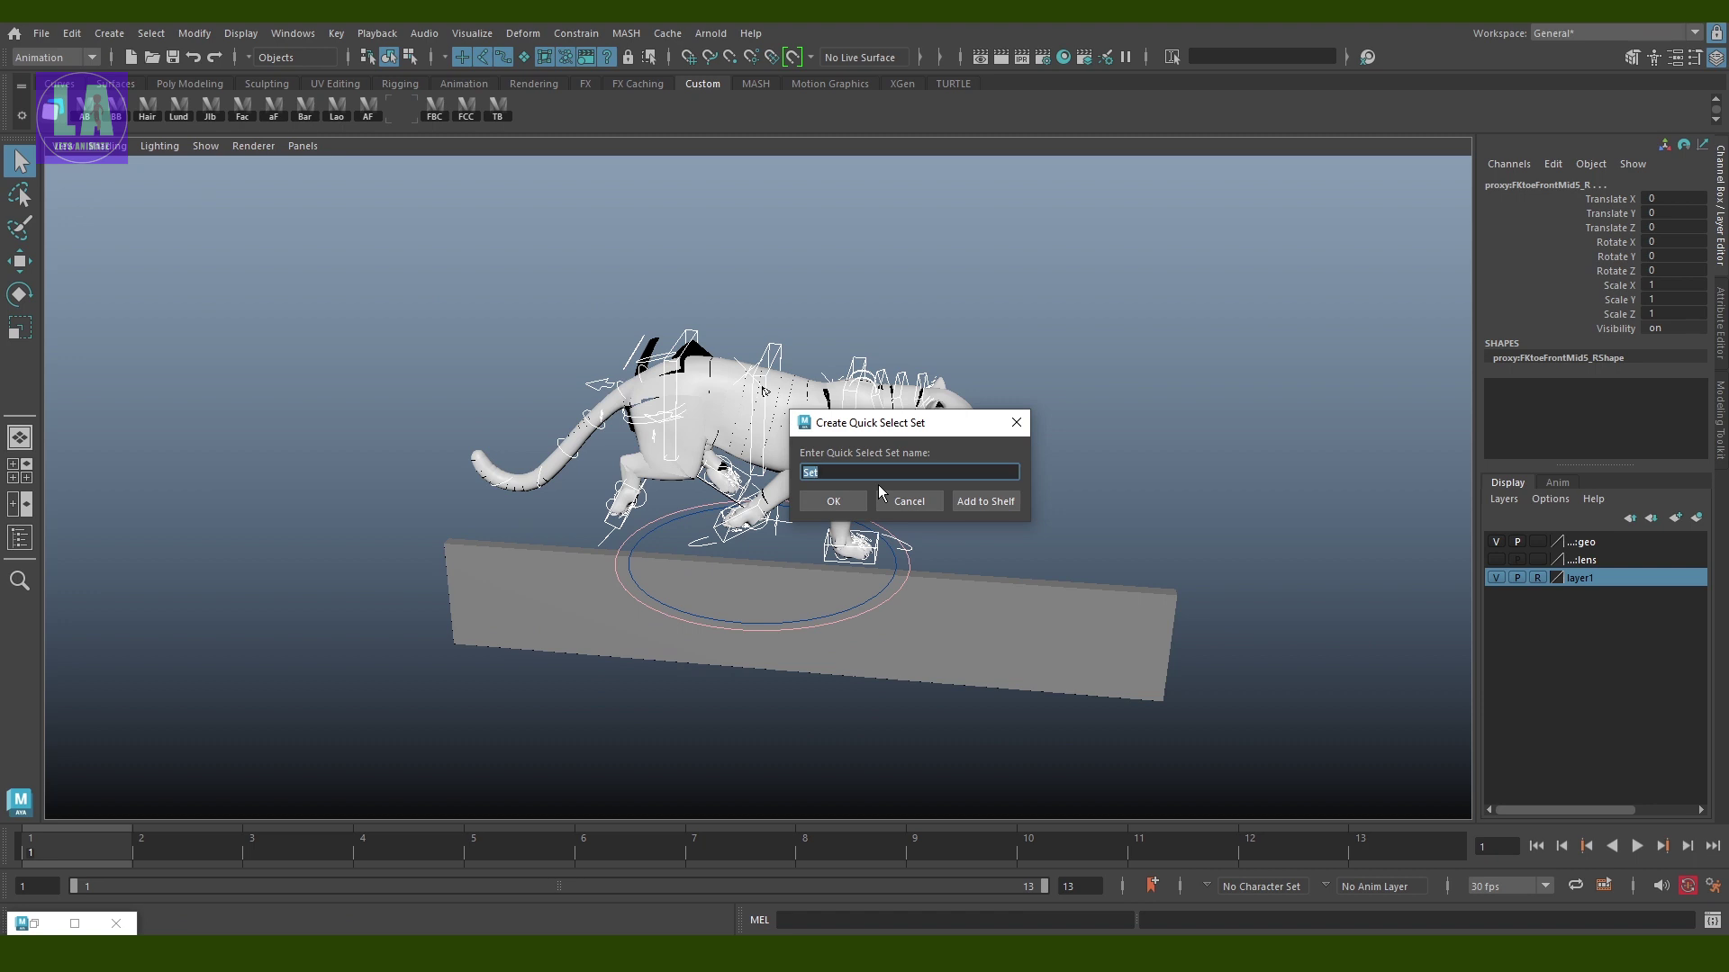
text(FBB)
click(985, 500)
alt+drag(1007, 450, 600, 609)
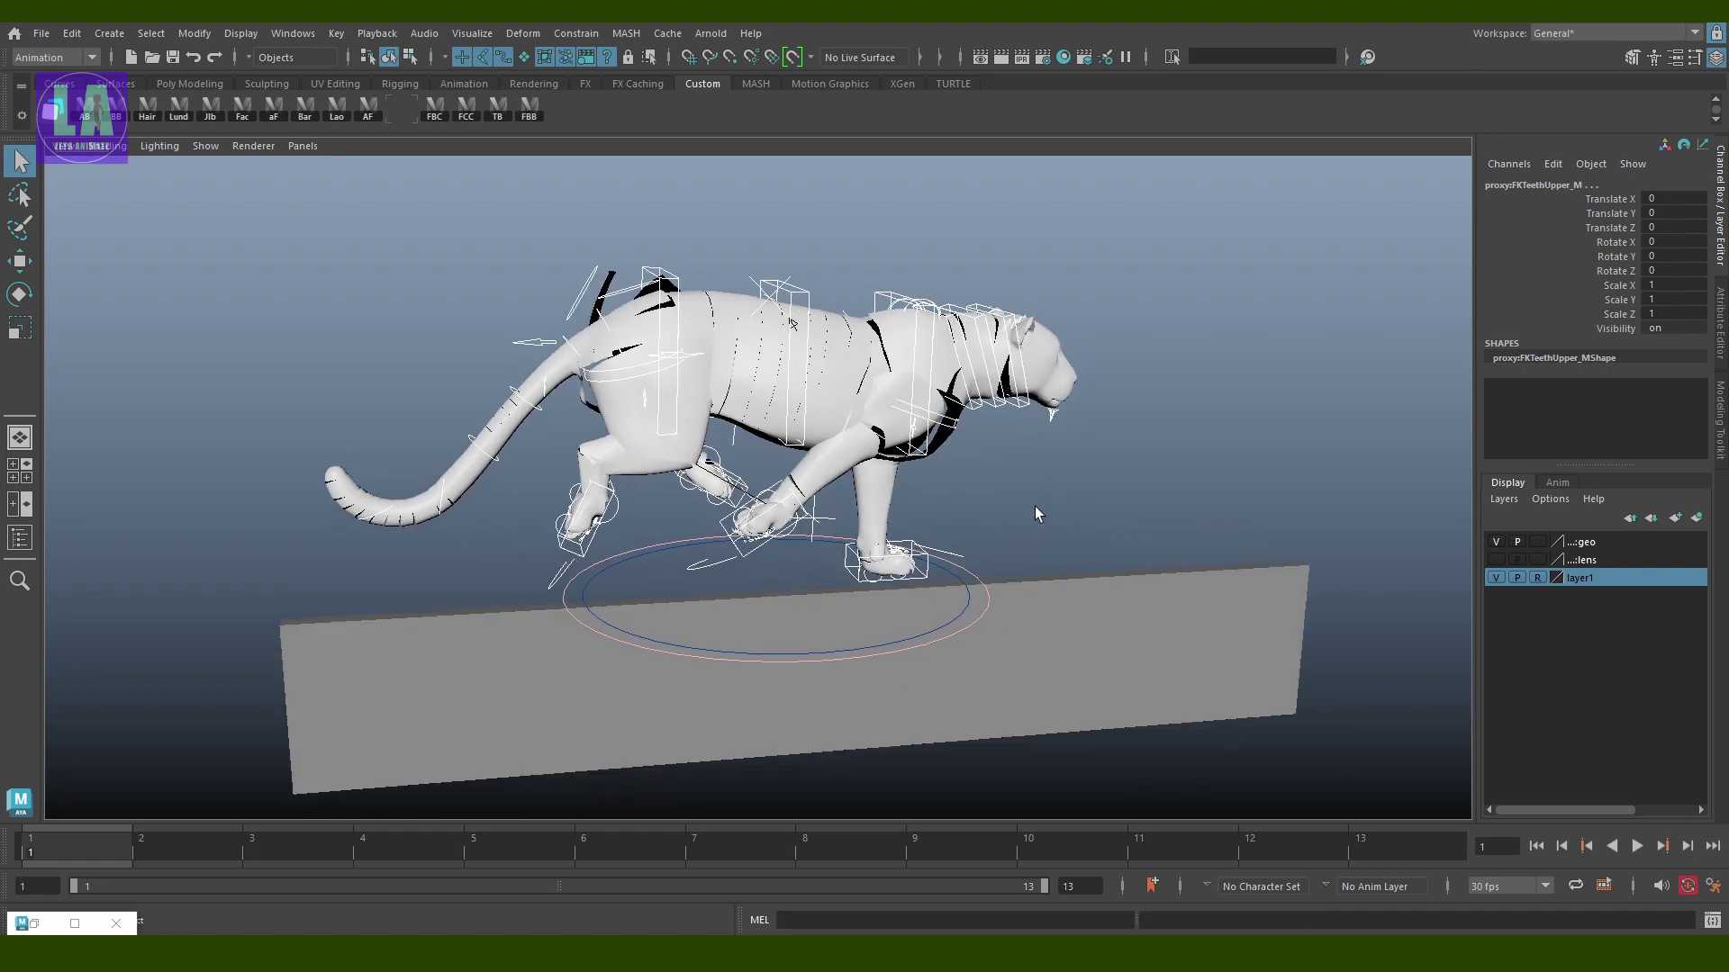
Key all tiger controls on frame 1 and set the same pose on frame 13
key(s)
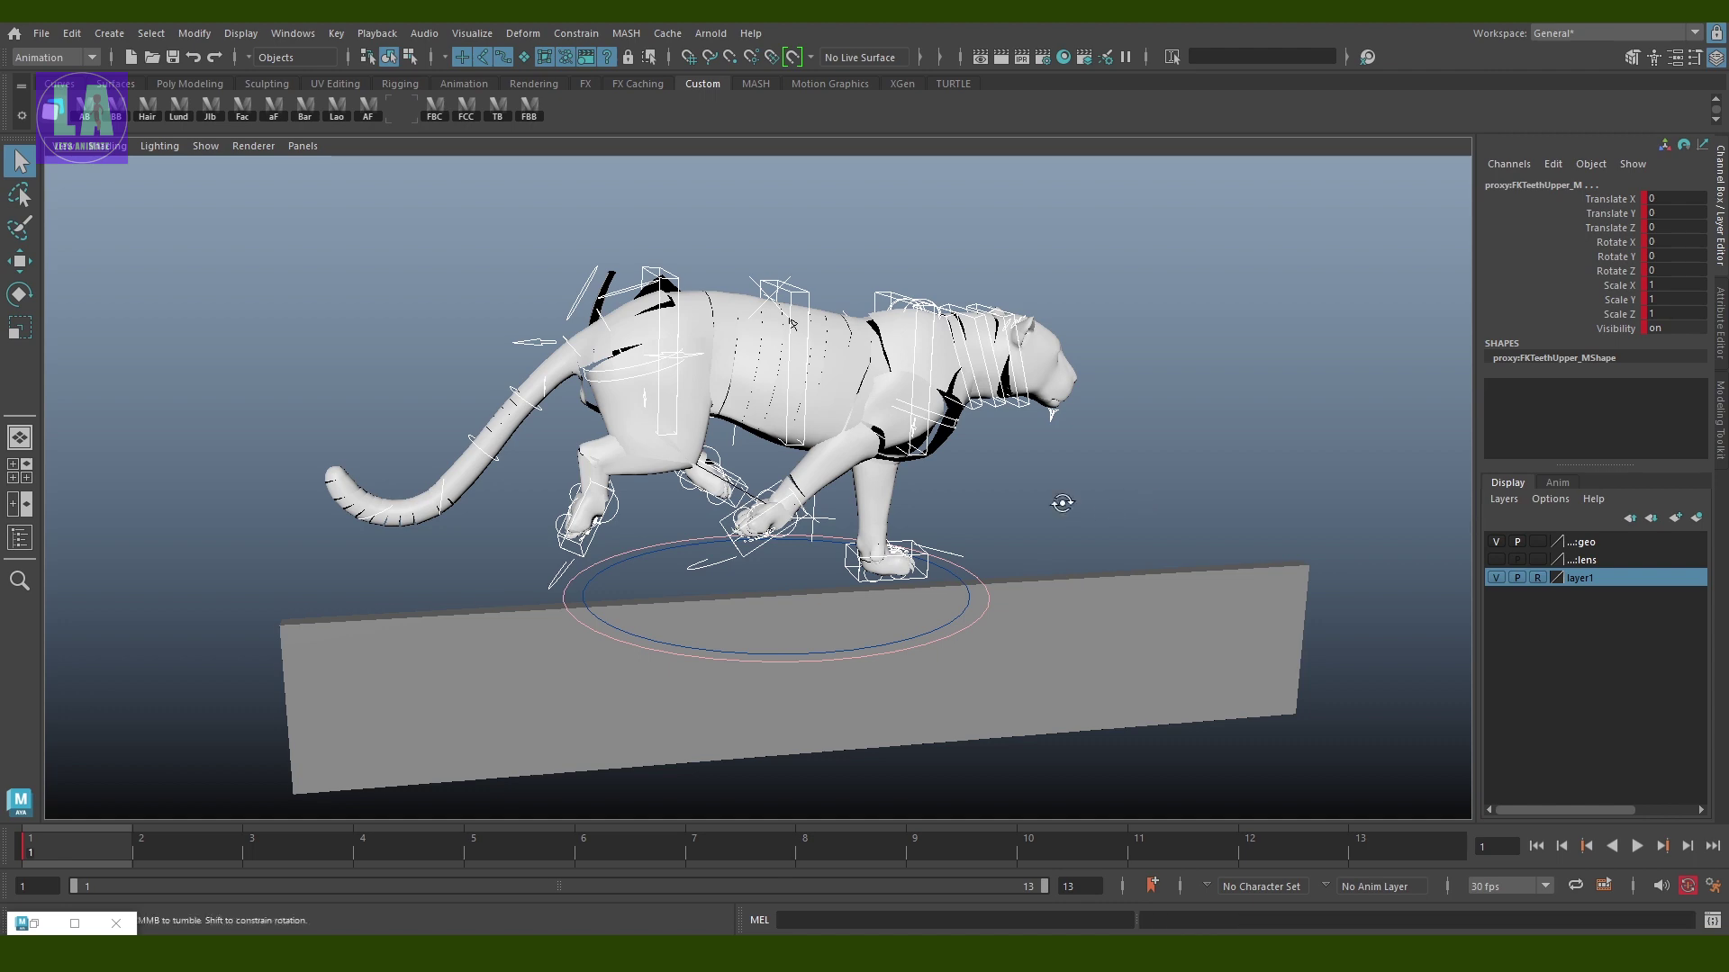
alt+drag(1062, 501, 1046, 557)
scroll(1046, 554, up, 2)
scroll(1044, 572, up, 1)
scroll(1050, 567, up, 1)
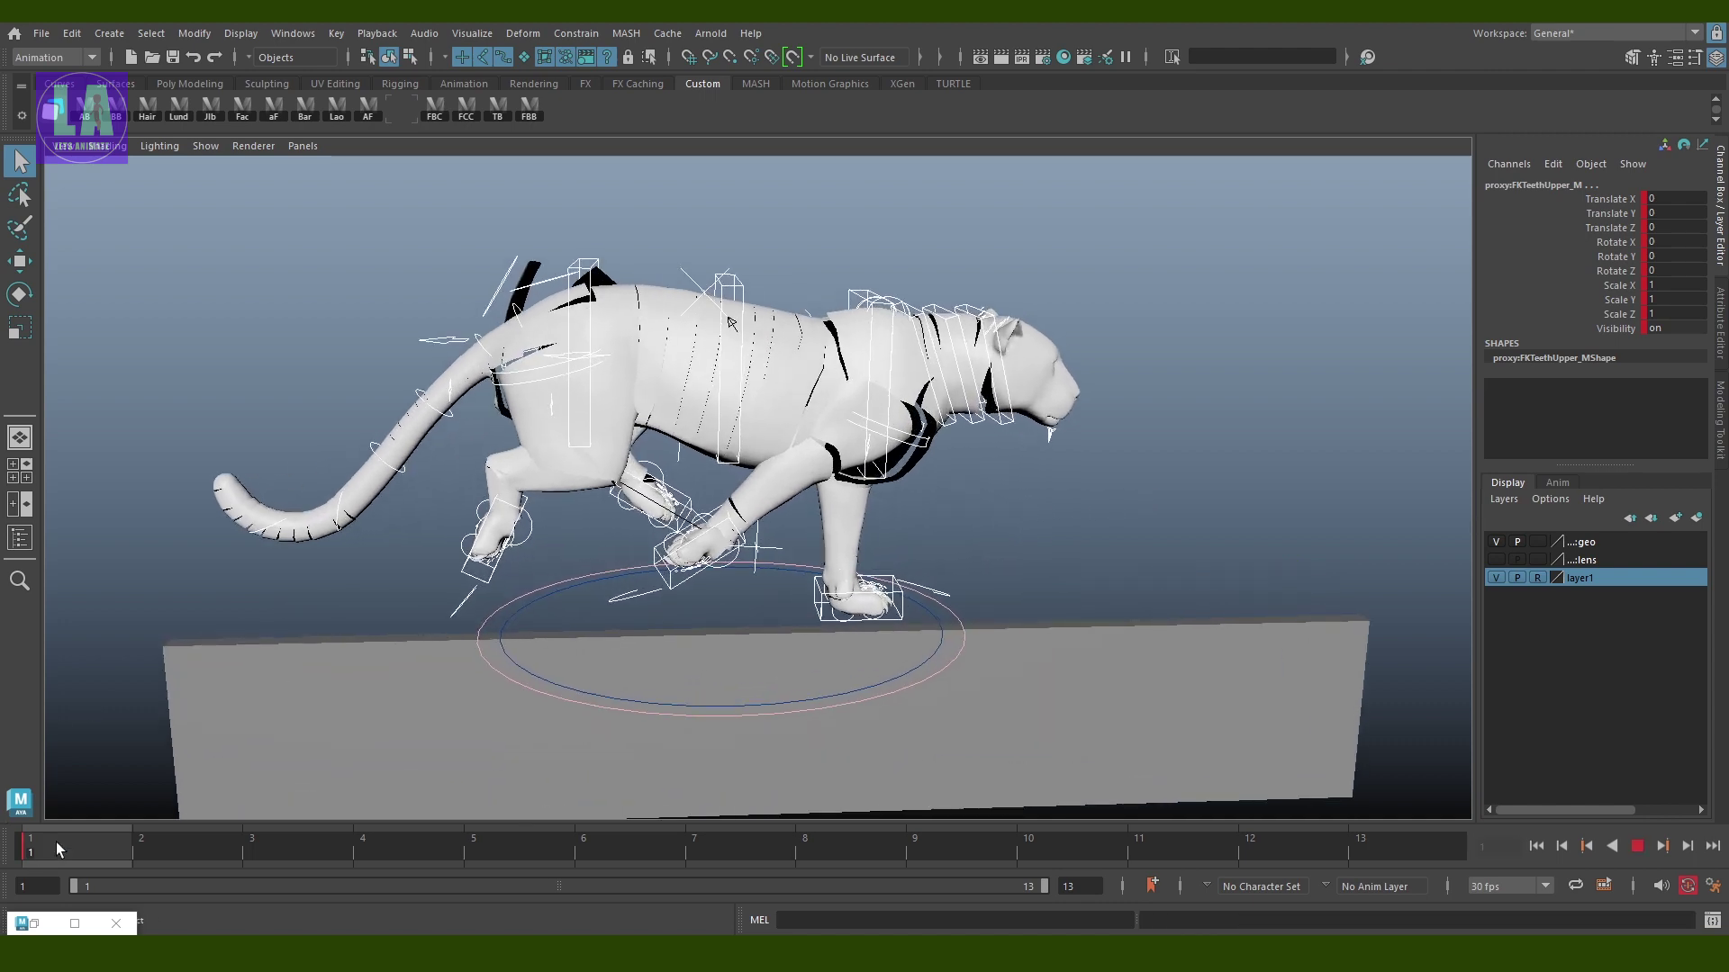
drag(55, 841, 1359, 846)
key(ctrl+z)
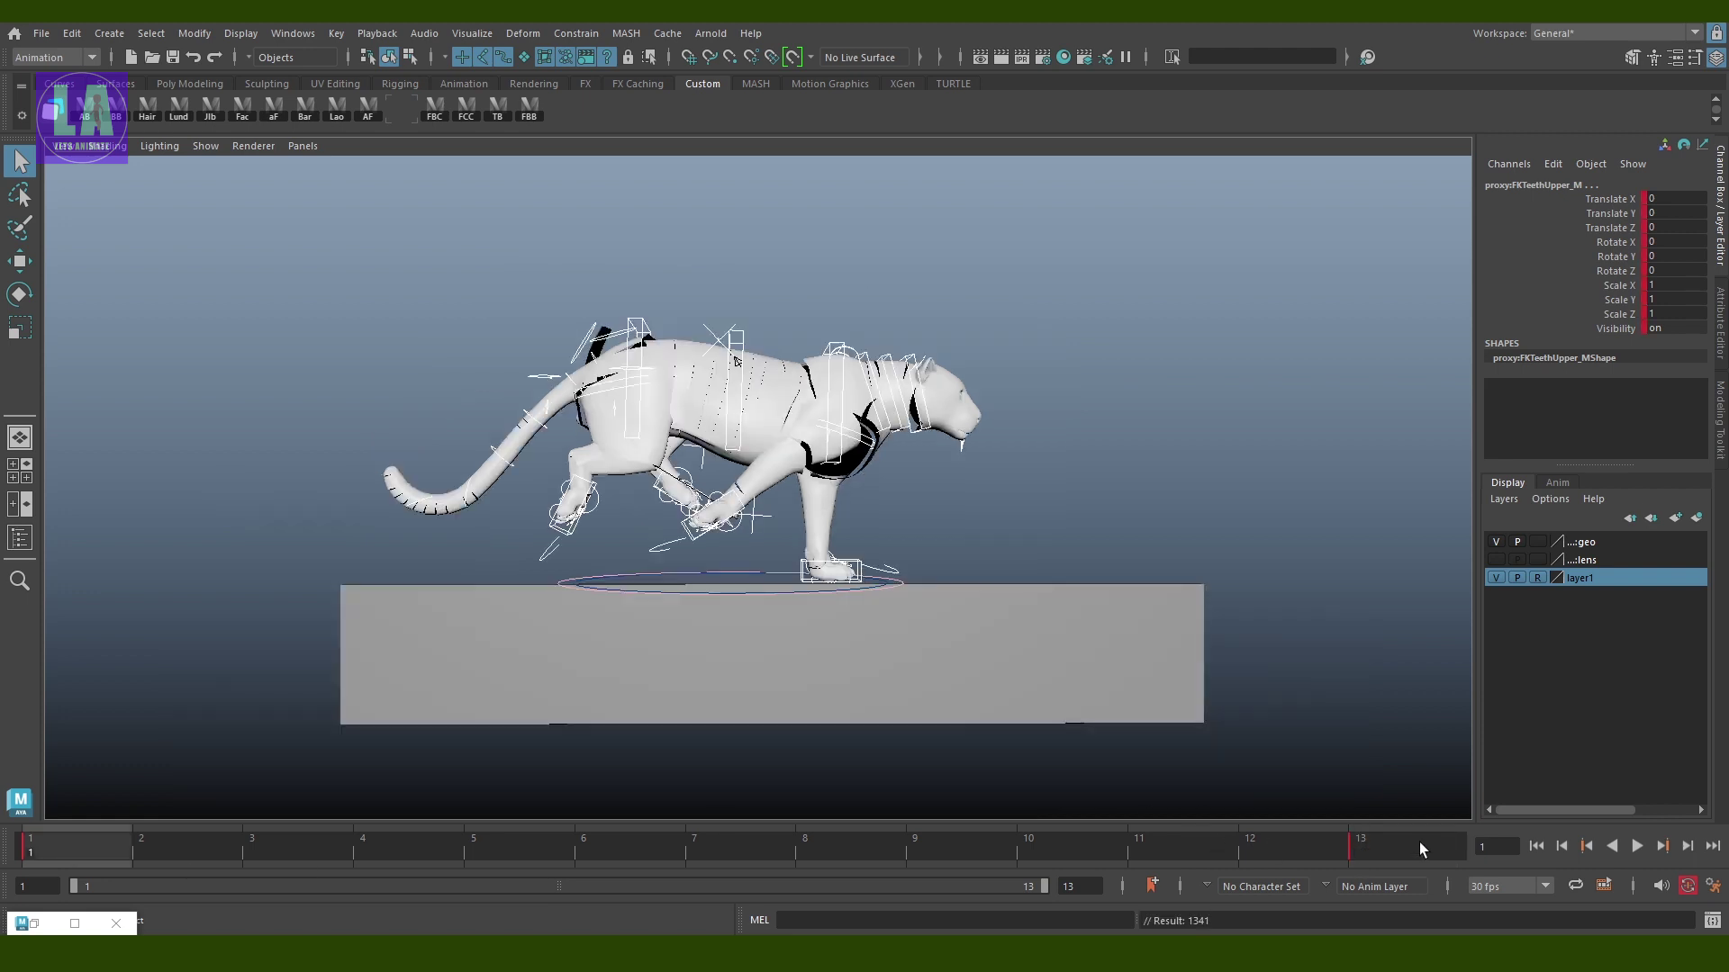
Return to frame 13 briefly, then move the timeline to frame 7
click(1416, 841)
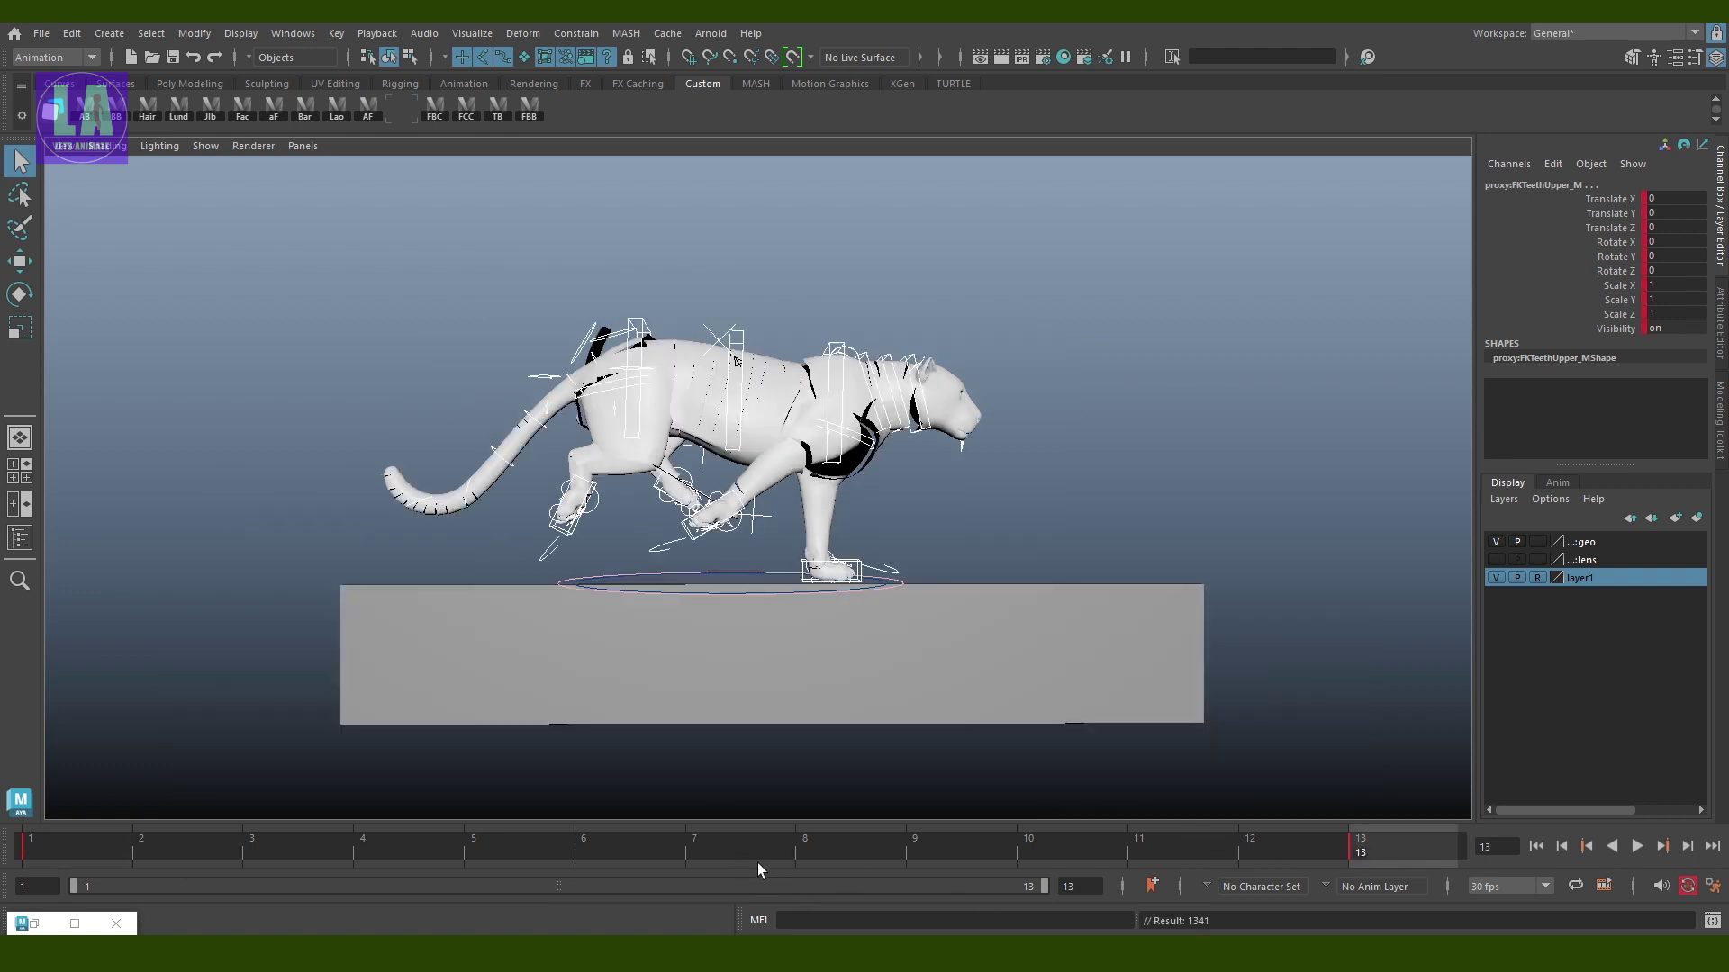
click(737, 852)
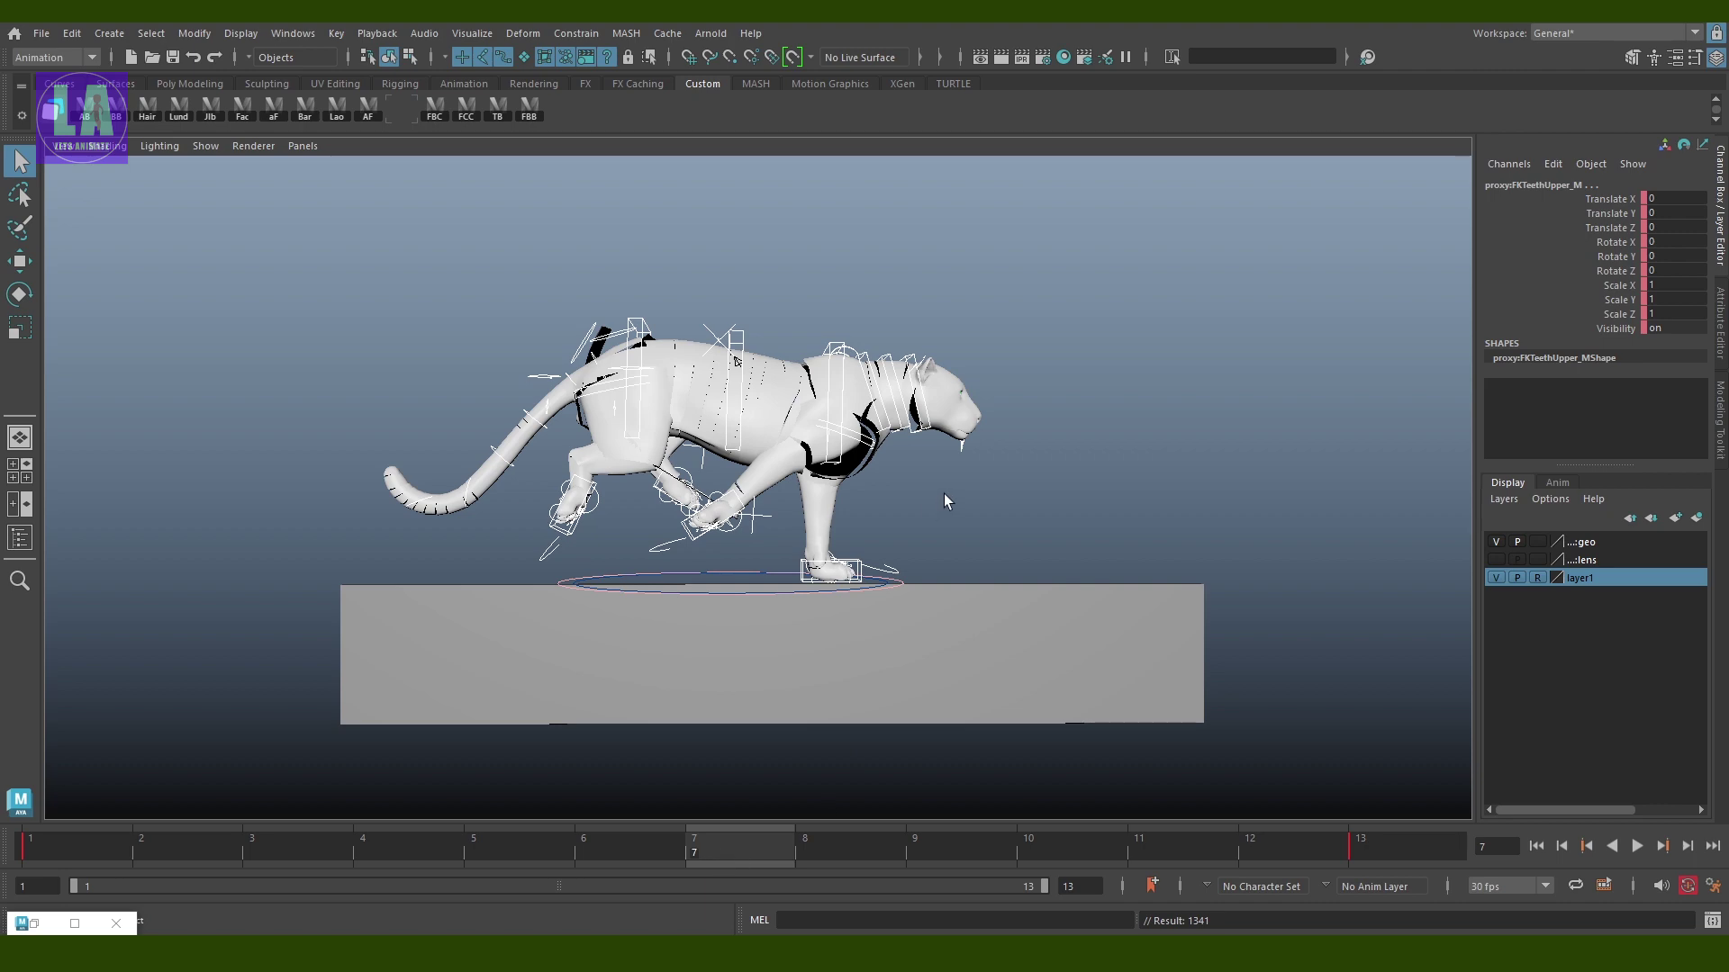
In a flat side view, lower the tiger's hips with the spine control
scroll(936, 540, up, 4)
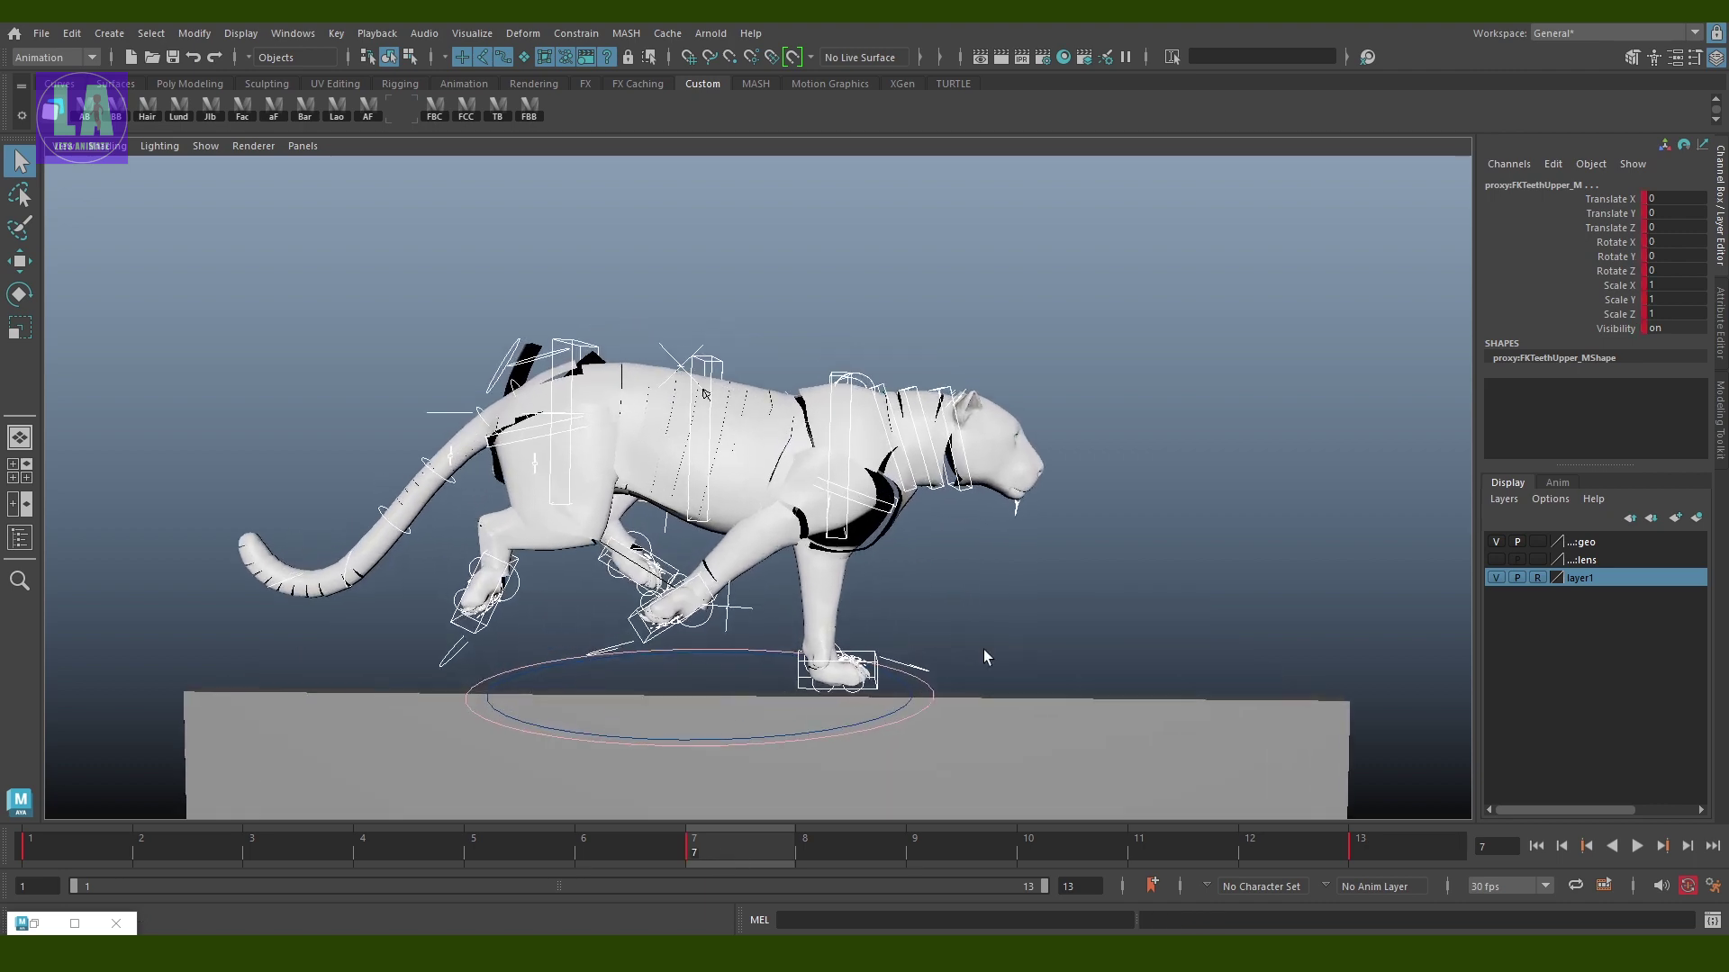
scroll(986, 635, up, 2)
key(space)
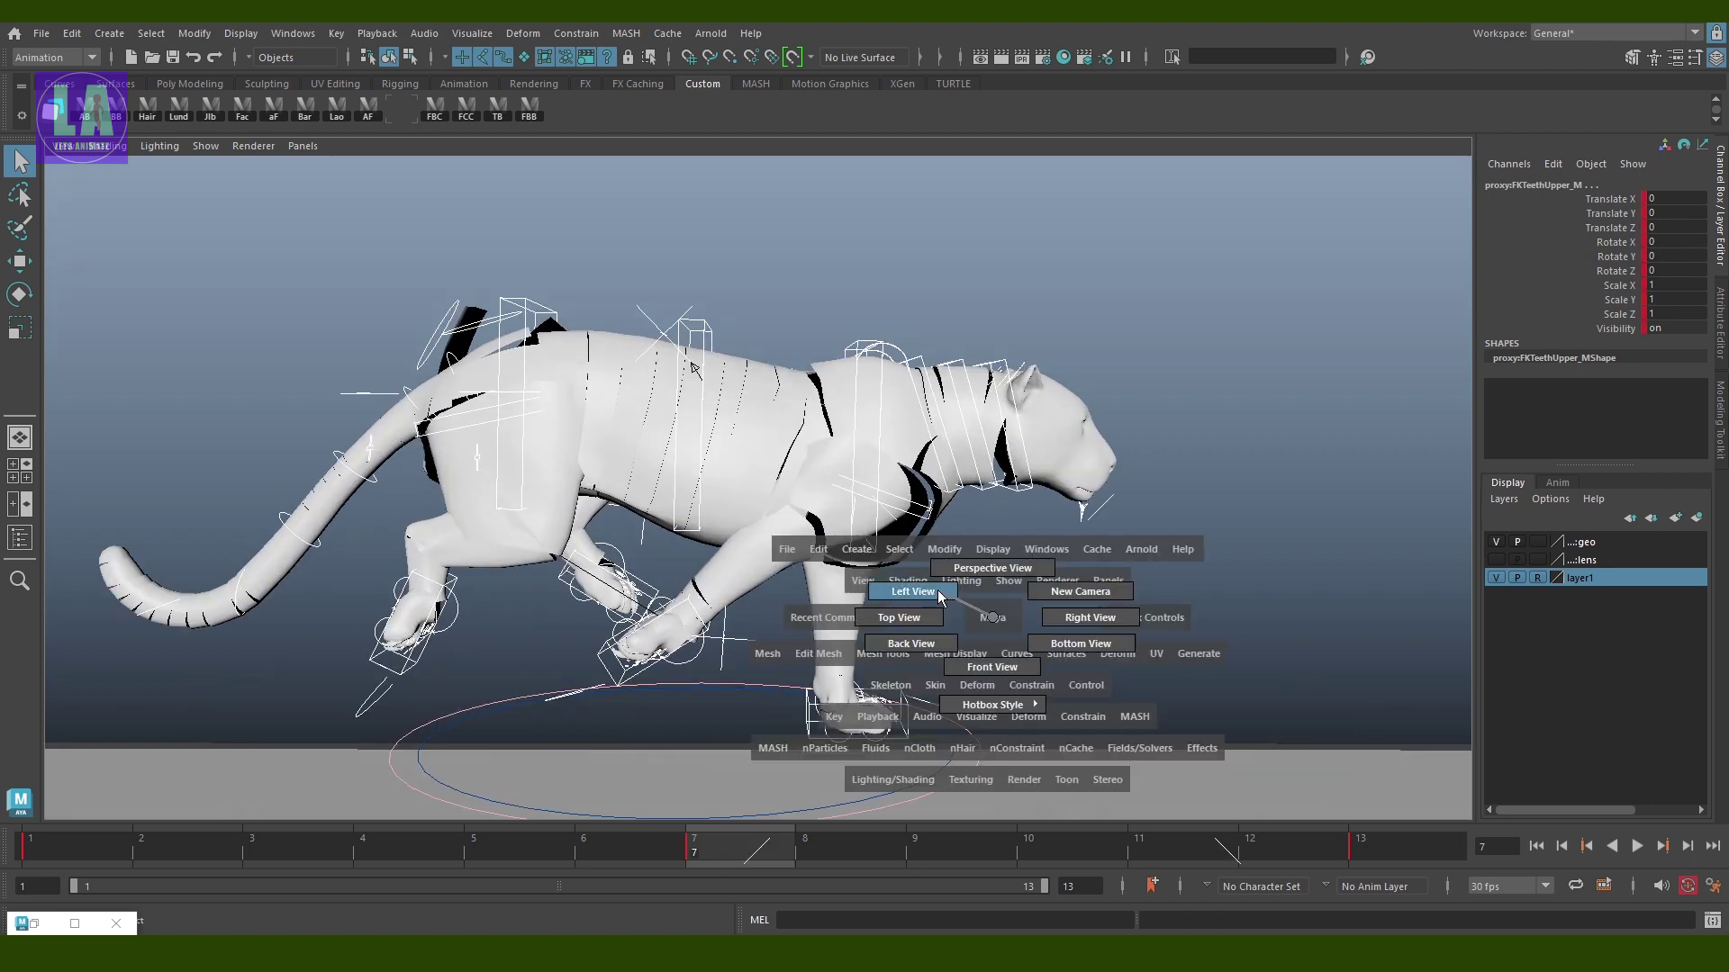
scroll(938, 590, down, 5)
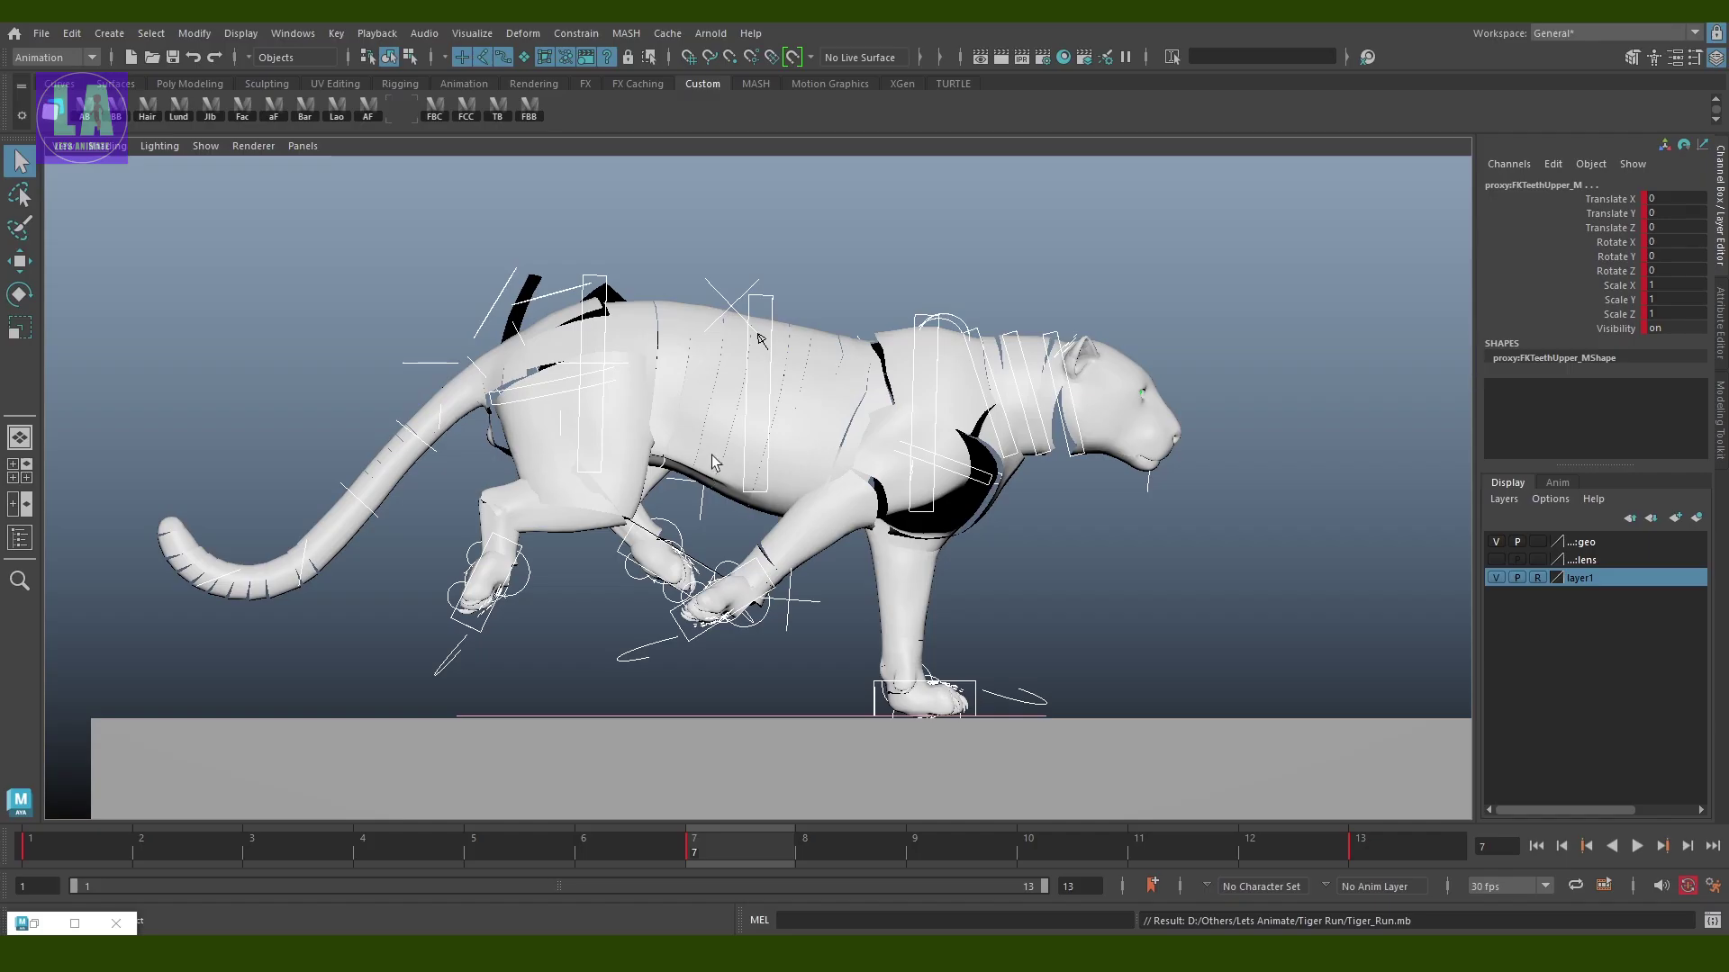
click(609, 314)
key(w)
drag(590, 245, 590, 279)
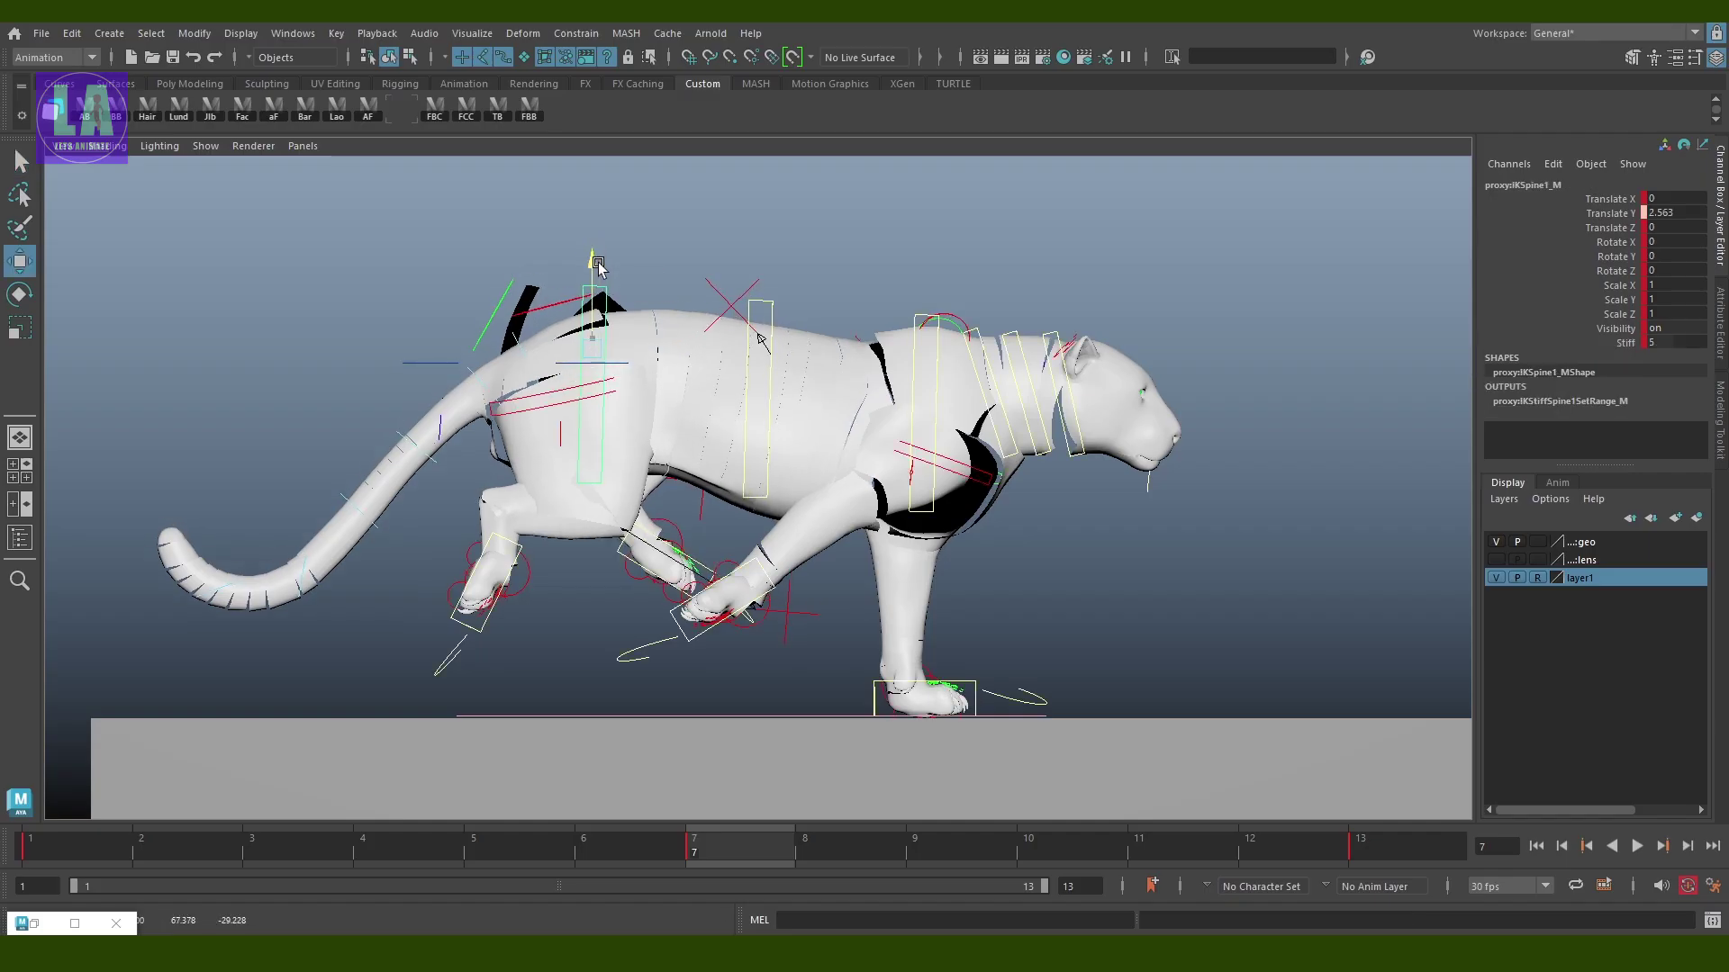
key(q)
Zero the right back leg's Rotate X, plant the foot at height 0, and slide it forward
click(519, 553)
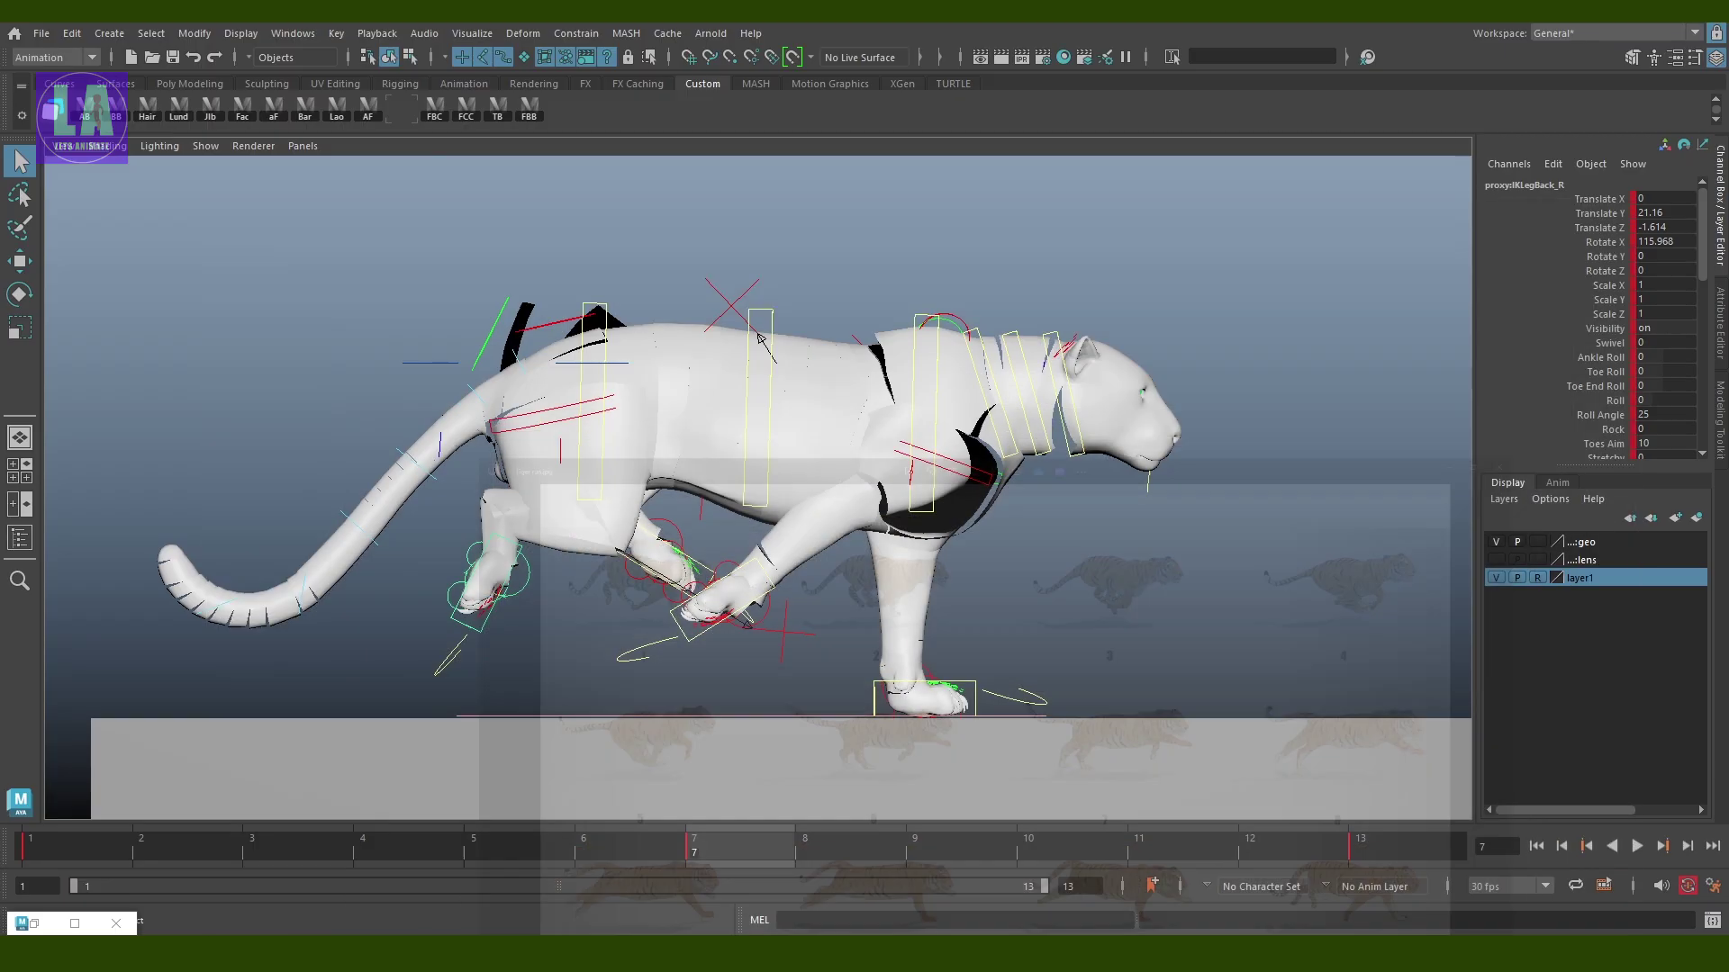
key(e)
double_click(1678, 241)
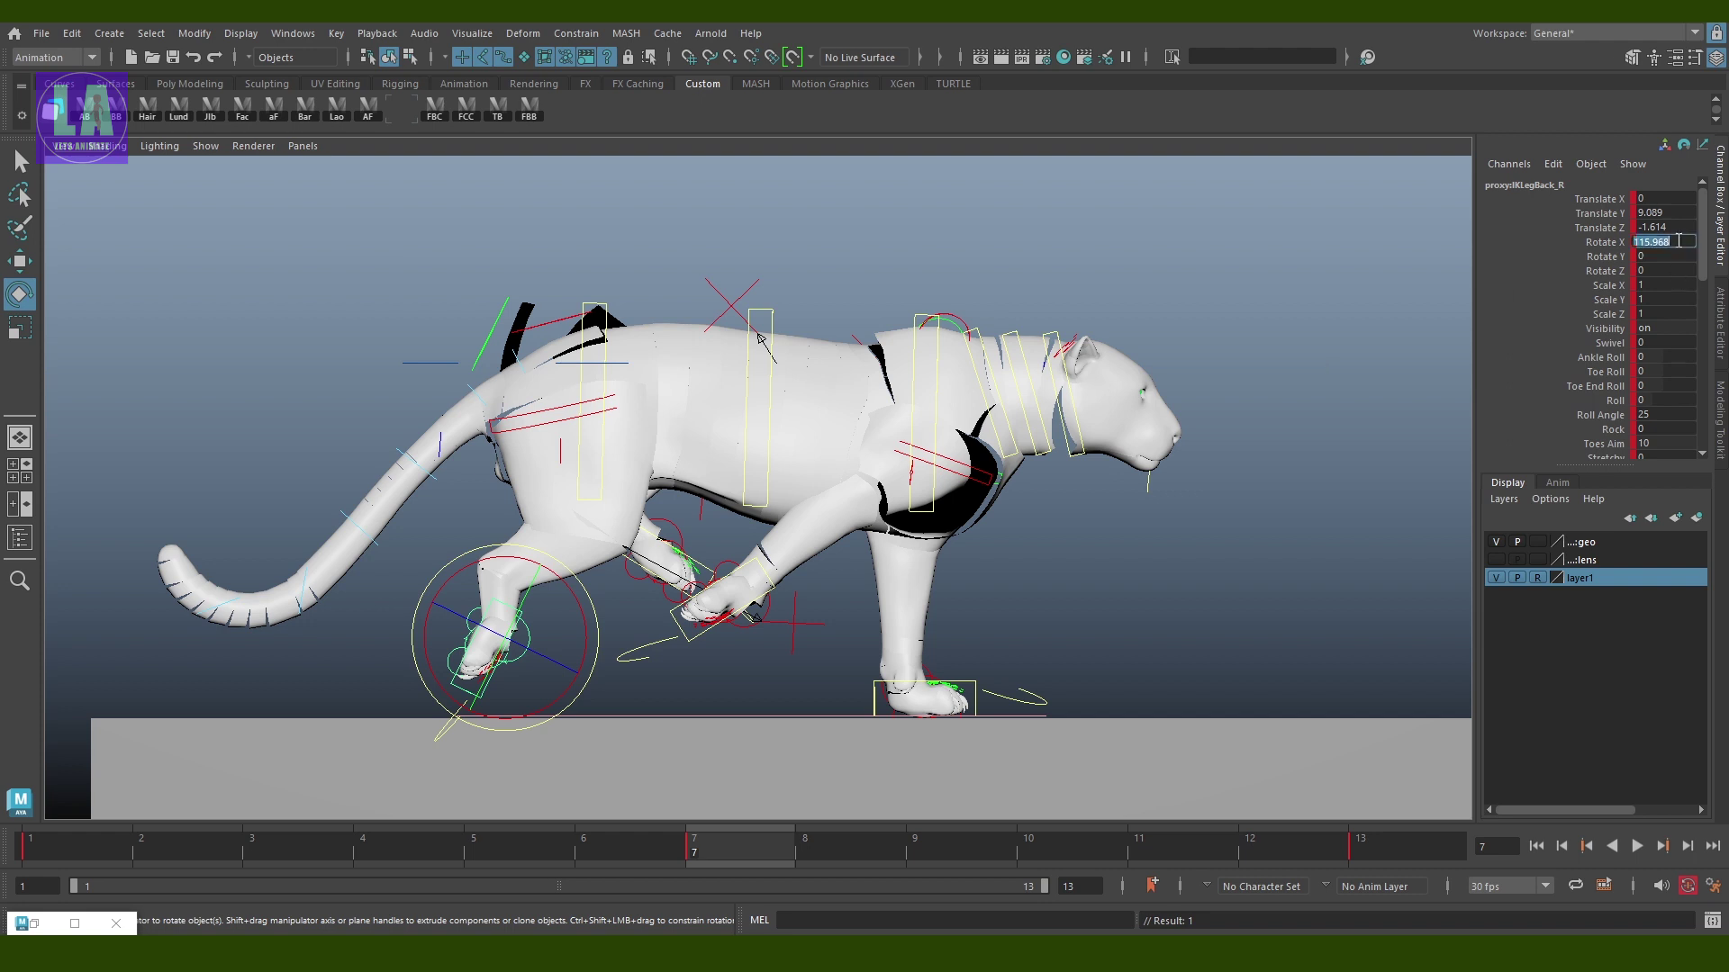
text(0)
key(Return)
key(w)
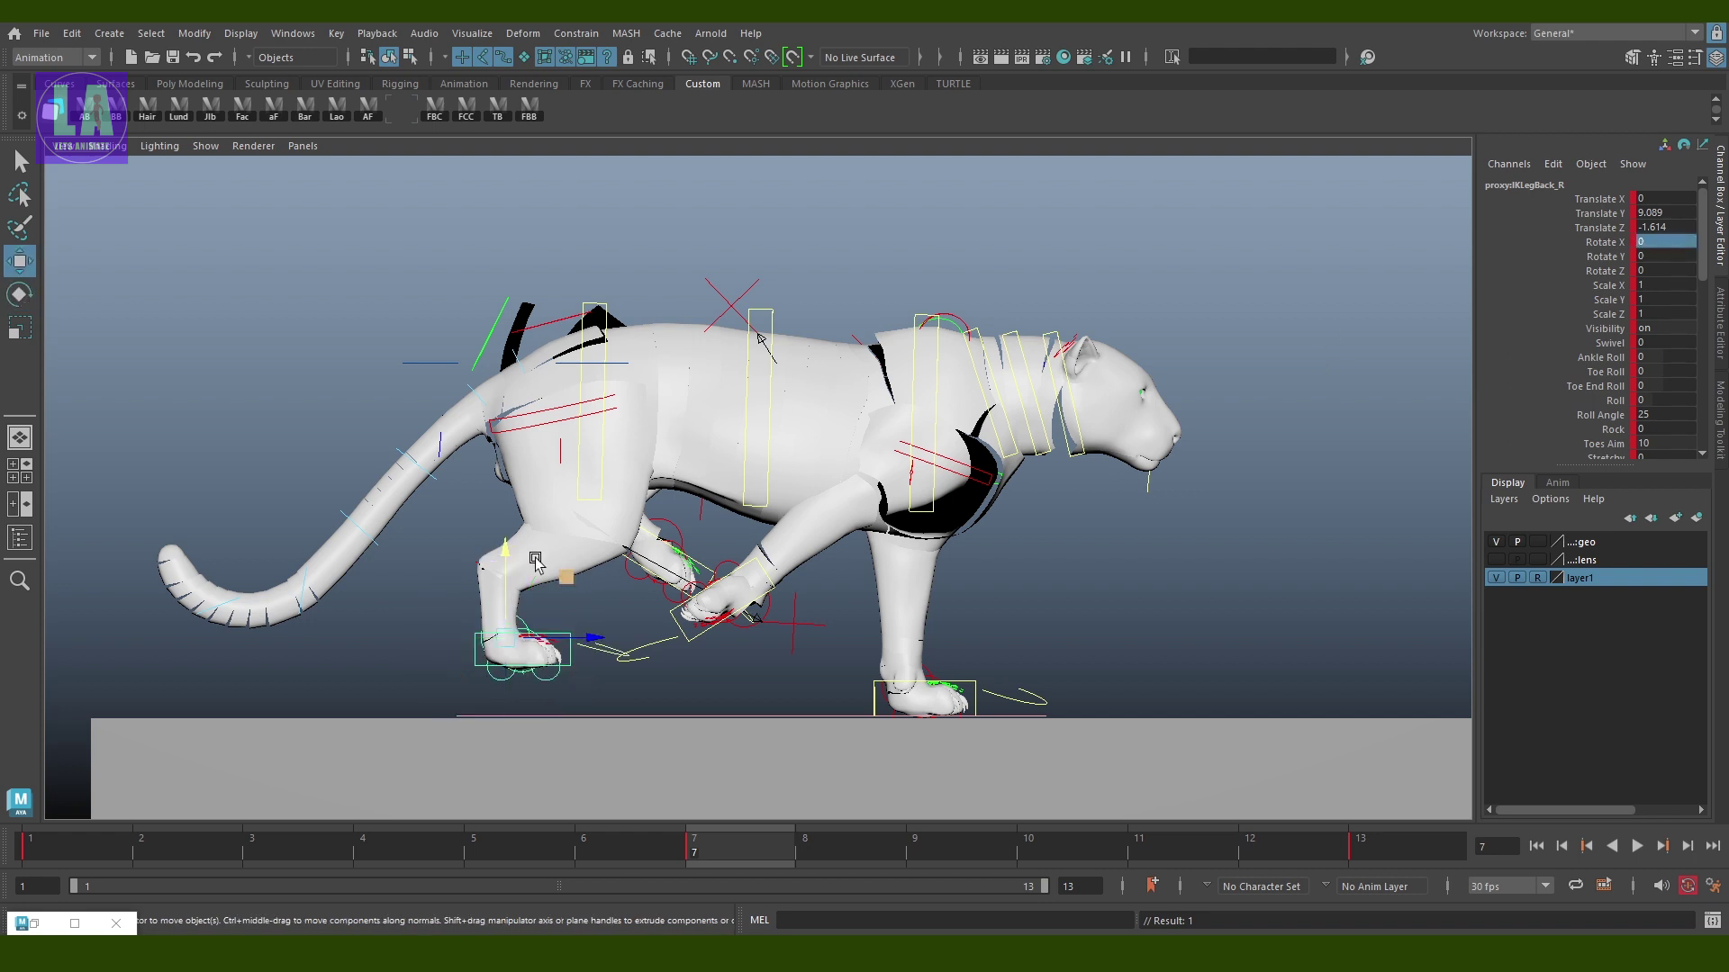
drag(507, 553, 506, 686)
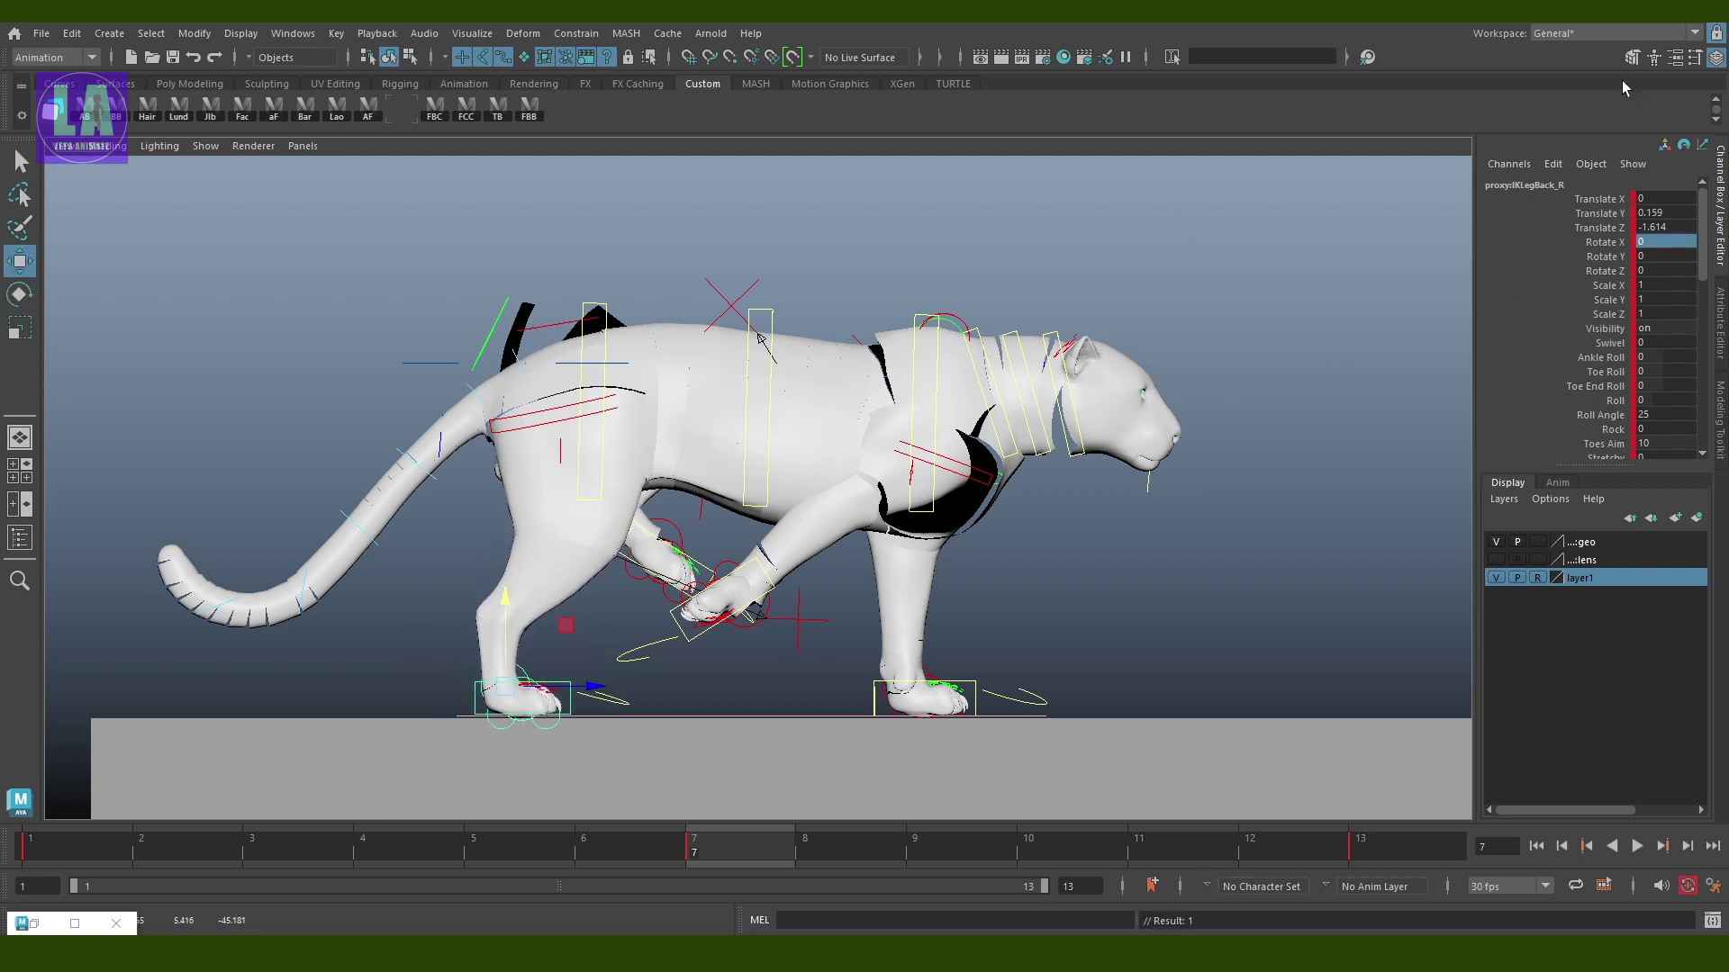
double_click(1651, 213)
text(0)
key(Return)
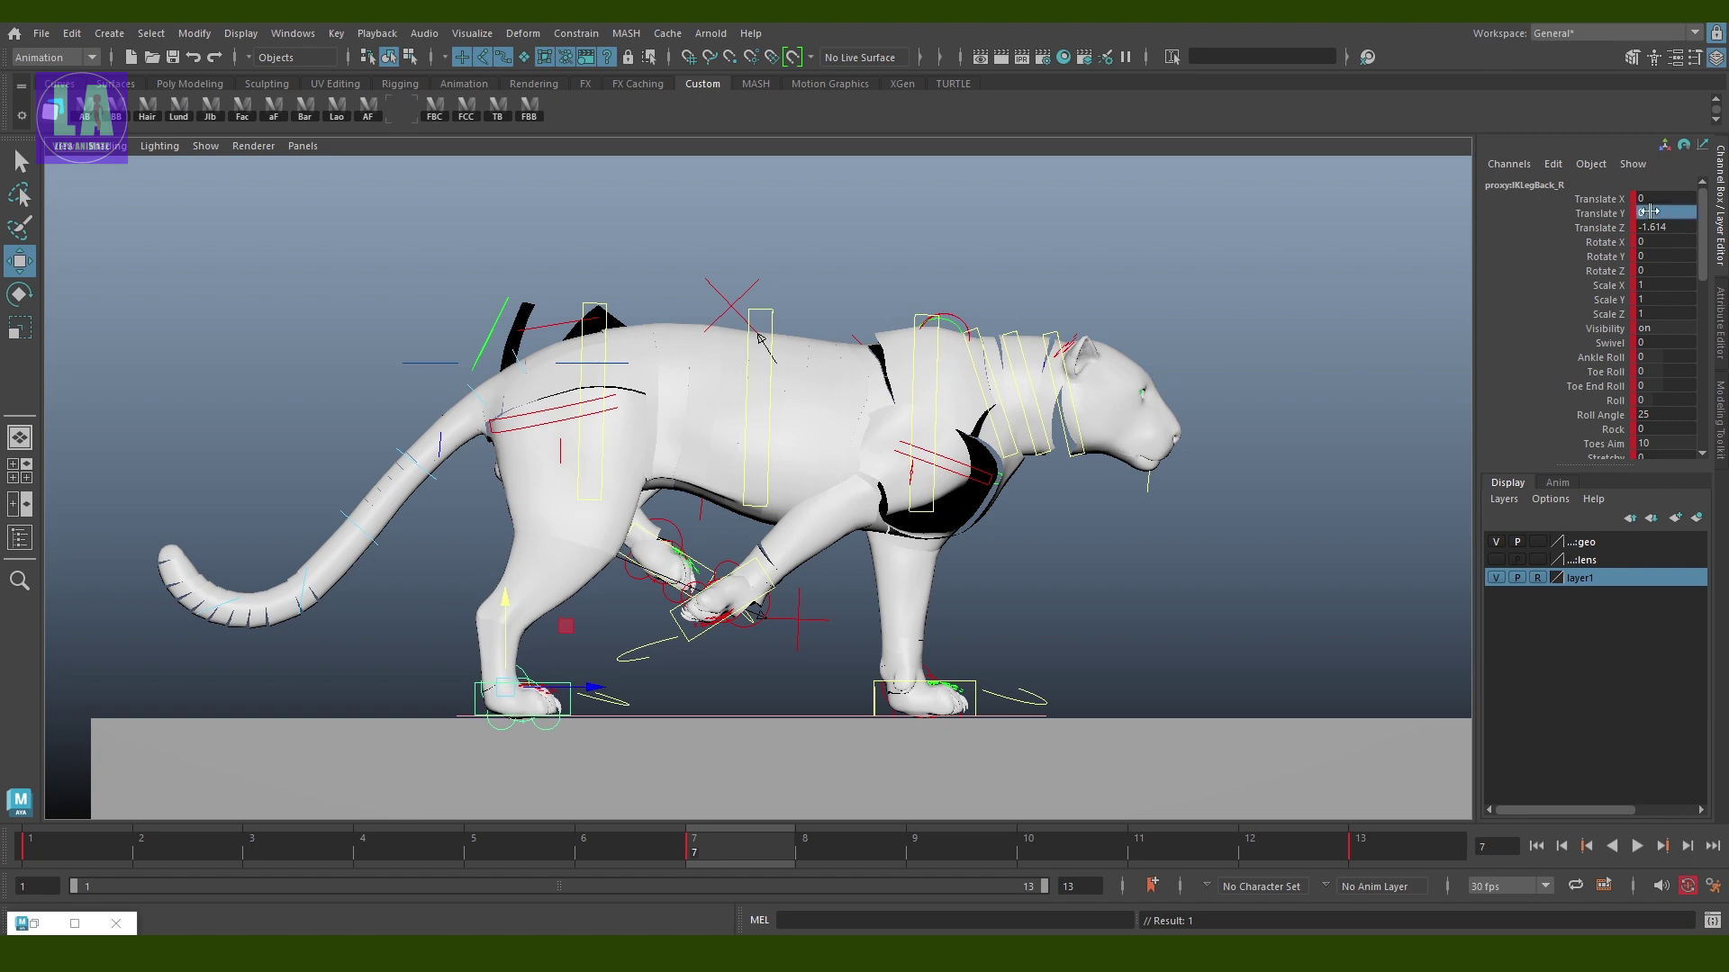
drag(594, 710, 627, 709)
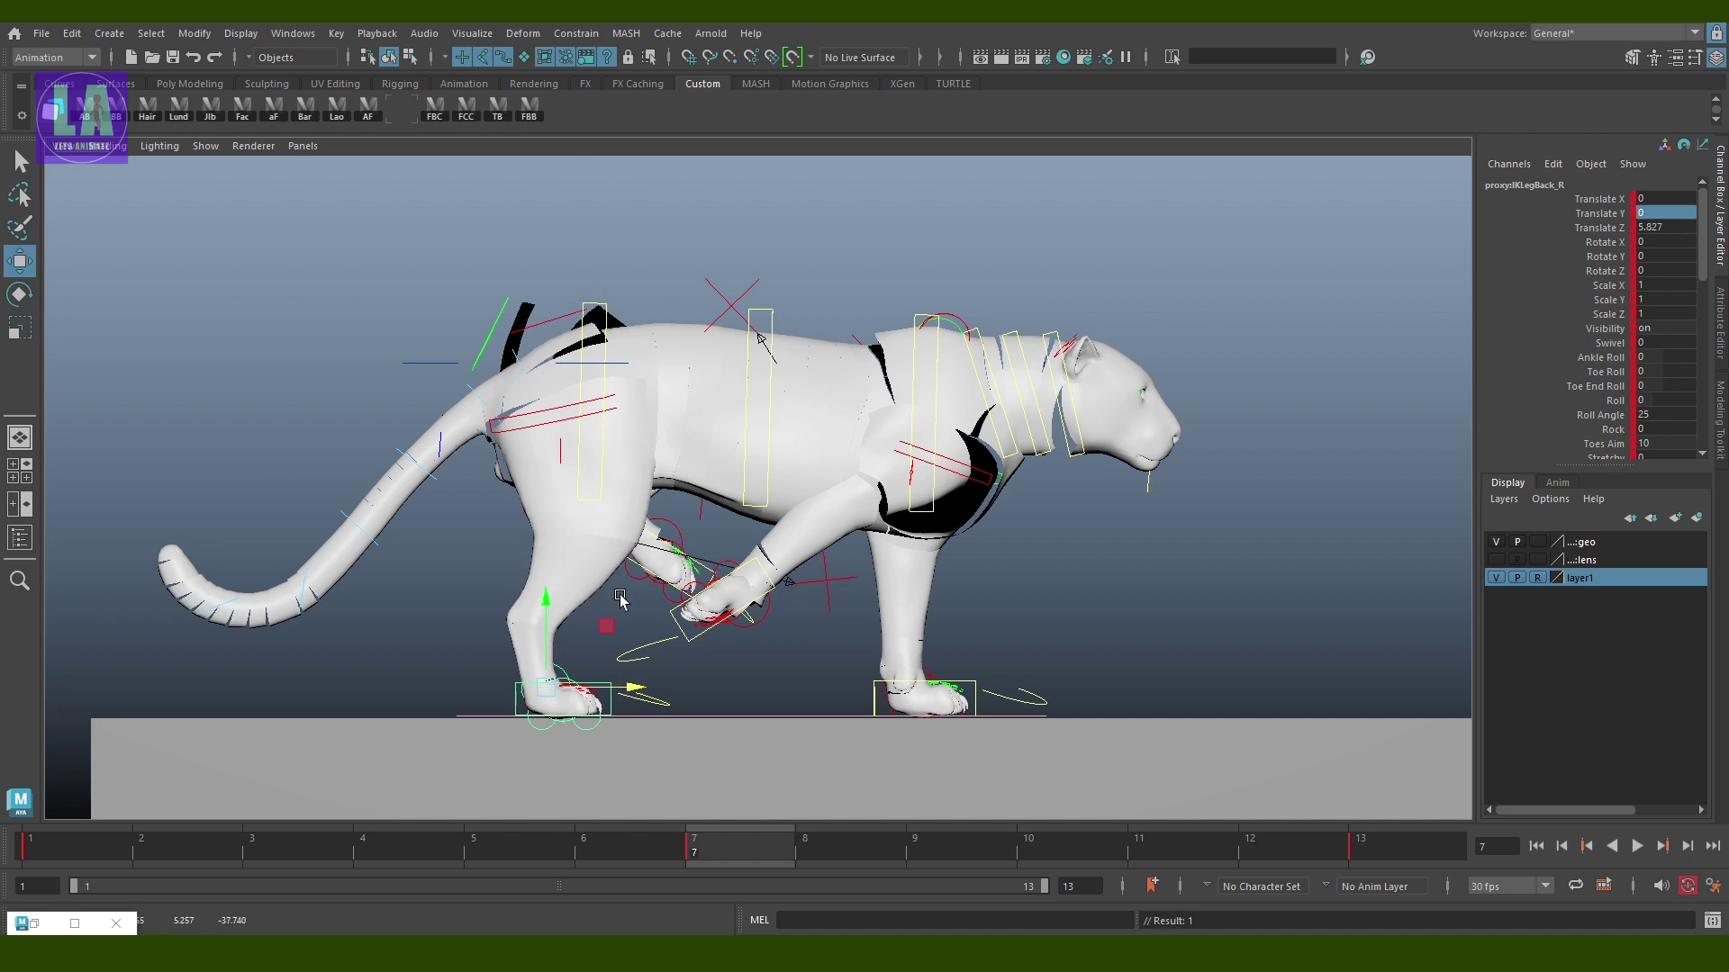
key(q)
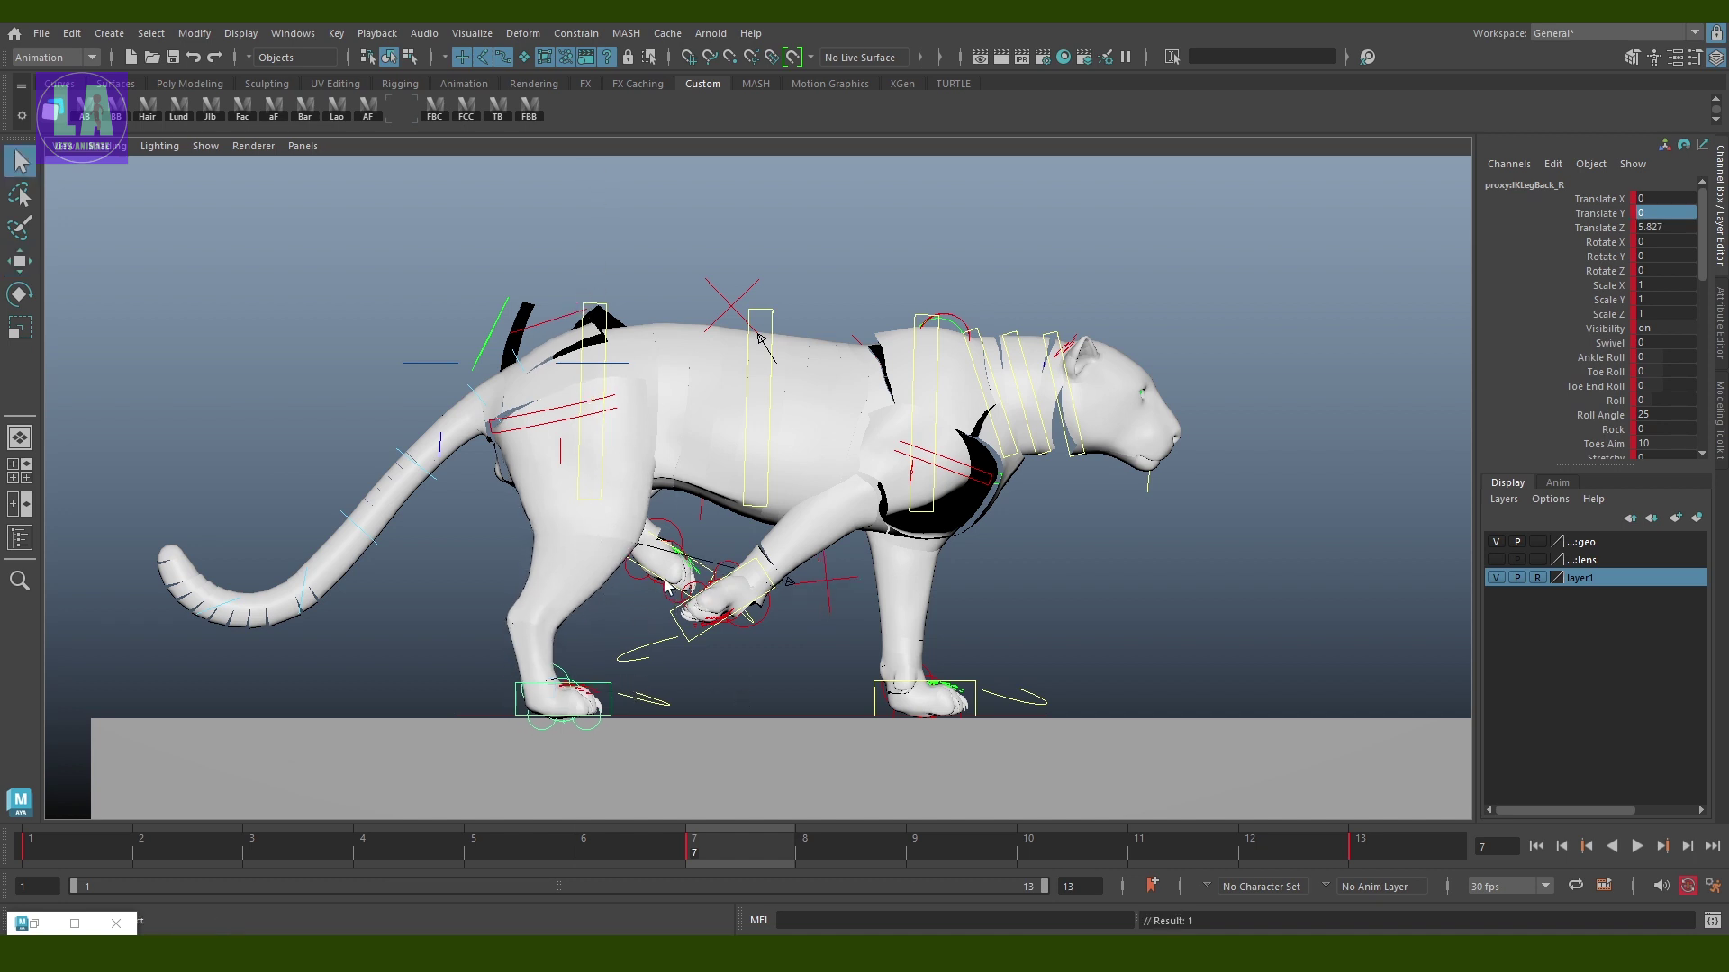
Zero the left back leg's Rotate X and move that foot down and back onto the slab
click(670, 589)
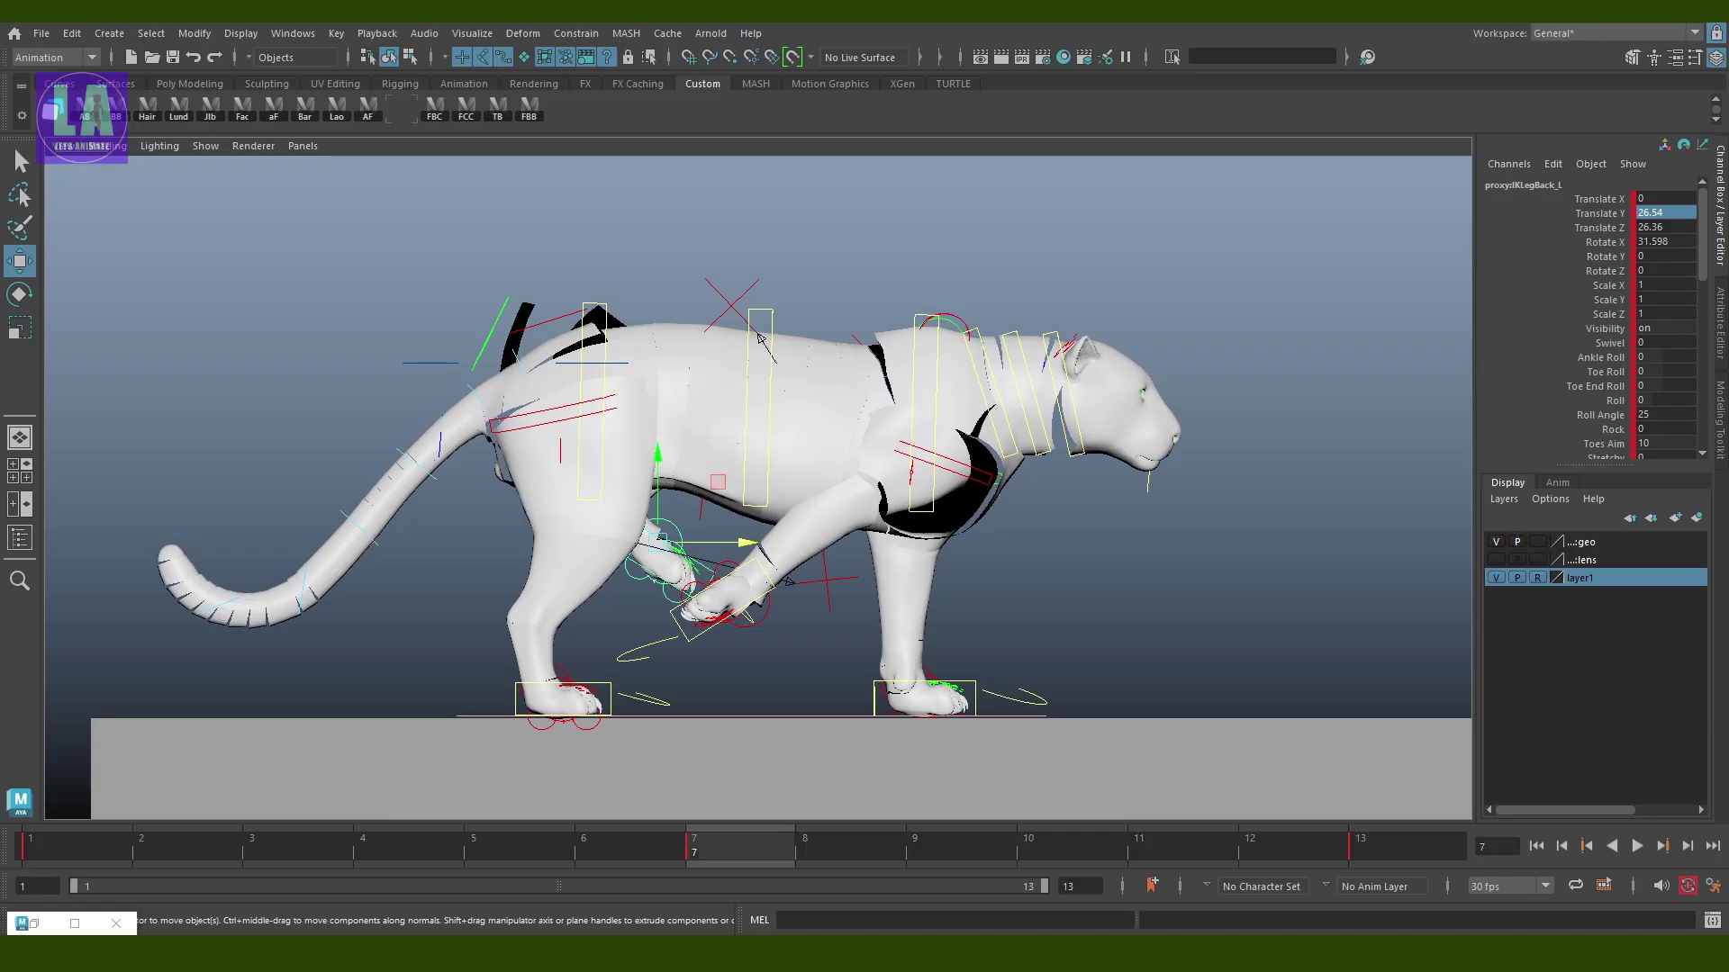
double_click(1667, 241)
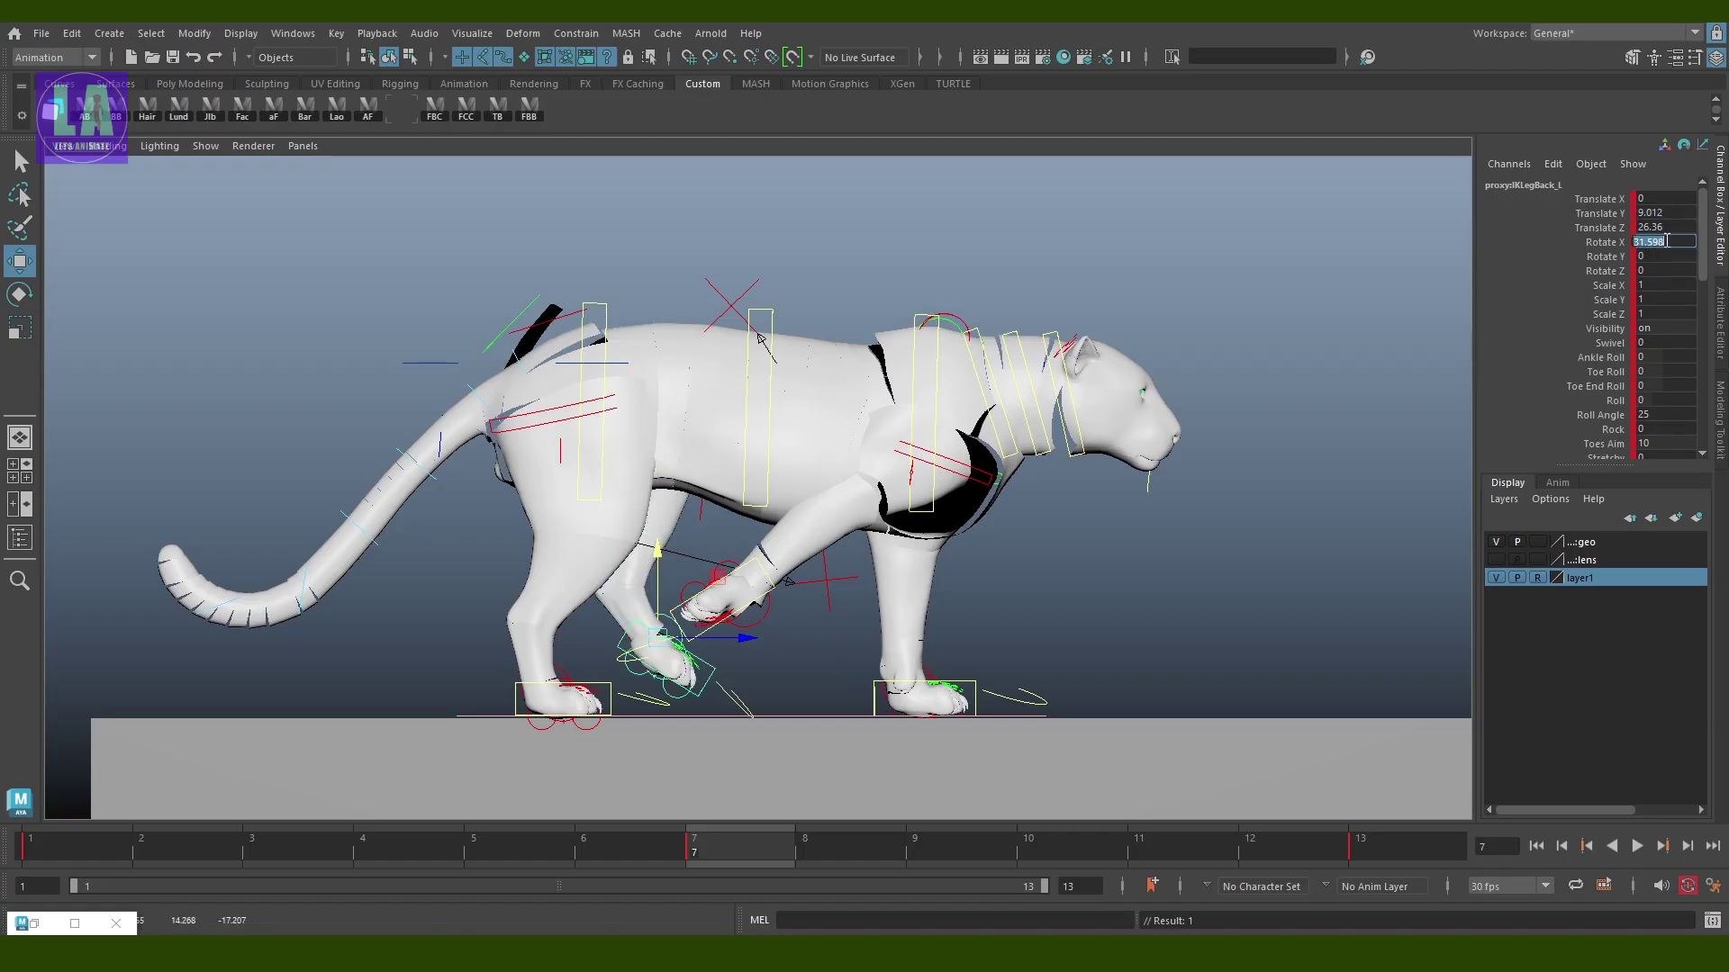
text(0)
key(Return)
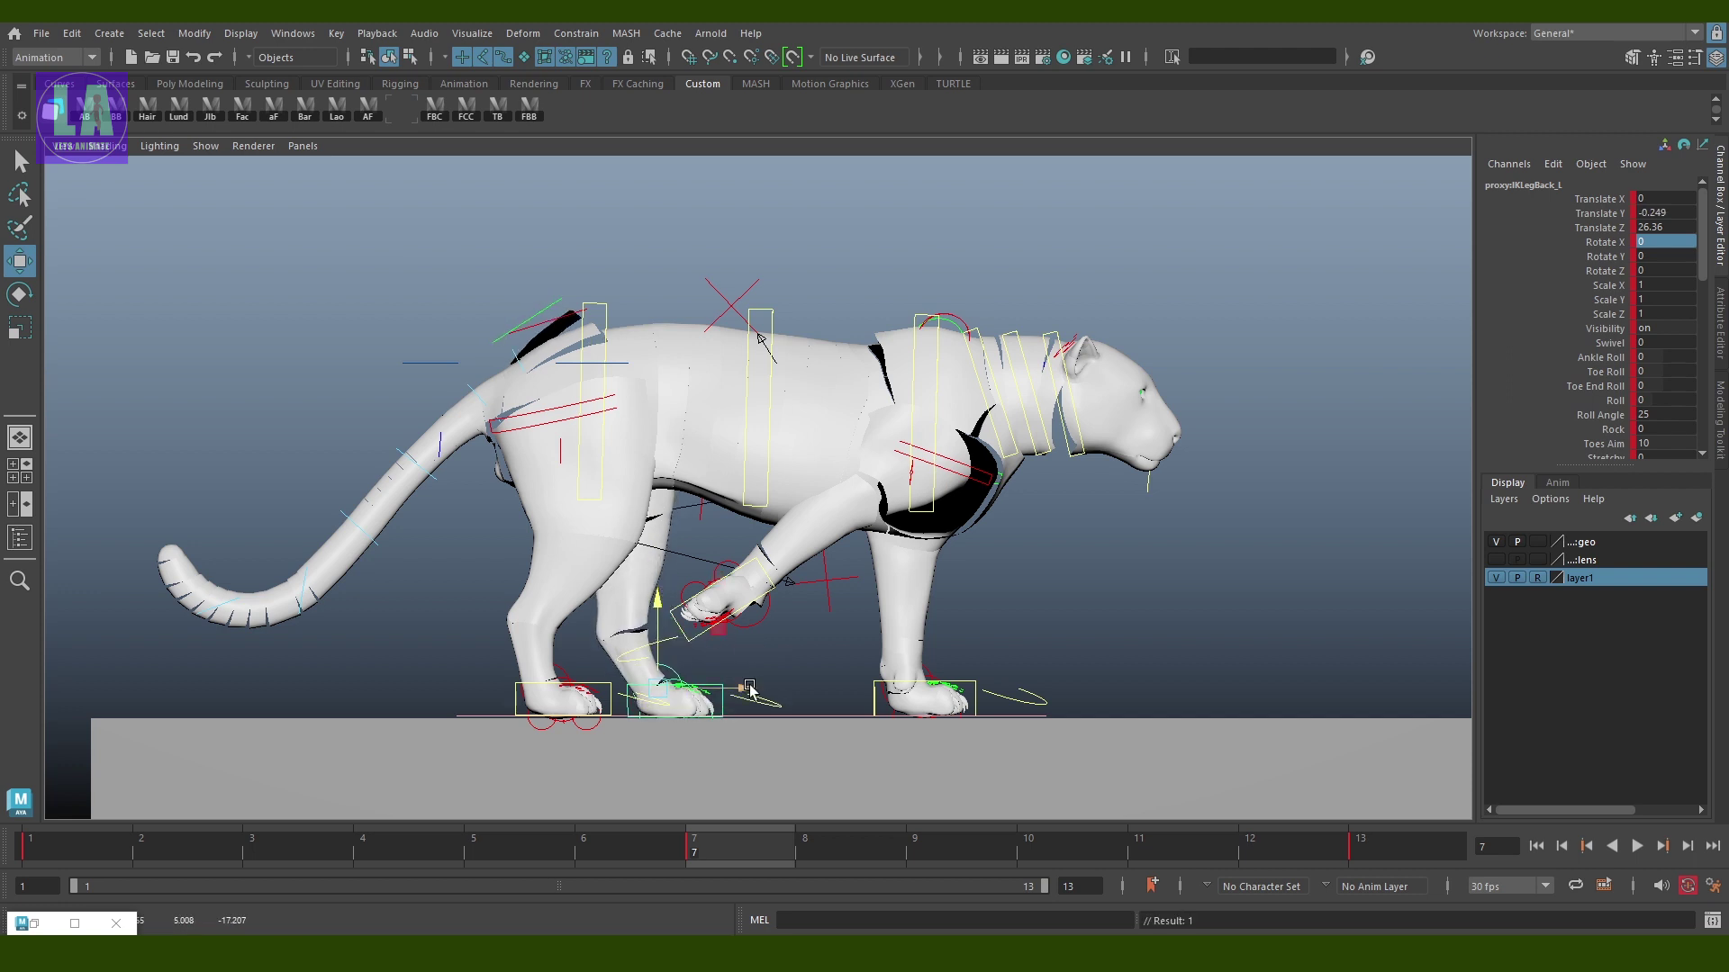
mouse_move(734, 621)
mouse_down()
mouse_move(571, 677)
mouse_move(492, 654)
mouse_up()
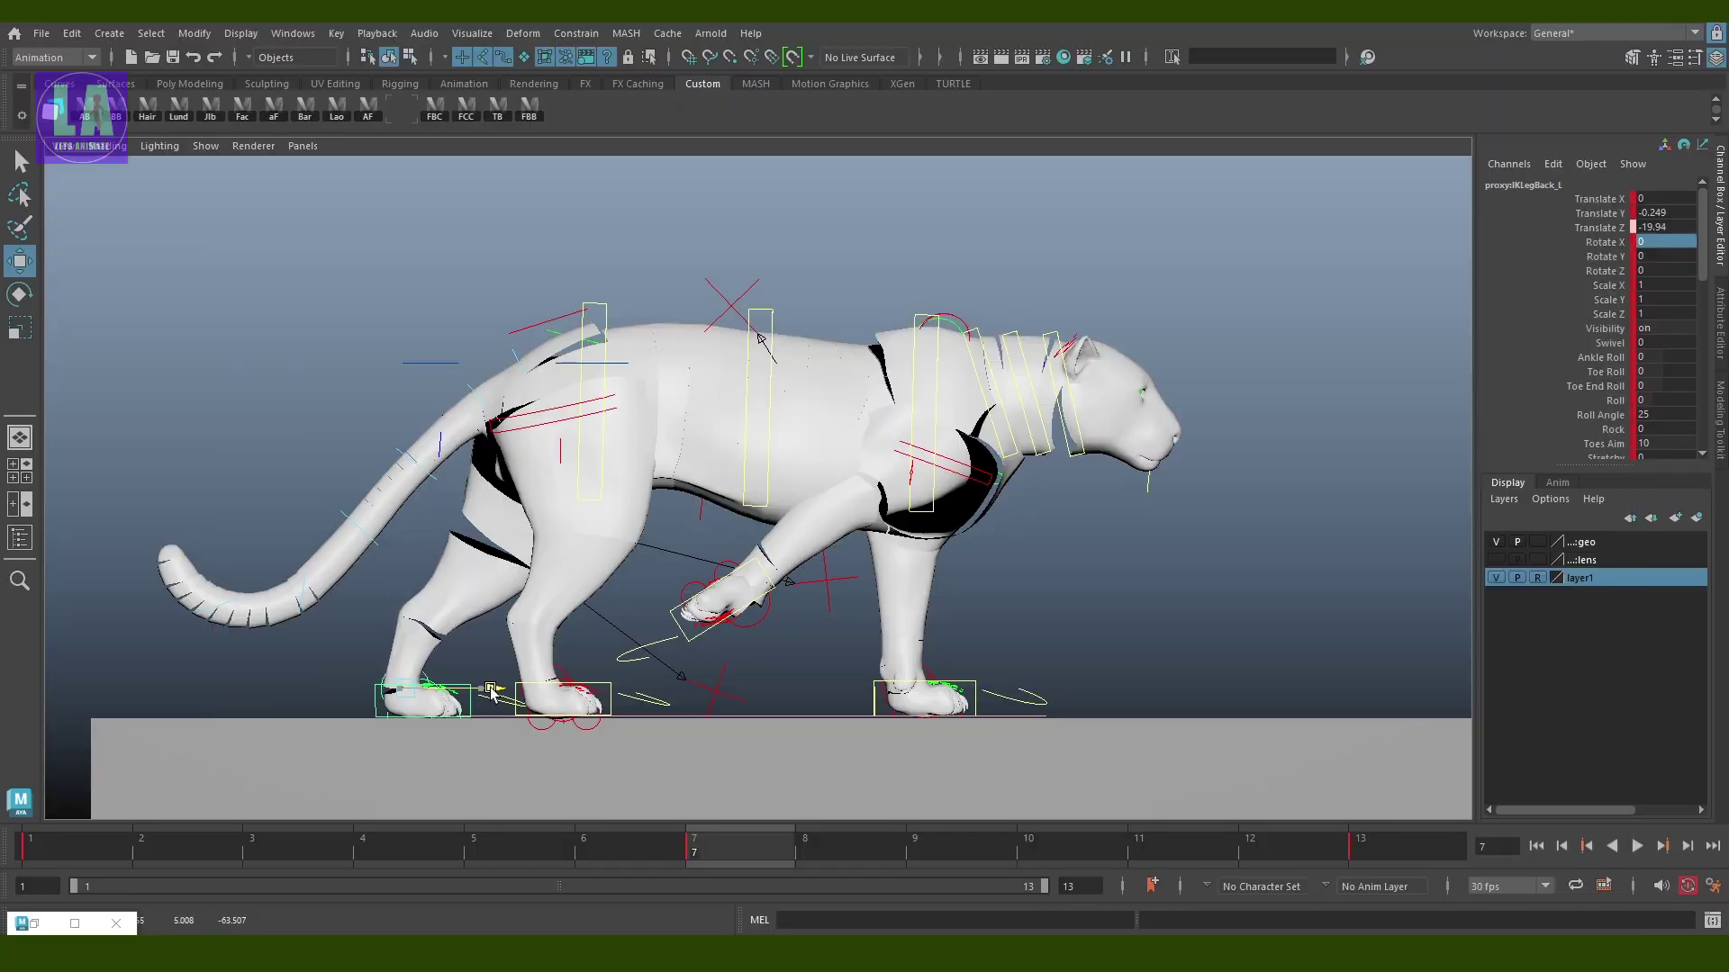
Raise the upper spine control to arch the back and tilt the chest slightly
click(1240, 634)
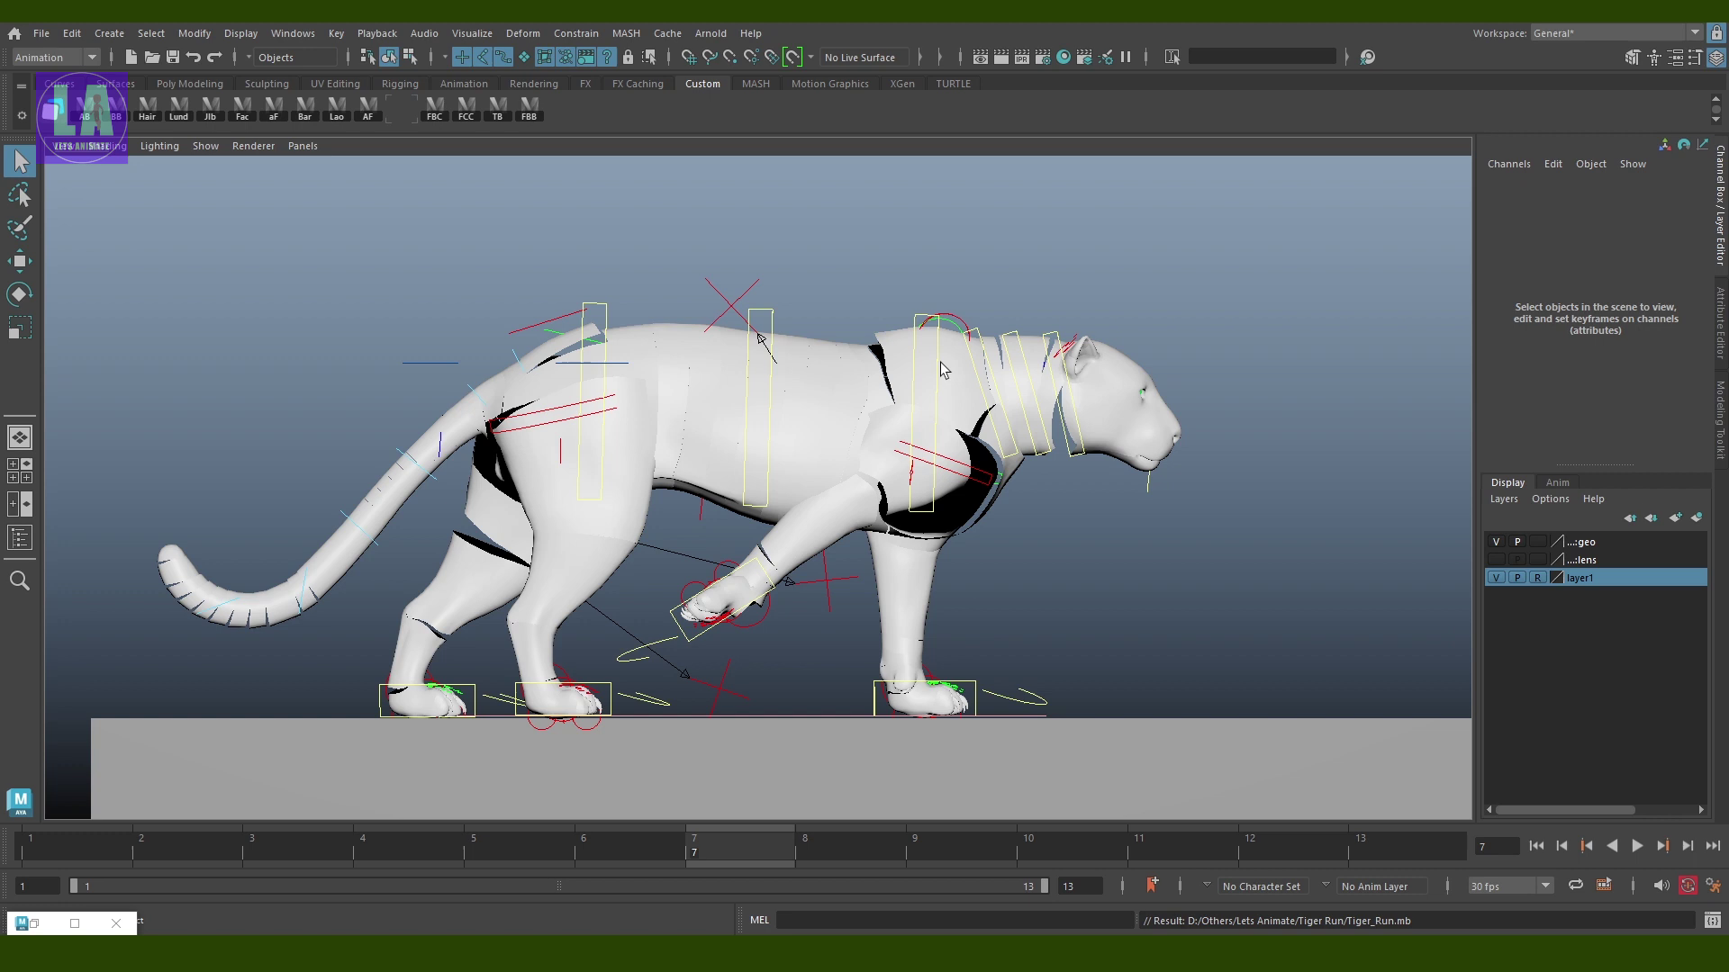
click(941, 369)
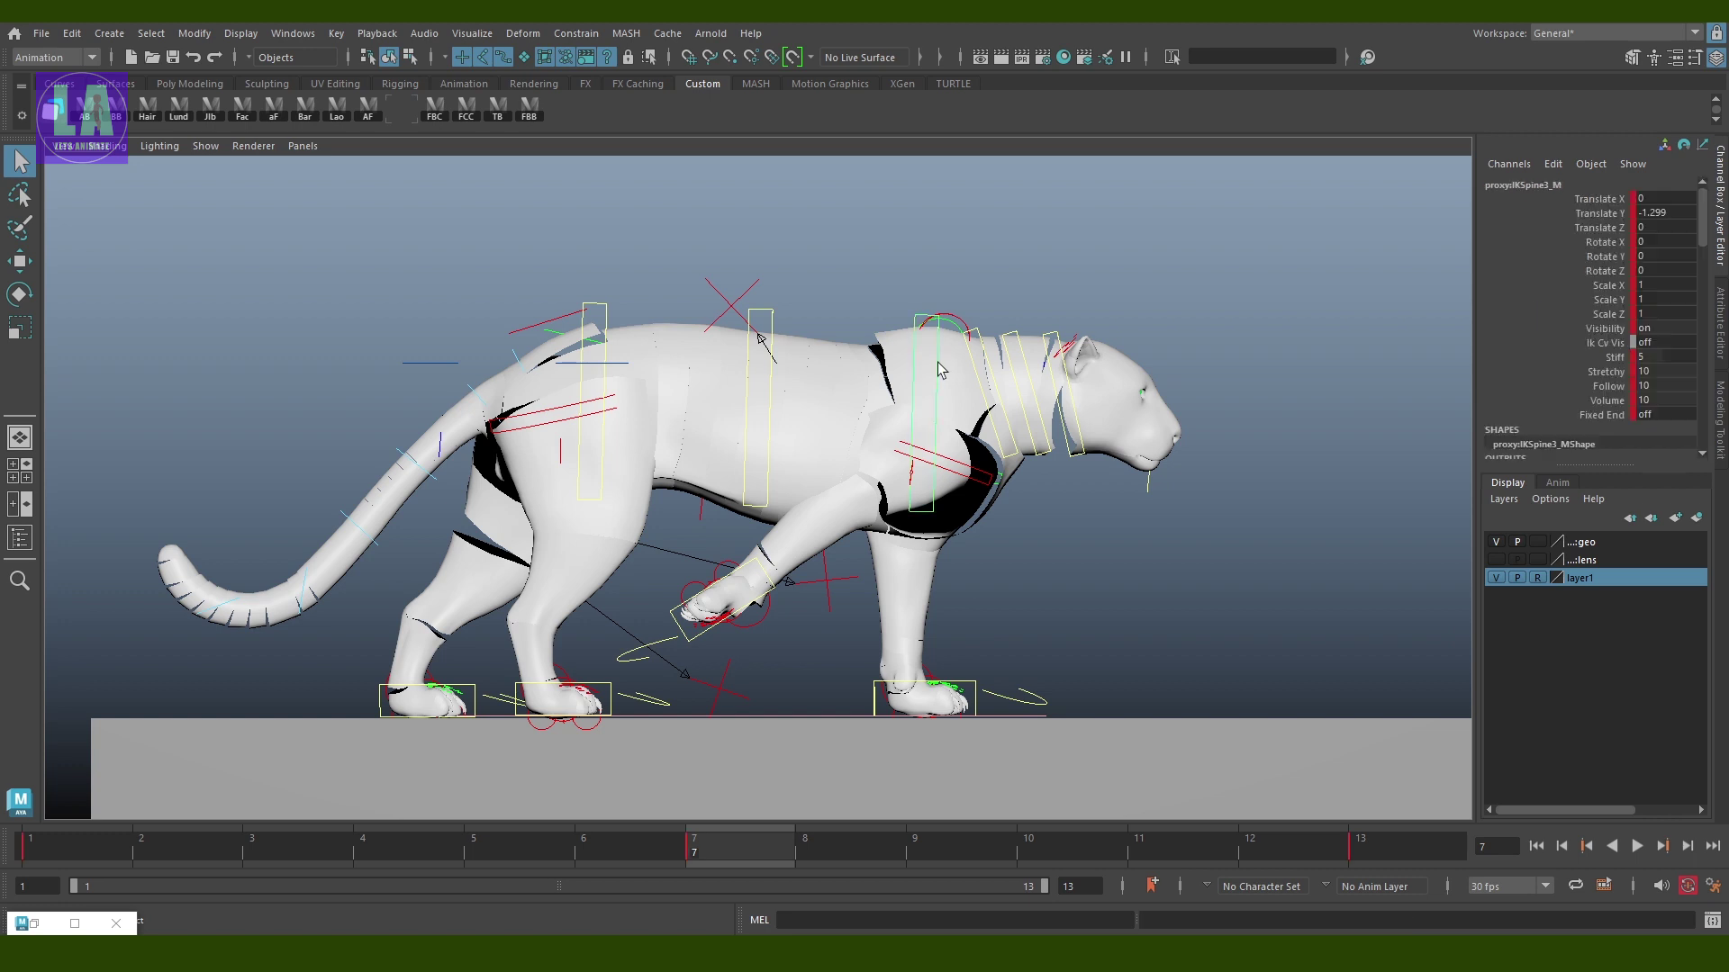
key(w)
drag(926, 280, 927, 233)
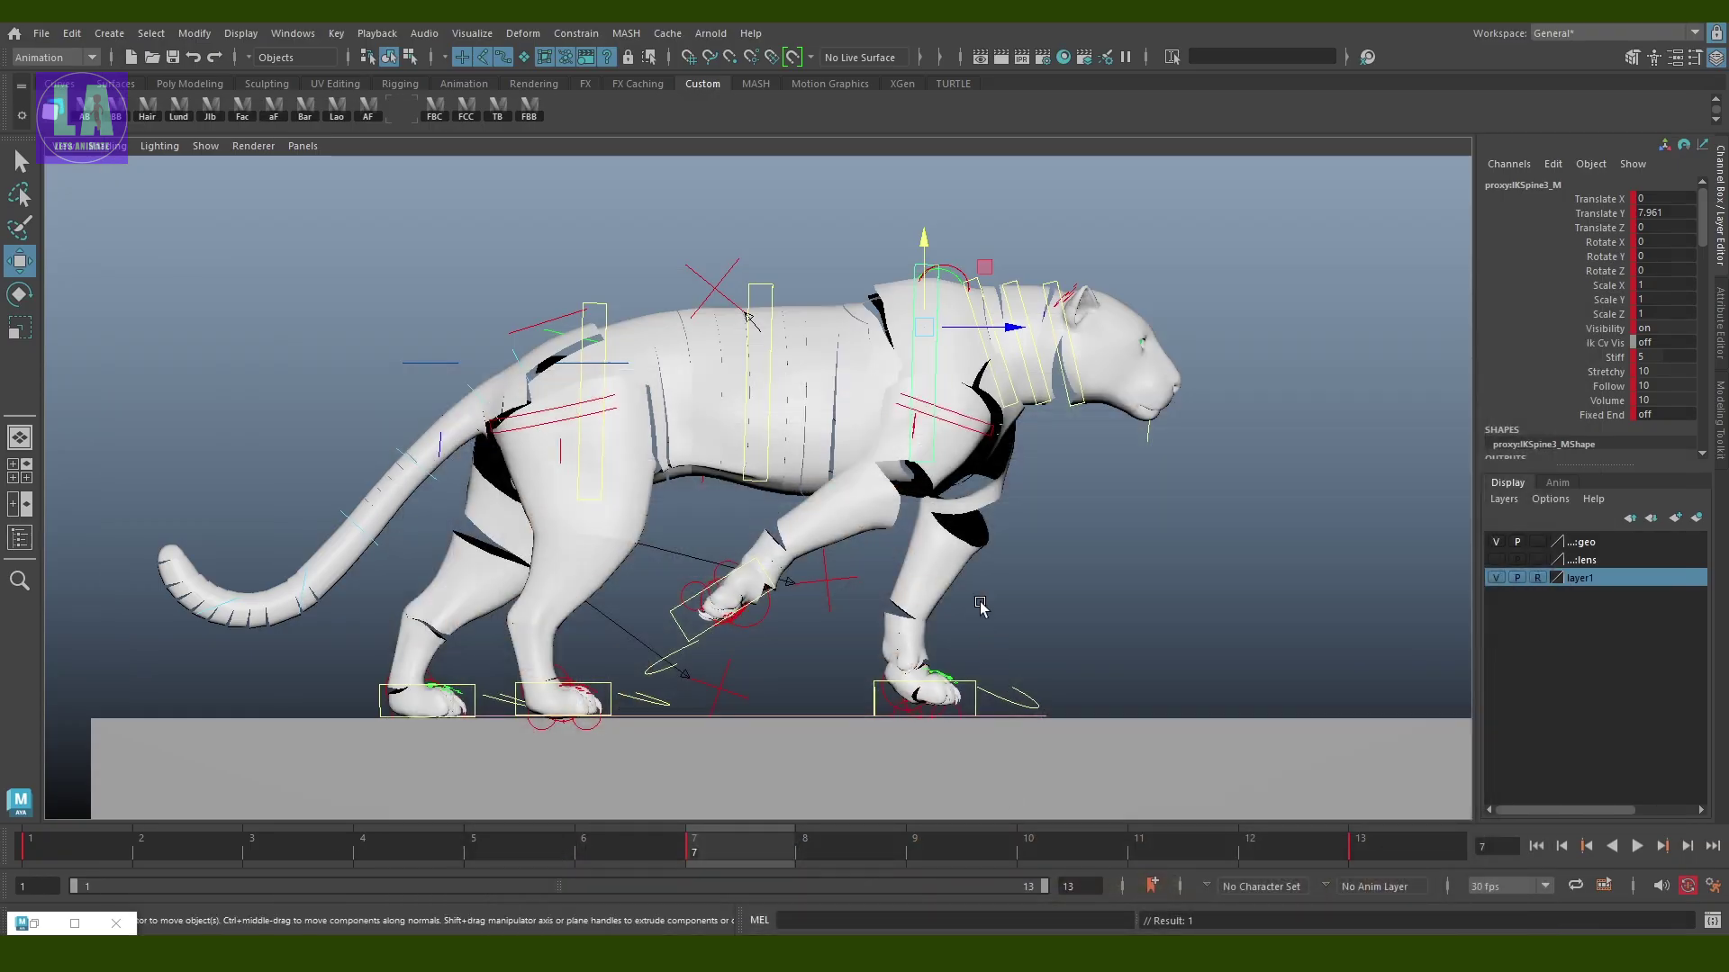
key(e)
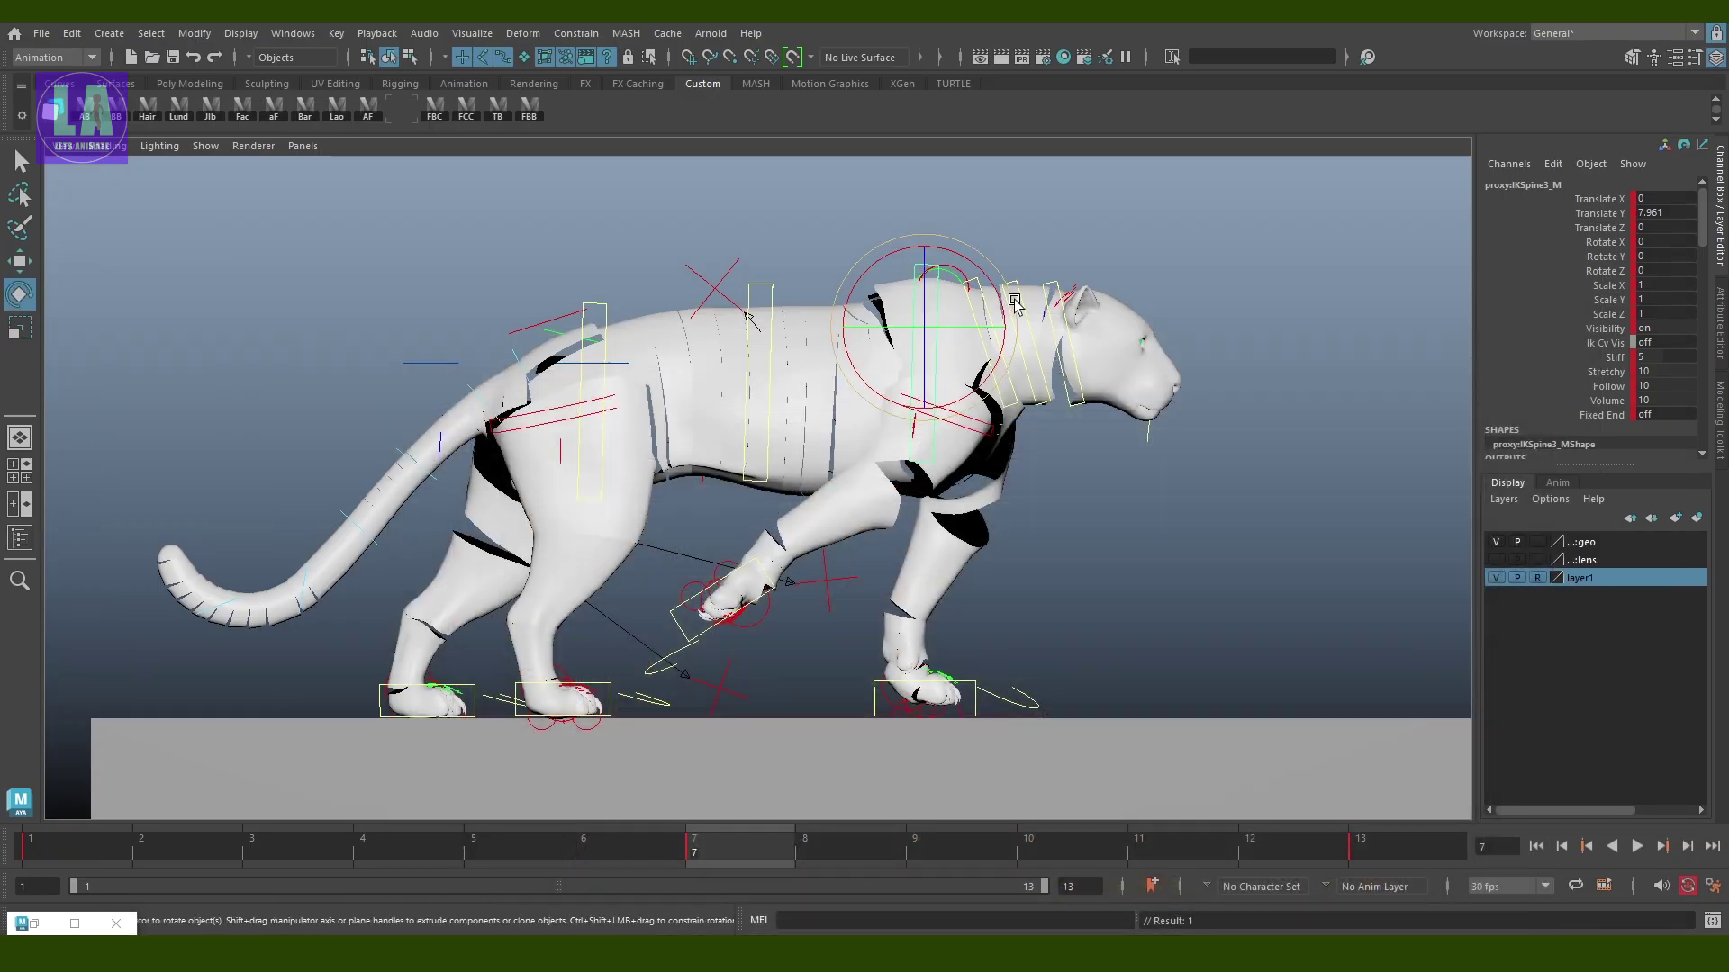
drag(1016, 306, 1022, 310)
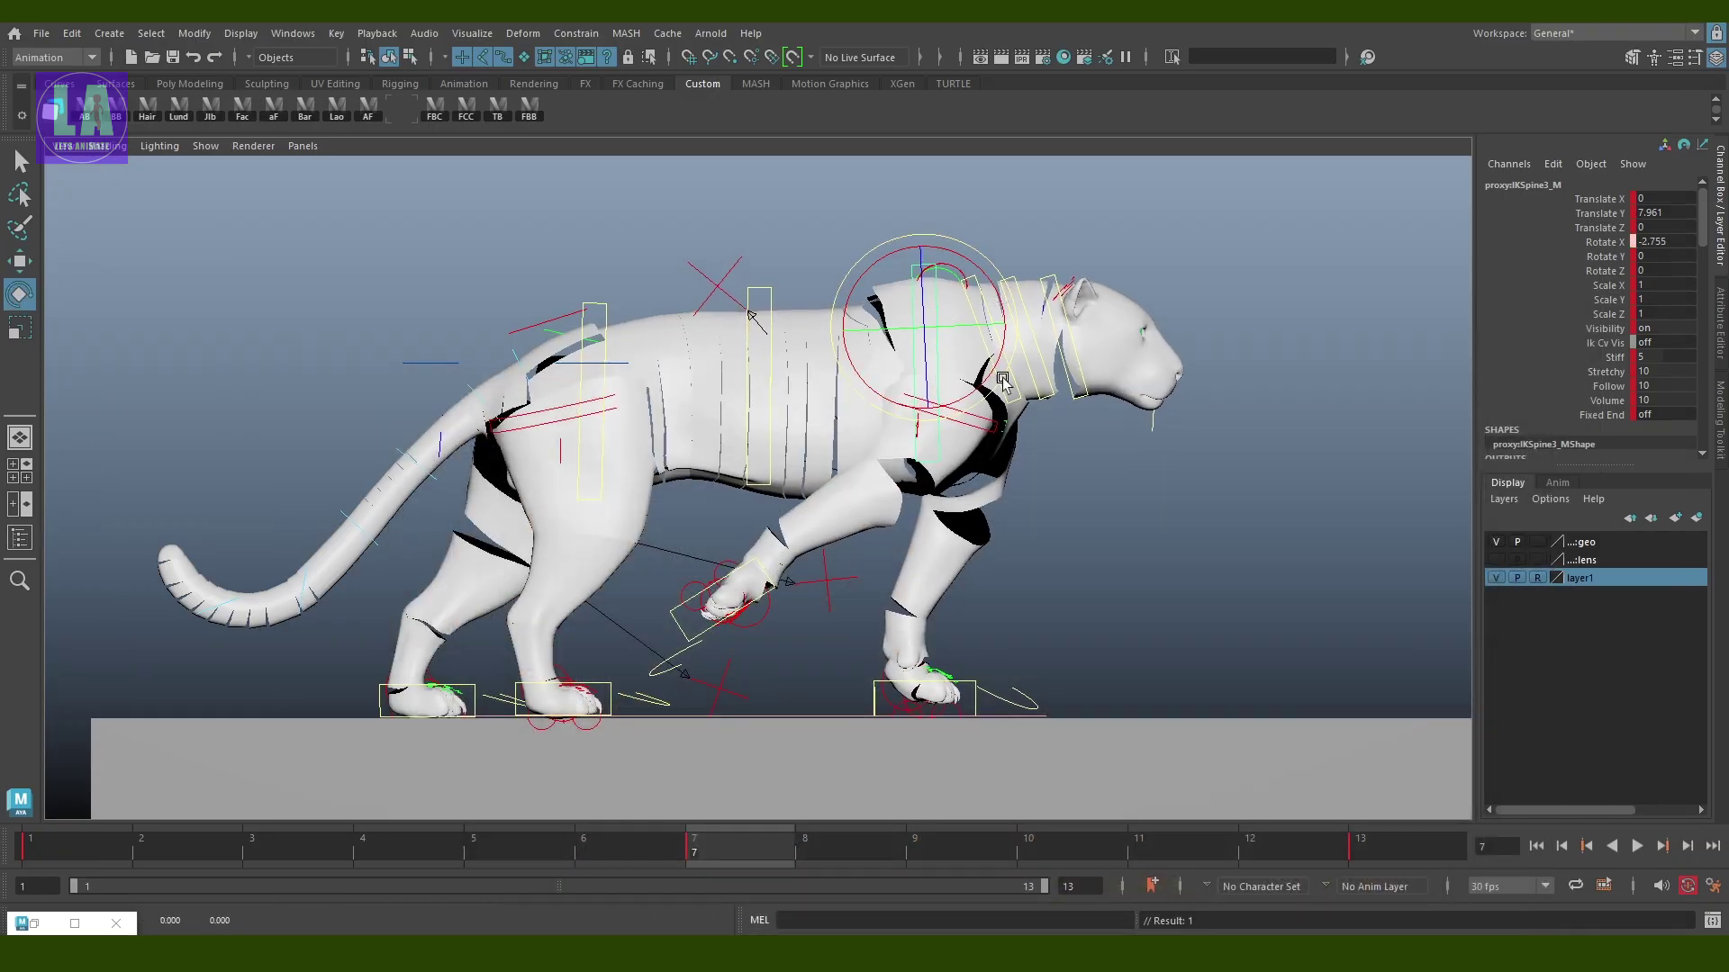
key(q)
Reach the right front paw far forward and up, adjusting its angle
click(767, 592)
key(w)
mouse_move(767, 594)
mouse_down()
mouse_move(1089, 601)
mouse_move(1224, 654)
mouse_up()
key(e)
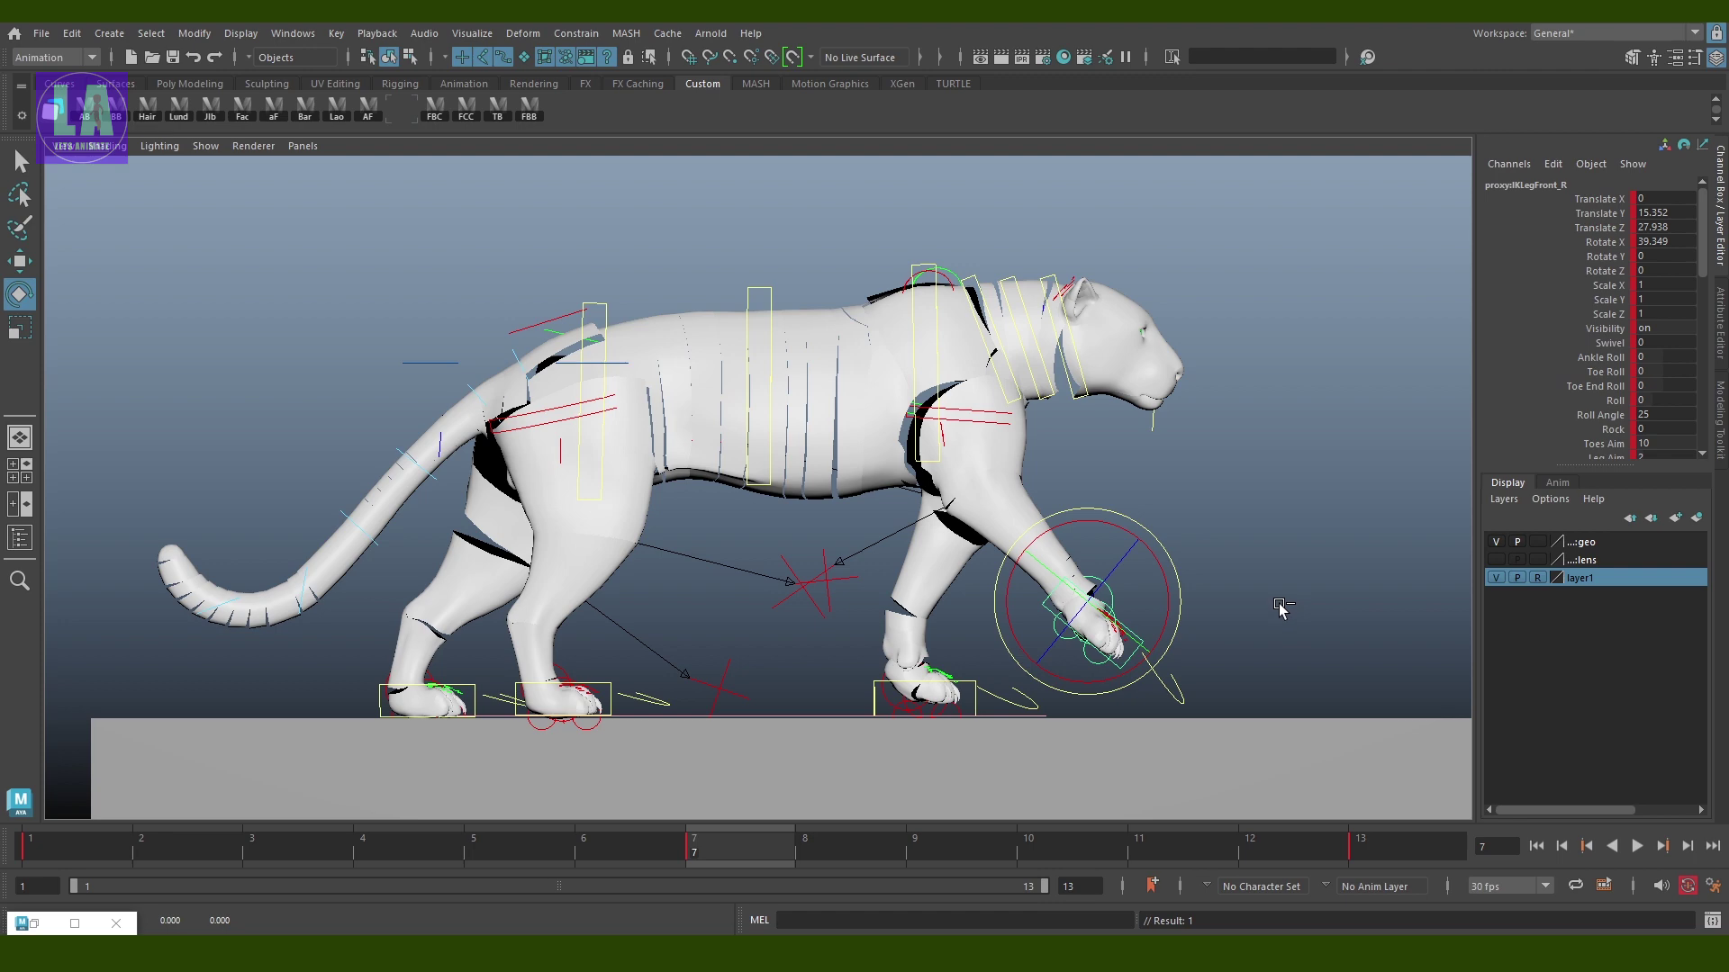
key(q)
click(1134, 543)
scroll(1135, 543, up, 2)
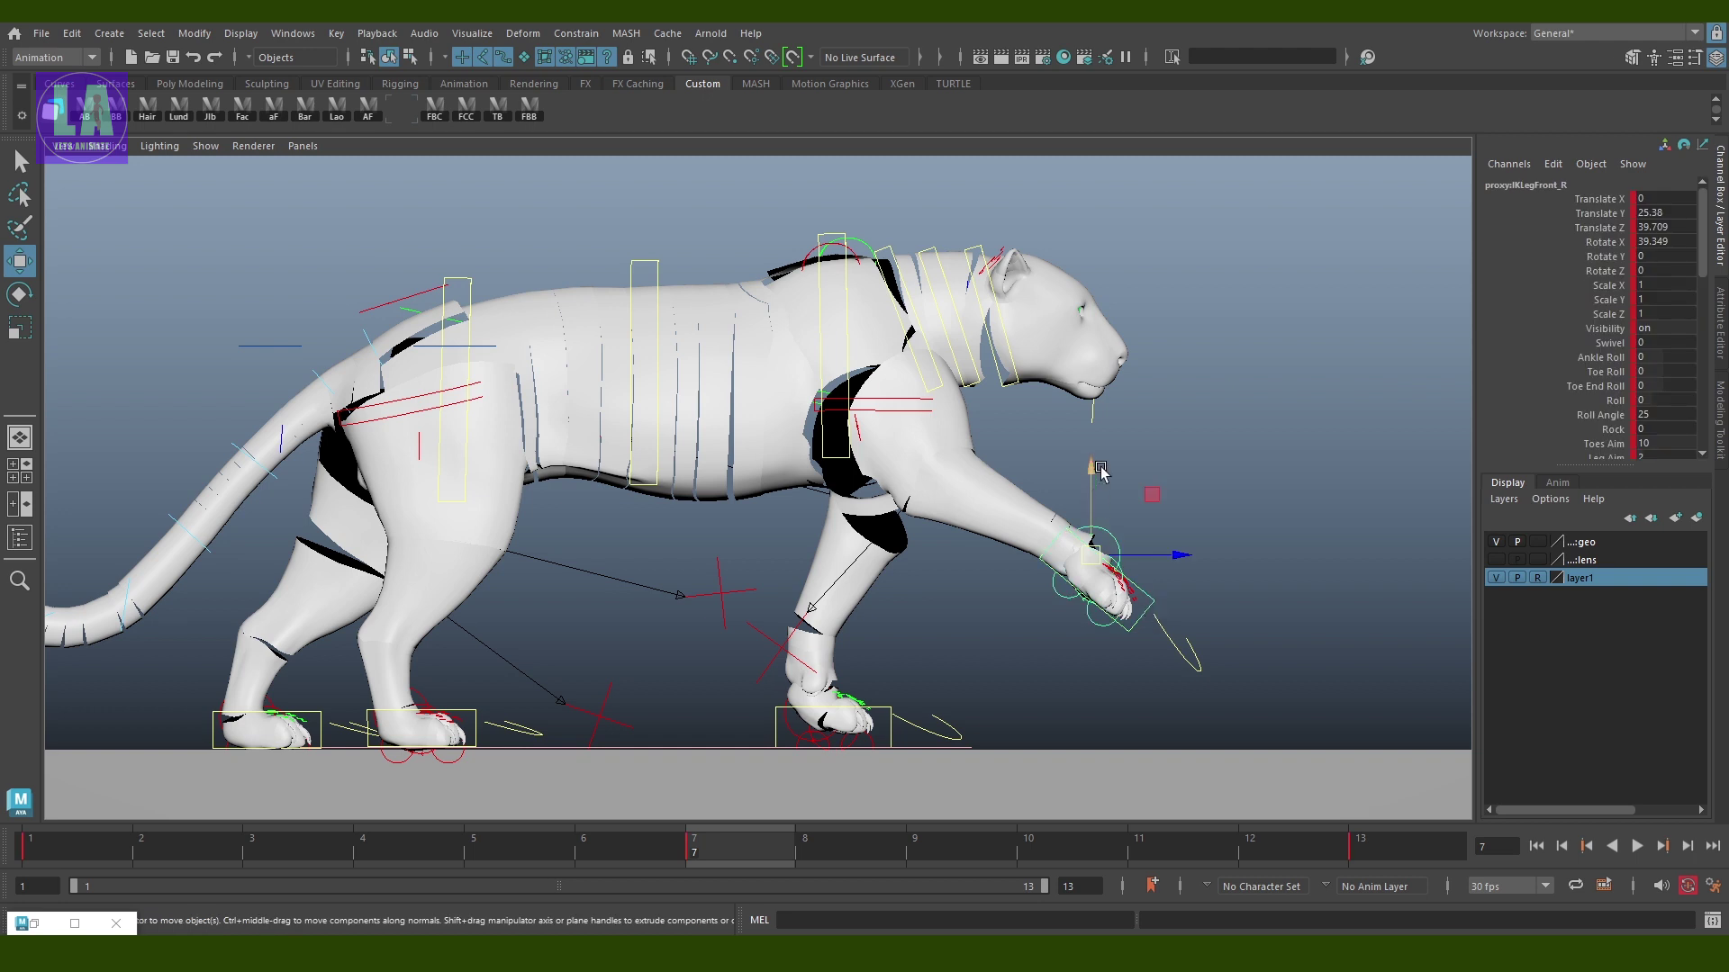
drag(1100, 470, 1189, 409)
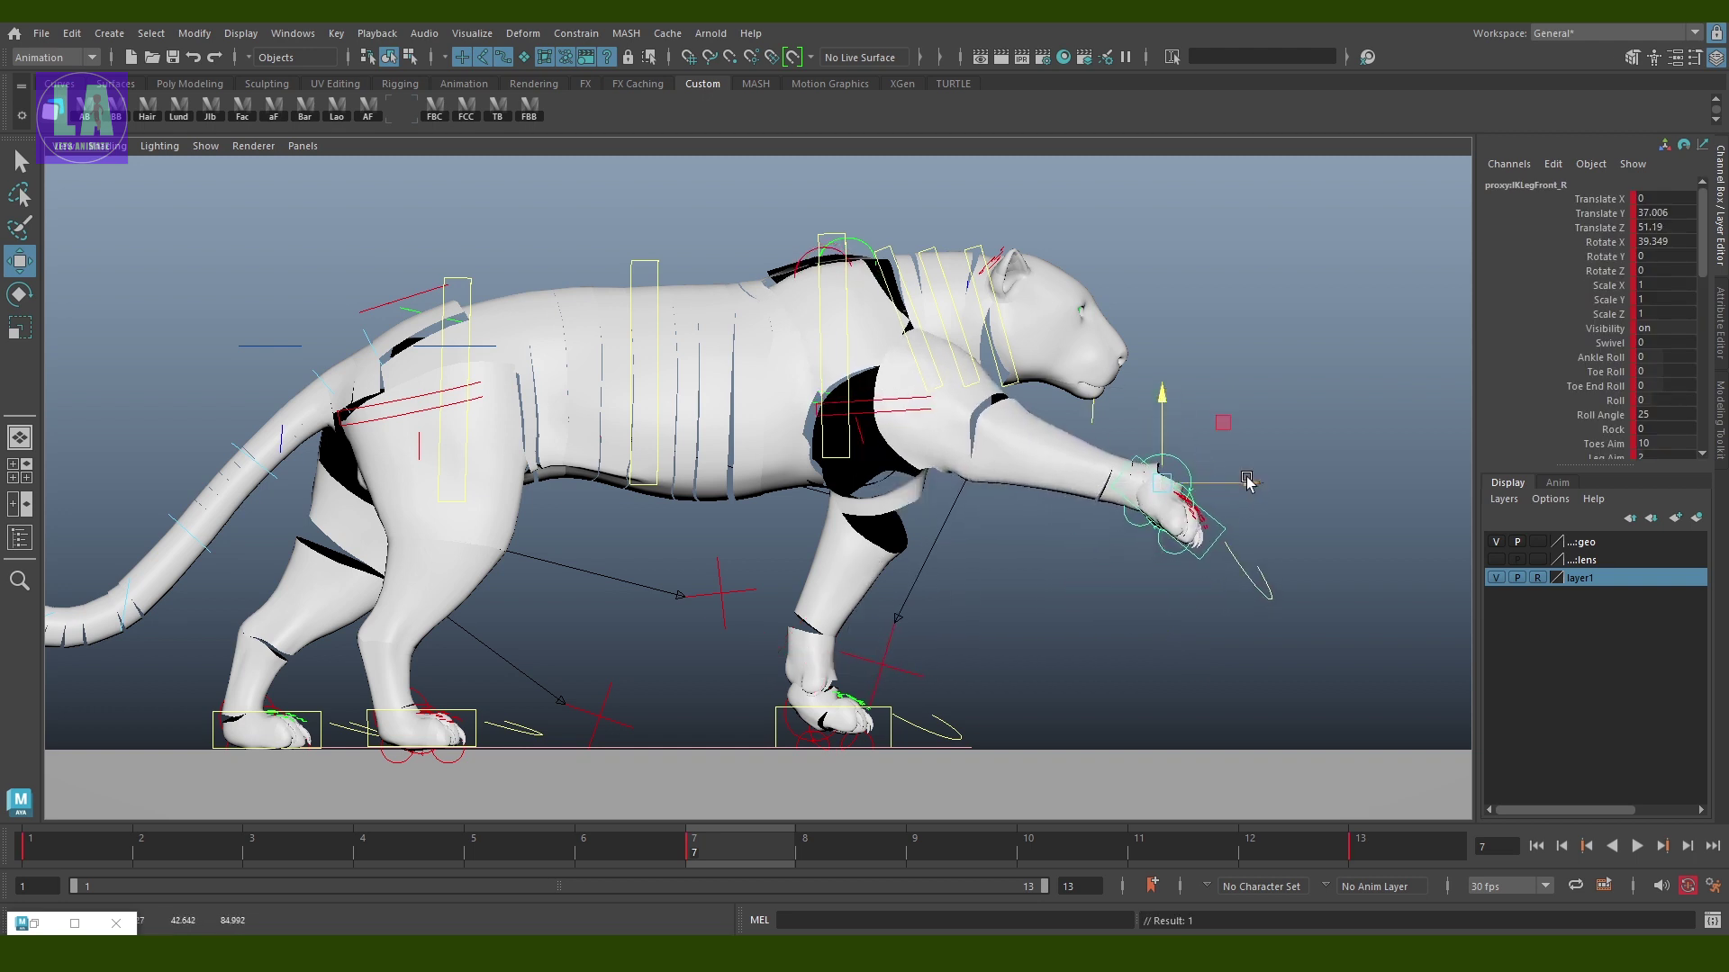
key(e)
drag(1247, 473, 1249, 457)
key(w)
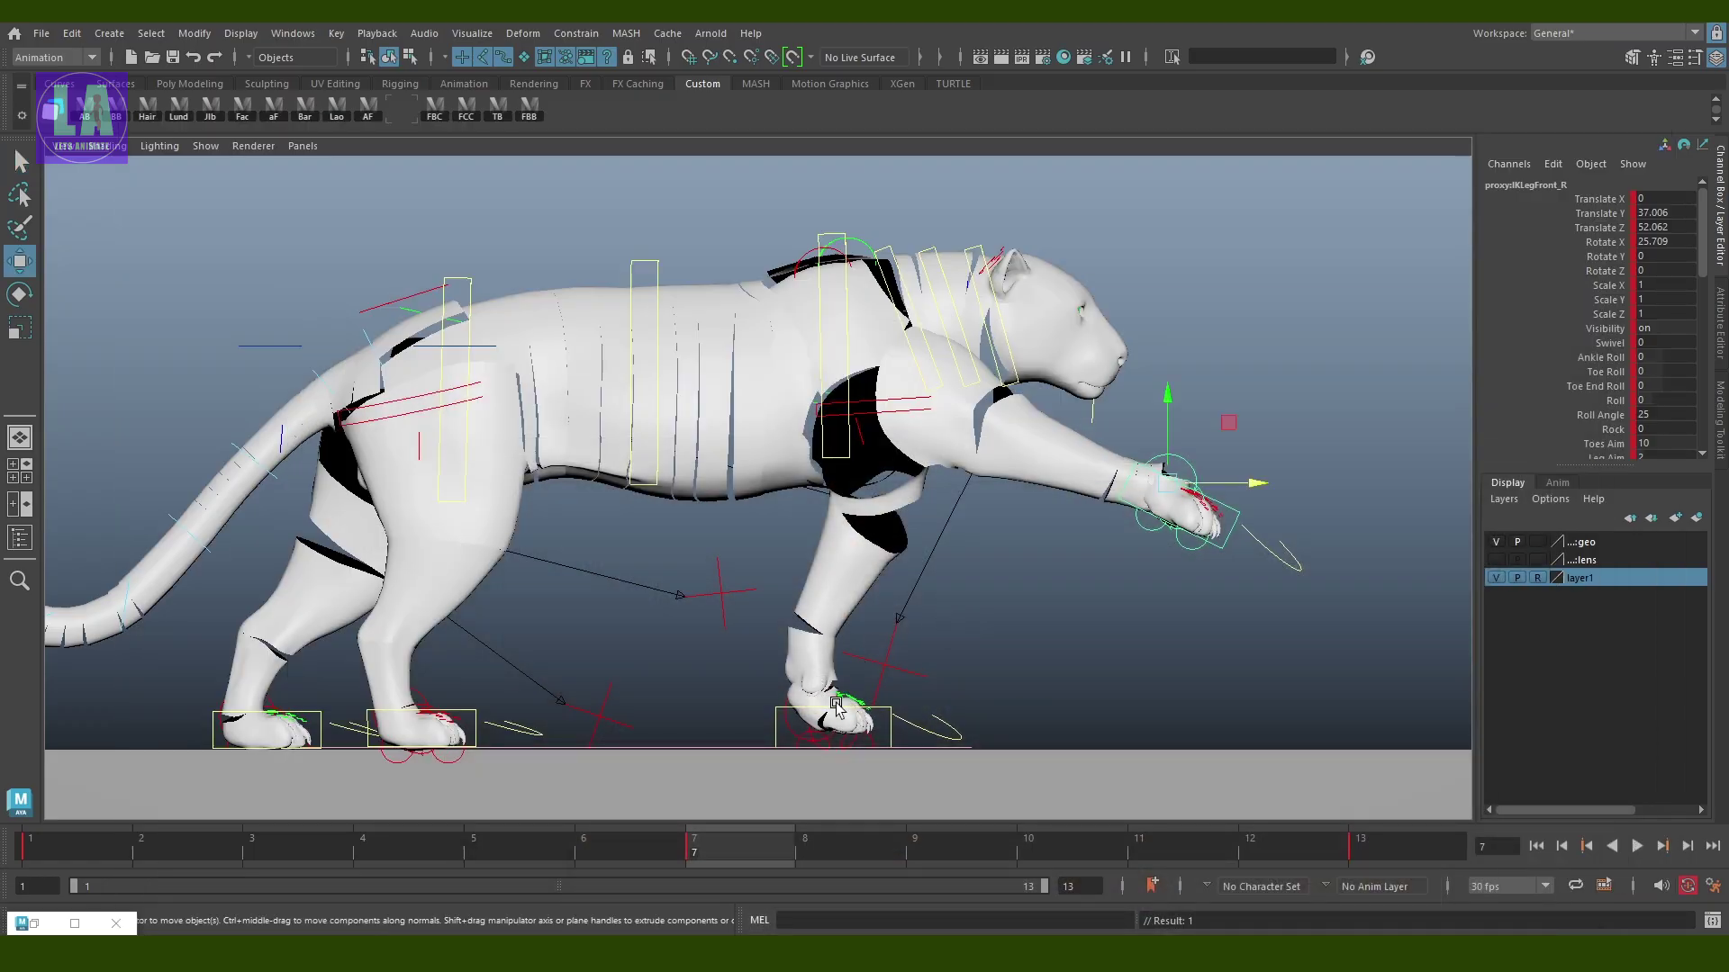
Lift the left front paw off the slab and push it forward
click(835, 705)
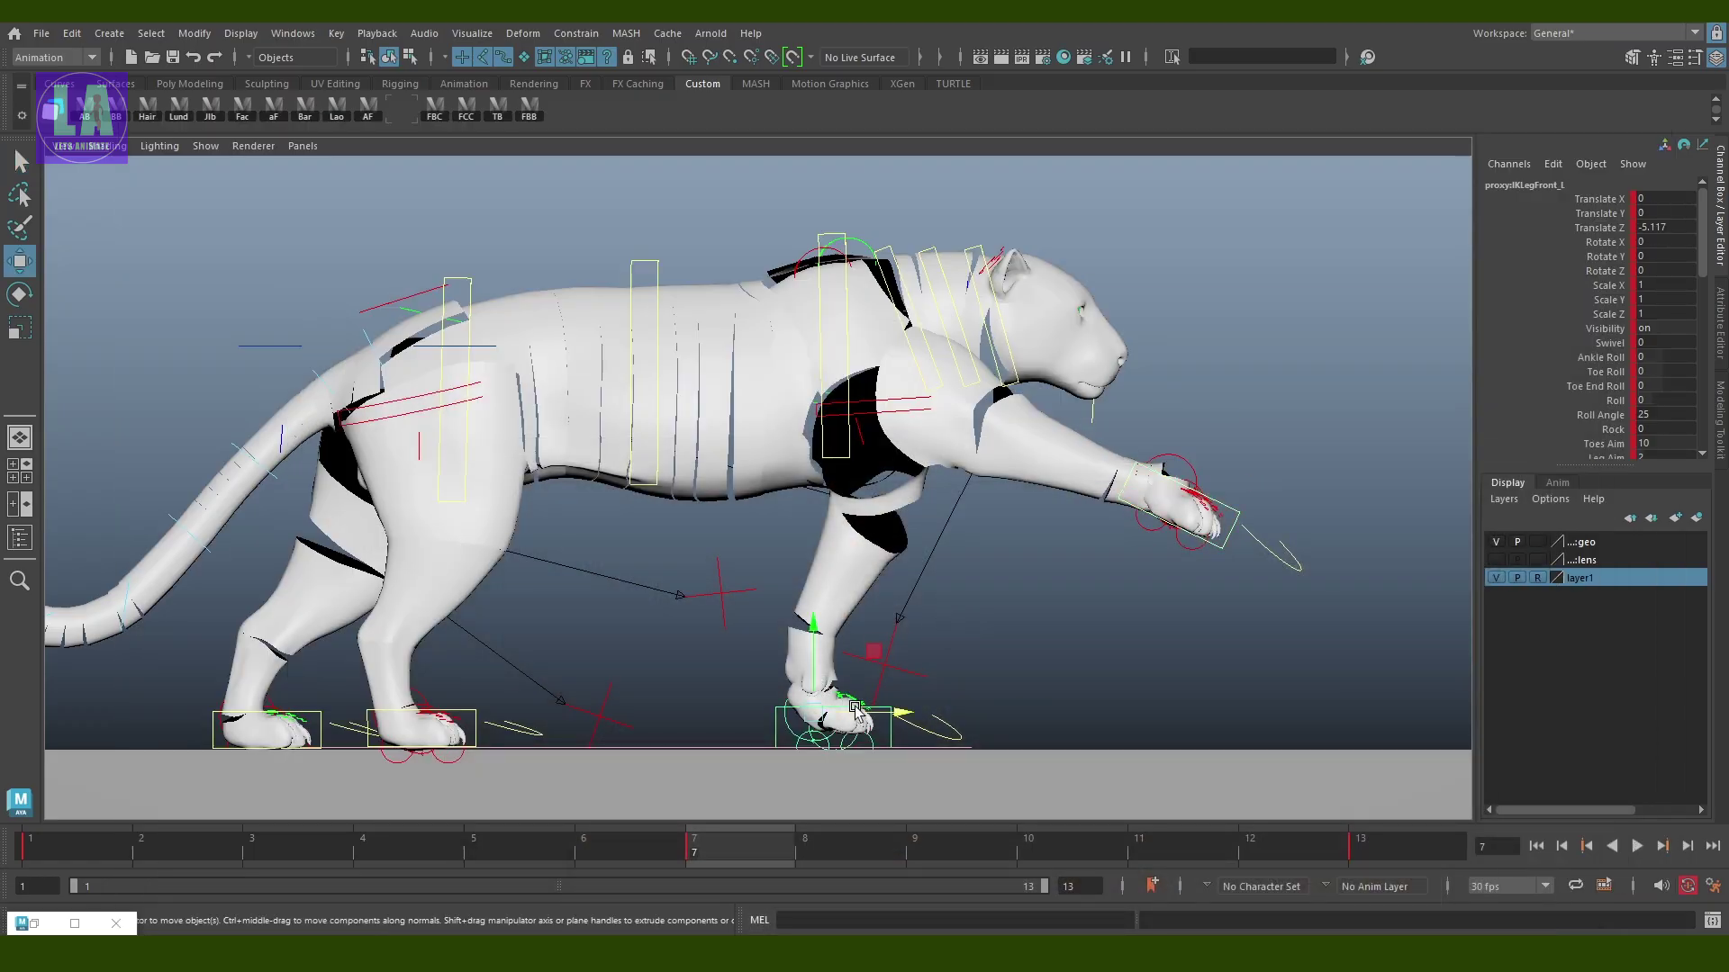
mouse_move(835, 705)
mouse_down()
mouse_move(871, 575)
mouse_move(1022, 558)
mouse_move(995, 689)
mouse_up()
key(e)
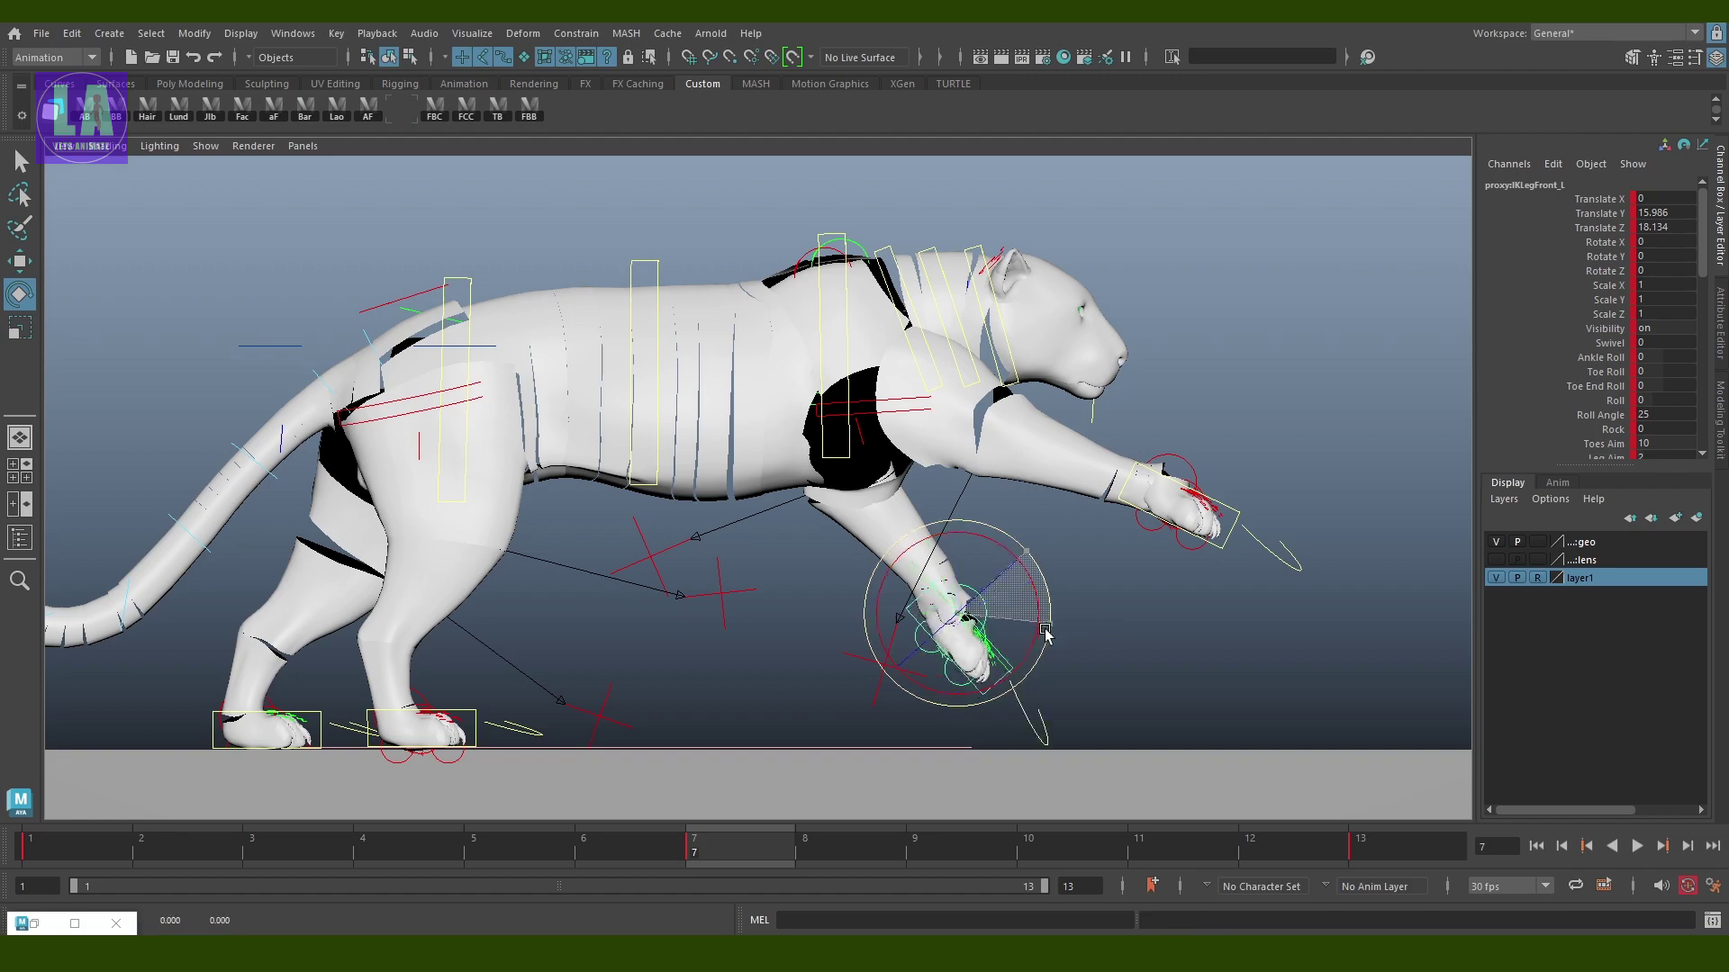
key(w)
drag(957, 601, 1018, 603)
key(e)
key(w)
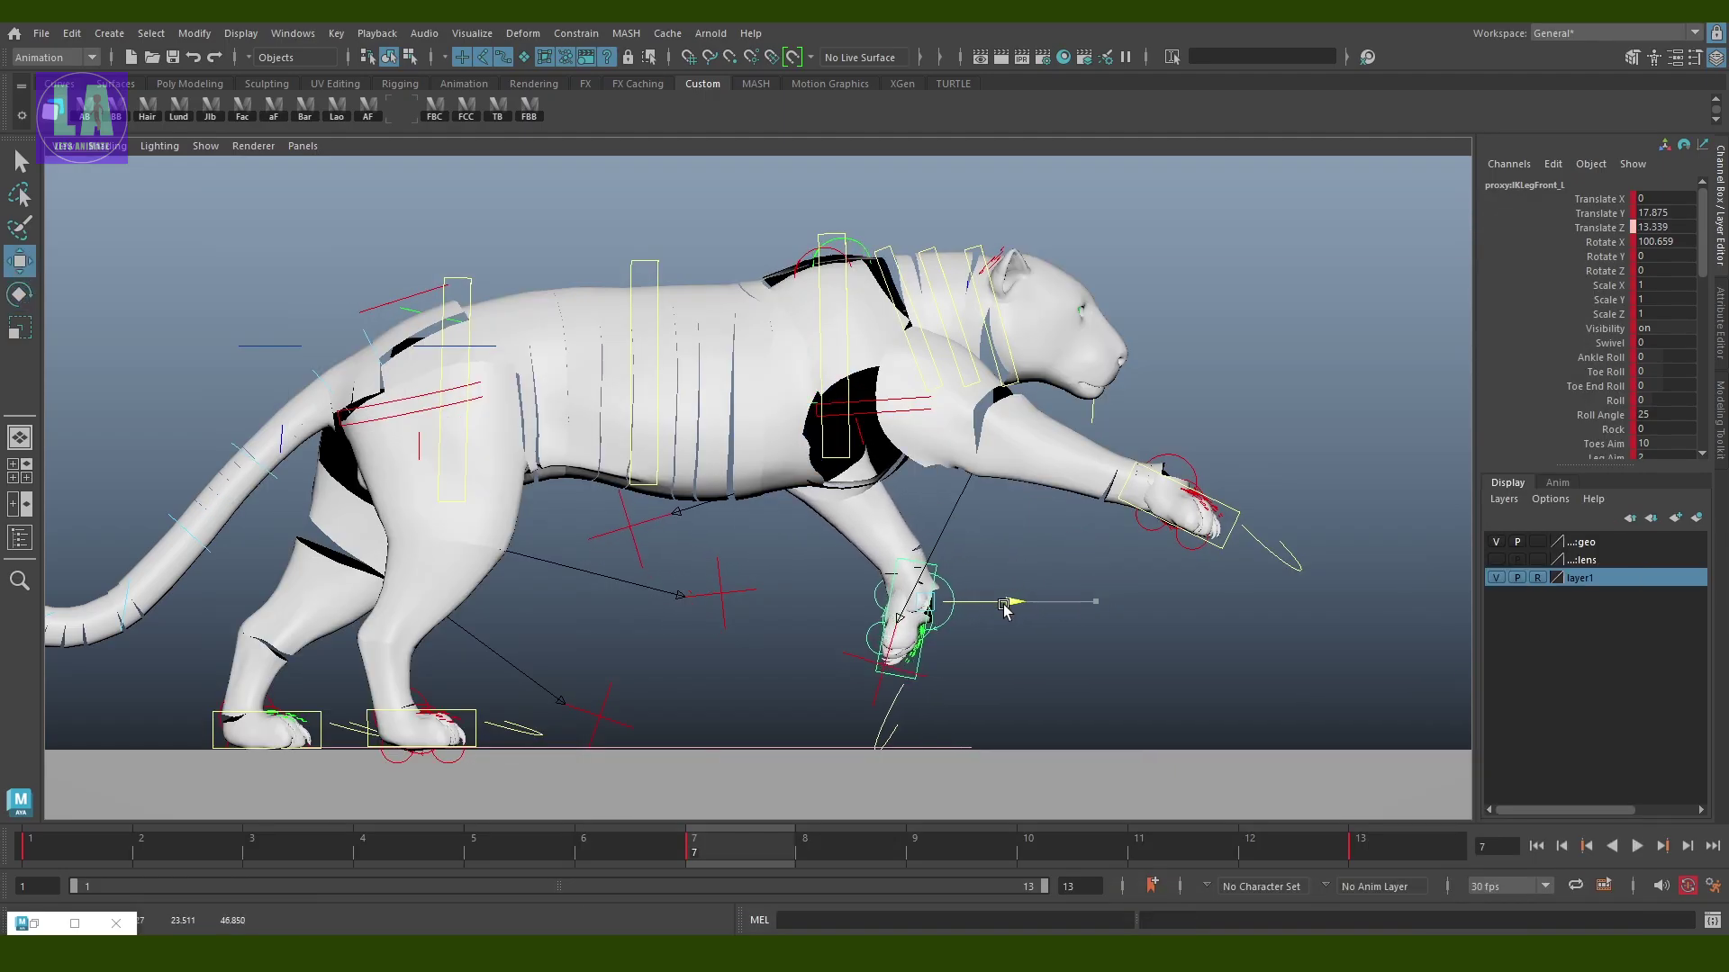
key(e)
key(w)
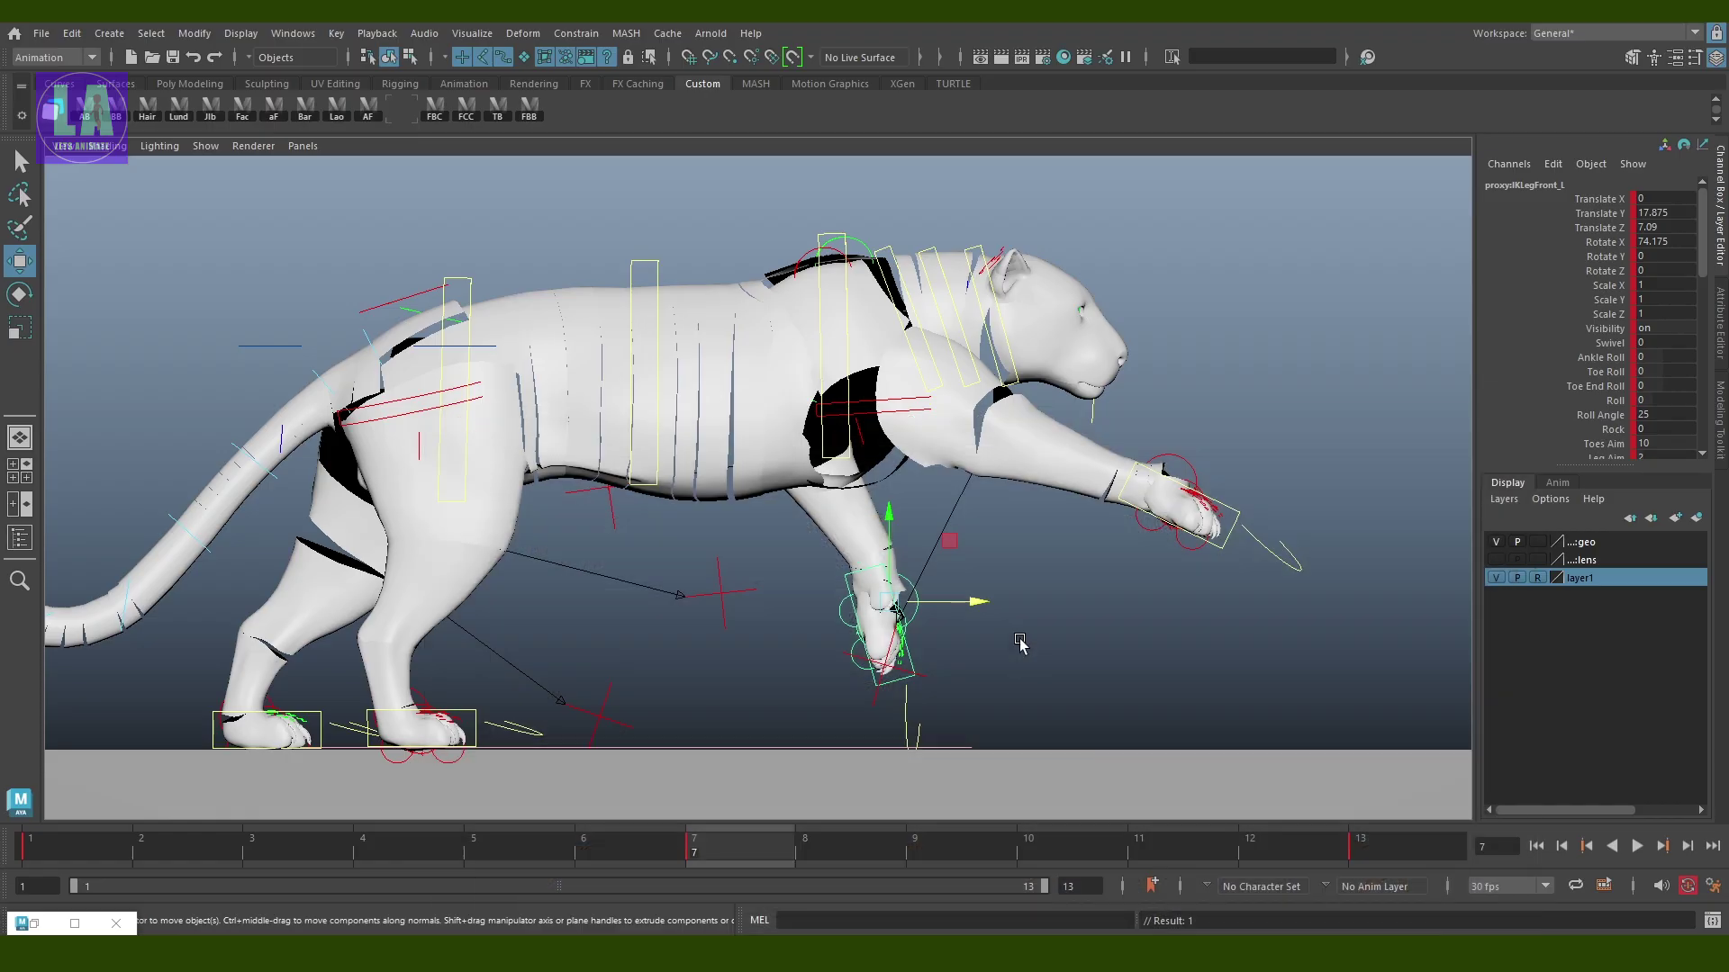
scroll(568, 533, up, 2)
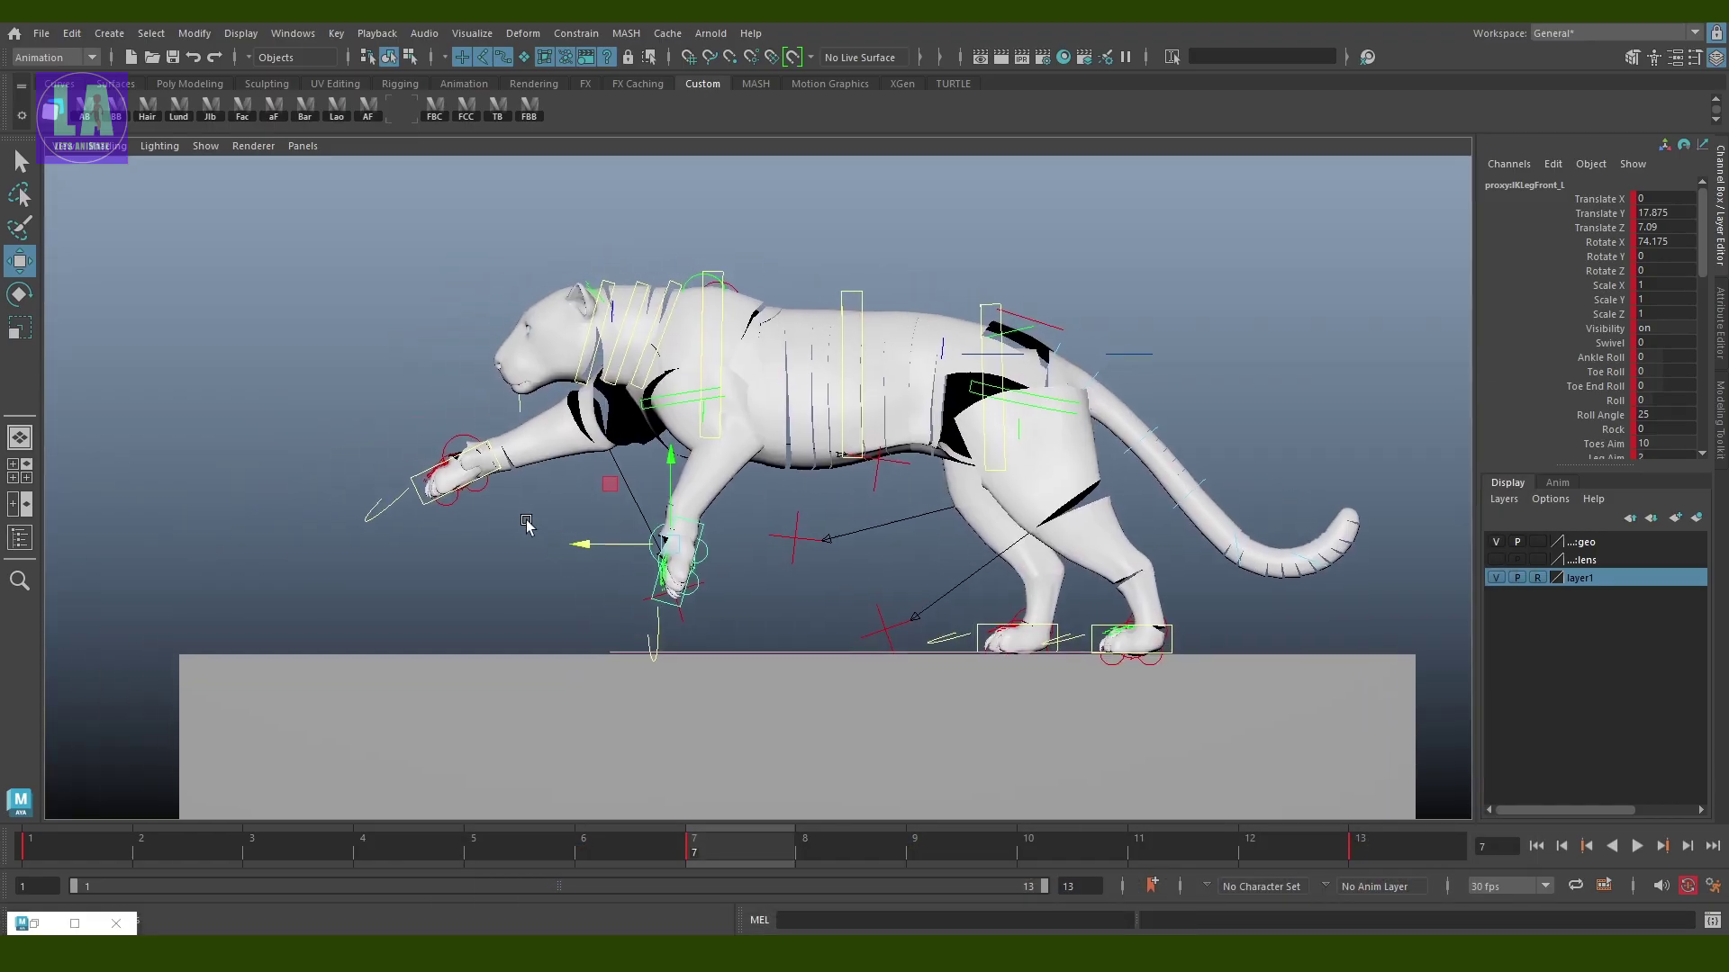
scroll(630, 559, up, 2)
scroll(684, 586, up, 2)
mouse_move(724, 605)
mouse_down()
mouse_move(674, 603)
mouse_move(734, 590)
mouse_up()
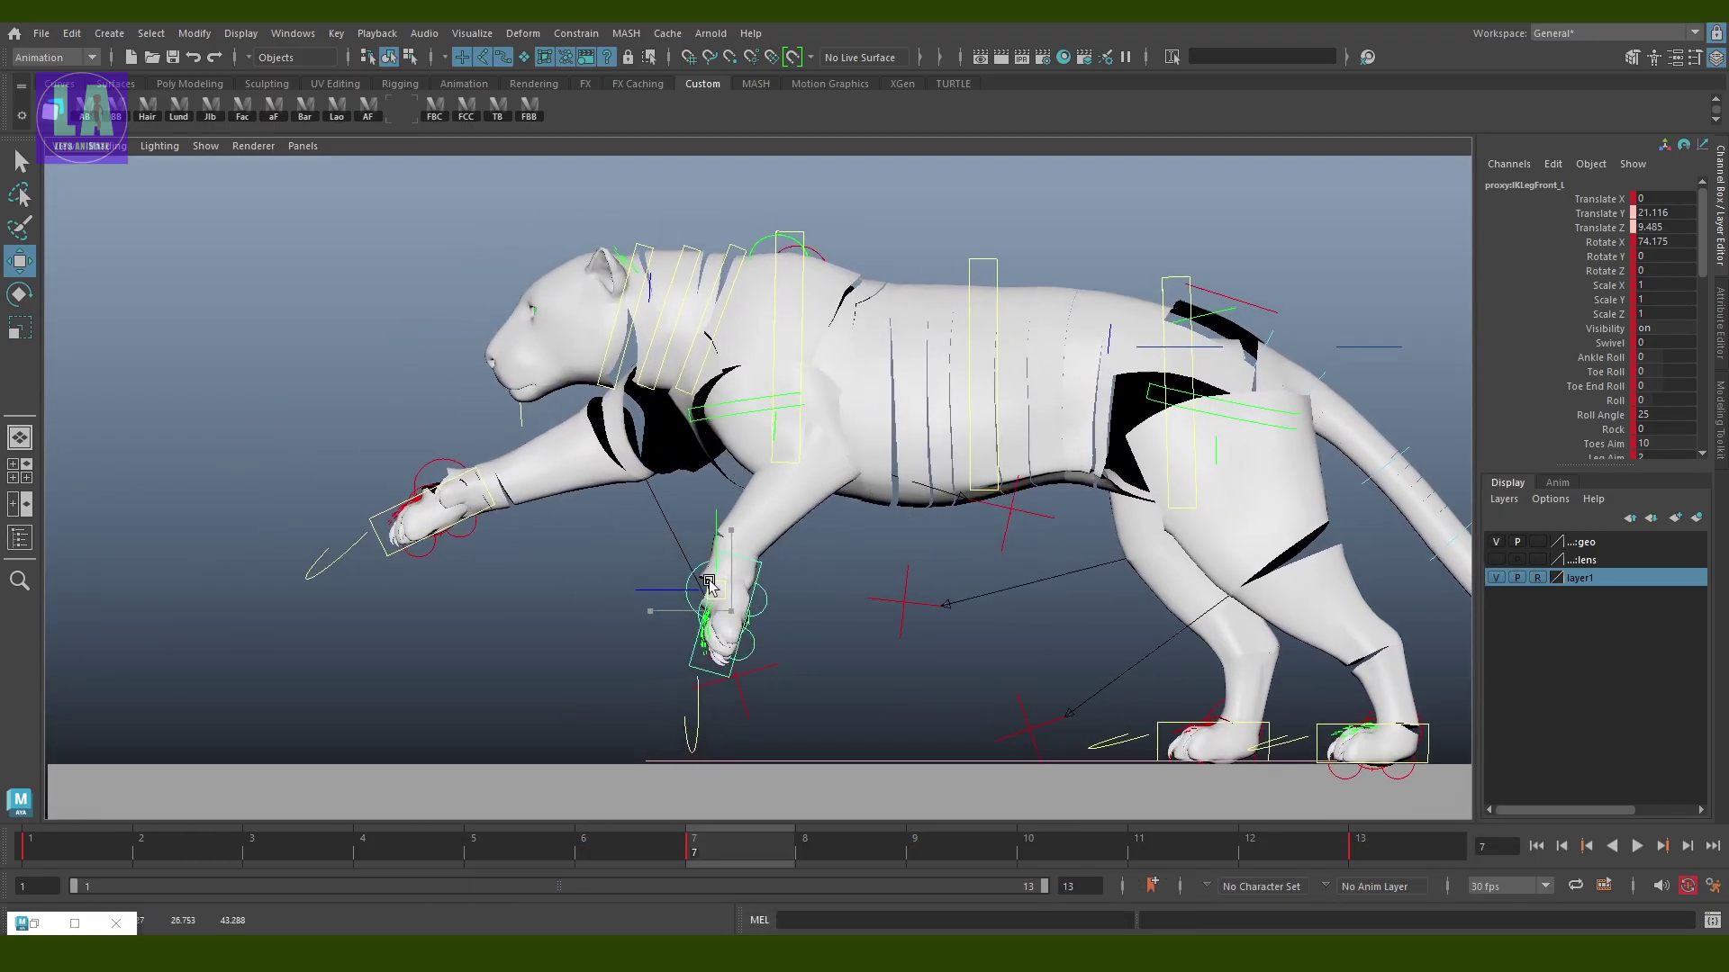
Switch the viewport to the Left side view
scroll(918, 630, down, 3)
key(space)
click(885, 520)
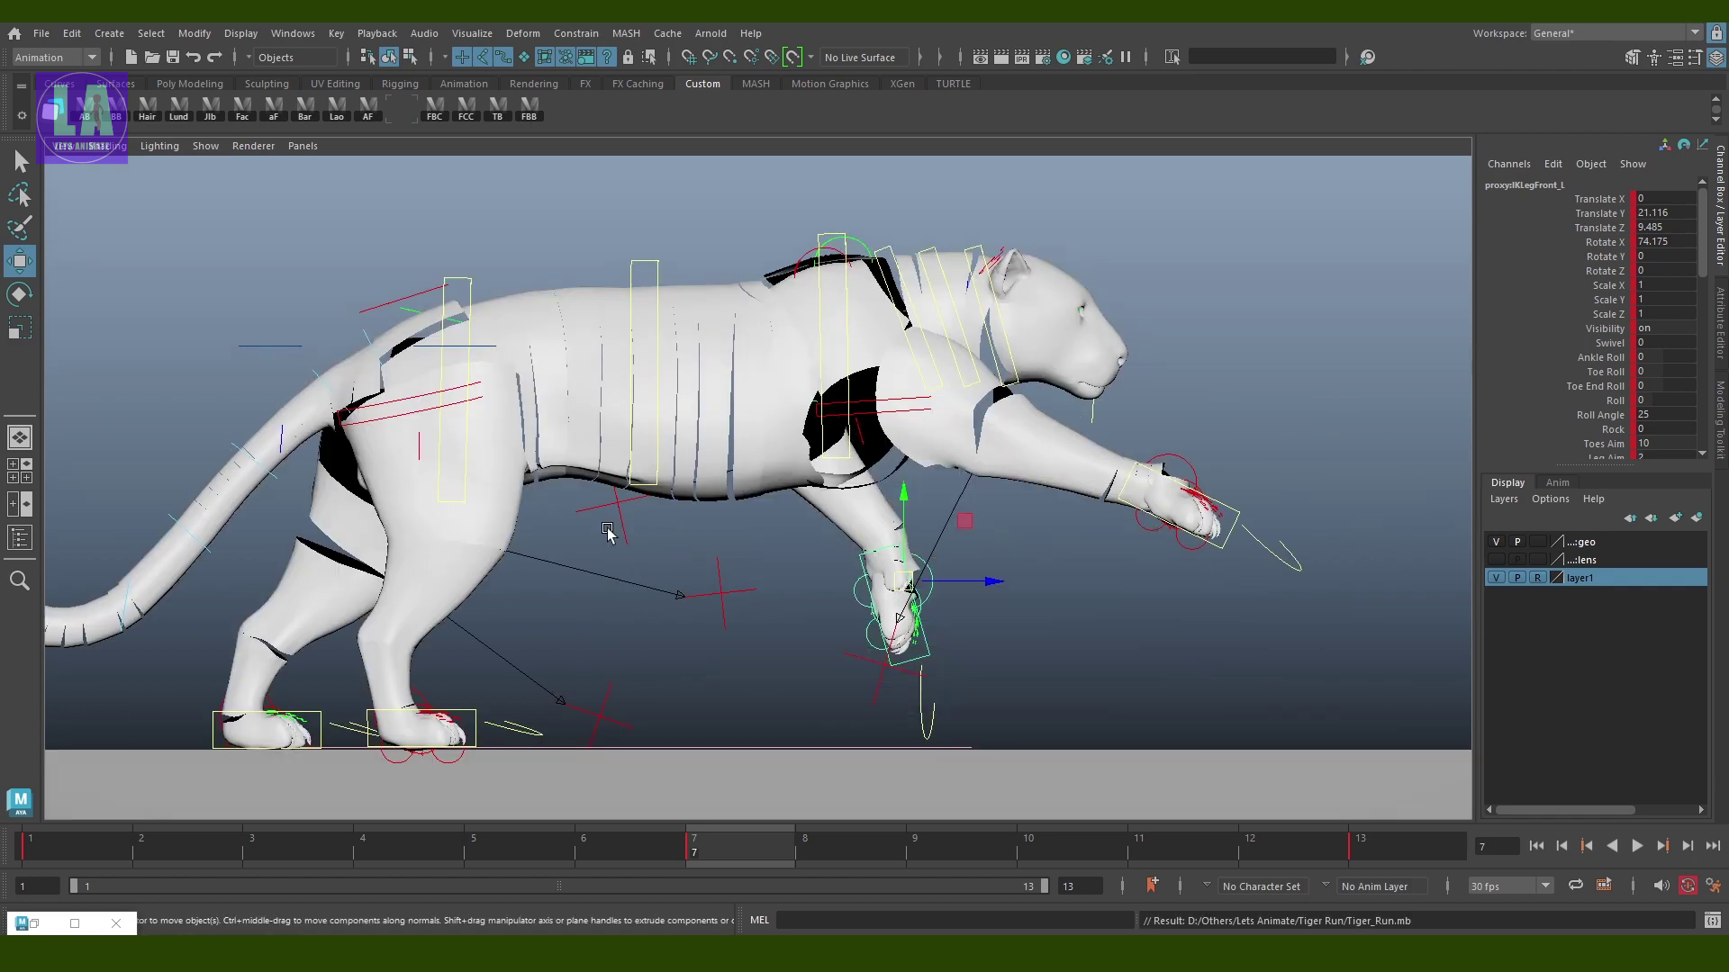
scroll(703, 482, up, 3)
scroll(702, 483, down, 1)
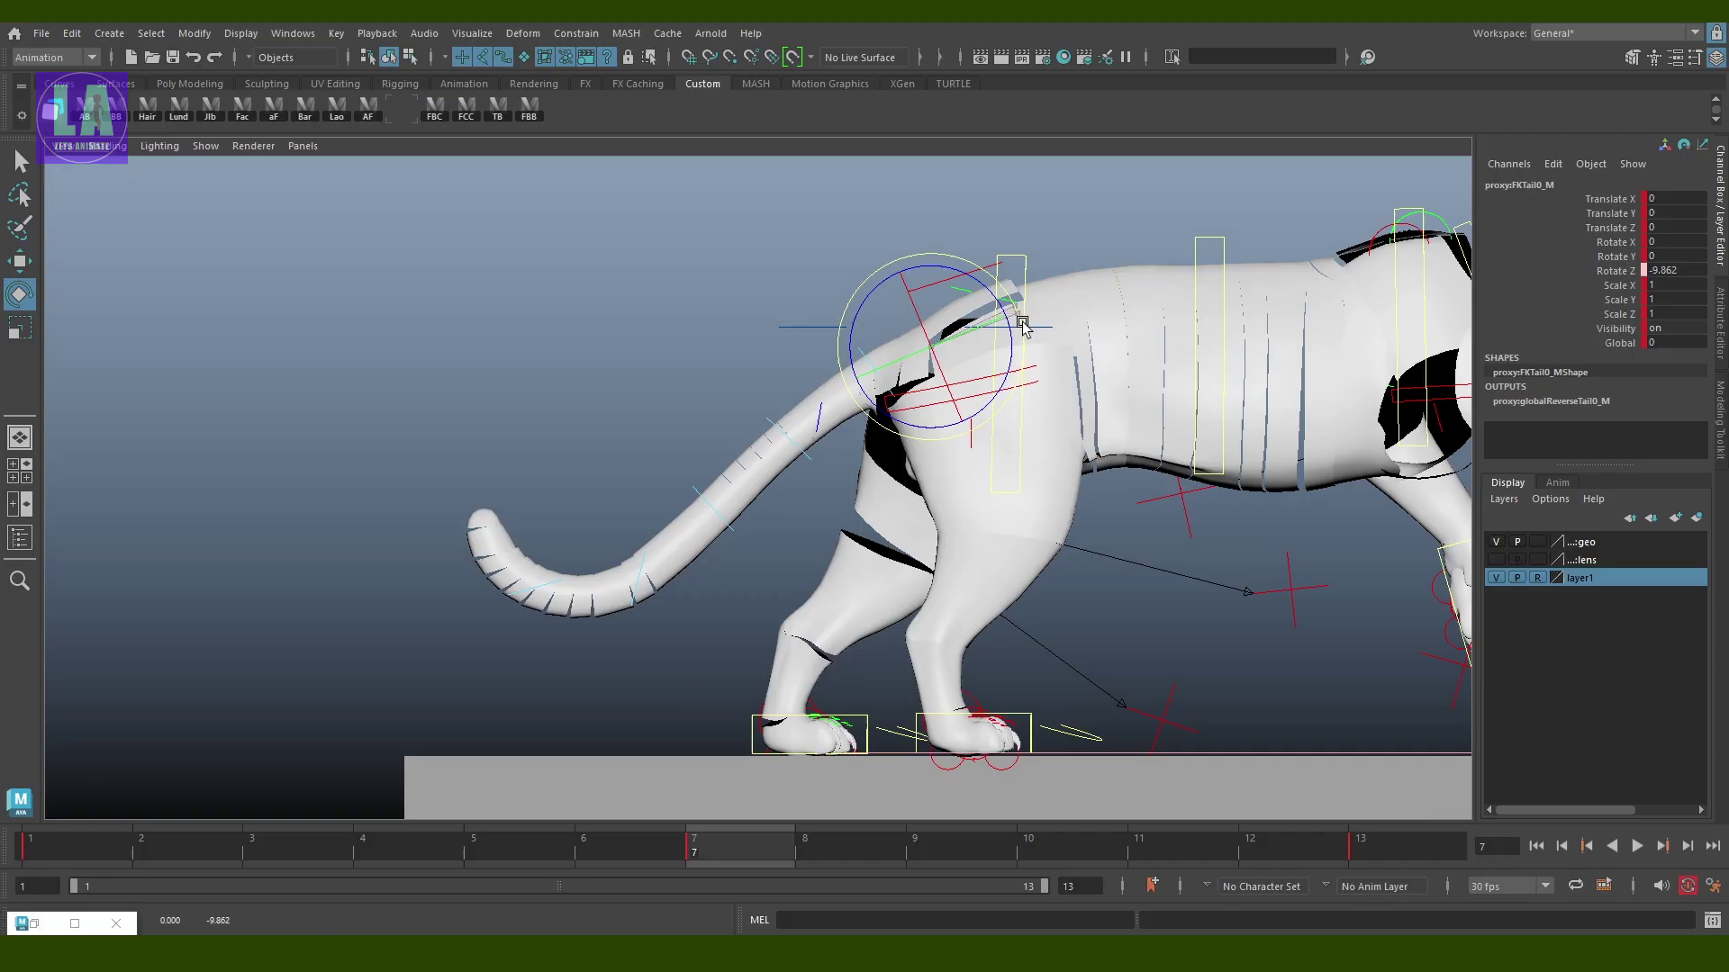
Rotate FKTail4 and FKTail5 so the tail stretches back with its tip curled upward
mouse_move(1013, 396)
mouse_down()
mouse_move(1026, 351)
mouse_move(1029, 369)
mouse_up()
key(q)
click(501, 379)
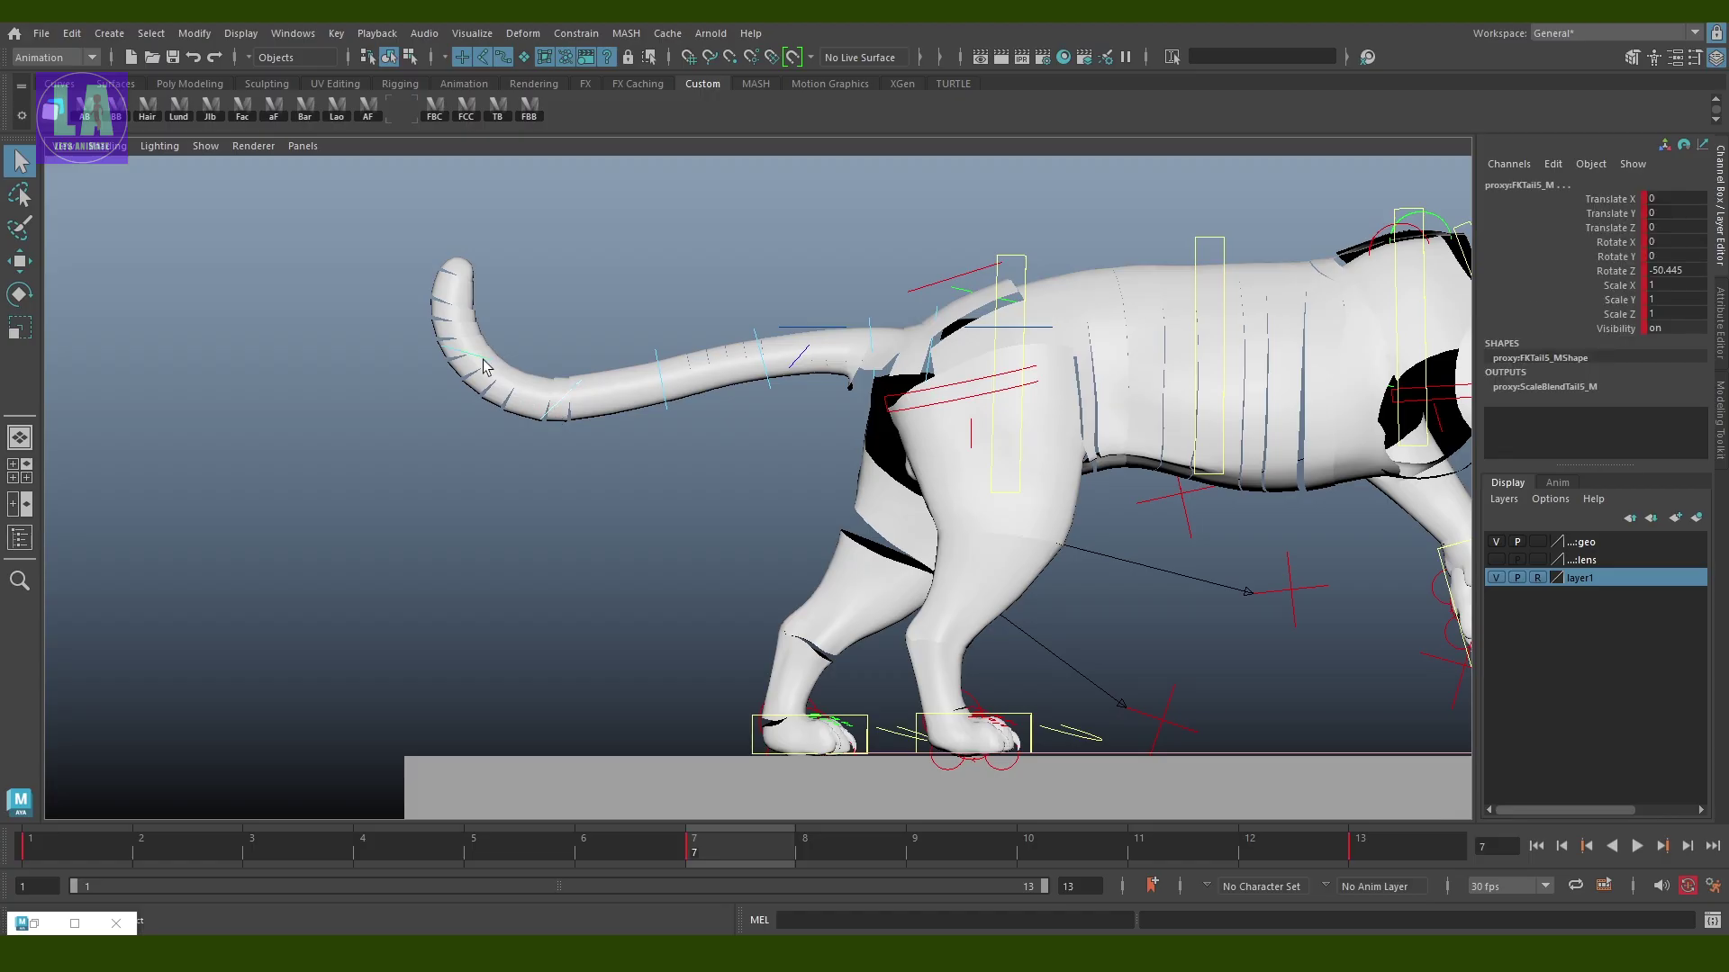
key(e)
drag(559, 337, 664, 384)
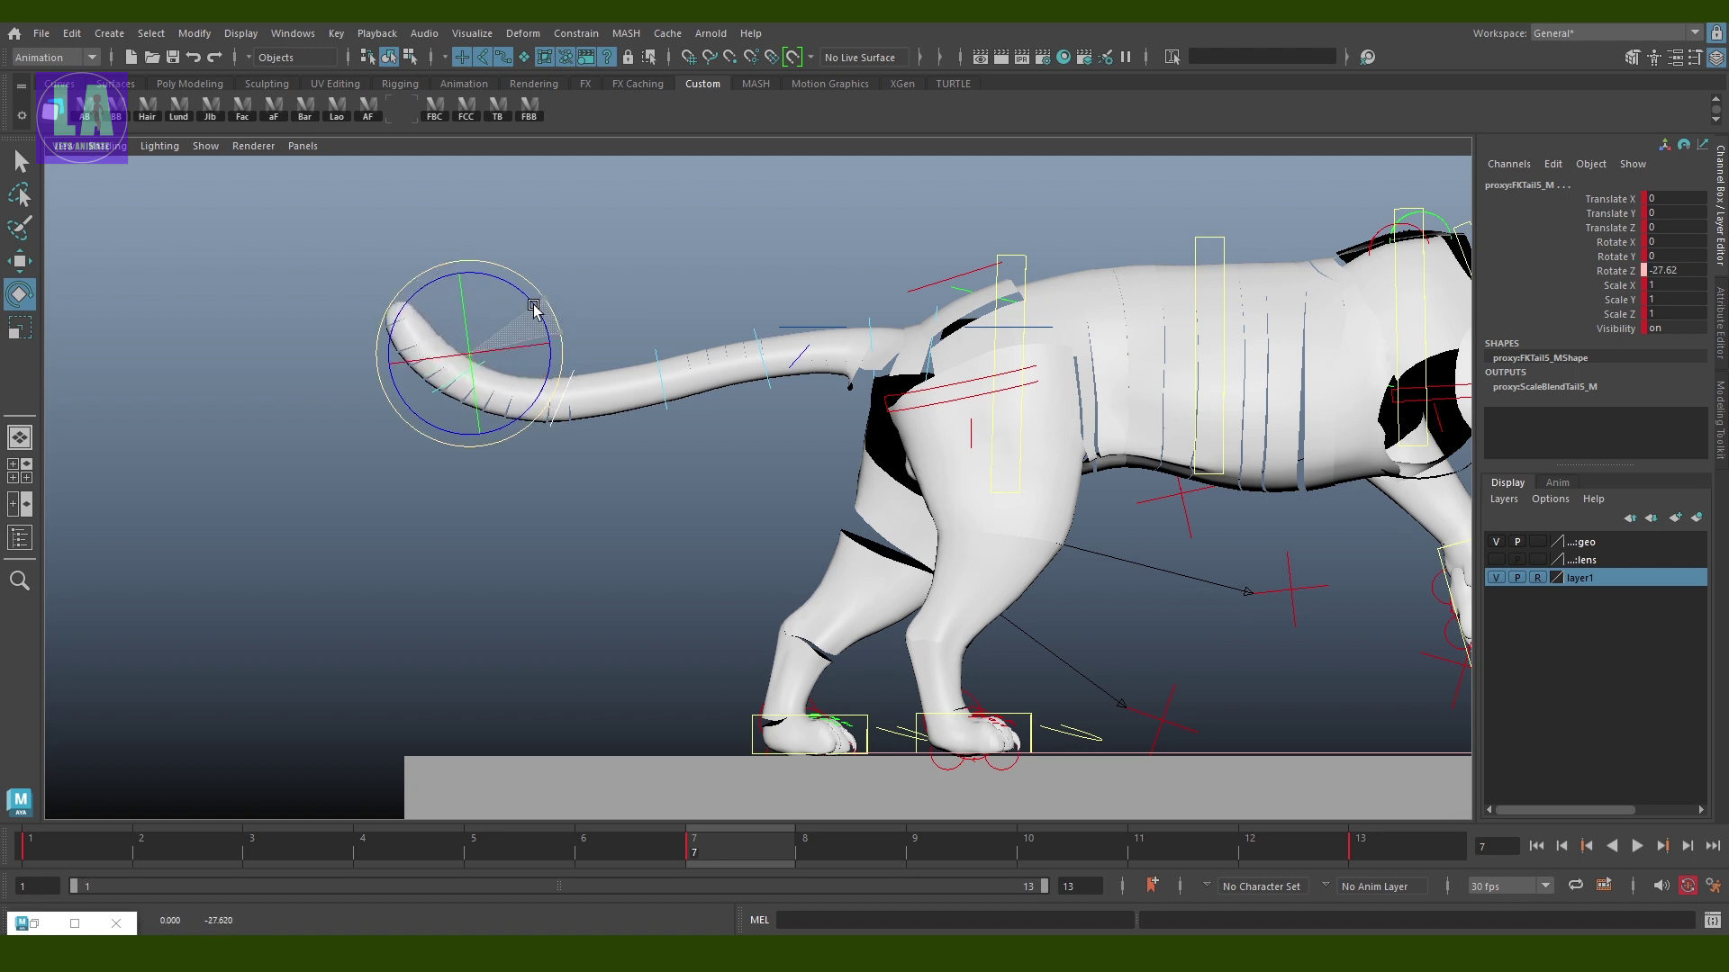
key(q)
click(662, 387)
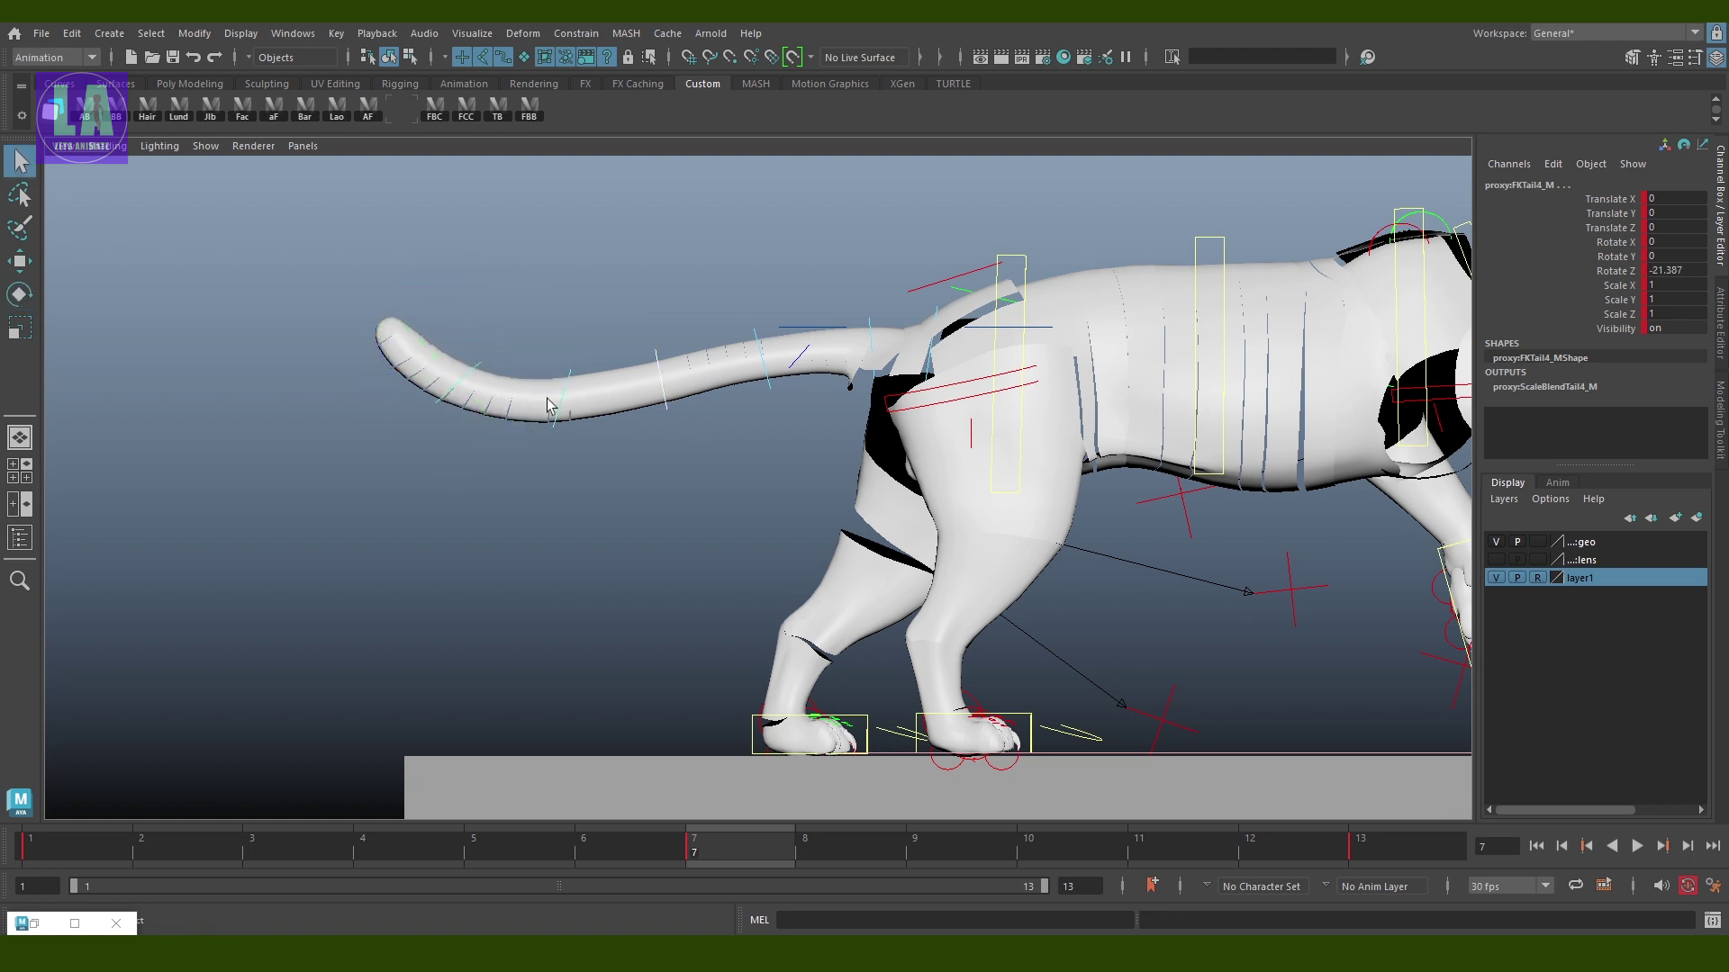
click(469, 378)
key(e)
drag(469, 378, 530, 326)
click(500, 359)
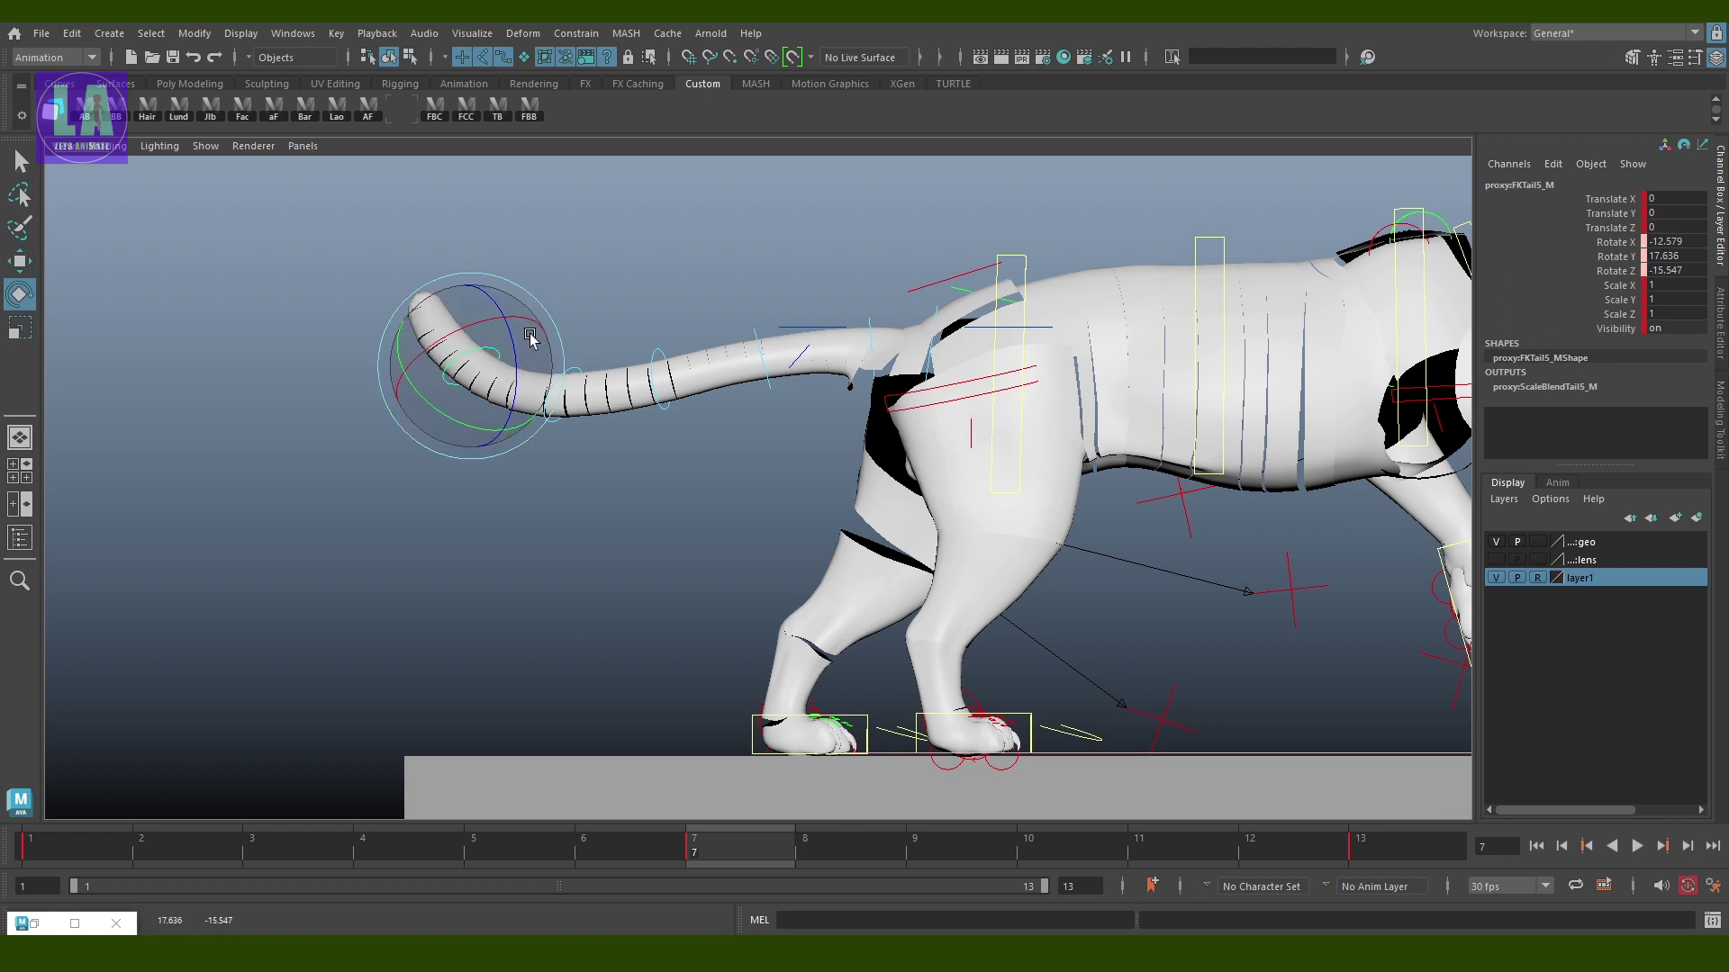
key(q)
click(618, 319)
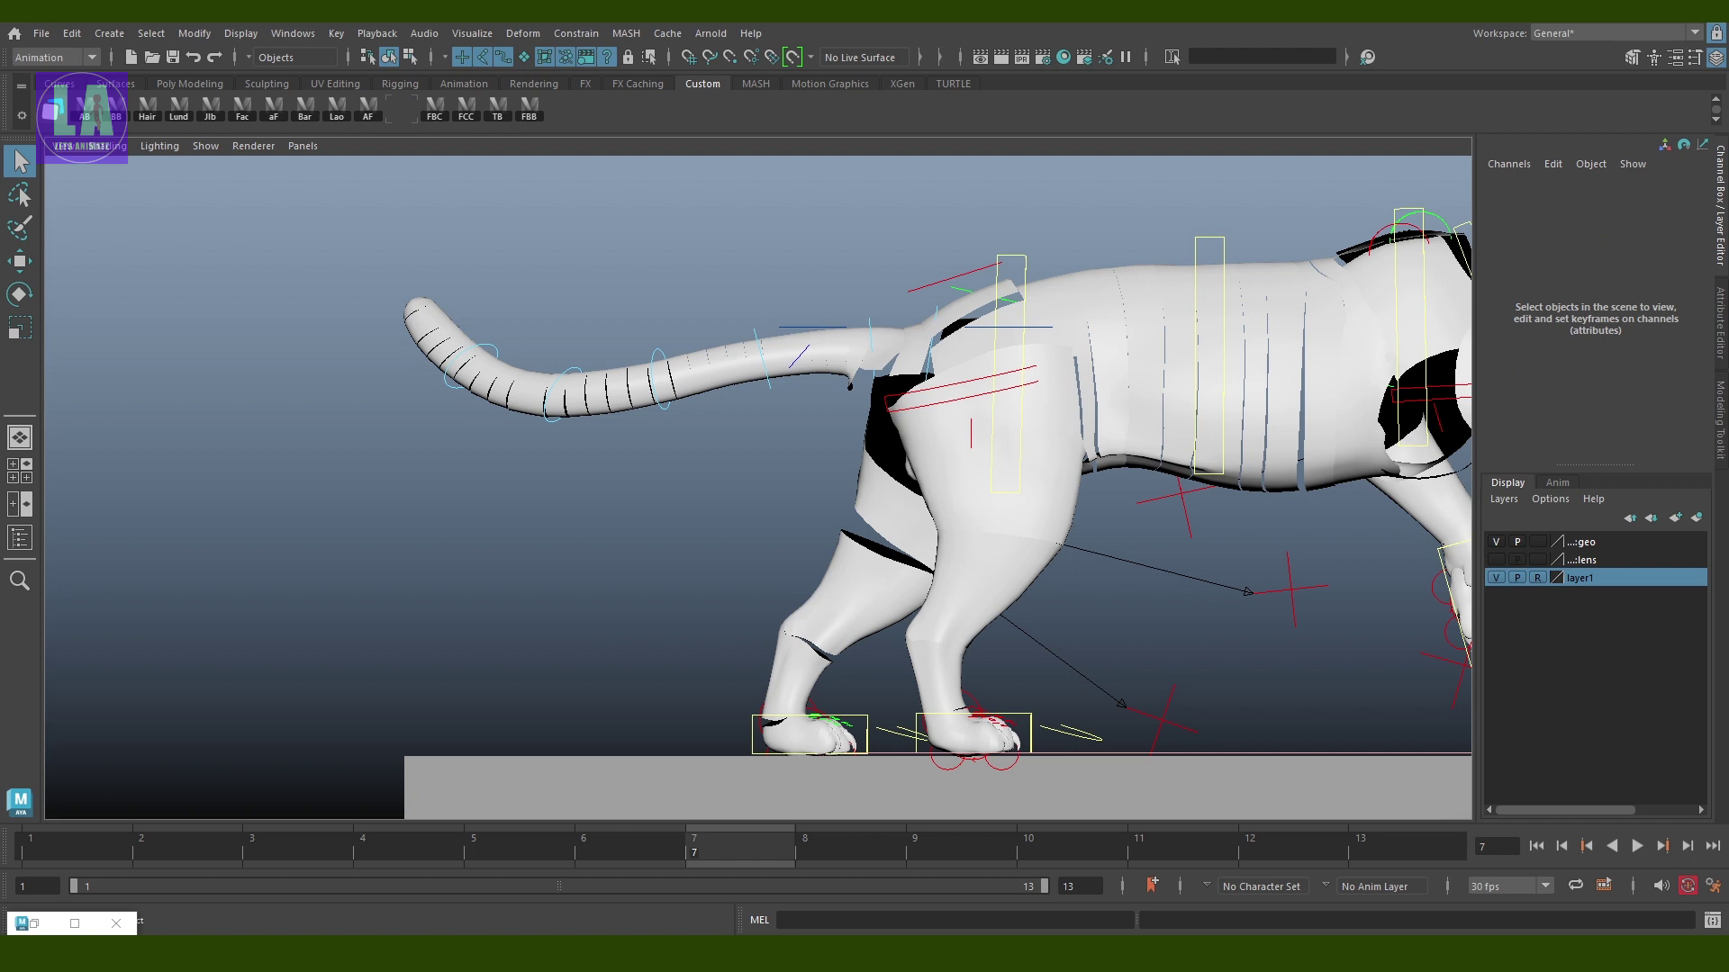
Frame the whole tiger and pan the view to recentre it
key(a)
click(554, 315)
key(w)
alt+middle_drag(696, 555, 817, 589)
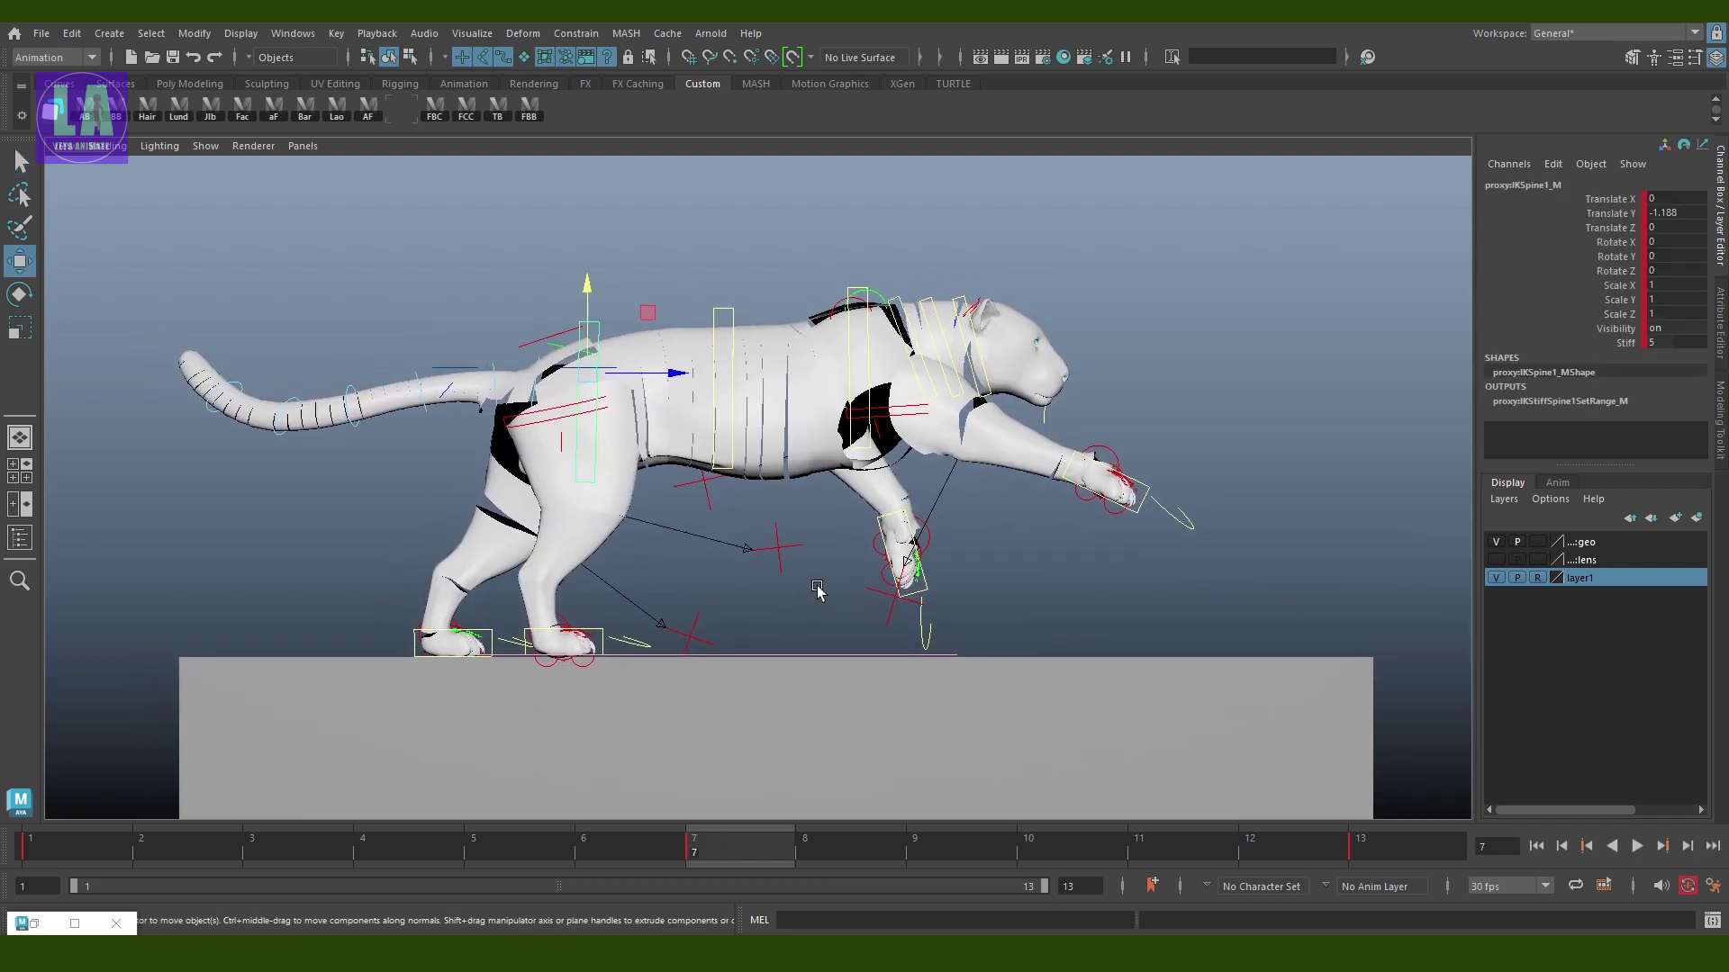
alt+middle_drag(596, 383, 609, 394)
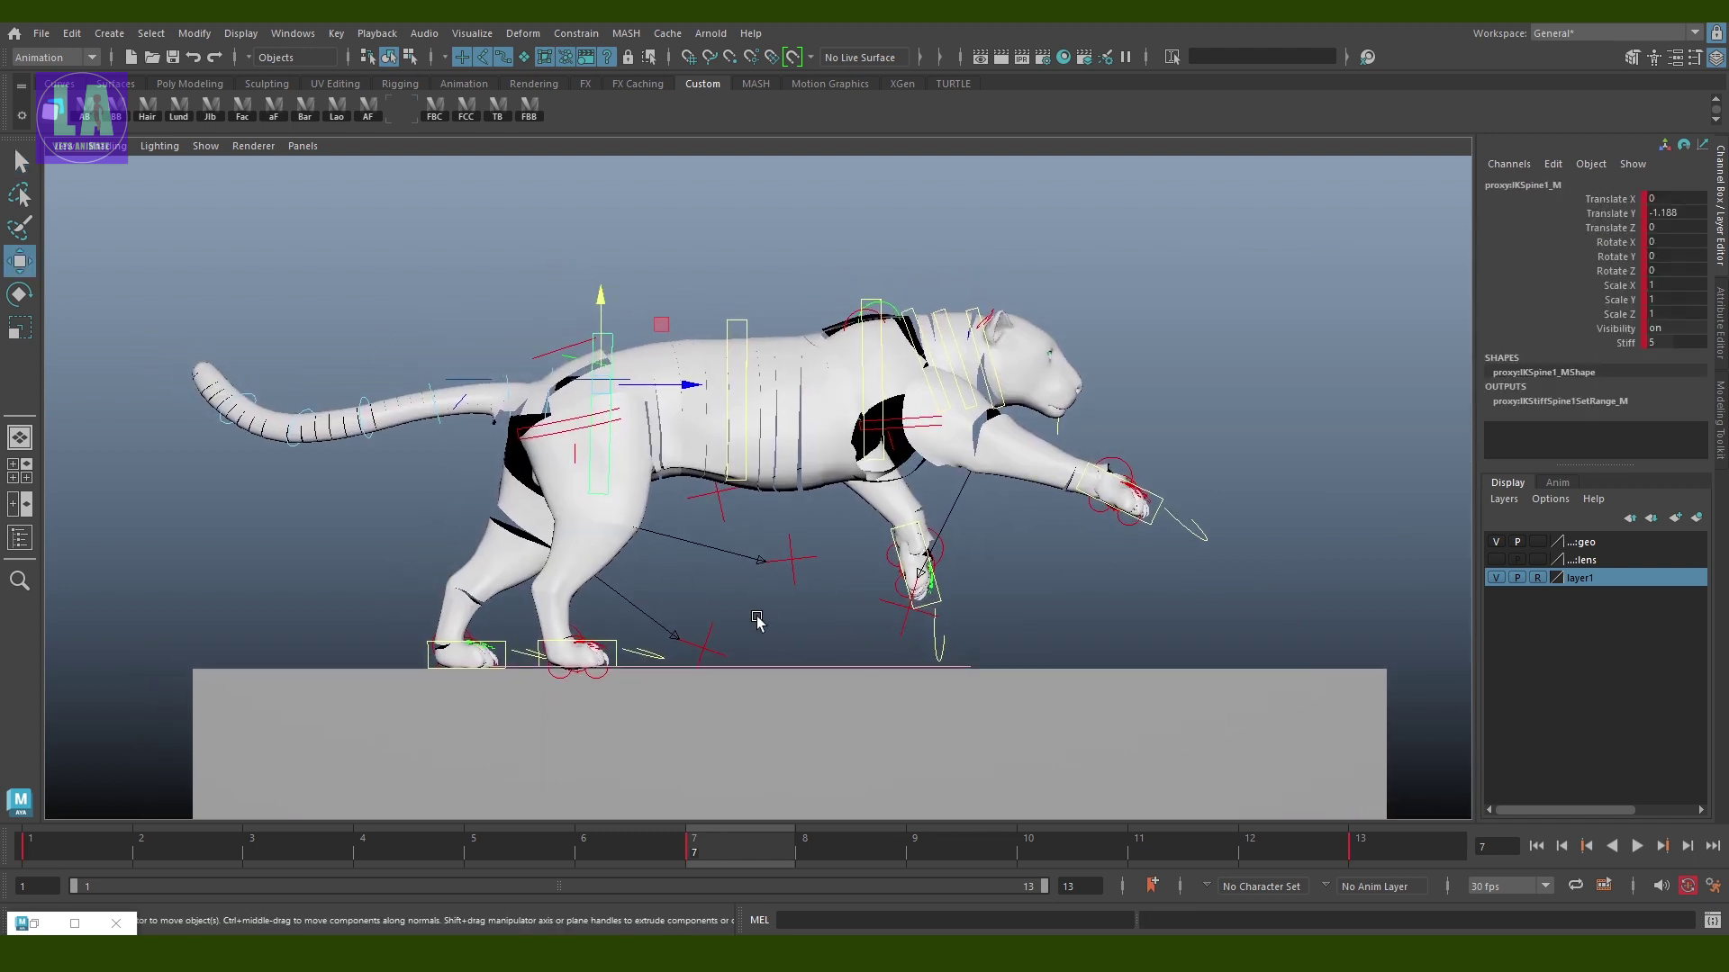
click(706, 238)
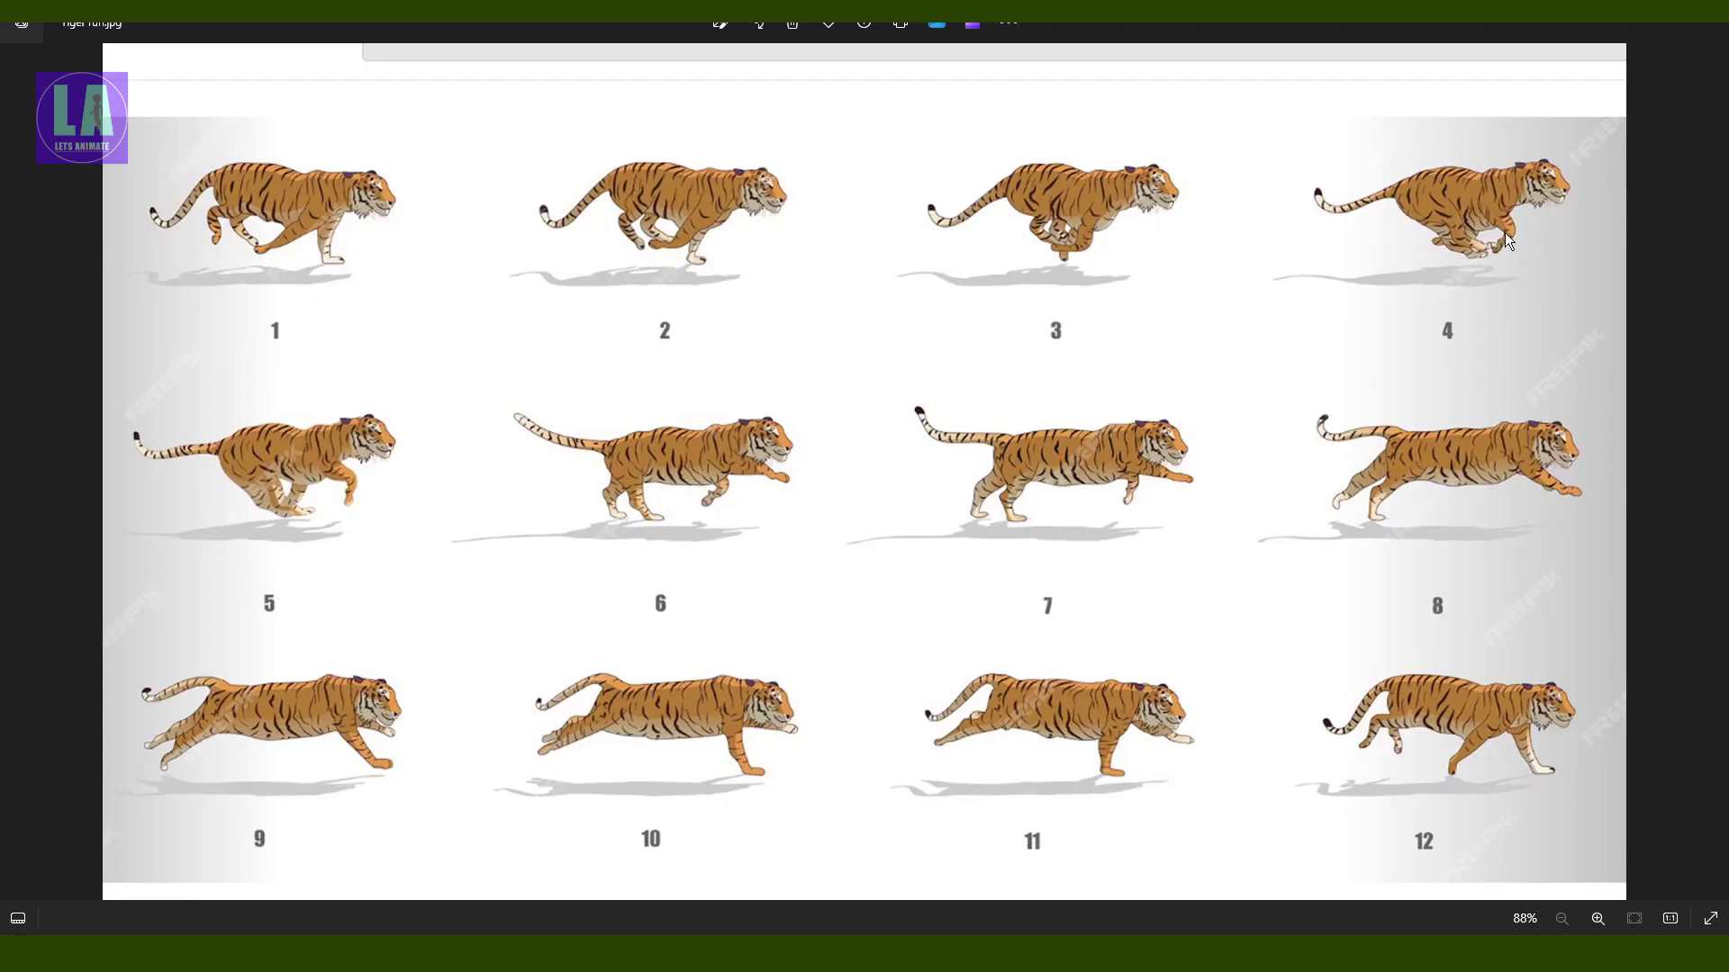
Key the current frame 7 pose and save the scene
scroll(1440, 260, up, 2)
scroll(1592, 329, up, 2)
scroll(932, 643, up, 2)
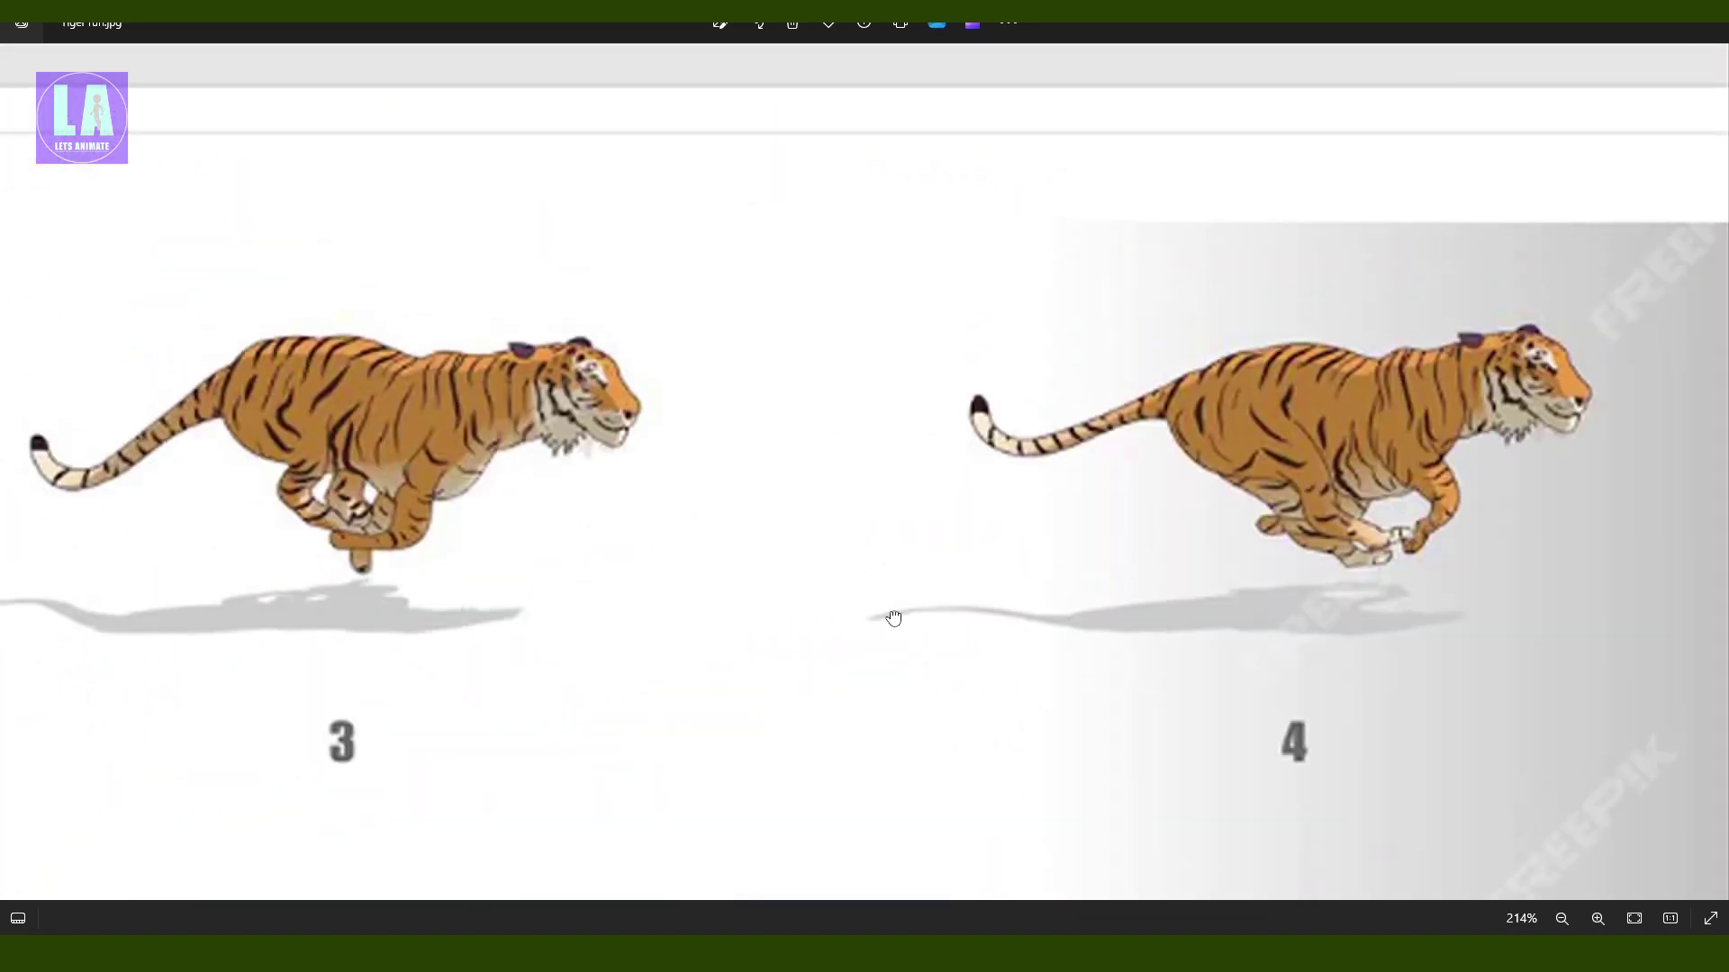
key(s)
key(ctrl+s)
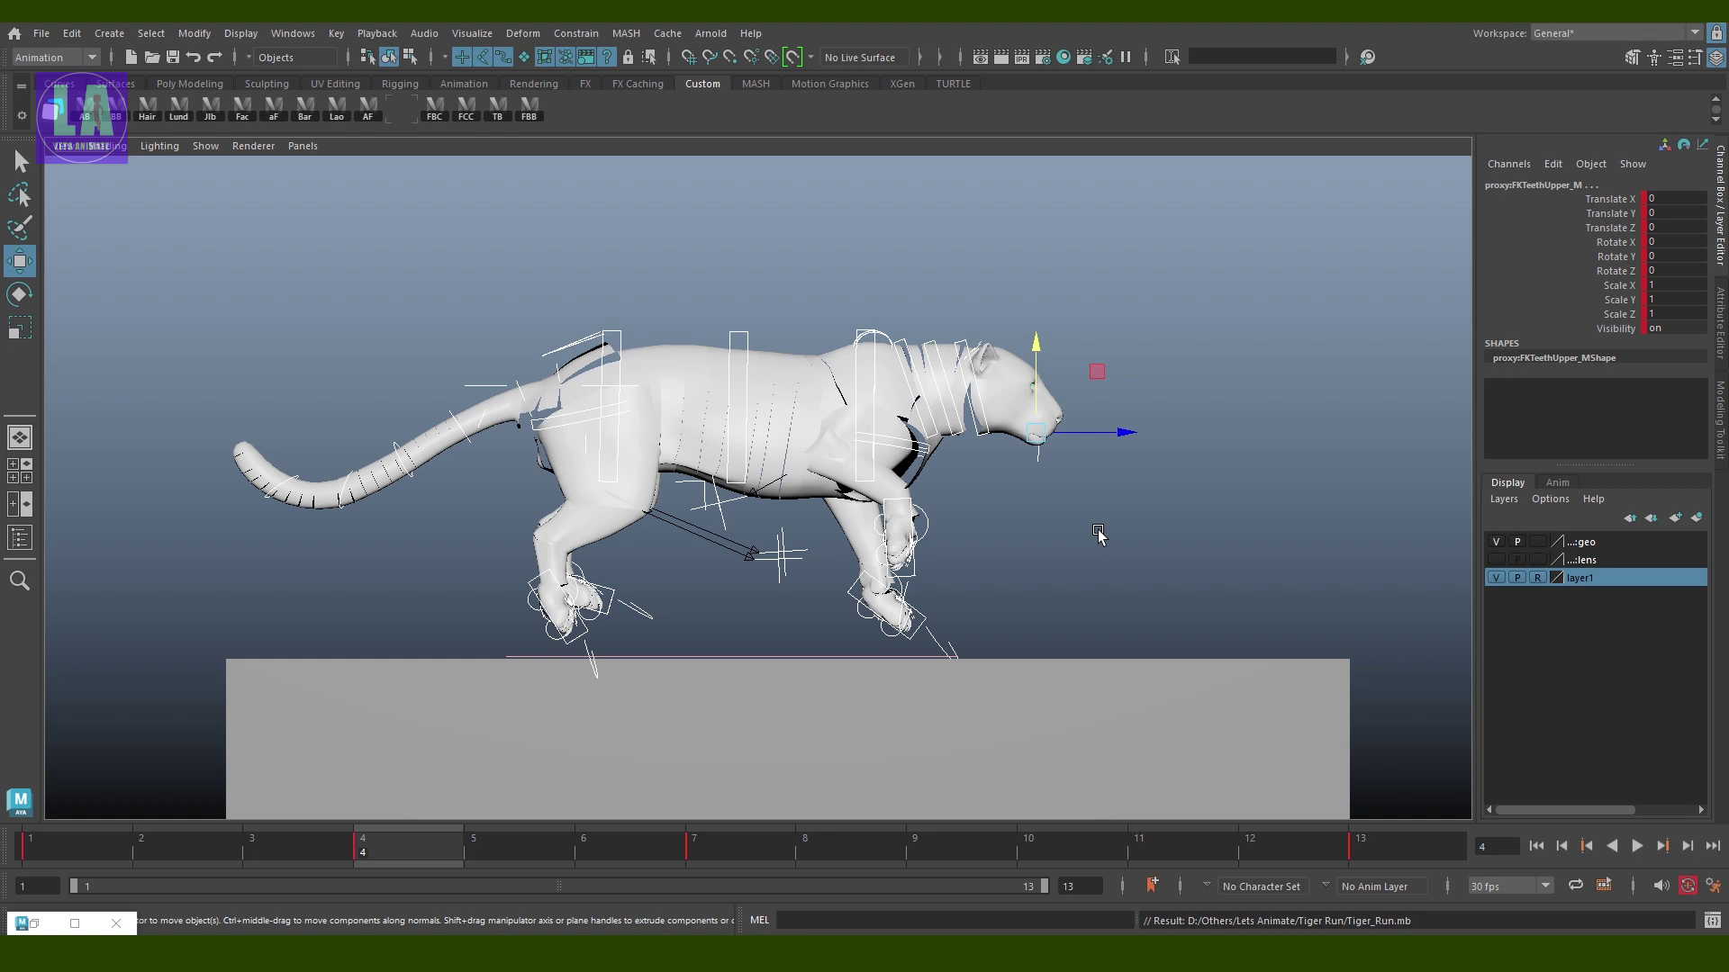
Check the reference drawings, then raise the tiger's body with the lower spine control
key(alt+Tab)
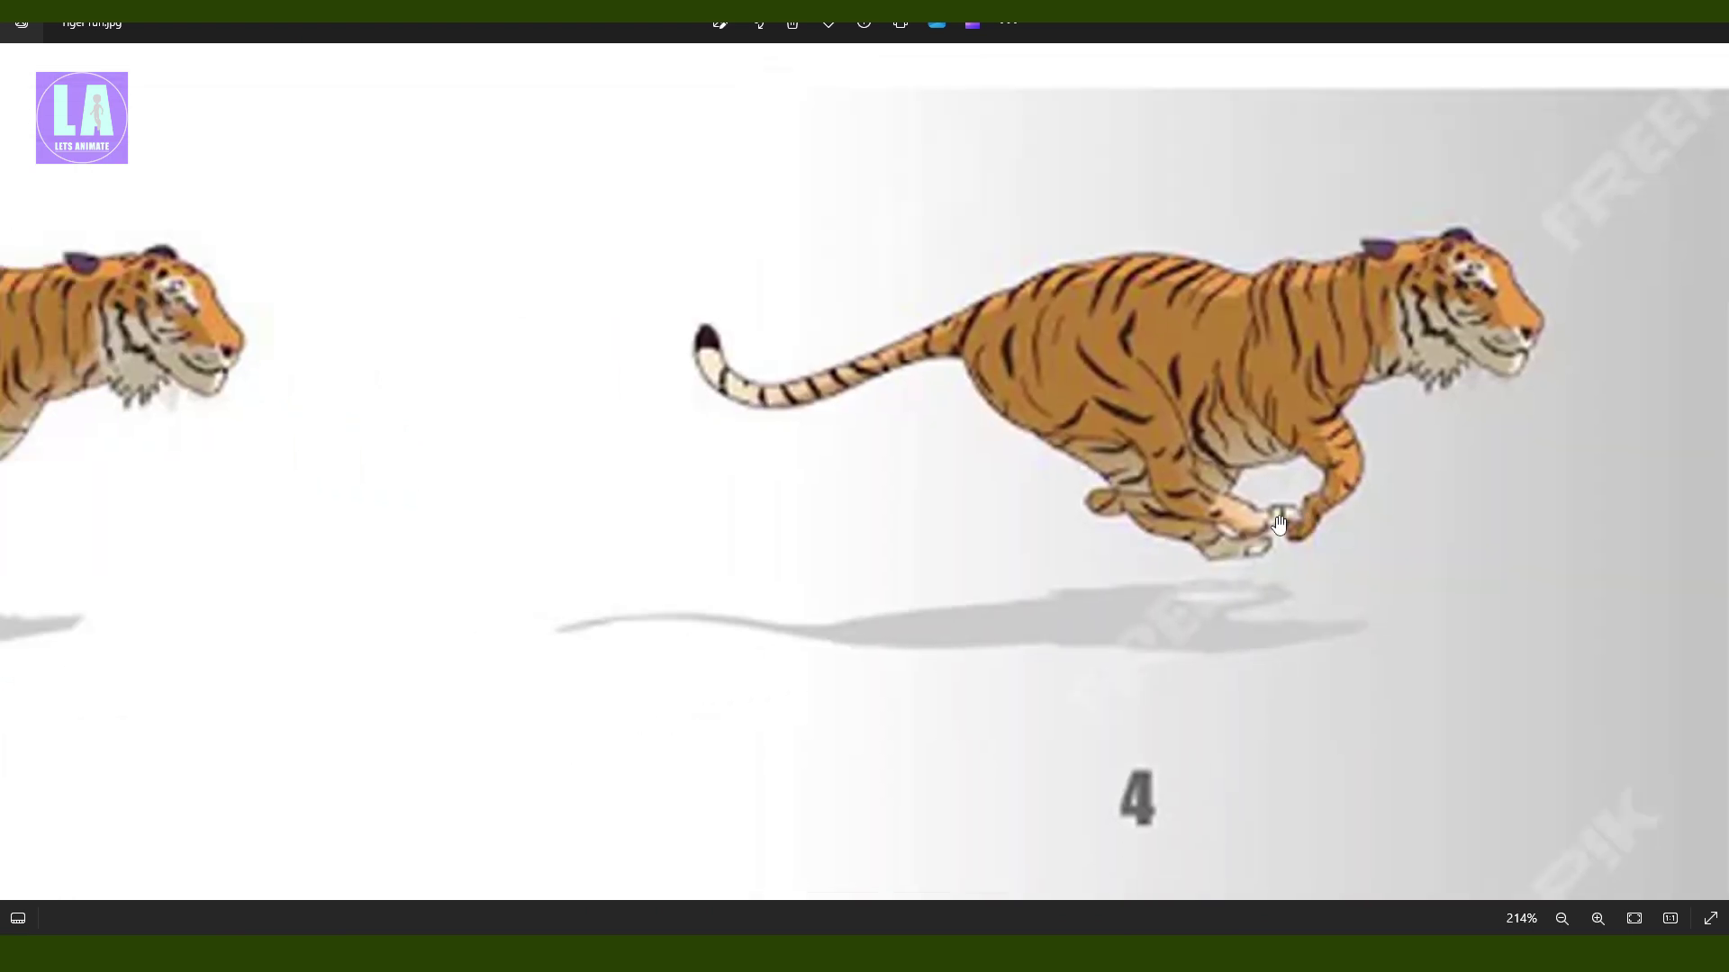
scroll(1408, 501, down, 3)
scroll(1408, 501, down, 2)
scroll(1086, 801, down, 1)
key(alt+Tab)
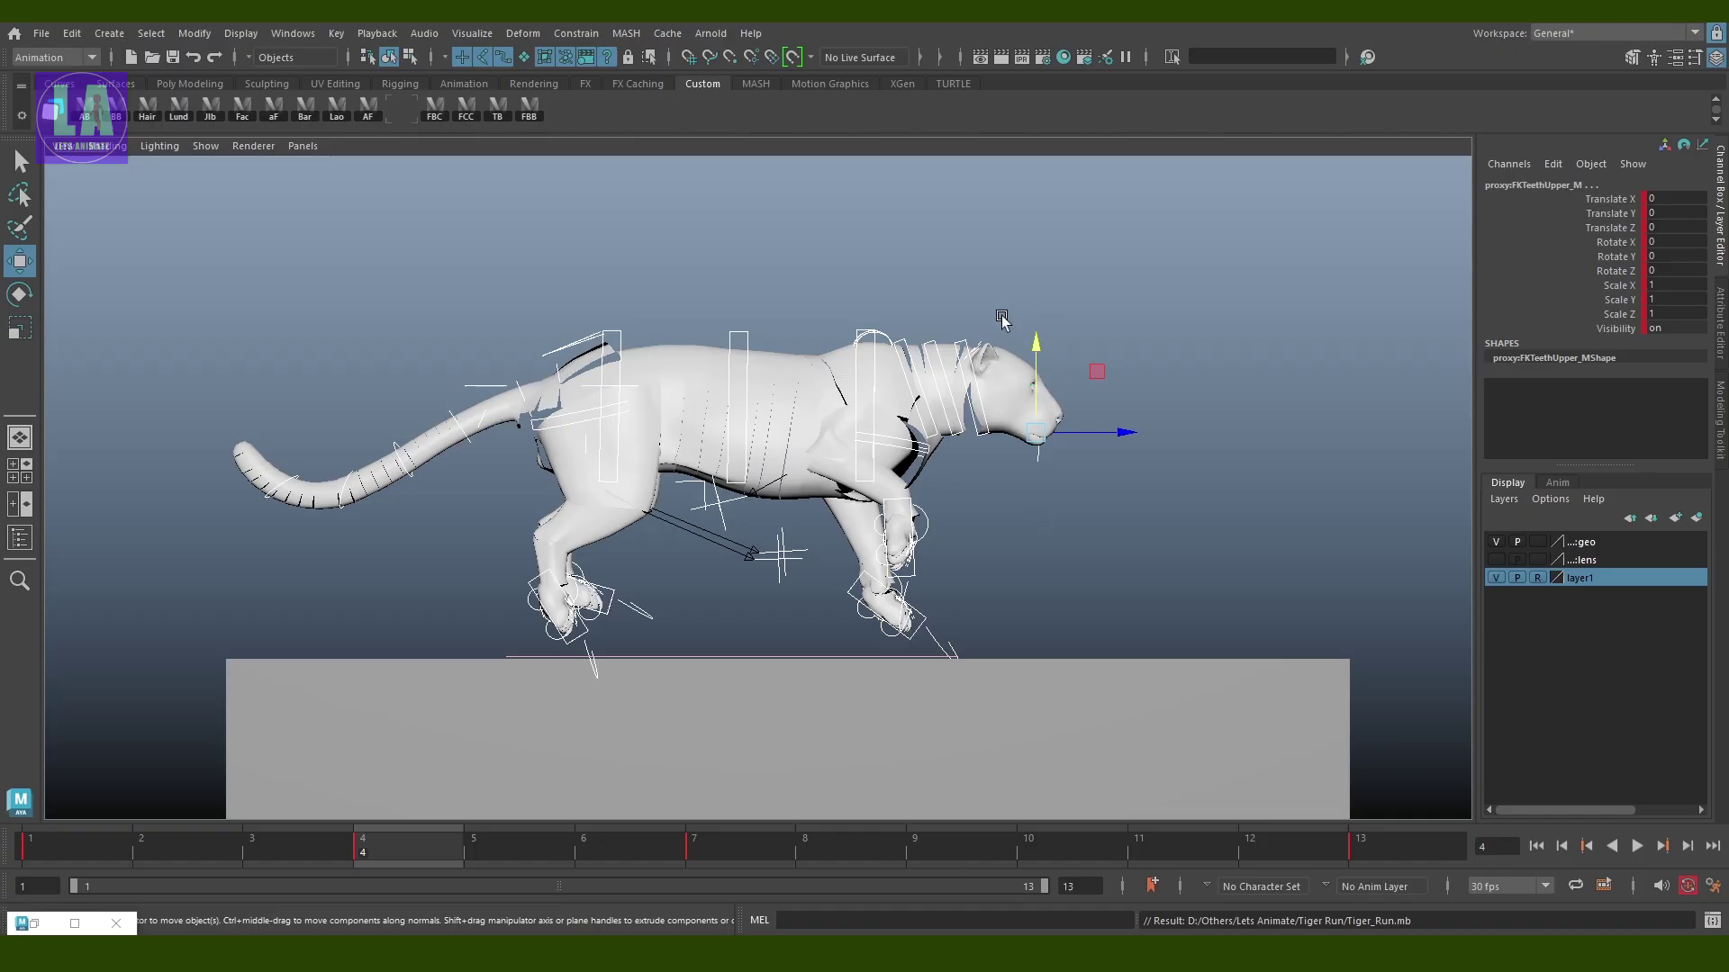
click(609, 335)
key(w)
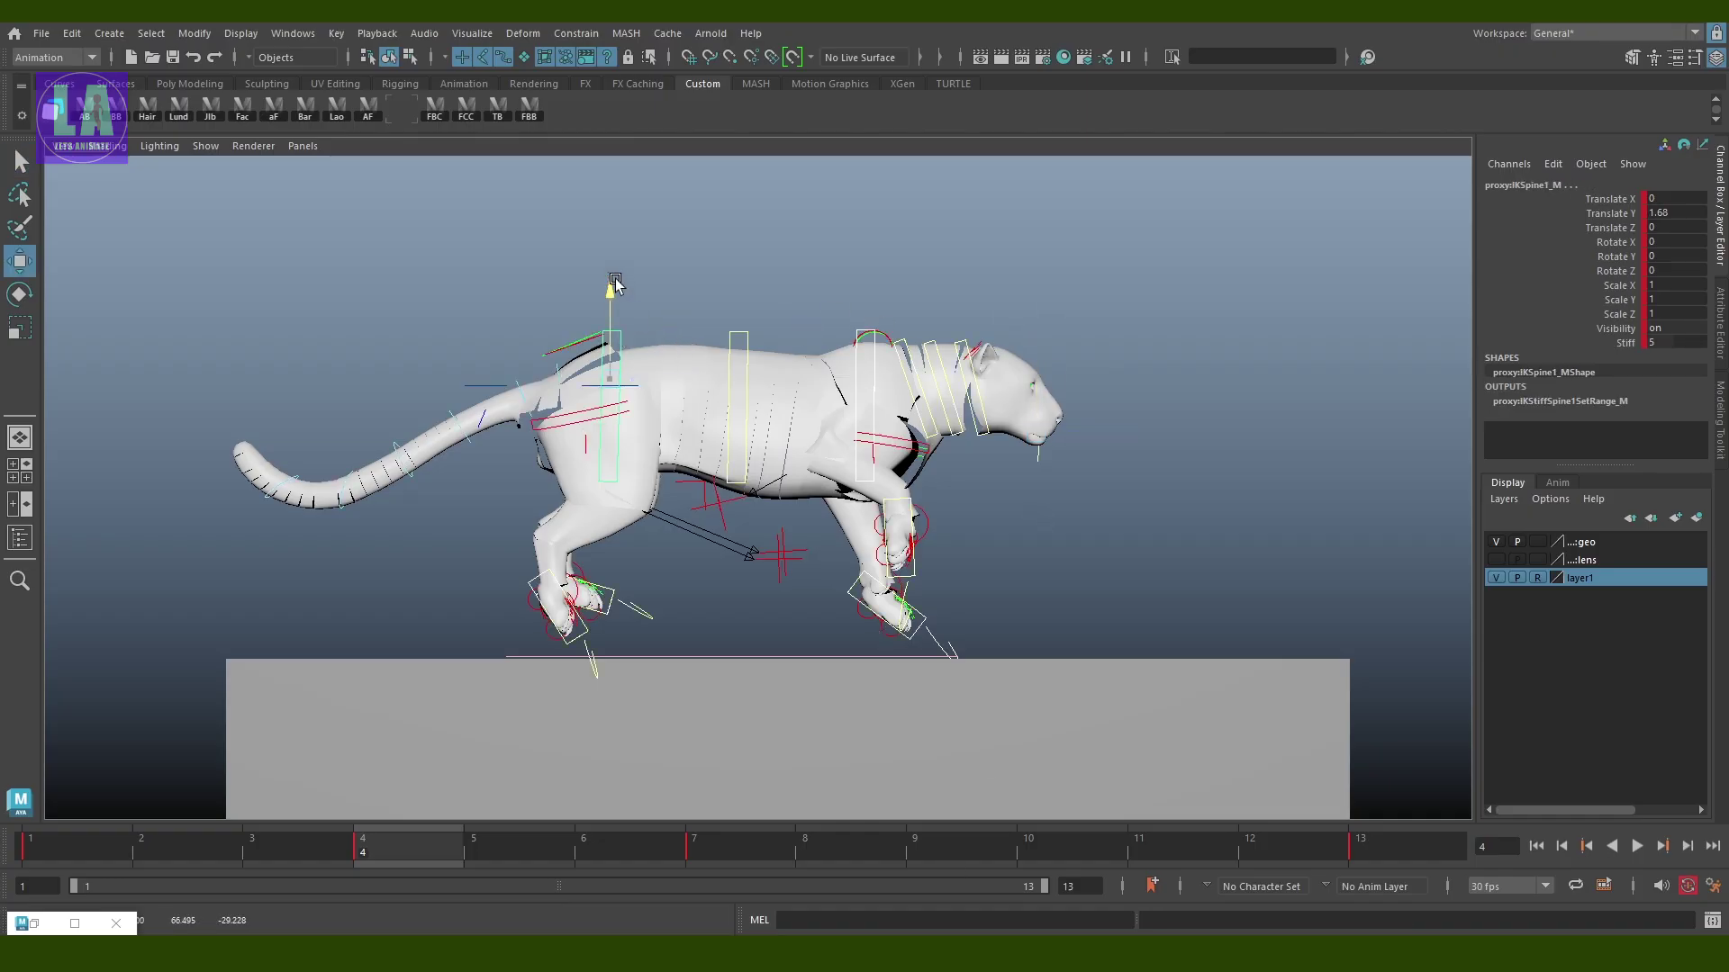
drag(614, 288, 615, 270)
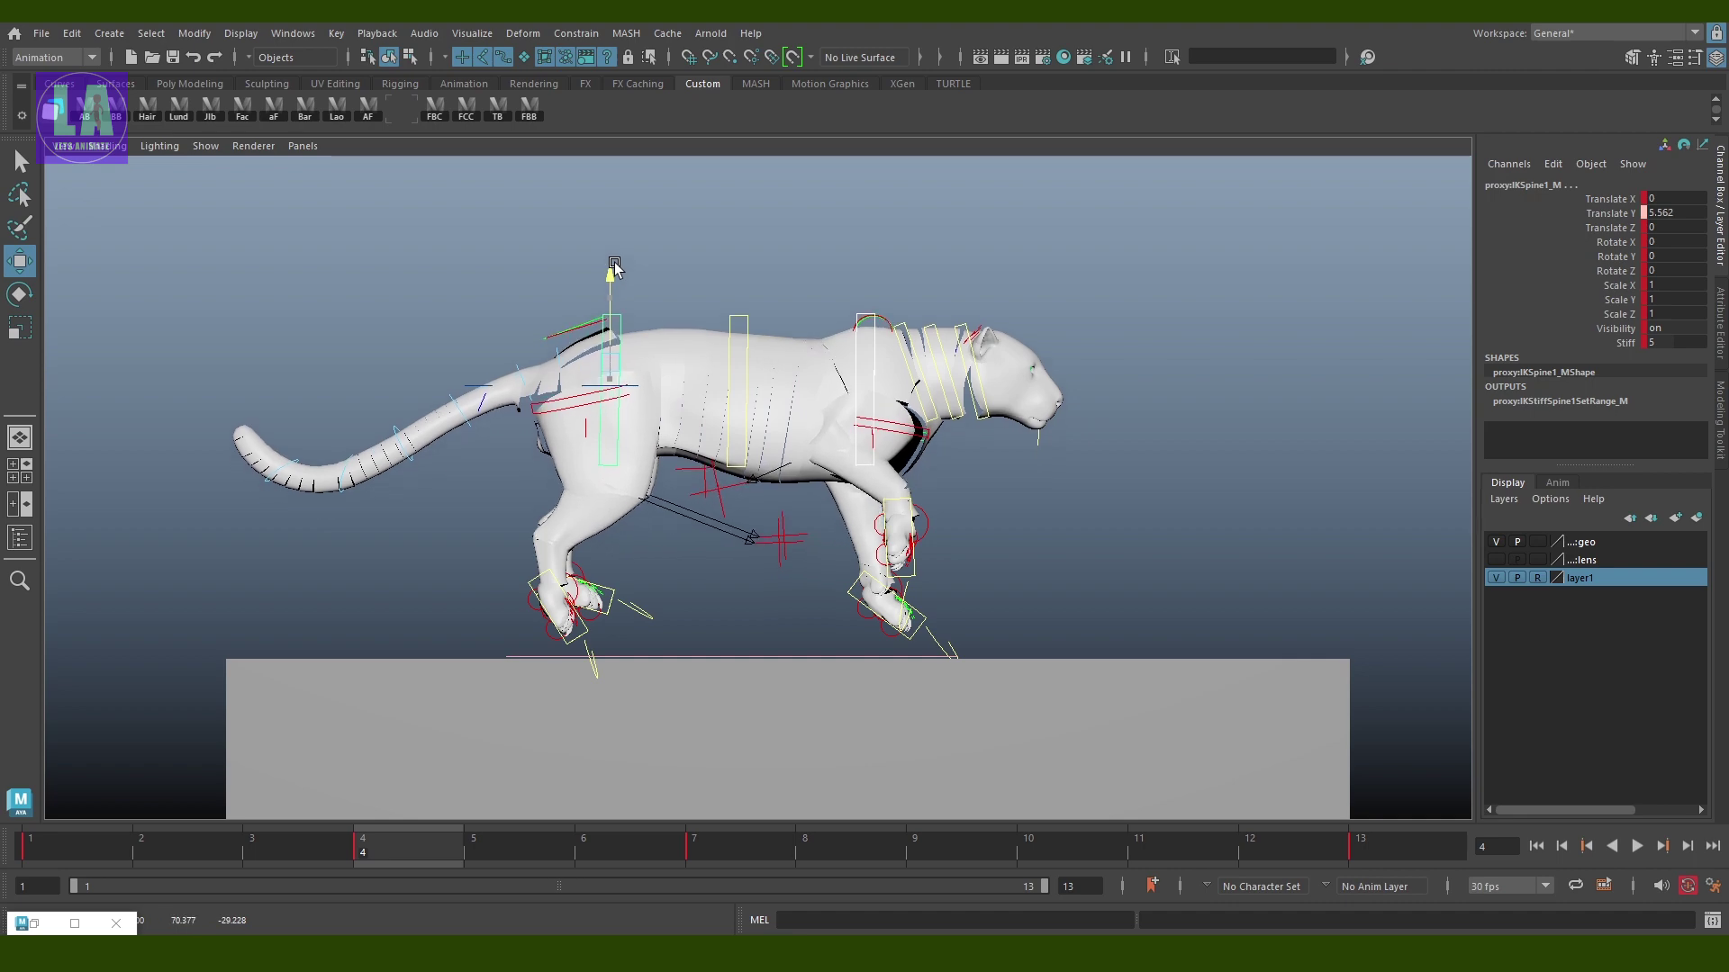
click(614, 270)
Compare against the frame 3 and 4 drawings and reposition the front foot control
key(alt+Tab)
key(alt+Tab)
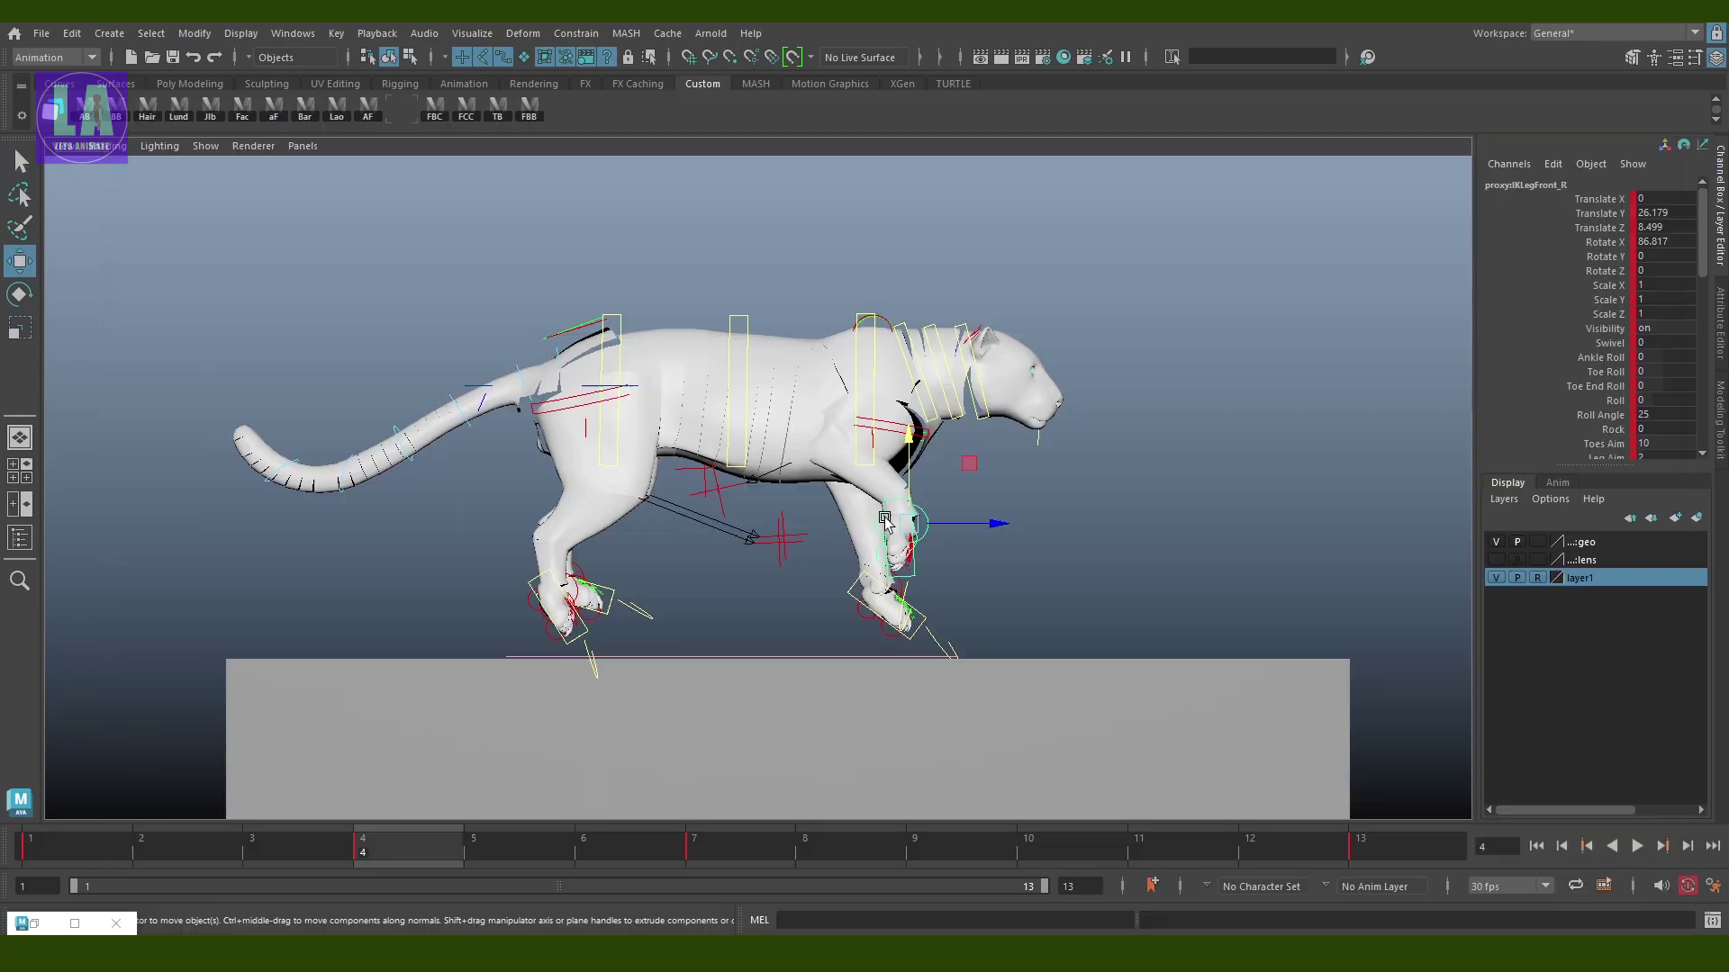
mouse_move(981, 524)
mouse_down()
mouse_move(957, 545)
mouse_move(972, 538)
mouse_up()
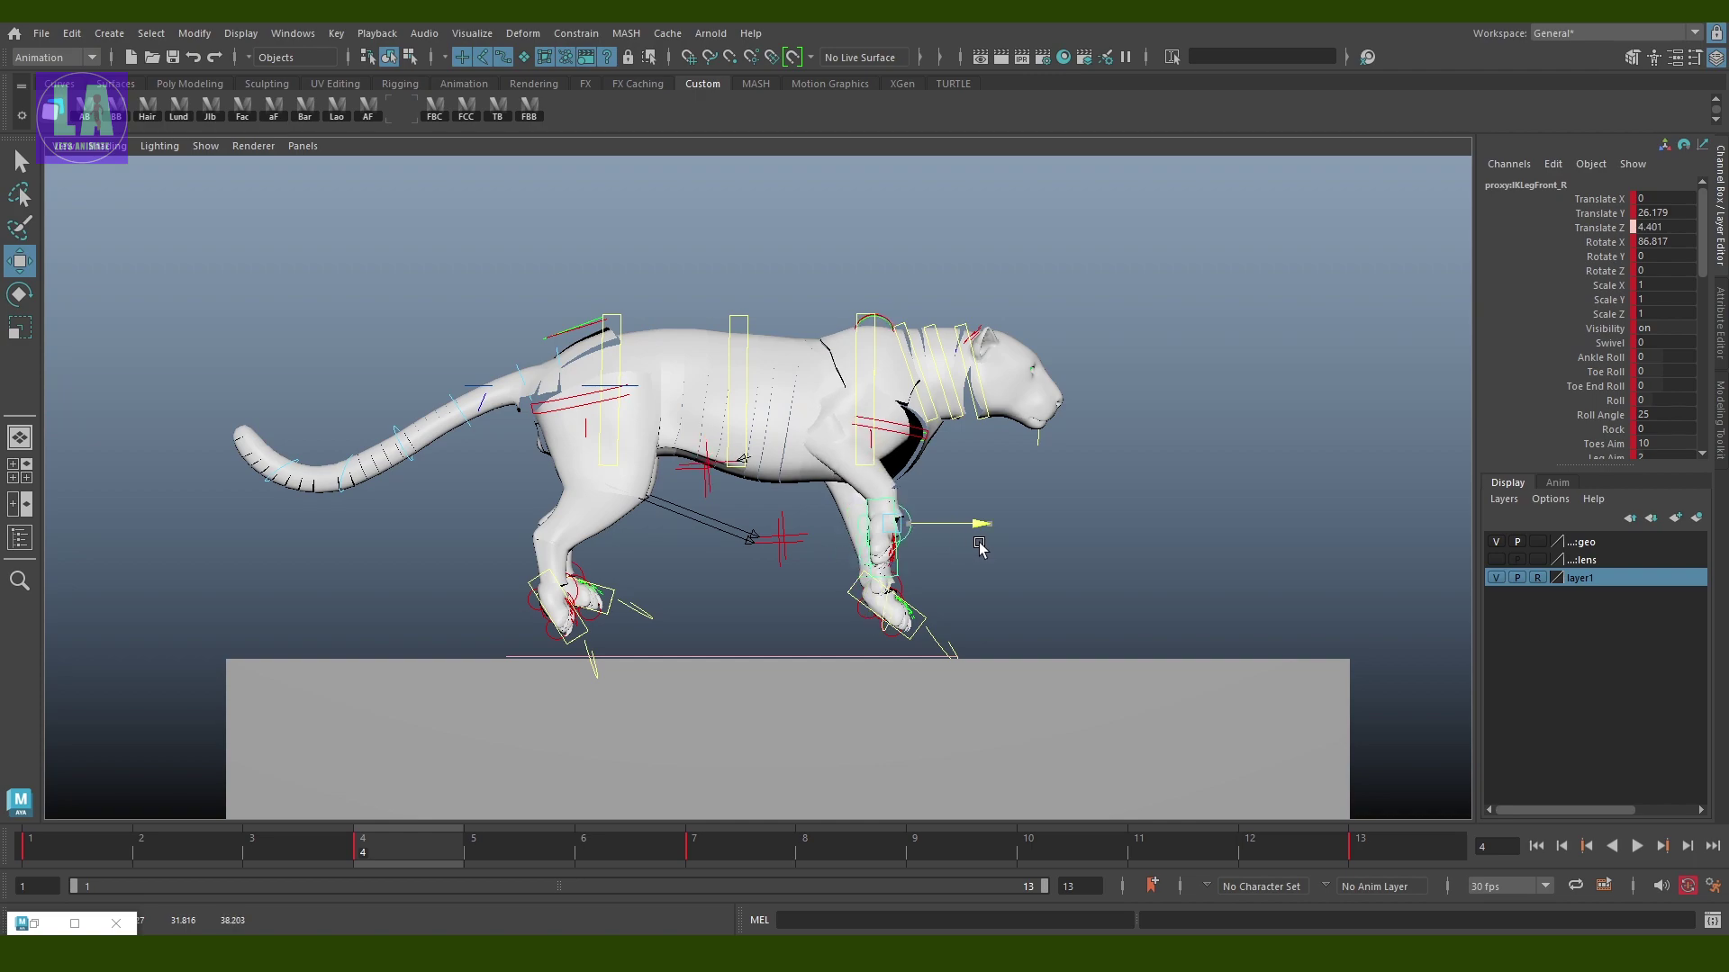
key(s)
key(q)
key(alt+Tab)
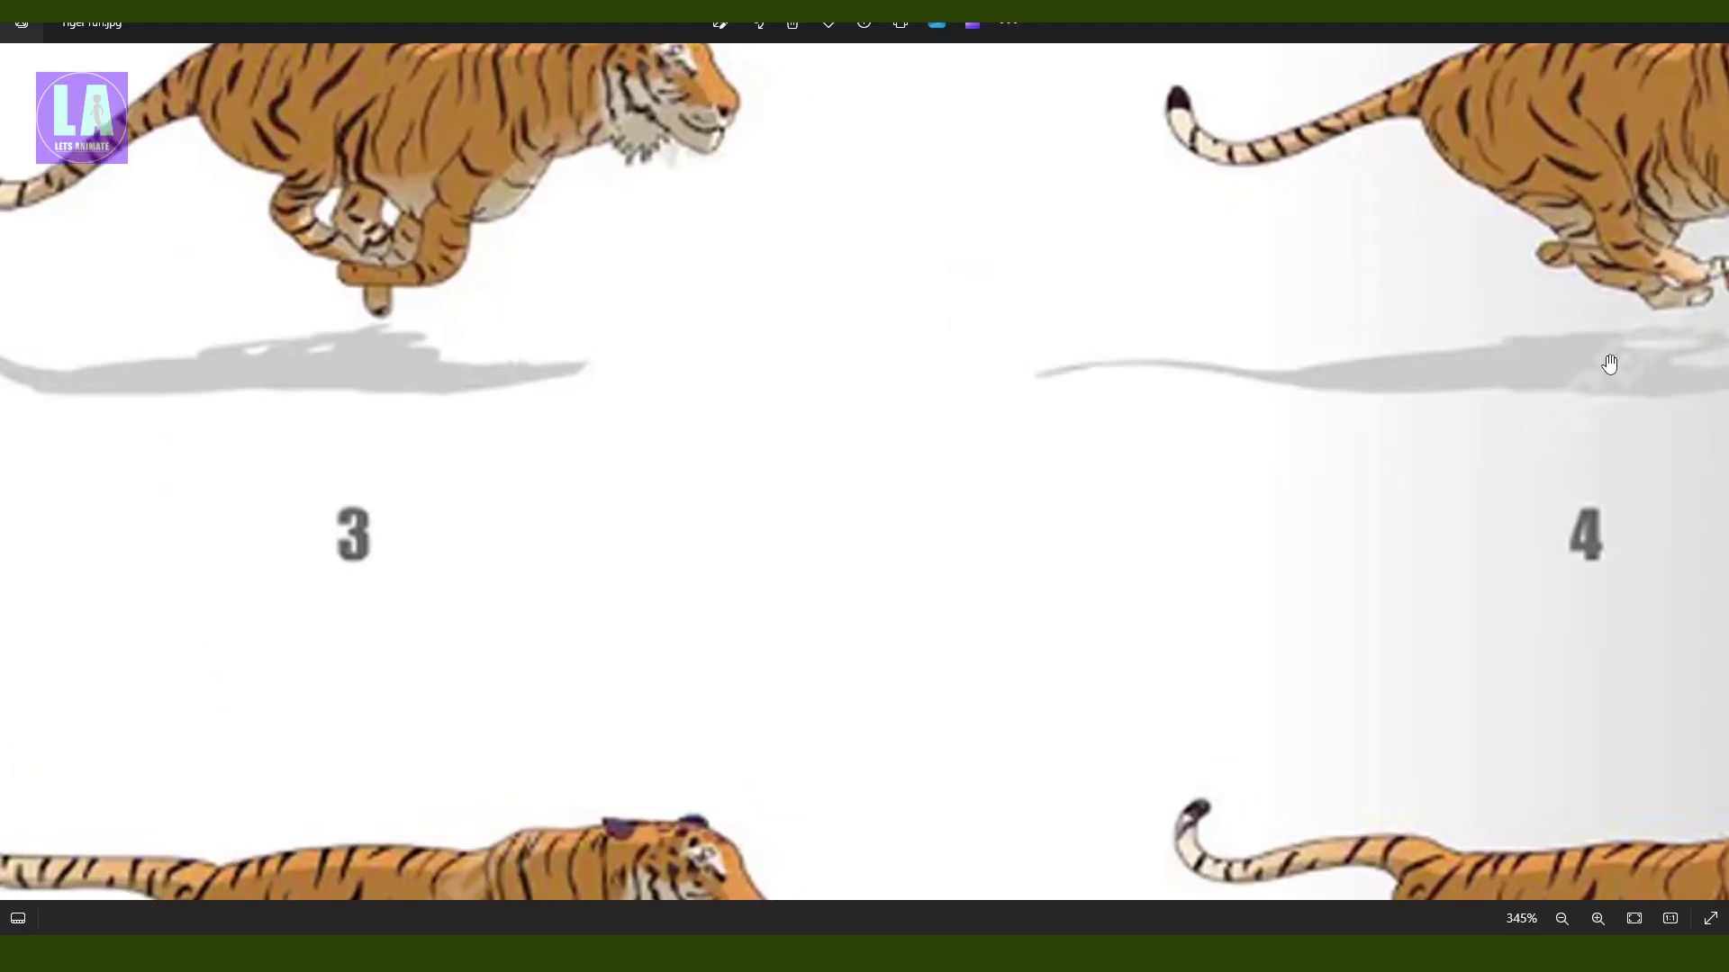
scroll(922, 656, up, 3)
key(alt+Tab)
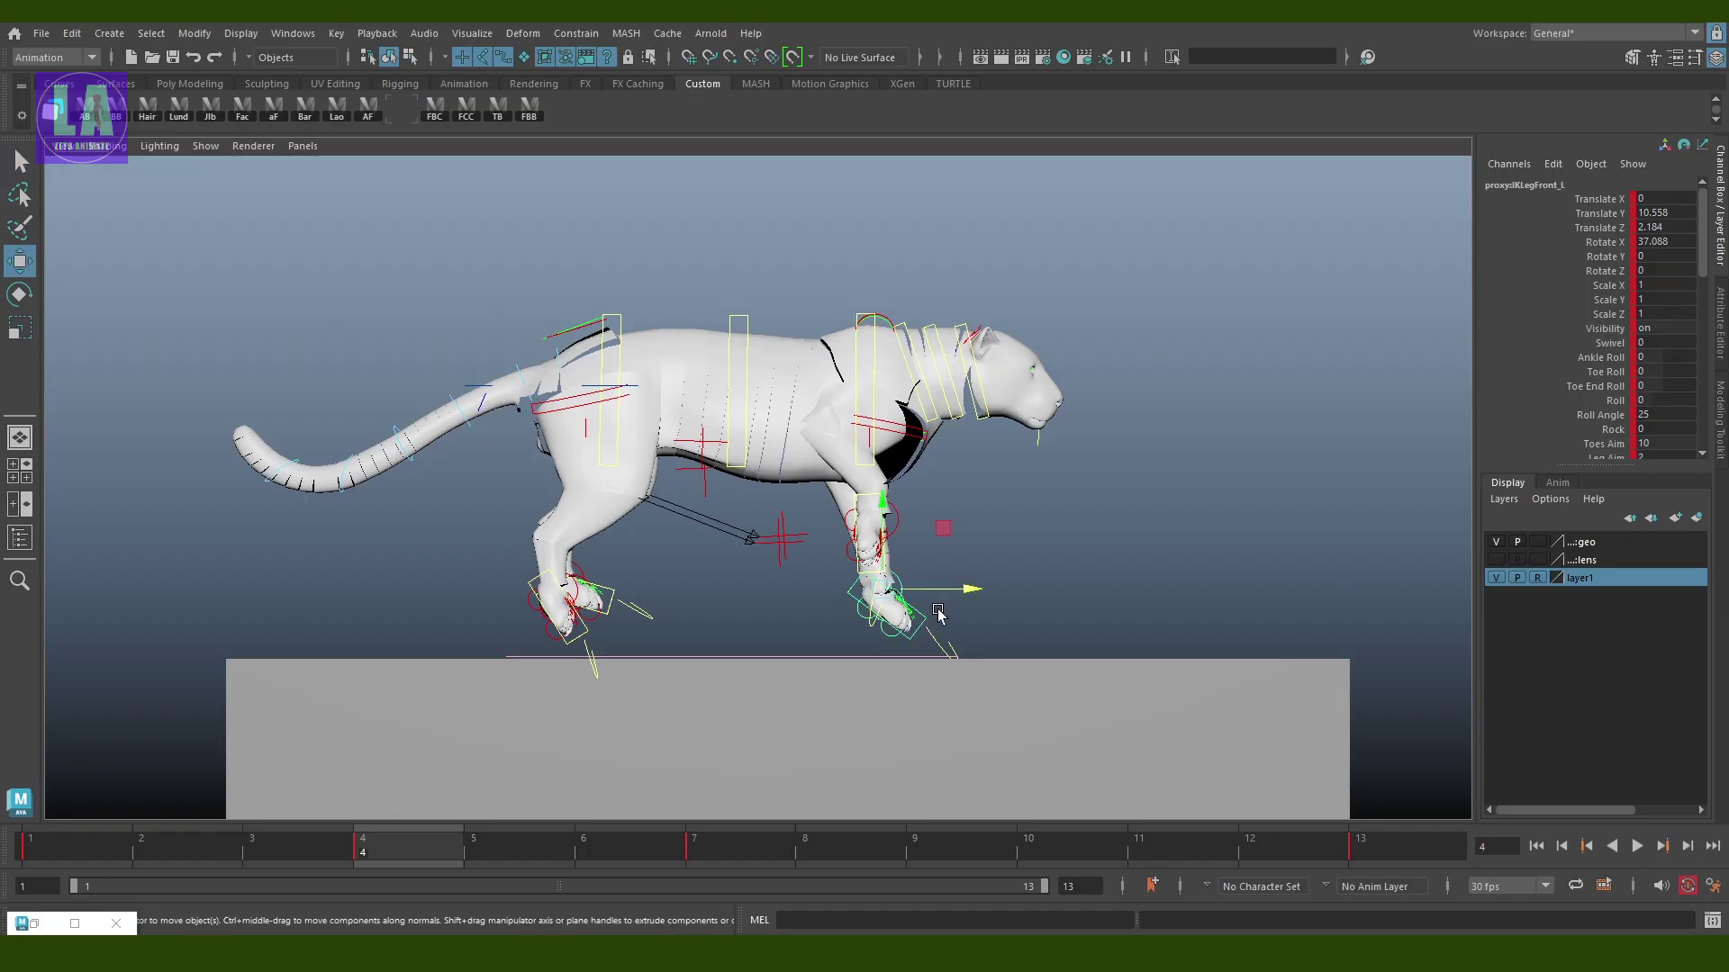
Lift the left front paw up and forward to Translate Y 20.822, tucked under the chest
key(e)
key(w)
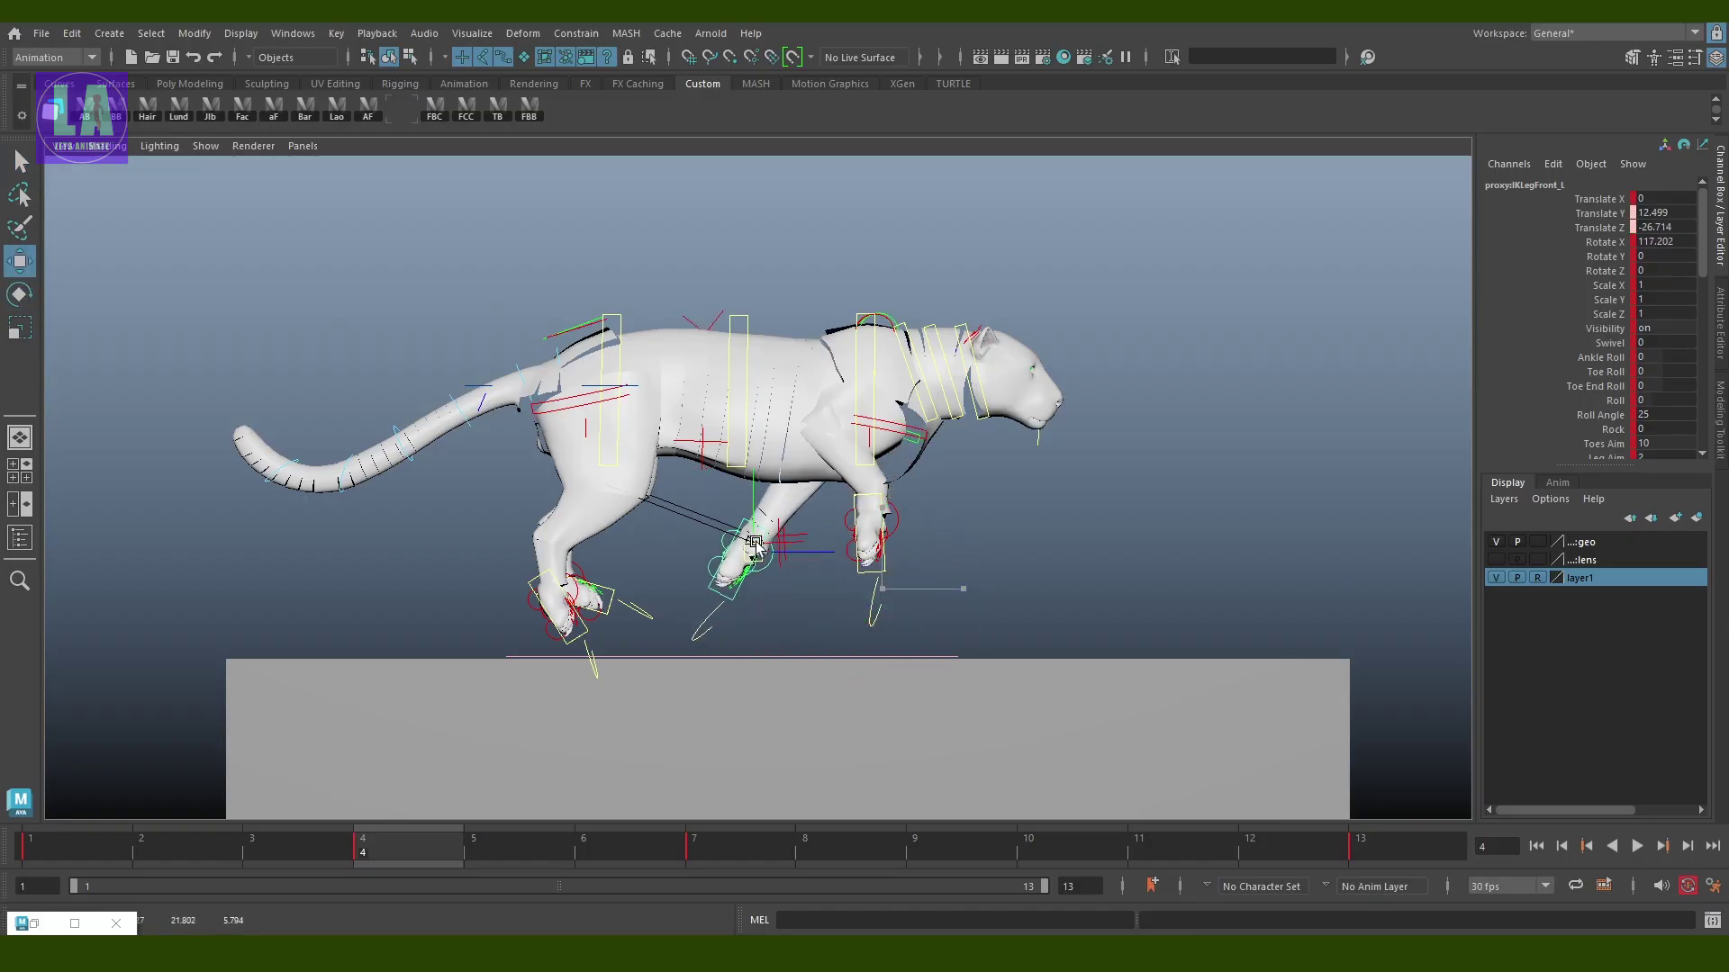
drag(878, 641, 815, 536)
key(space)
mouse_move(816, 624)
mouse_down()
mouse_move(758, 600)
mouse_move(792, 586)
mouse_move(773, 531)
mouse_up()
key(e)
key(w)
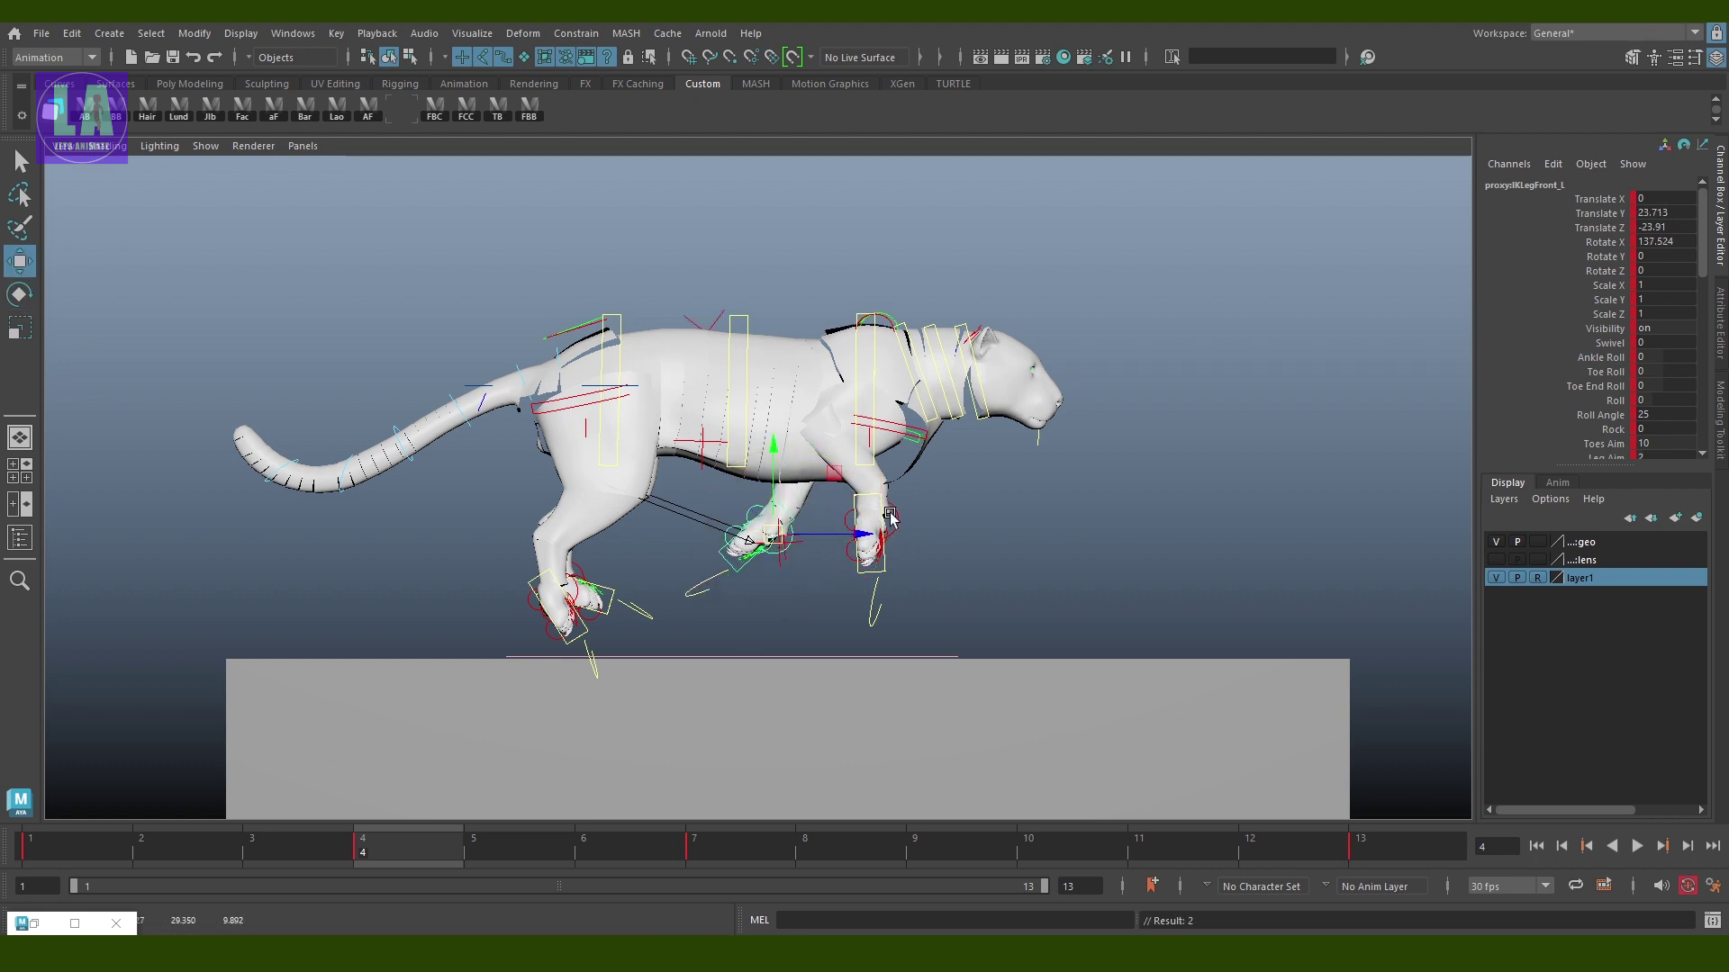
key(space)
drag(891, 514, 974, 523)
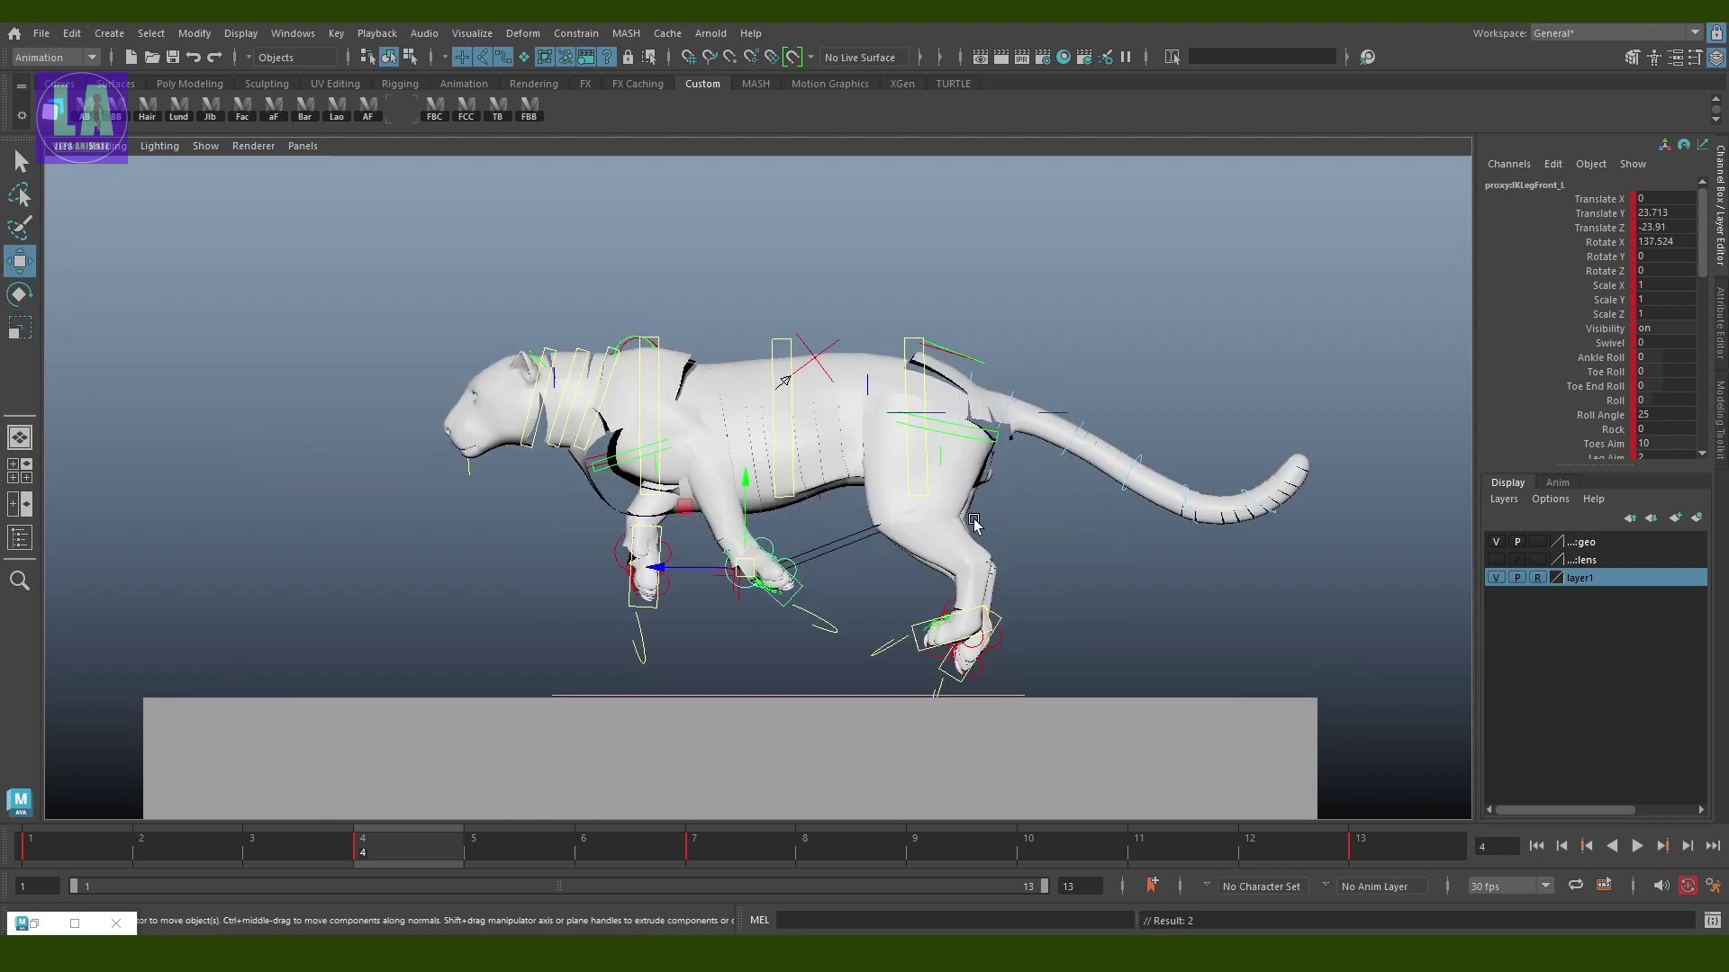
drag(747, 572, 729, 587)
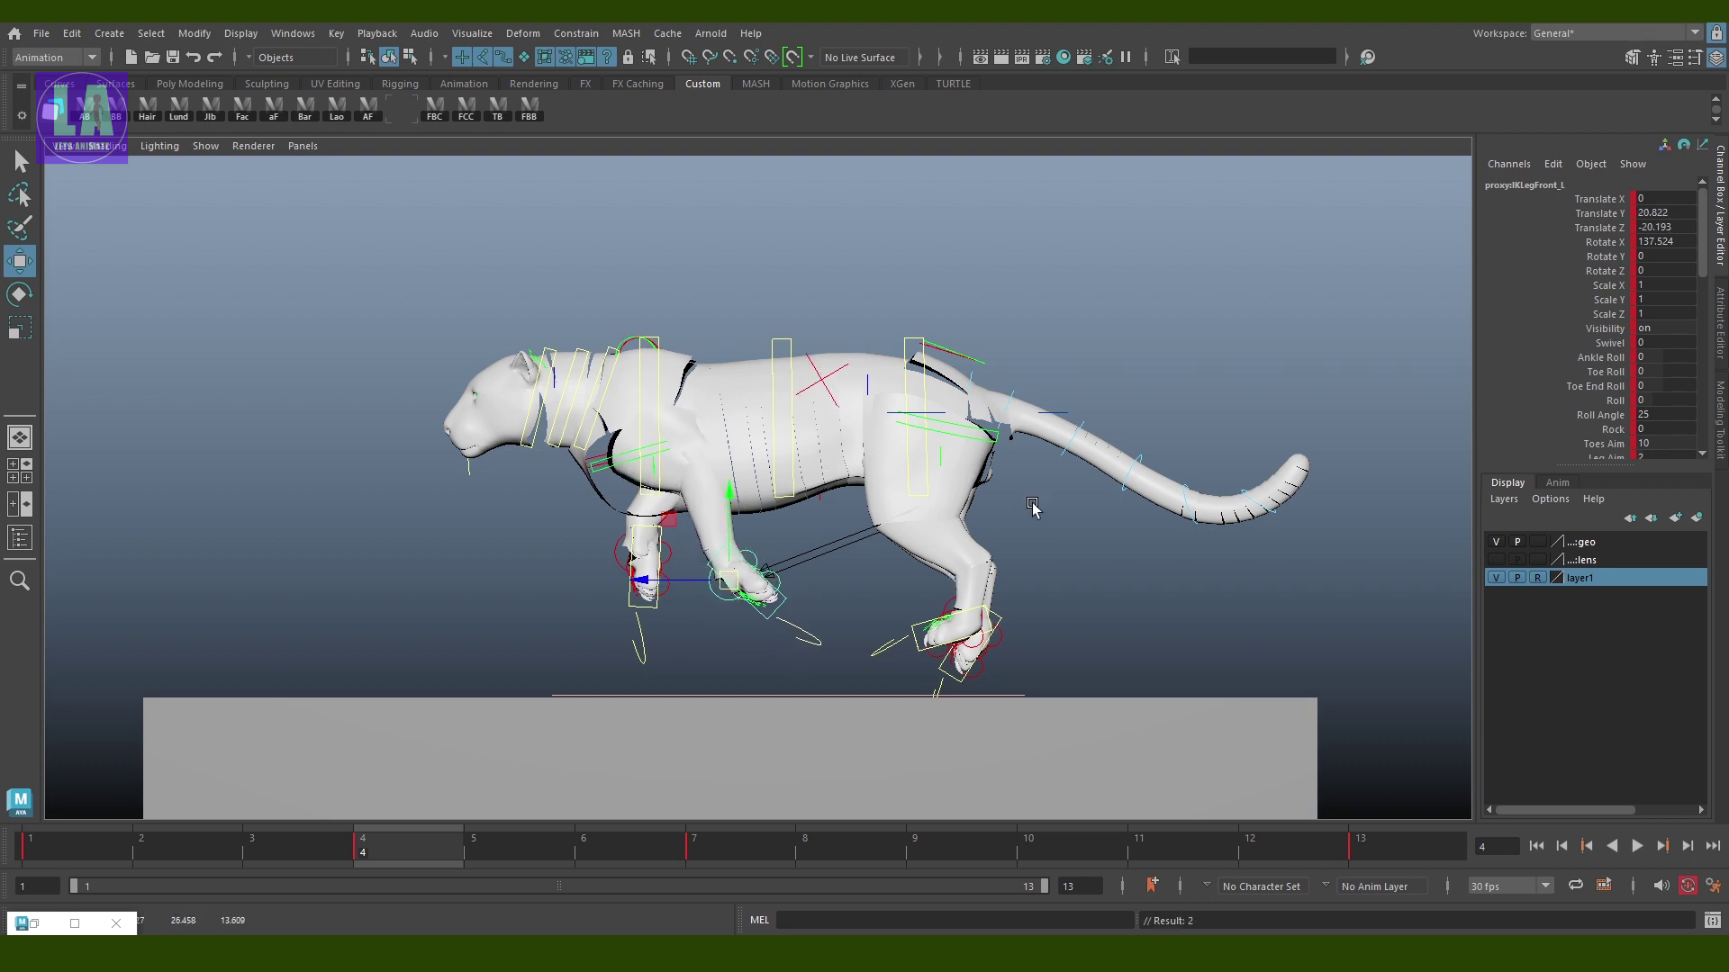
View the tiger from the opposite side
key(space)
drag(1033, 507, 968, 481)
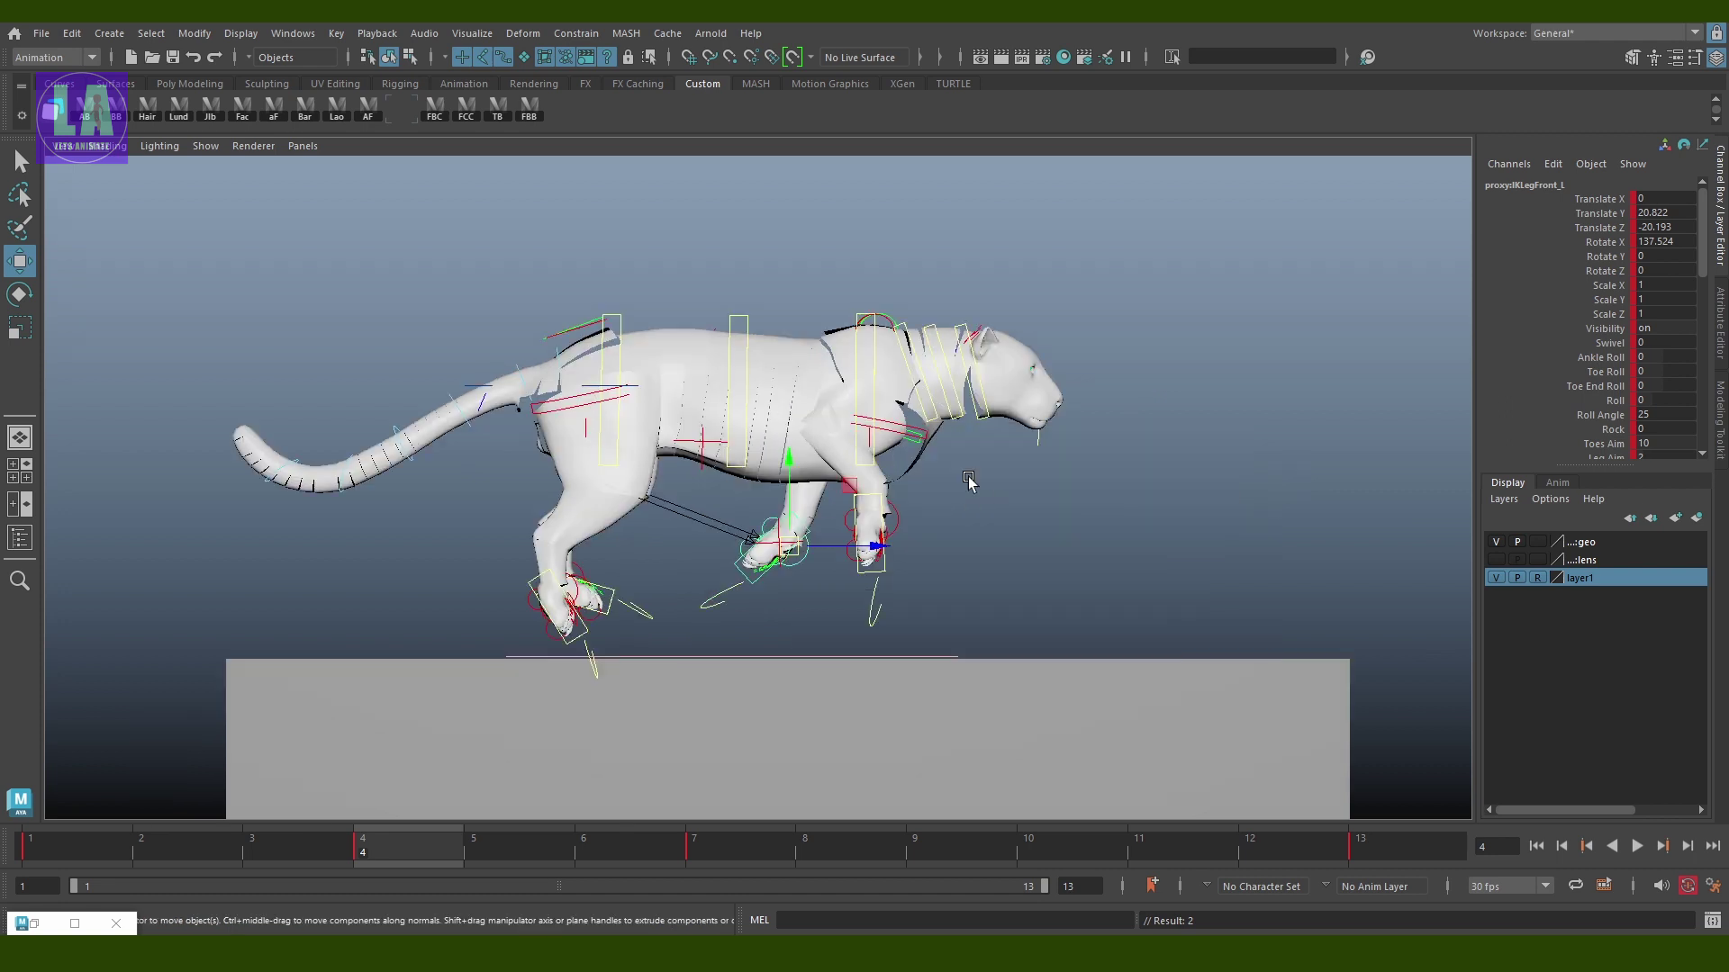
scroll(642, 590, up, 2)
Shift the hips sideways and tilt them using the lower spine control IKSpine1_M
key(e)
click(698, 310)
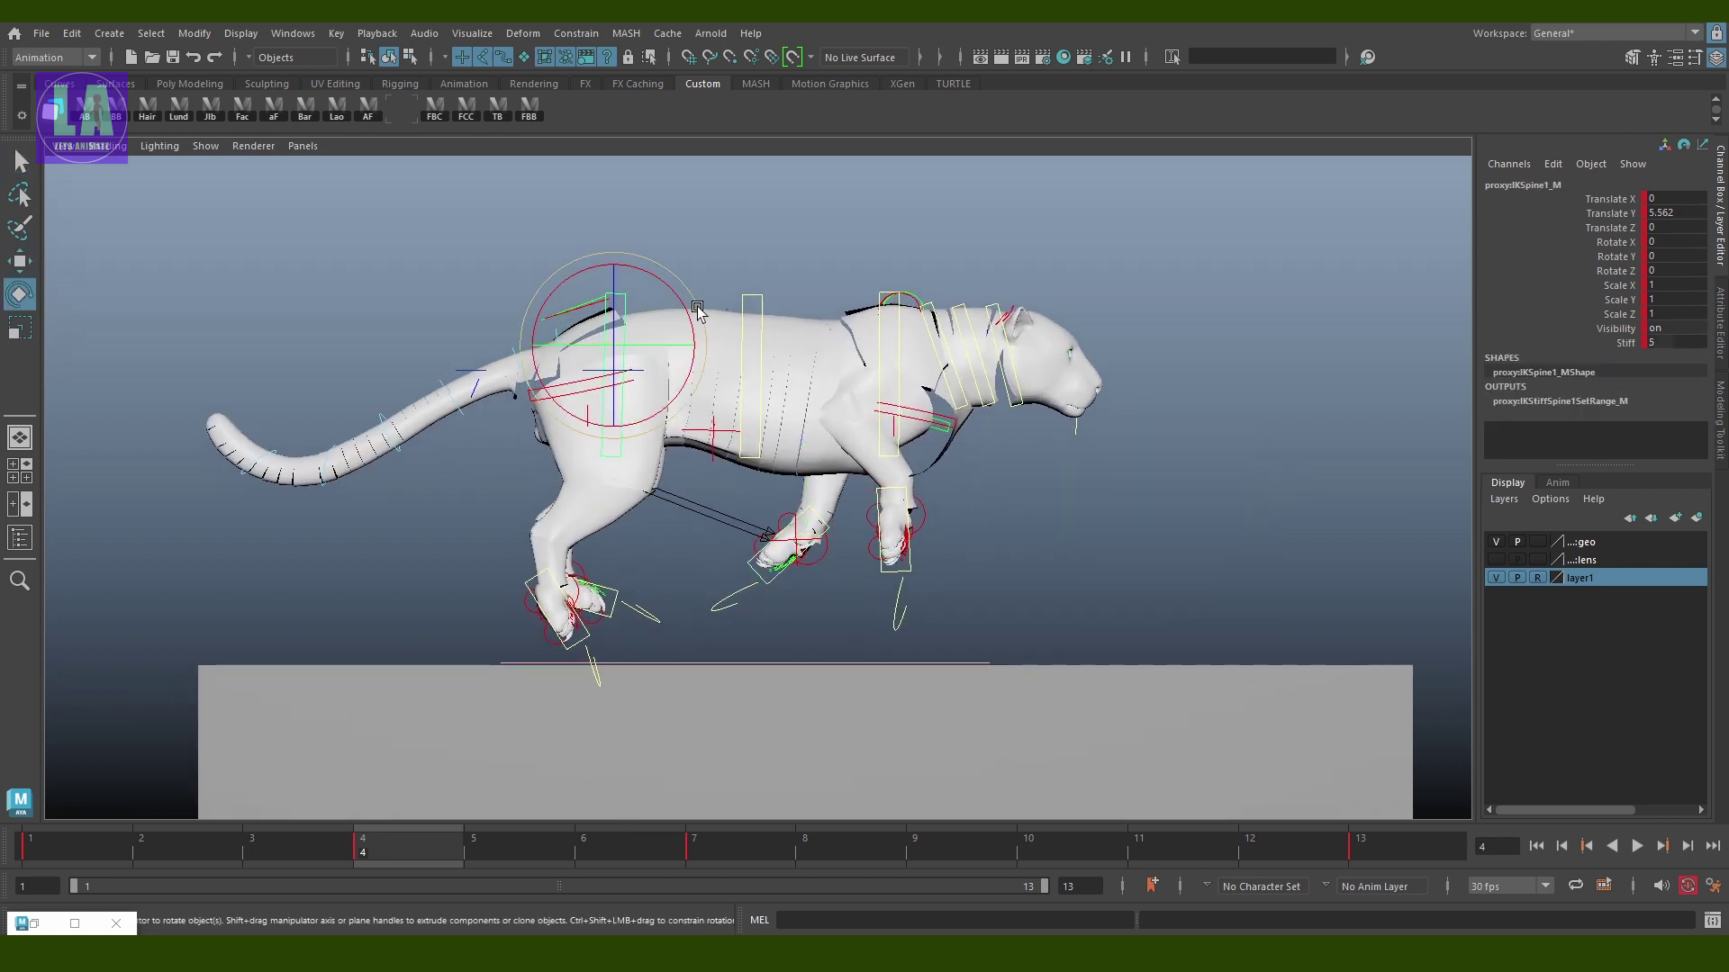
key(w)
middle_drag(701, 311, 712, 317)
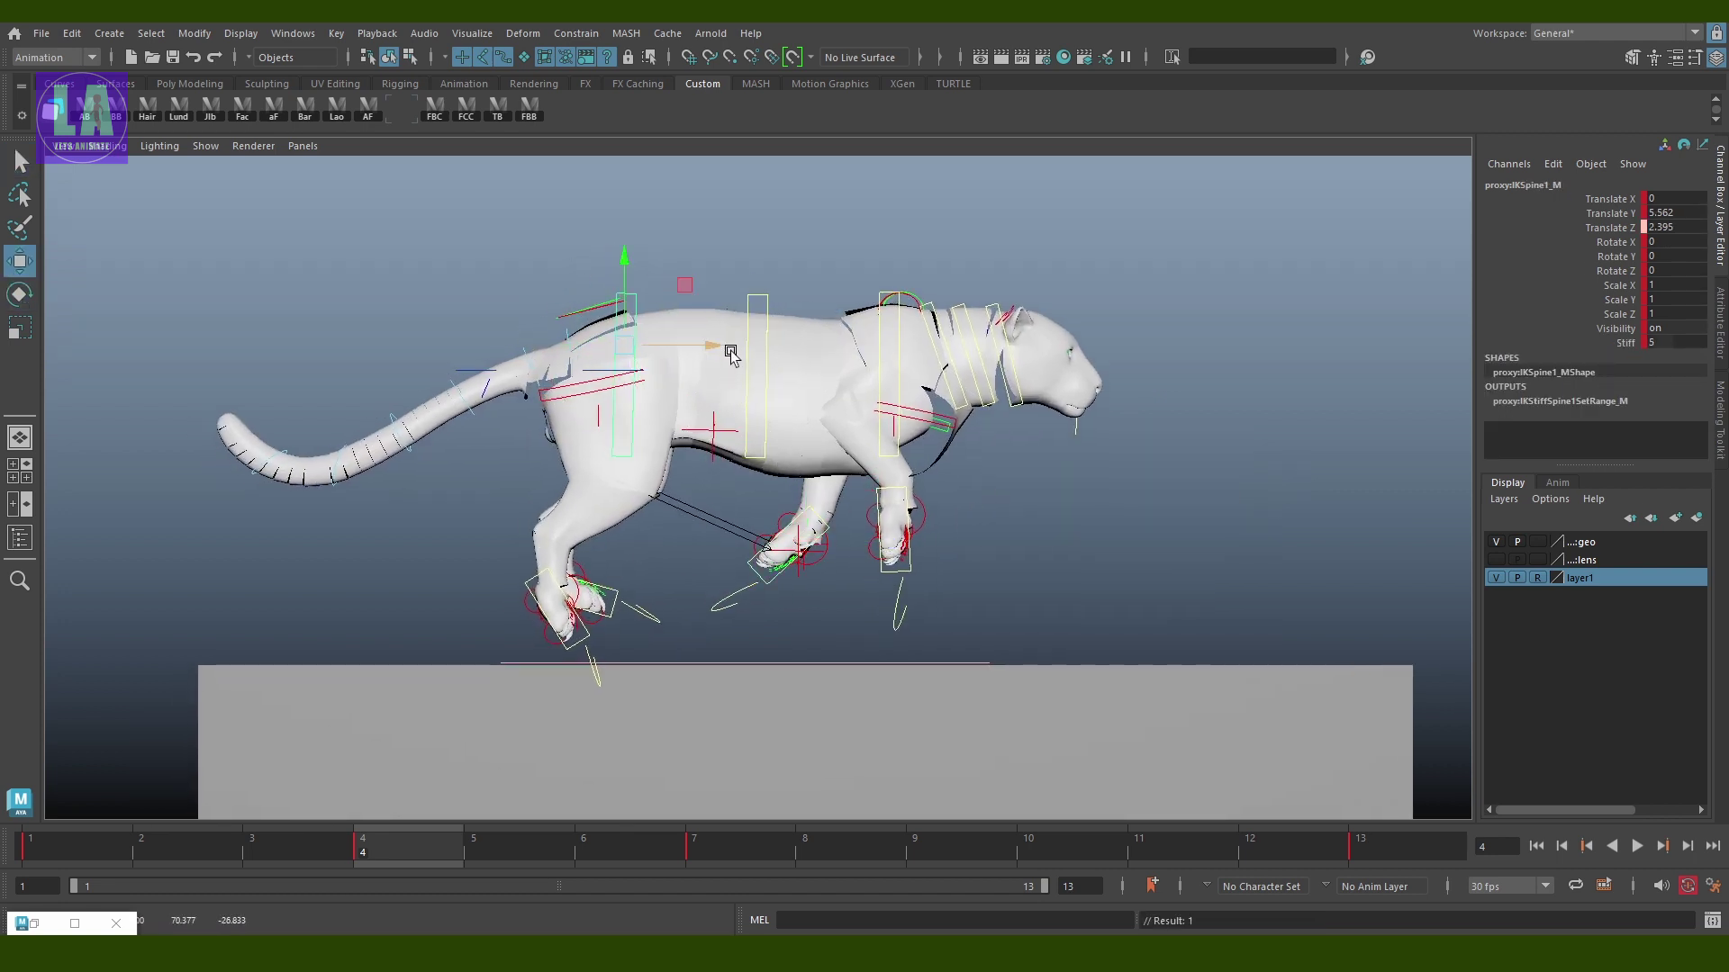
key(e)
key(q)
click(727, 298)
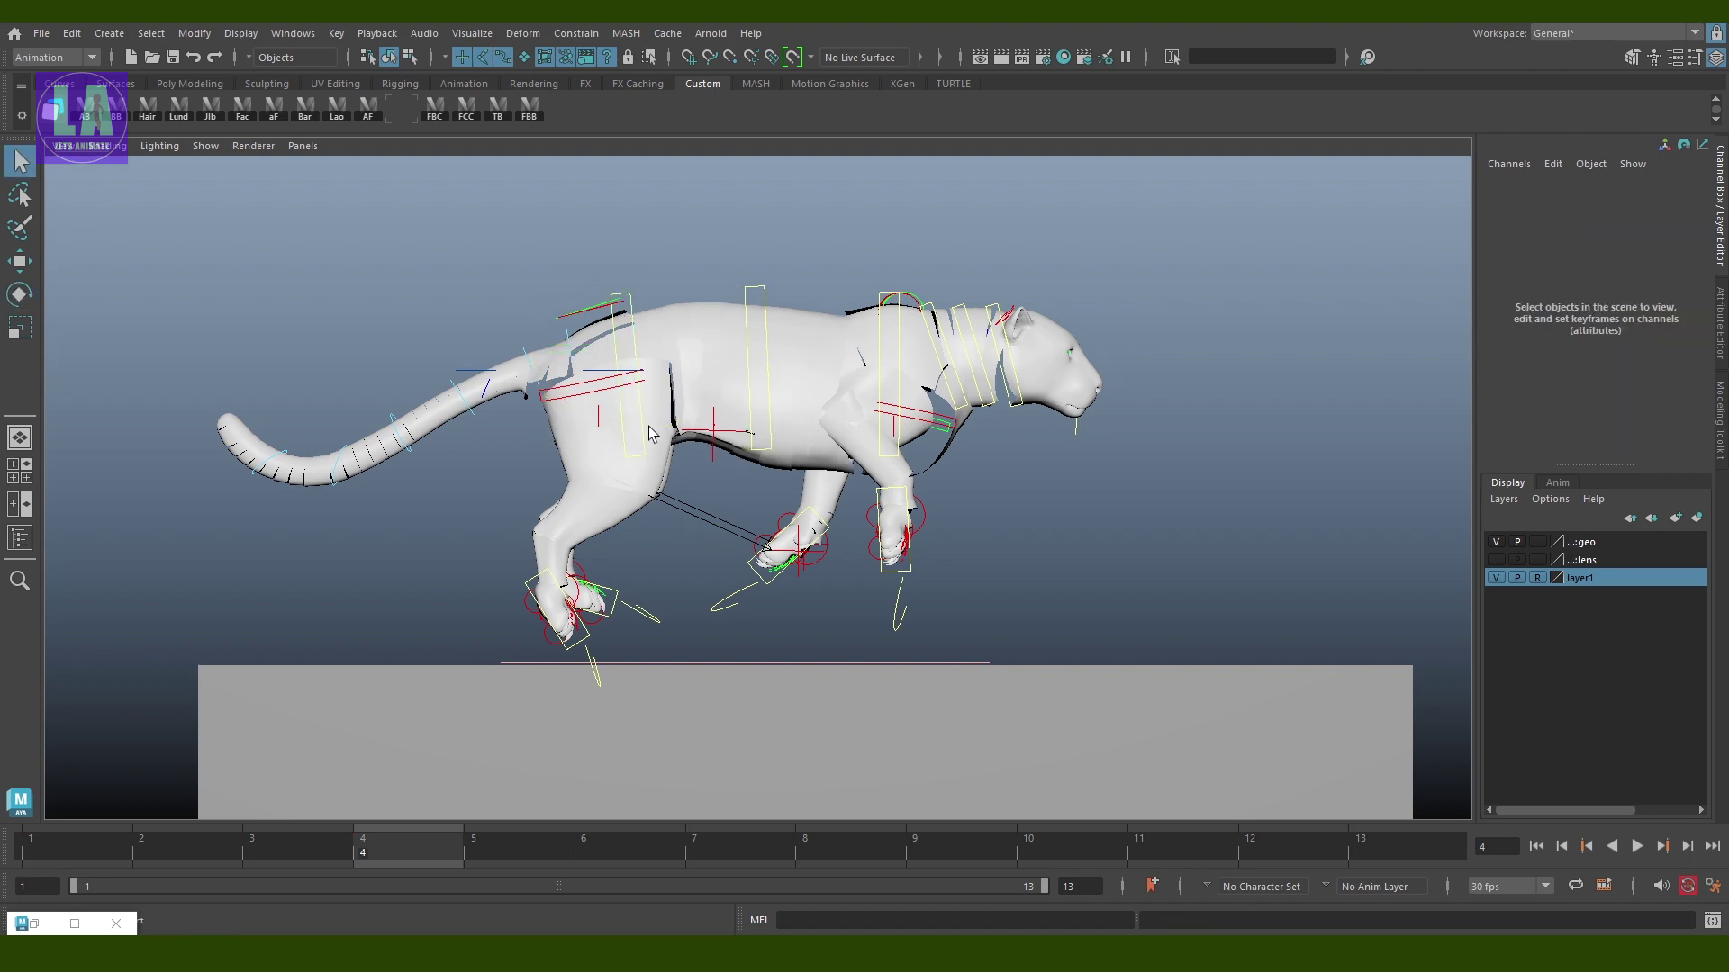
click(642, 425)
key(e)
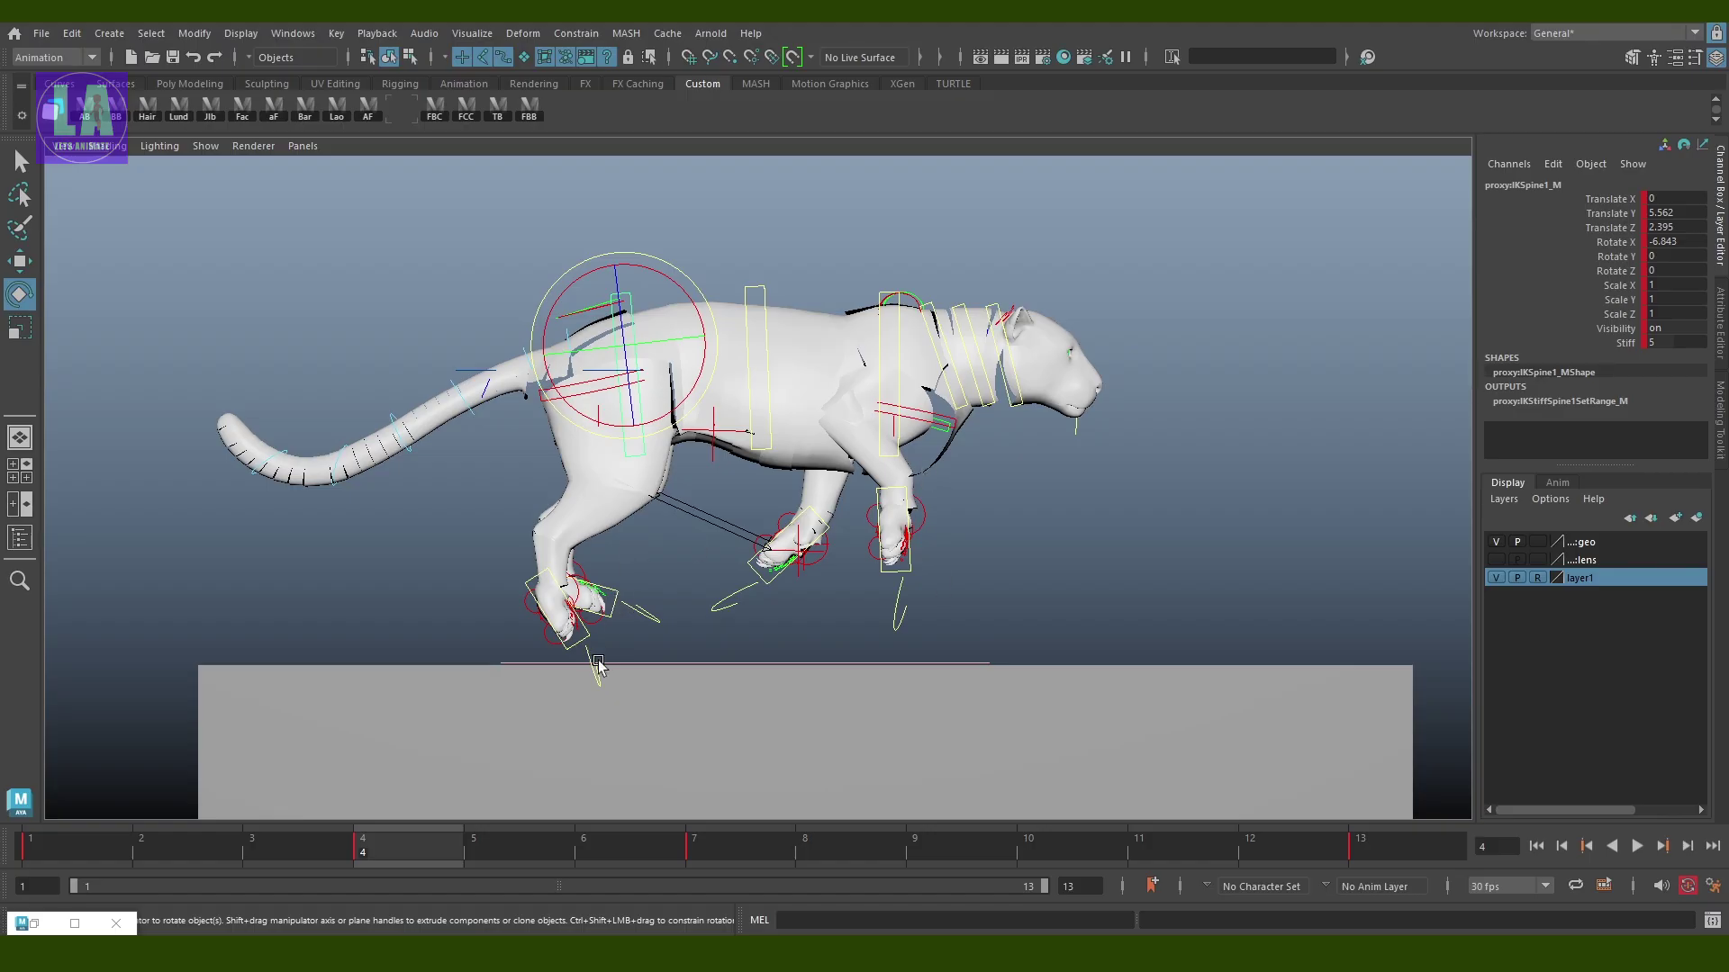
Raise the right hind foot up and forward under the belly, then select the left hind foot
click(569, 617)
mouse_move(576, 612)
mouse_down()
mouse_move(828, 519)
mouse_move(797, 504)
mouse_move(779, 532)
mouse_up()
key(w)
key(e)
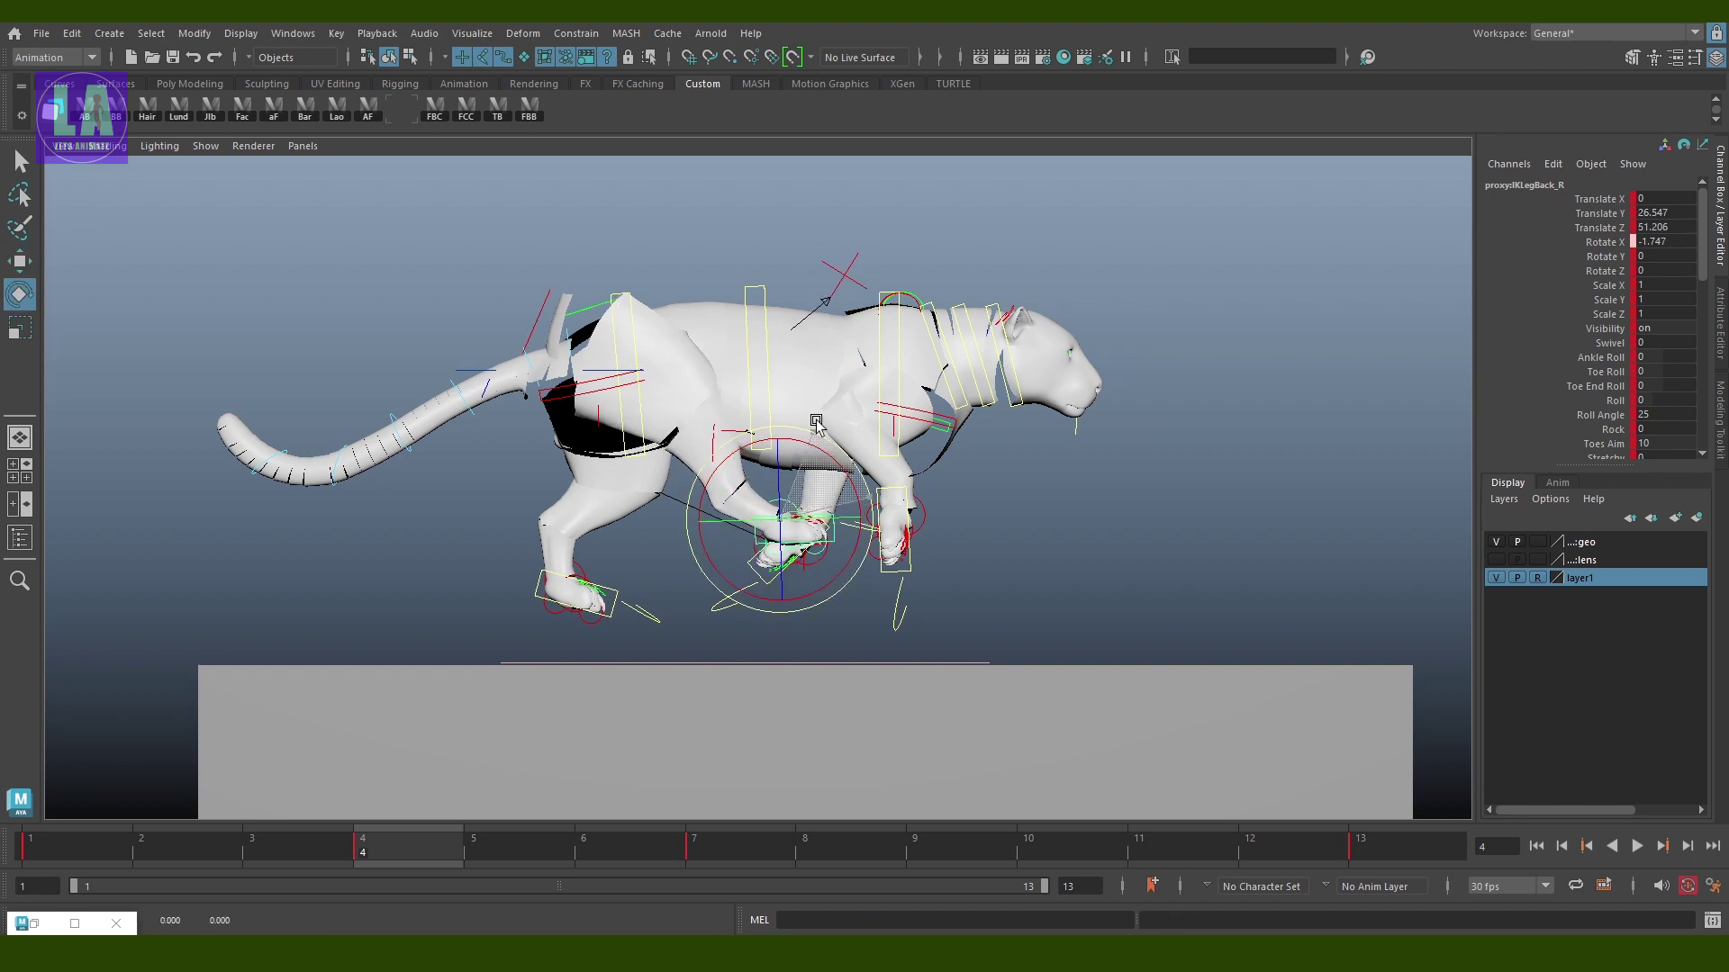
key(w)
key(q)
click(588, 612)
key(w)
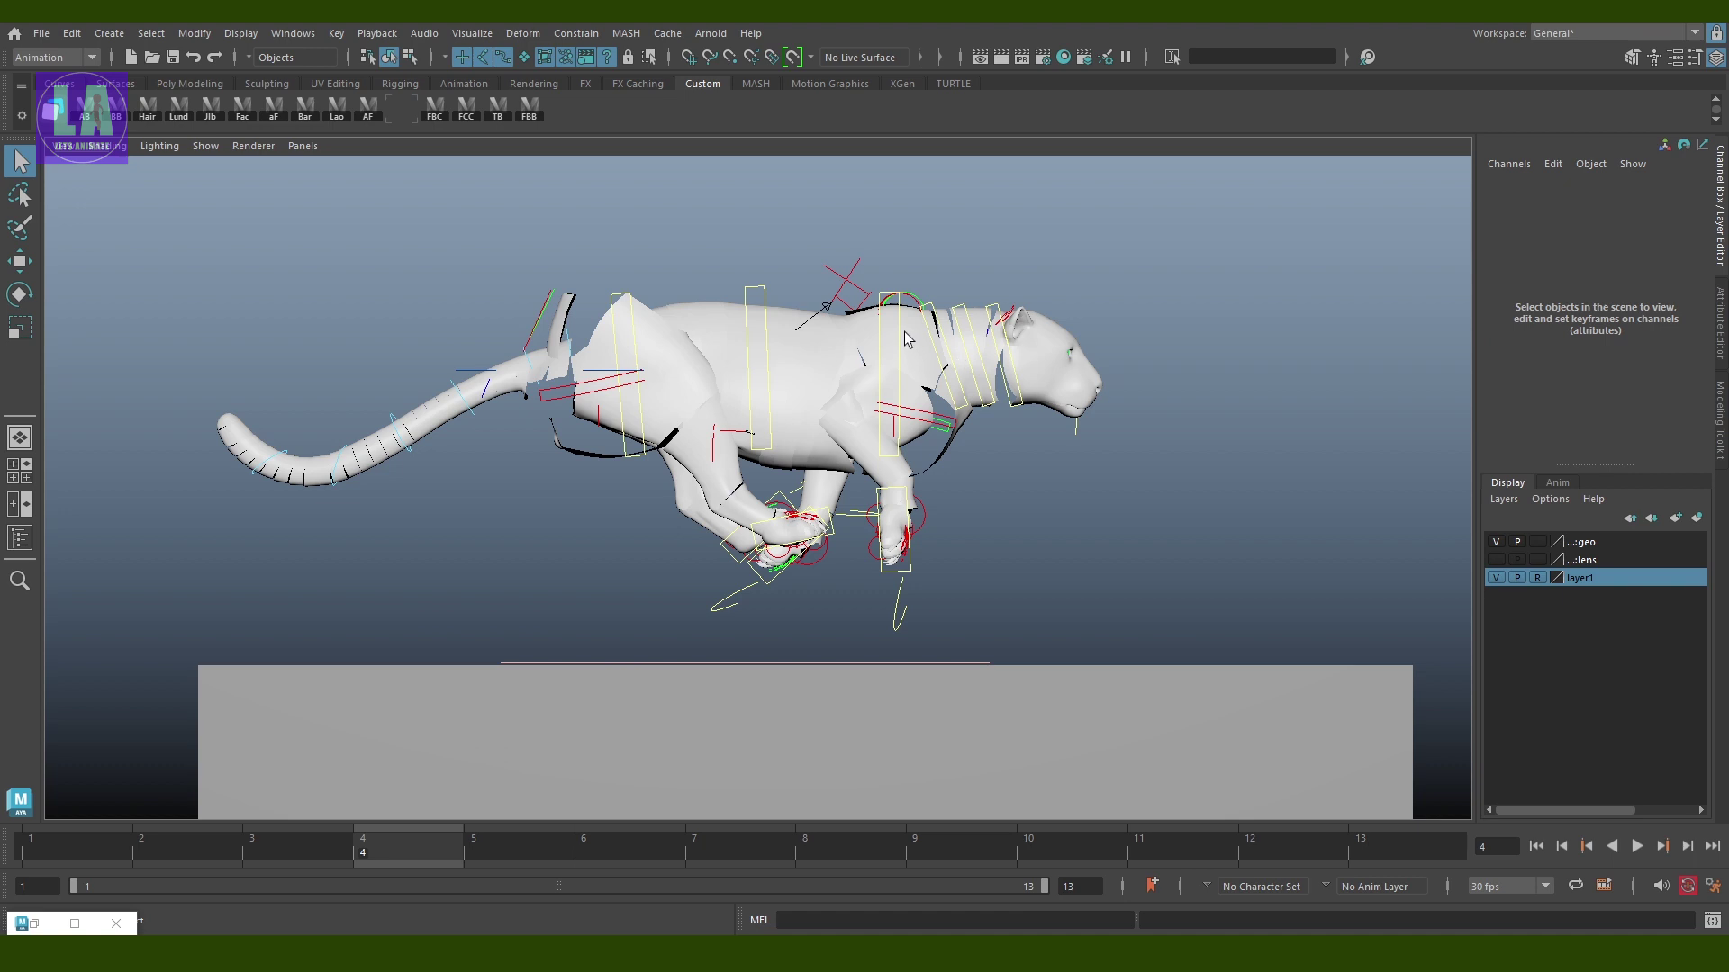
Save Tiger_Run.mb and tilt the mid-spine control IKSpine3_M forward
key(e)
click(899, 339)
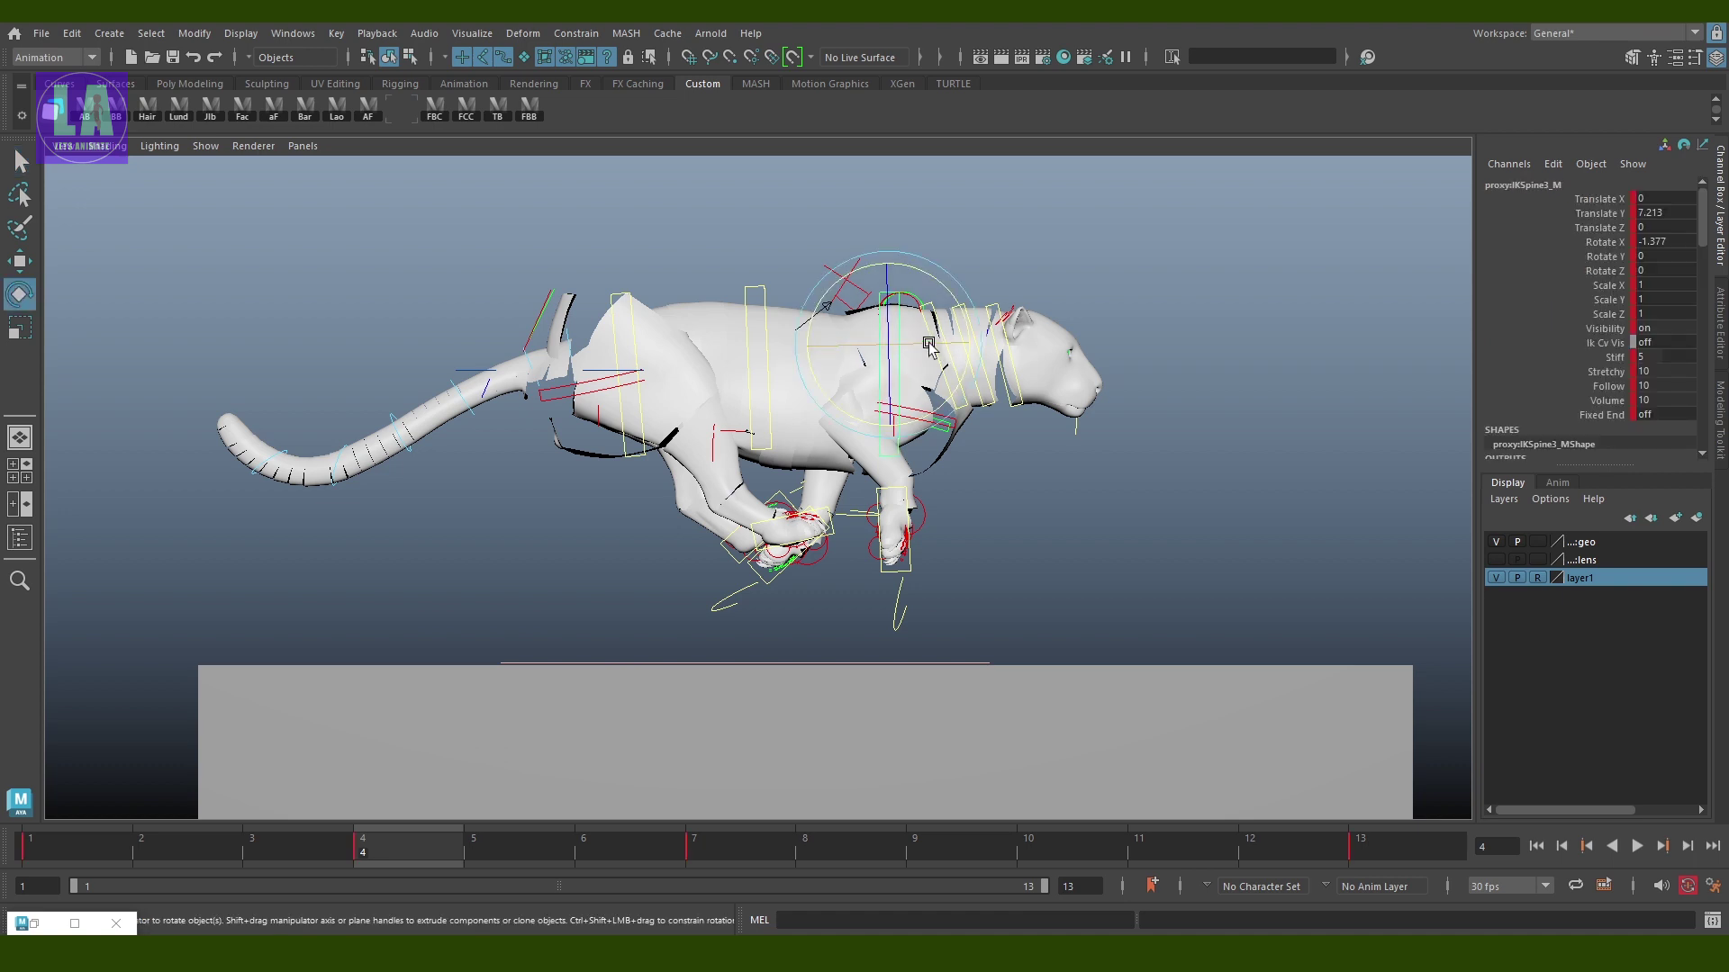
key(ctrl+s)
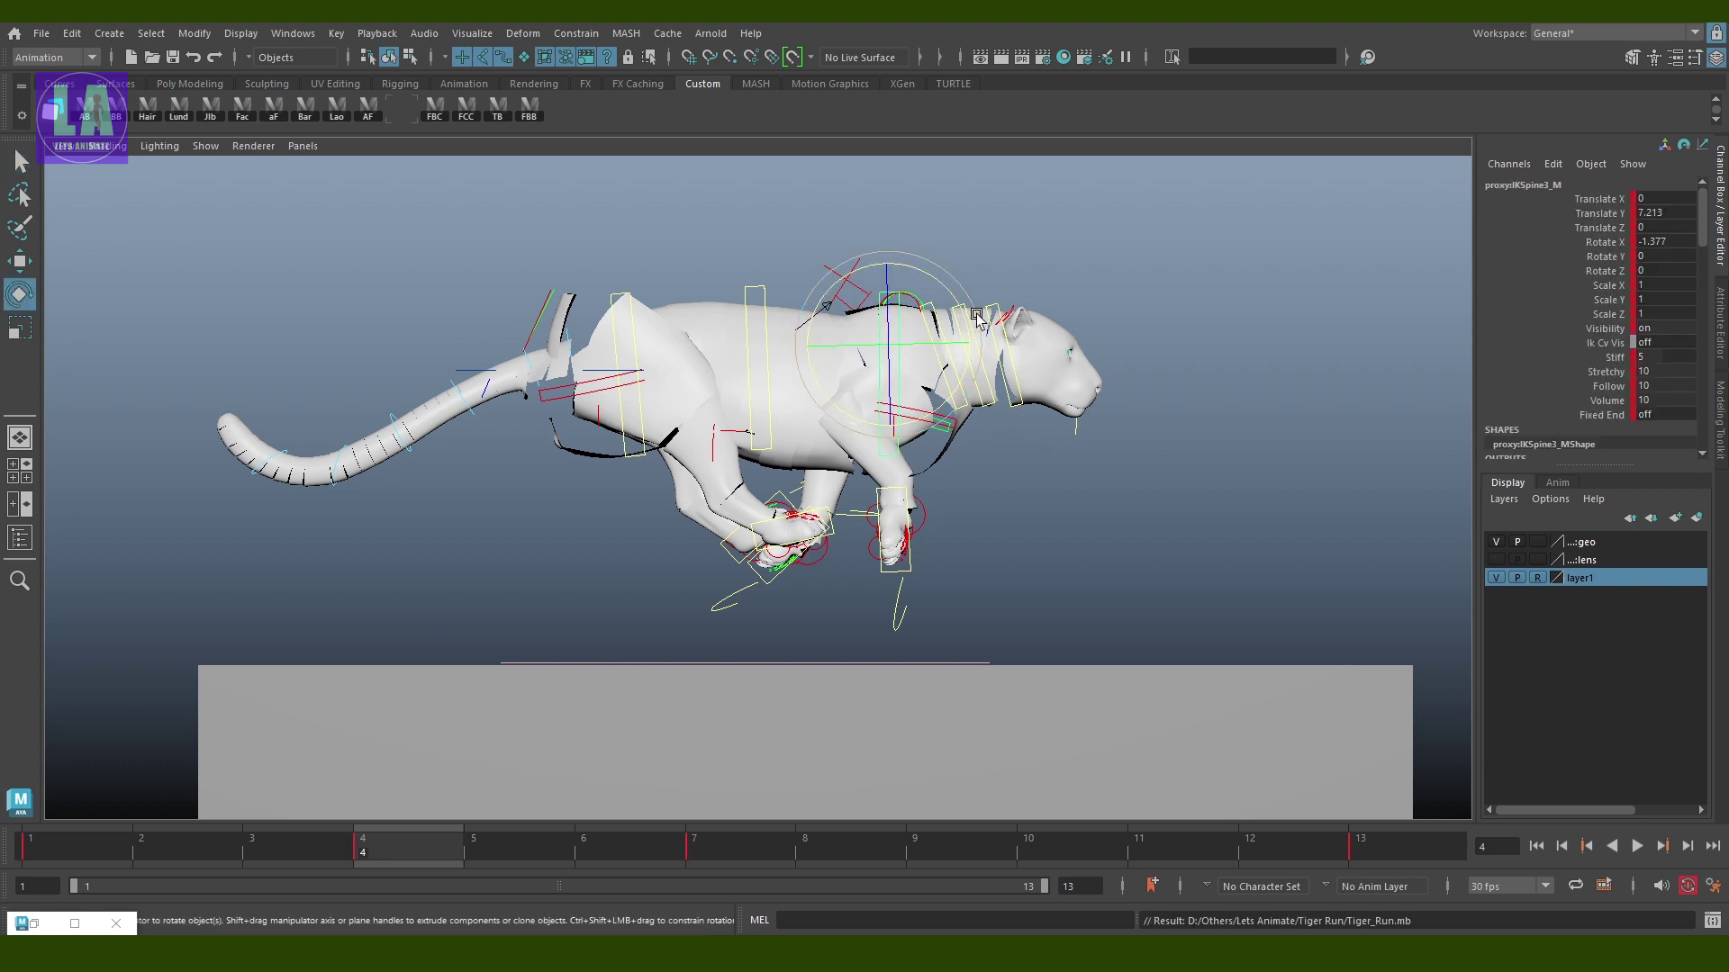
drag(976, 315, 977, 306)
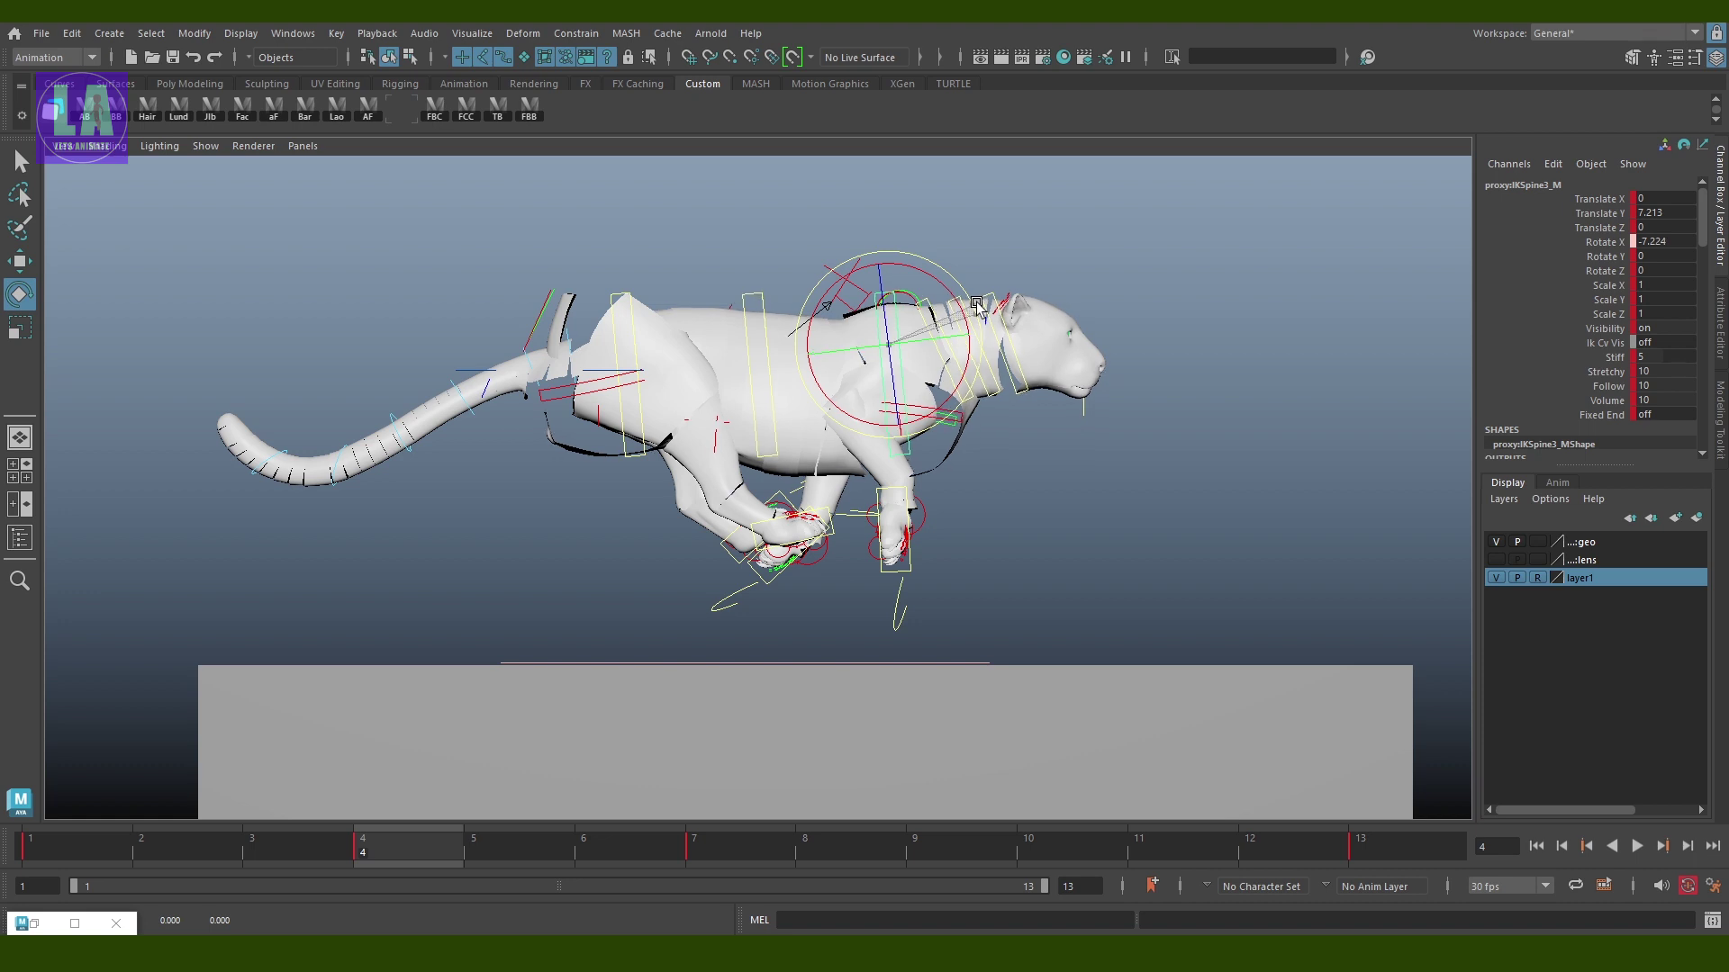
key(w)
Raise and tilt the neck control IKSplineN3_M to lift the neck and head
key(q)
click(1063, 533)
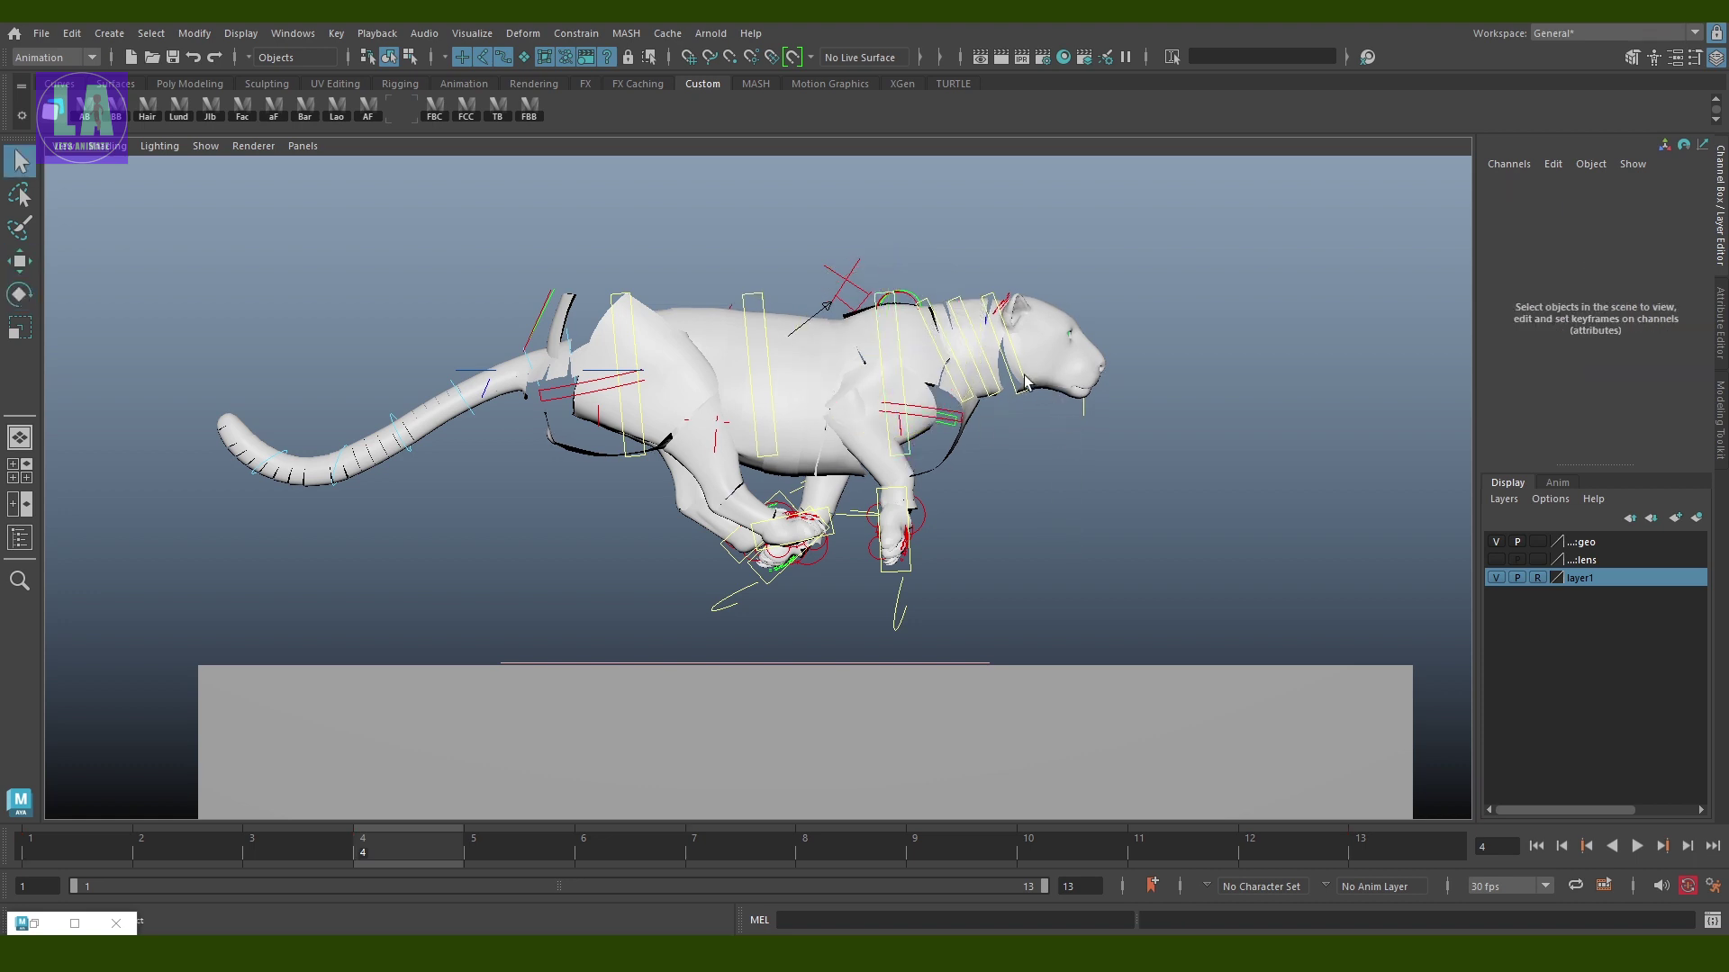
click(1025, 382)
key(w)
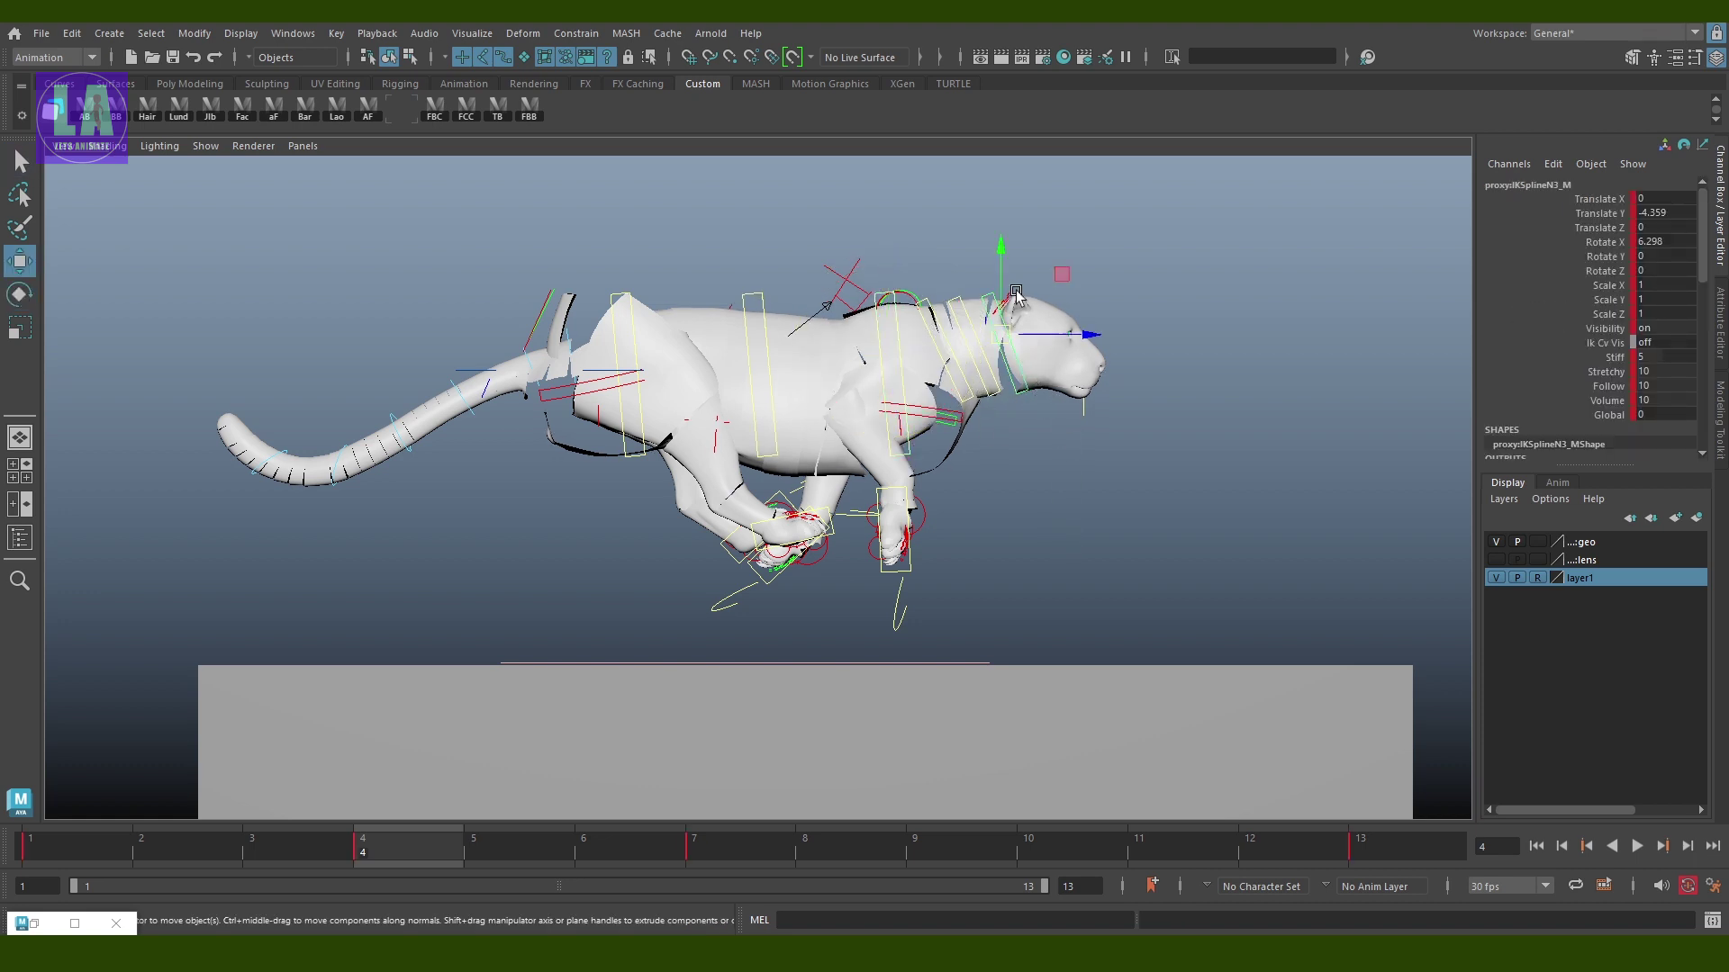
drag(1008, 249, 1005, 225)
key(e)
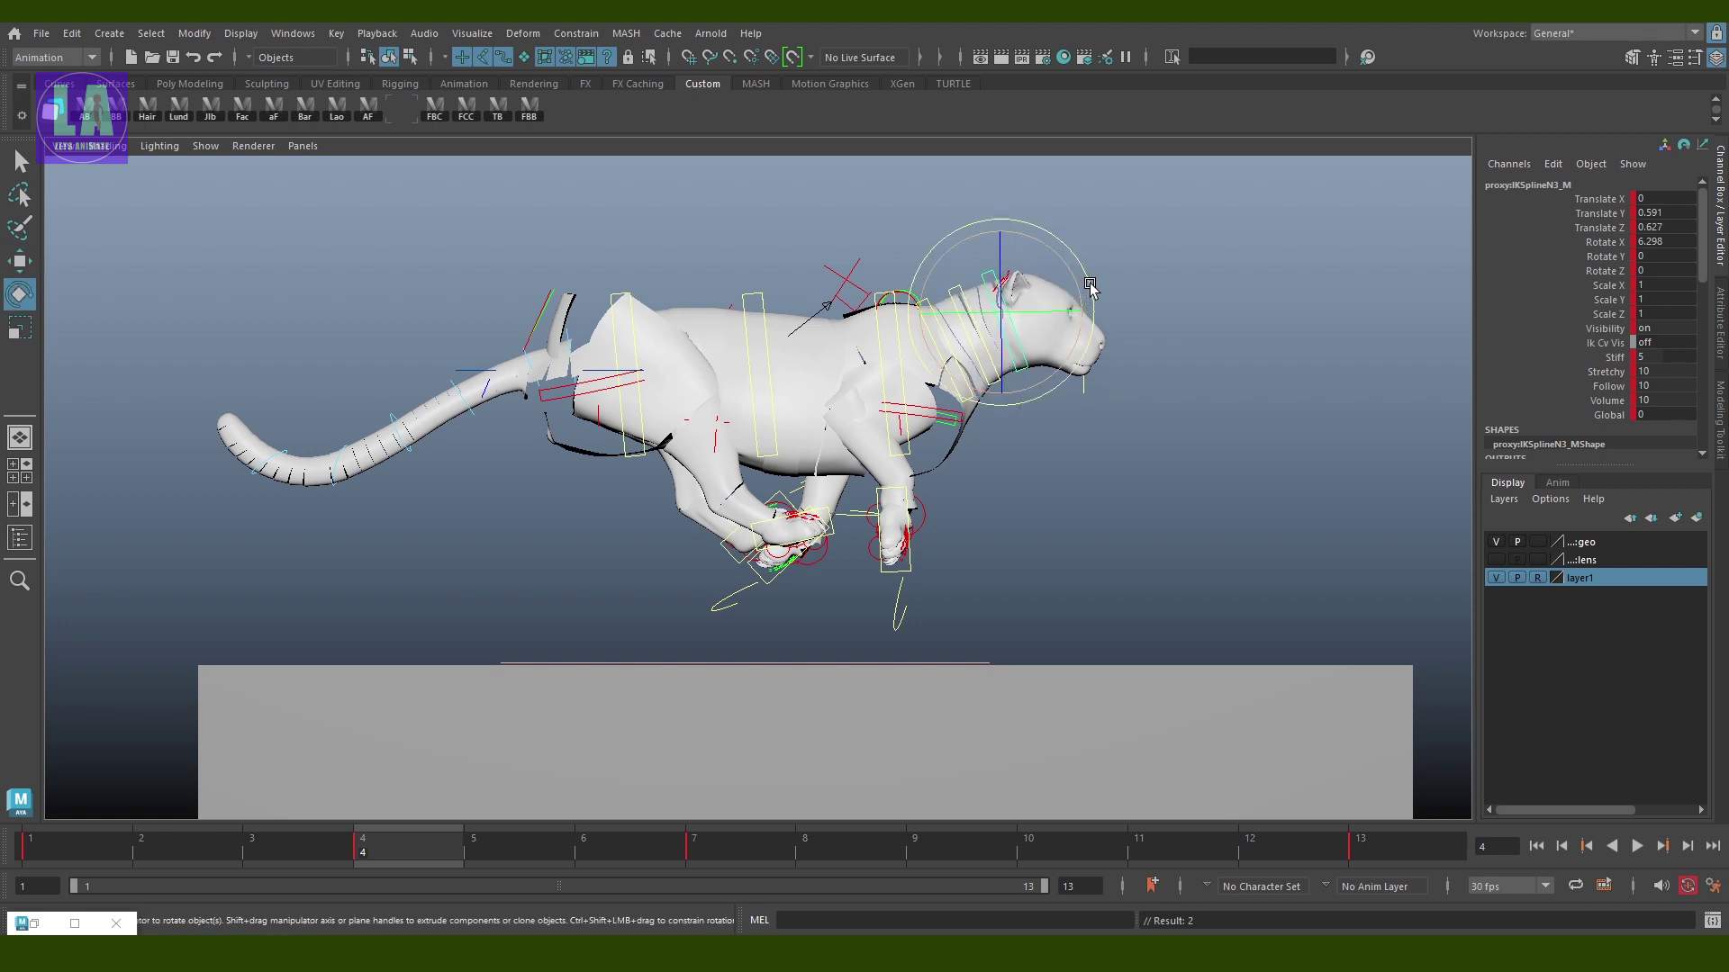
mouse_move(1079, 297)
mouse_down()
mouse_move(1067, 256)
mouse_move(1087, 290)
mouse_up()
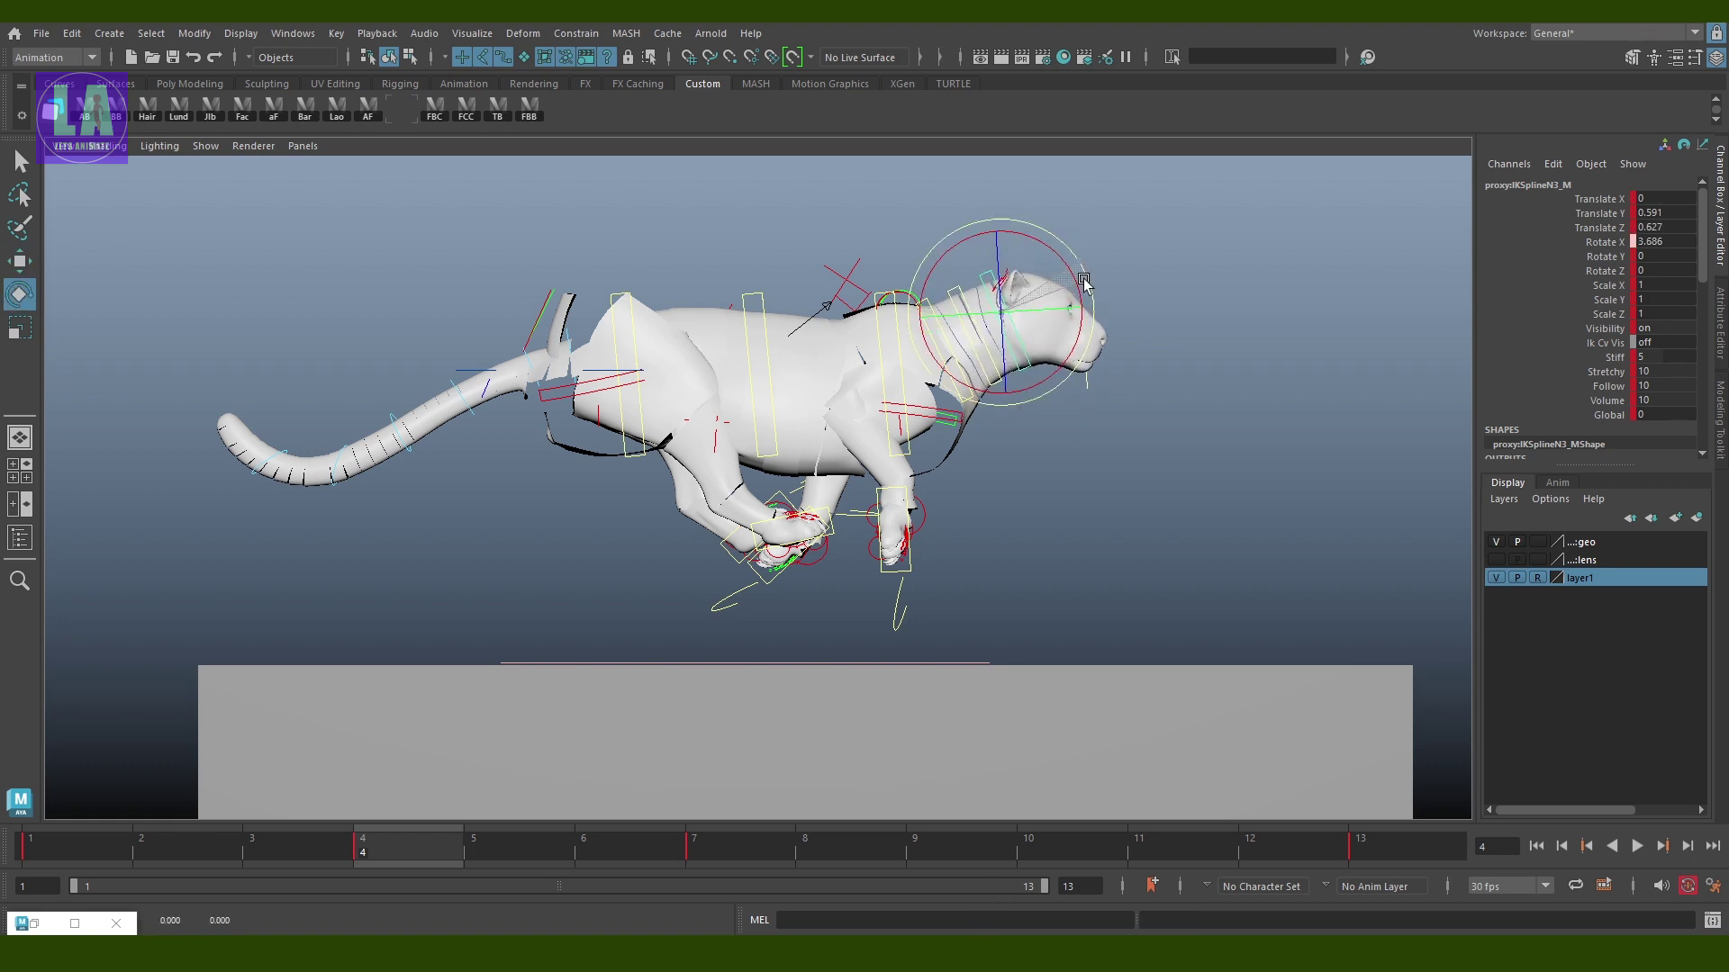
Rotate tail base FKTail0_M to Rotate Z -23.093, sweeping the tail down and back
key(q)
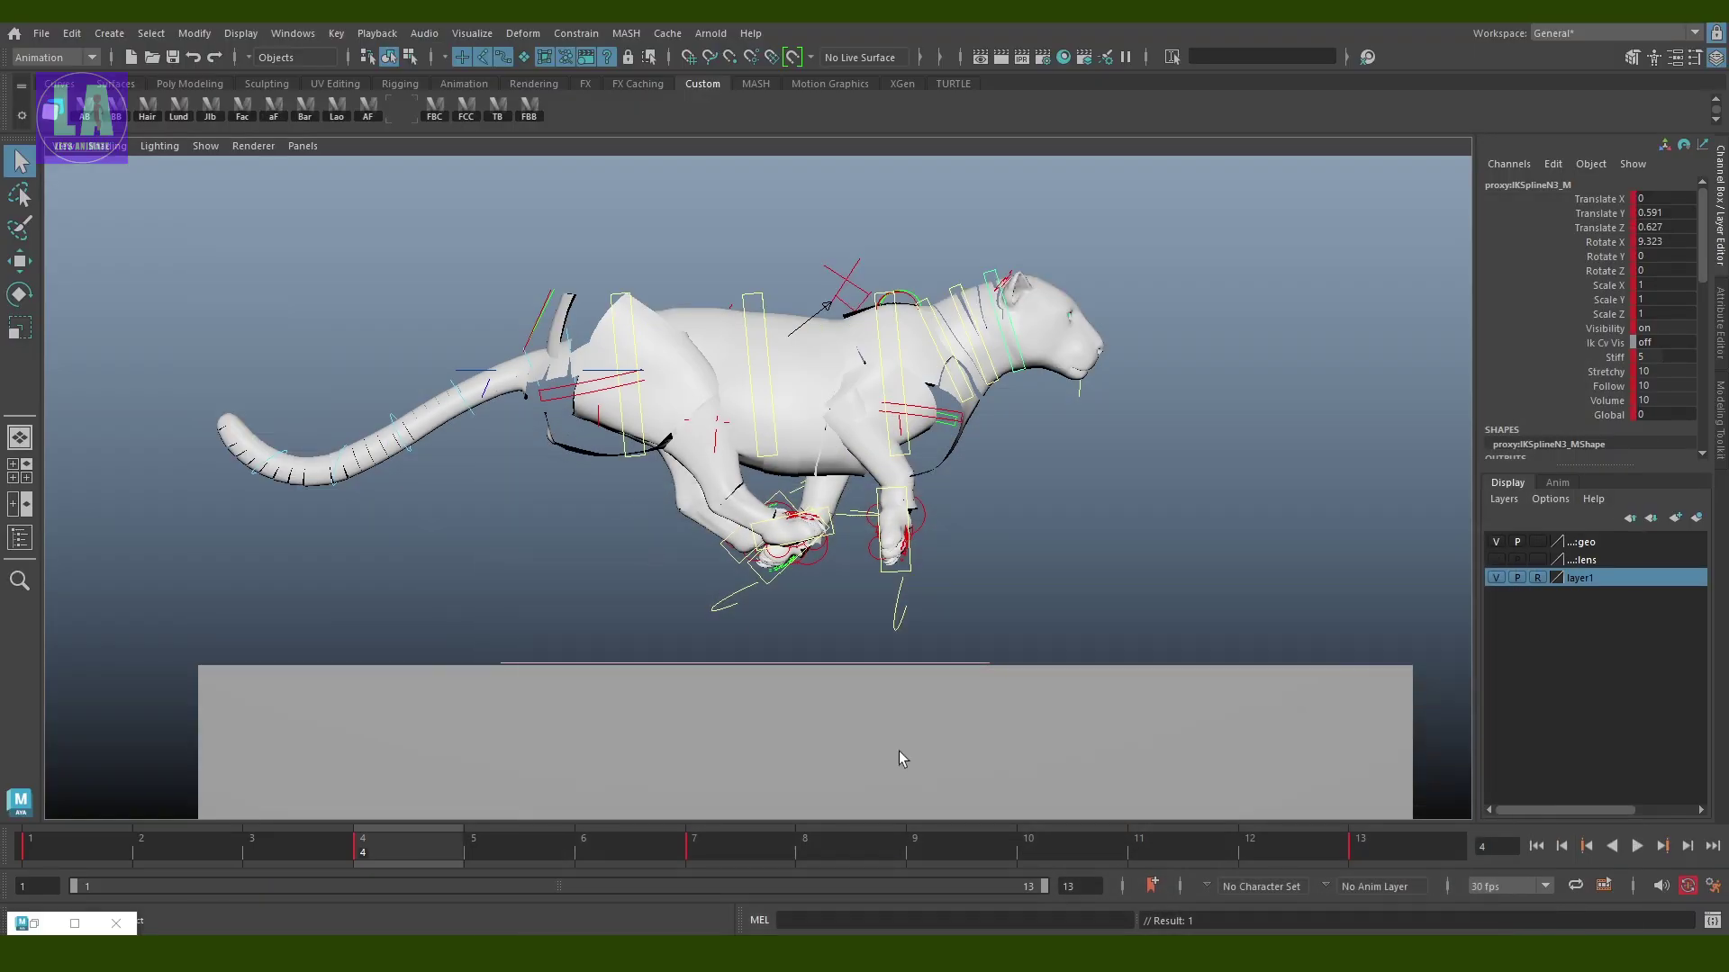
click(540, 376)
key(e)
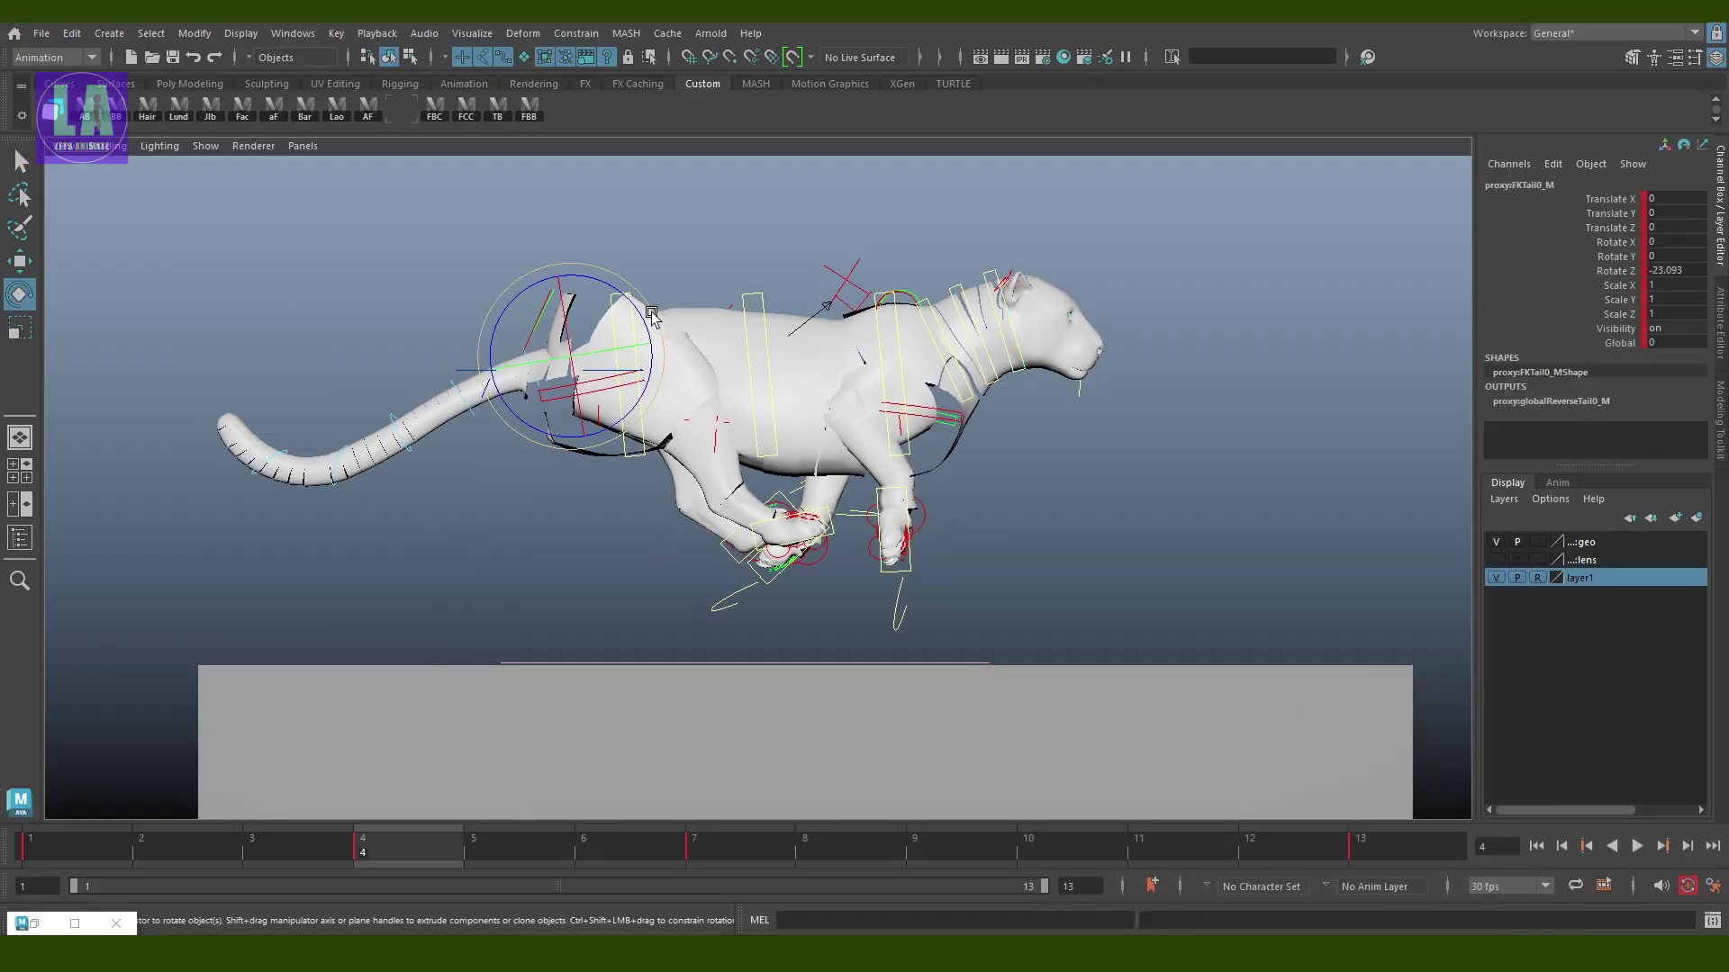
drag(559, 360, 534, 380)
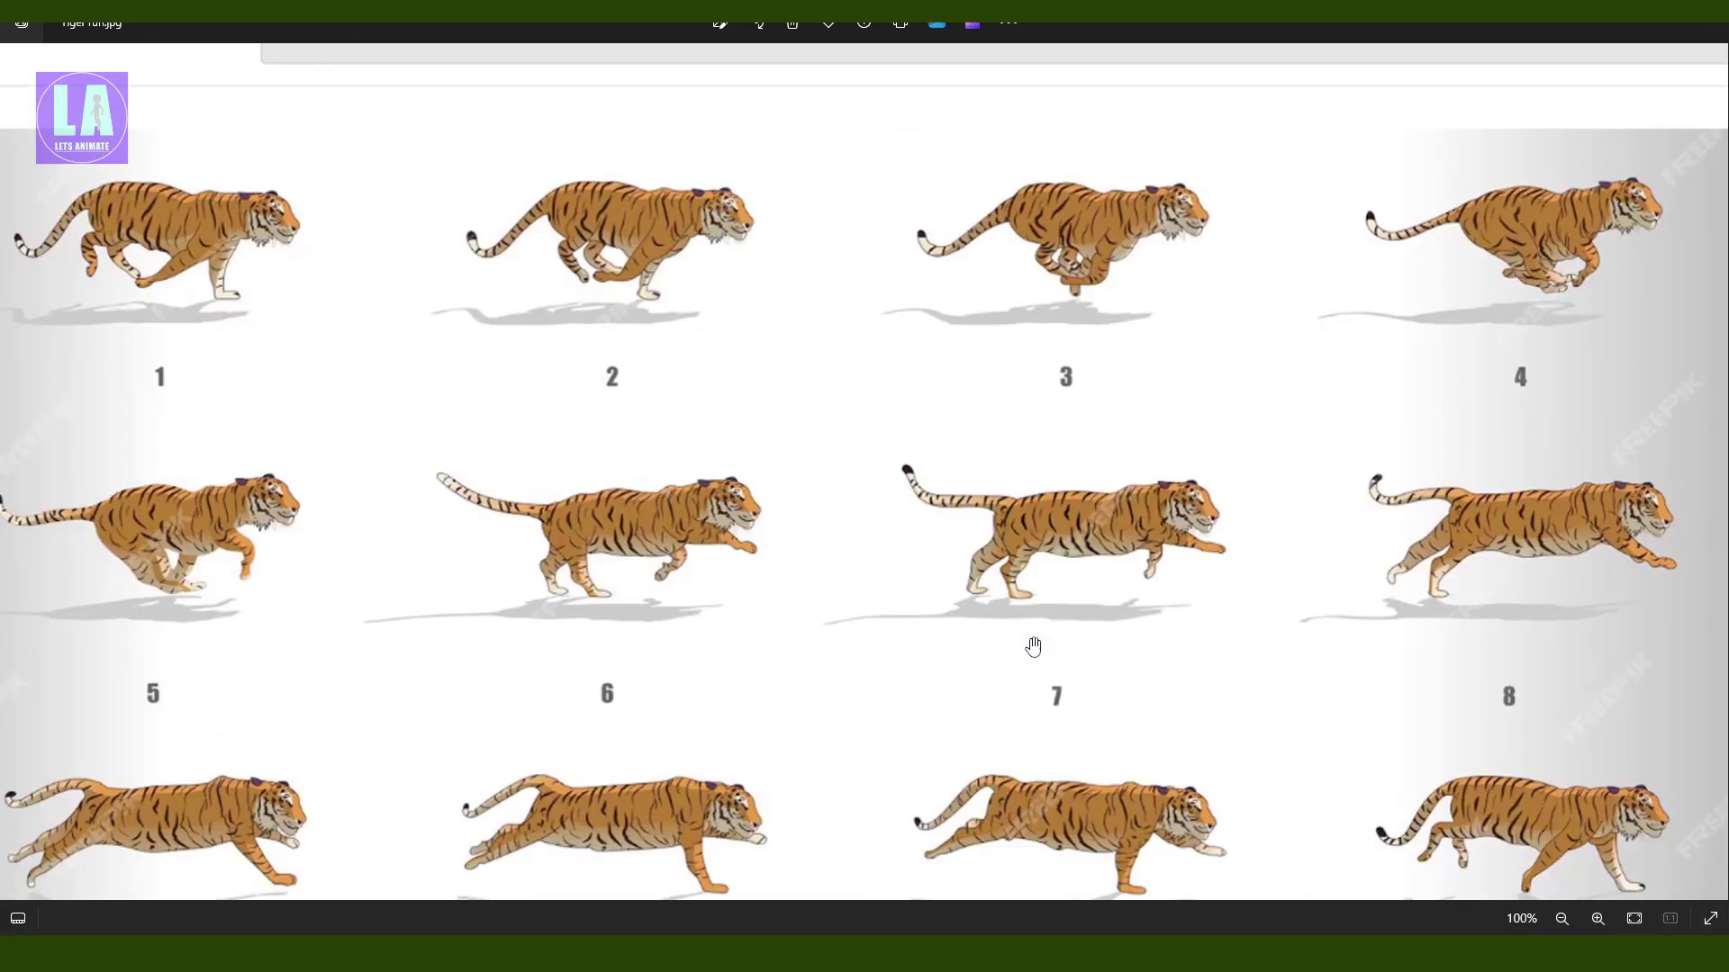
scroll(1339, 507, up, 3)
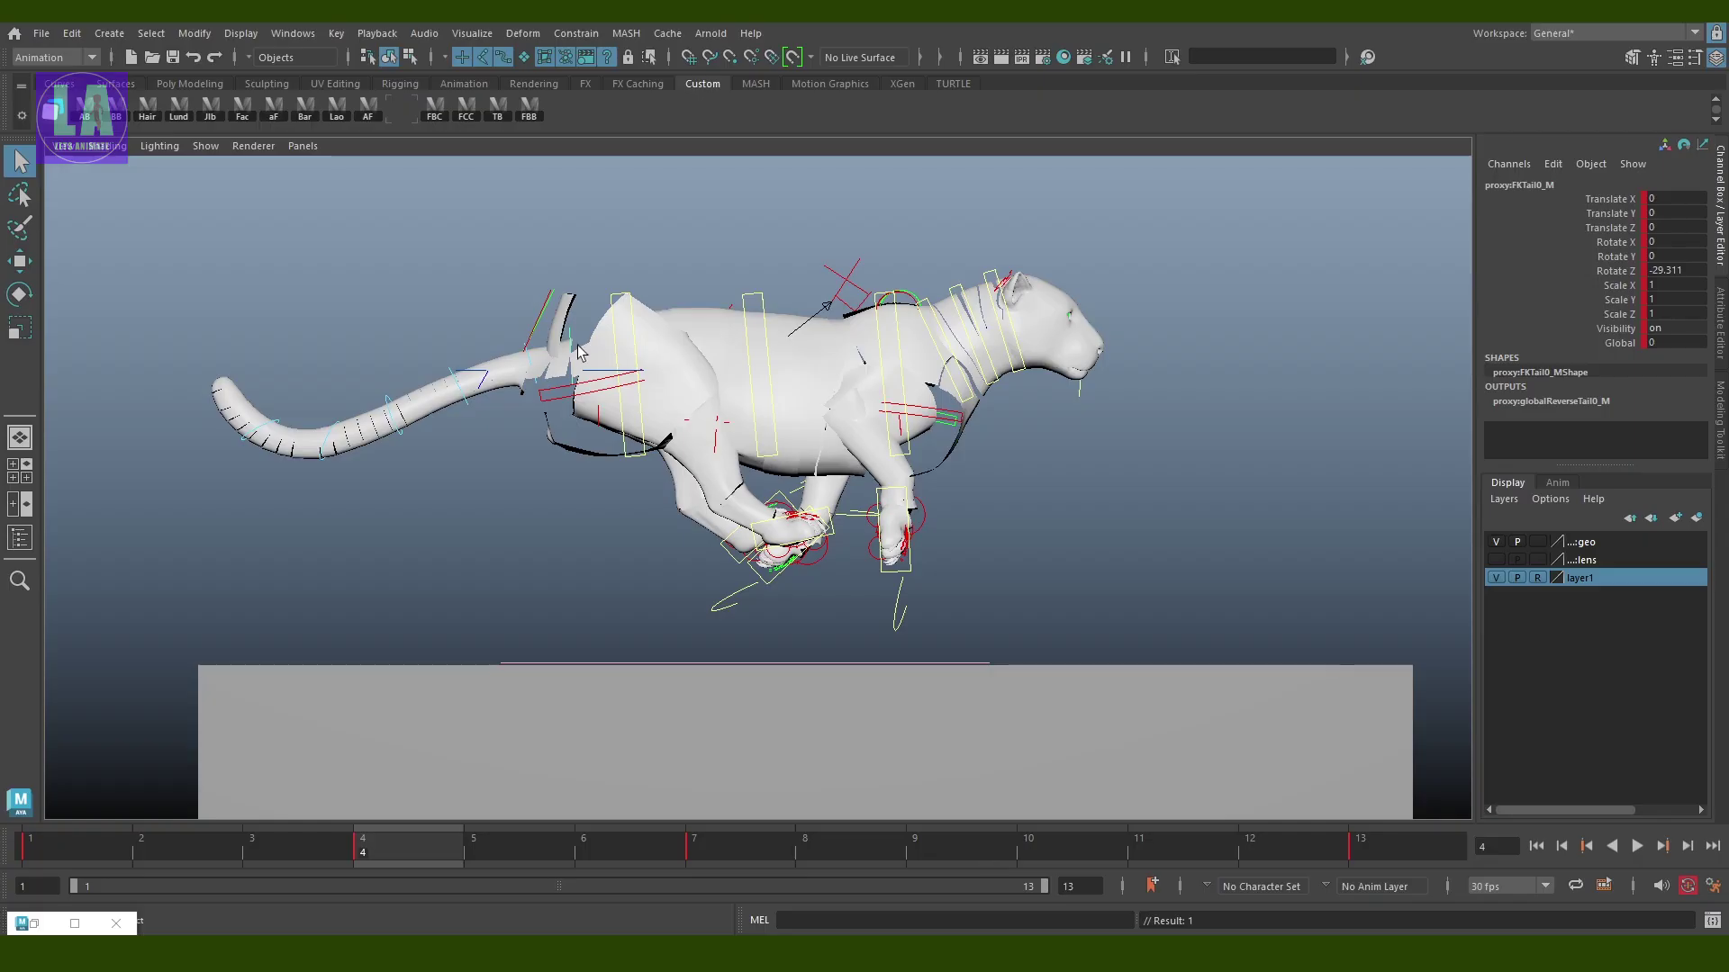
drag(651, 353, 658, 322)
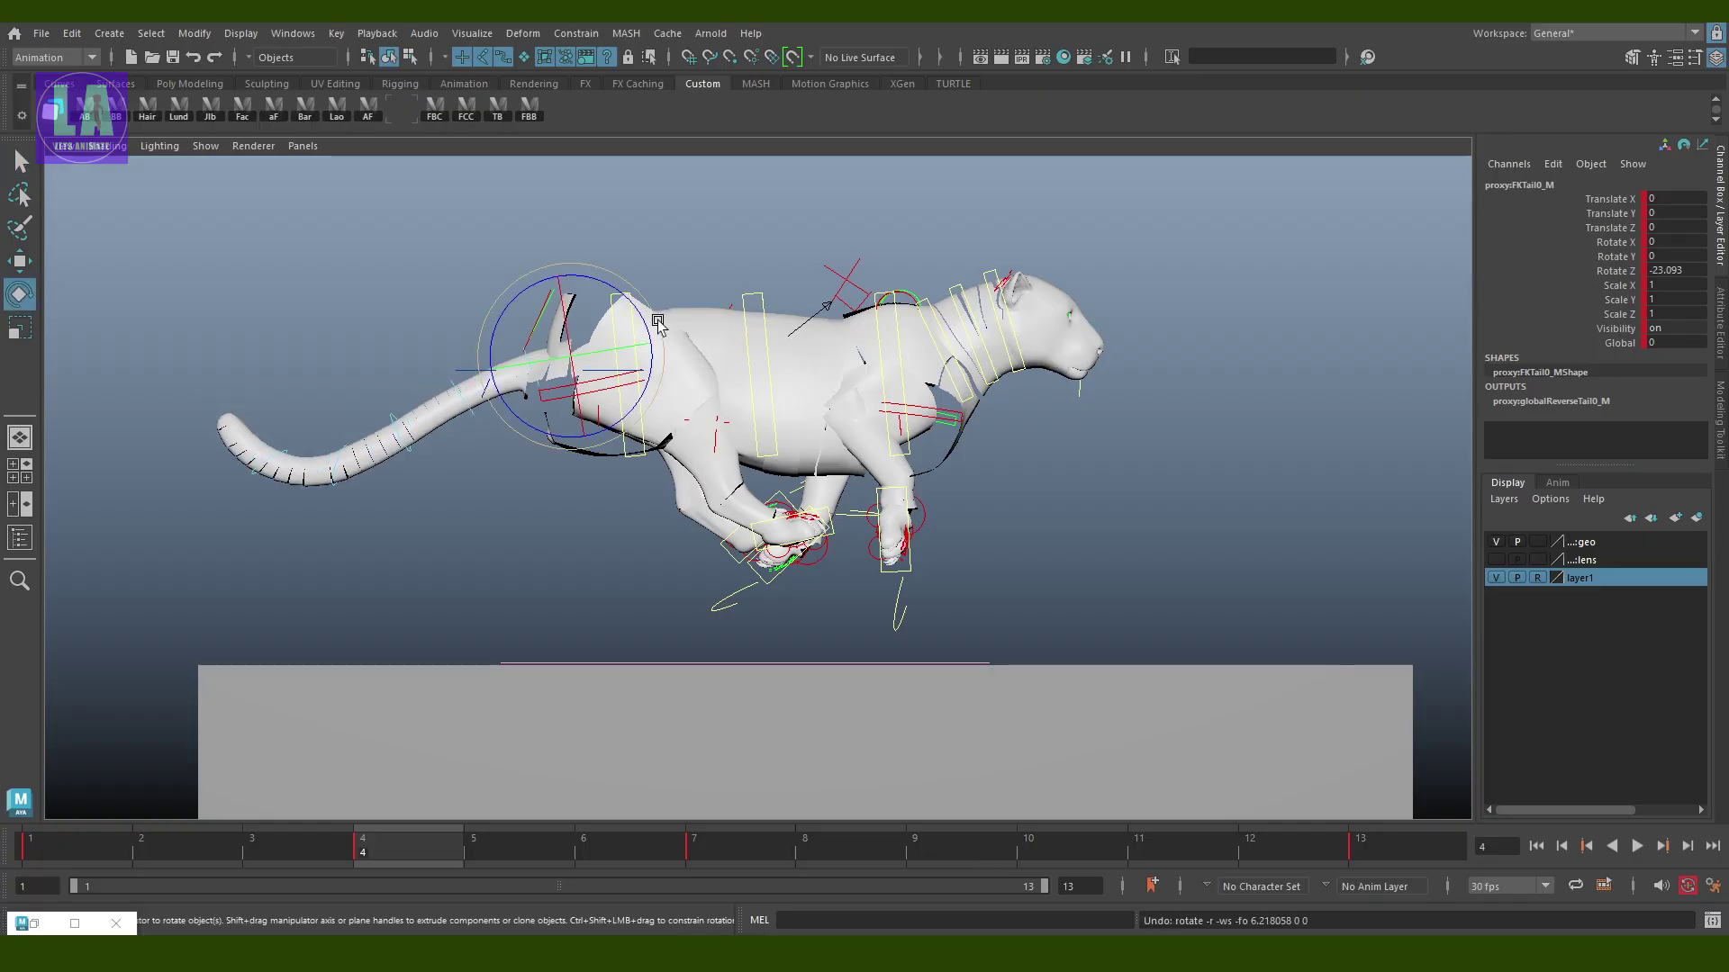
click(1042, 502)
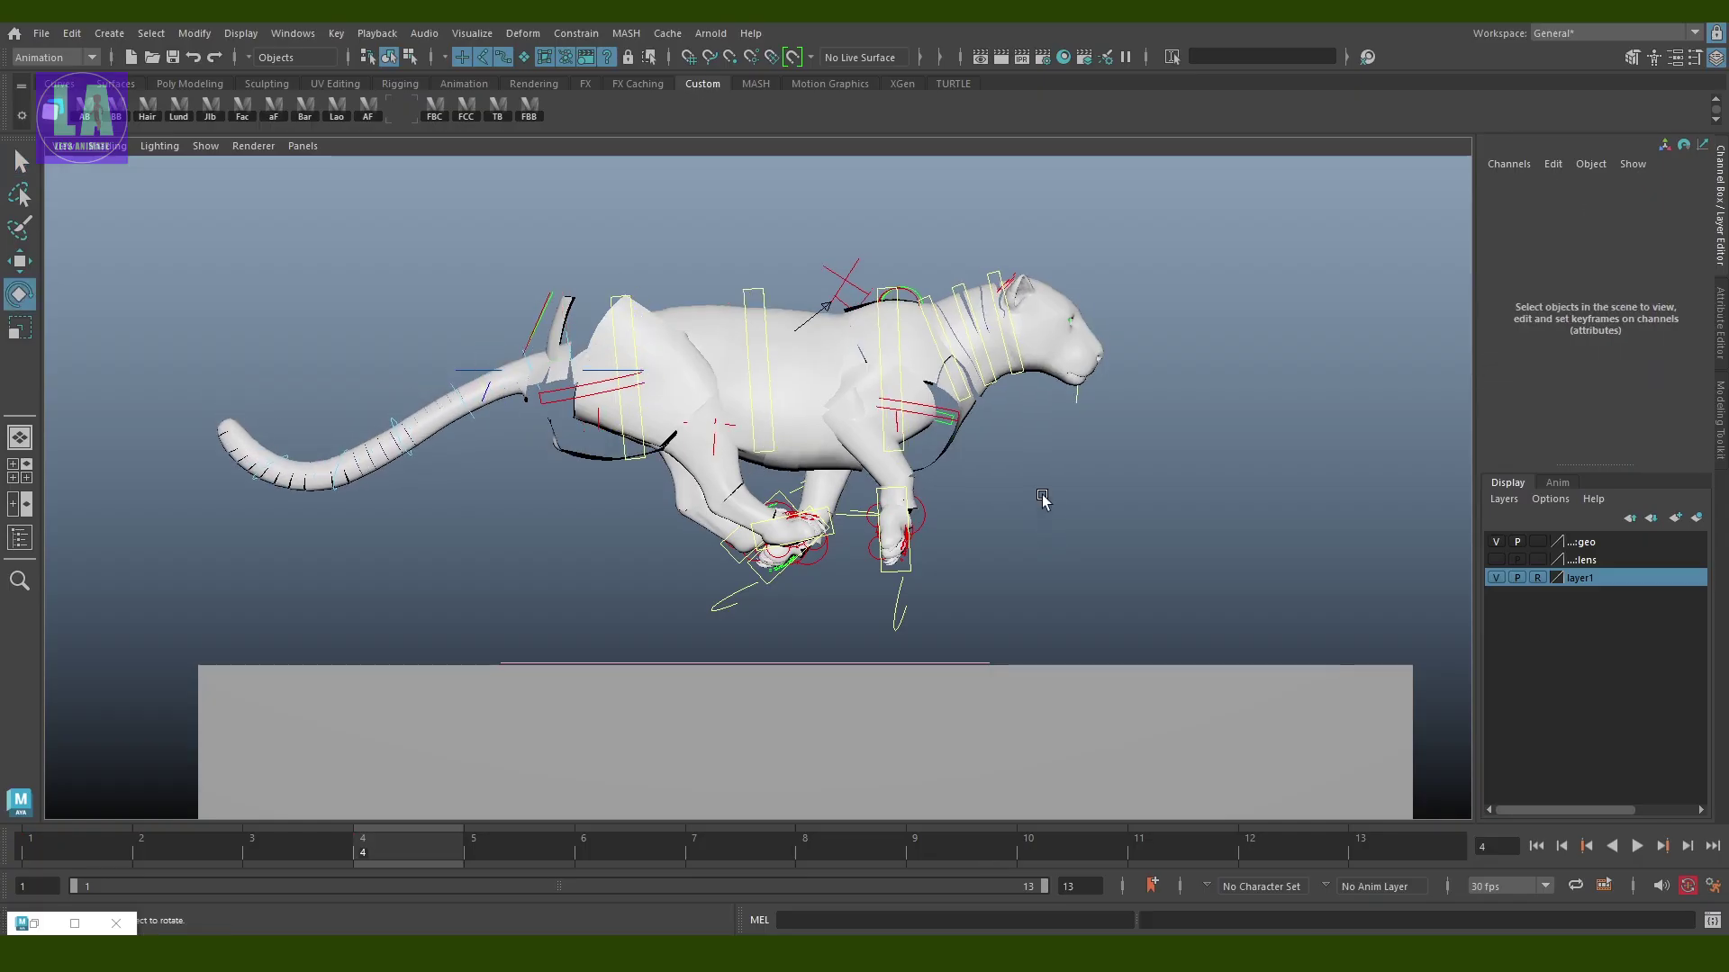
mouse_move(1042, 501)
alt+mouse_down()
mouse_move(1065, 501)
mouse_move(1043, 511)
alt+mouse_up()
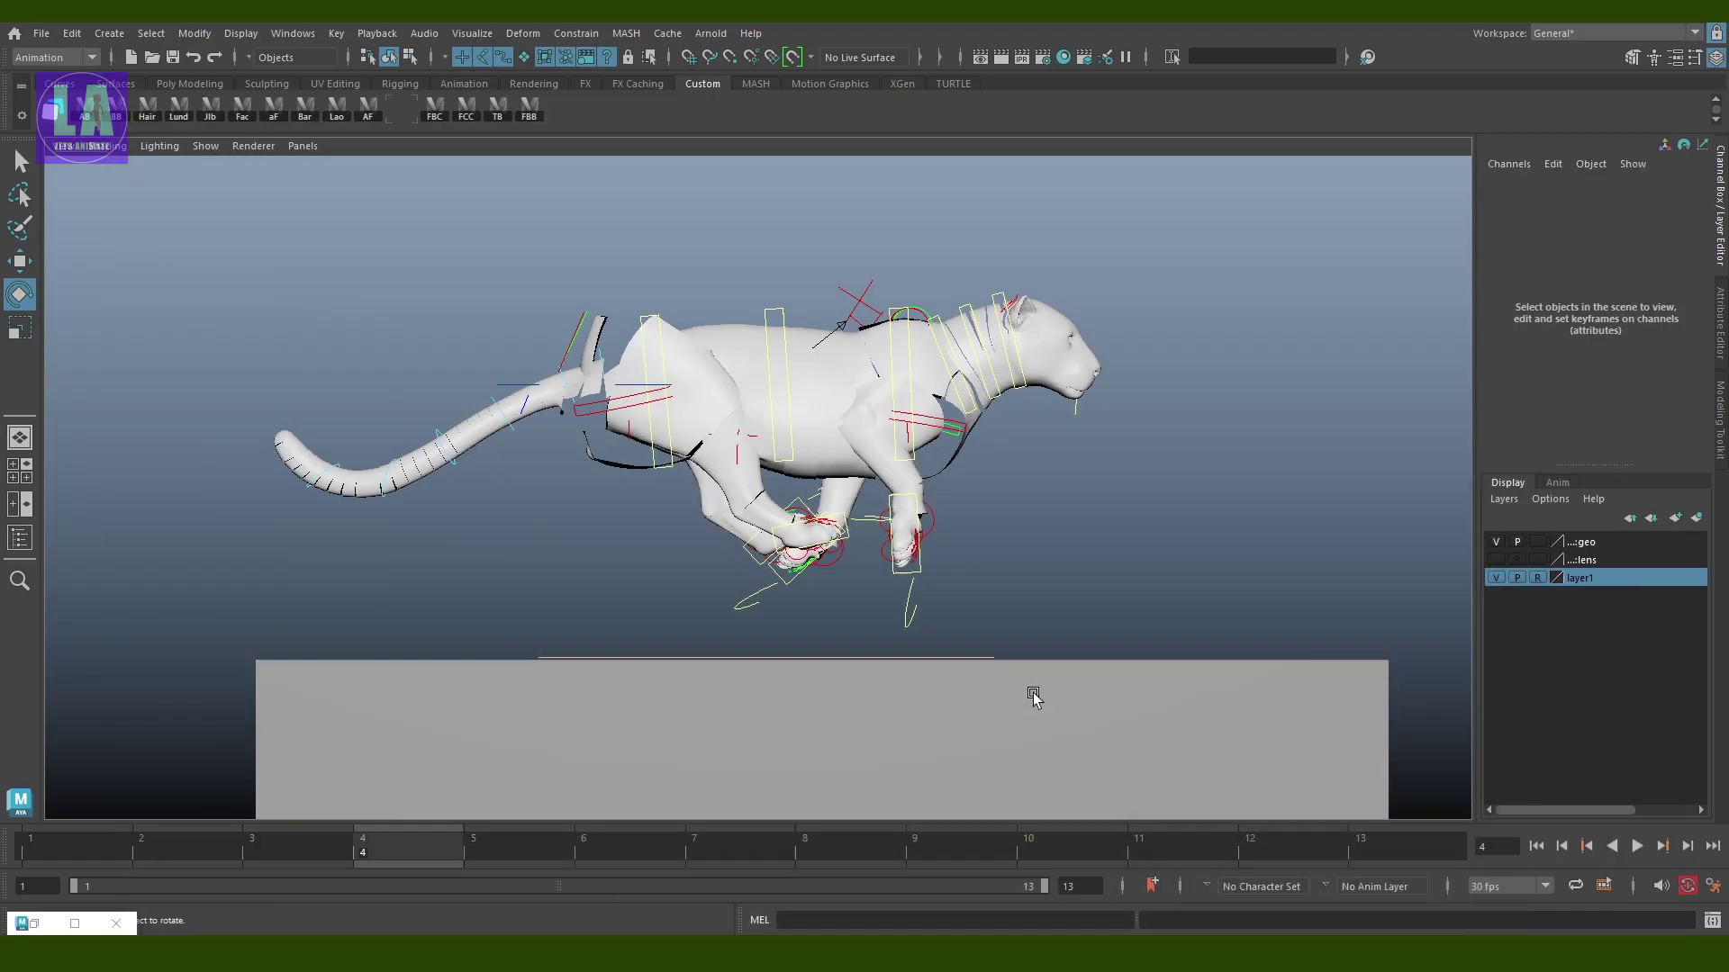
key(q)
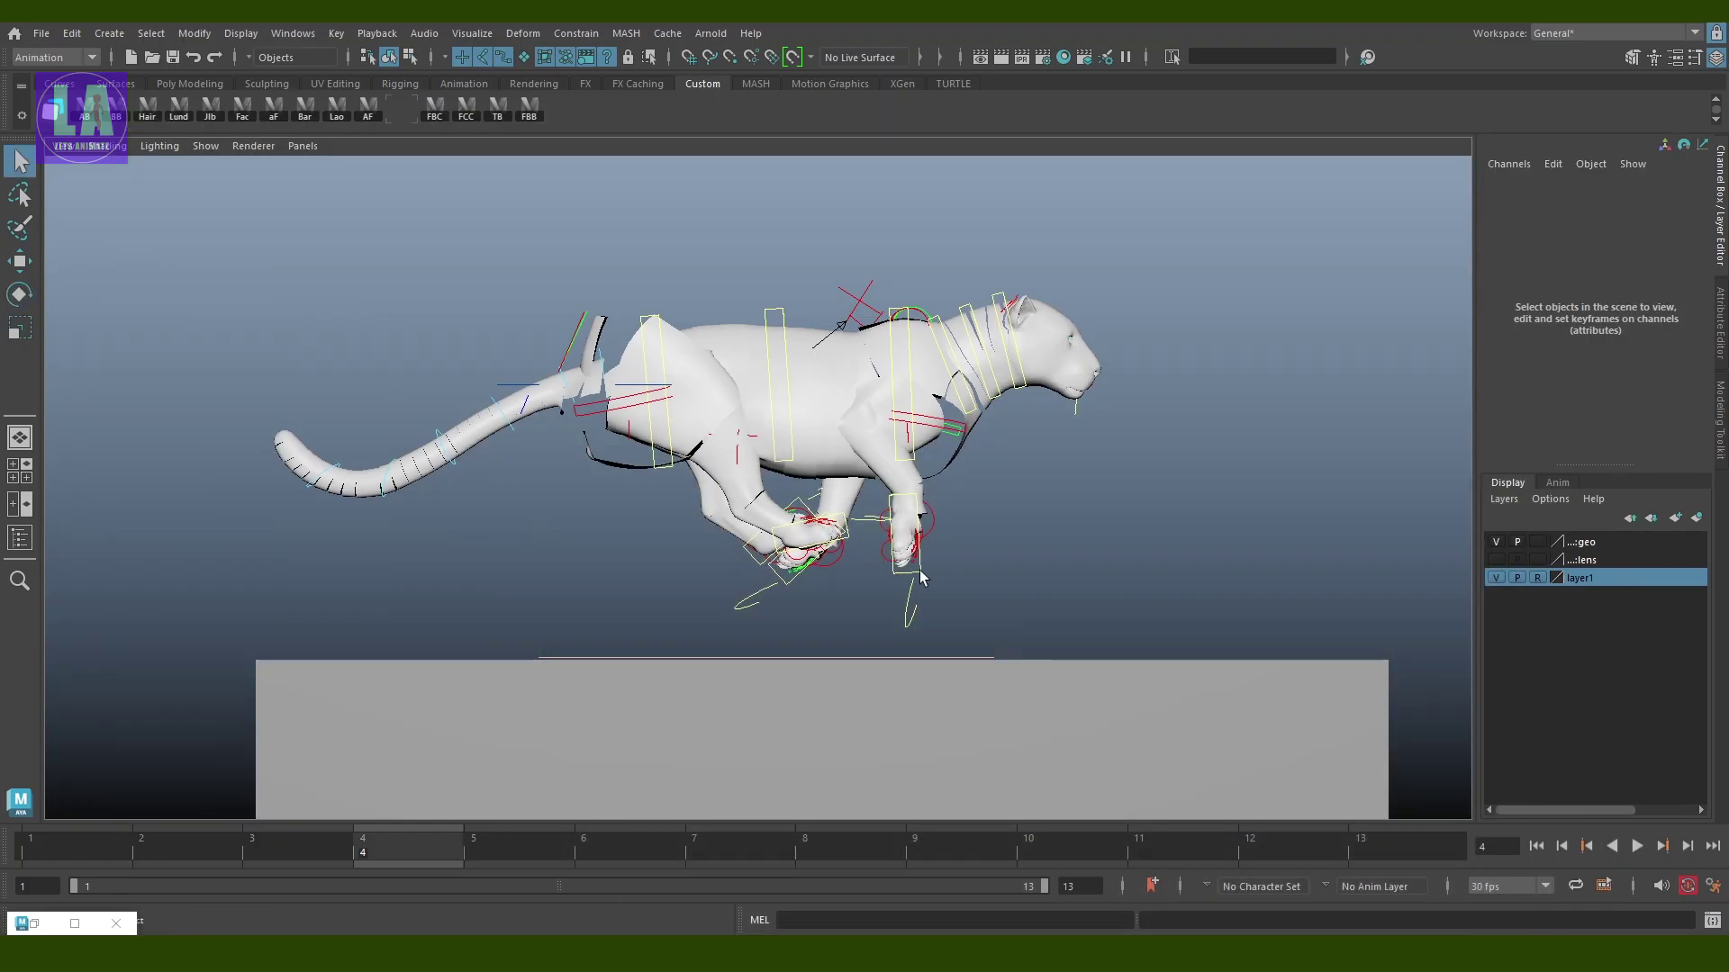
click(923, 569)
At frame 10, lower the spine control to drop the tiger's body
key(w)
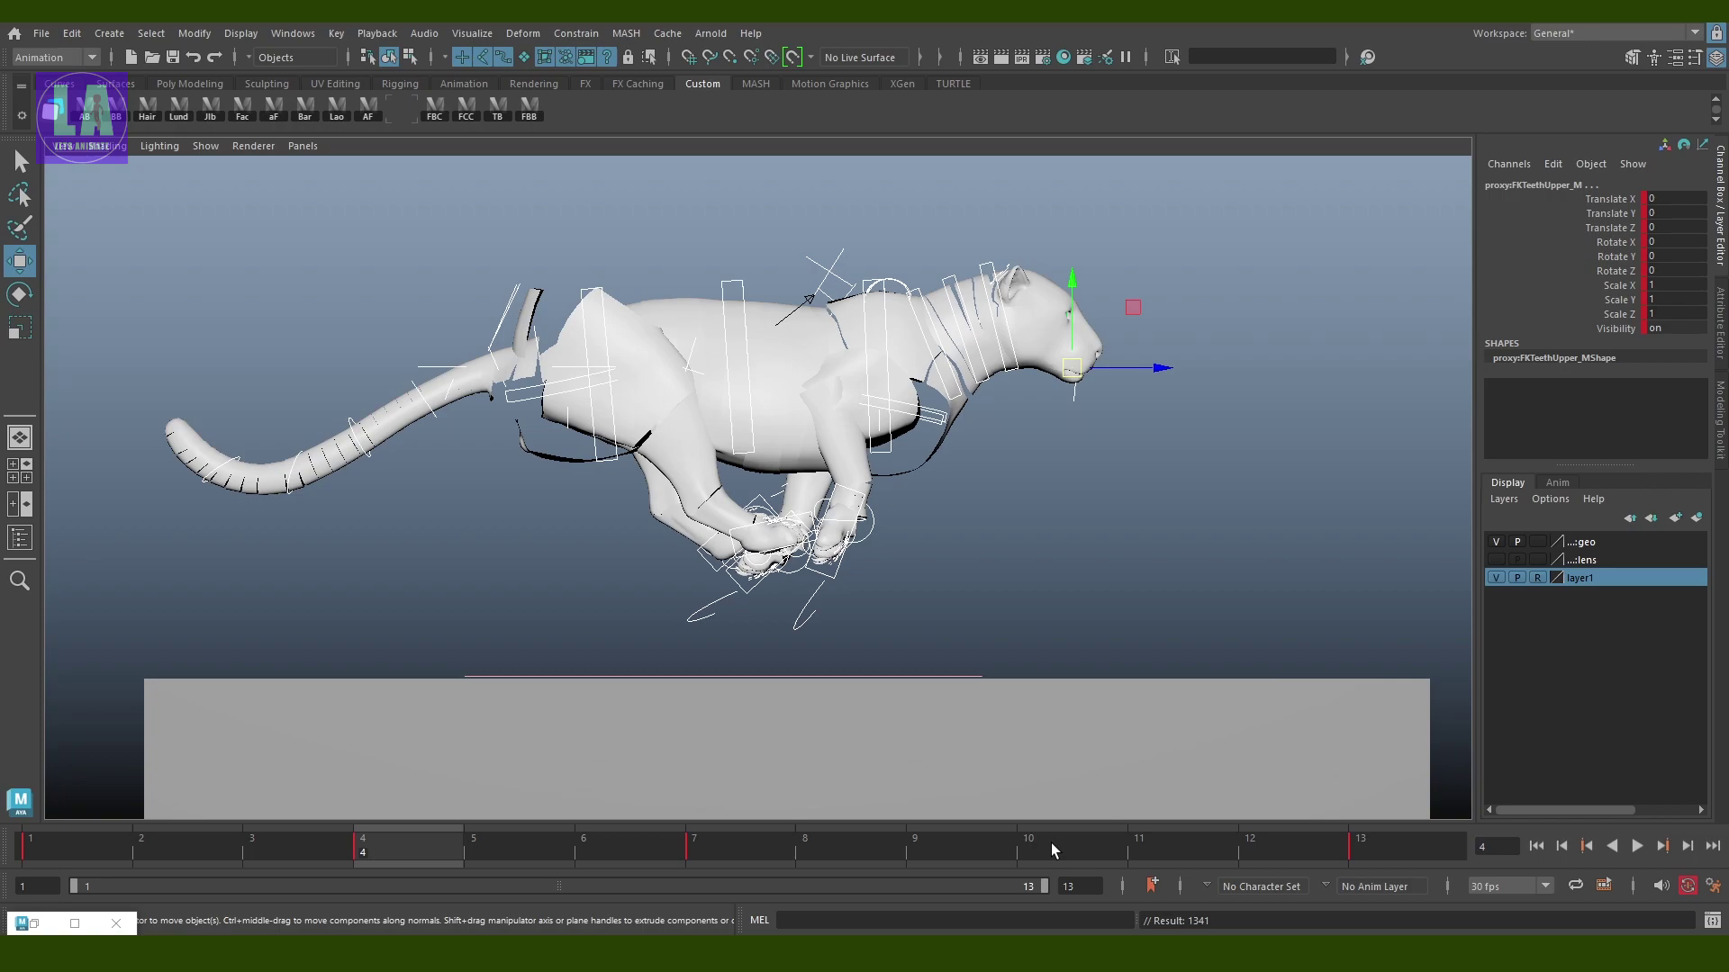
click(1051, 843)
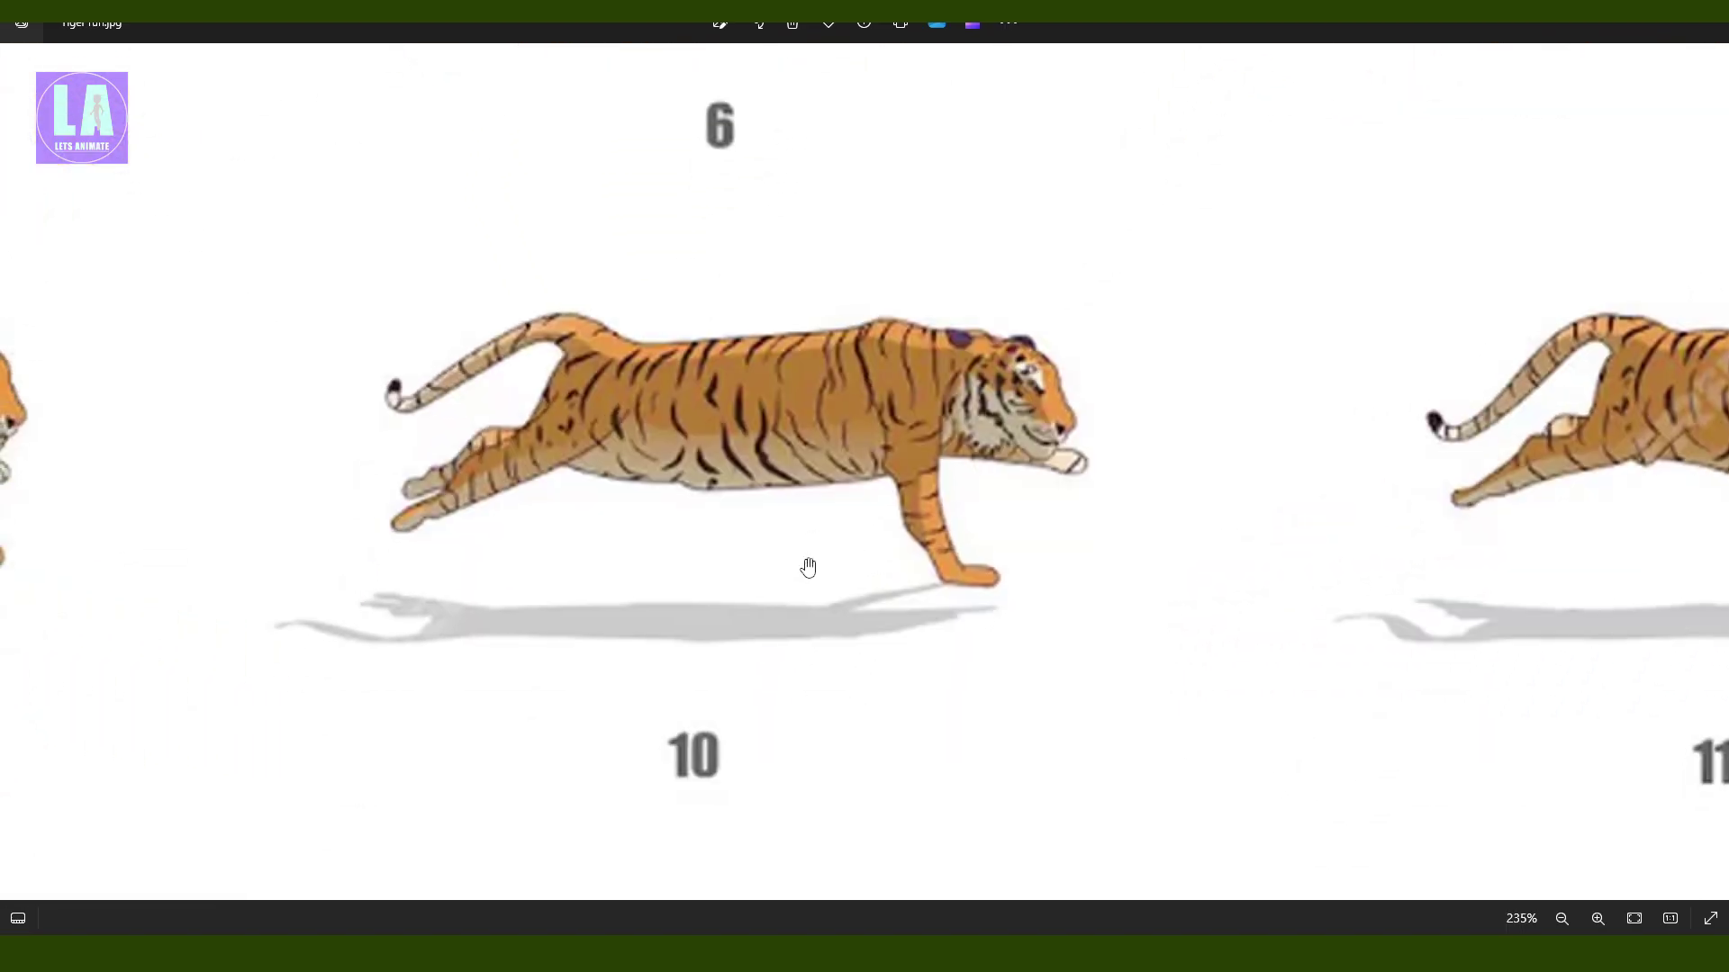
scroll(851, 594, up, 3)
scroll(851, 594, down, 1)
scroll(851, 594, down, 1)
scroll(851, 594, down, 1)
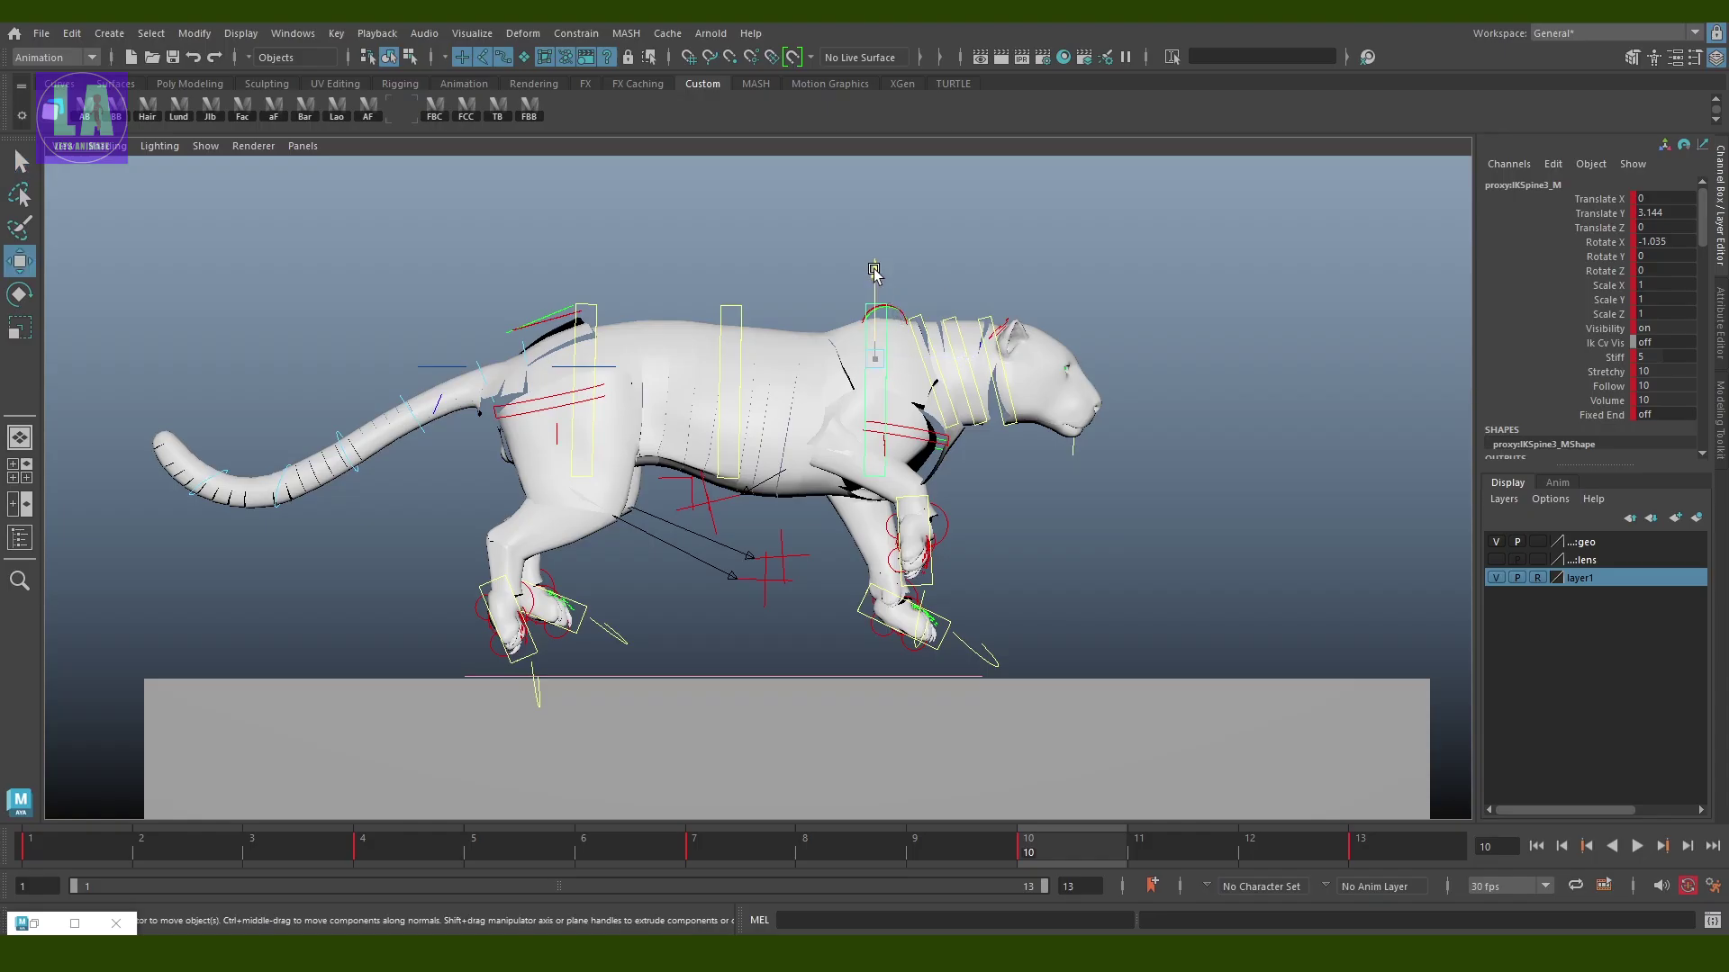
drag(873, 269, 878, 301)
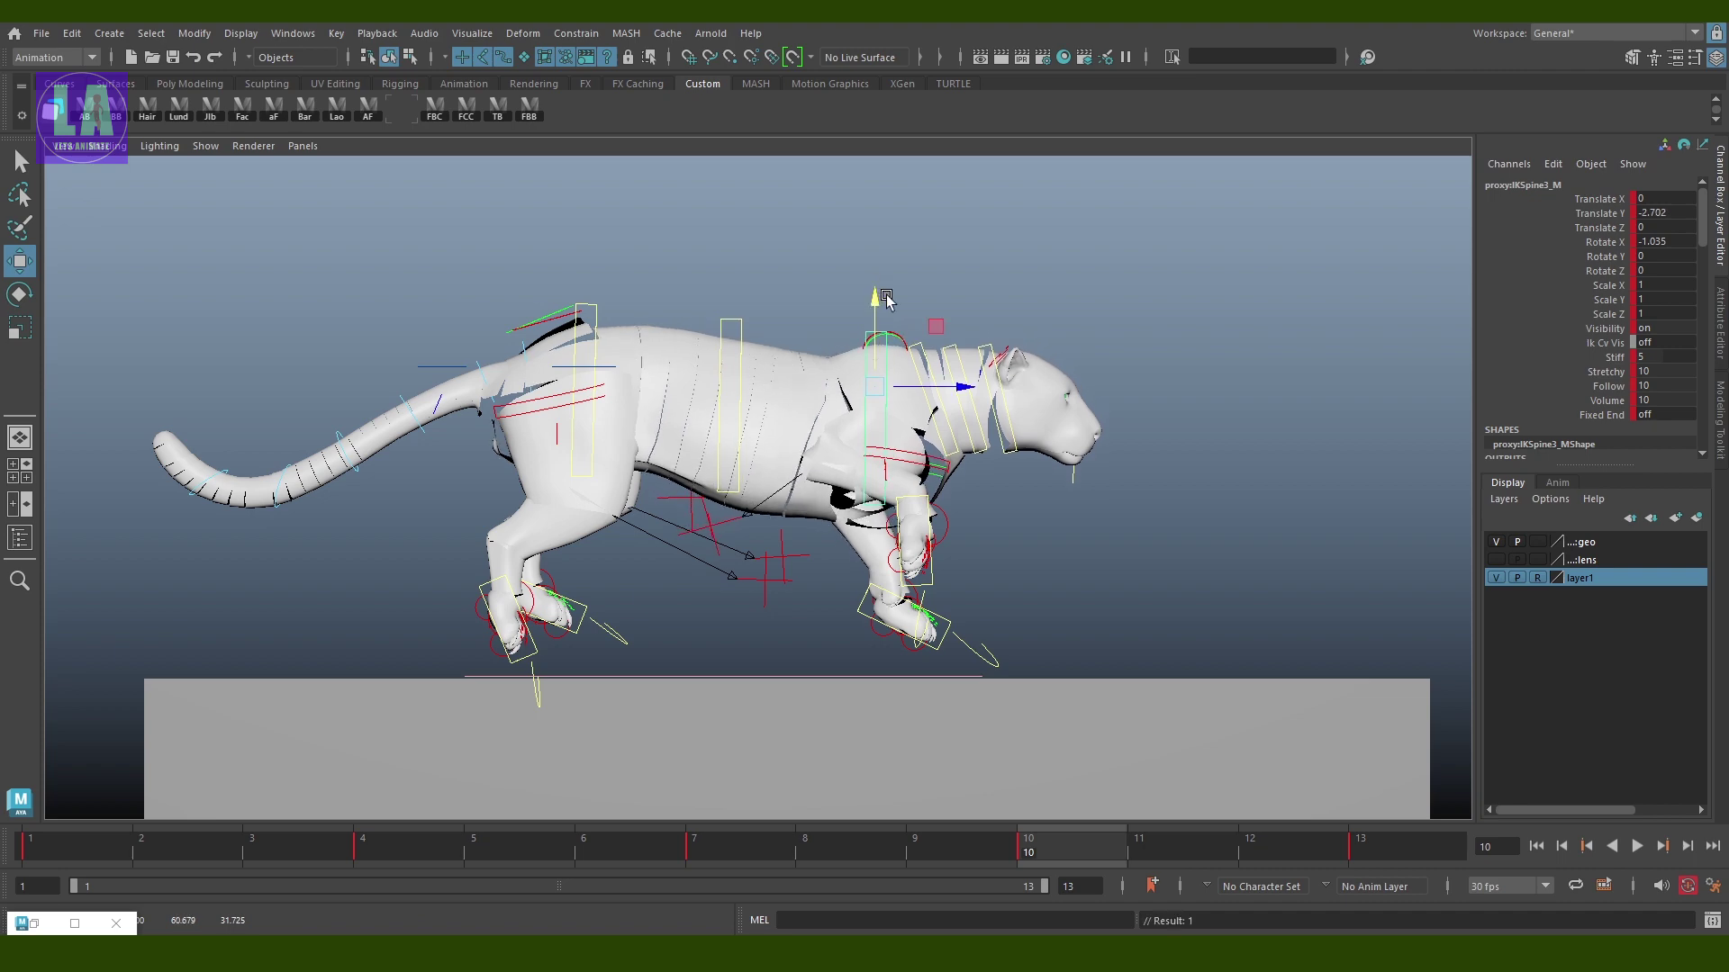
key(q)
Plant the right front paw on the ground slab with its X rotation reset to 0
click(934, 574)
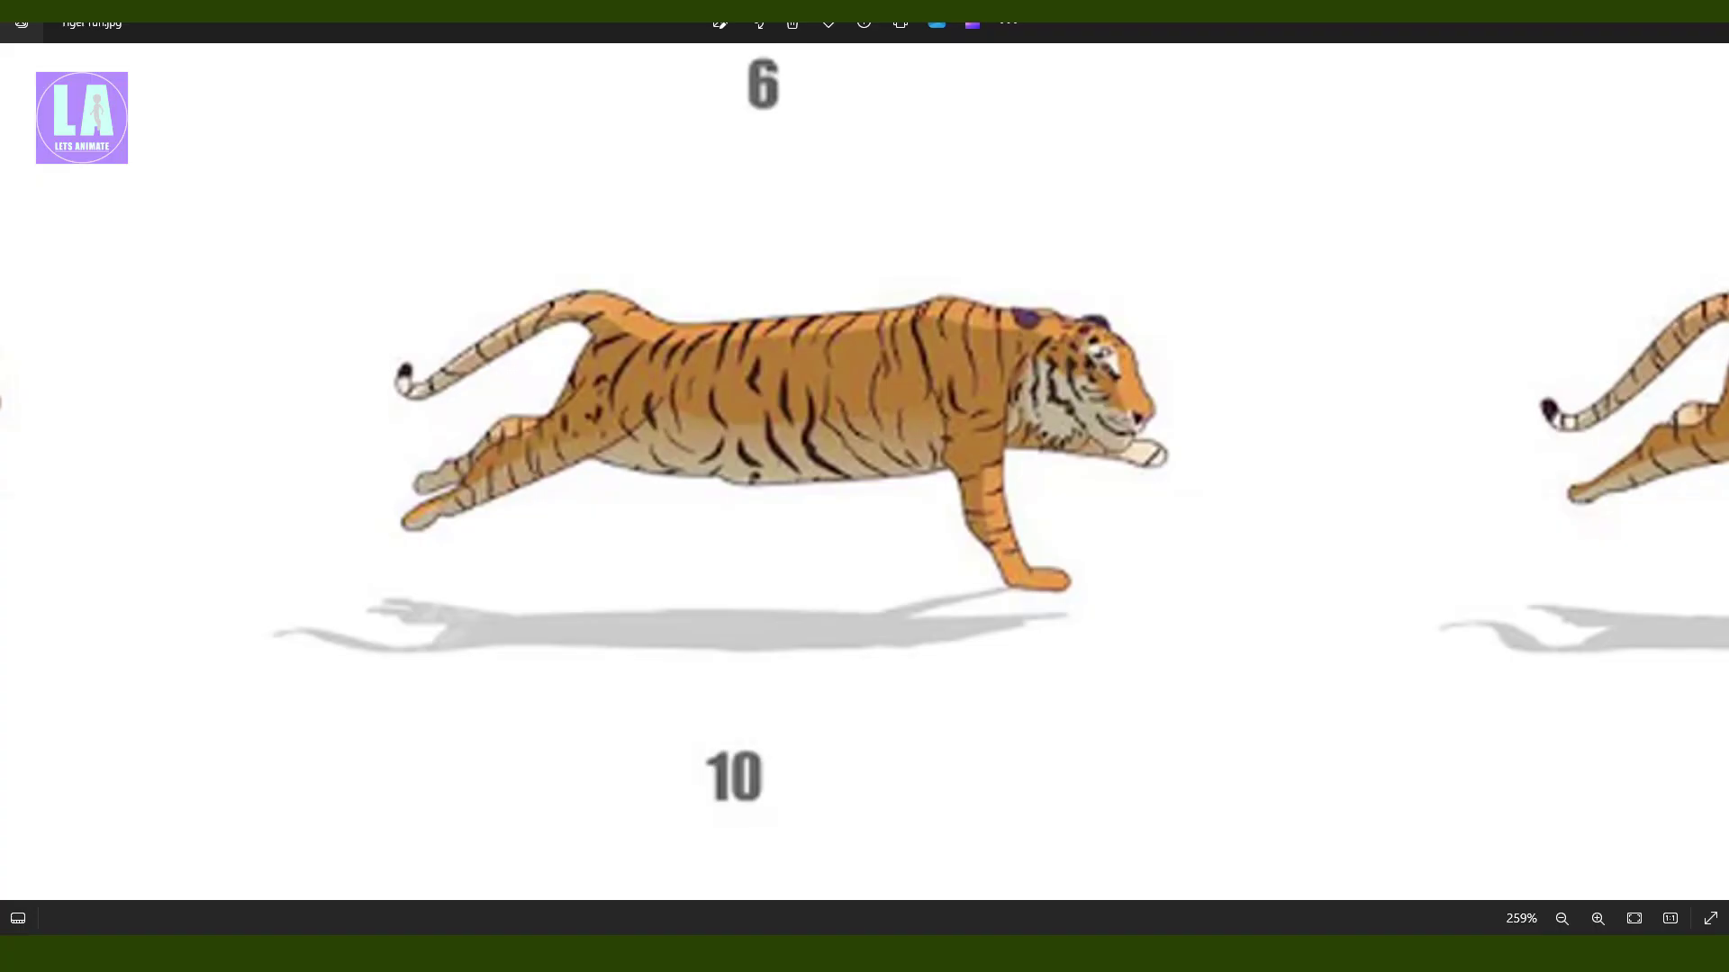
key(w)
drag(930, 421, 931, 522)
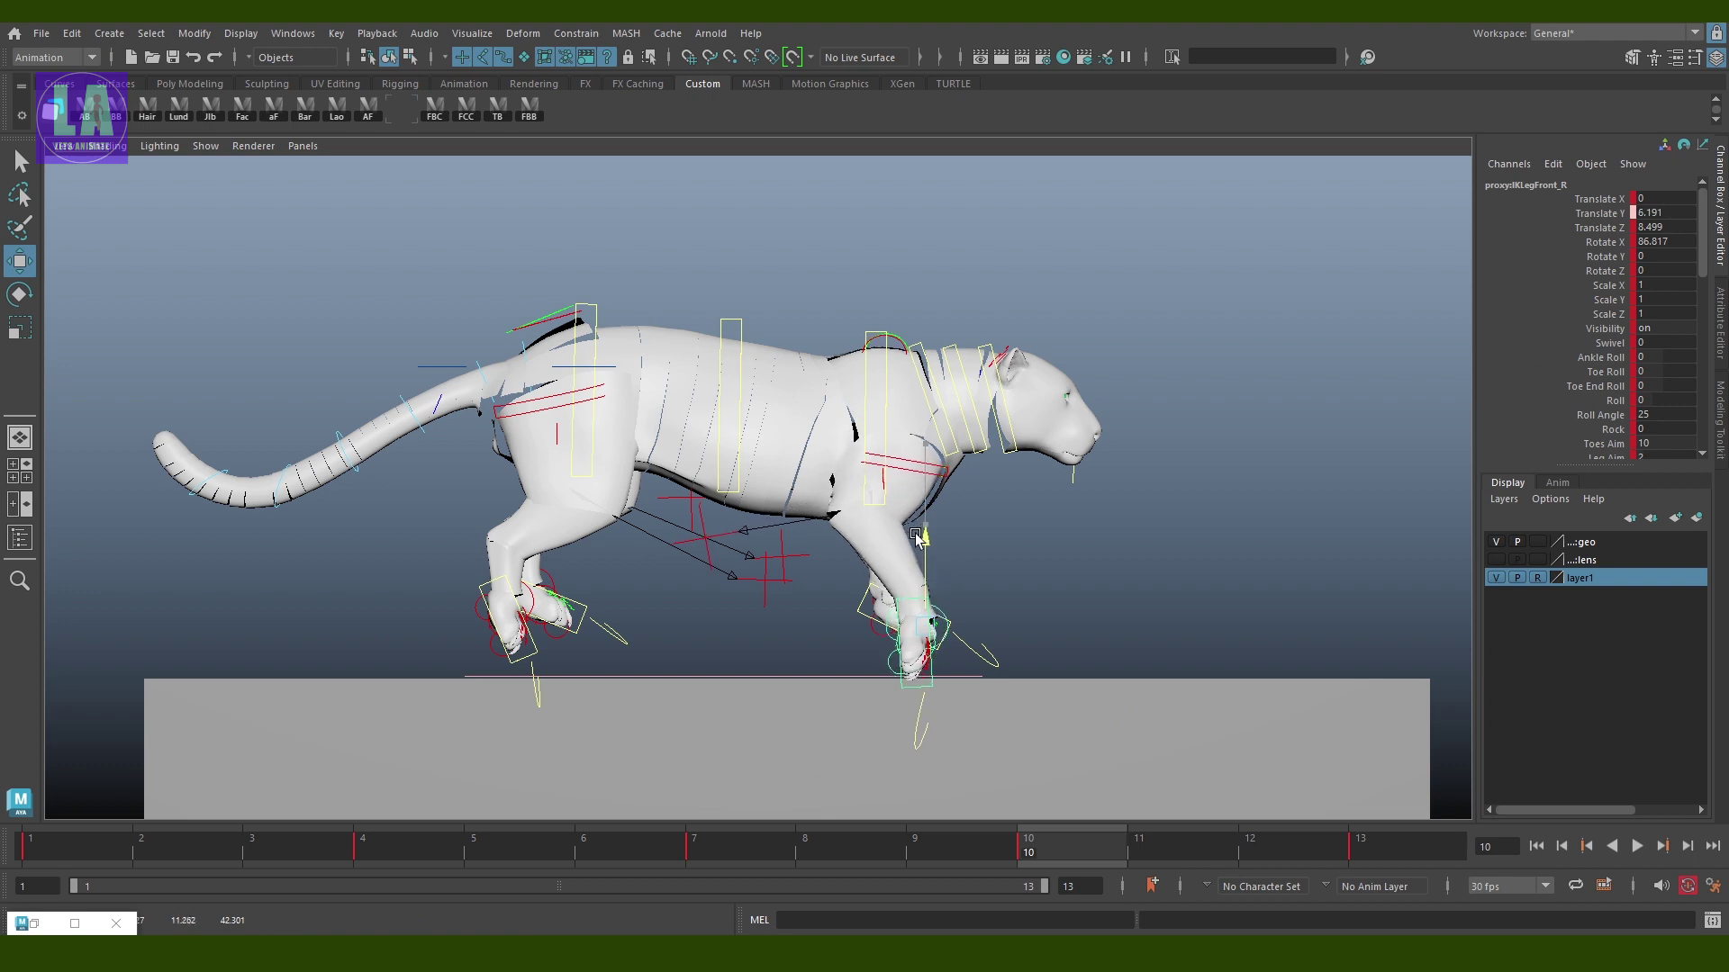
key(e)
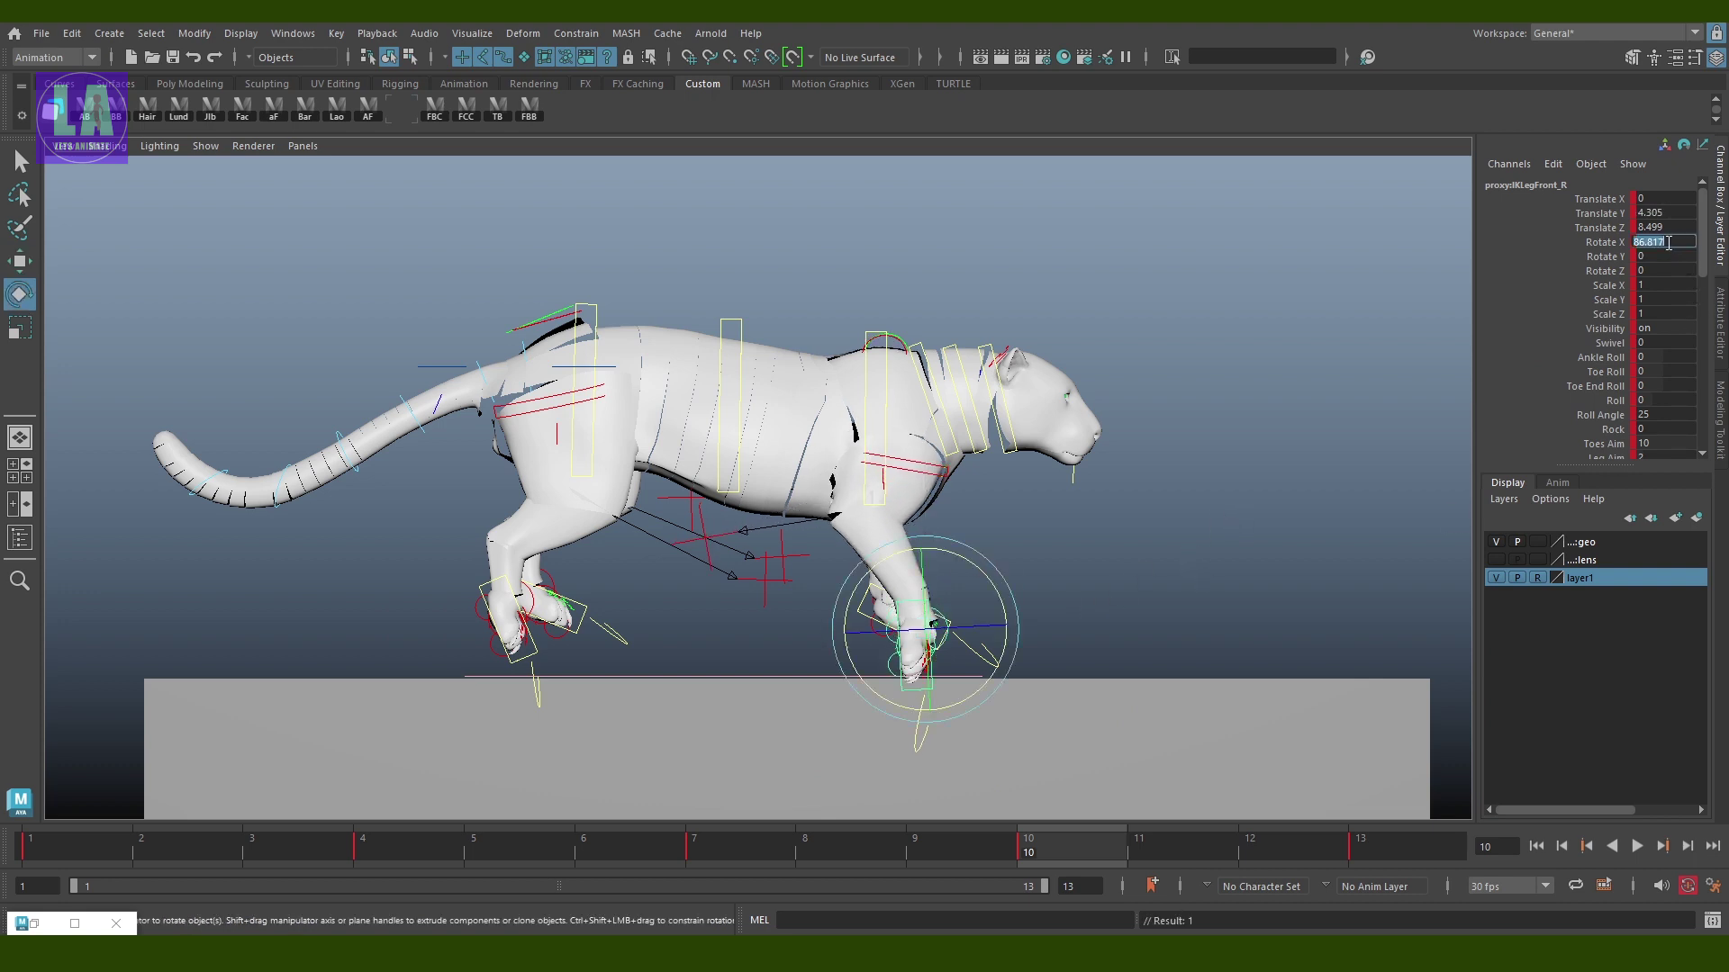
click(1664, 241)
text(0)
key(Return)
key(w)
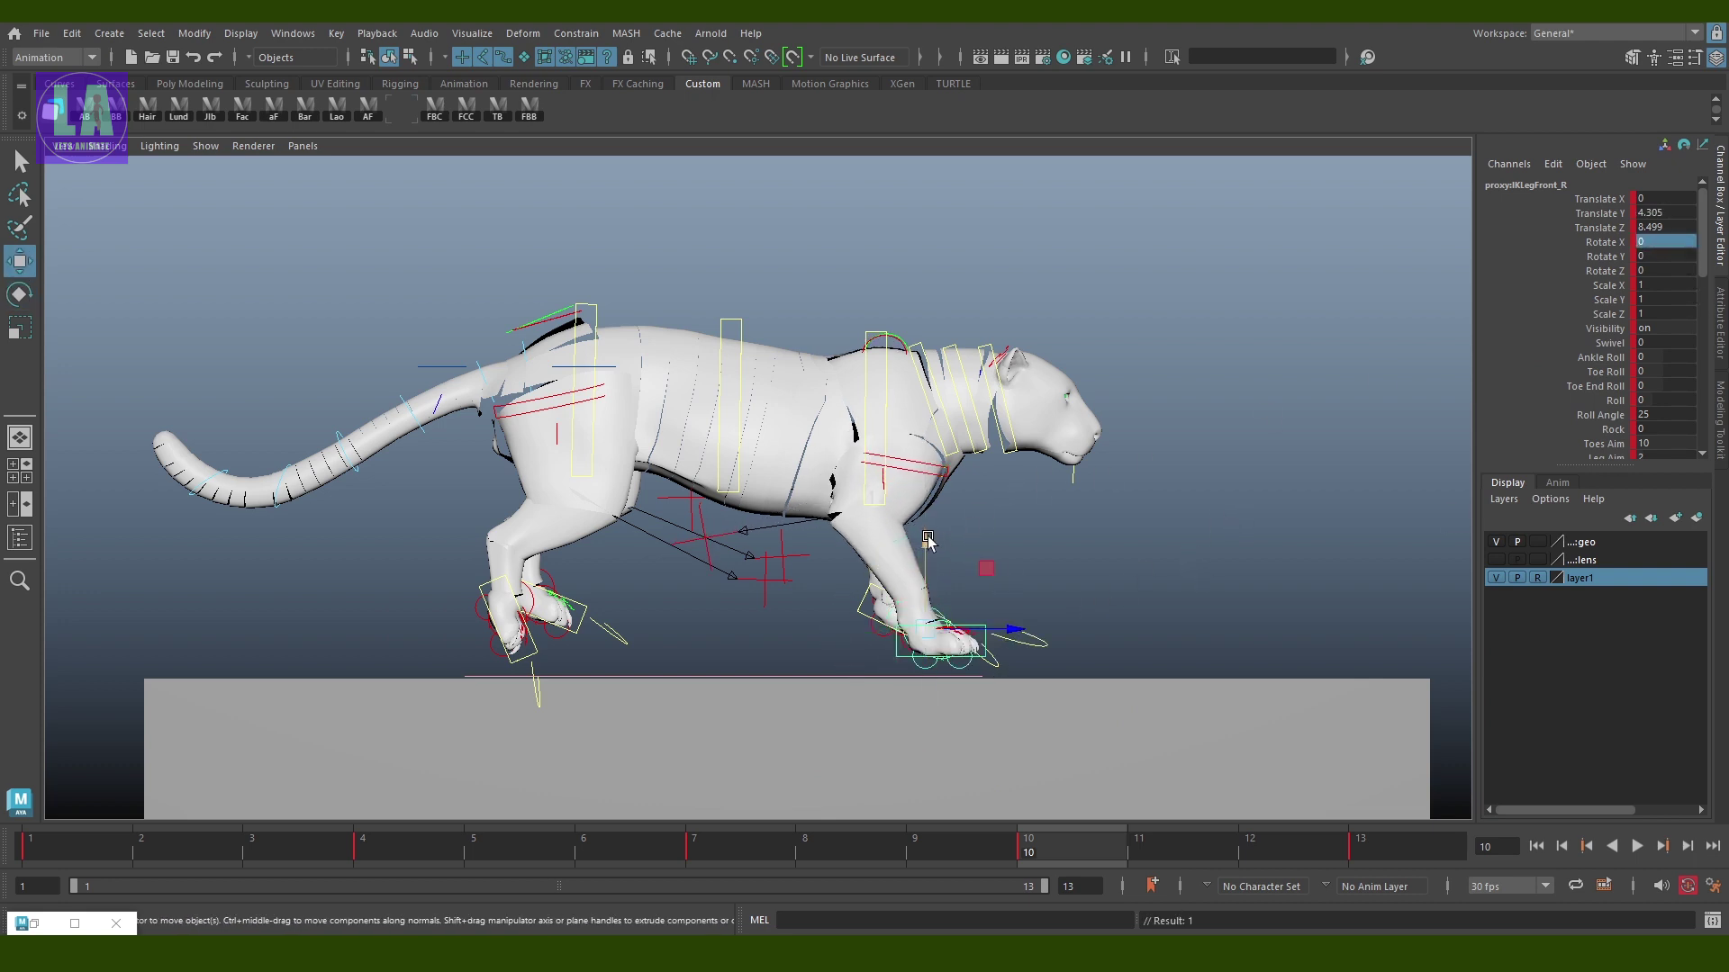
drag(929, 540, 922, 563)
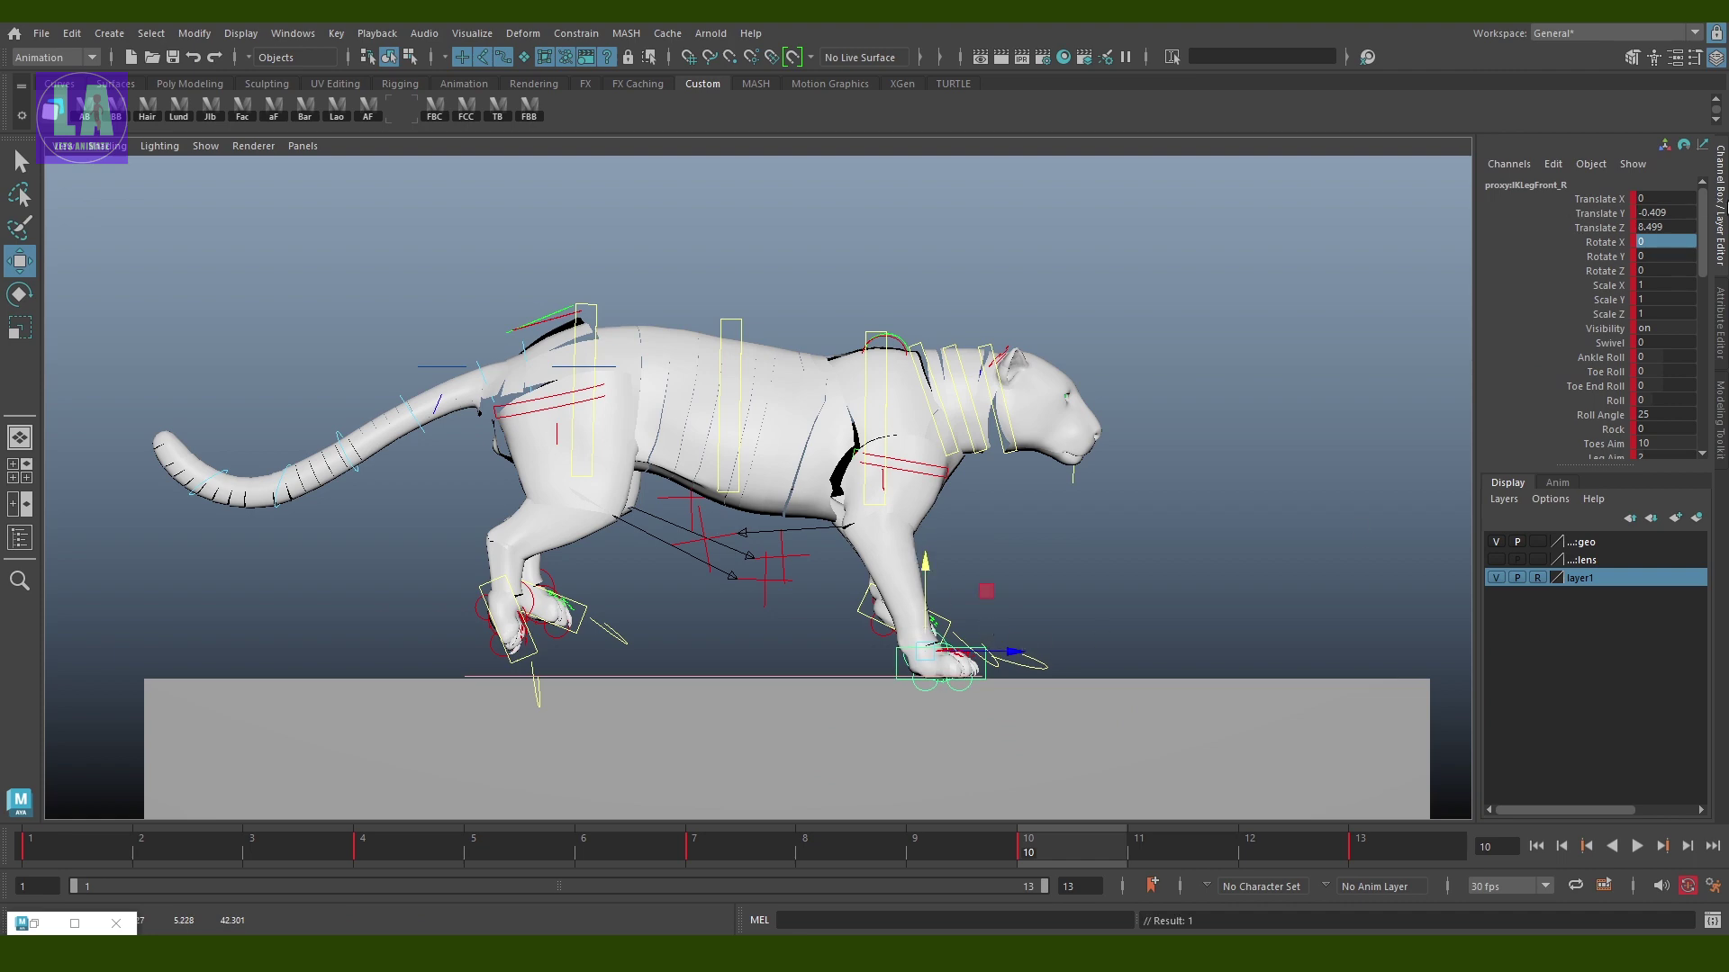
double_click(1681, 212)
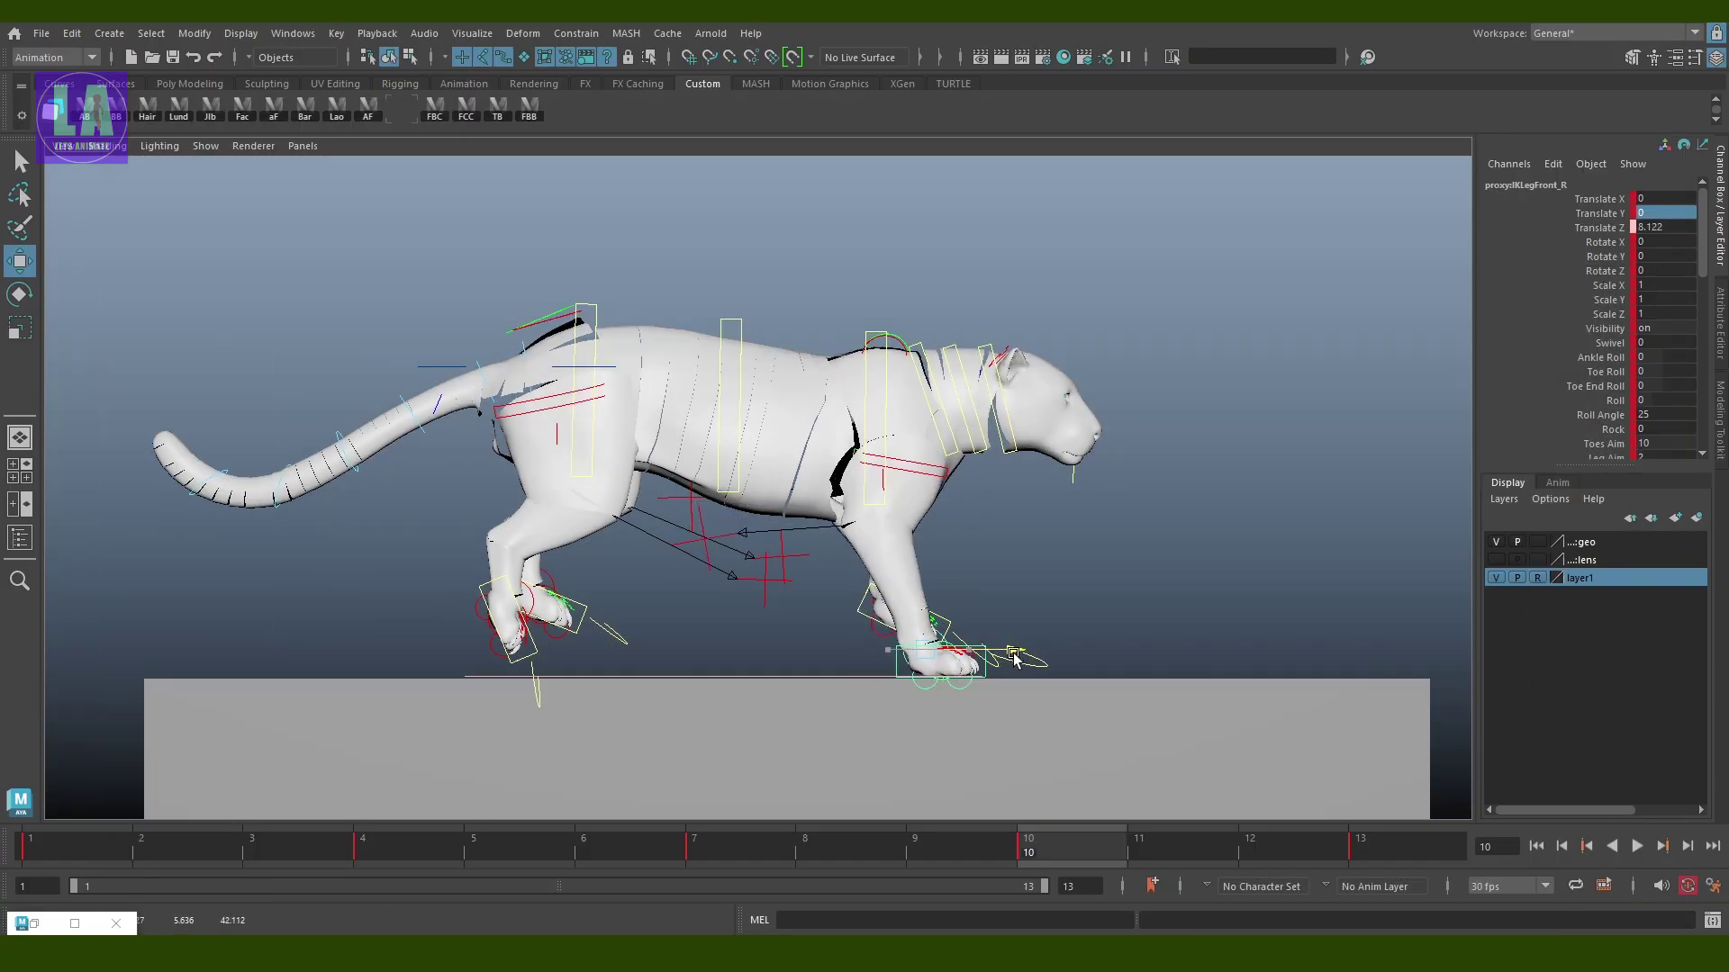
Raise the torso back up and lift the left front paw forward and higher
click(897, 357)
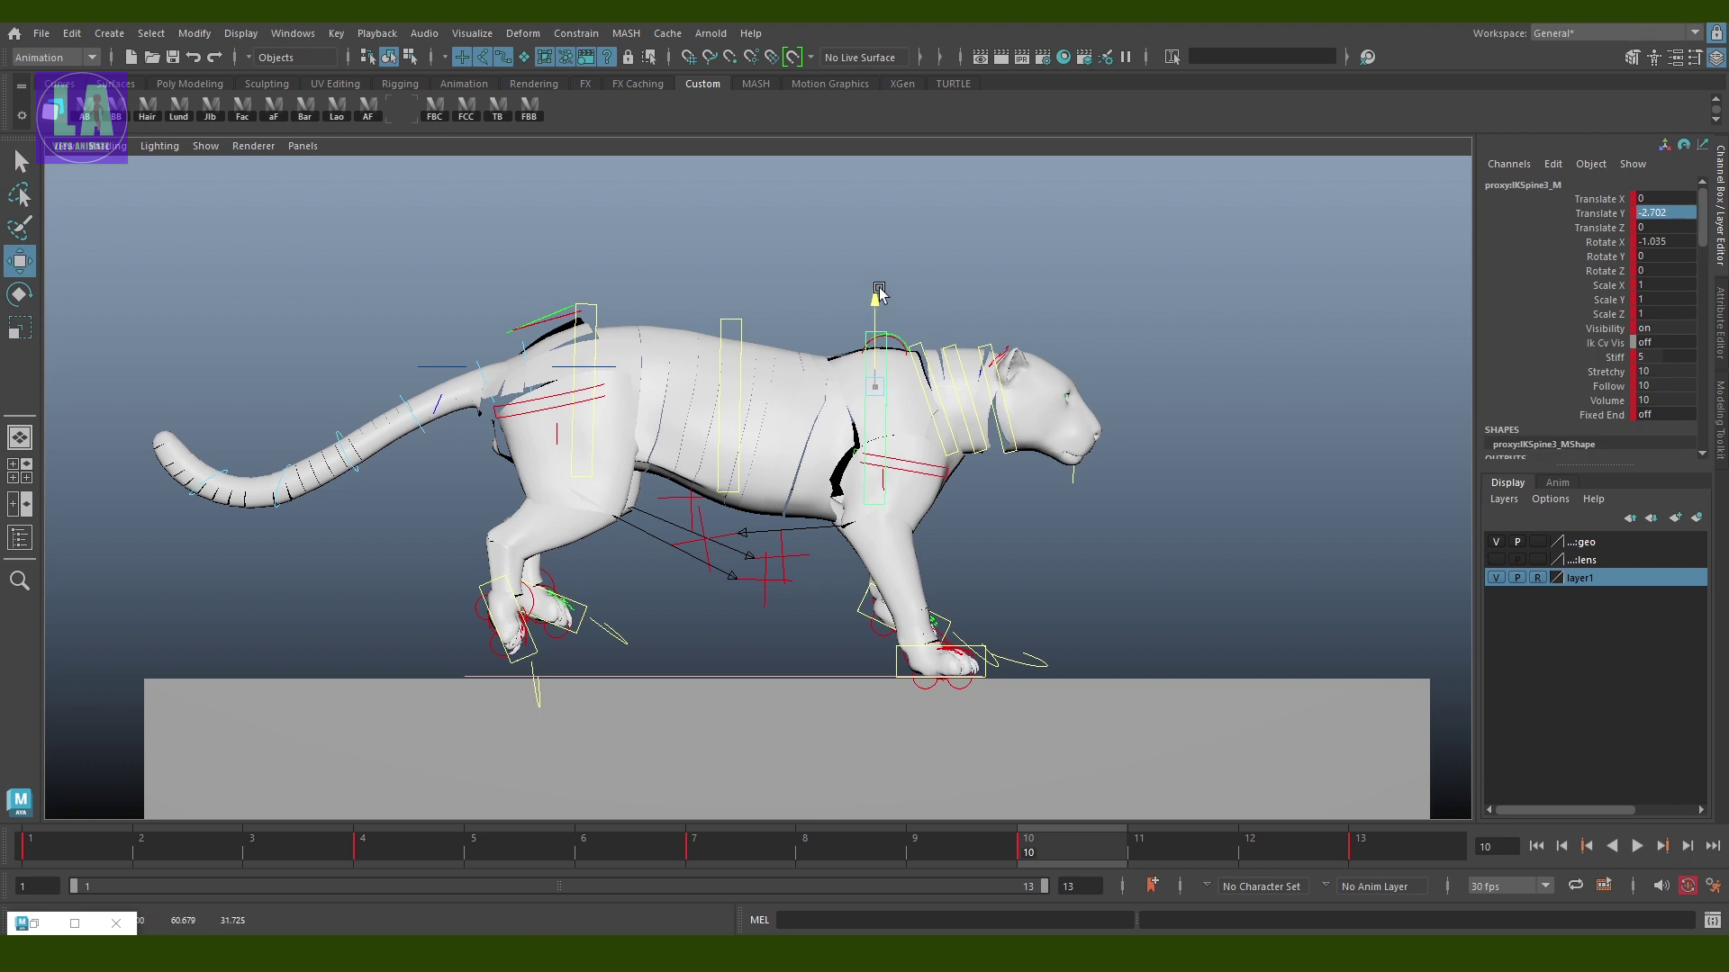
drag(878, 290, 869, 272)
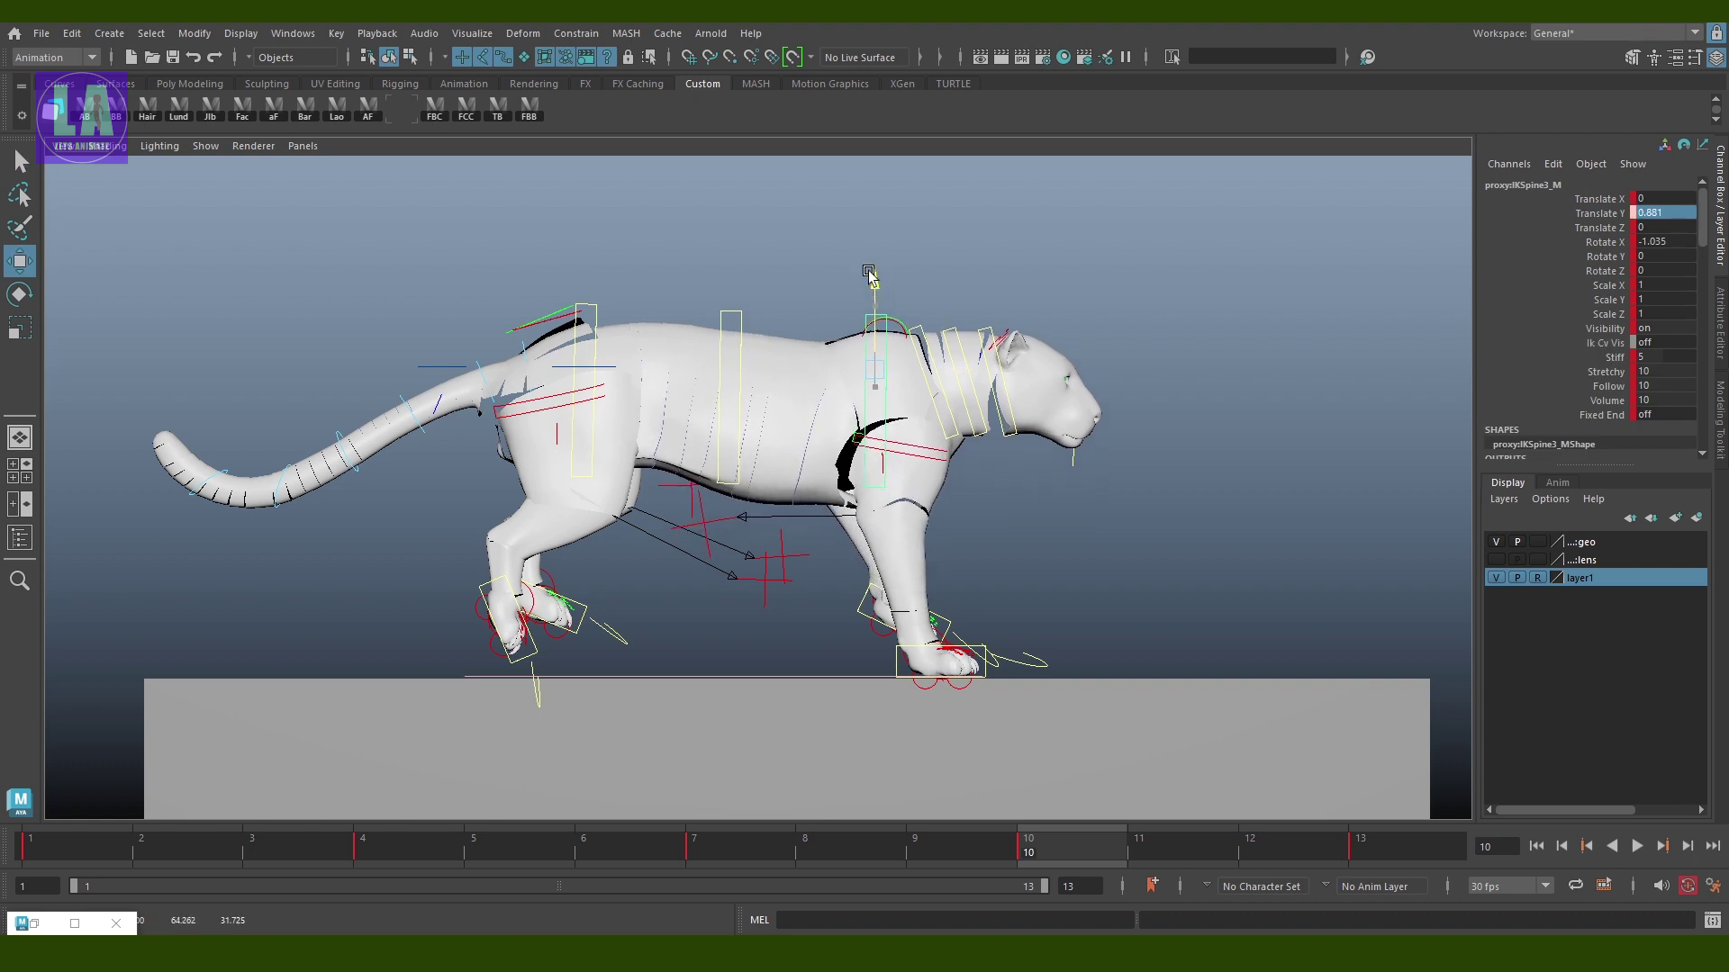
click(887, 612)
mouse_move(900, 603)
mouse_down()
mouse_move(999, 518)
mouse_move(1192, 524)
mouse_up()
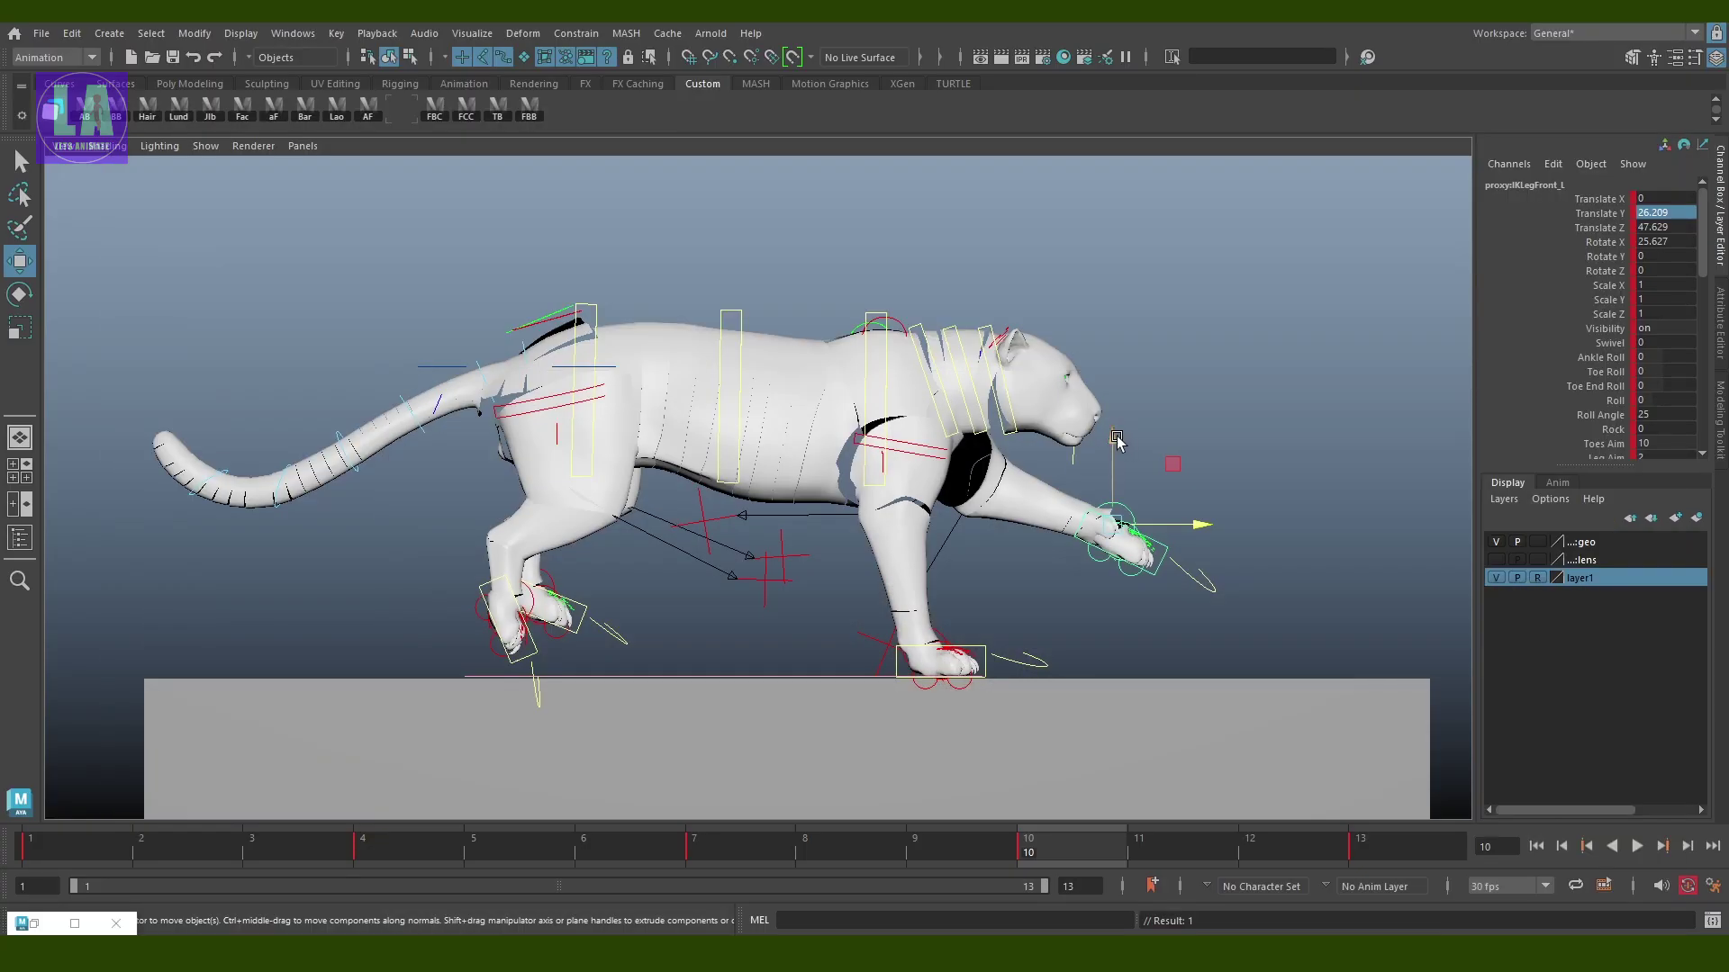
drag(1117, 439, 1116, 421)
key(q)
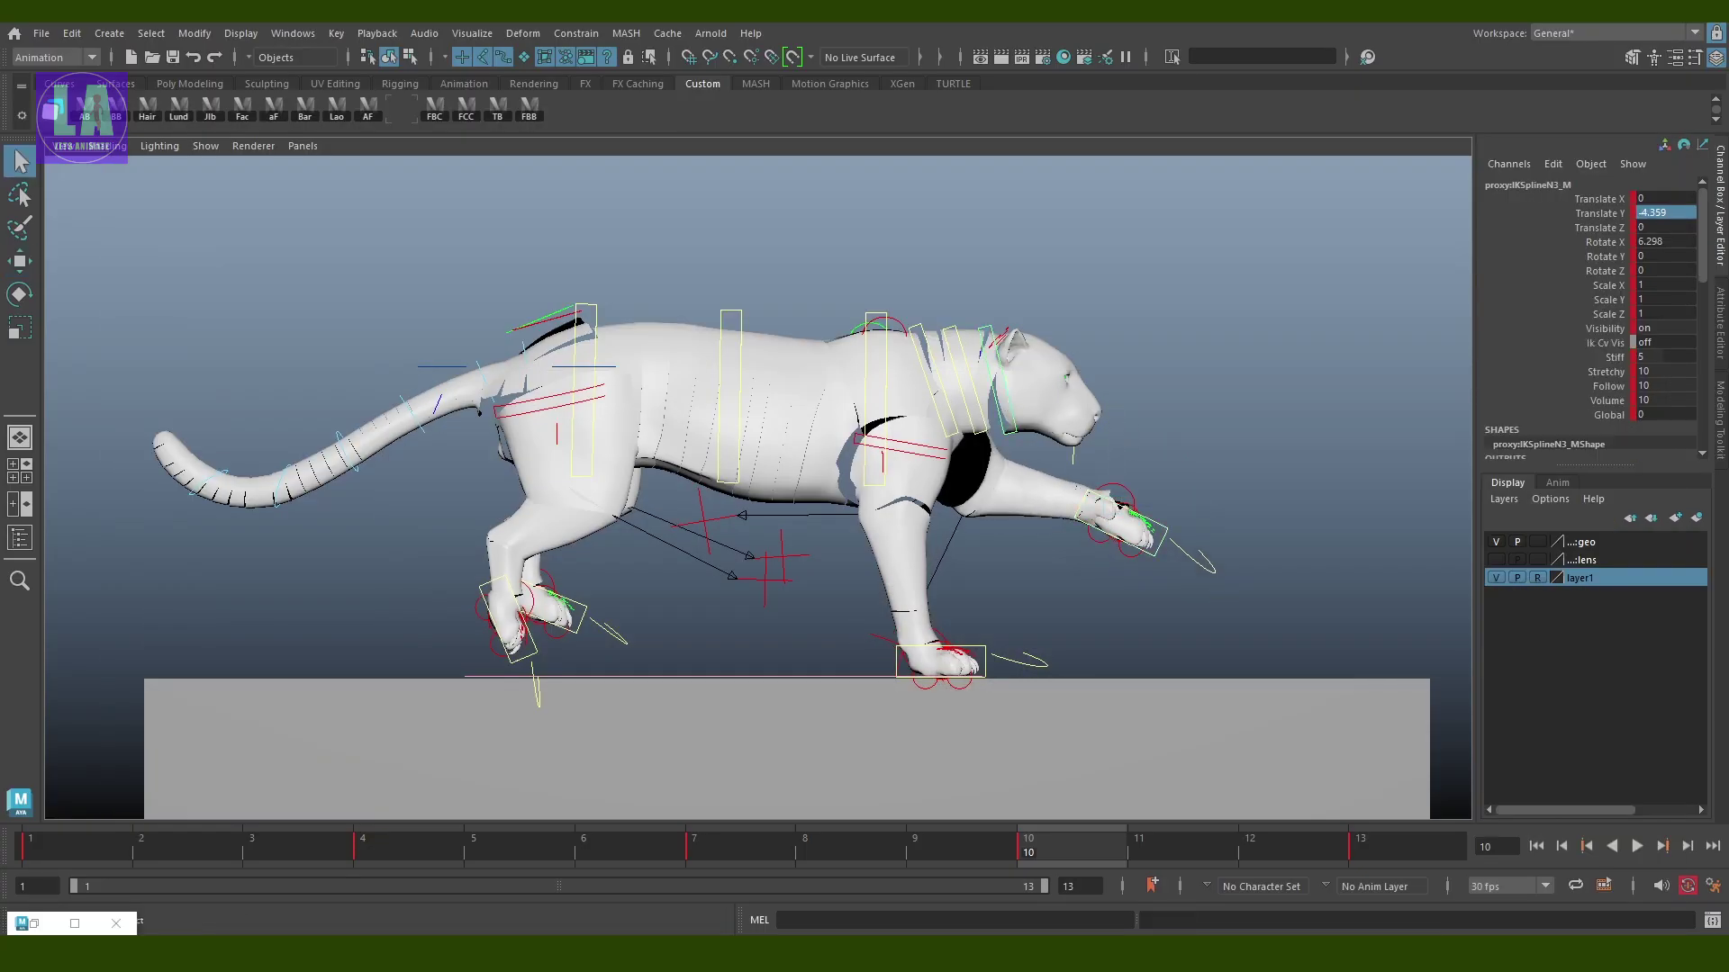
Lower the neck control and zero the upper spine control's X rotation
key(w)
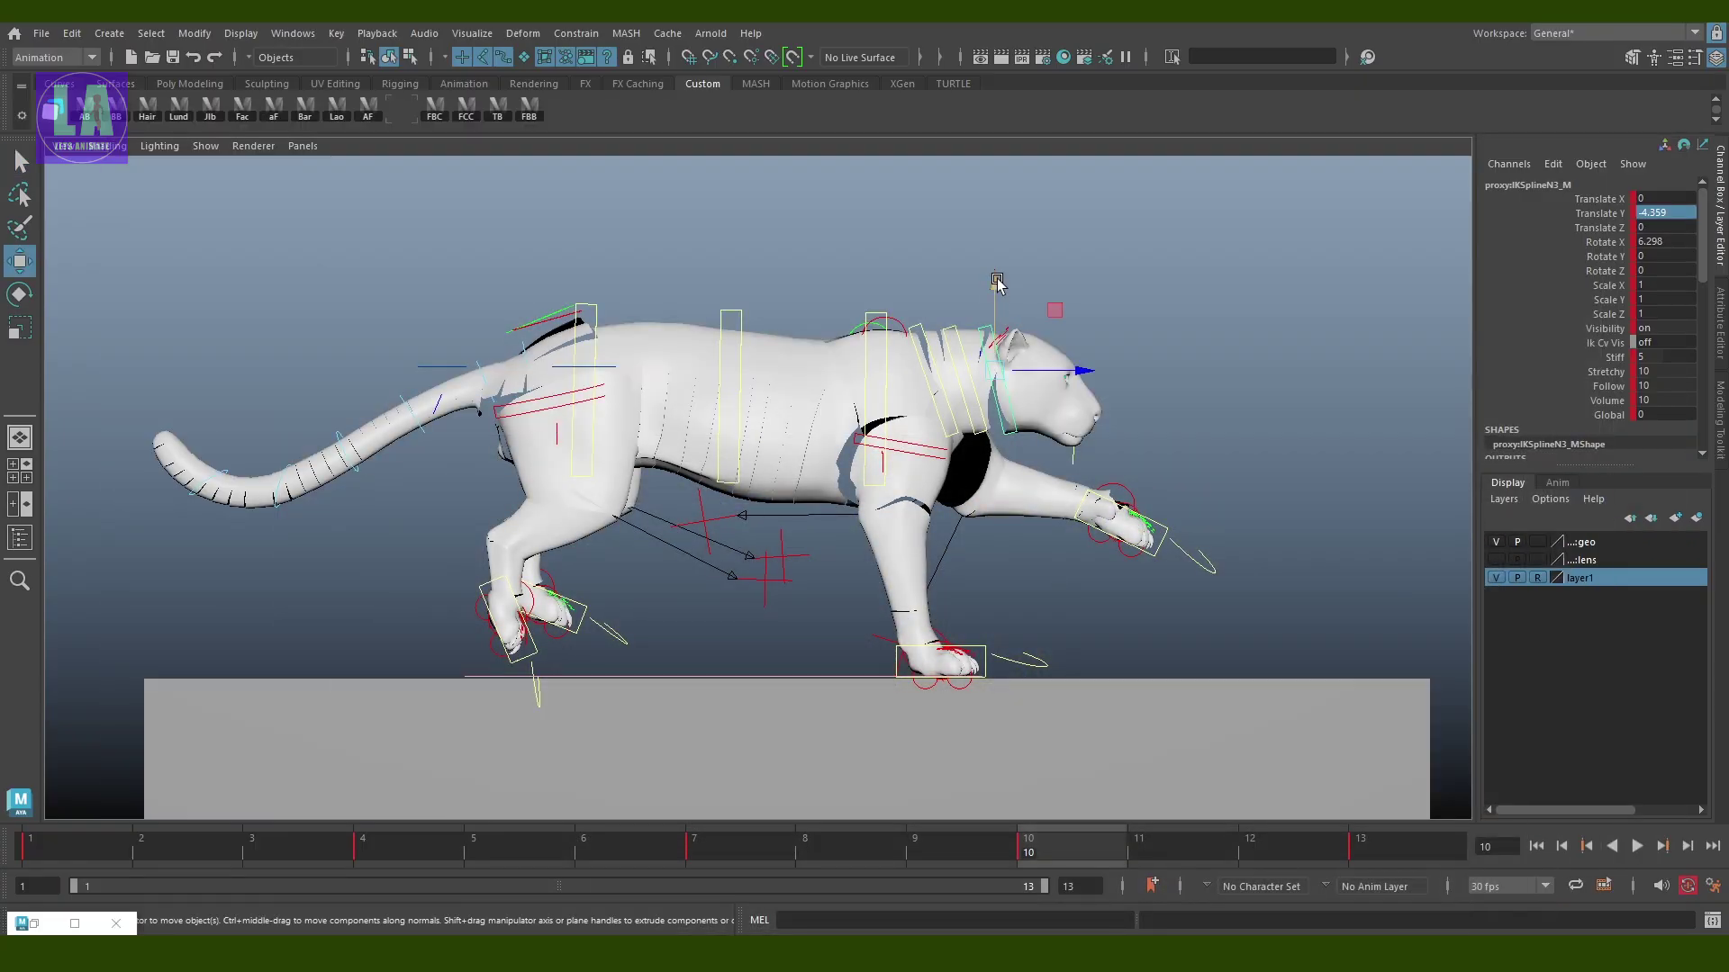
drag(1004, 286, 1007, 307)
key(q)
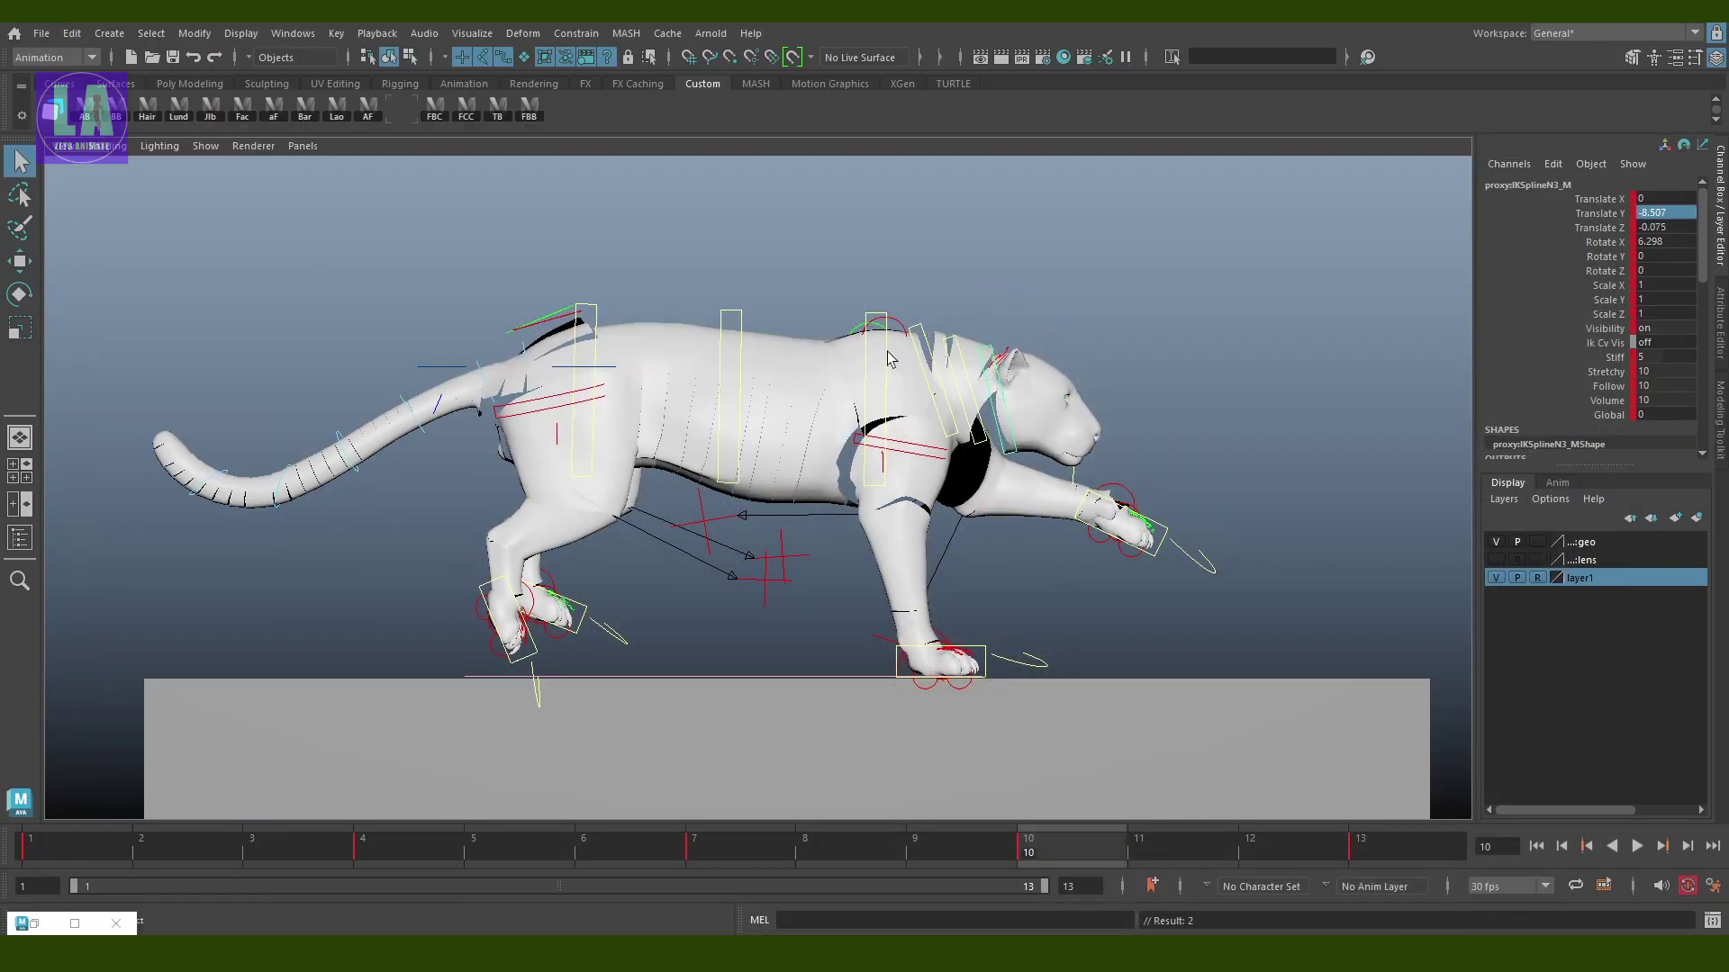
click(888, 358)
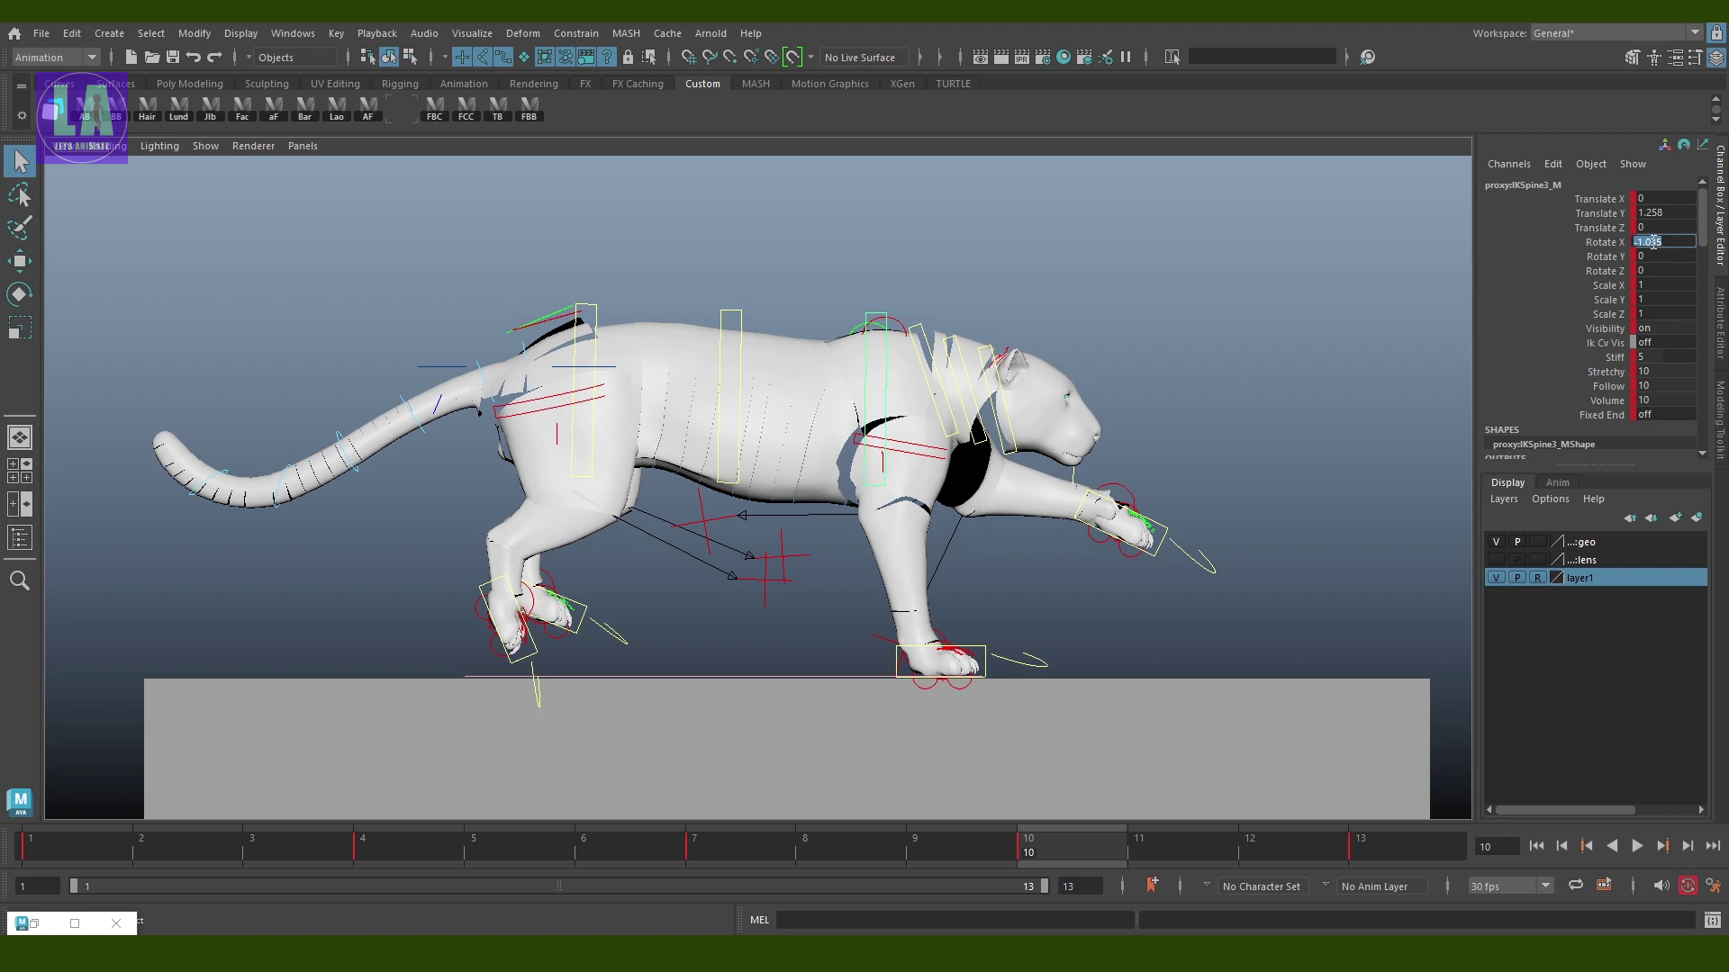
key(Return)
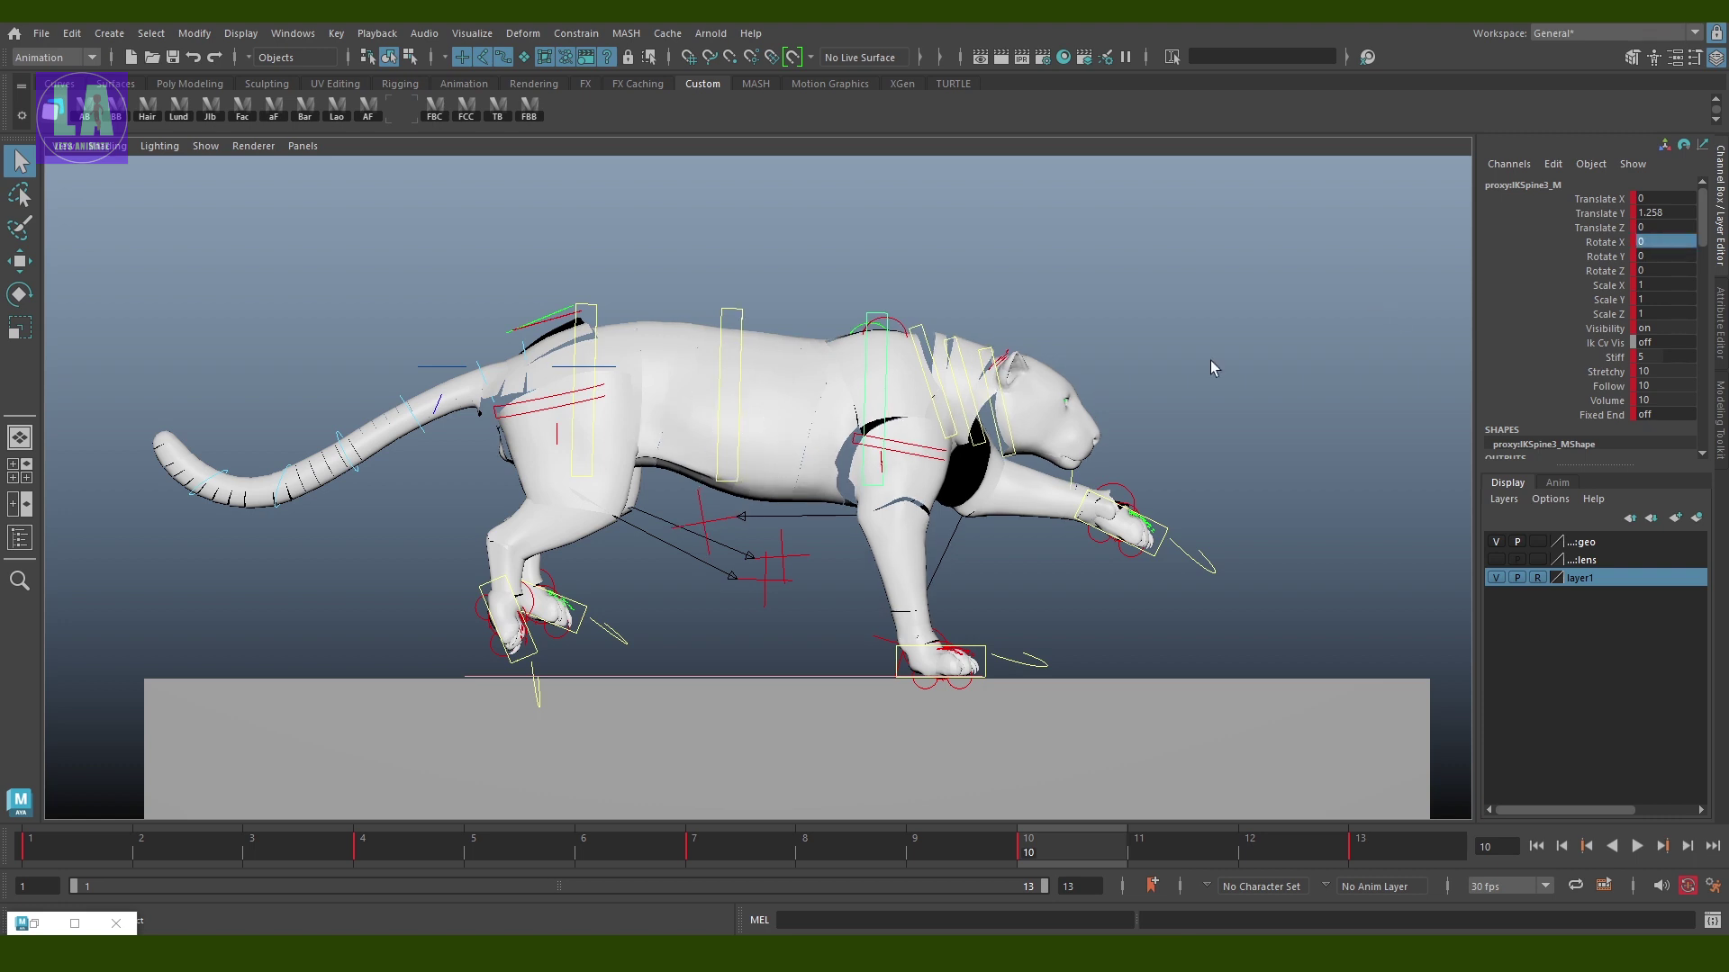
Push the left front paw further forward, adjust its height and tilt it slightly
click(1211, 368)
key(w)
click(1166, 526)
drag(1197, 497, 1213, 498)
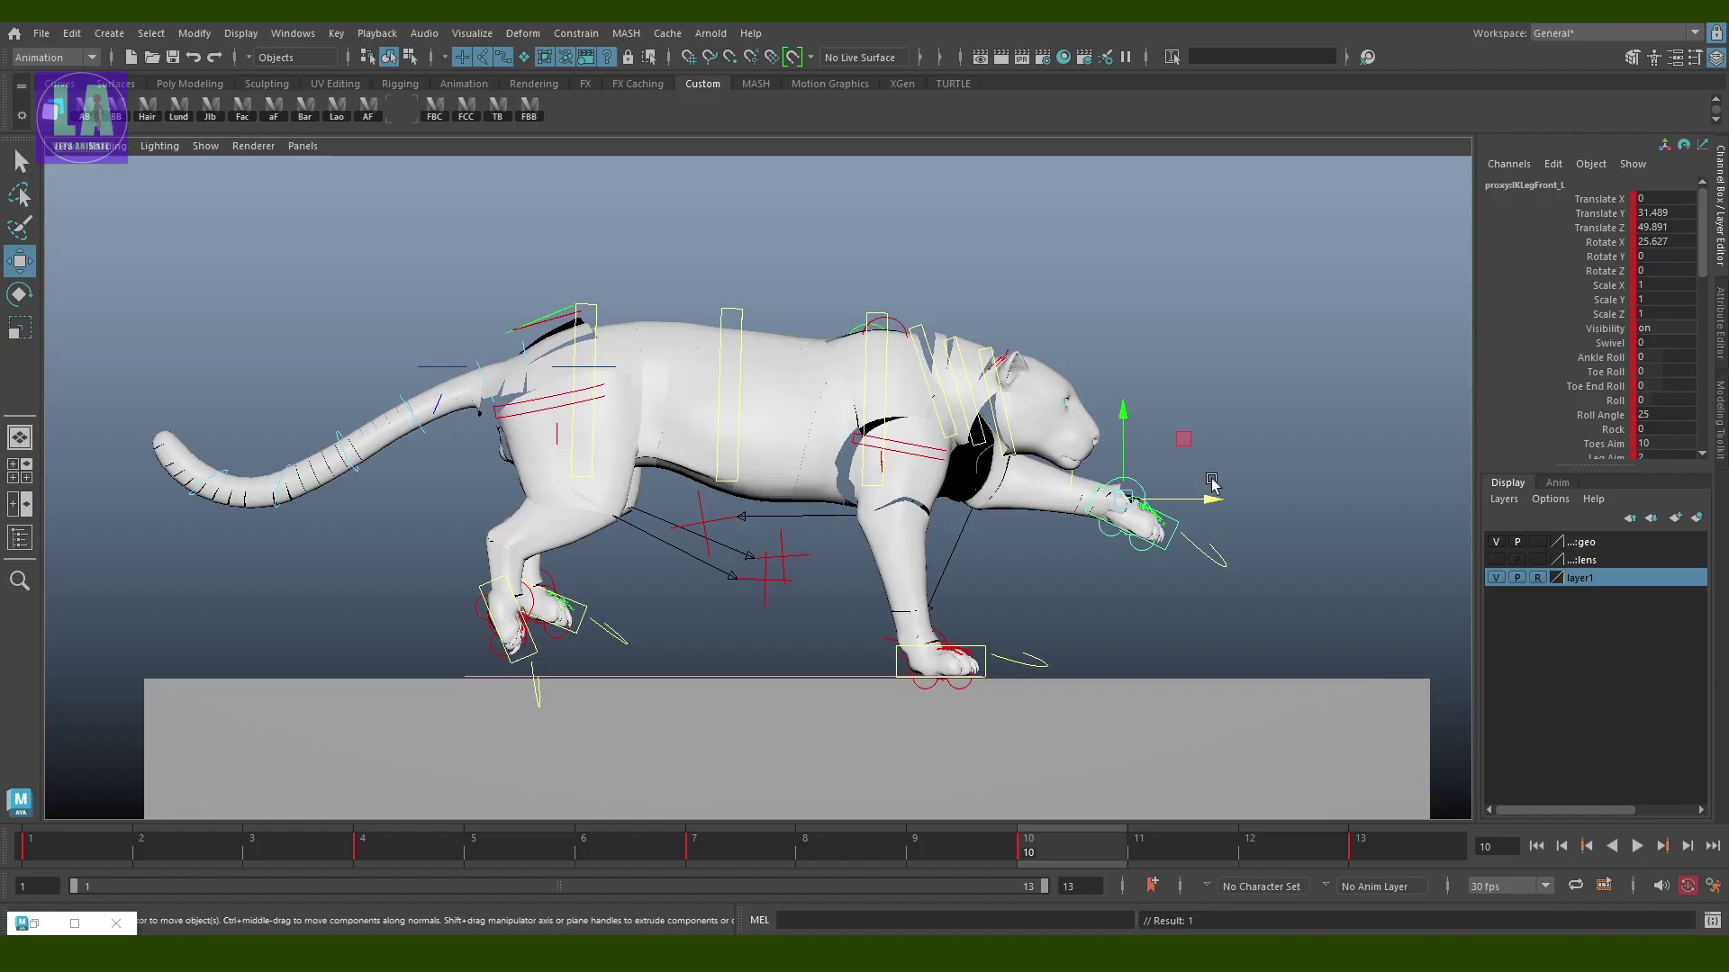
drag(1125, 432, 1125, 387)
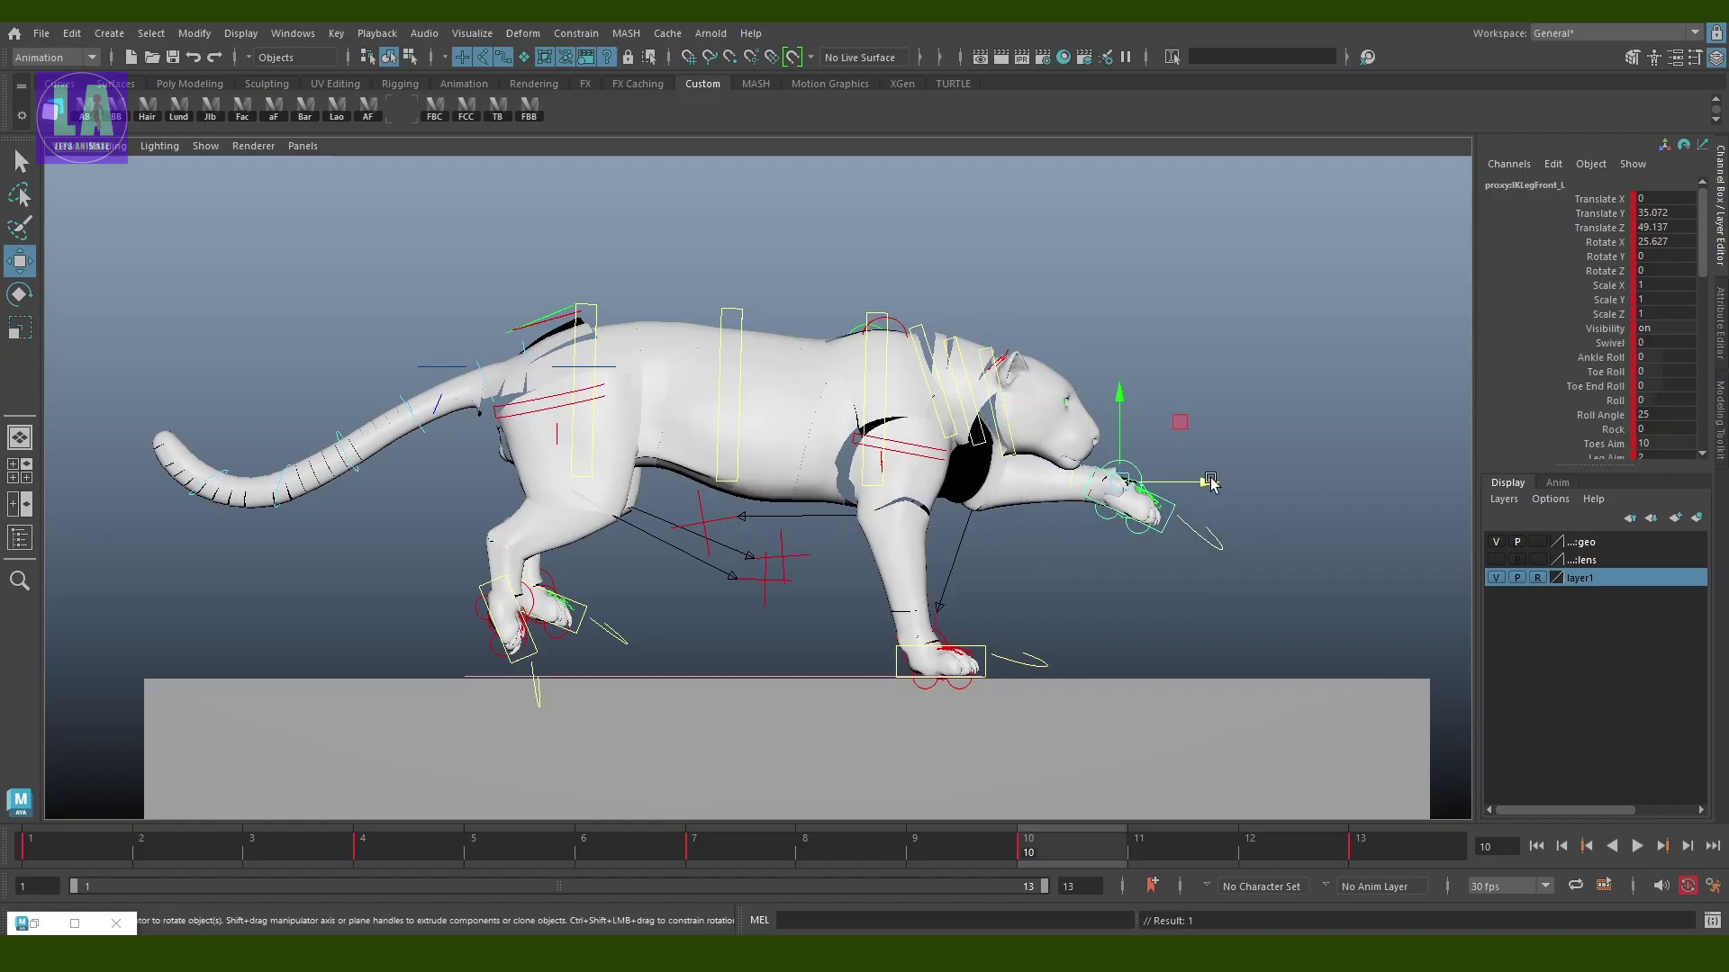
key(e)
key(w)
key(space)
mouse_move(1170, 486)
mouse_down()
mouse_move(1119, 628)
mouse_move(813, 428)
mouse_move(1062, 513)
mouse_up()
click(1122, 584)
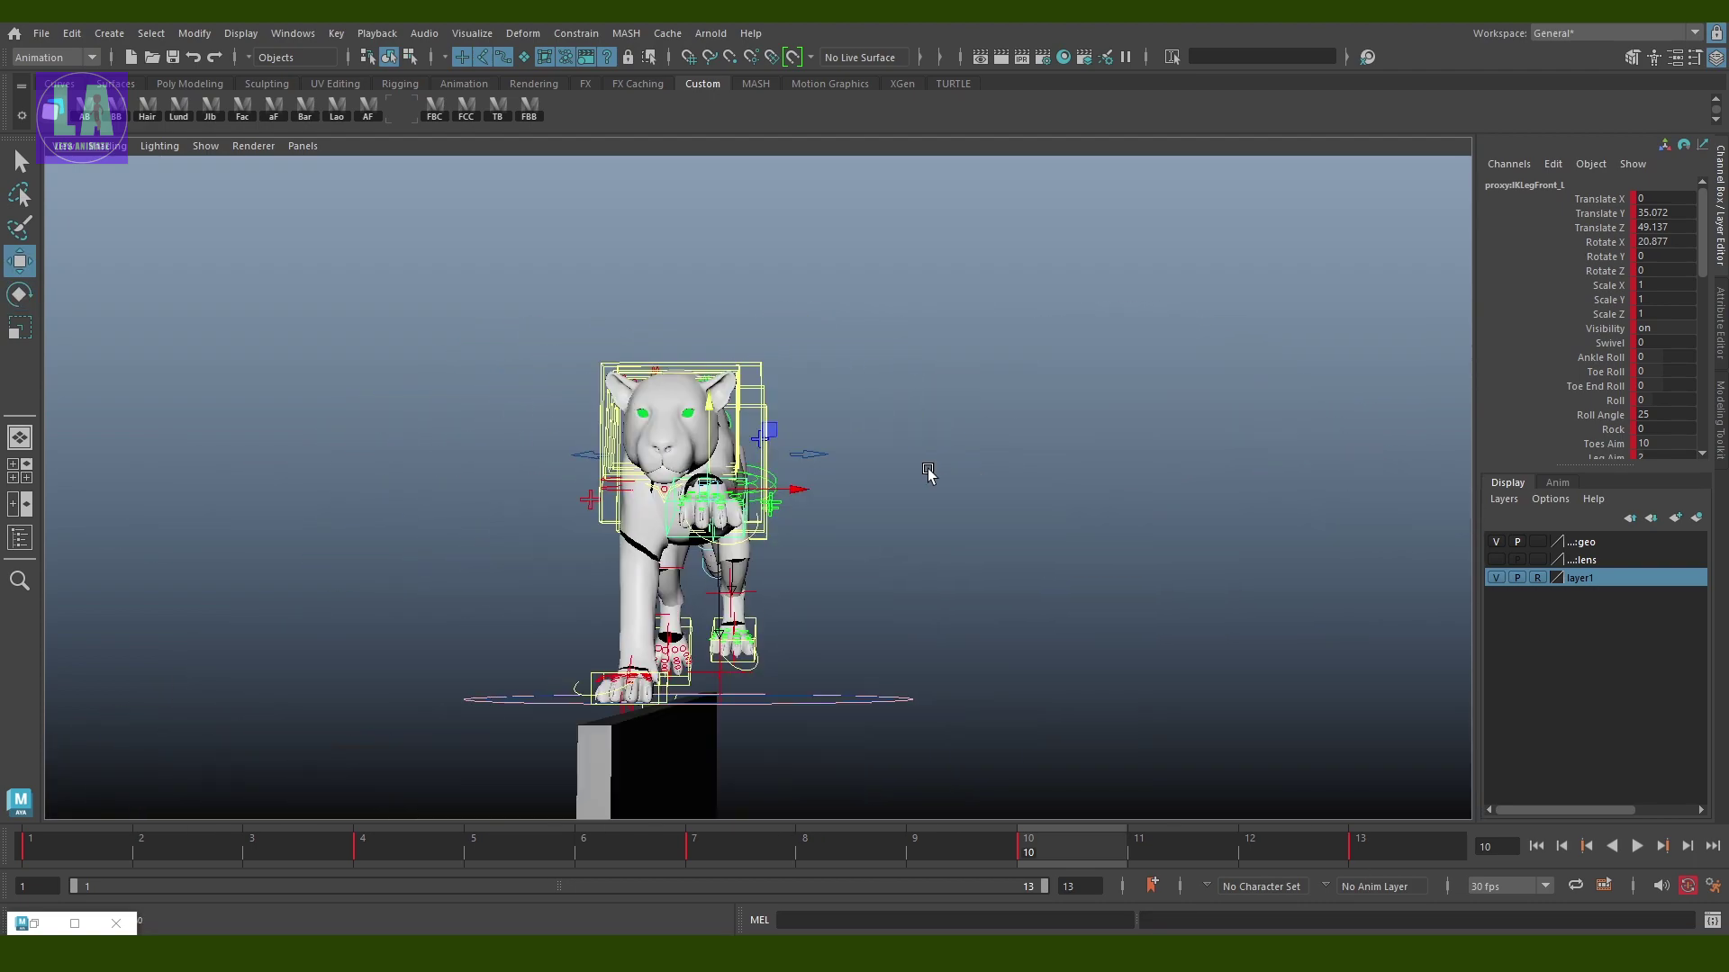
Switch to the Left side view and save Tiger_Run.mb
key(space)
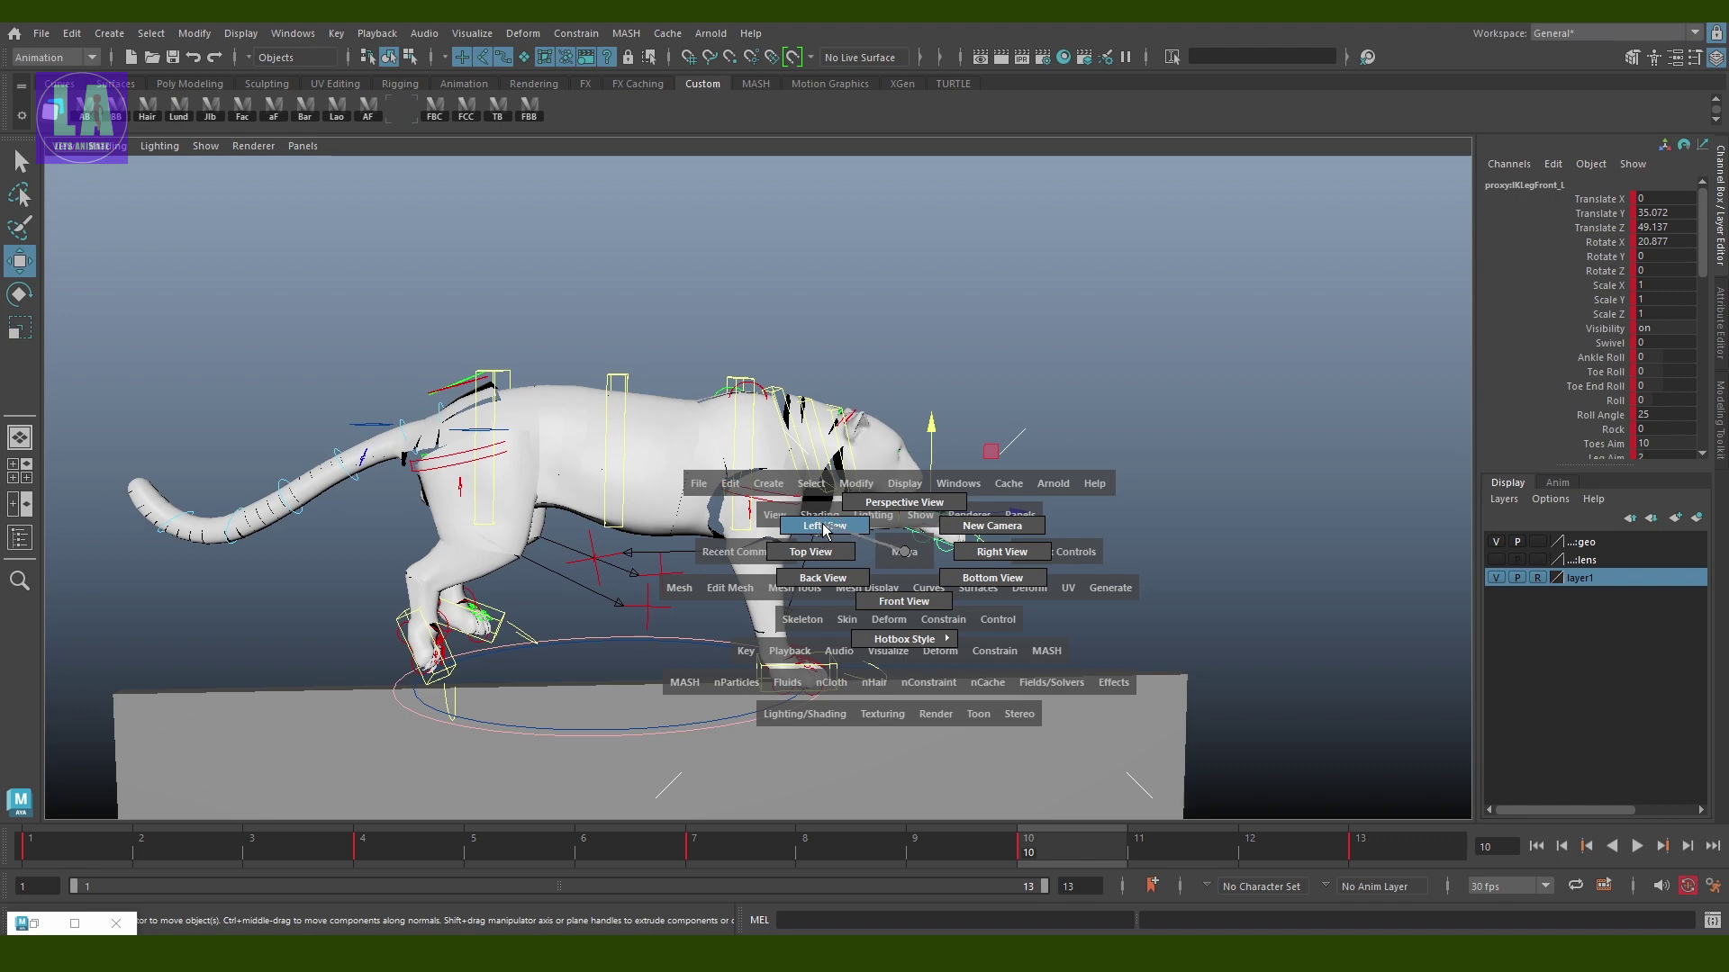
click(822, 529)
key(ctrl+s)
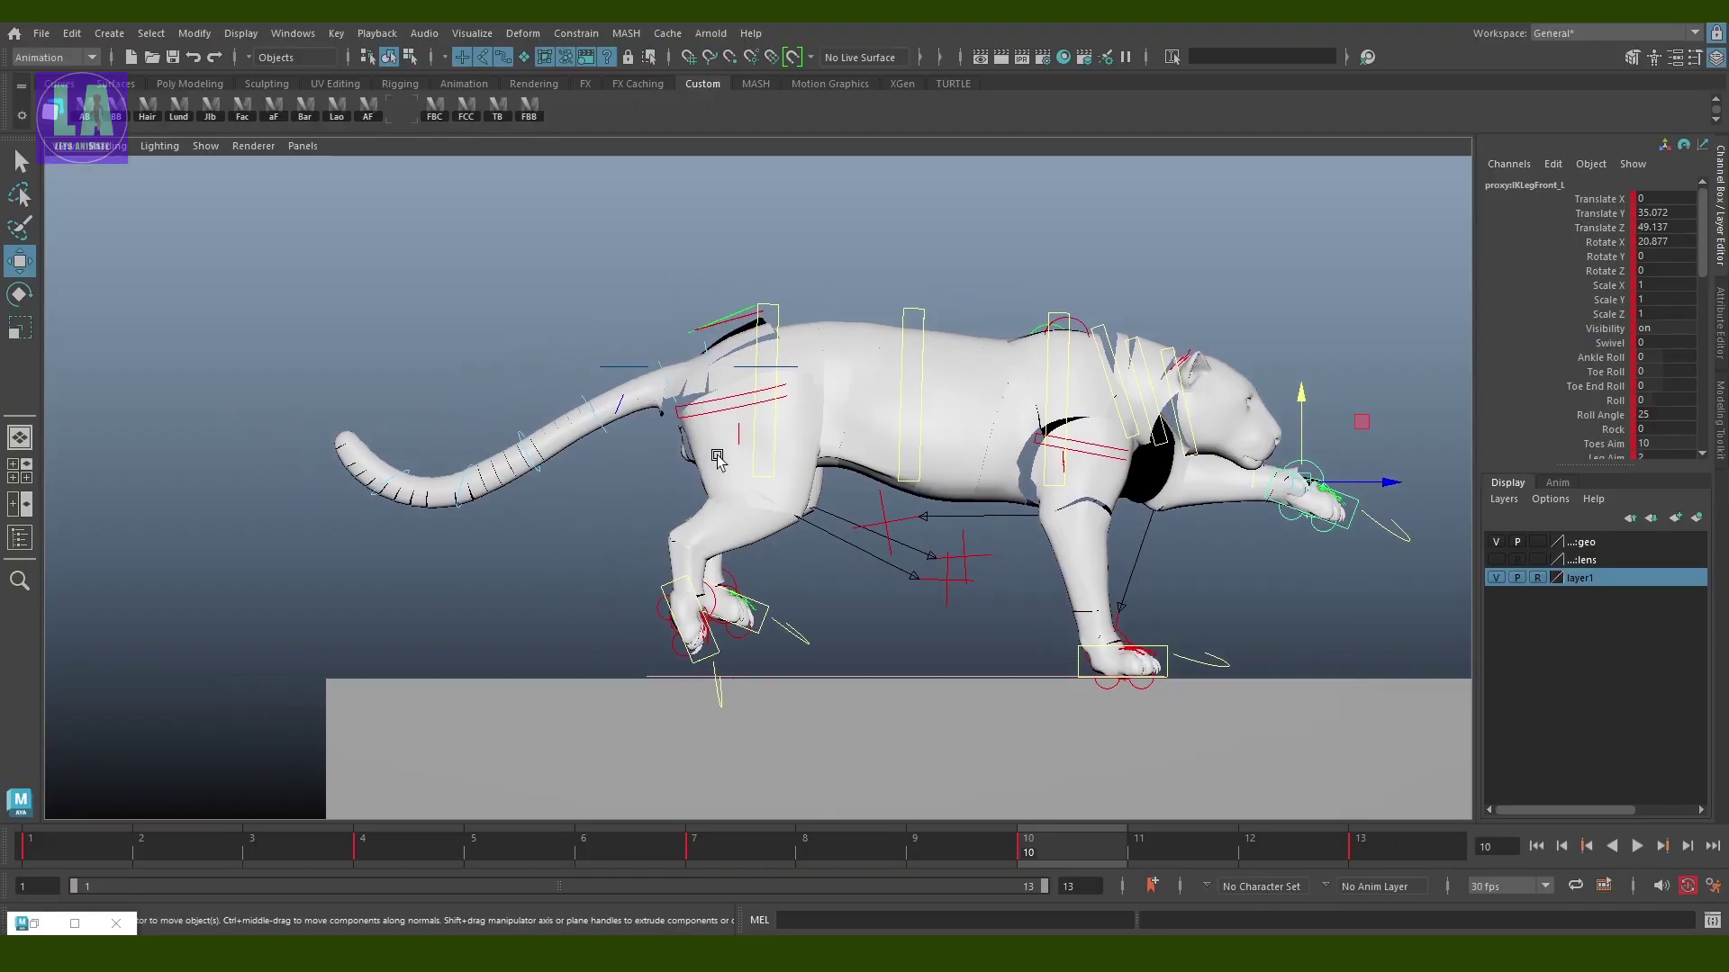
Shift the rear spine control and stretch both hind legs far back toward the tail
key(w)
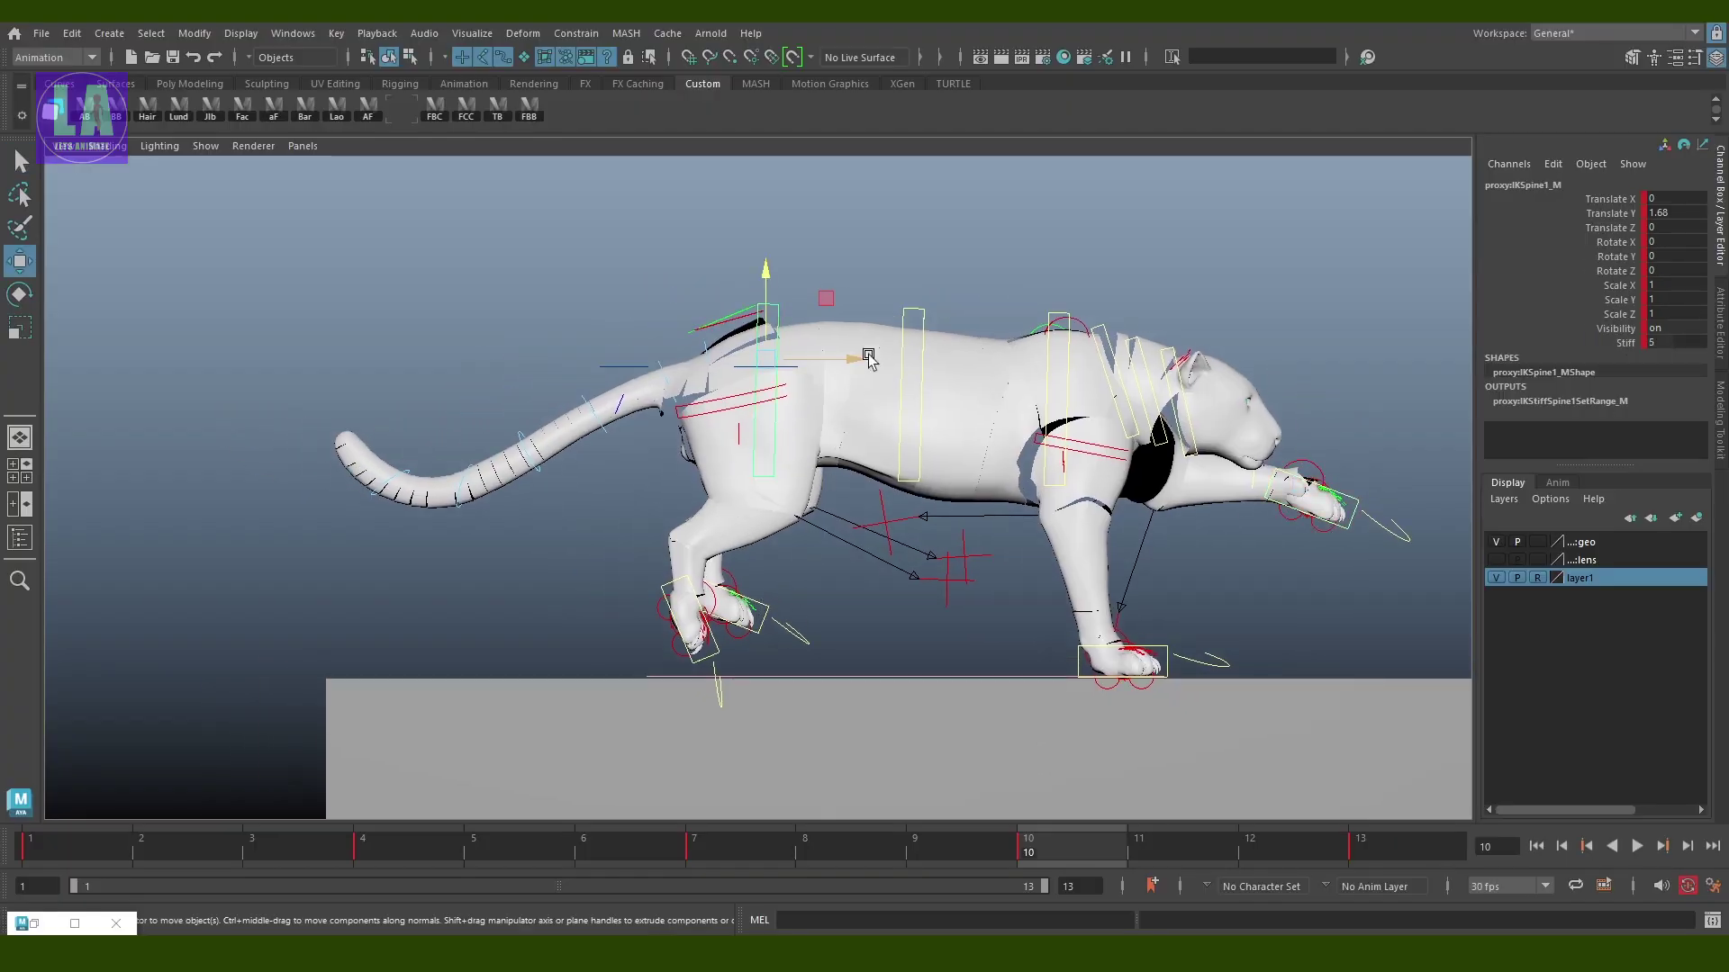
drag(875, 362, 850, 364)
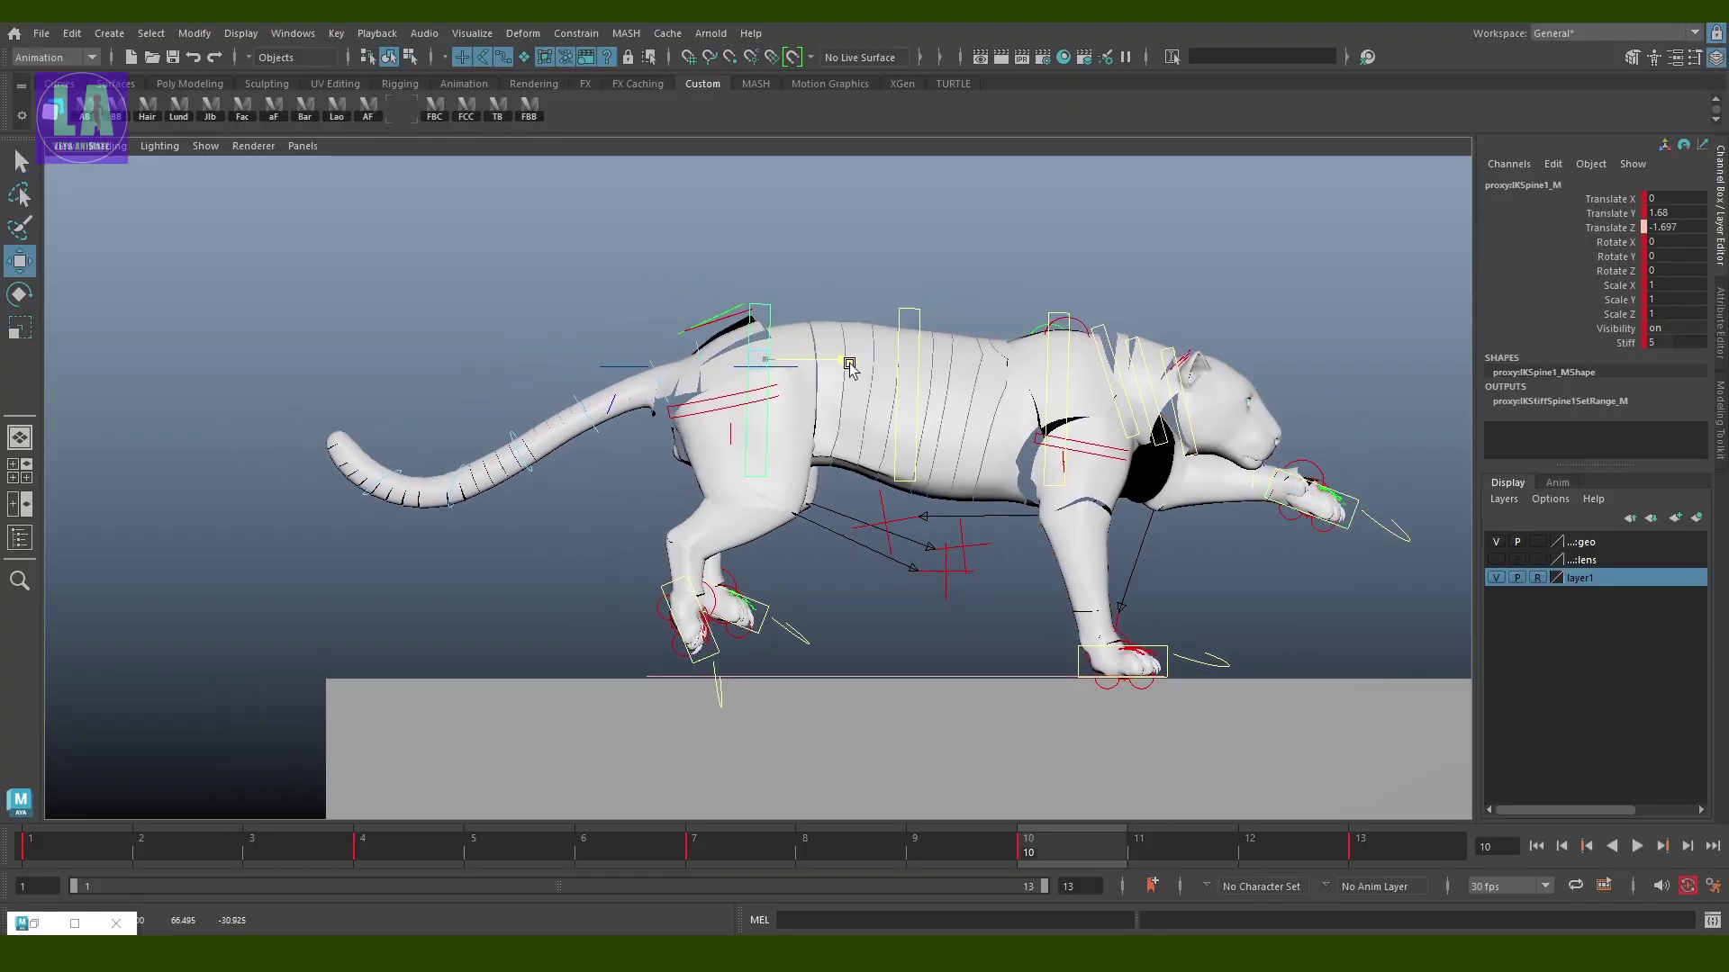
key(q)
click(720, 617)
key(e)
mouse_move(797, 621)
mouse_down()
mouse_move(530, 525)
mouse_move(490, 592)
mouse_up()
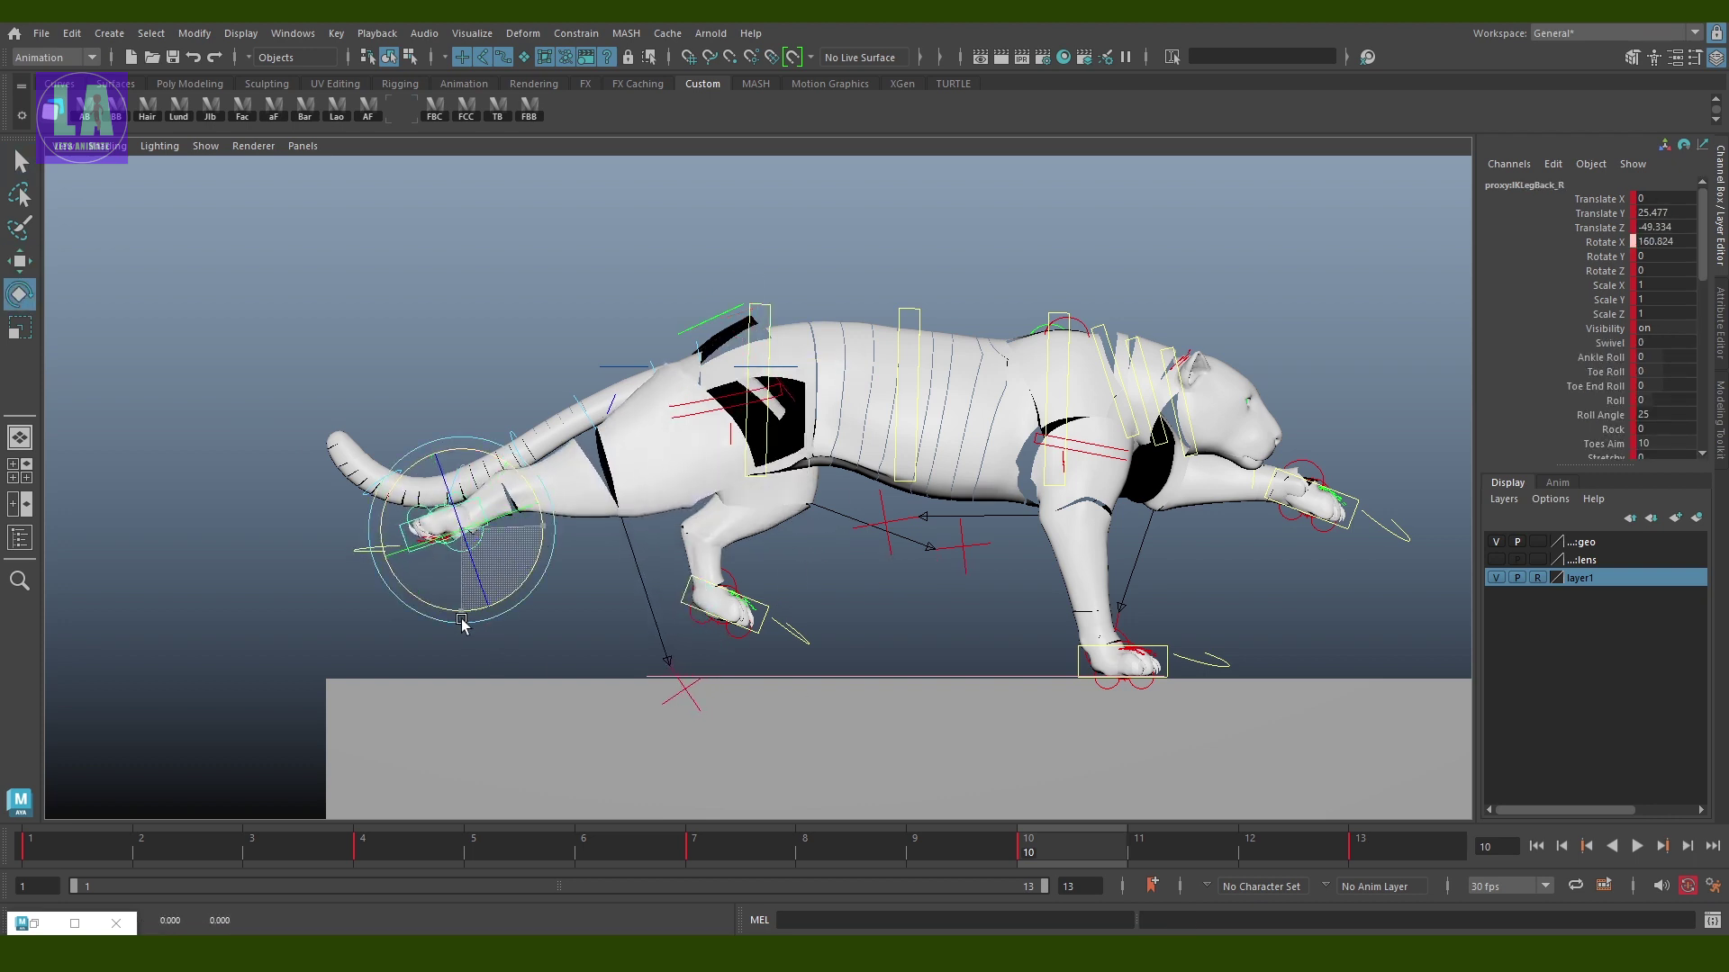
key(w)
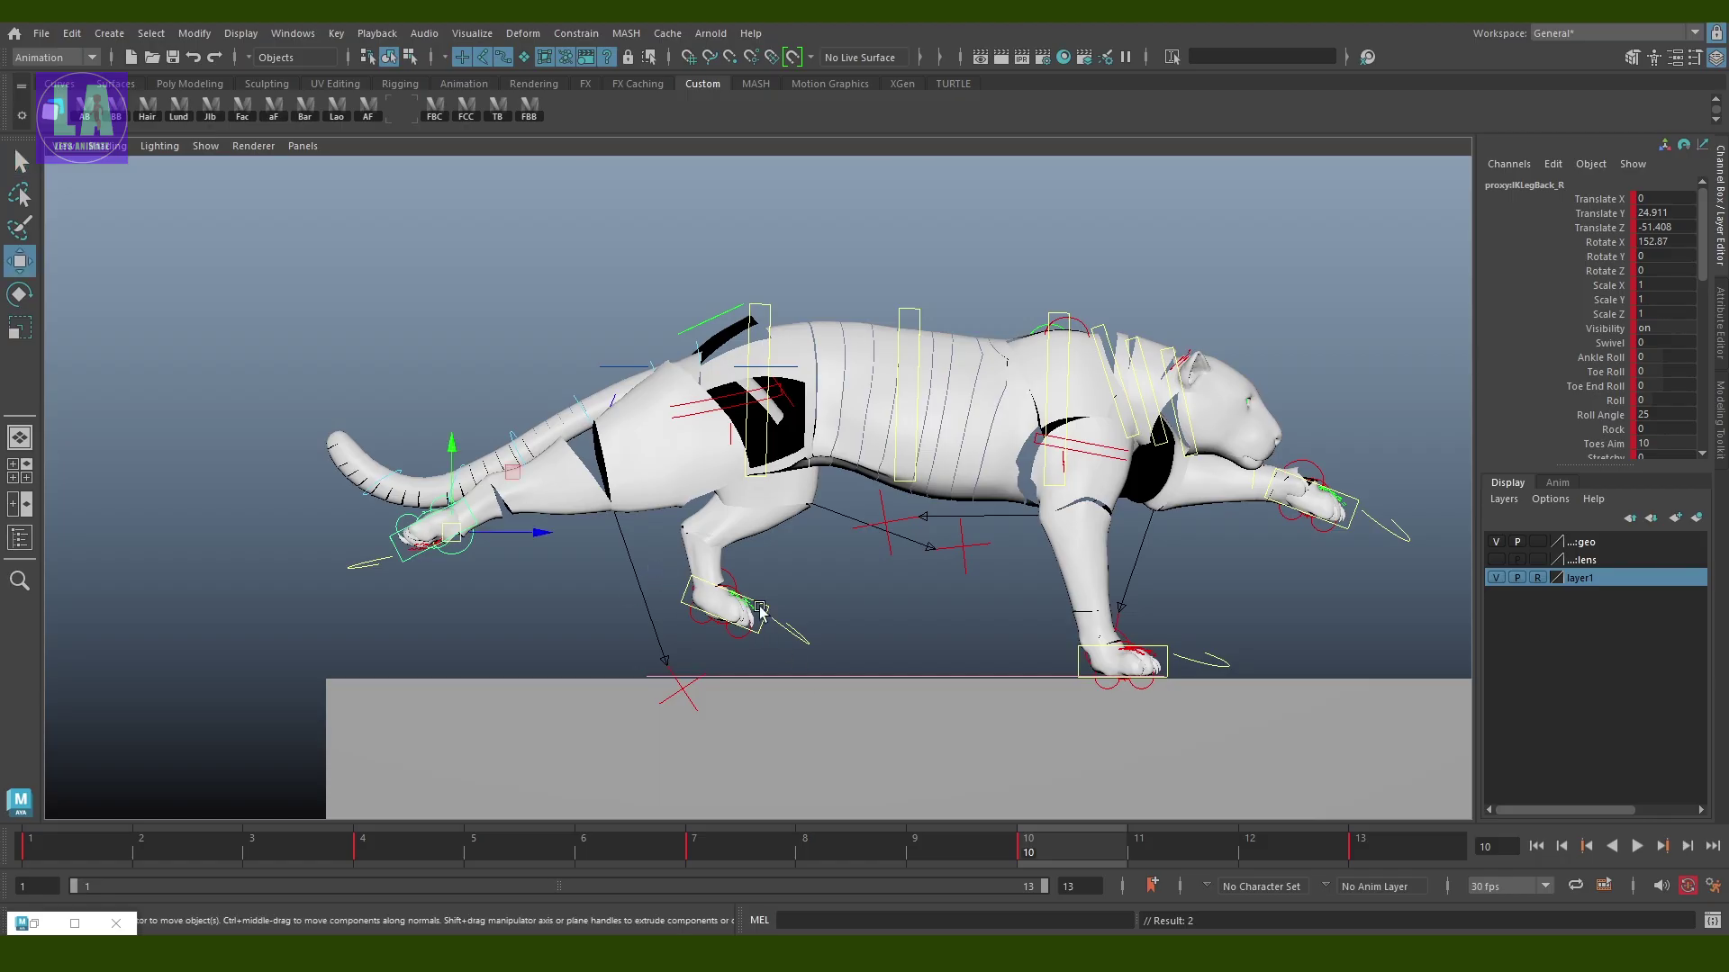
middle_drag(608, 581, 342, 468)
key(e)
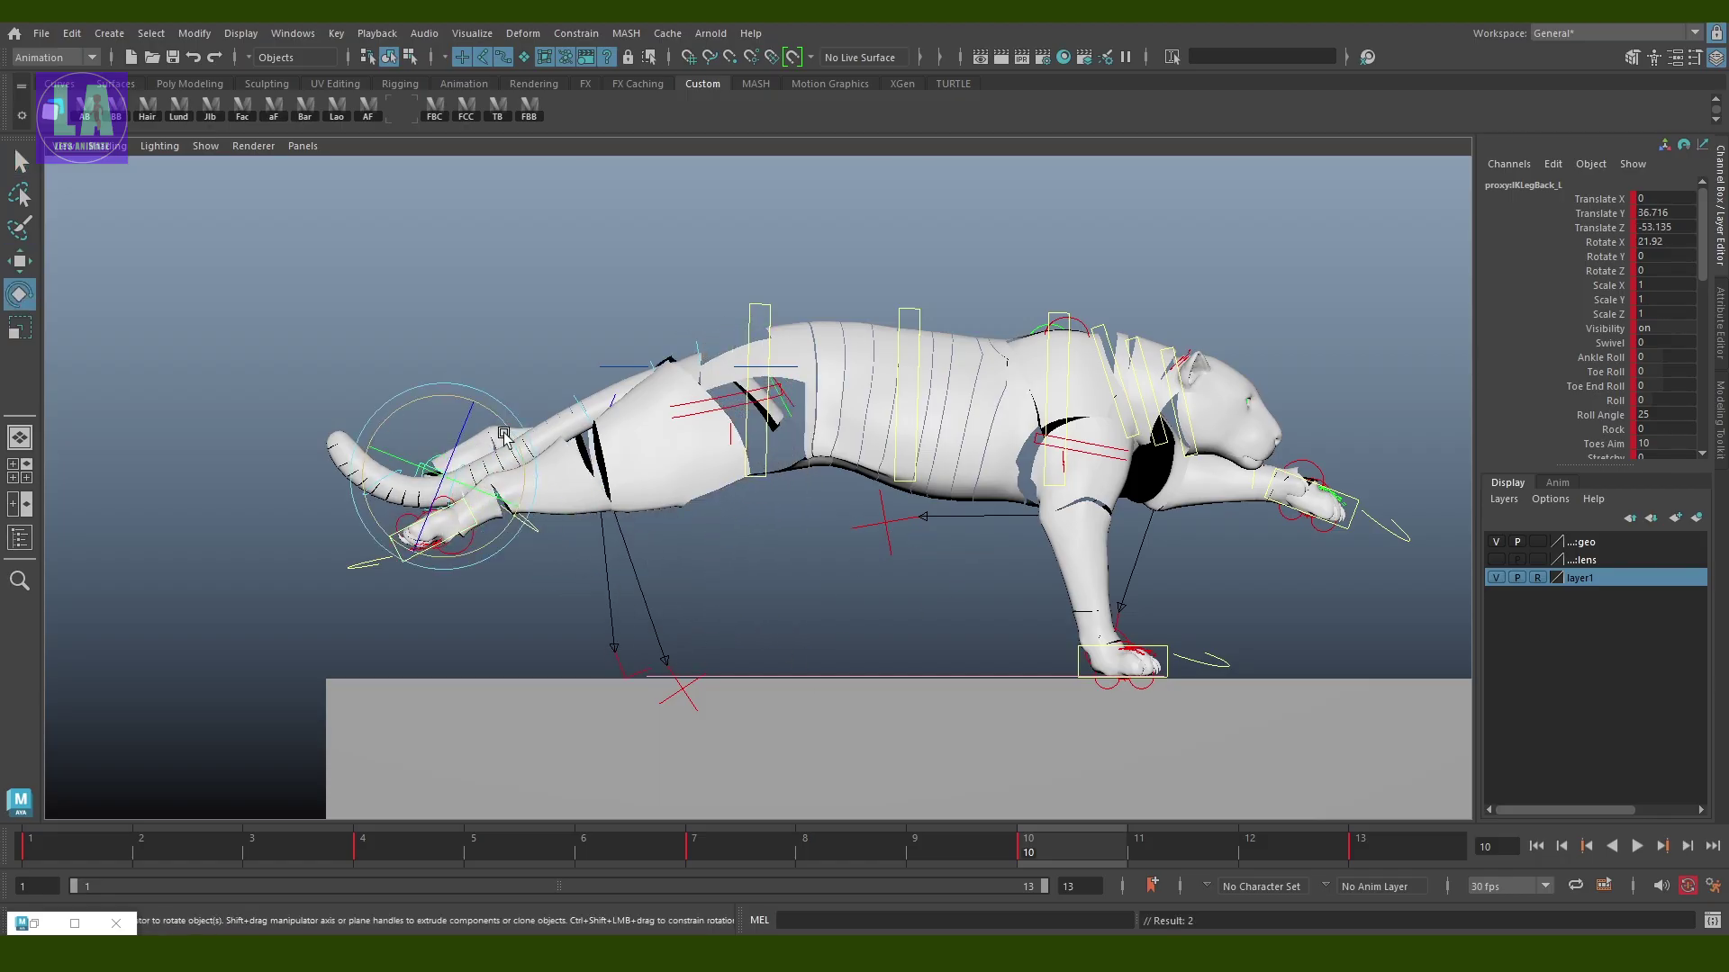
drag(490, 526, 463, 499)
key(w)
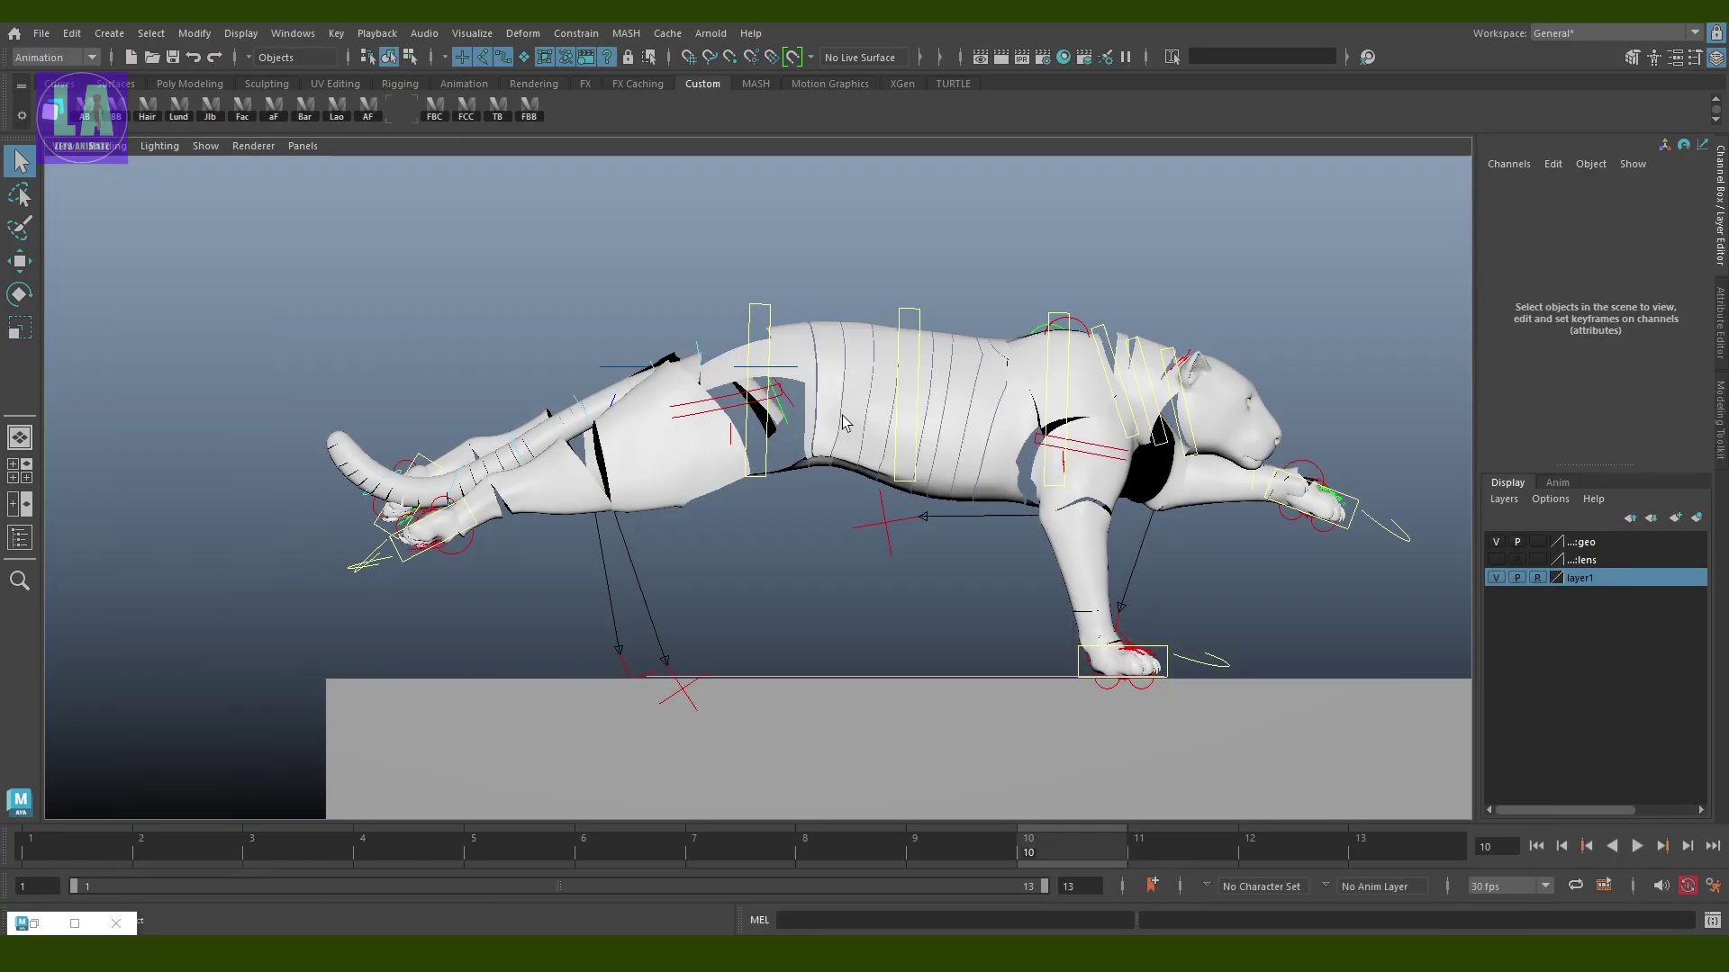
Swing the tail base and the next tail control upward
click(699, 351)
key(e)
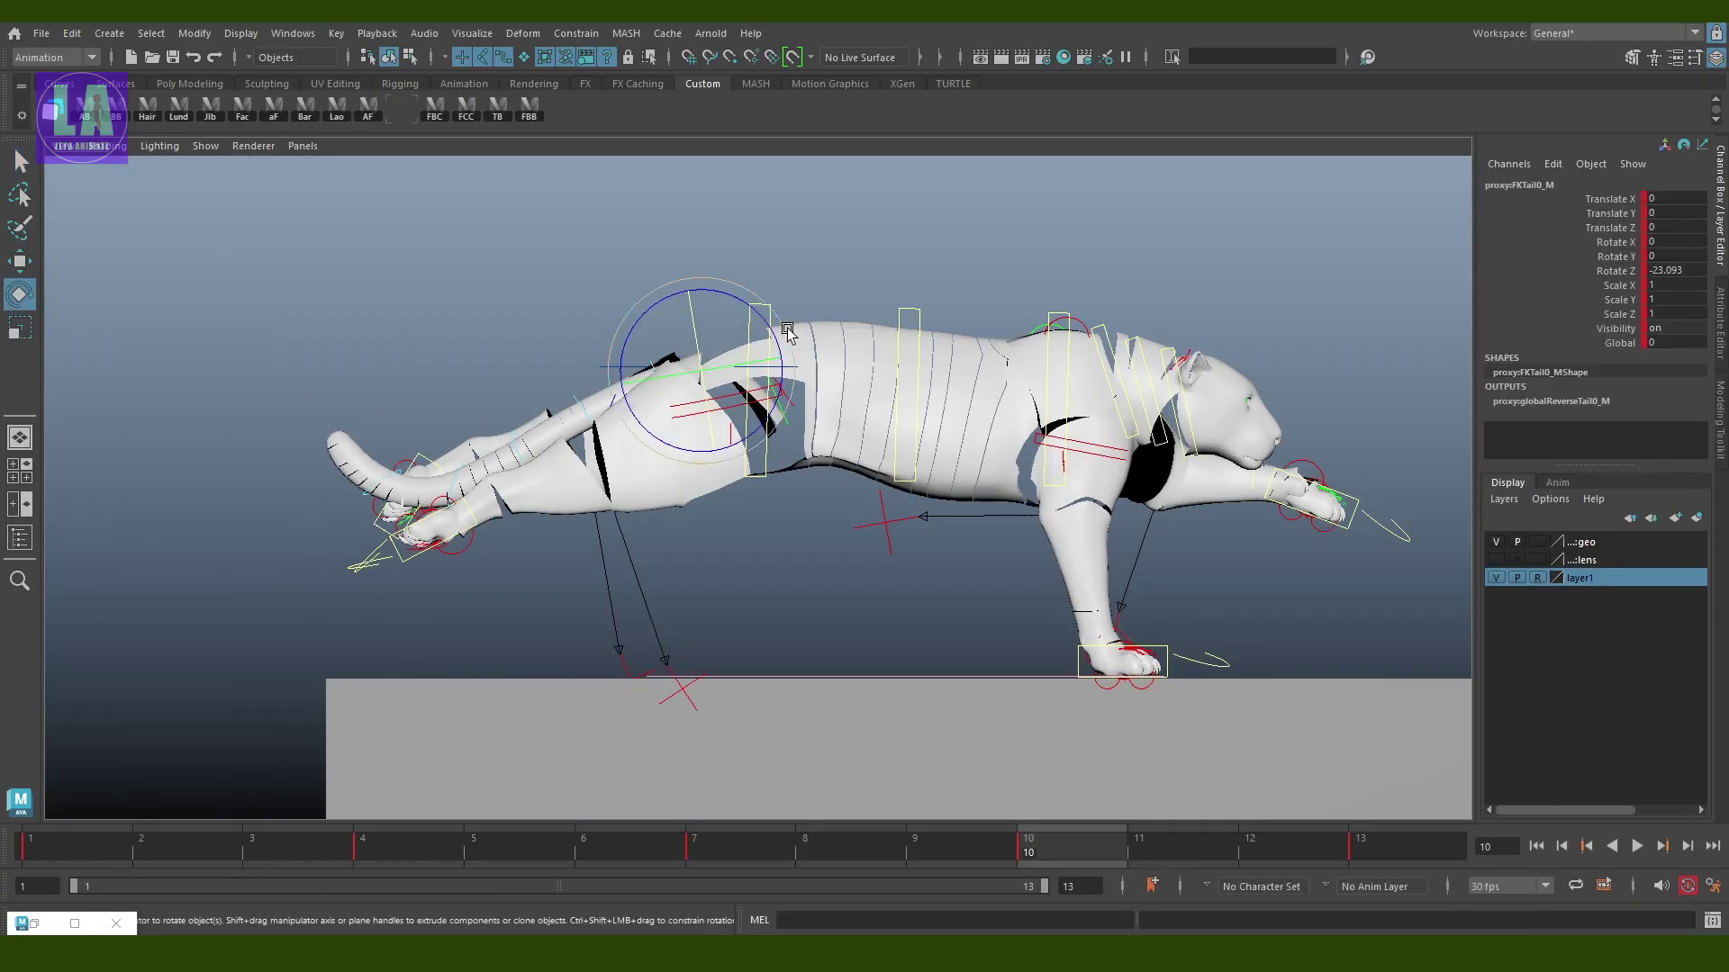
drag(795, 344, 821, 414)
key(q)
click(592, 322)
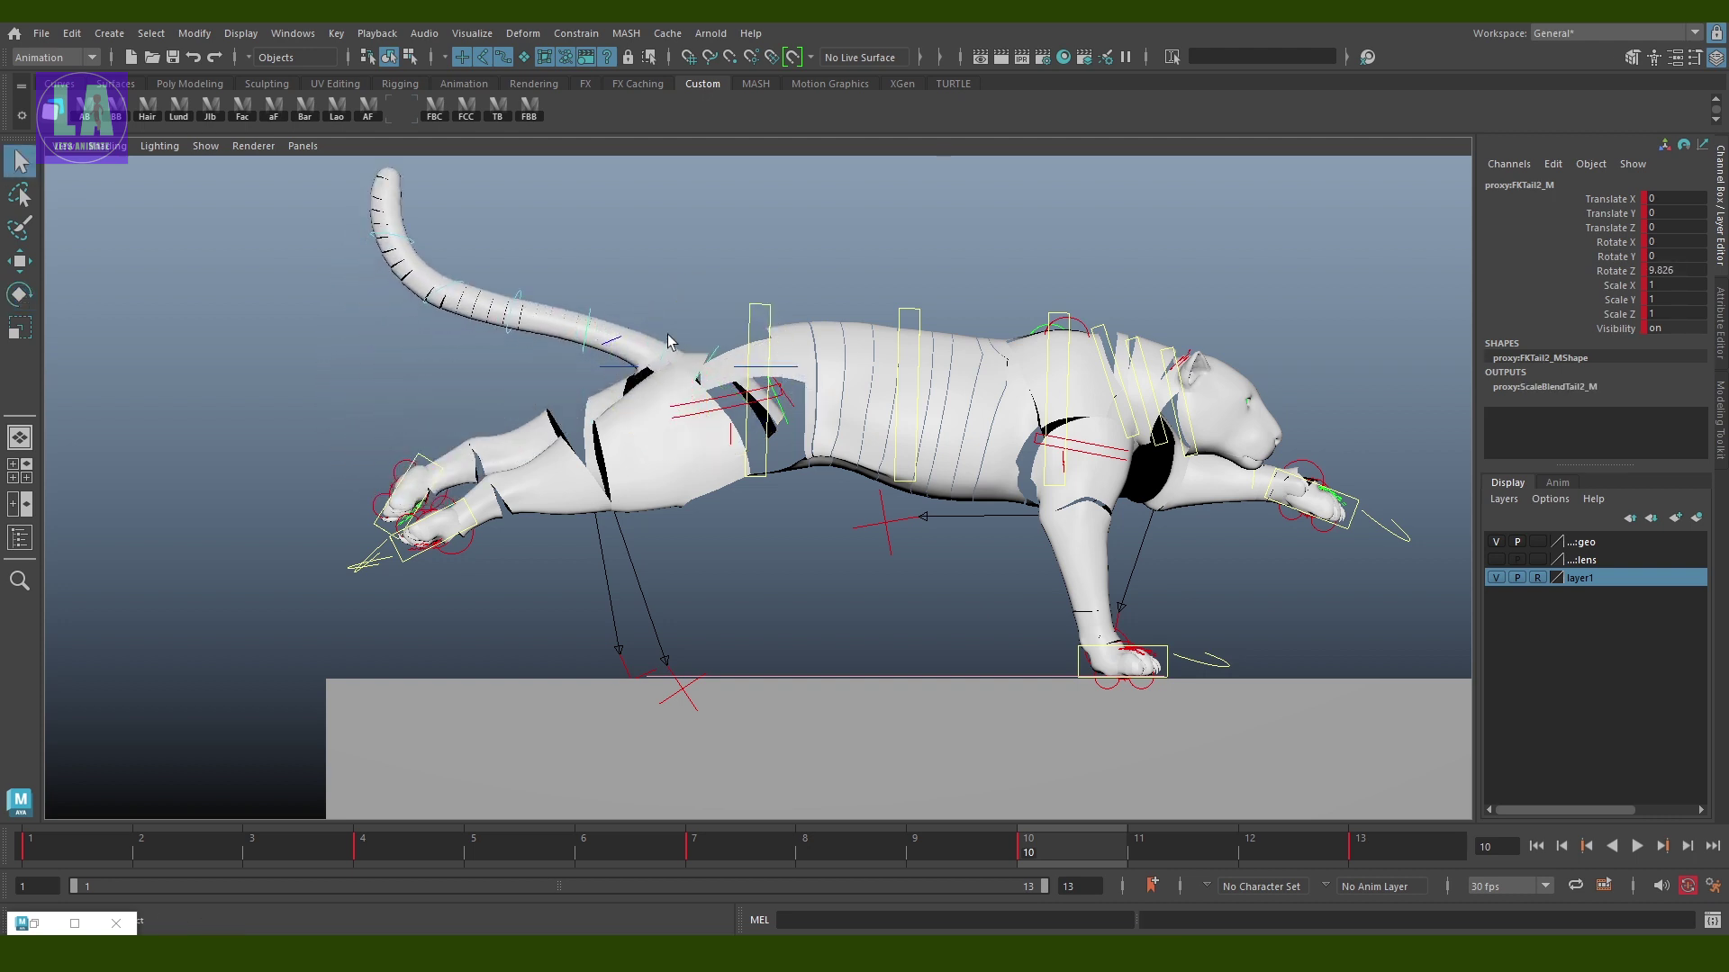
click(685, 357)
click(587, 314)
key(e)
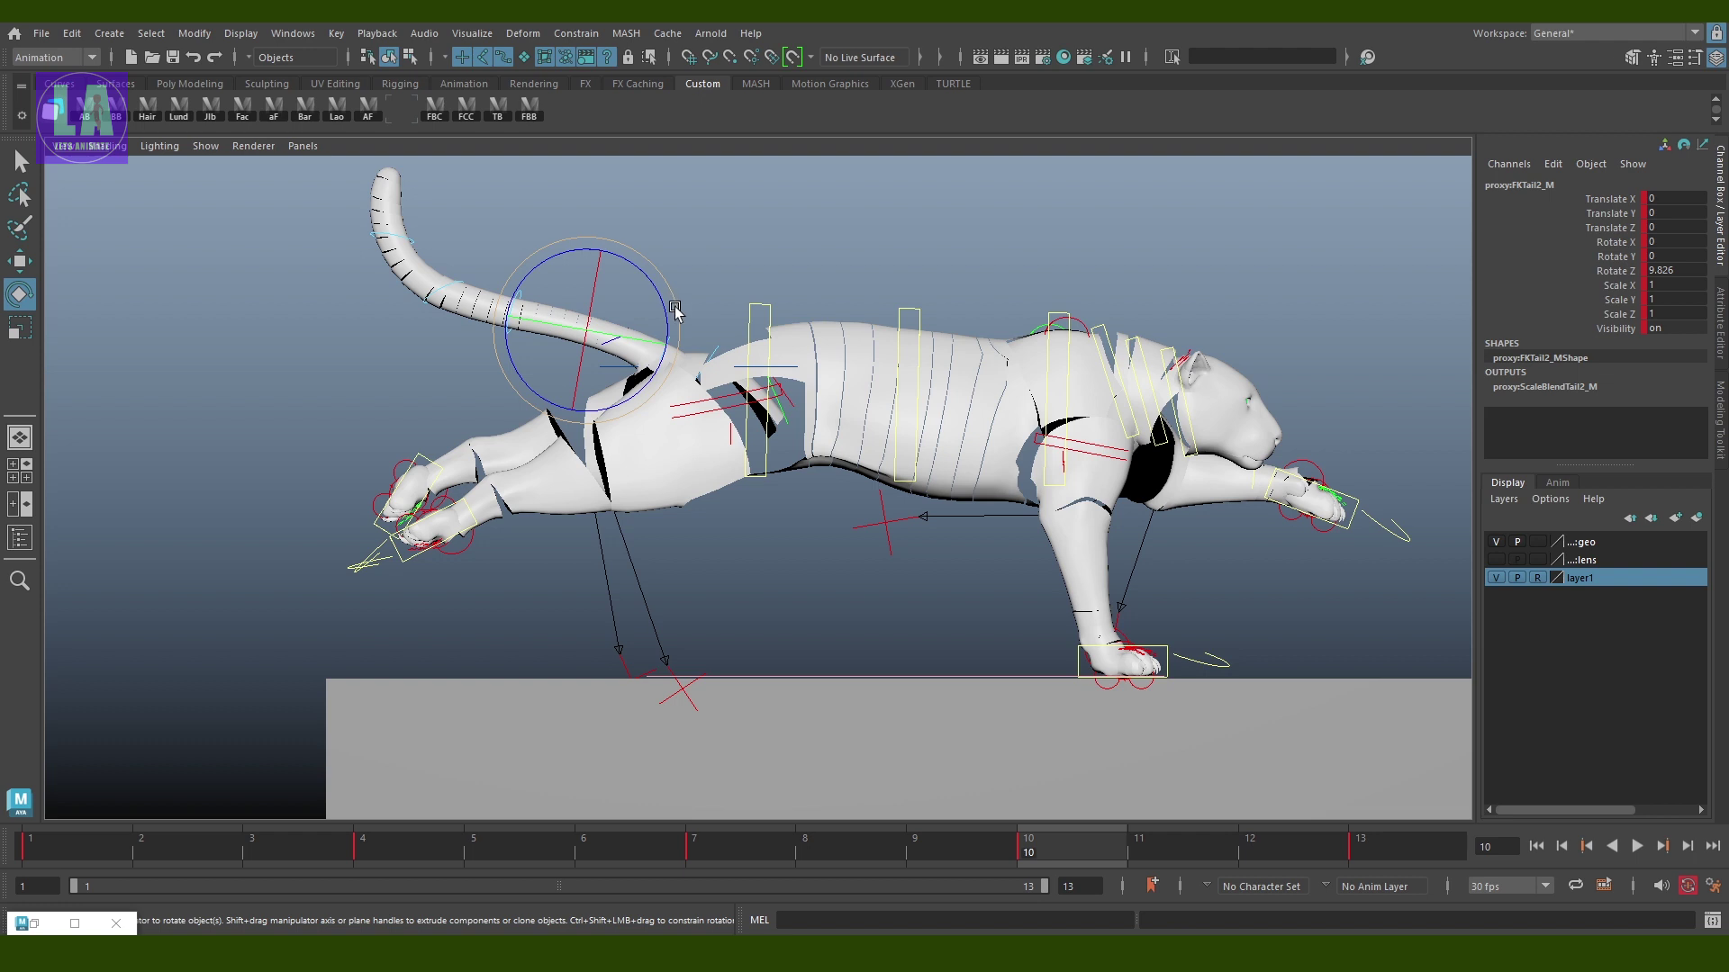
drag(675, 310, 655, 272)
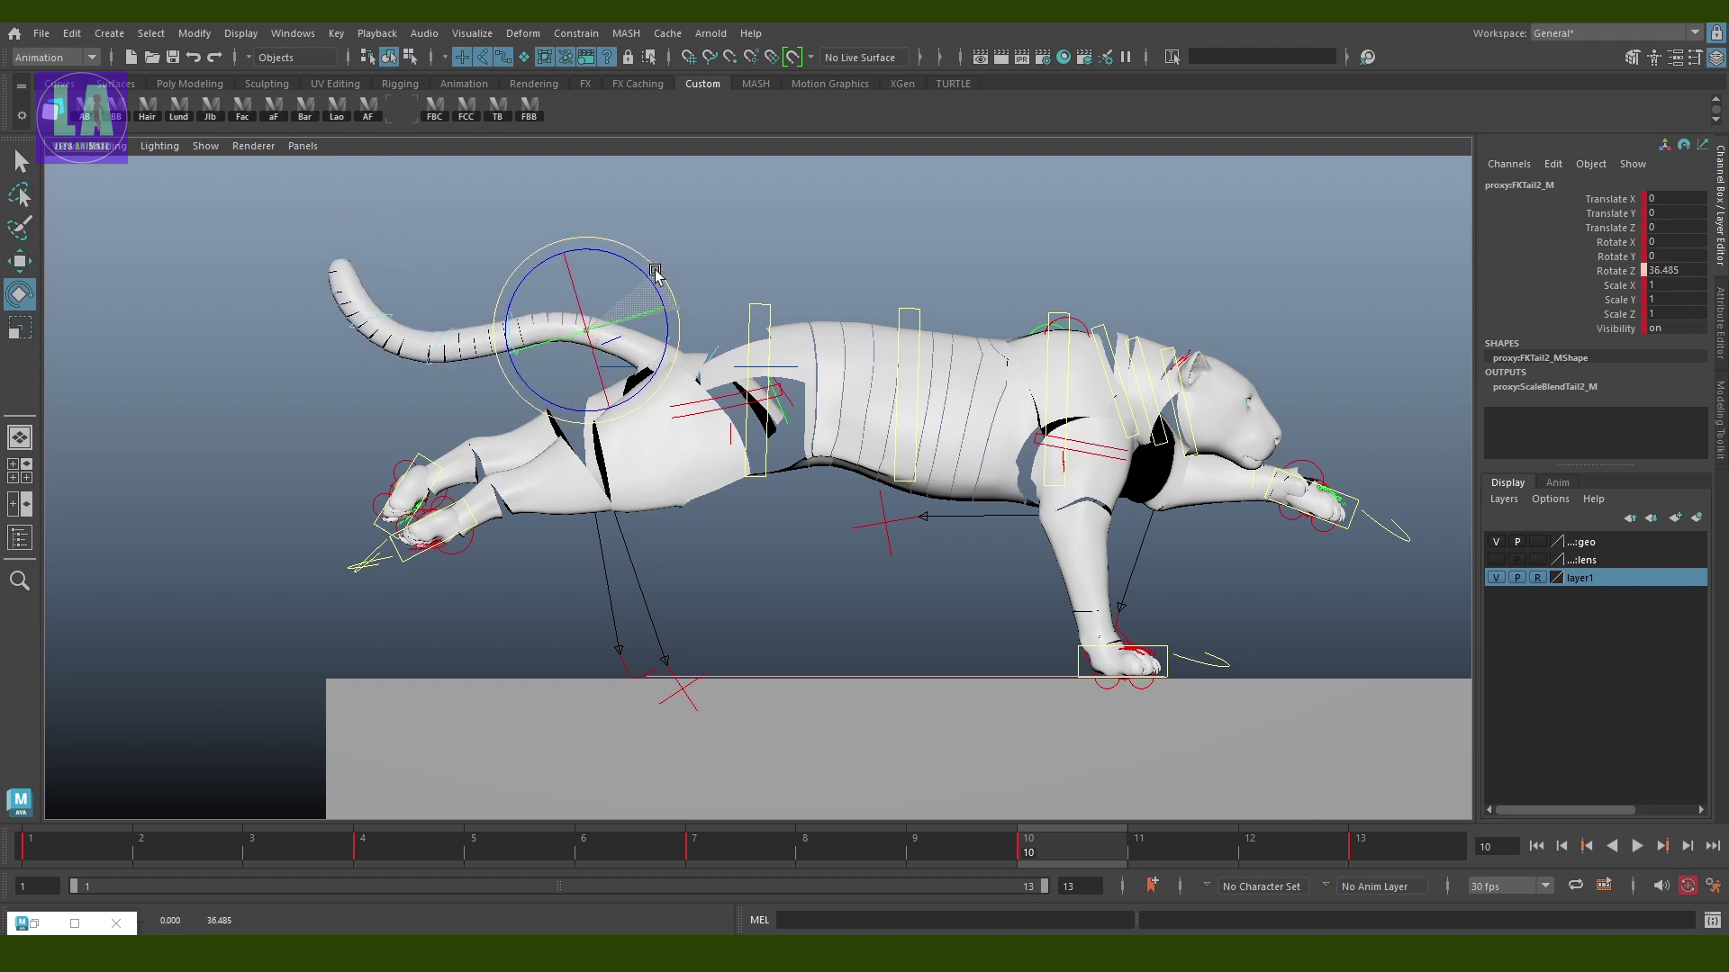
Raise the tail further from its base and curl the tip down
click(684, 360)
drag(740, 333, 713, 315)
key(q)
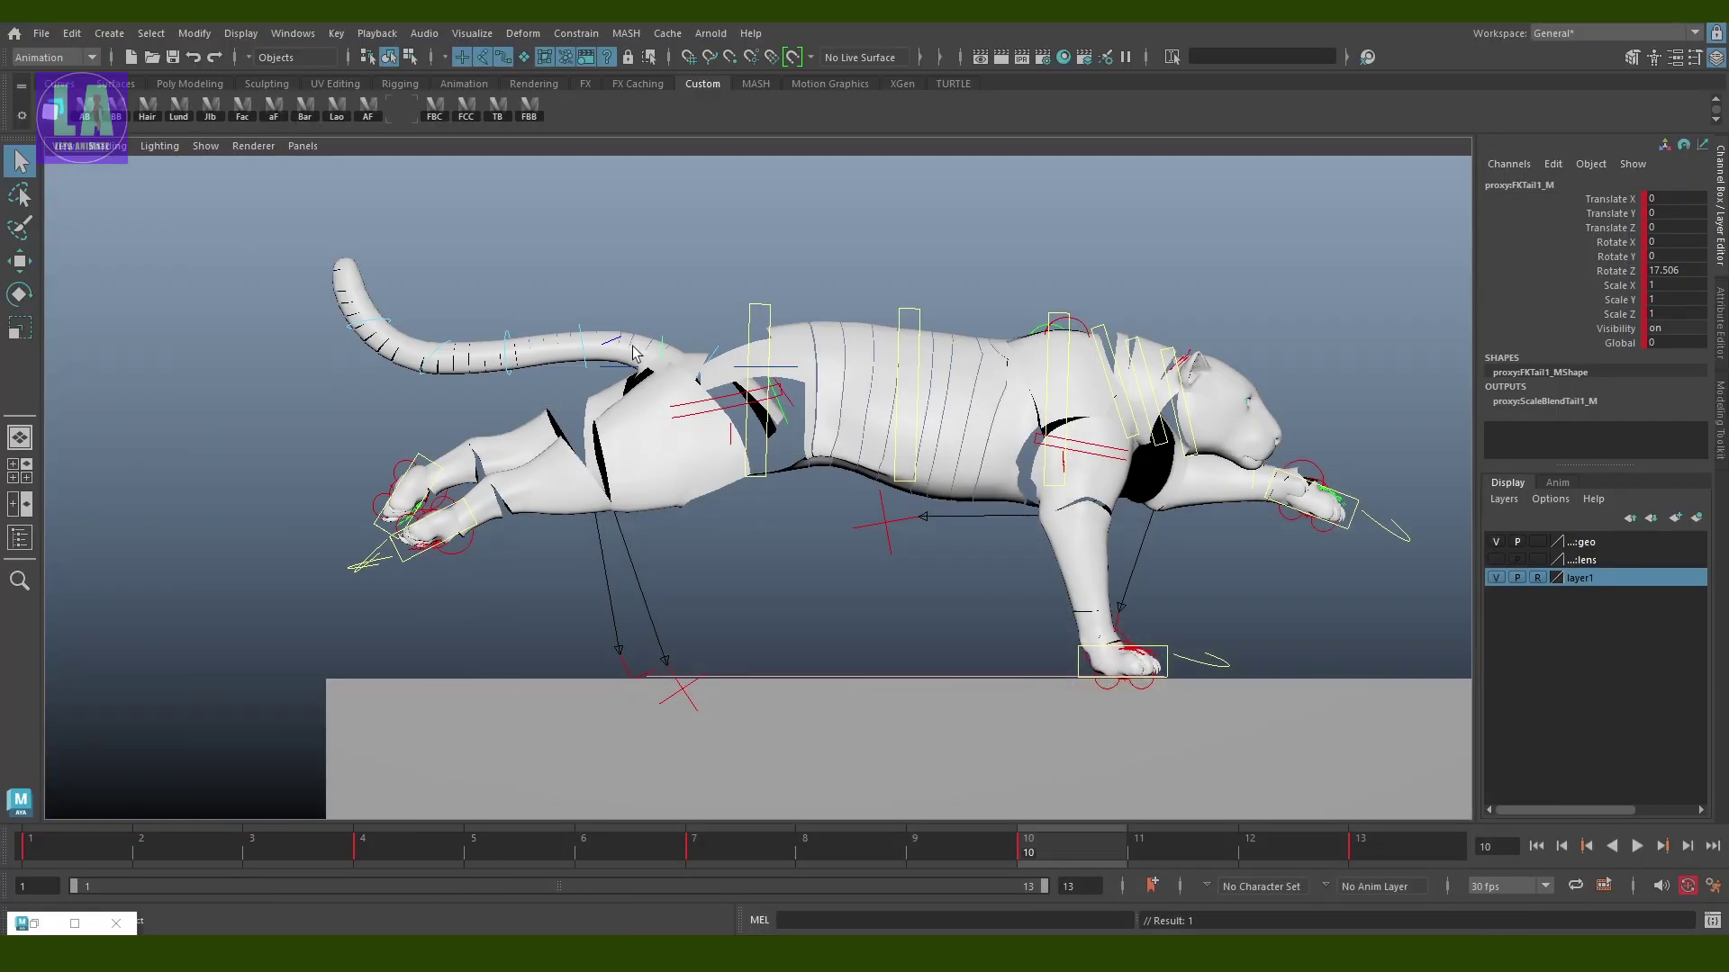
key(e)
drag(702, 292, 699, 306)
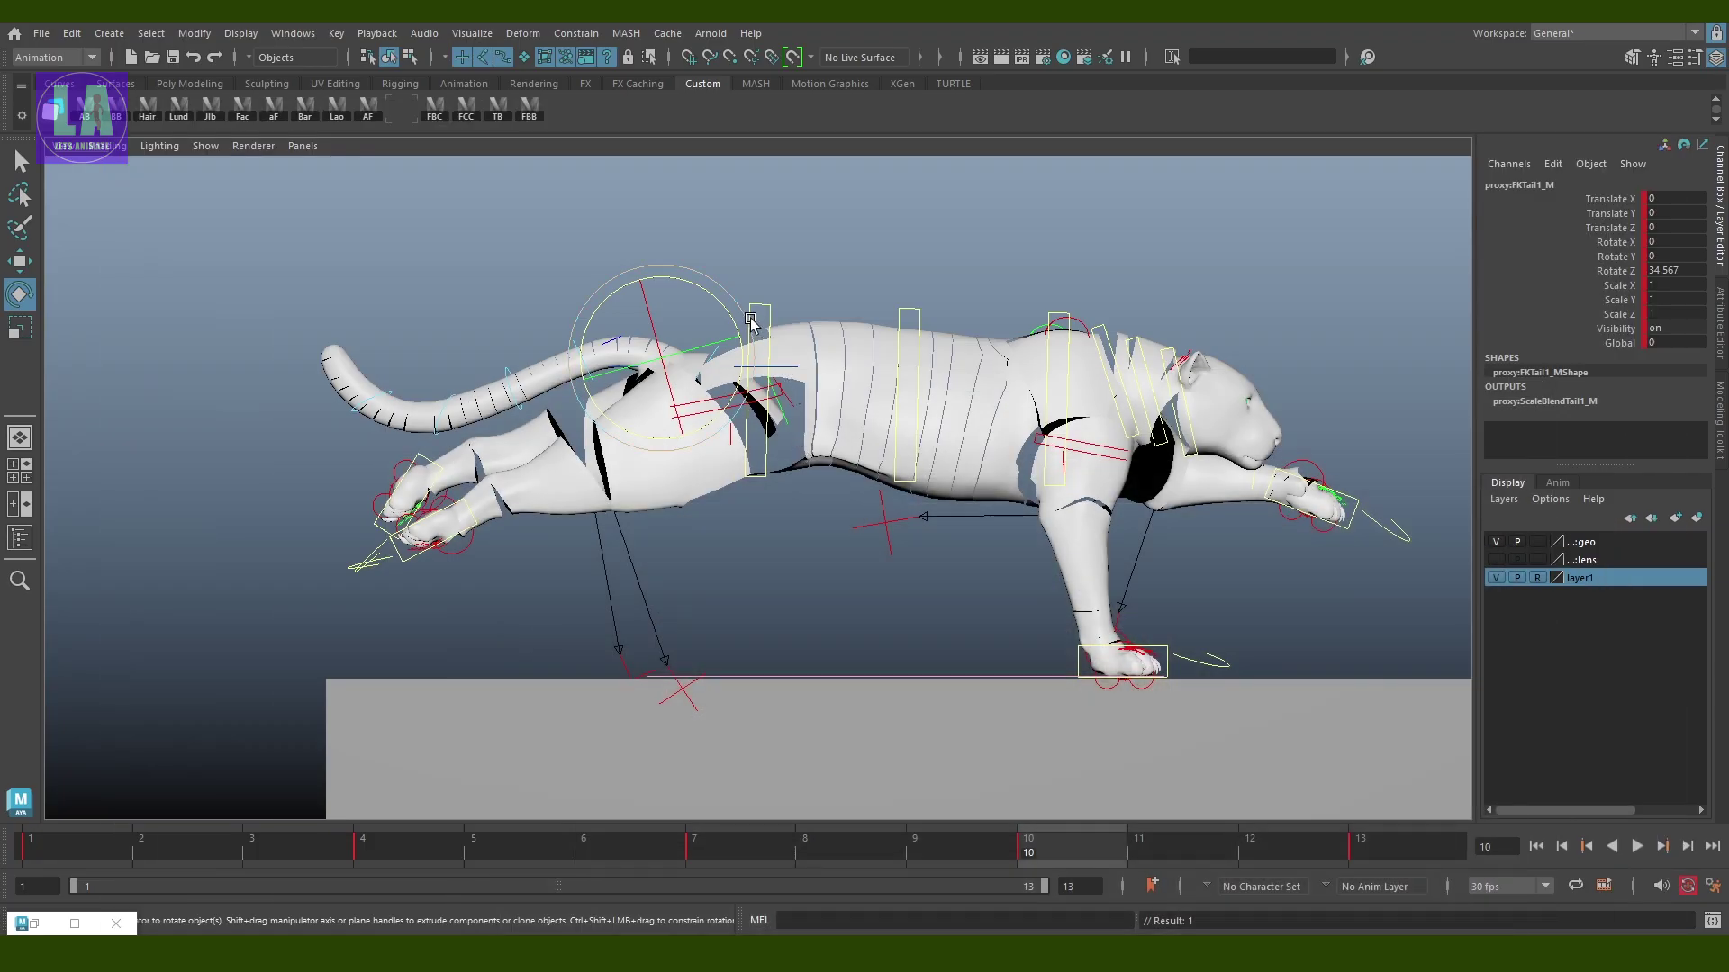
drag(751, 322, 721, 342)
key(q)
click(655, 342)
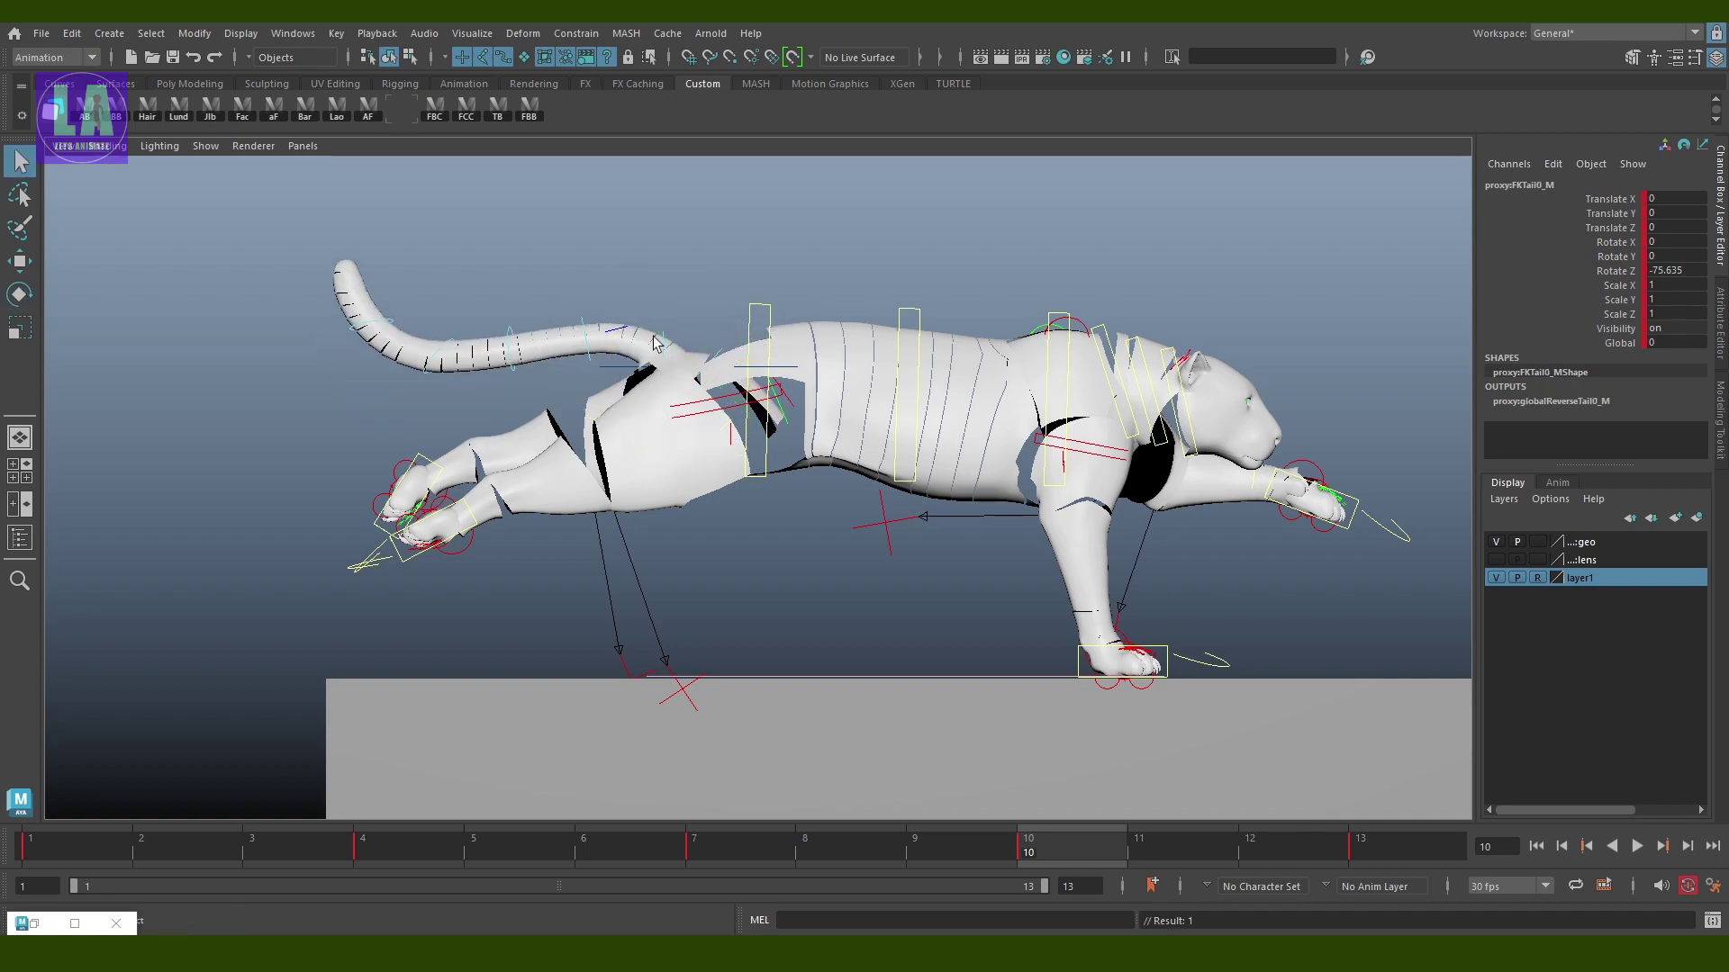
key(e)
click(405, 387)
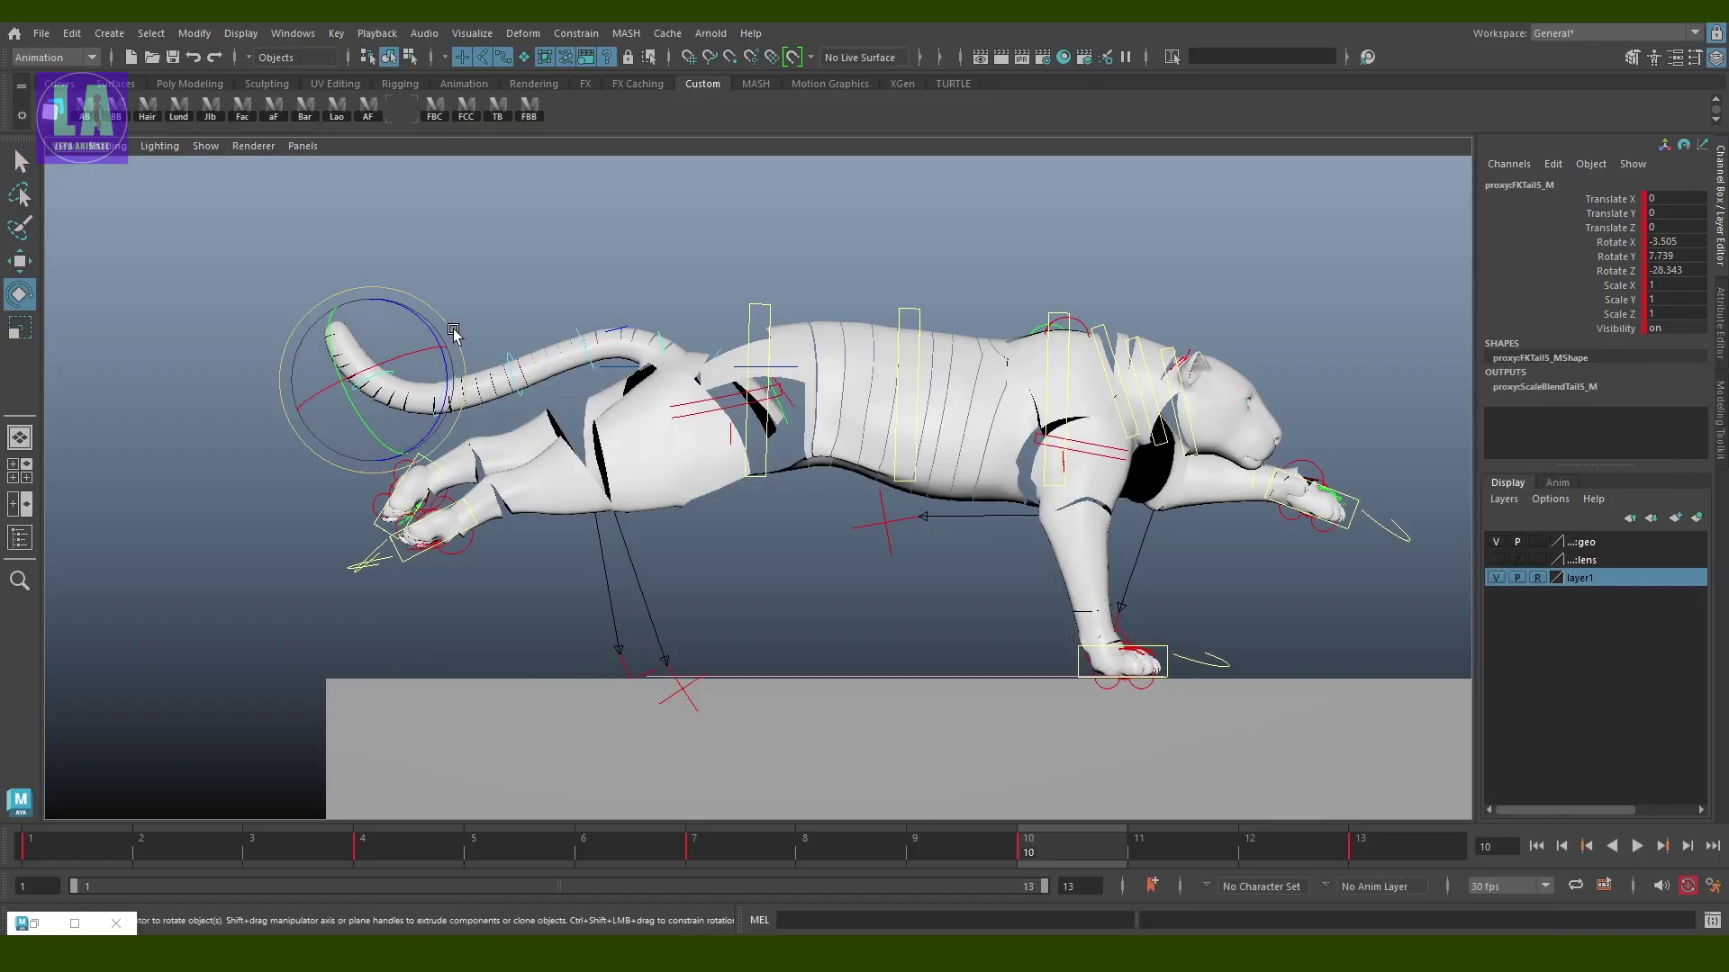
drag(453, 332, 423, 405)
Nudge the left hind paw IKLegBack_L slightly forward and dolly out to see the whole tiger
key(w)
click(433, 485)
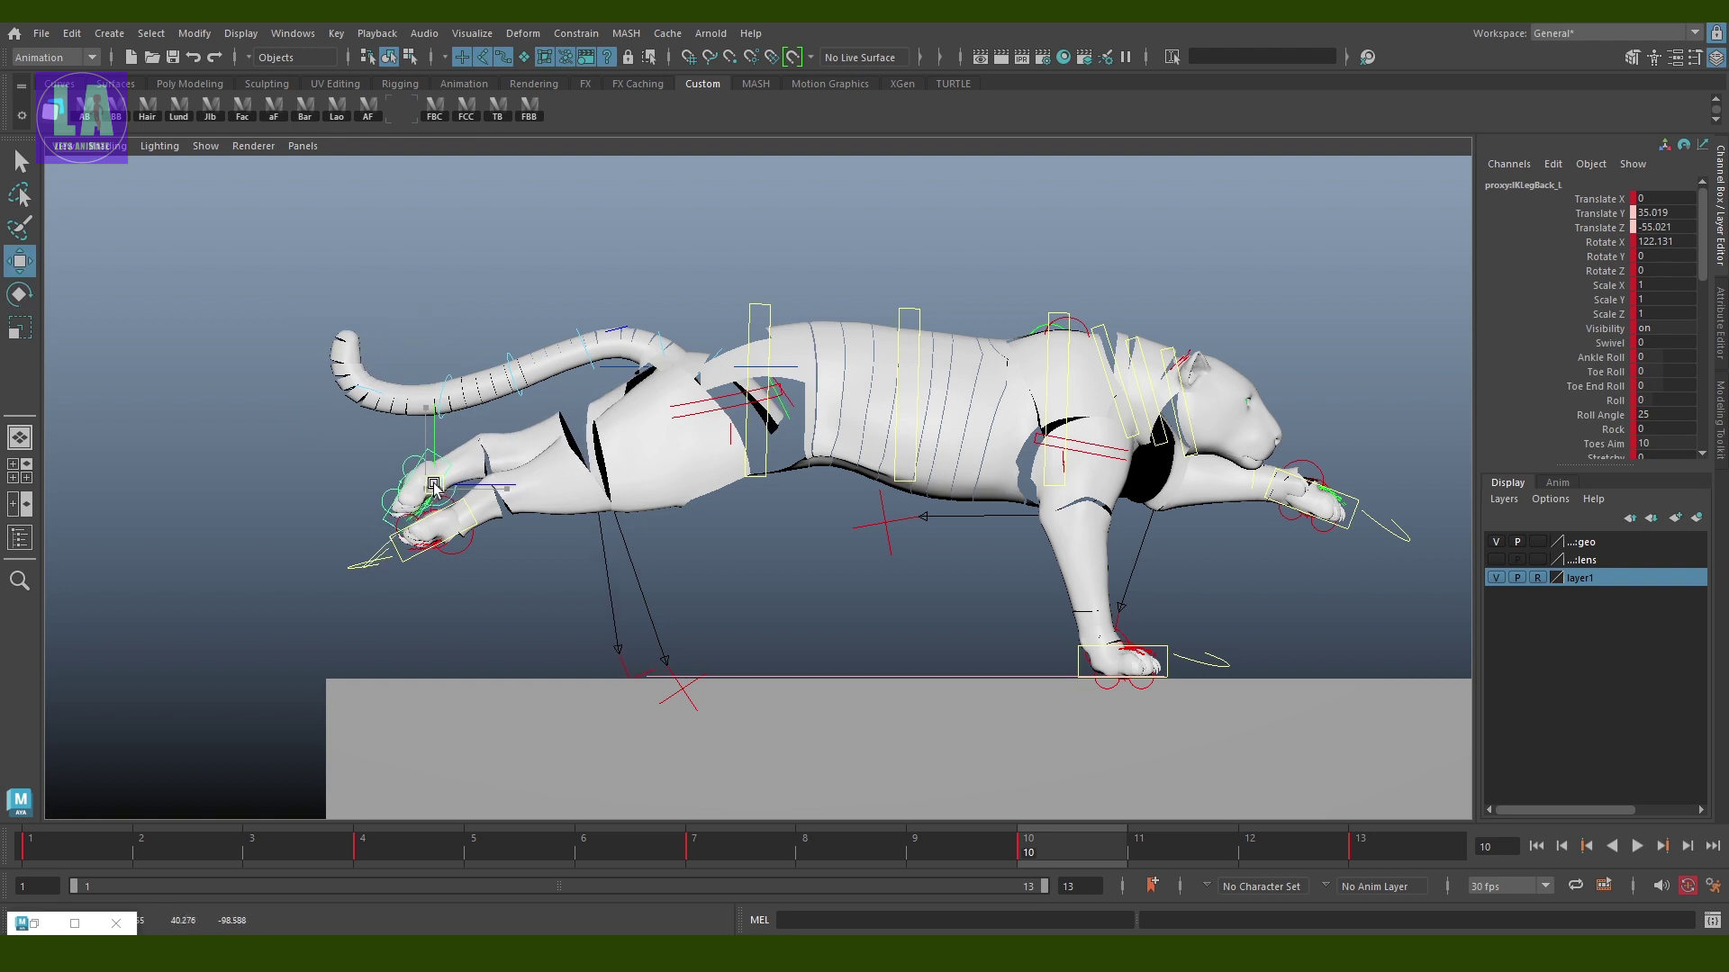
drag(433, 485, 437, 486)
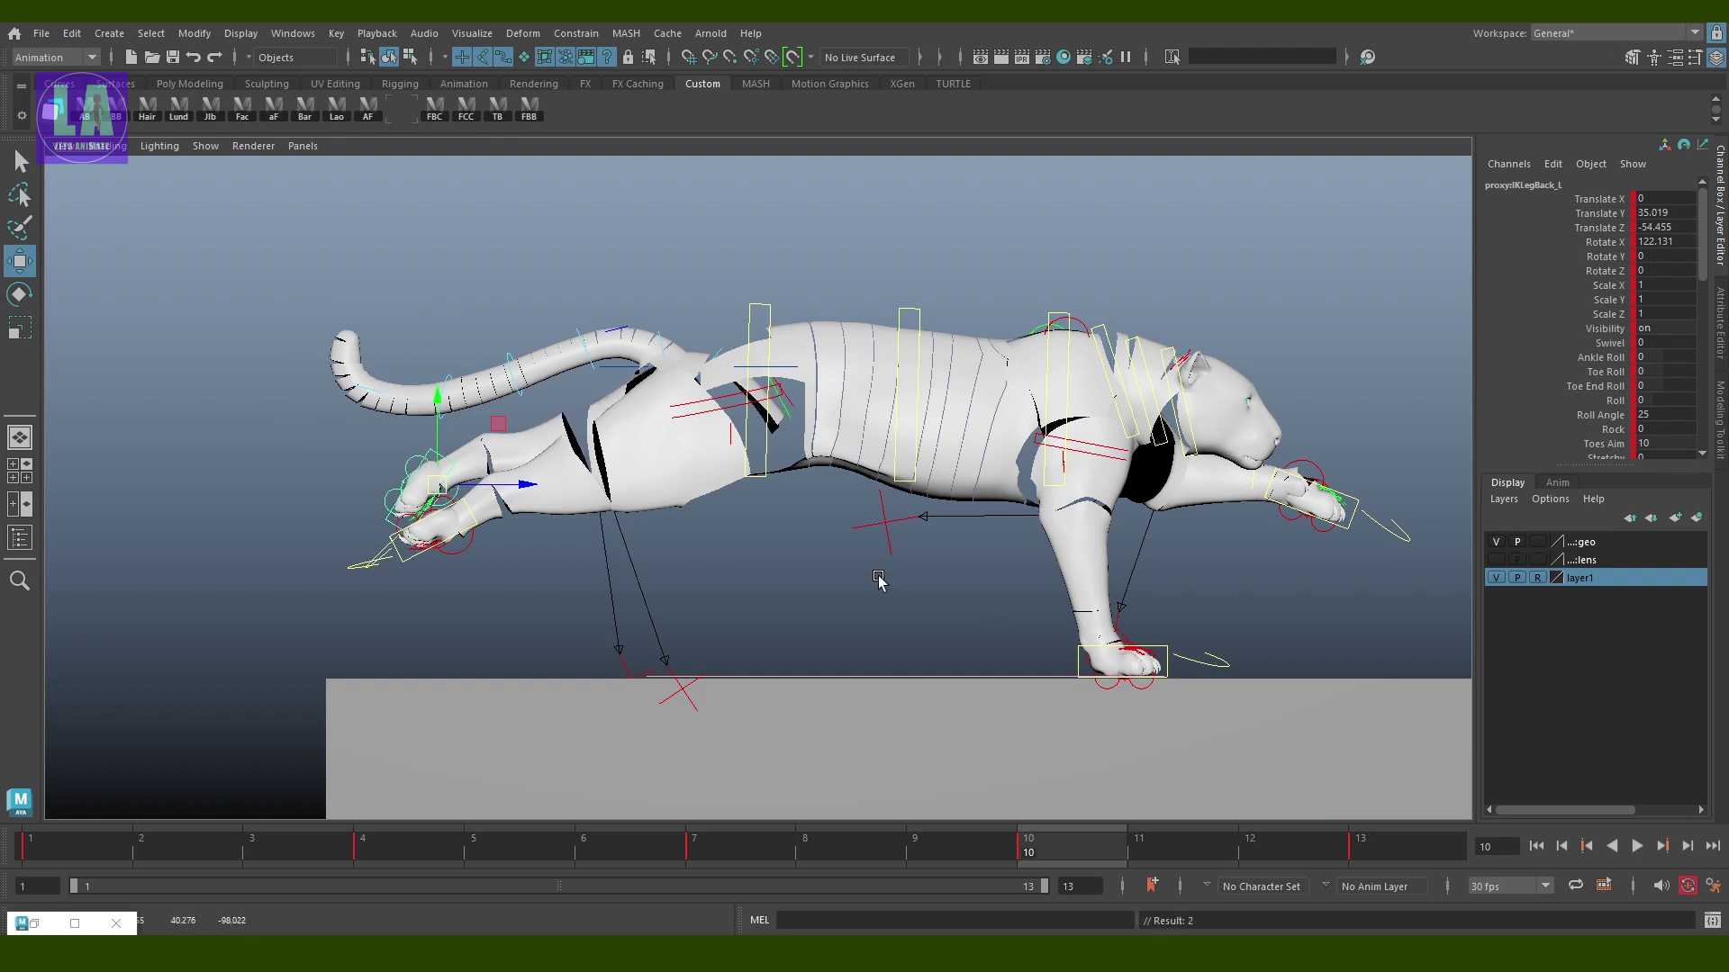
alt+middle_drag(878, 578, 898, 589)
alt+right_drag(932, 604, 807, 621)
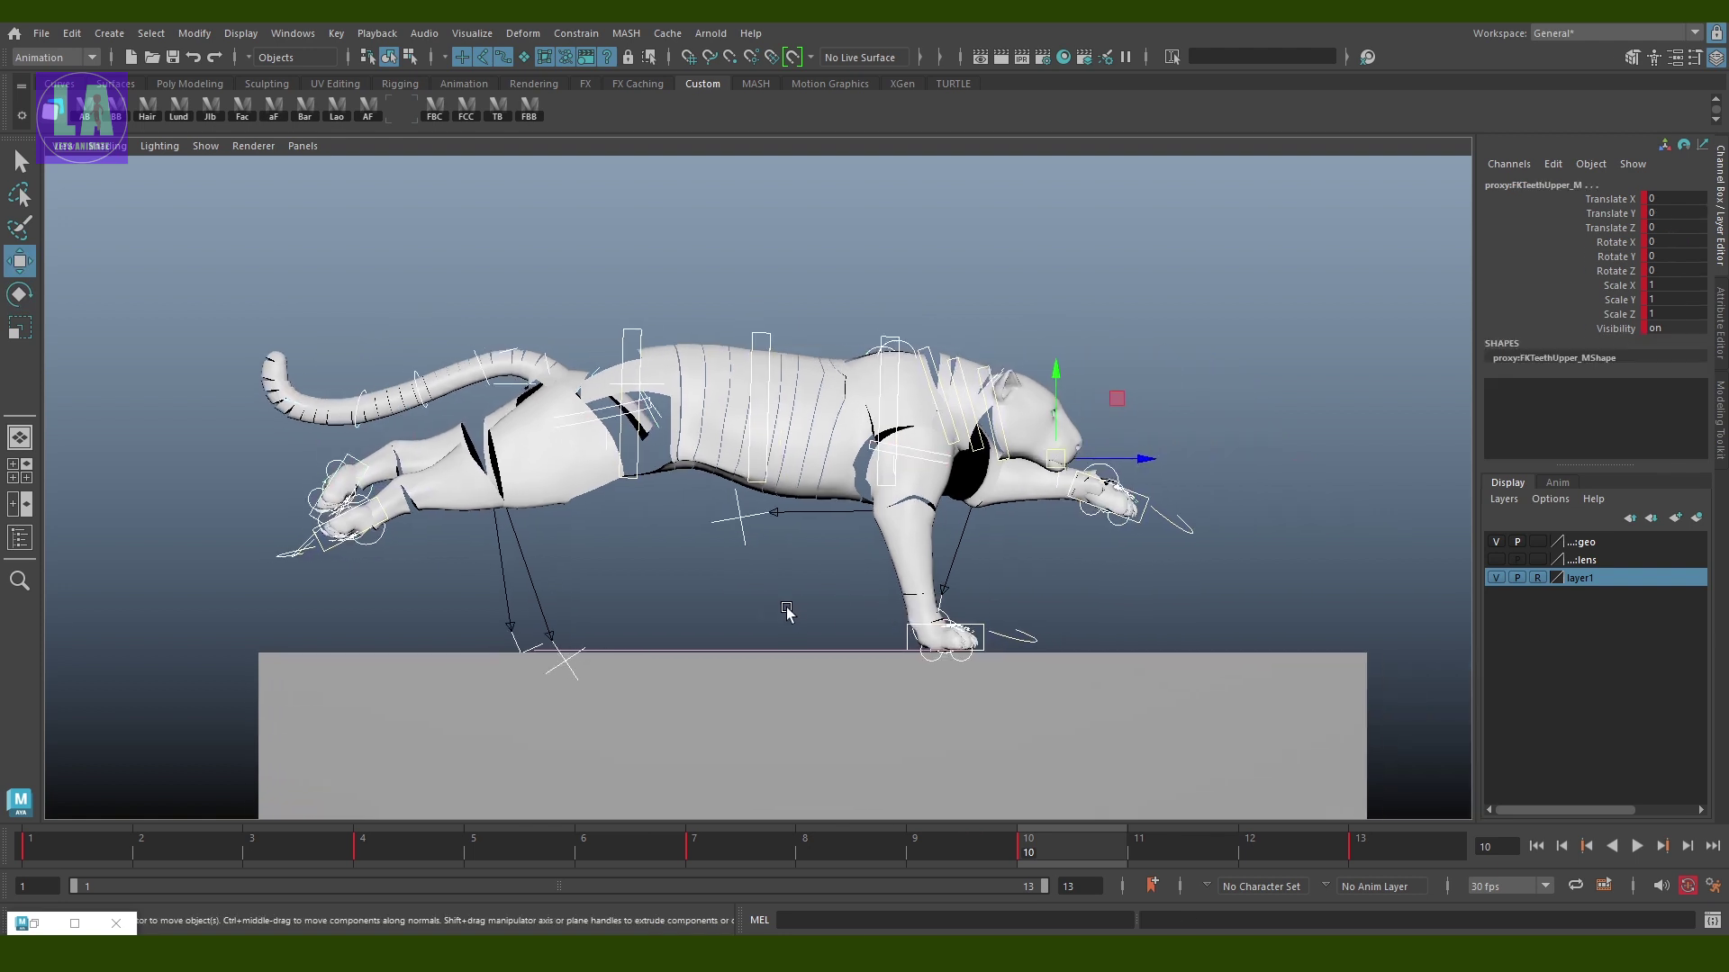
Save Tiger_Run, then play the run cycle from frame 1 and stop at frame 2
key(ctrl+s)
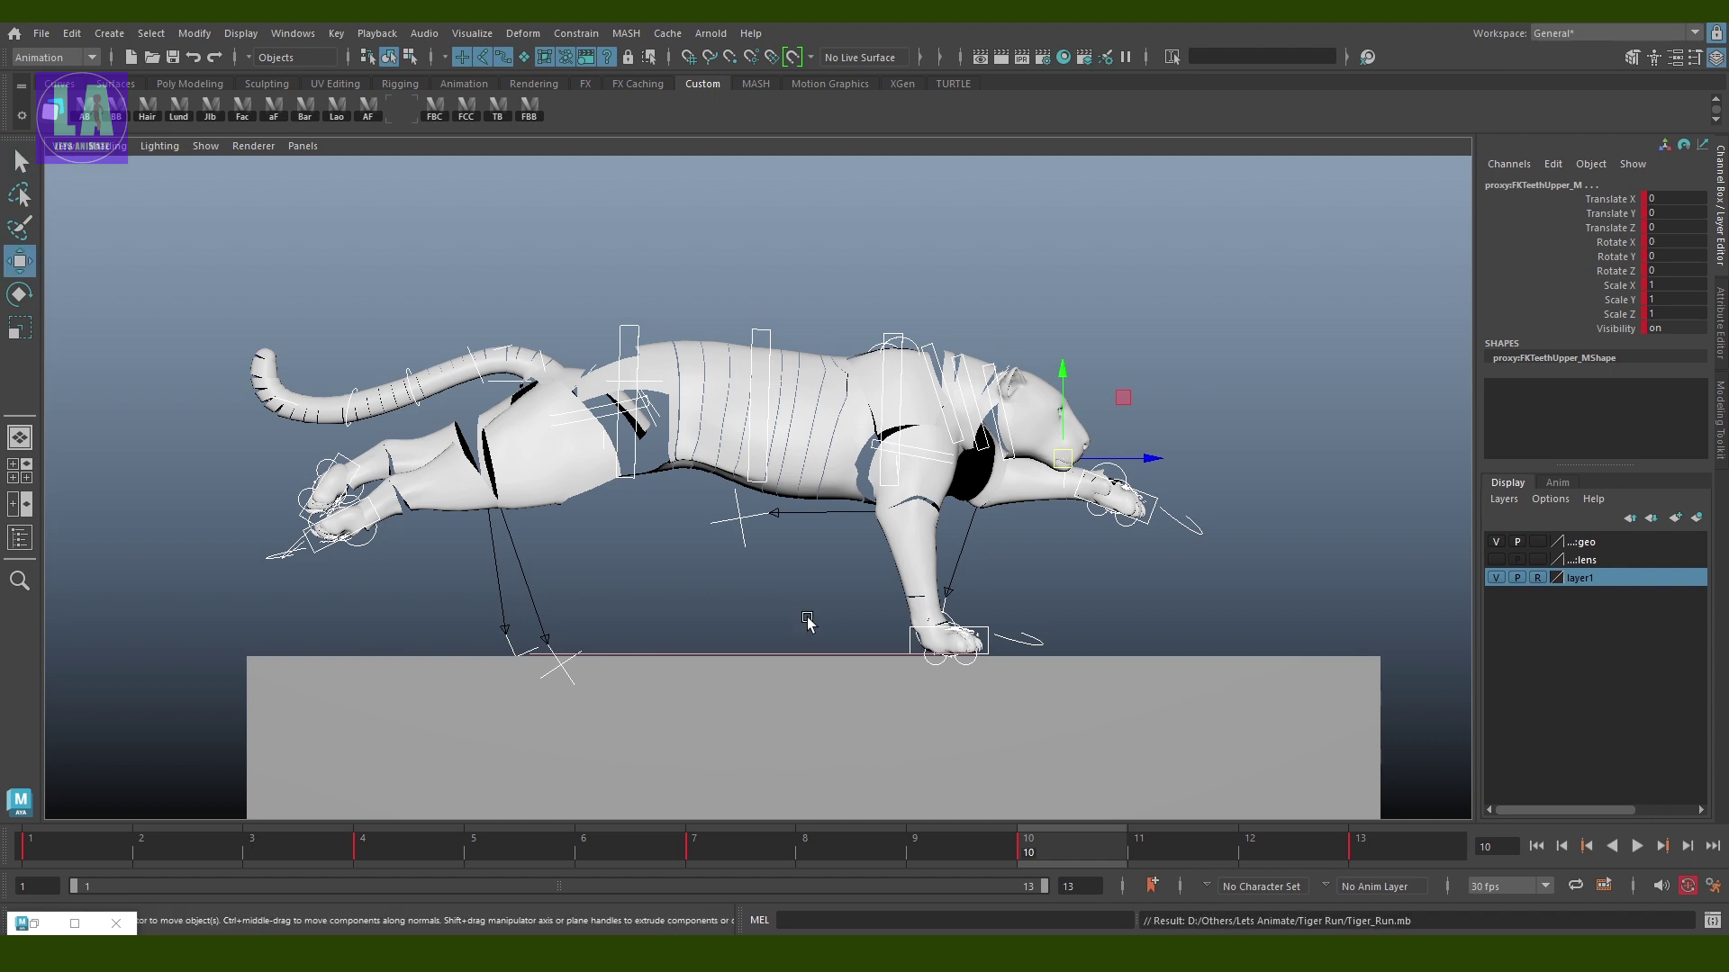
click(94, 845)
key(alt+v)
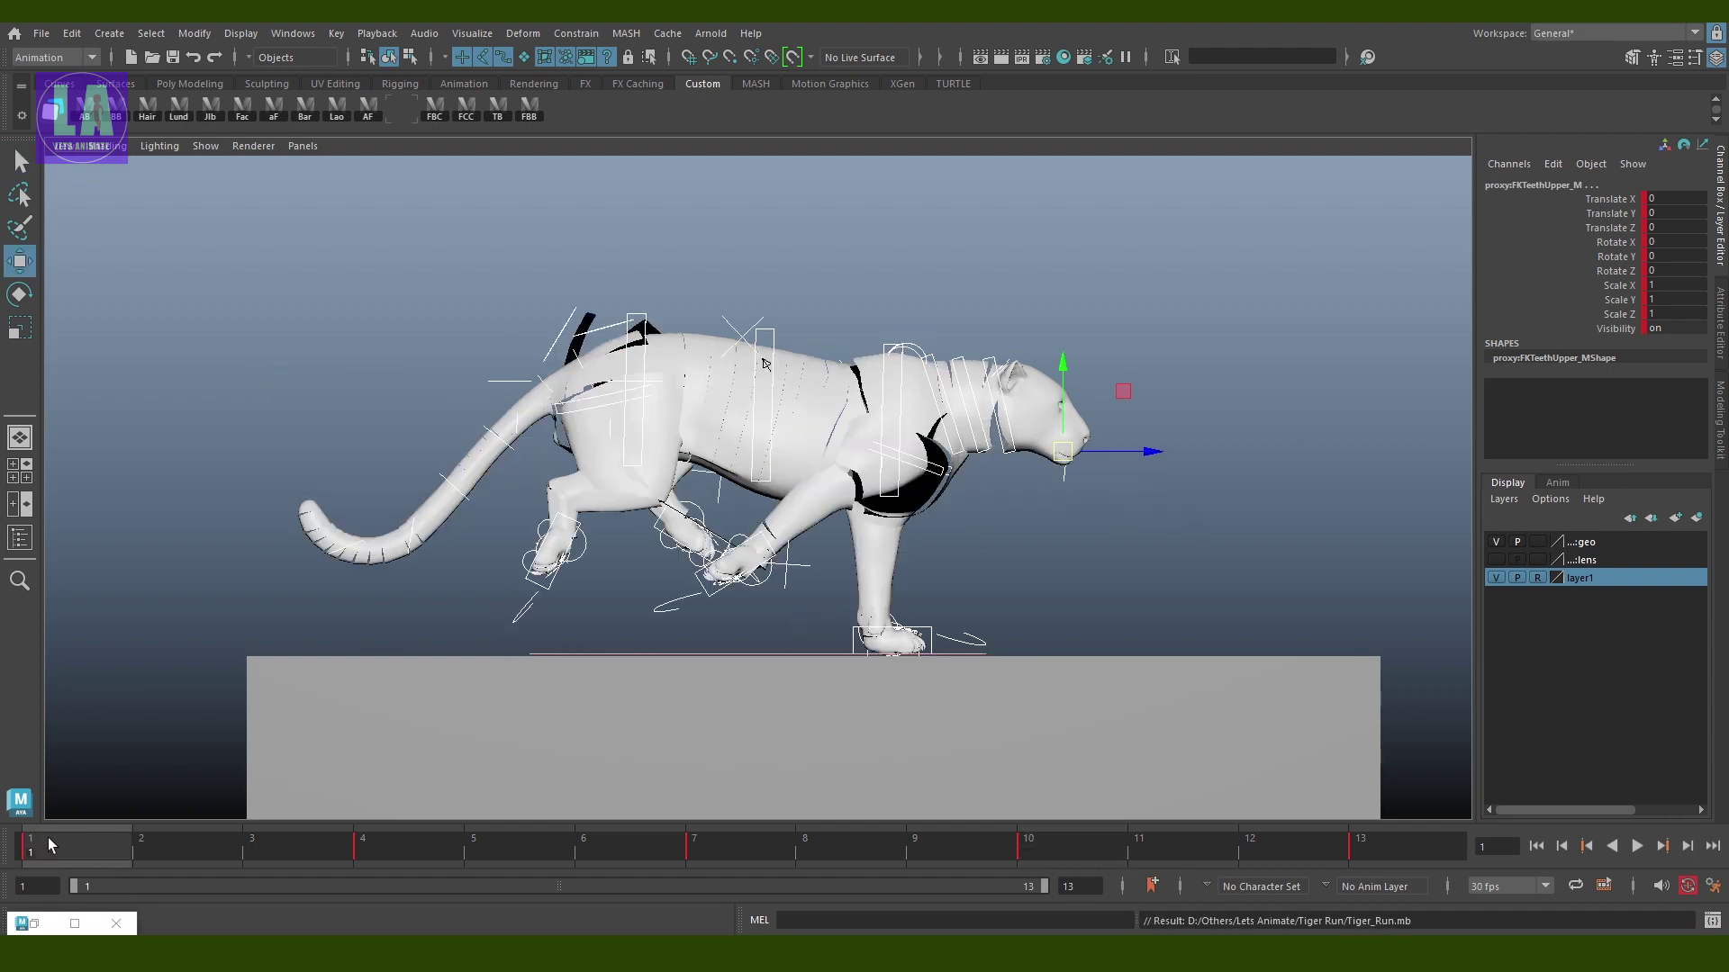
click(1638, 847)
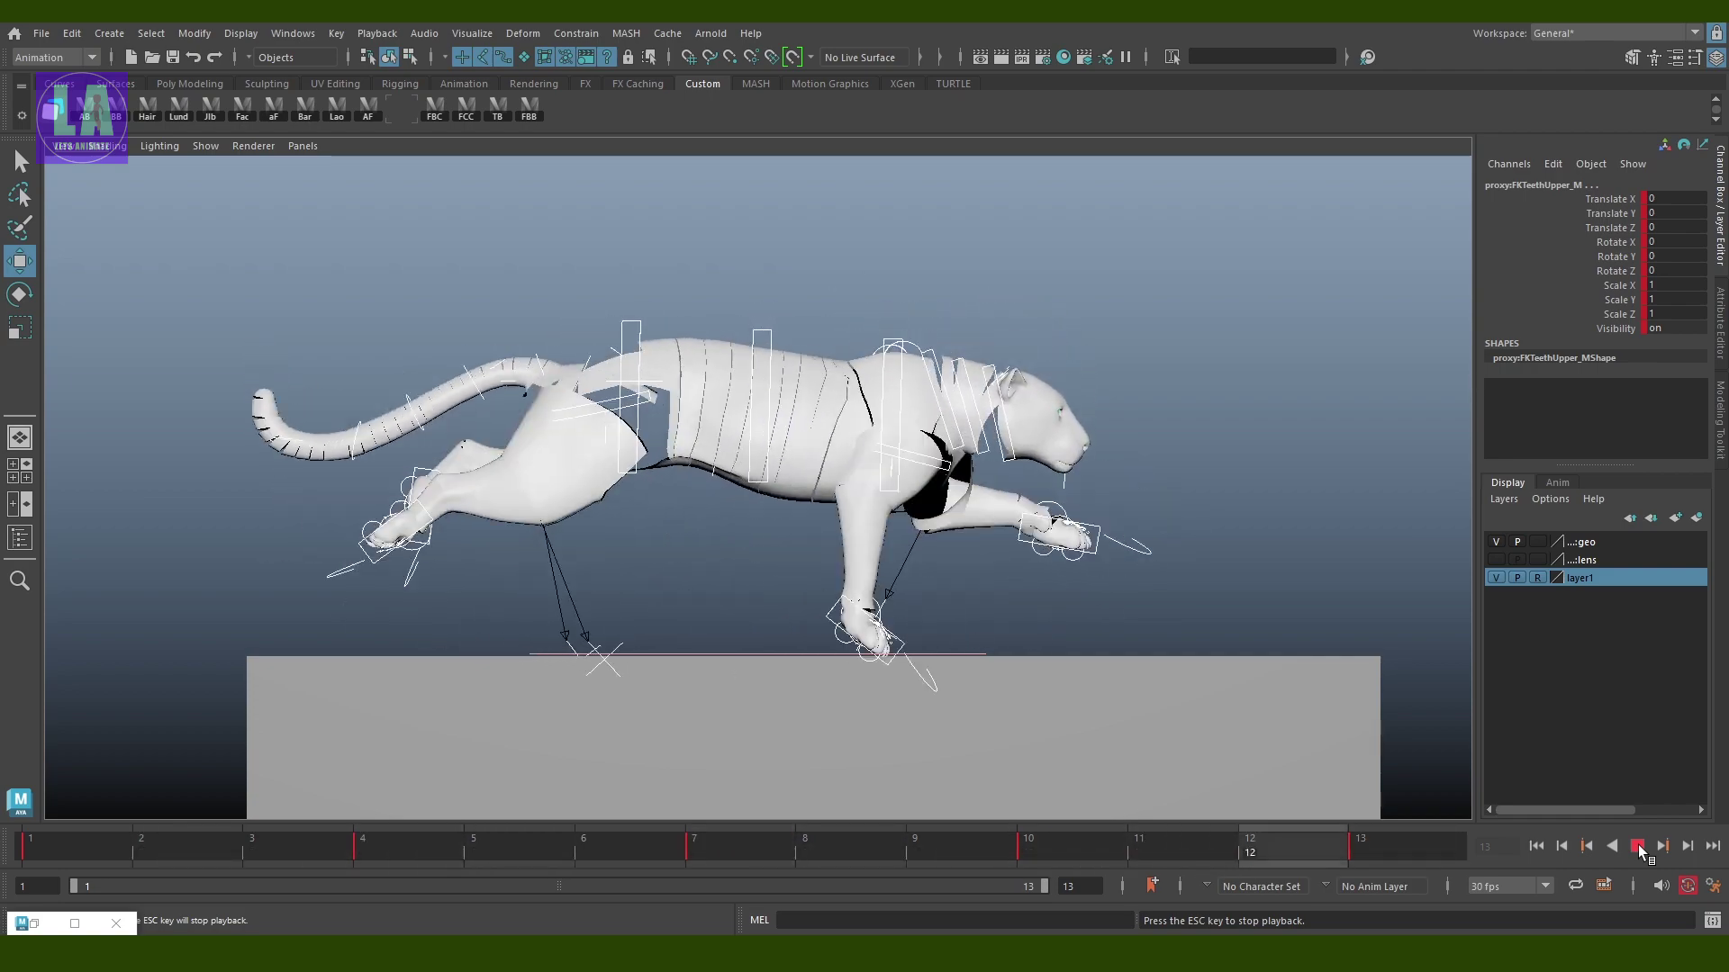
click(1636, 847)
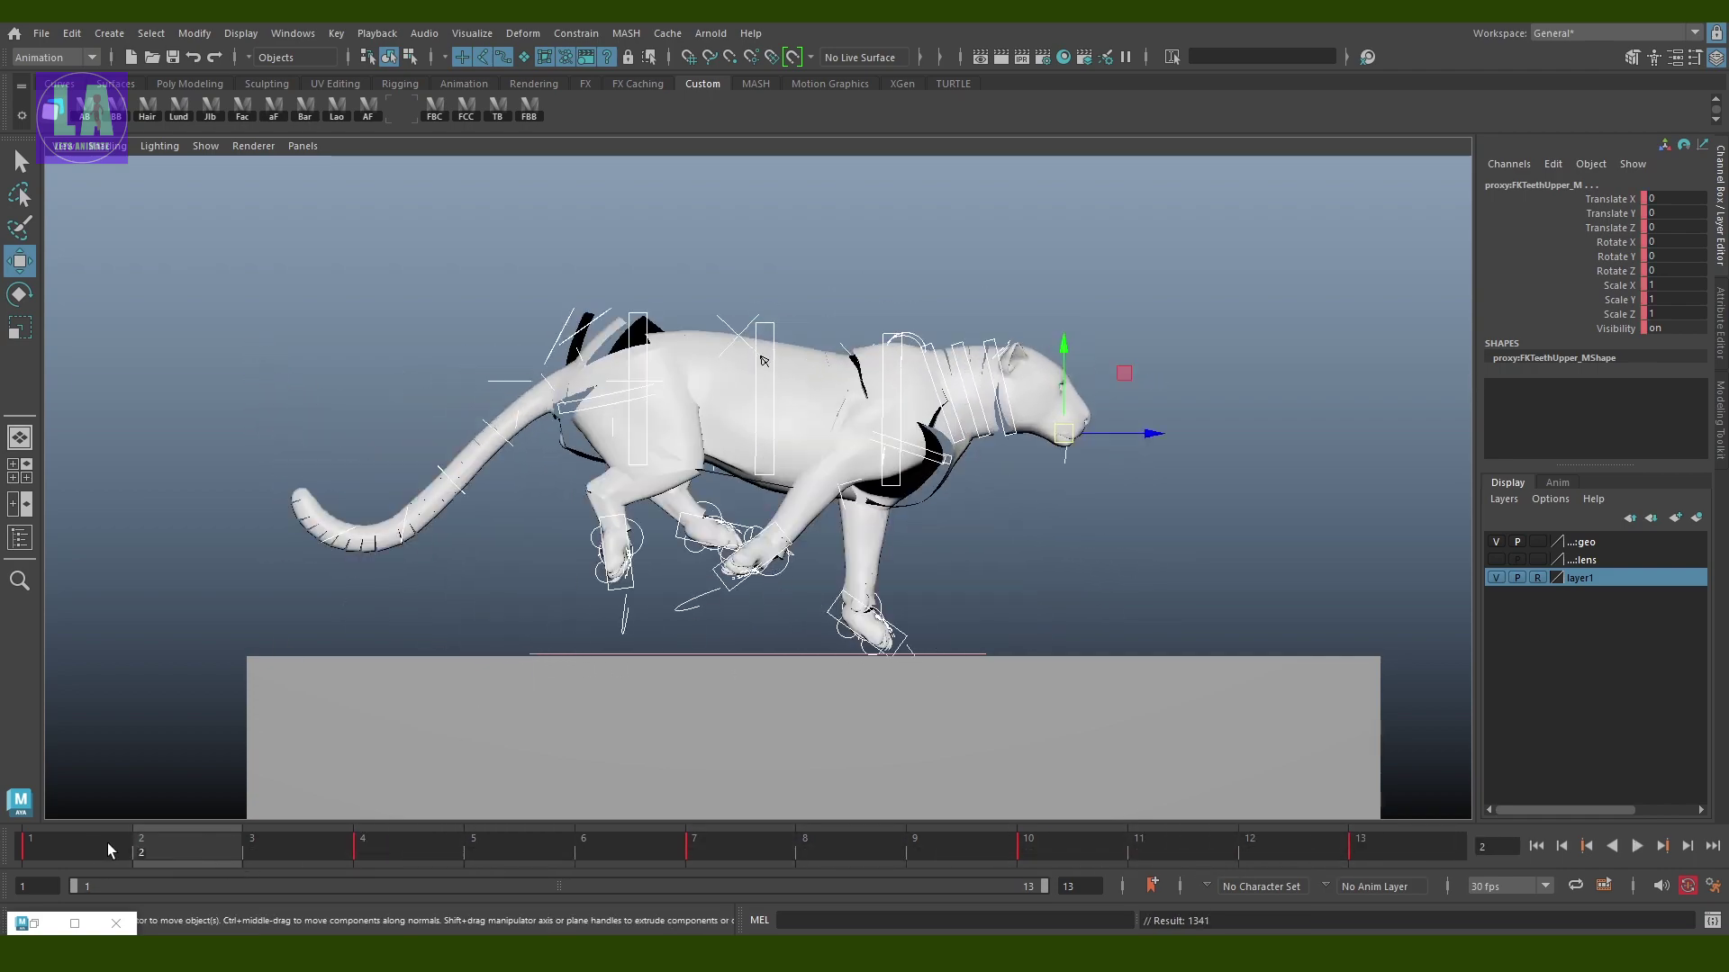
Check the reference drawings and raise the left front foot slightly
key(alt+Tab)
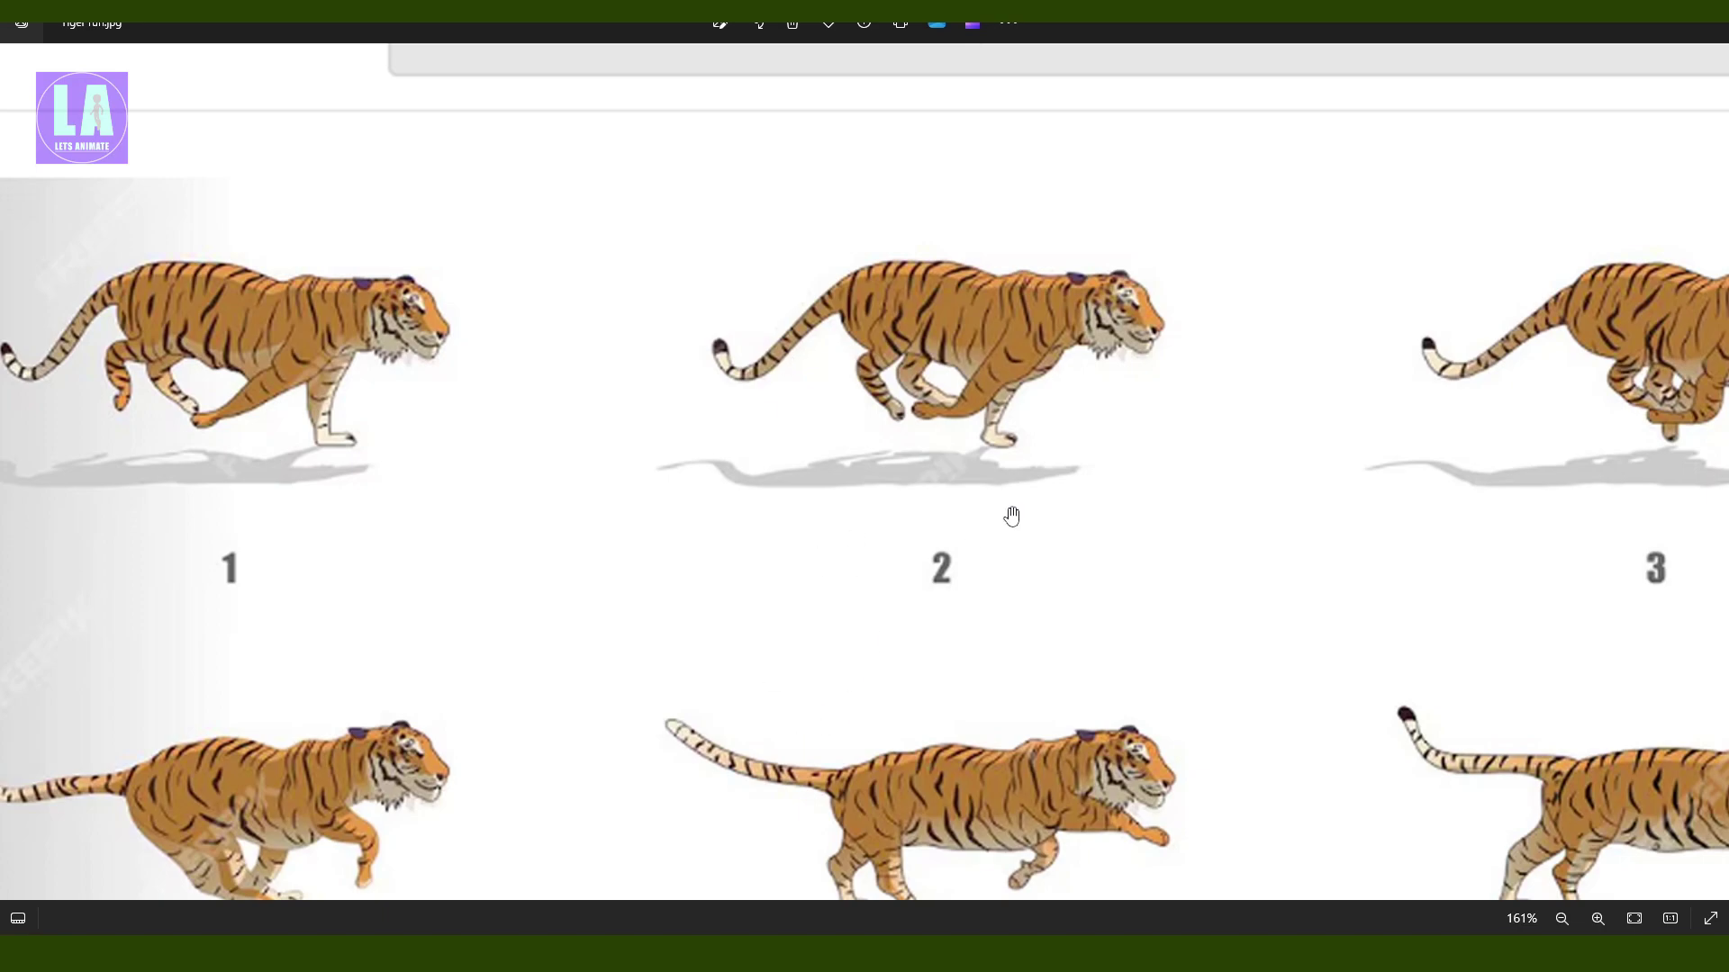
key(alt+Tab)
click(1011, 671)
key(w)
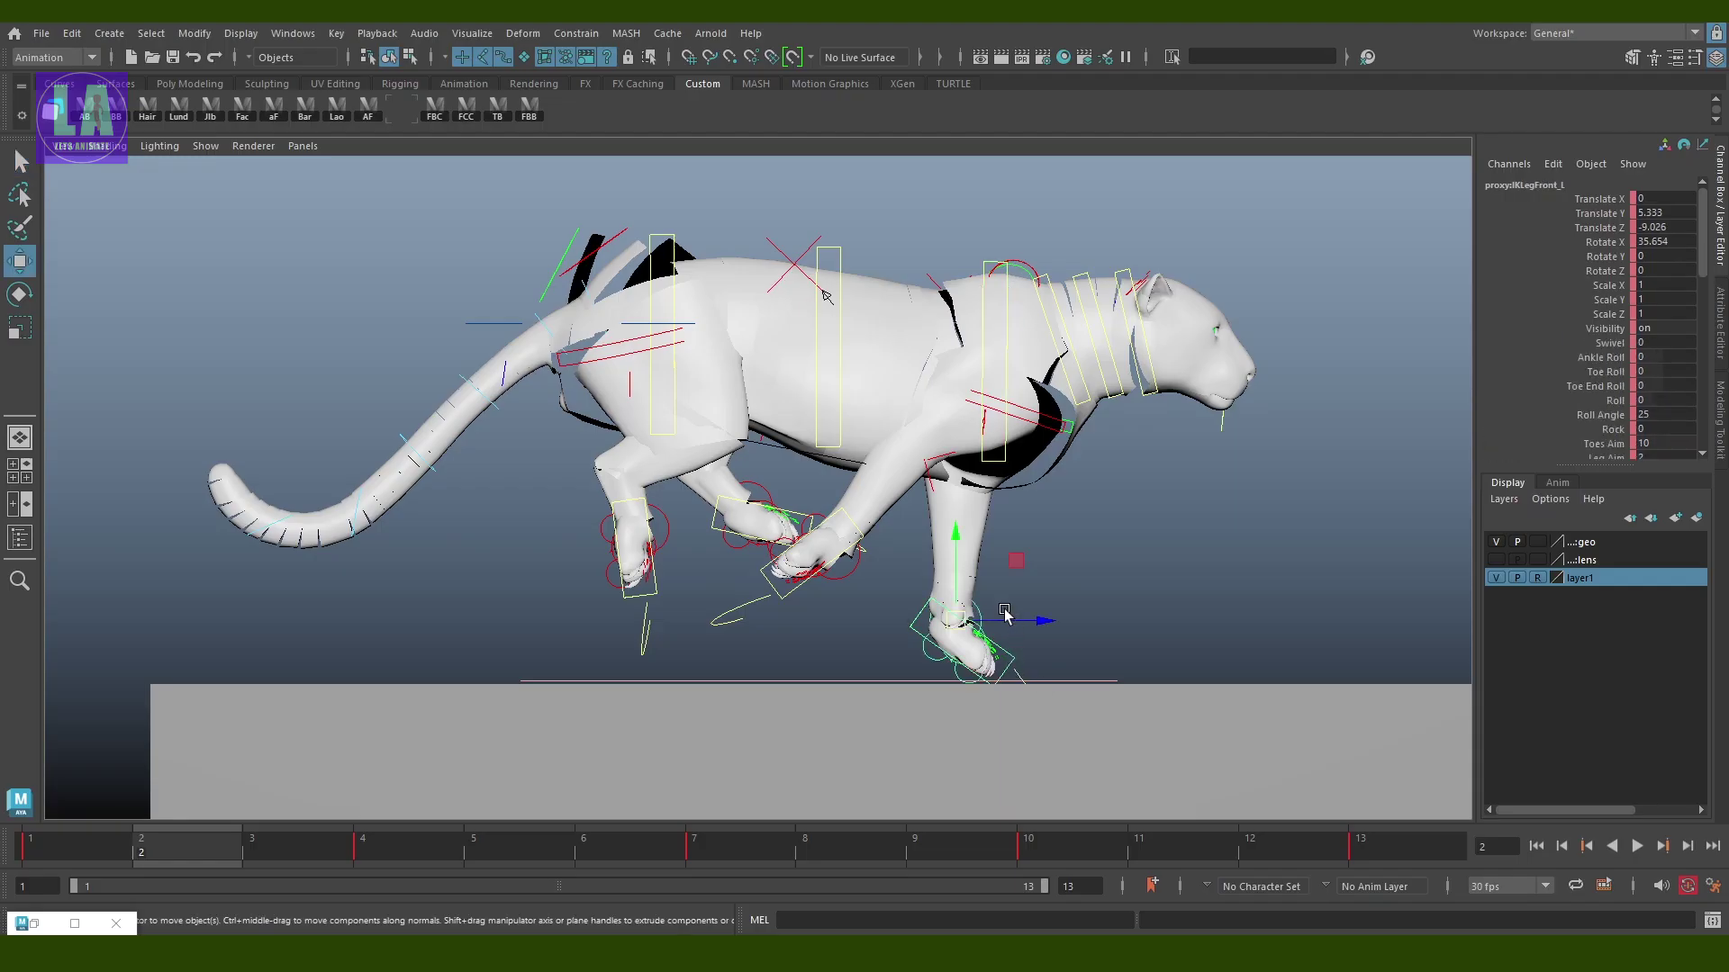
drag(957, 537, 975, 612)
click(975, 567)
key(ctrl+z)
Compare frame 1 against frame 2 and confirm the new foot rotation value
scroll(397, 760, down, 3)
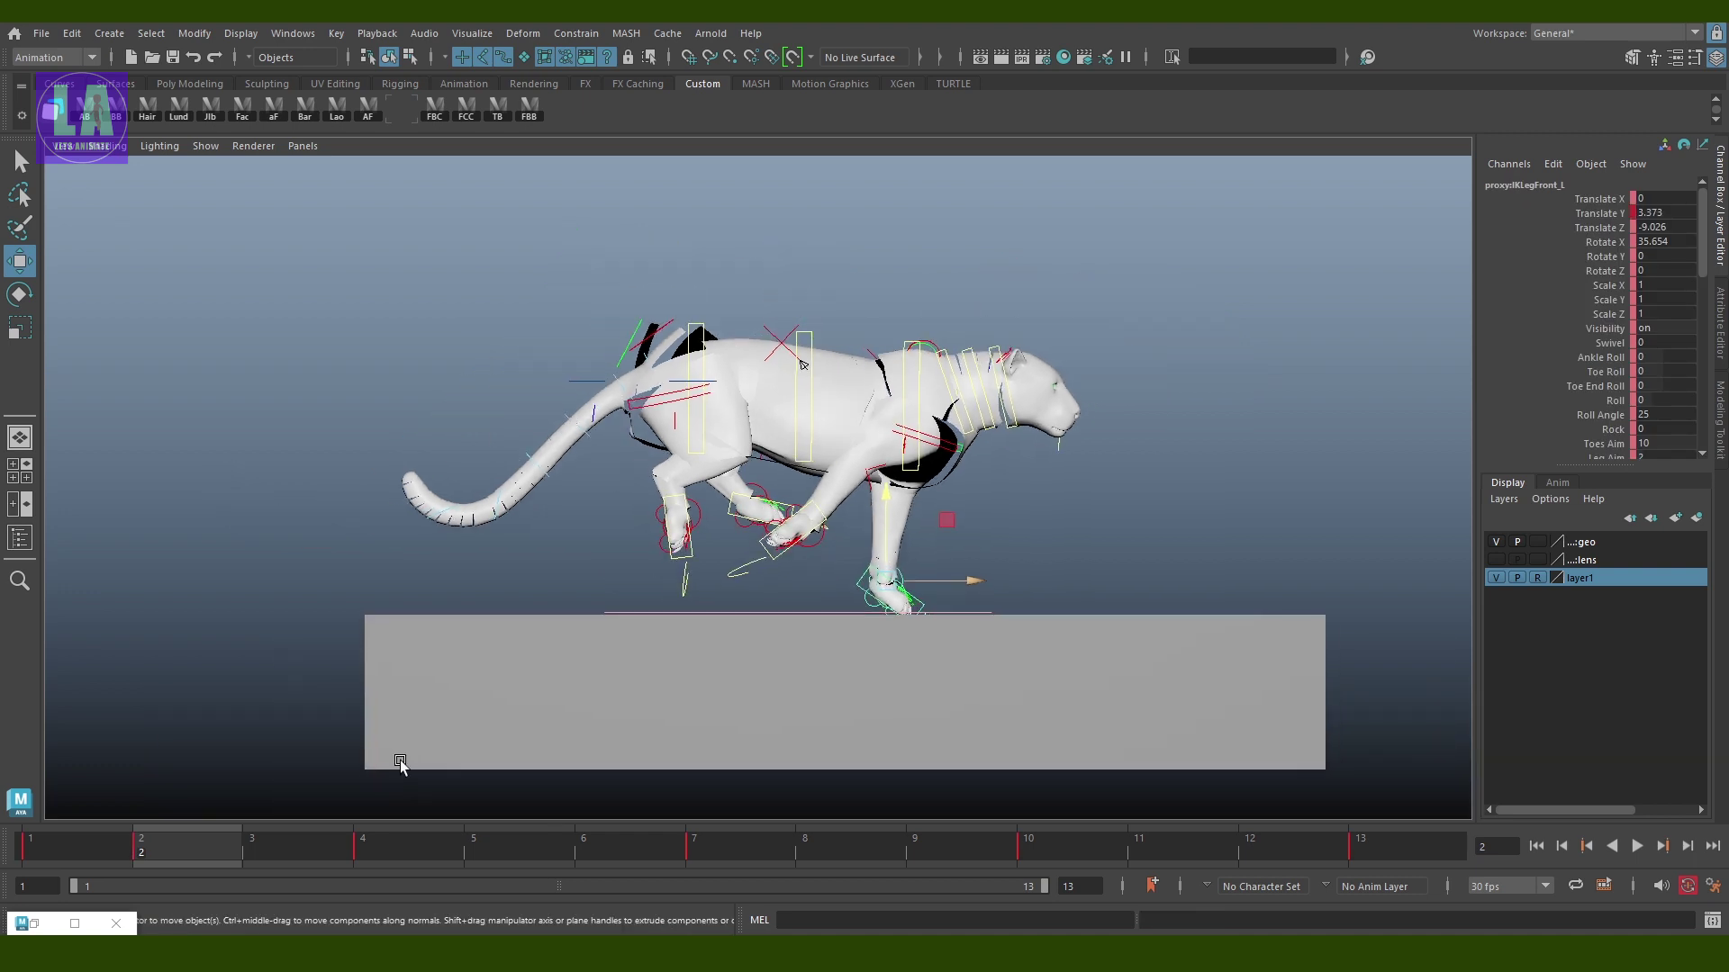
click(74, 861)
click(160, 864)
scroll(771, 499, up, 2)
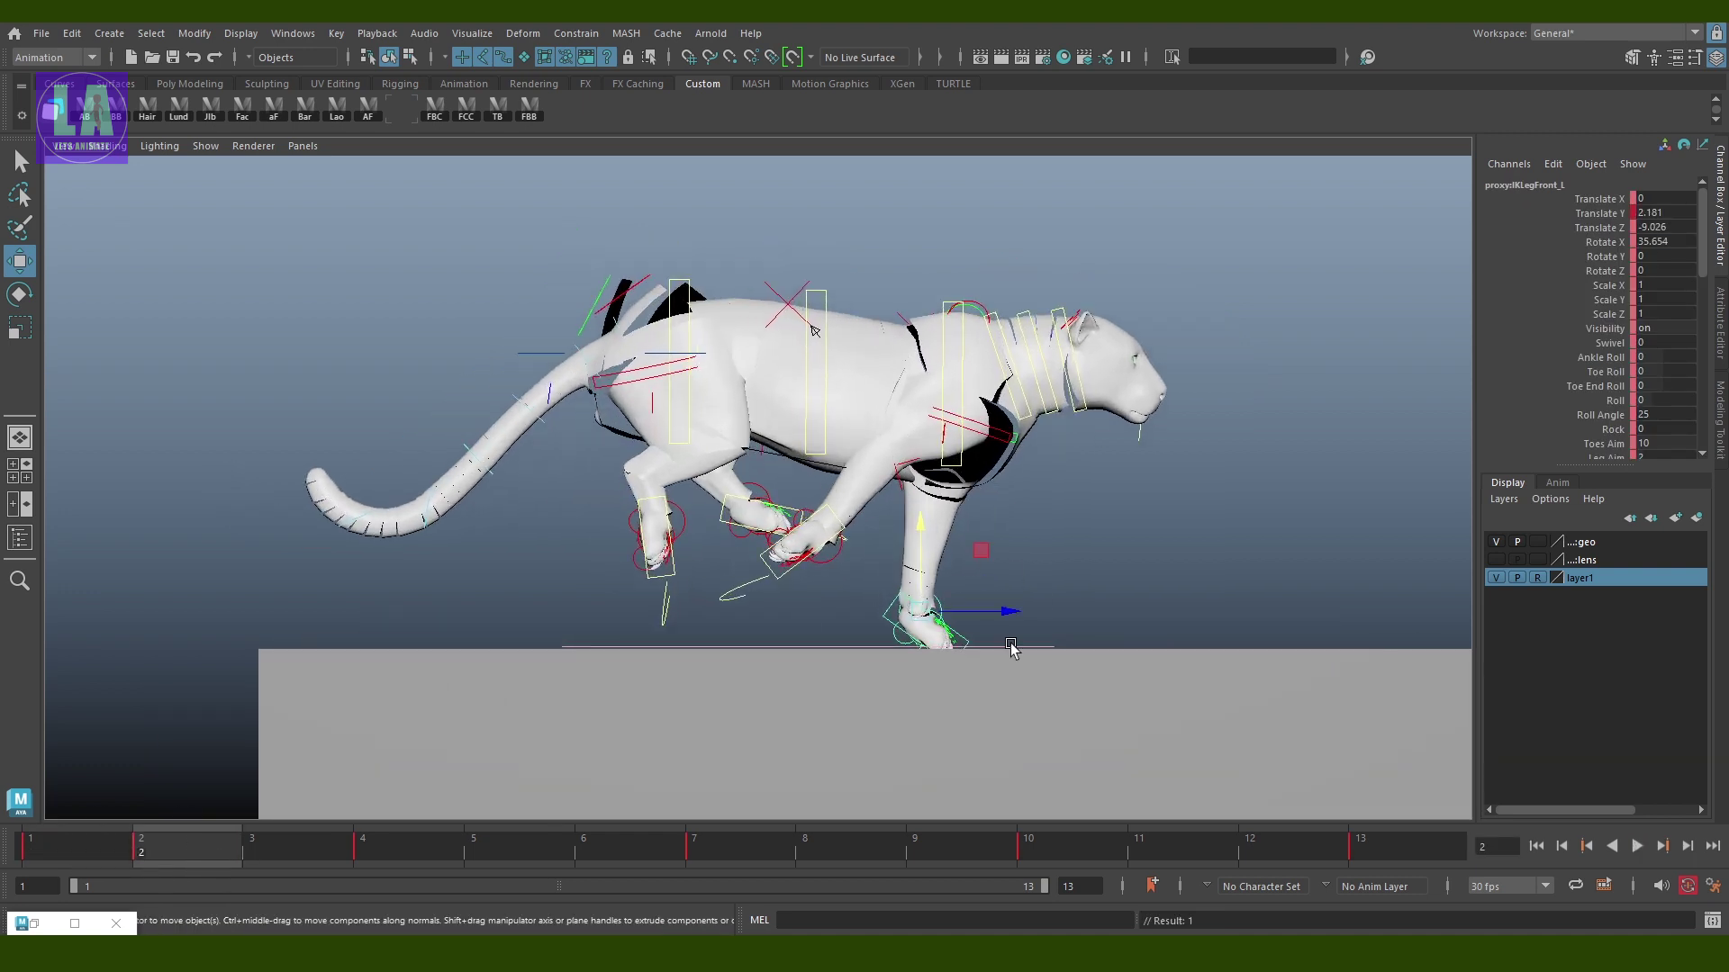
key(e)
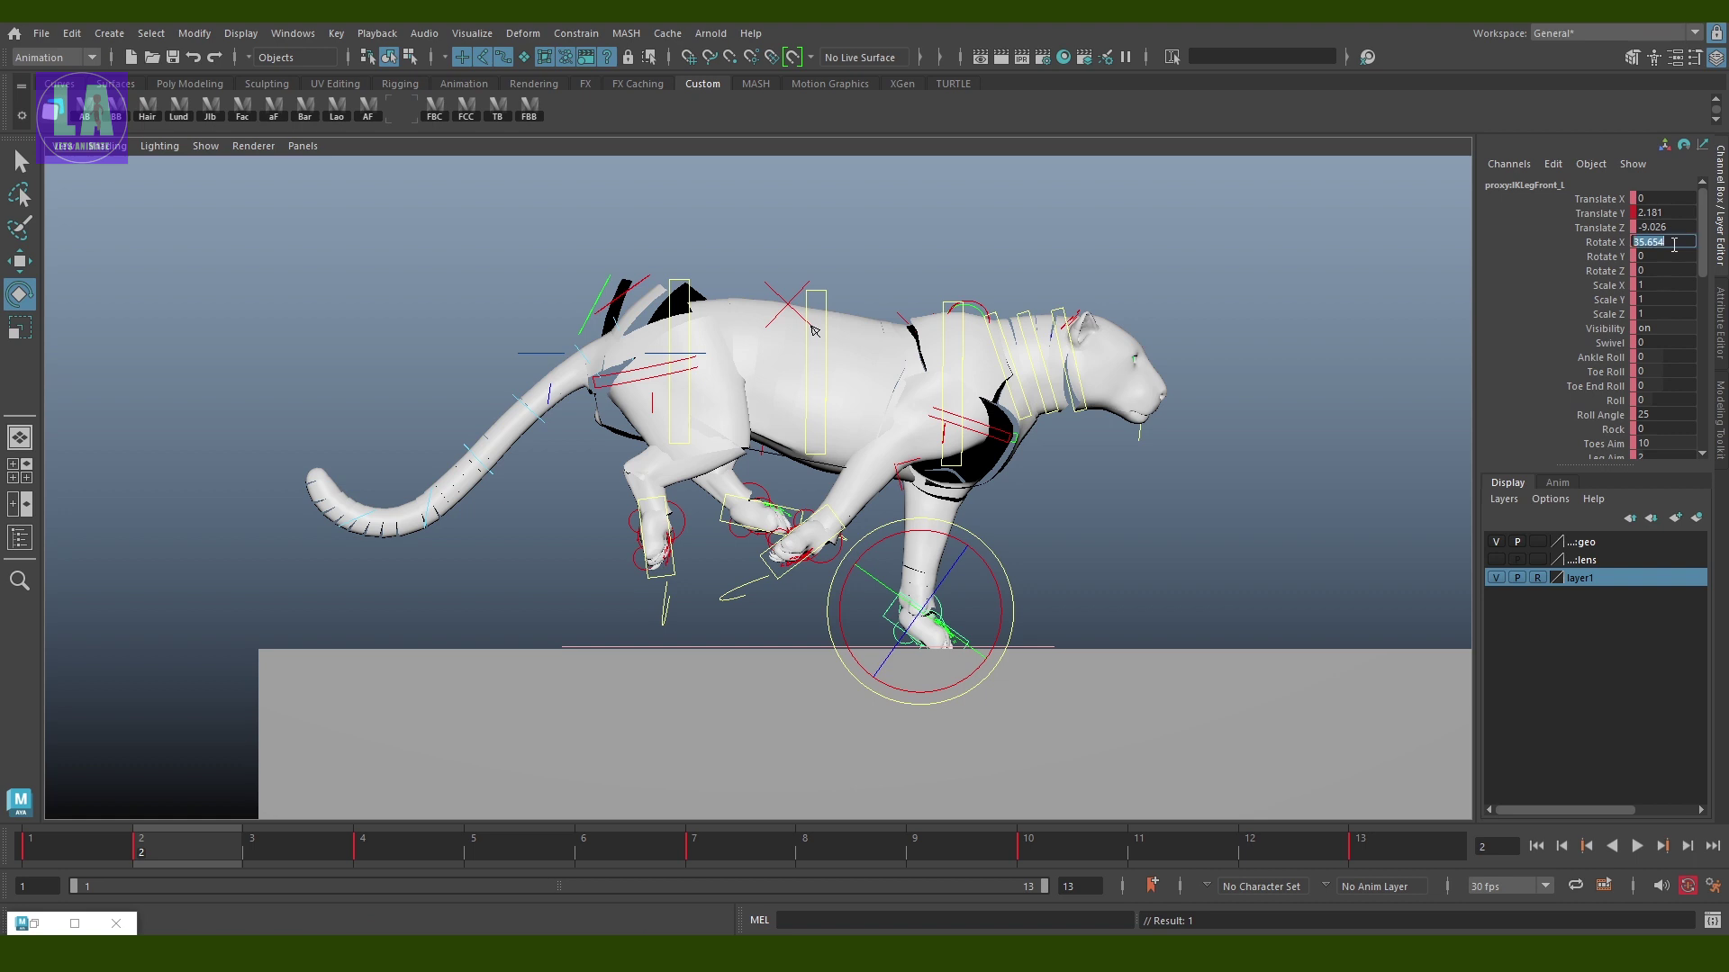
text(0)
key(Return)
Reselect the left front foot and set its Toe Roll to 4.6, keeping Ankle Roll at 0
click(529, 108)
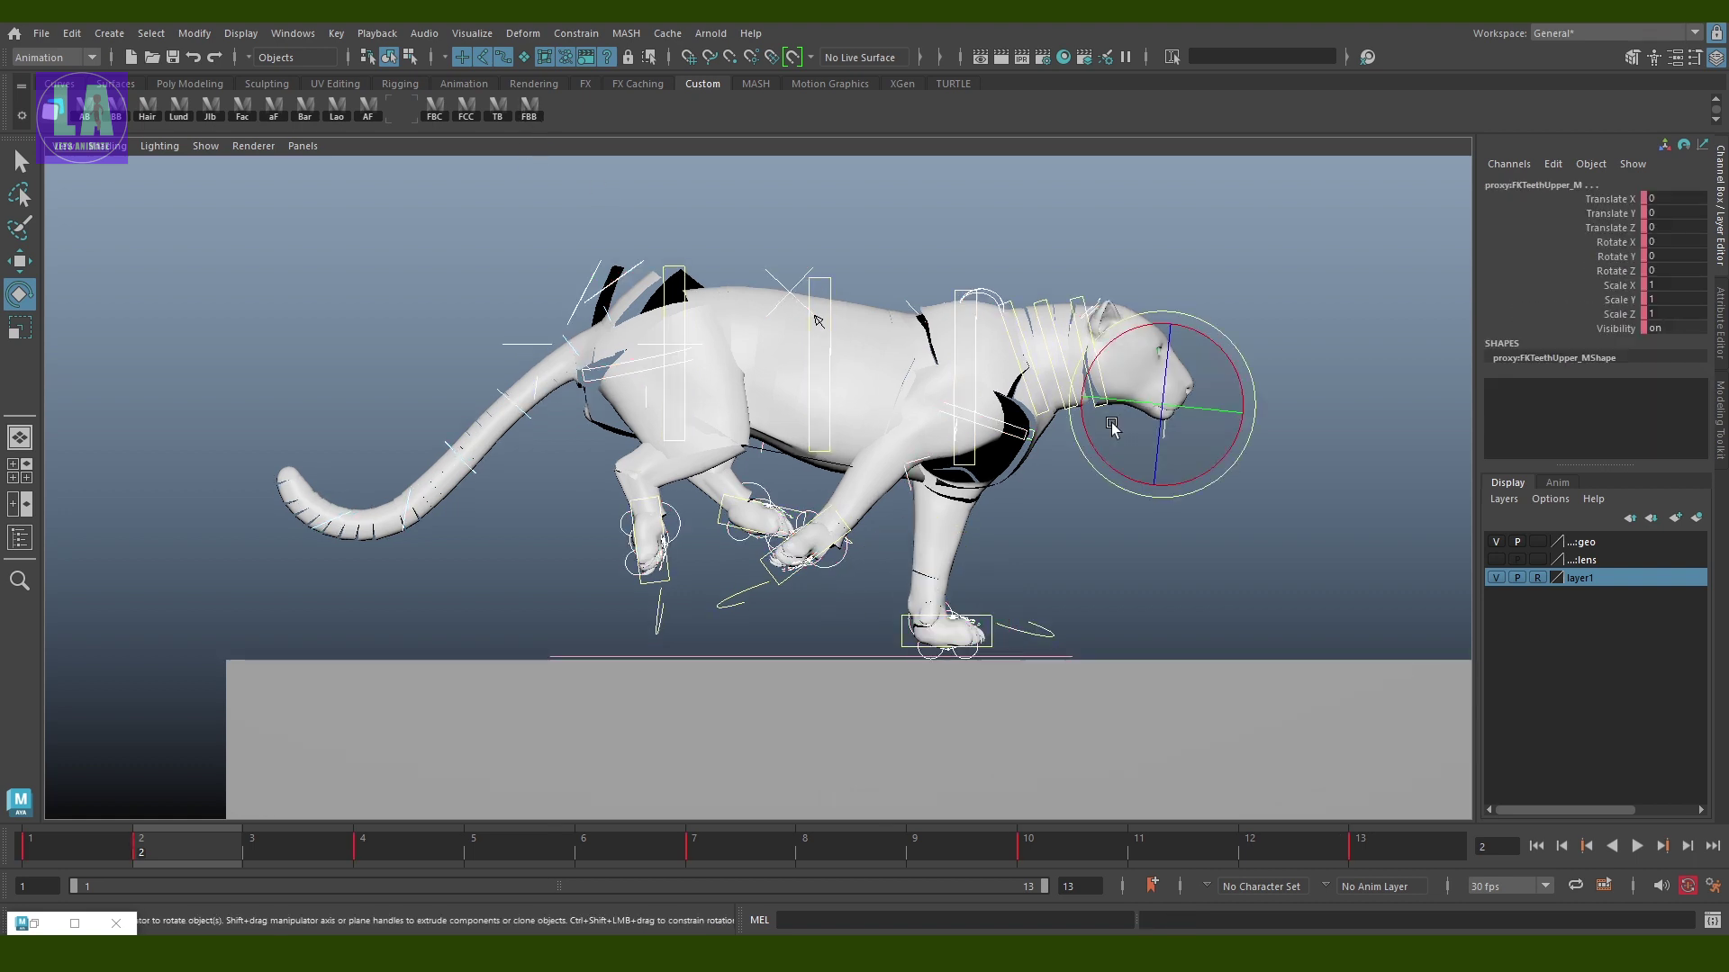
key(q)
click(1011, 604)
click(994, 621)
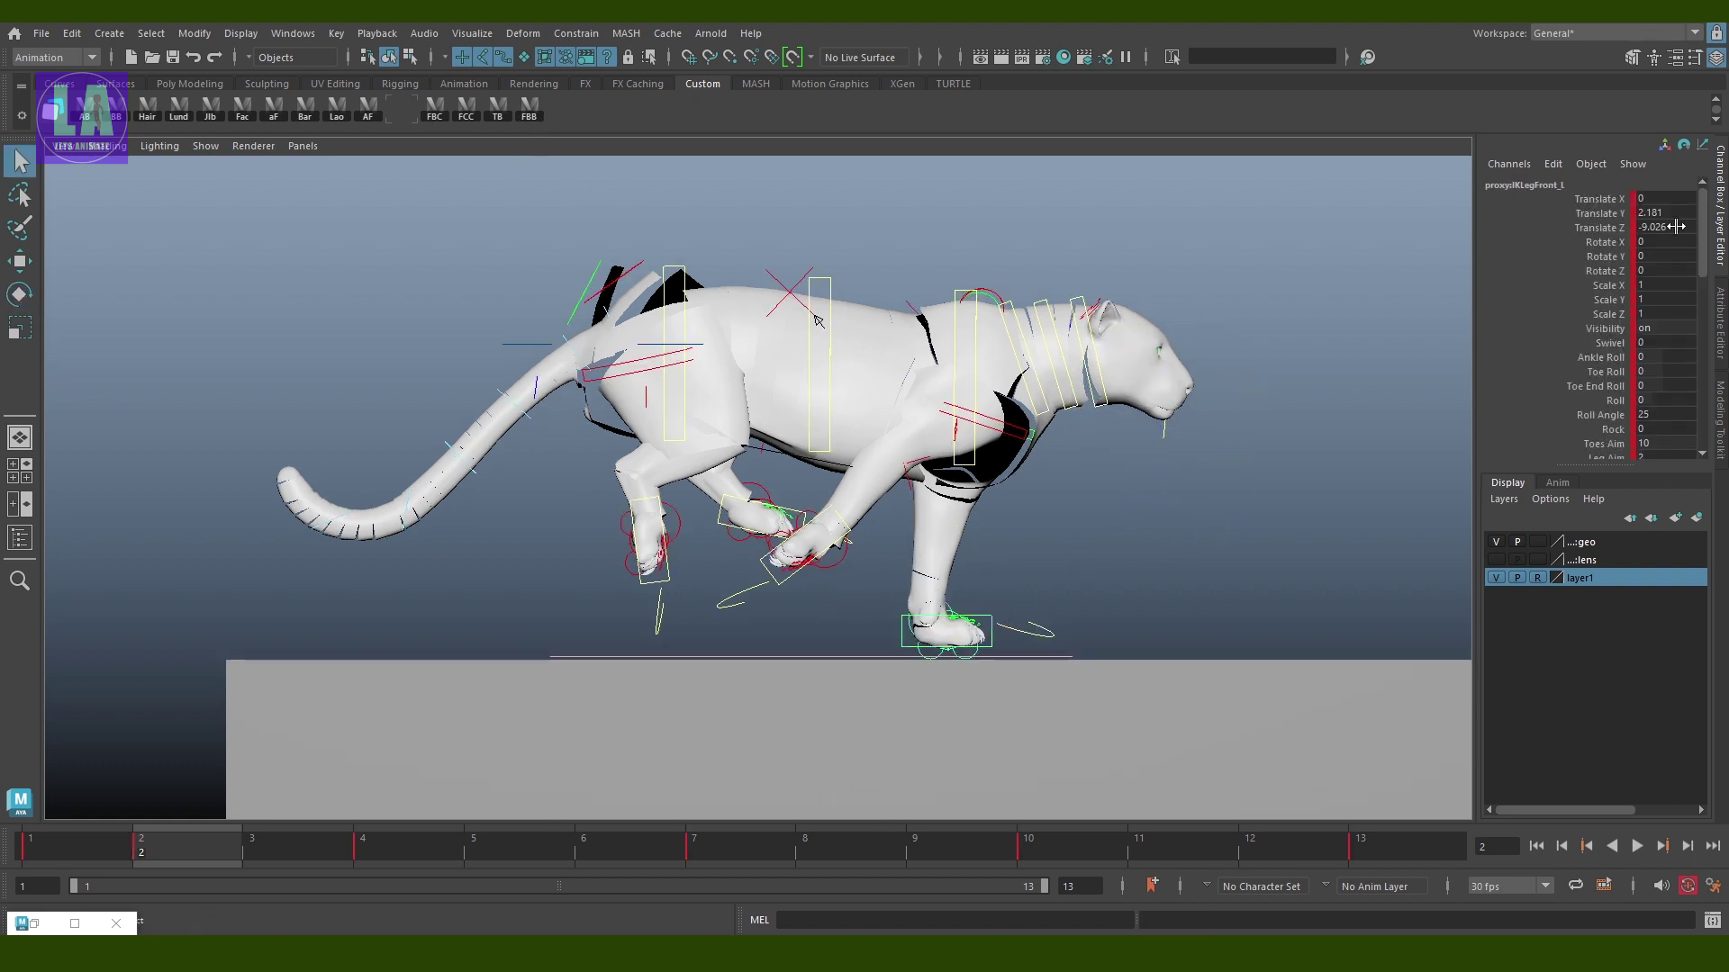
click(1099, 560)
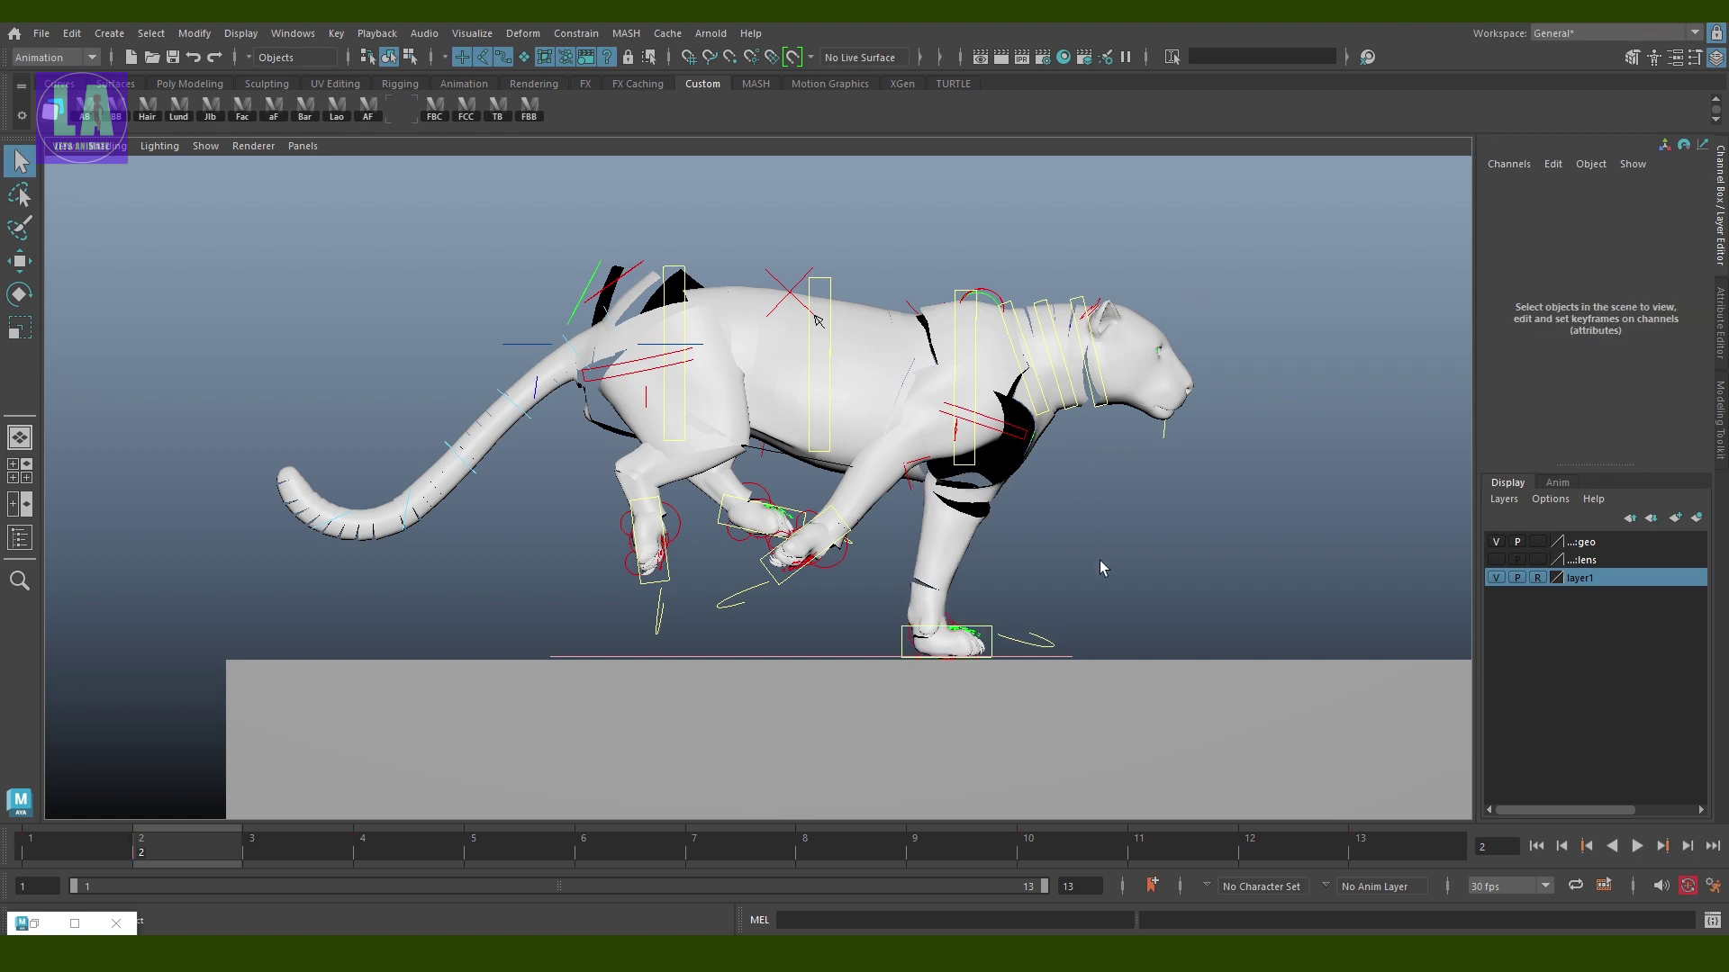
click(991, 634)
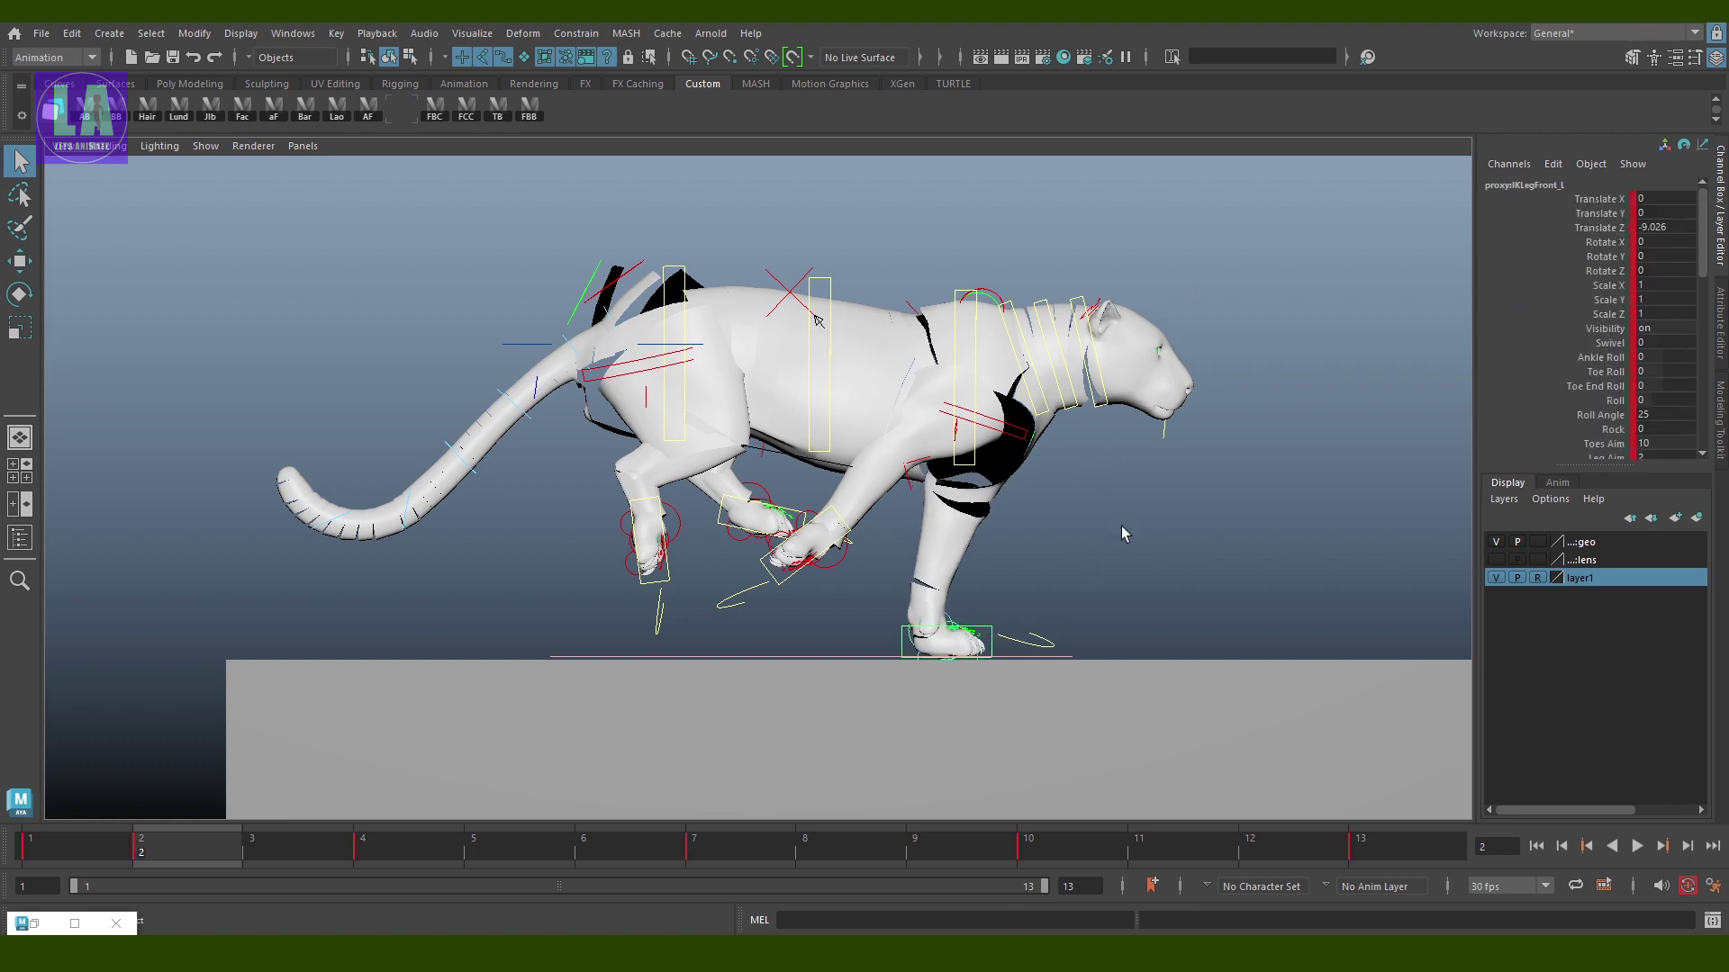
click(1616, 358)
middle_drag(1108, 437, 1158, 439)
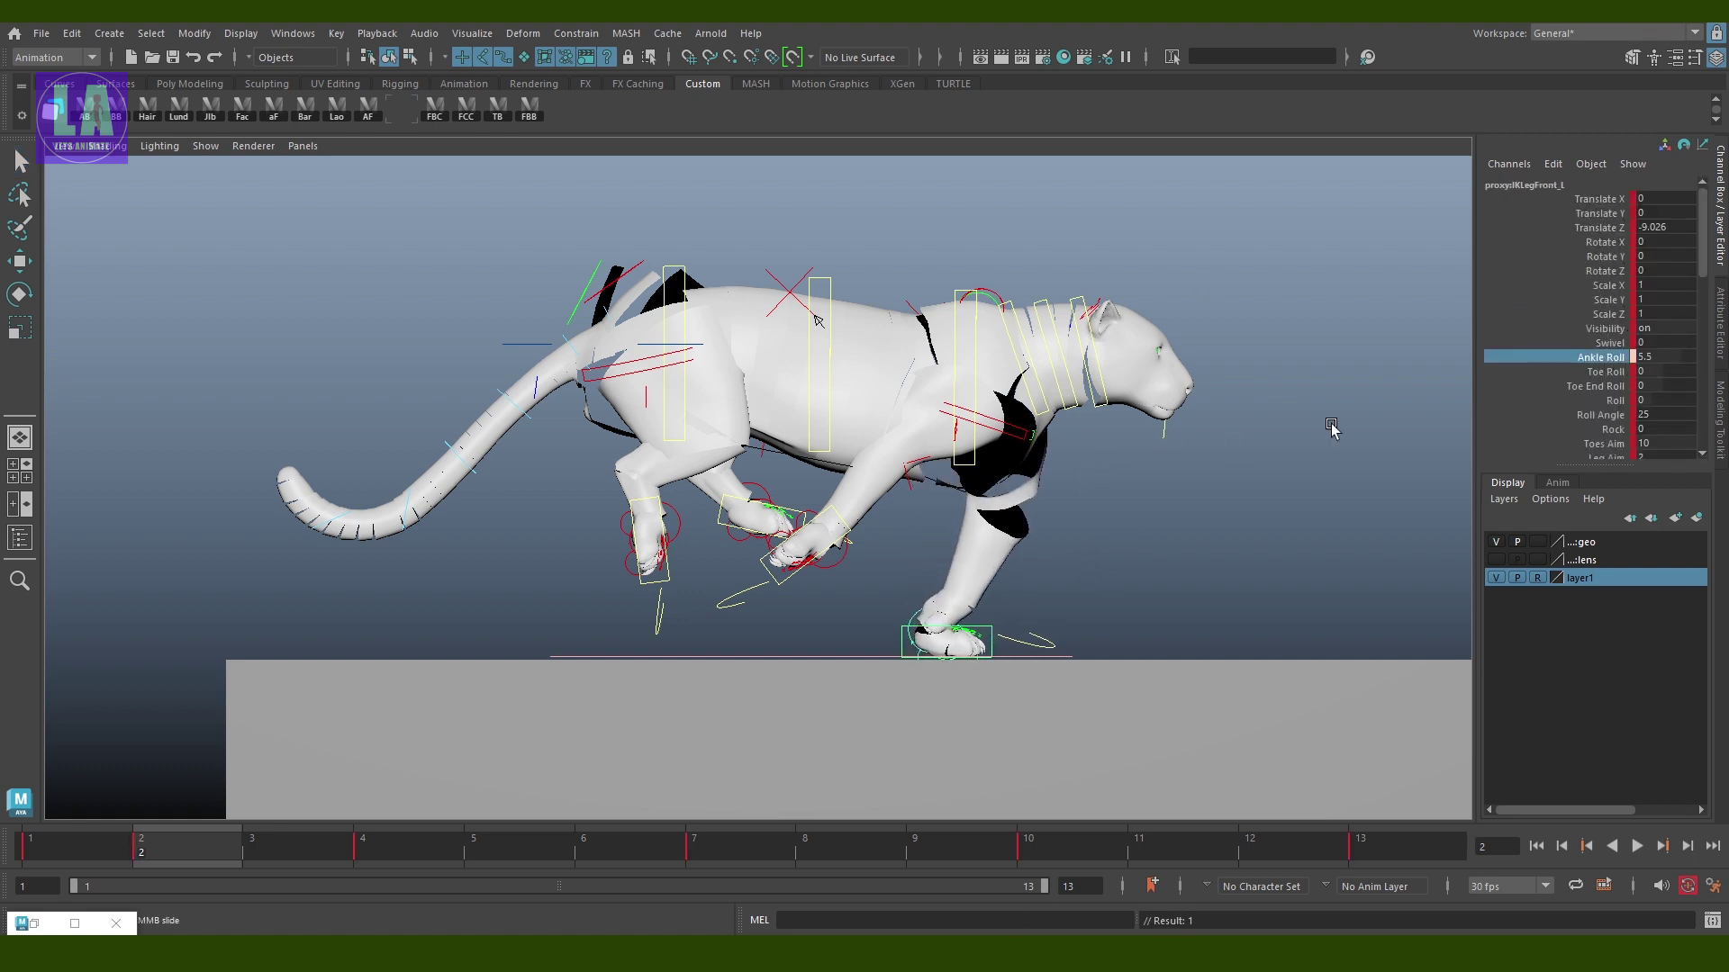
key(ctrl+z)
click(1611, 372)
middle_drag(1197, 513, 1233, 515)
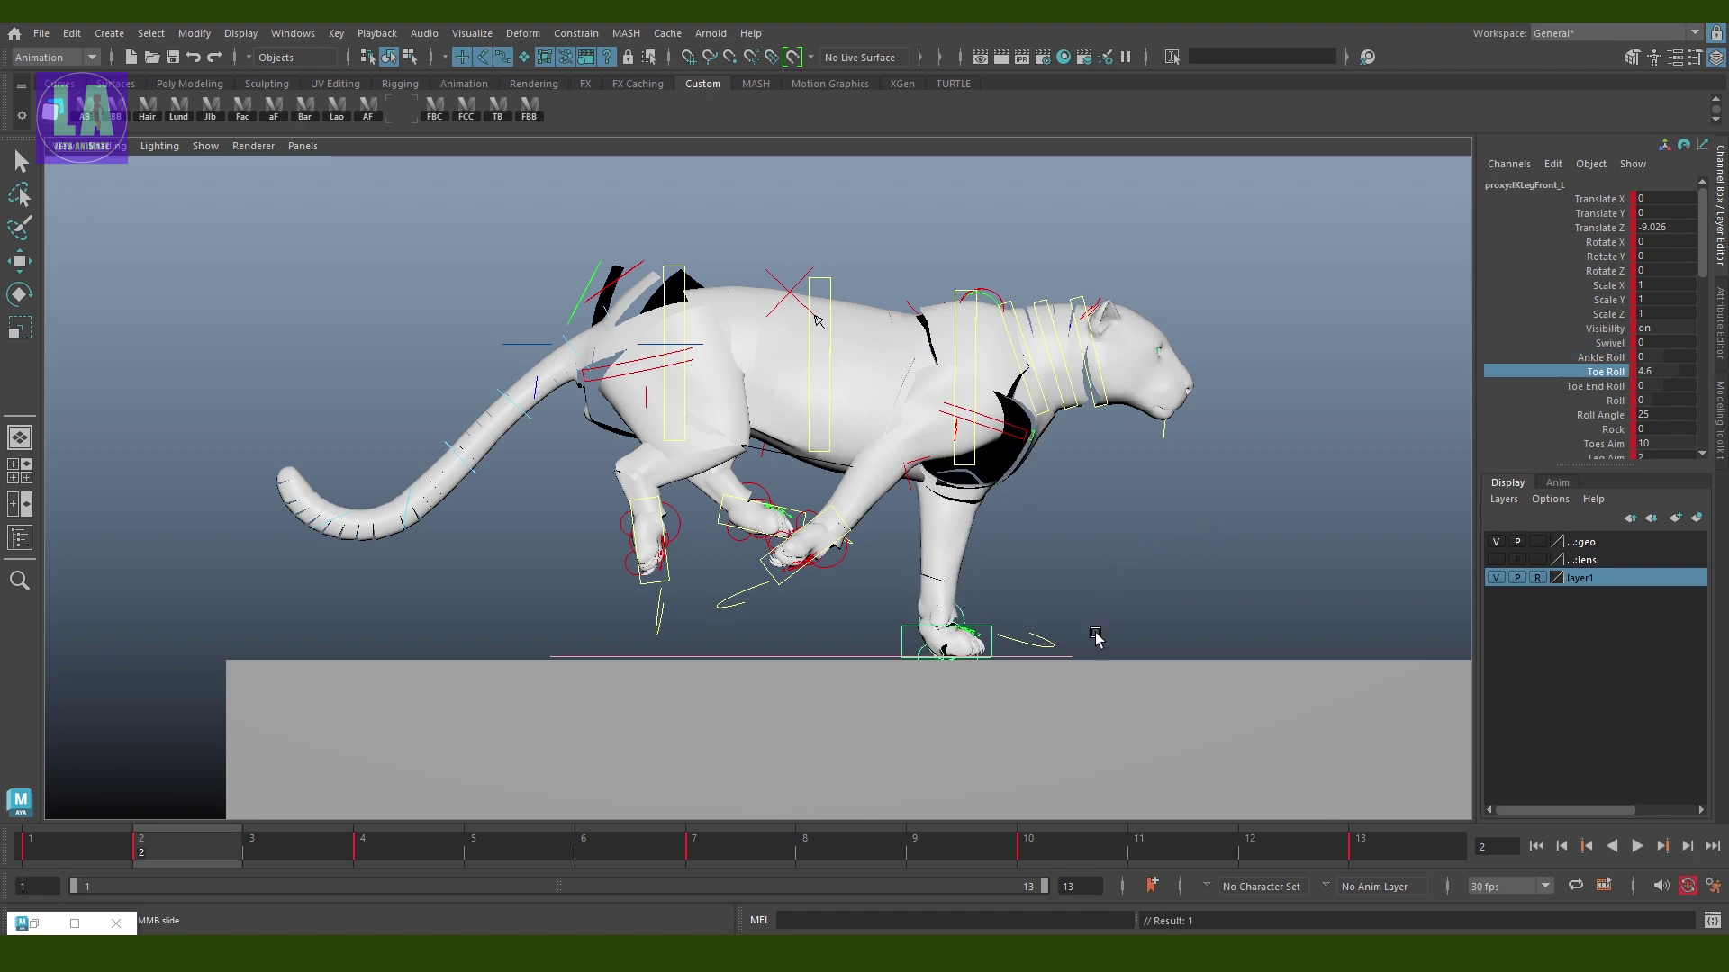
Slide the left front foot backward, then raise and reposition the right front foot
key(w)
drag(1020, 633, 988, 633)
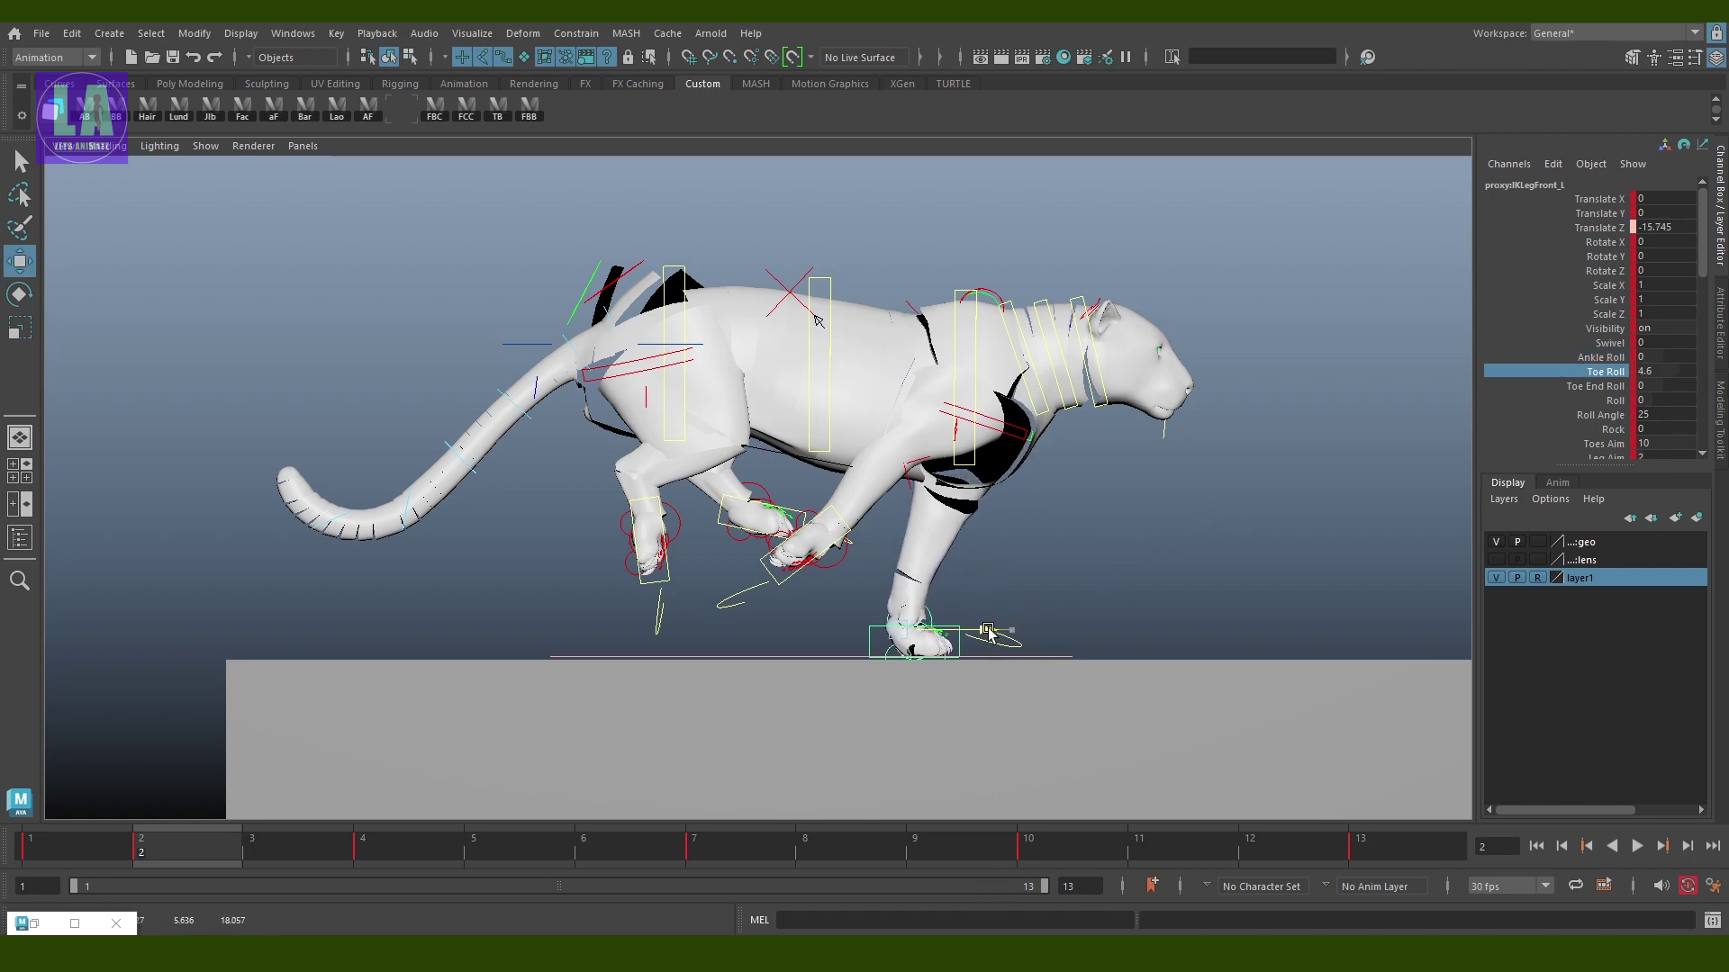
click(1203, 495)
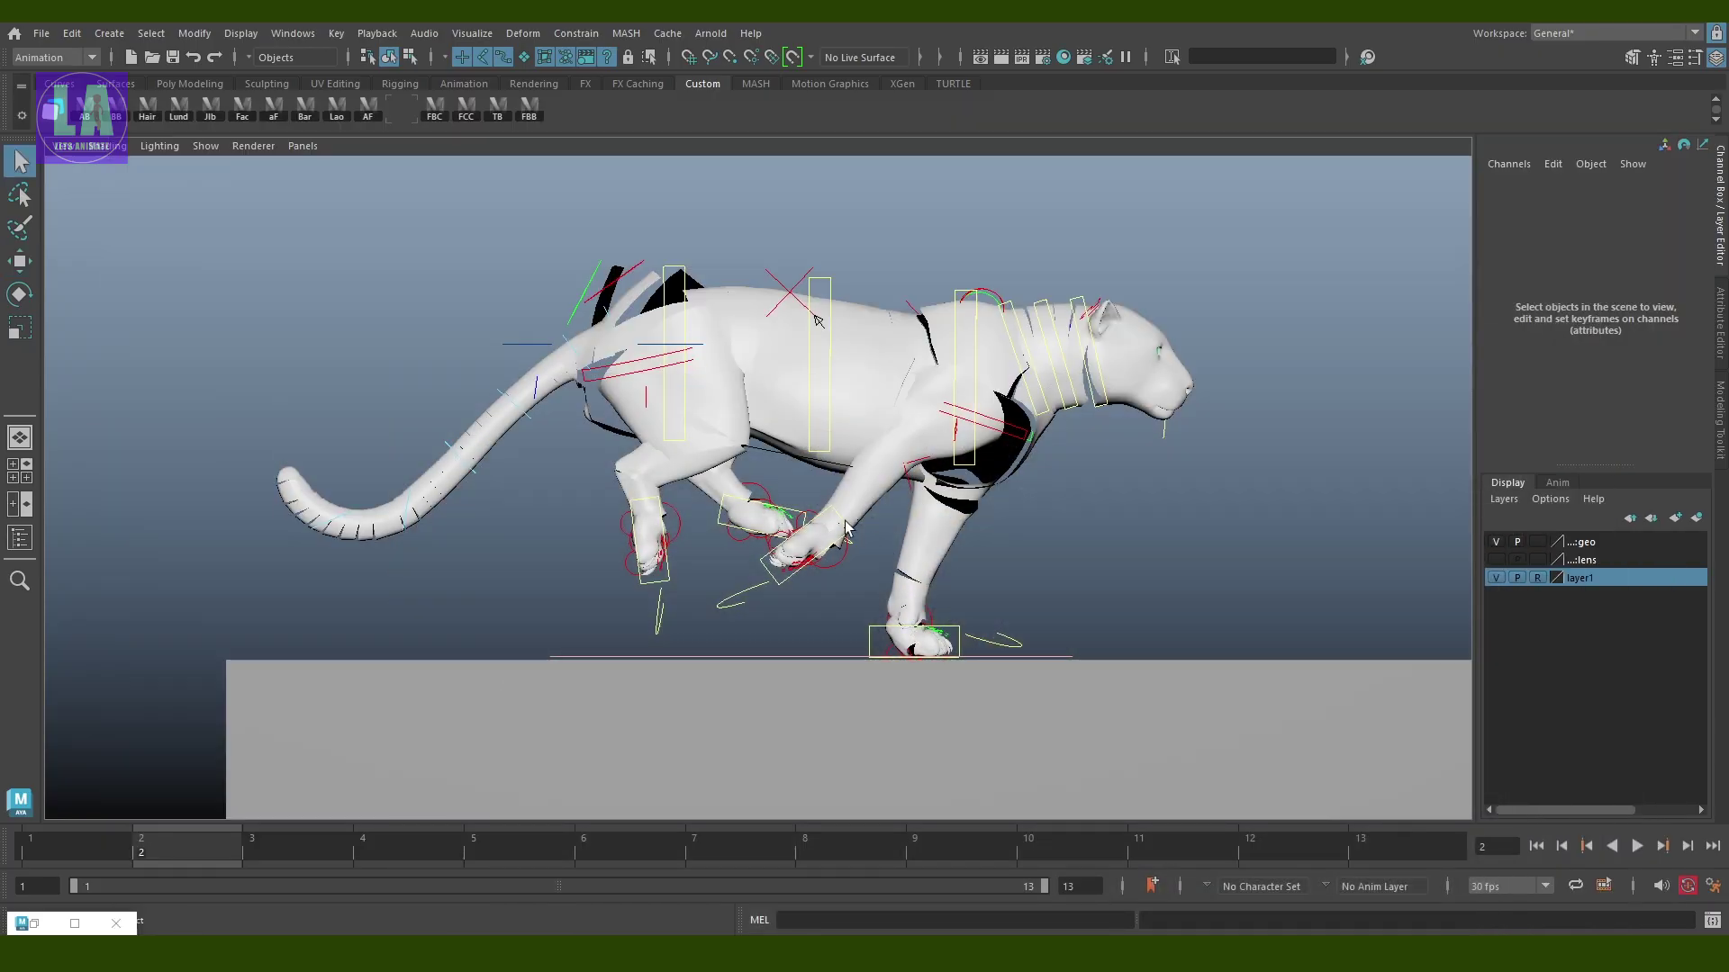
click(846, 529)
key(w)
drag(854, 504, 859, 442)
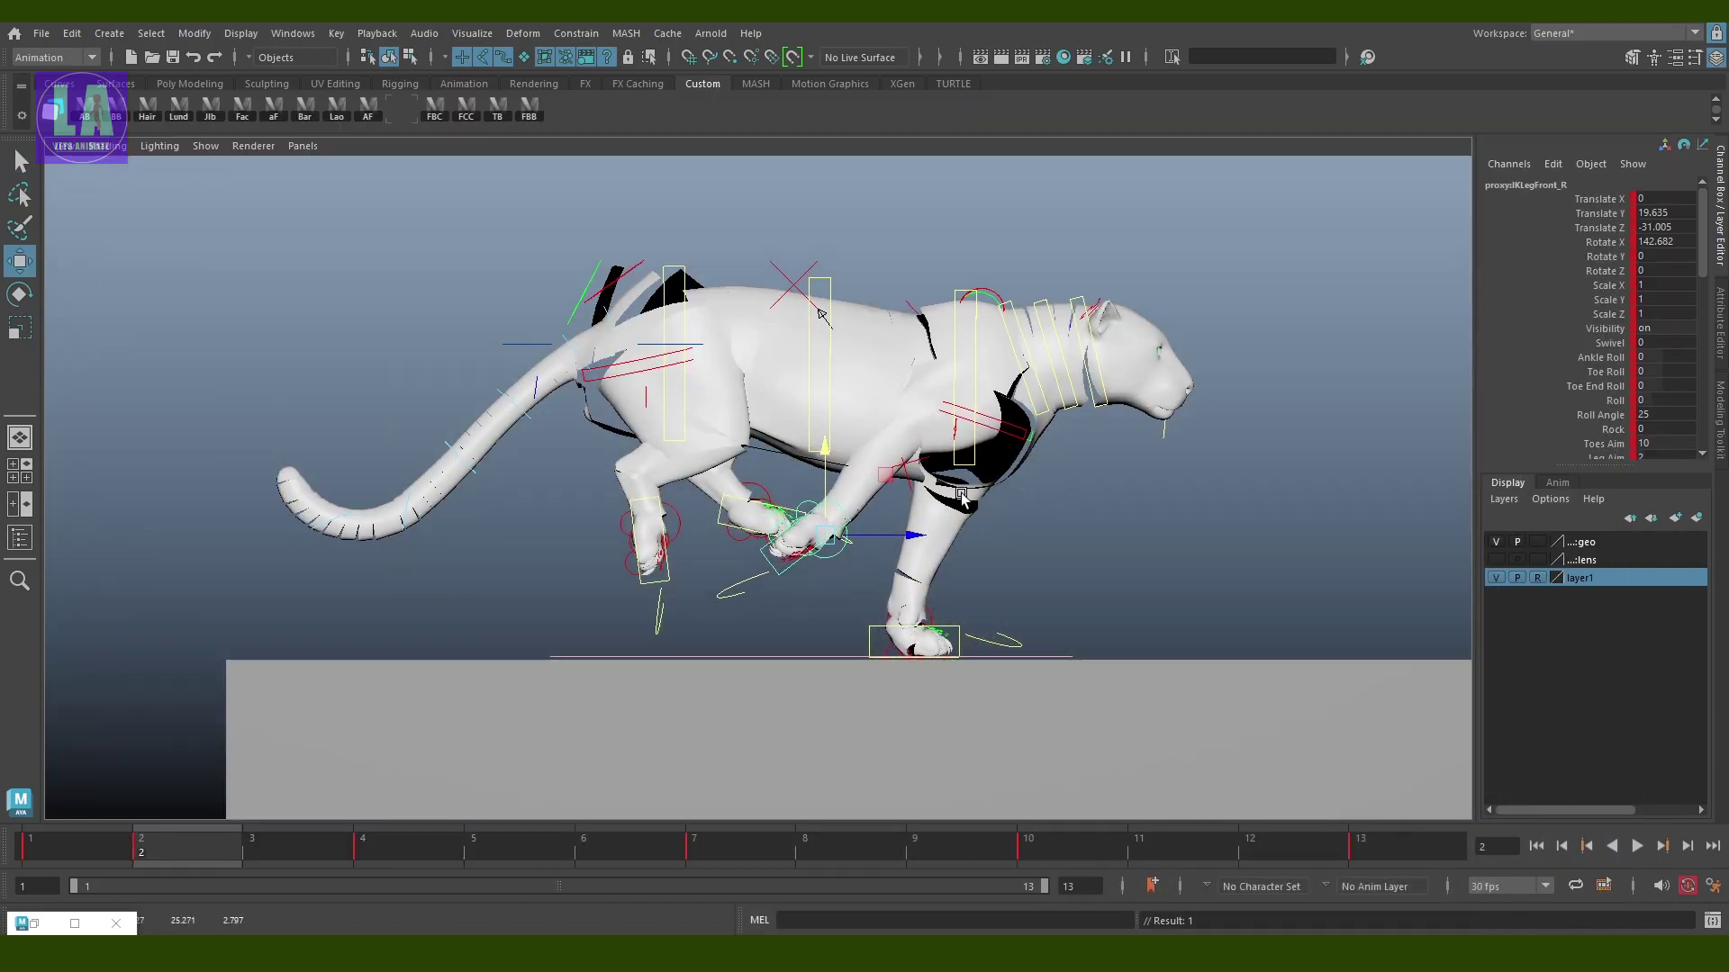
Move the right front foot sideways, checking it from above and back at a side view
key(space)
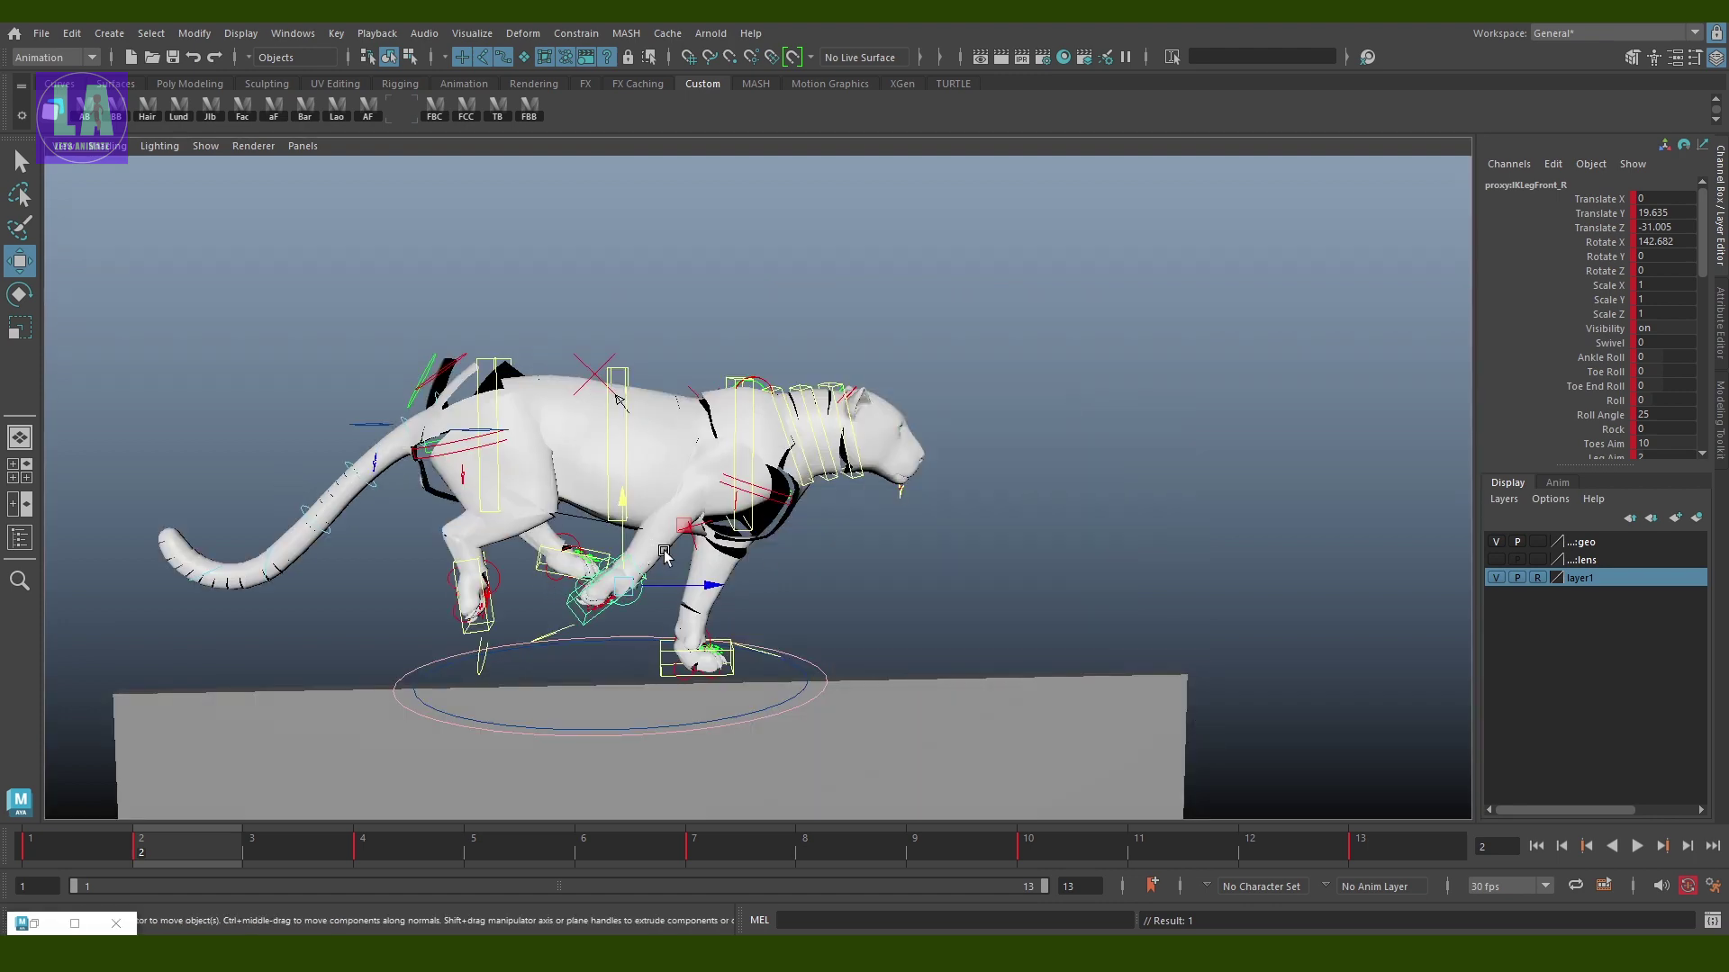
alt+drag(981, 465, 846, 636)
alt+drag(799, 579, 856, 585)
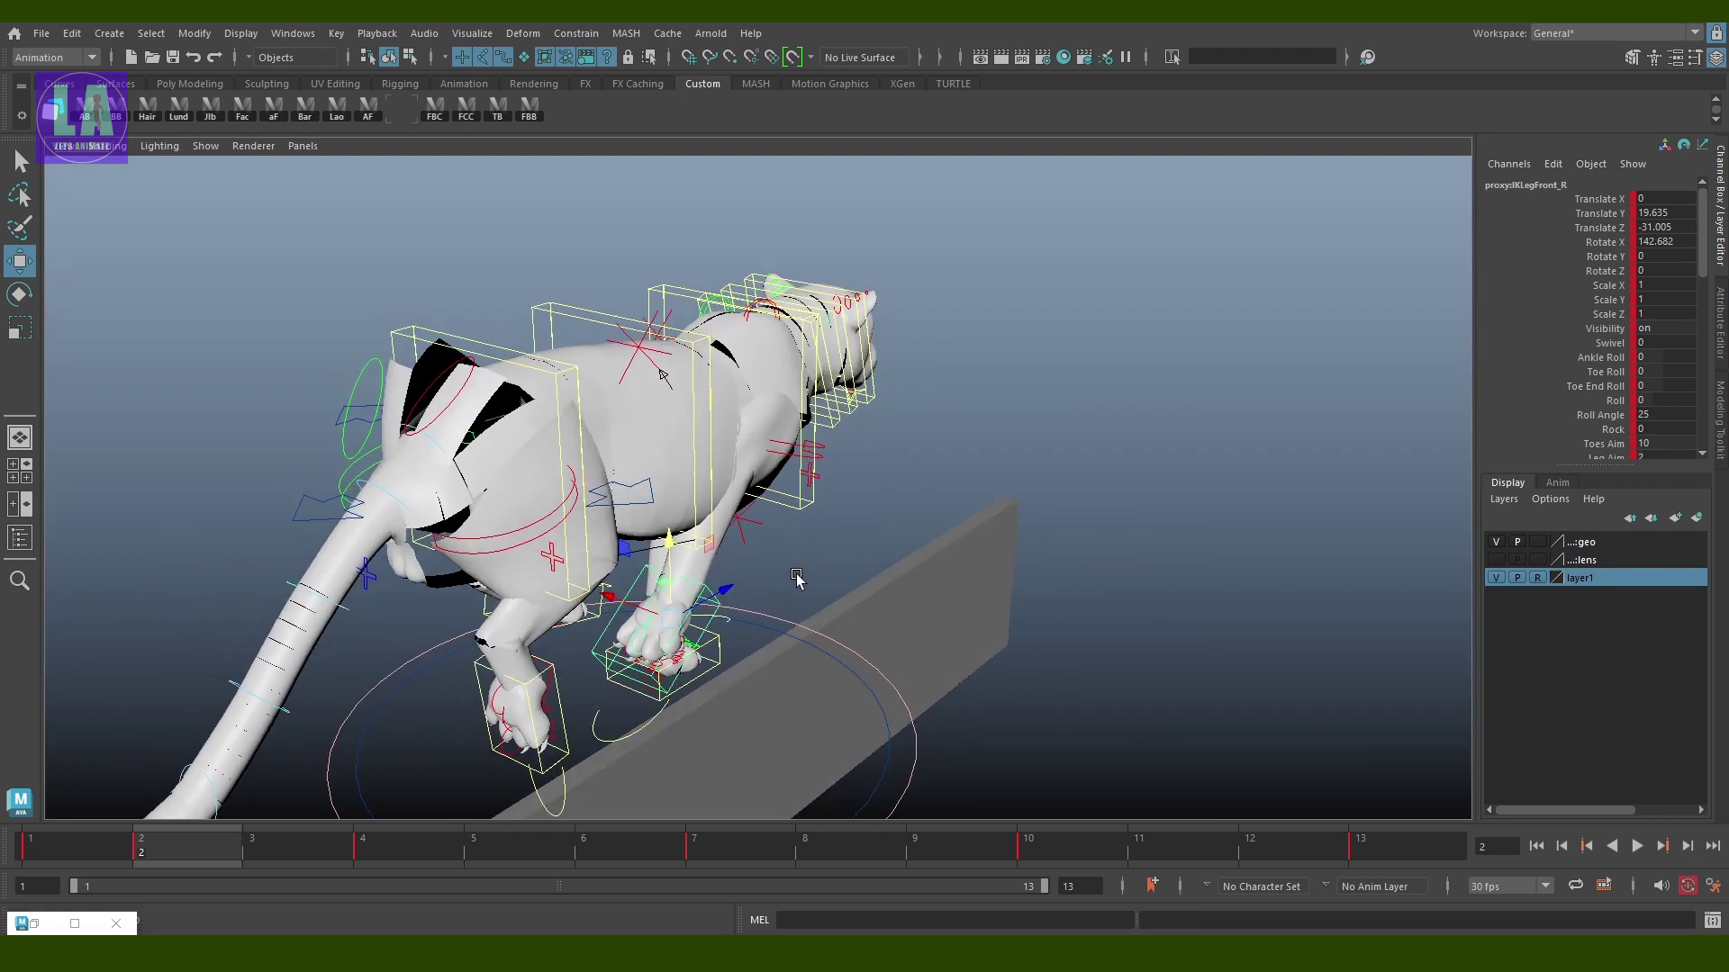
click(1609, 343)
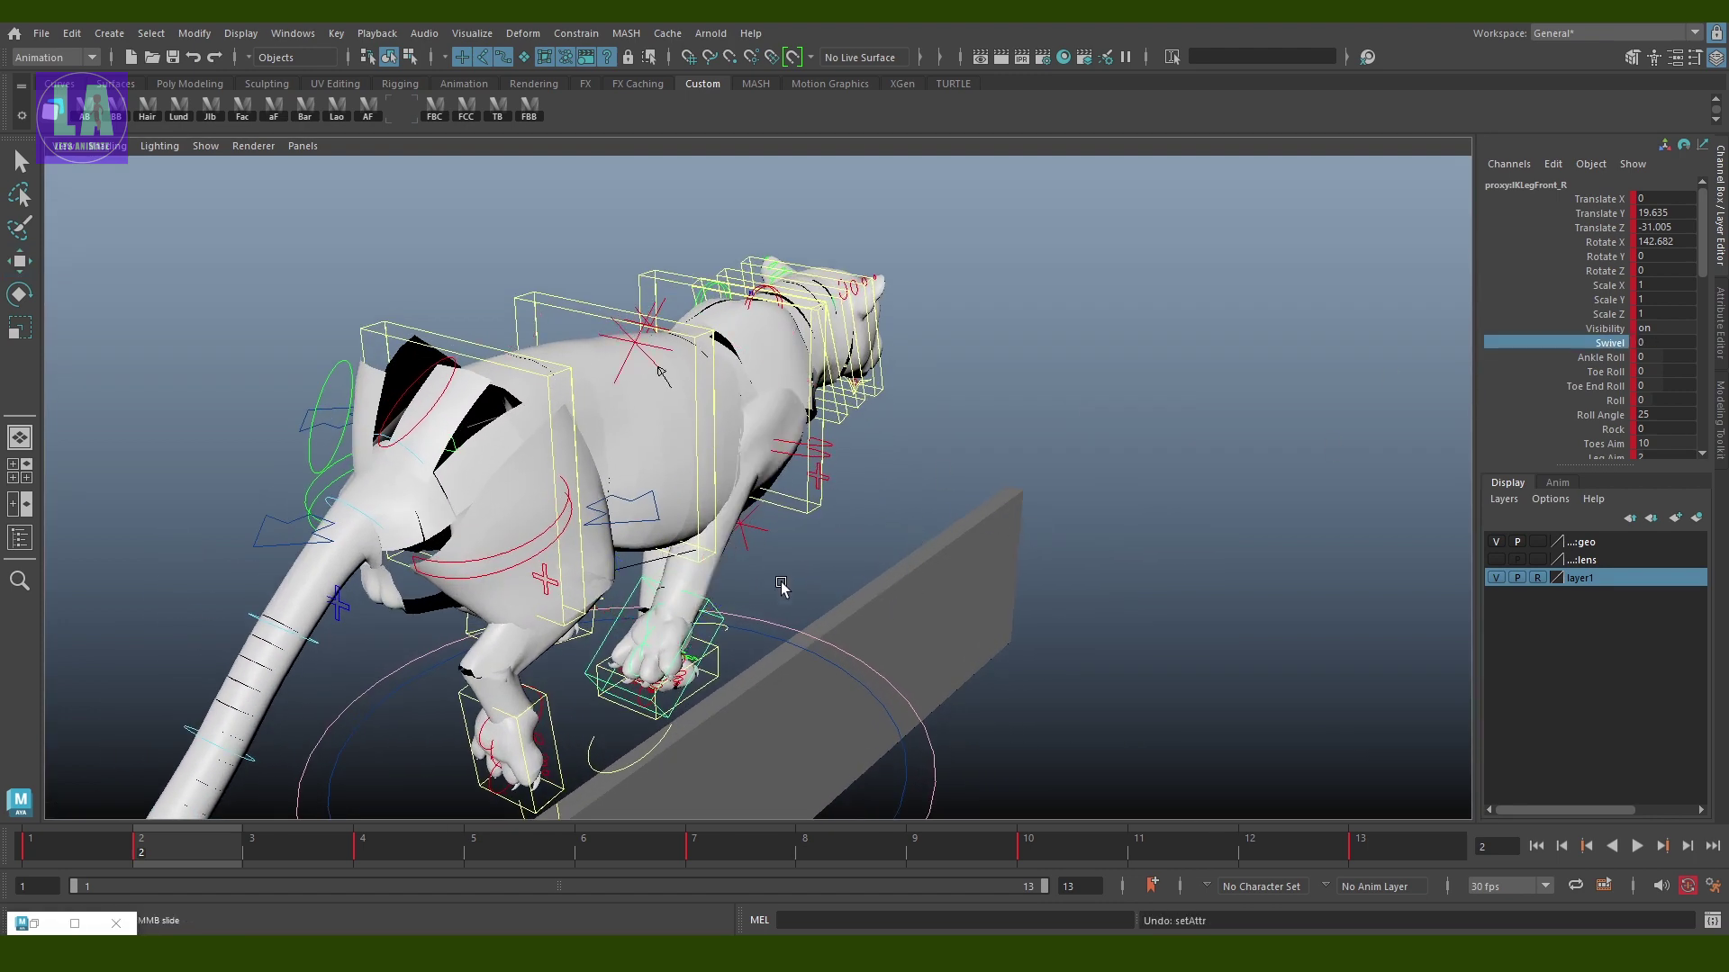
key(w)
drag(653, 625, 637, 619)
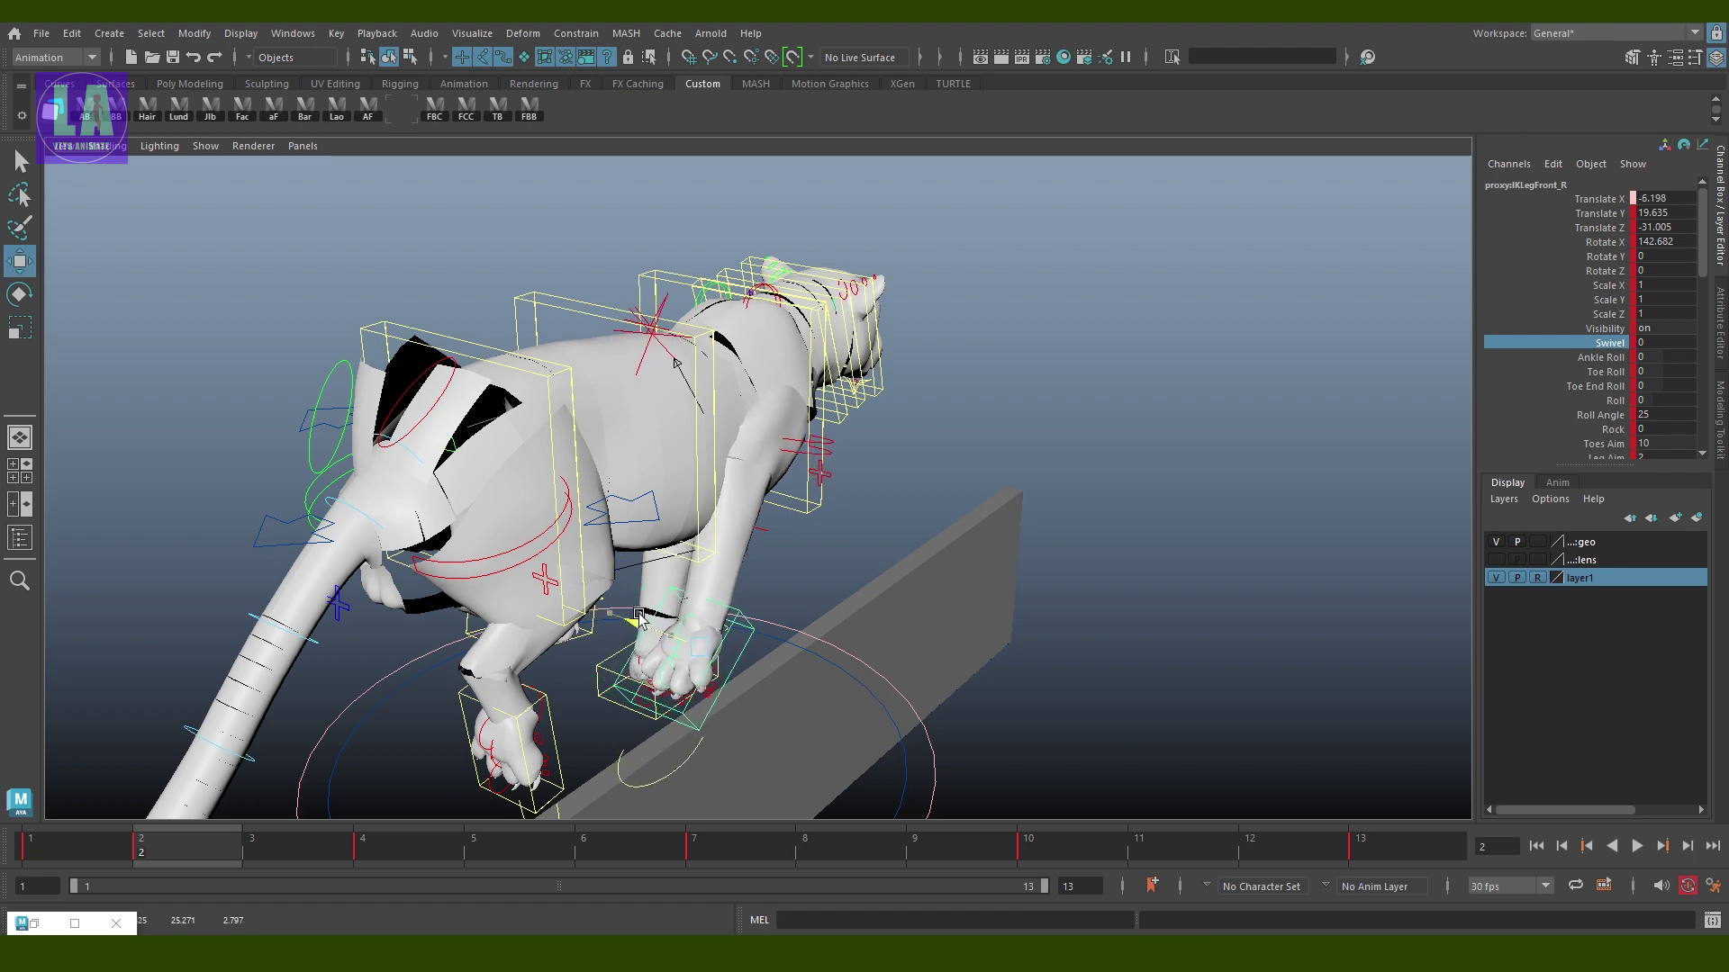
mouse_move(926, 606)
alt+mouse_down()
mouse_move(1042, 501)
mouse_move(991, 541)
alt+mouse_up()
mouse_move(991, 540)
alt+right_down()
mouse_move(924, 565)
mouse_move(1008, 540)
alt+right_up()
Curl the front paw with a higher Roll, lift it higher and tilt it upward
key(e)
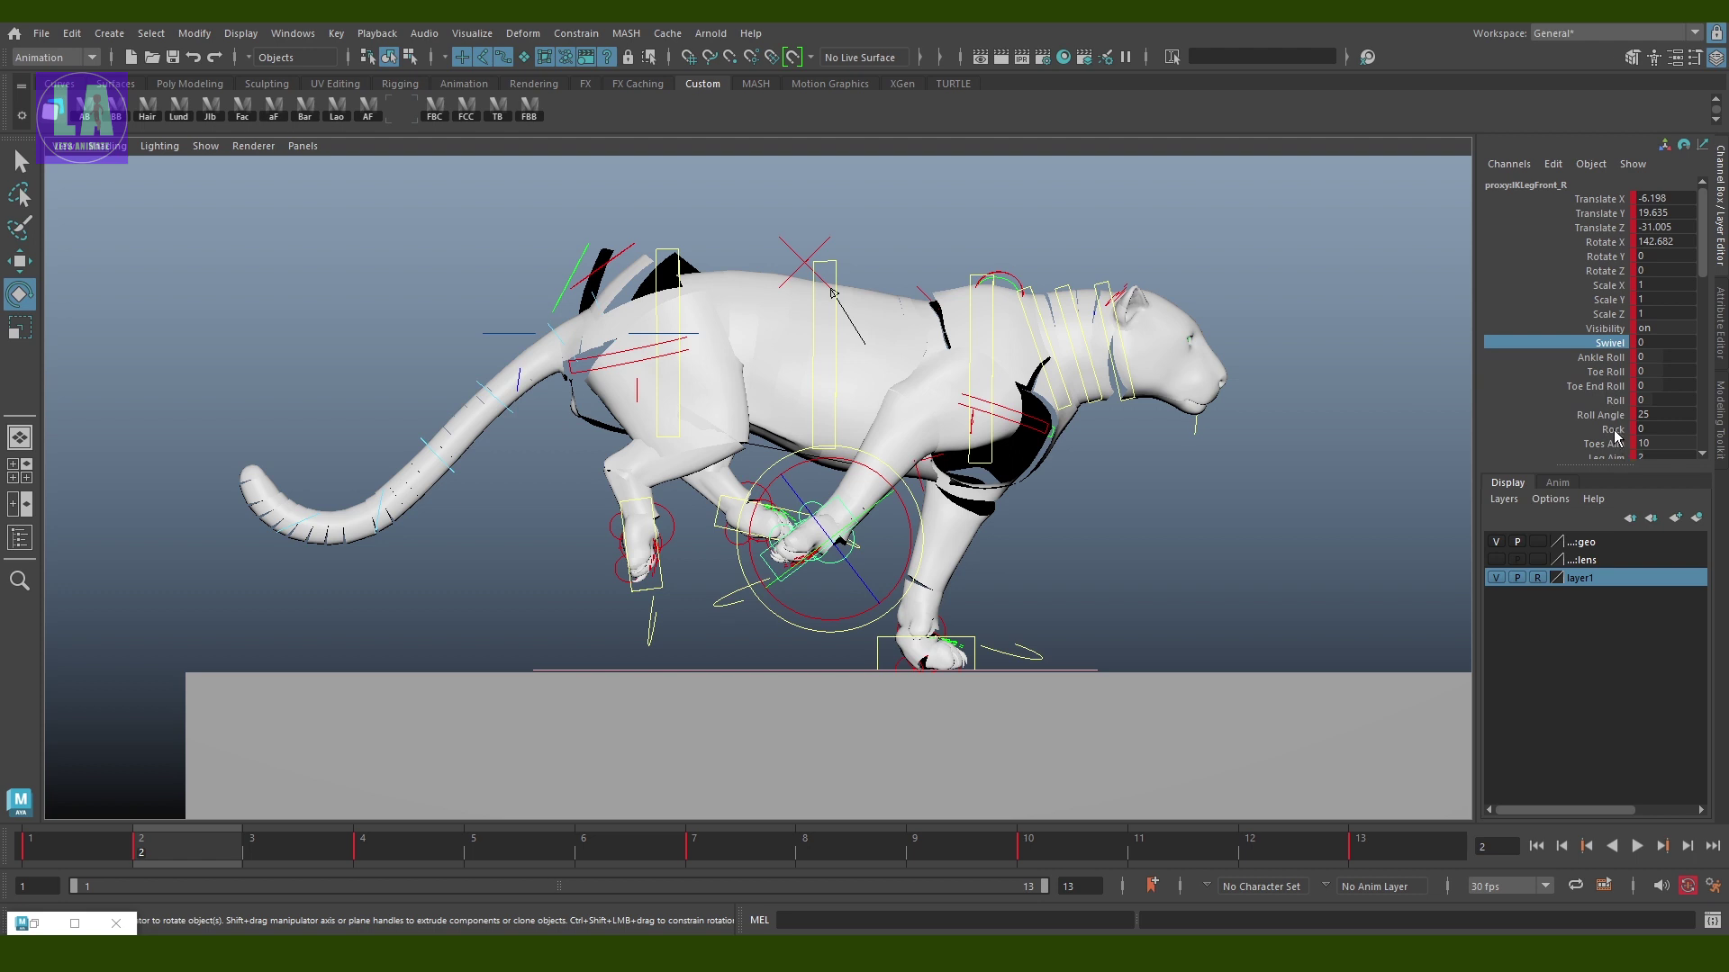
click(1611, 400)
middle_drag(1126, 589, 1161, 559)
key(w)
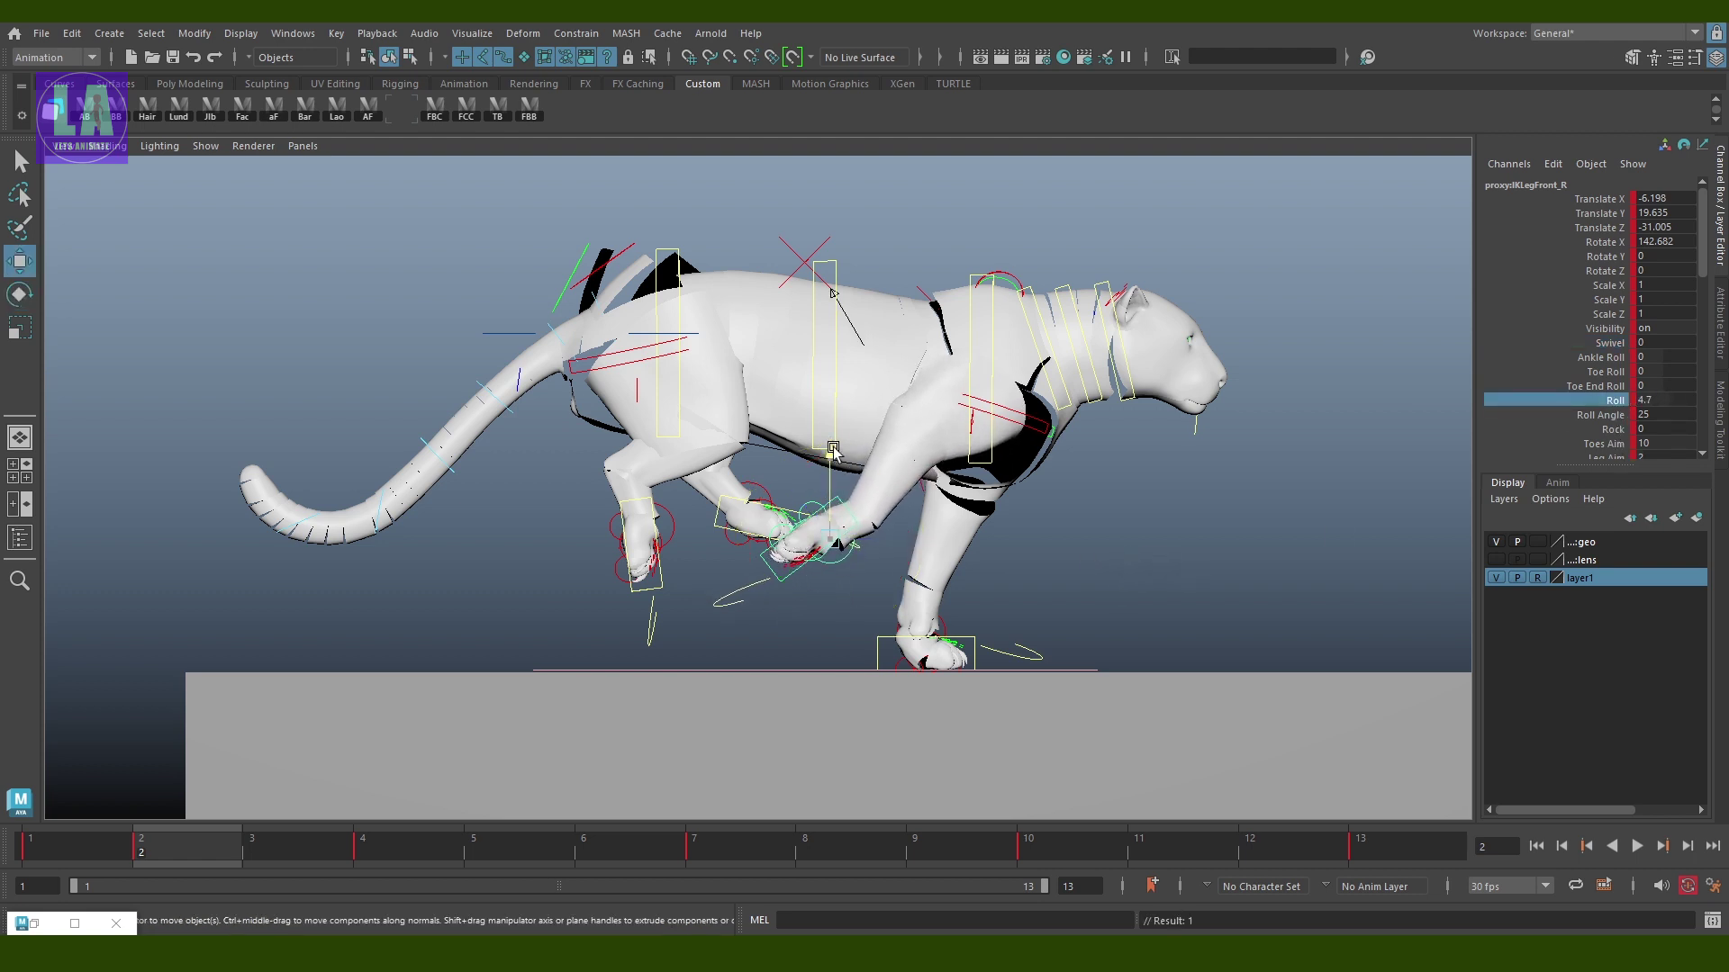
drag(834, 452, 834, 421)
key(e)
drag(865, 504, 955, 738)
key(w)
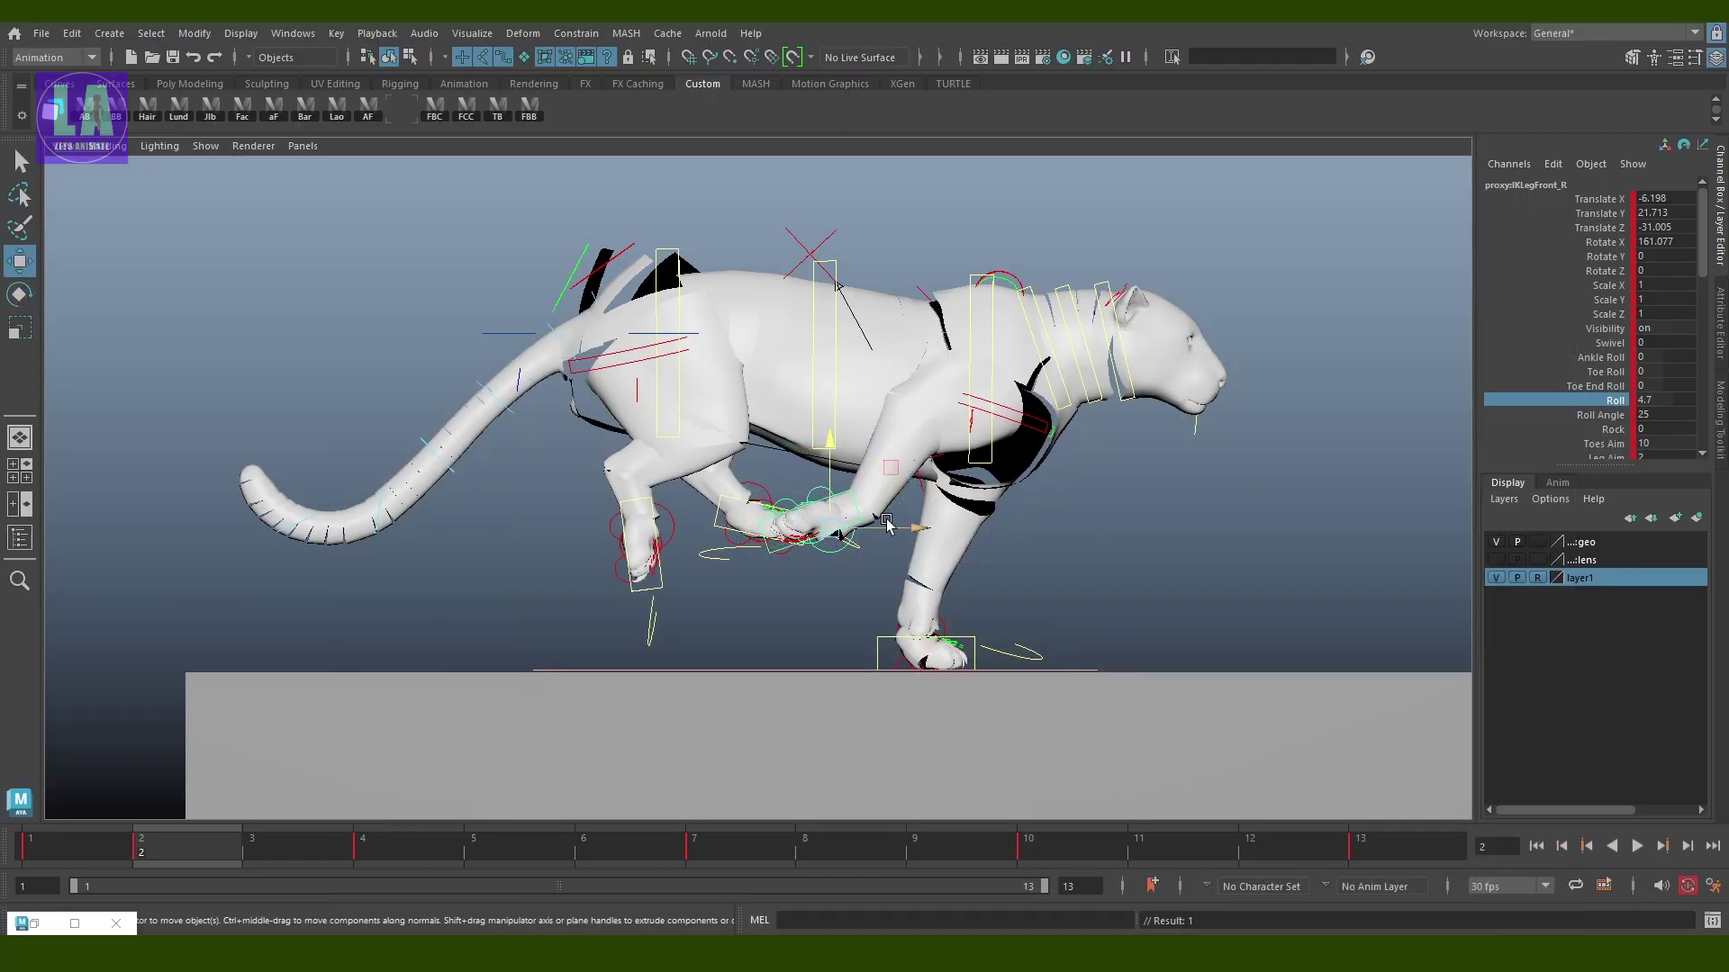
drag(887, 522, 864, 540)
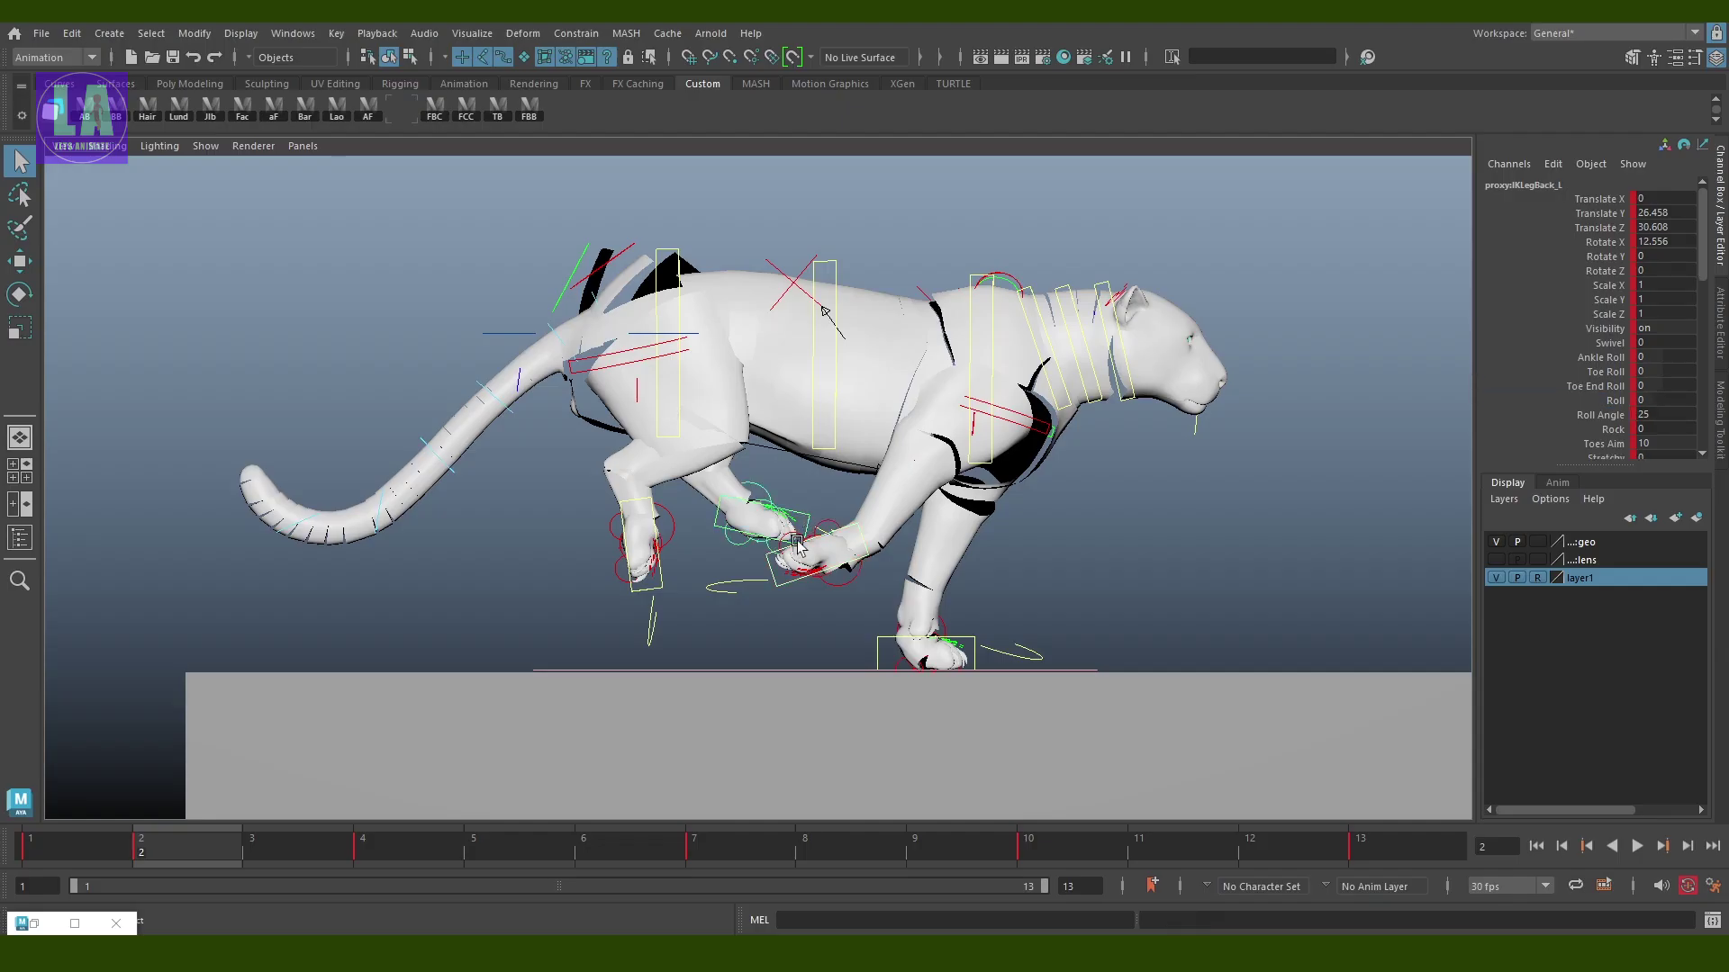
drag(815, 522, 827, 546)
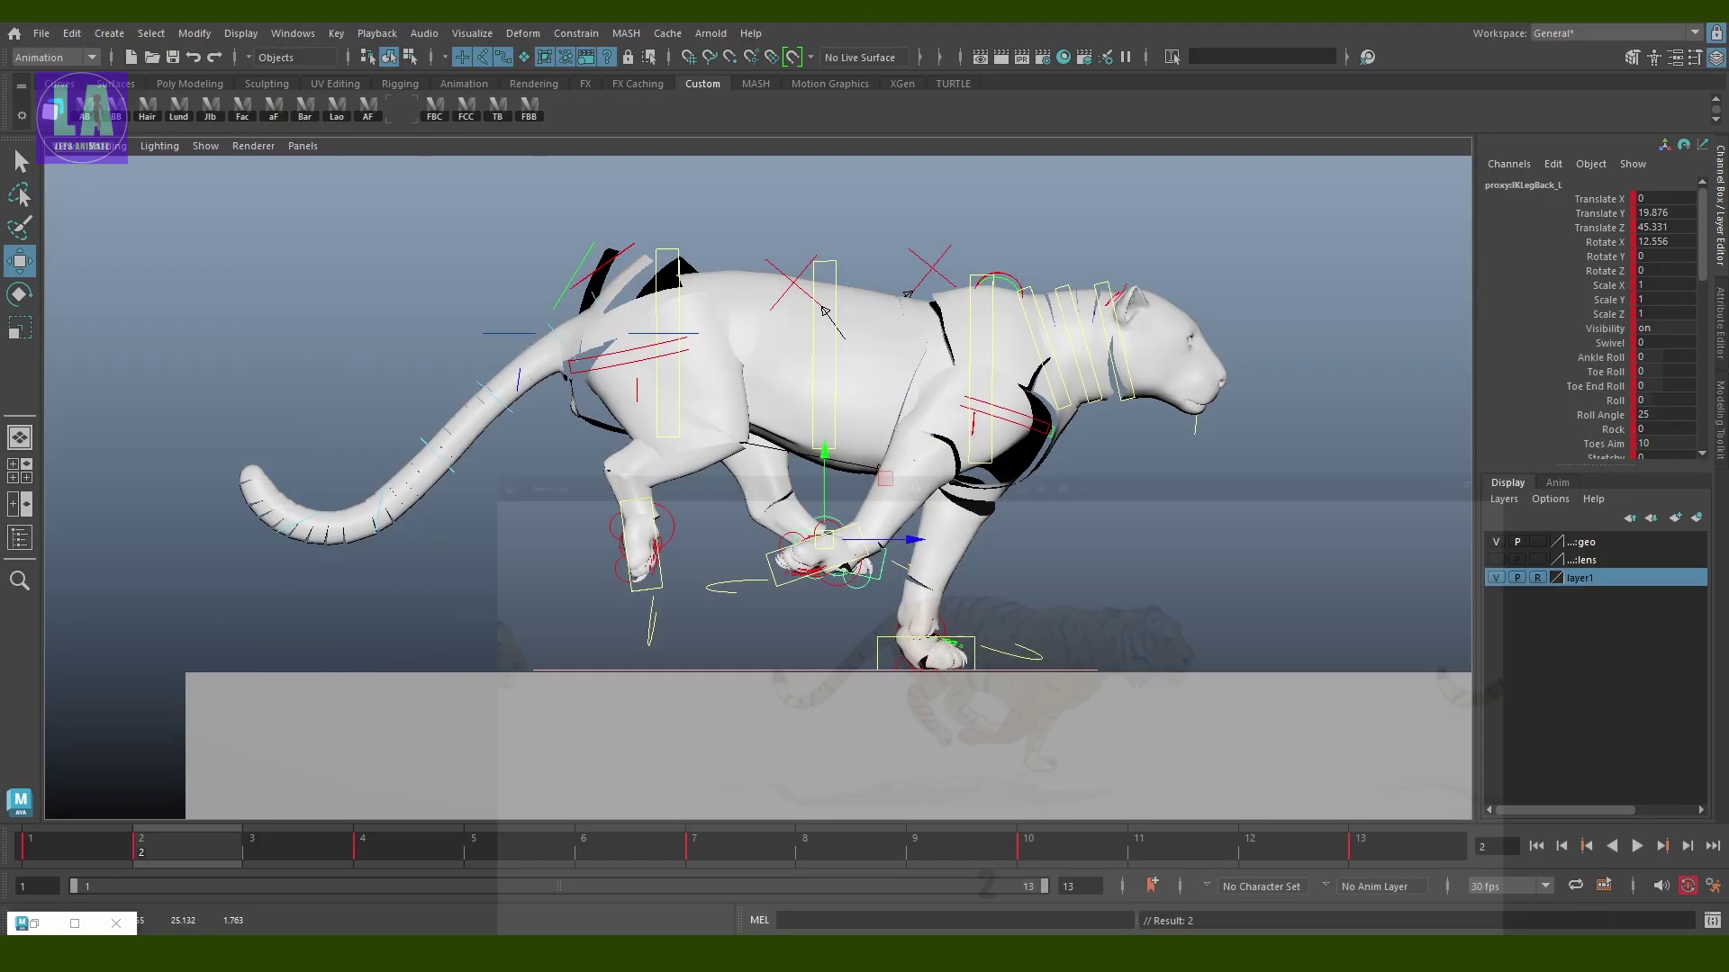
Angle the back right paw forward, then go to frame 3 with reference pose 3 in view
key(q)
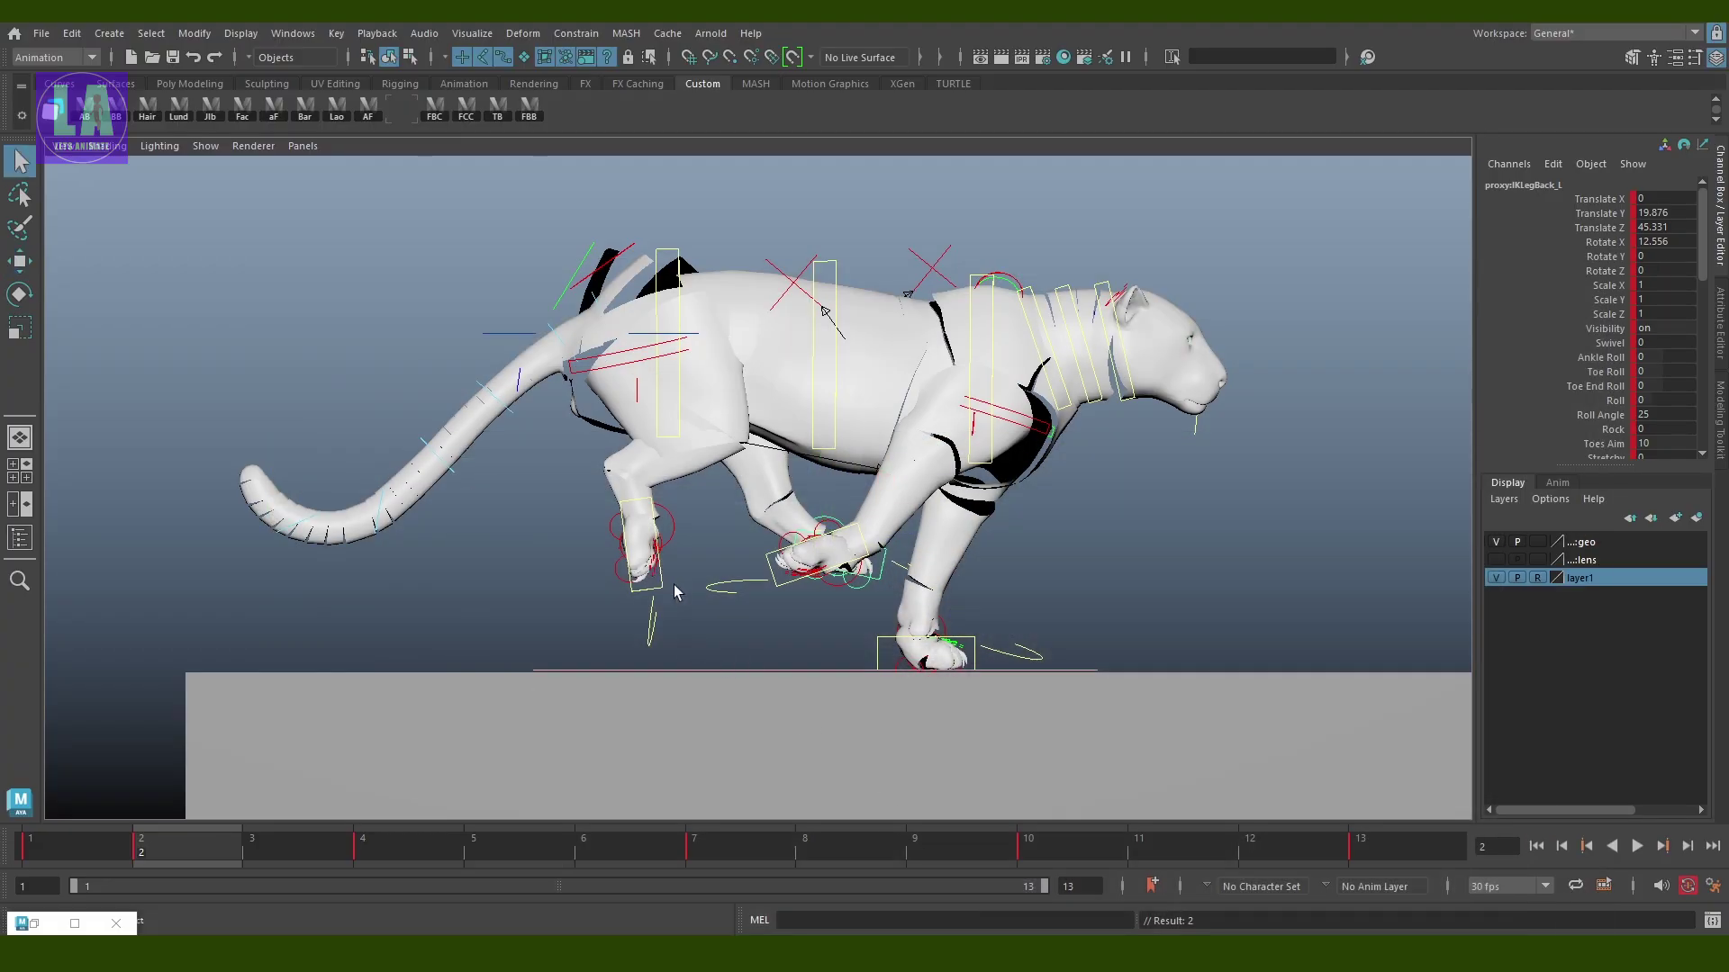
click(666, 590)
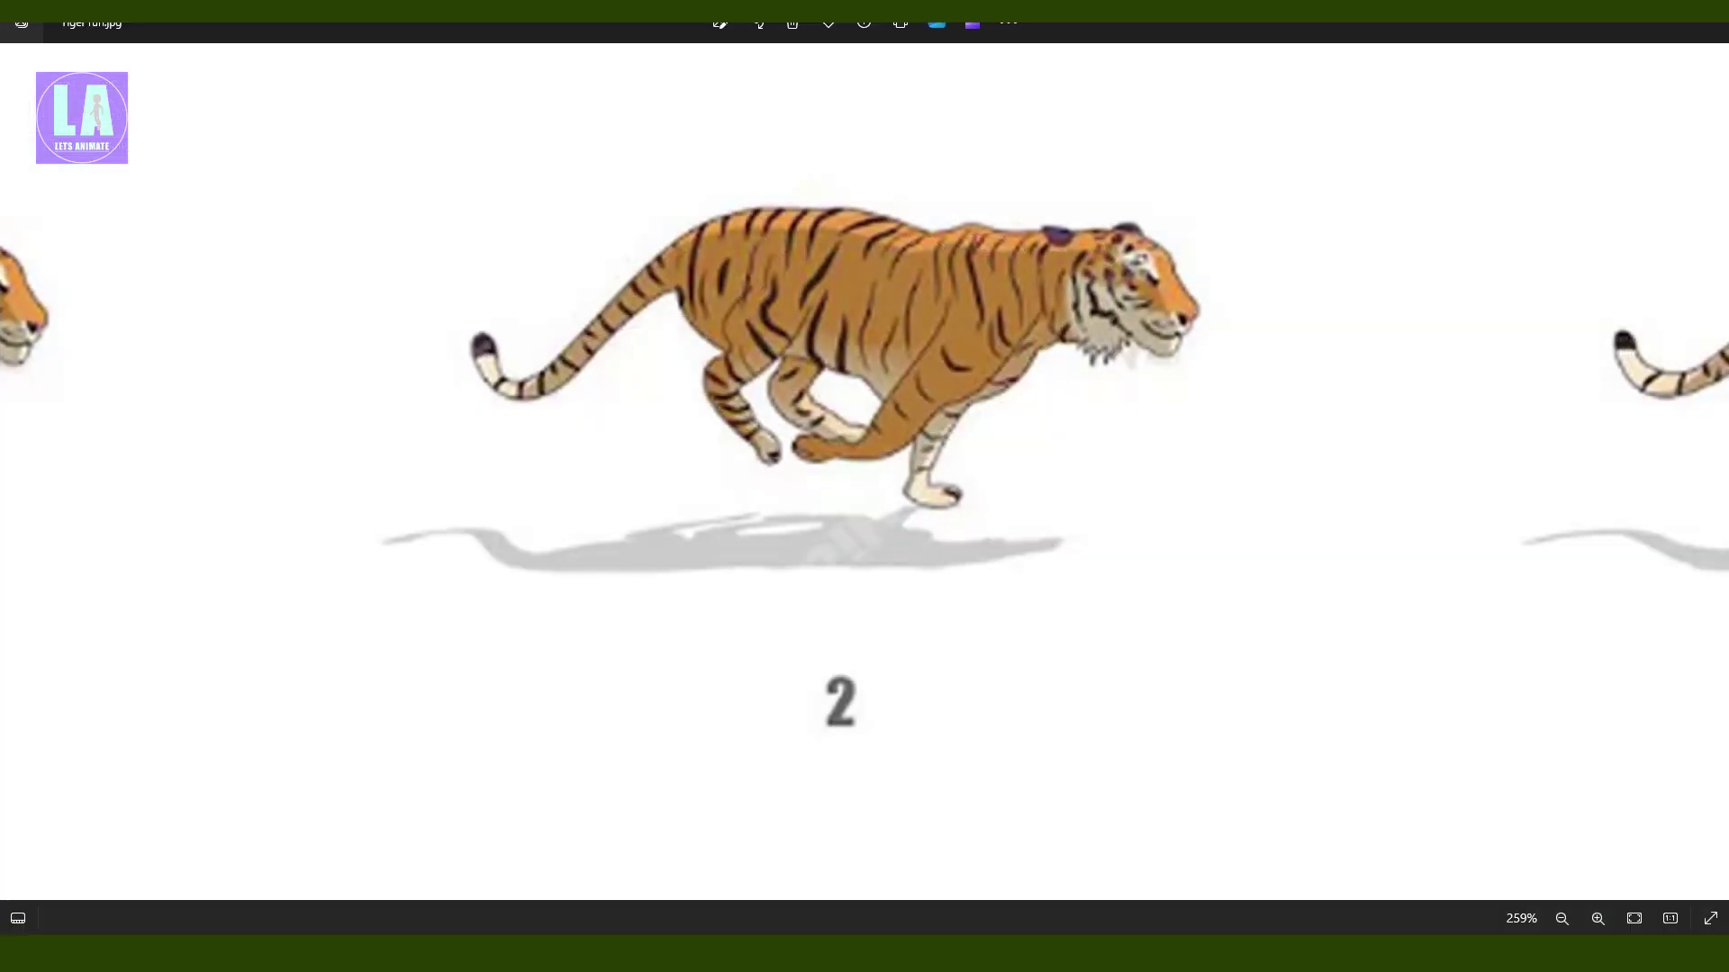
key(e)
key(w)
mouse_move(671, 576)
mouse_down()
mouse_move(657, 531)
mouse_move(720, 535)
mouse_up()
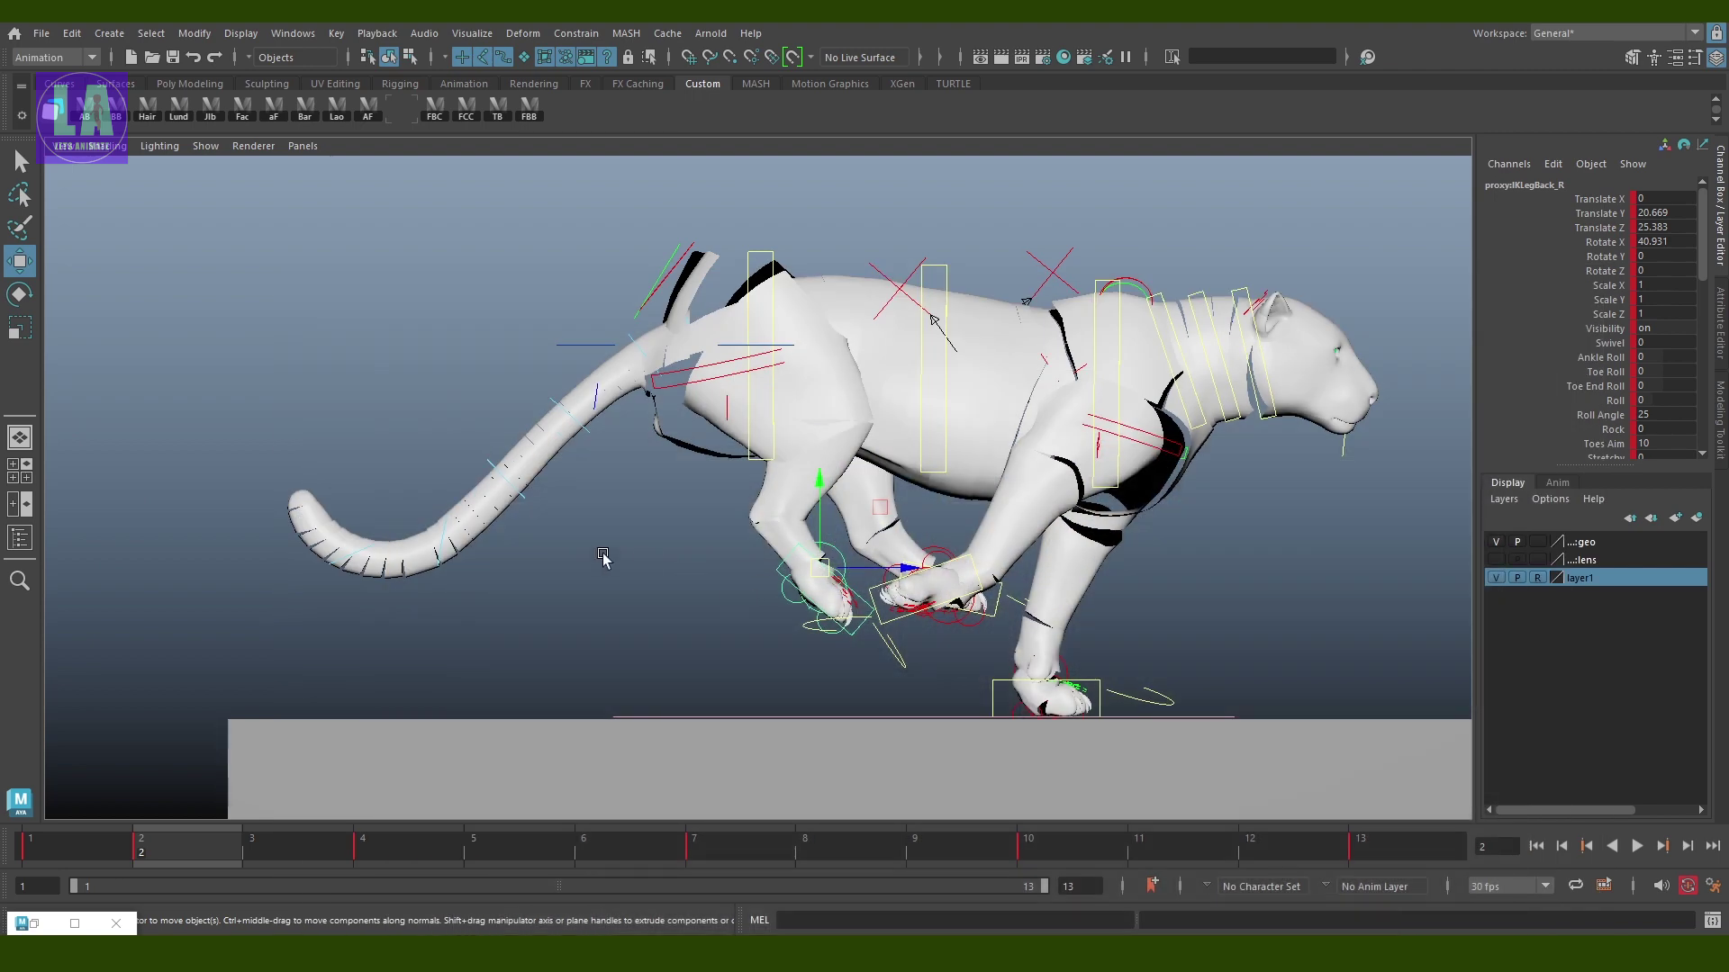
alt+middle_drag(602, 558, 414, 564)
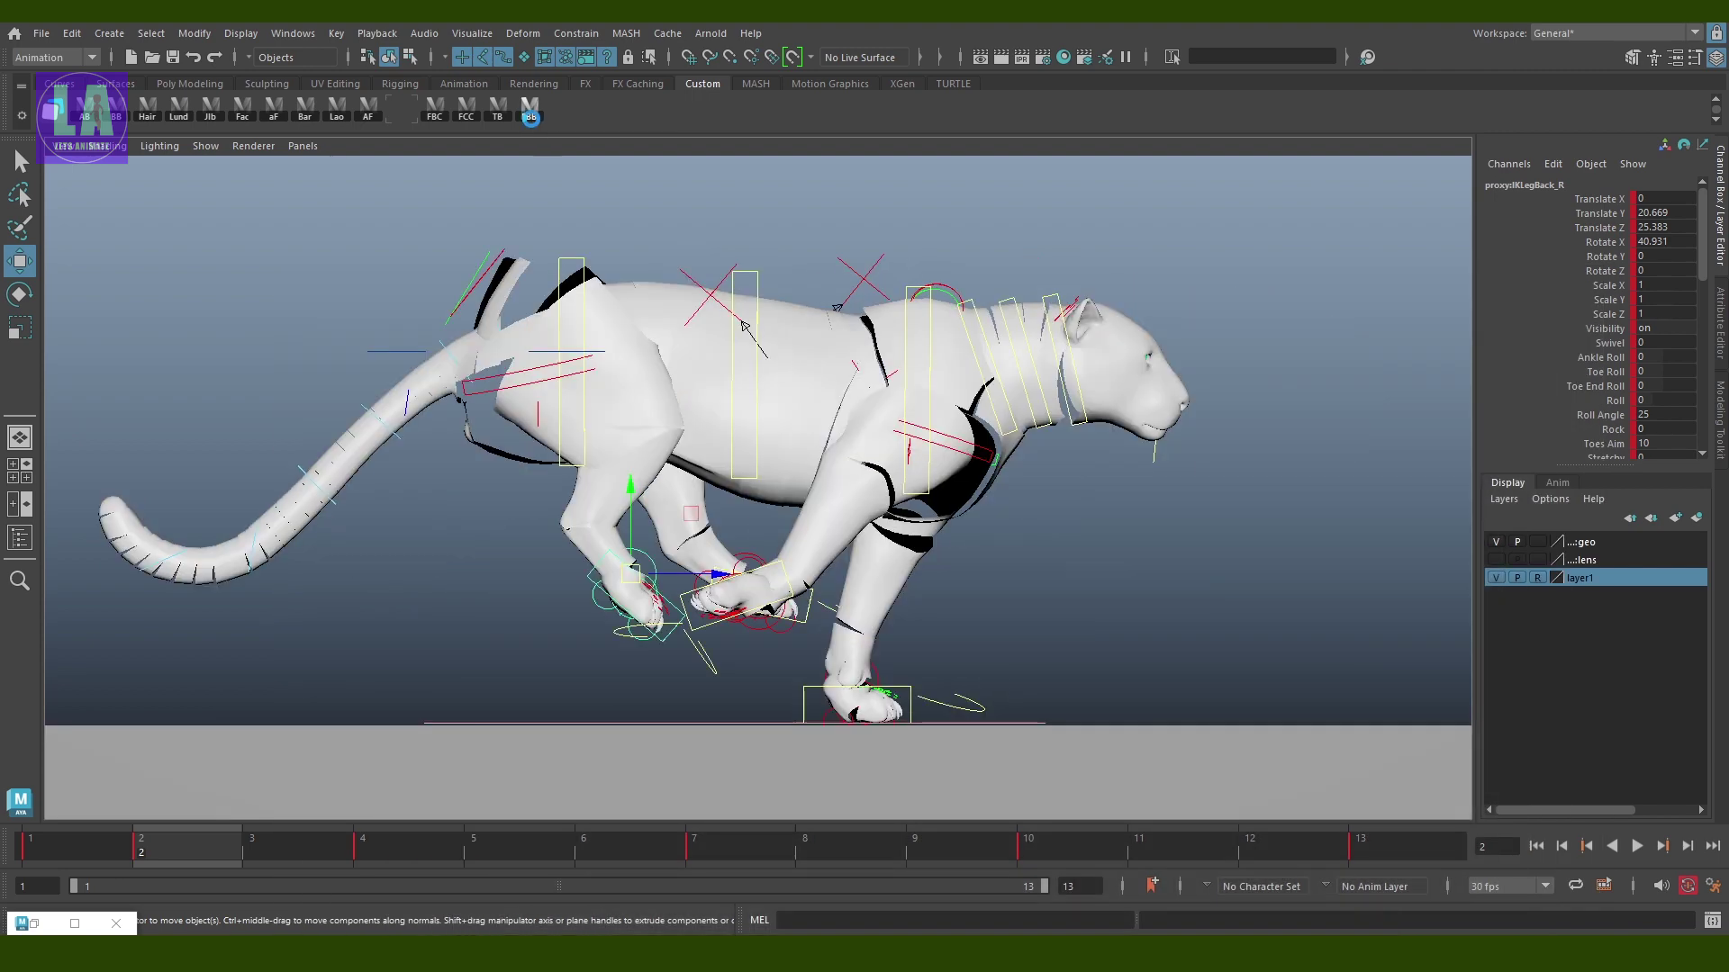
click(291, 840)
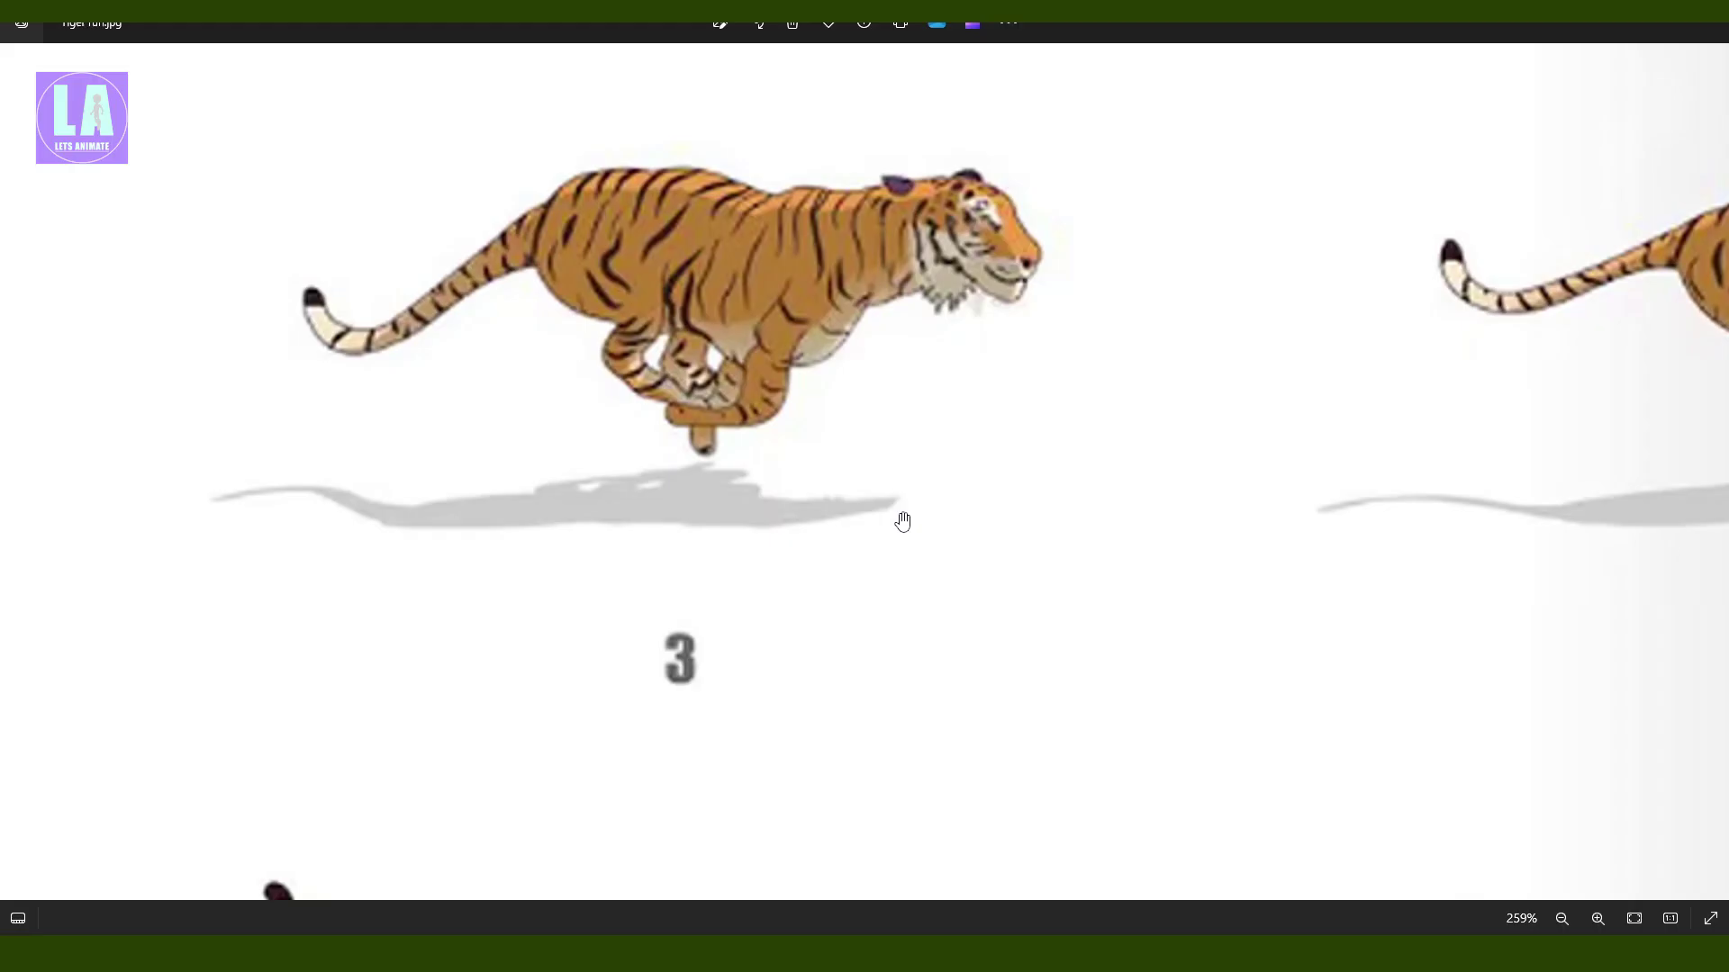
drag(826, 512, 1186, 506)
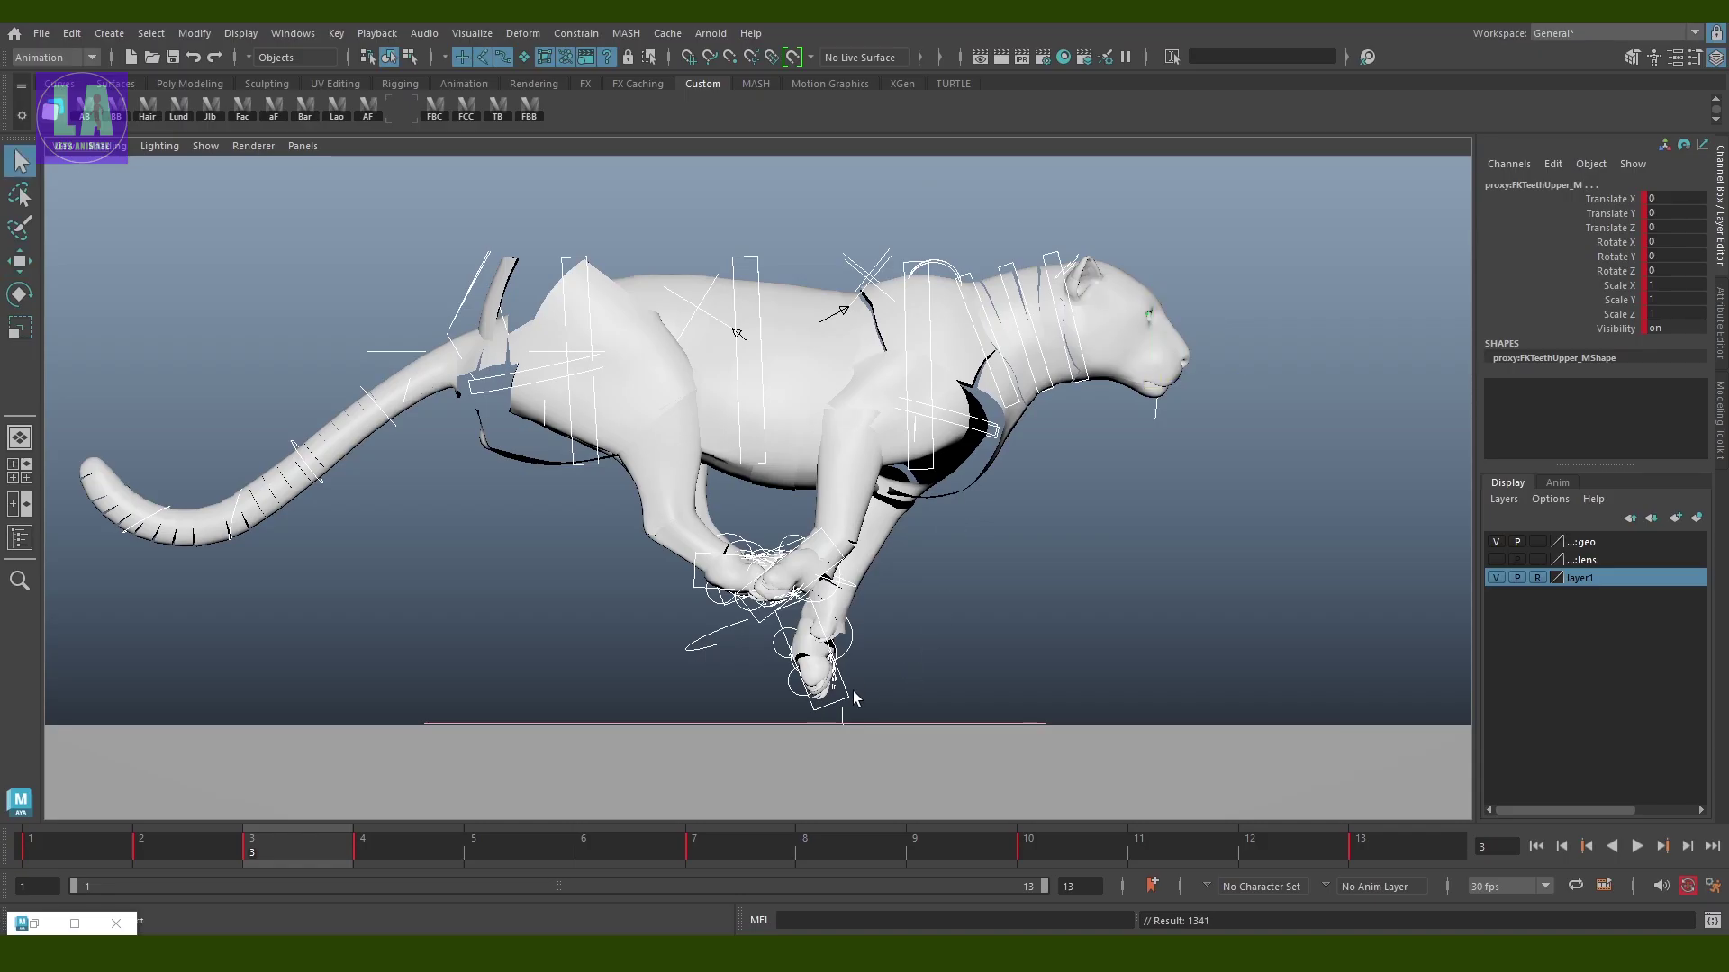
click(842, 686)
Lower the front left paw and drop the chest with the upper spine control
key(w)
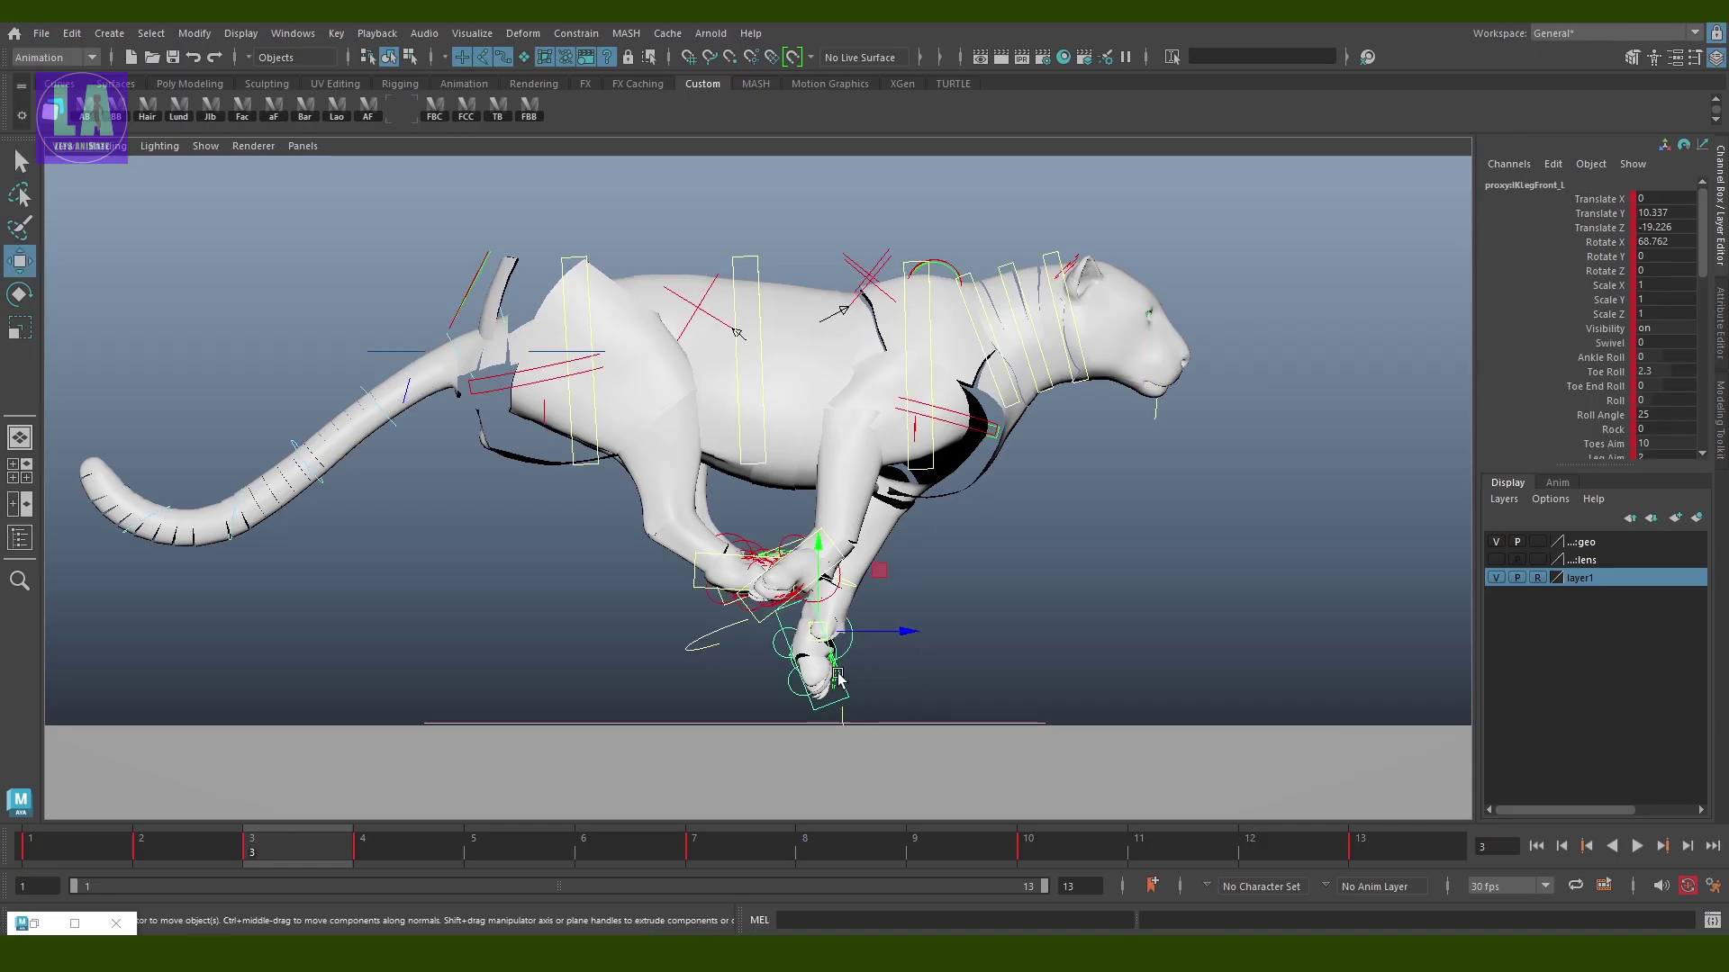
drag(822, 630, 817, 662)
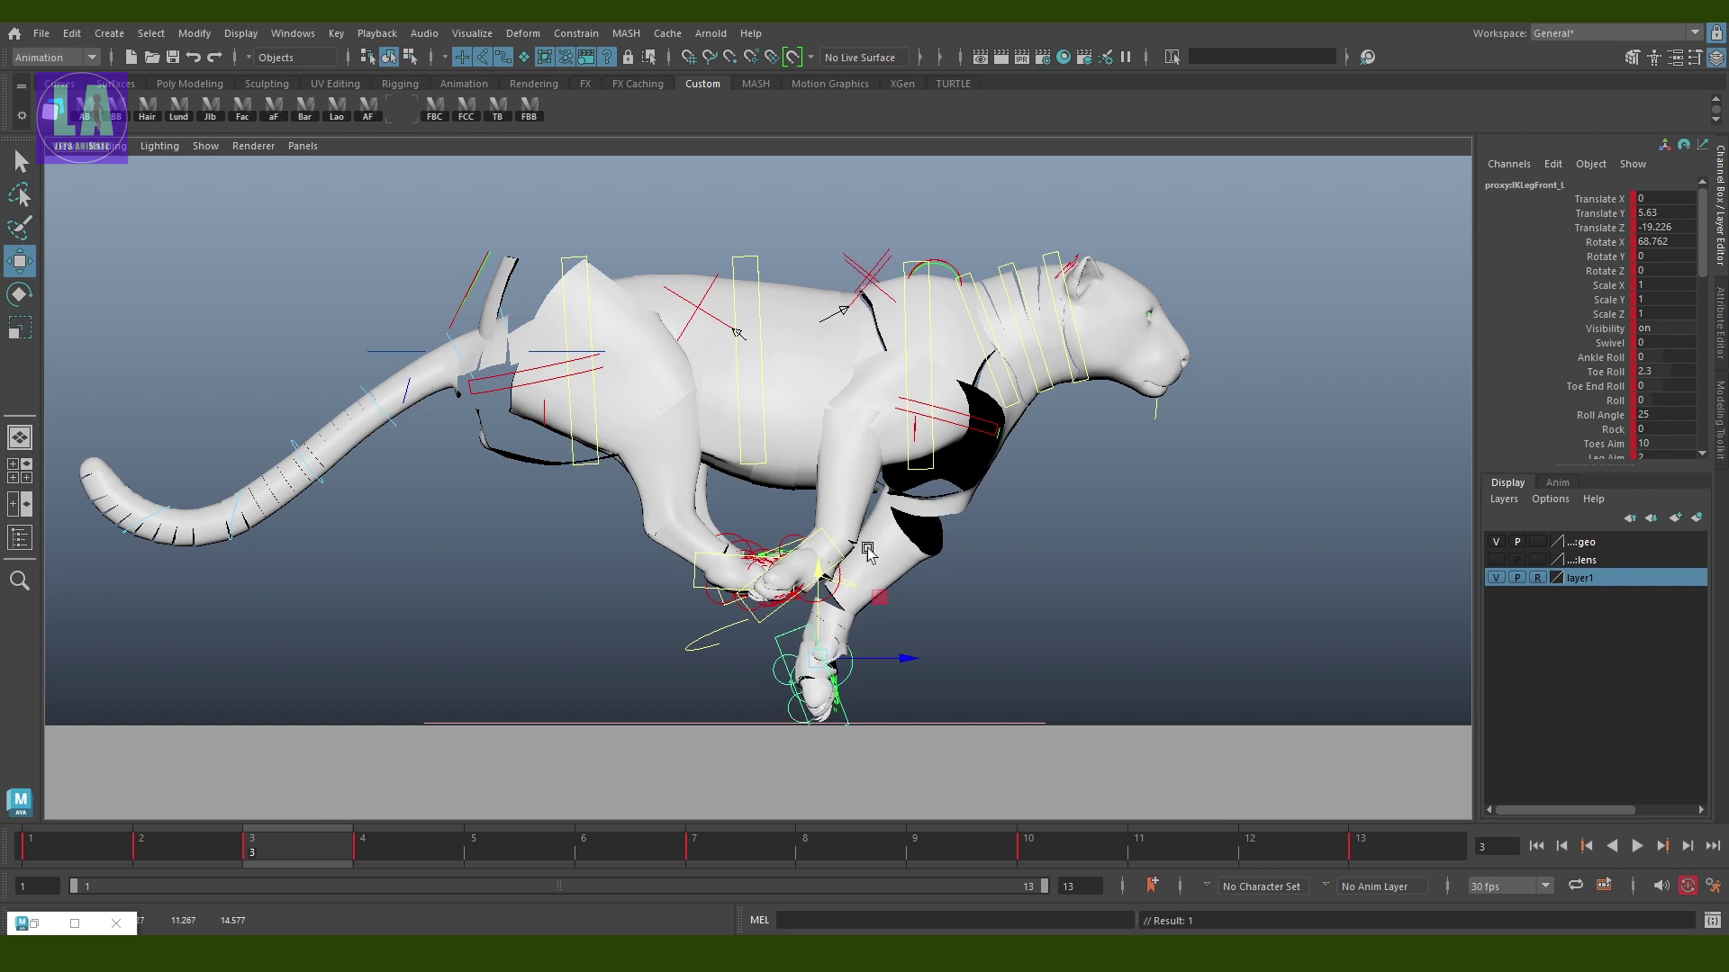
key(q)
click(923, 256)
key(w)
drag(924, 257, 924, 275)
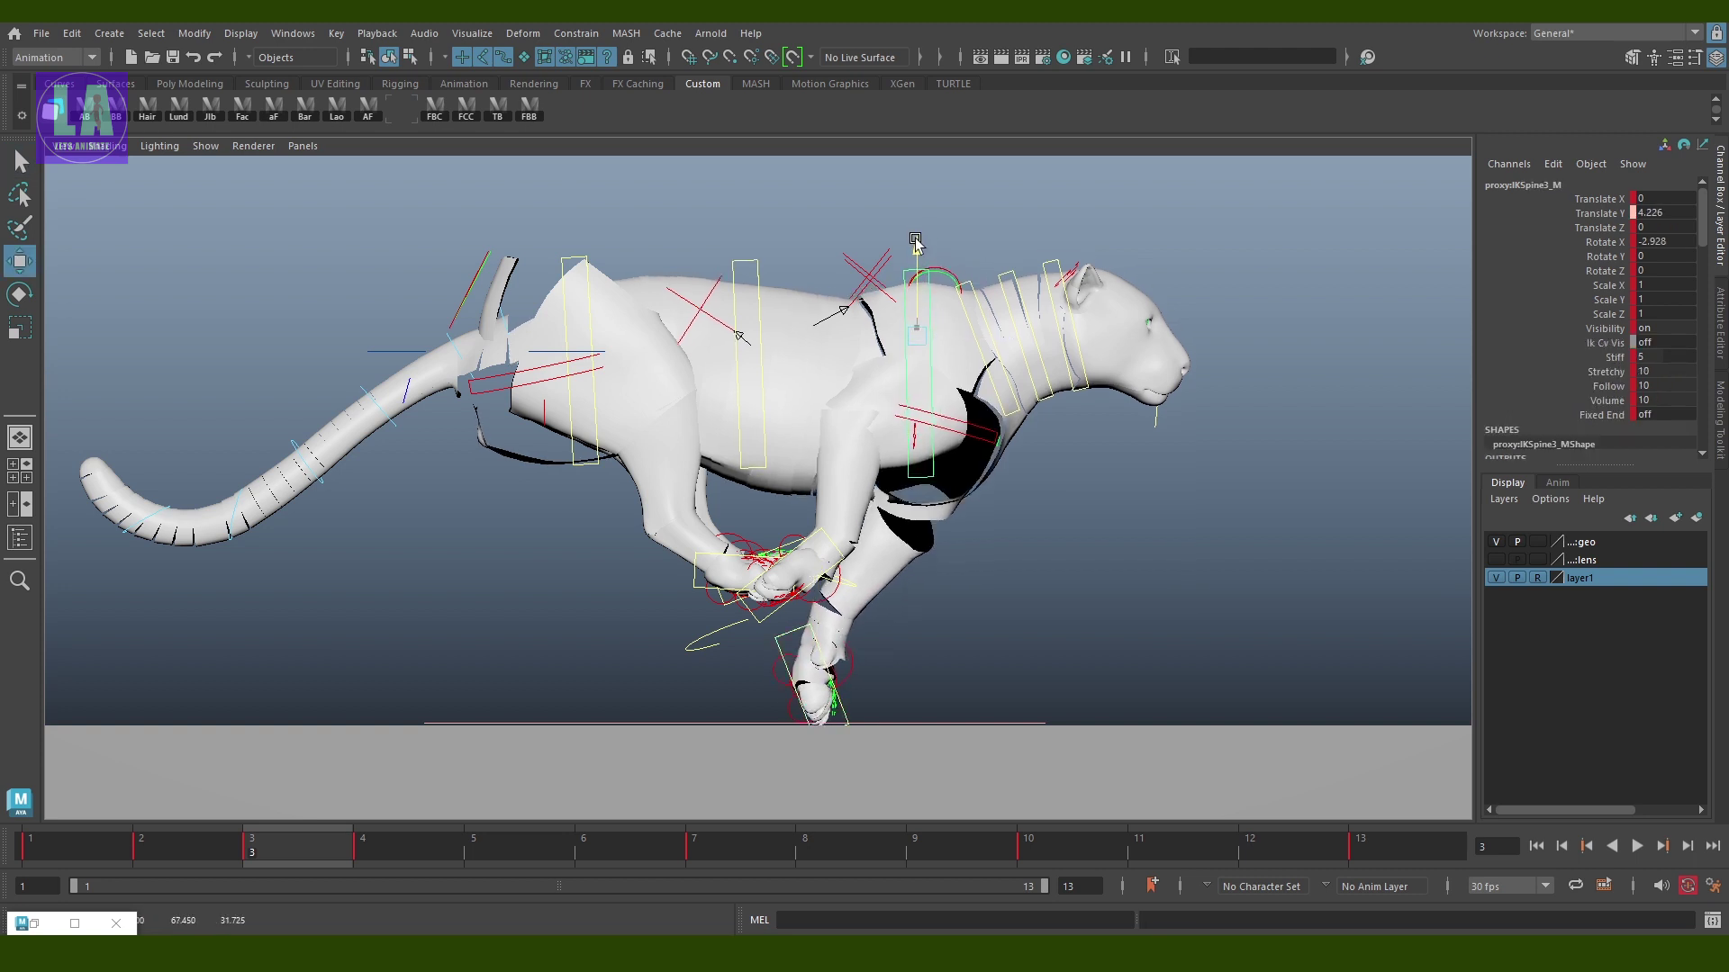
Flatten the front left paw with Rotate X 0 and lower it onto the ground
key(q)
click(849, 716)
key(e)
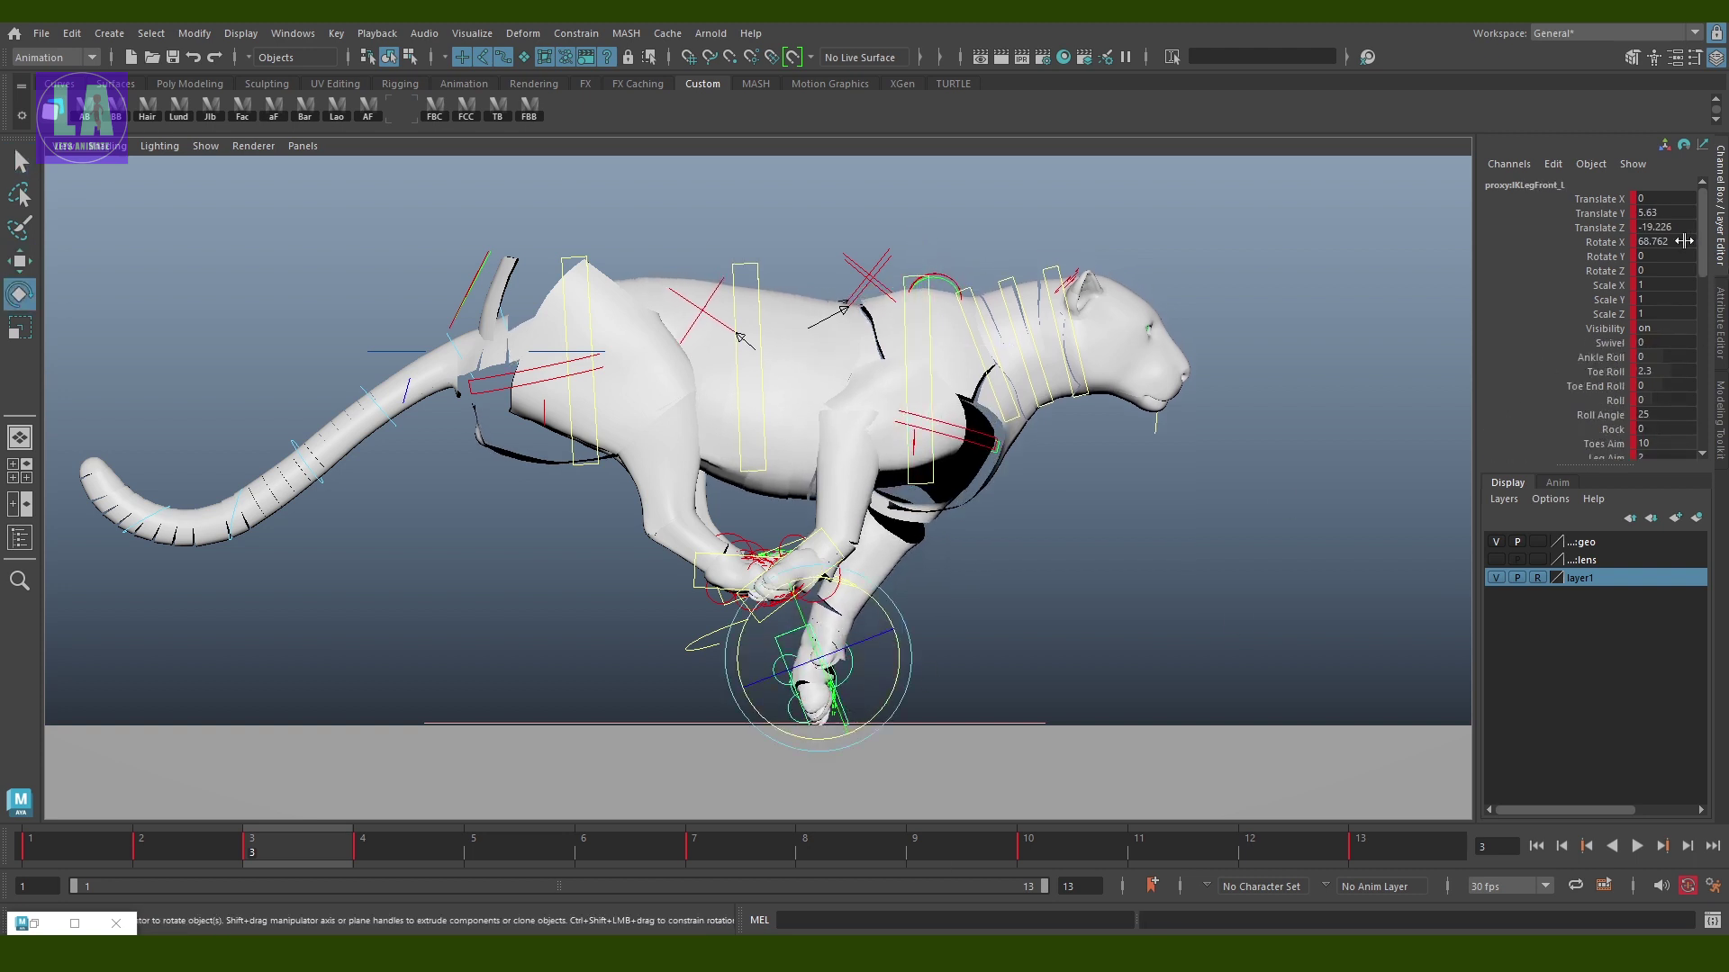
double_click(1682, 242)
text(0)
key(Return)
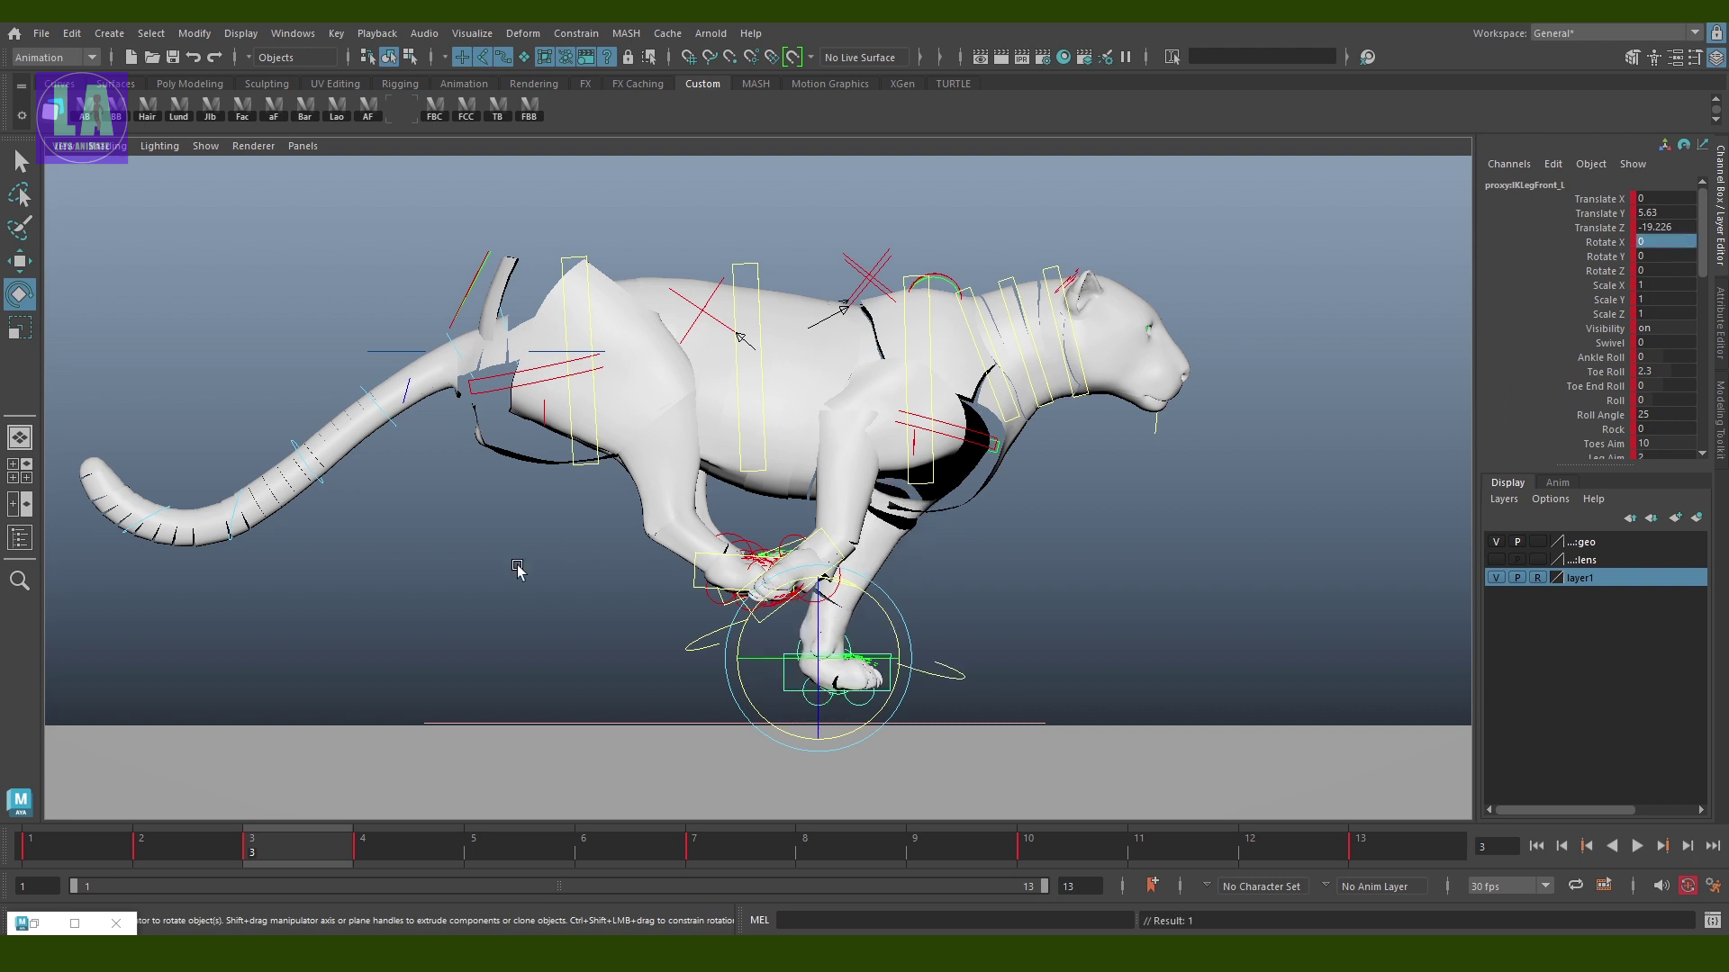
key(w)
drag(824, 554, 822, 604)
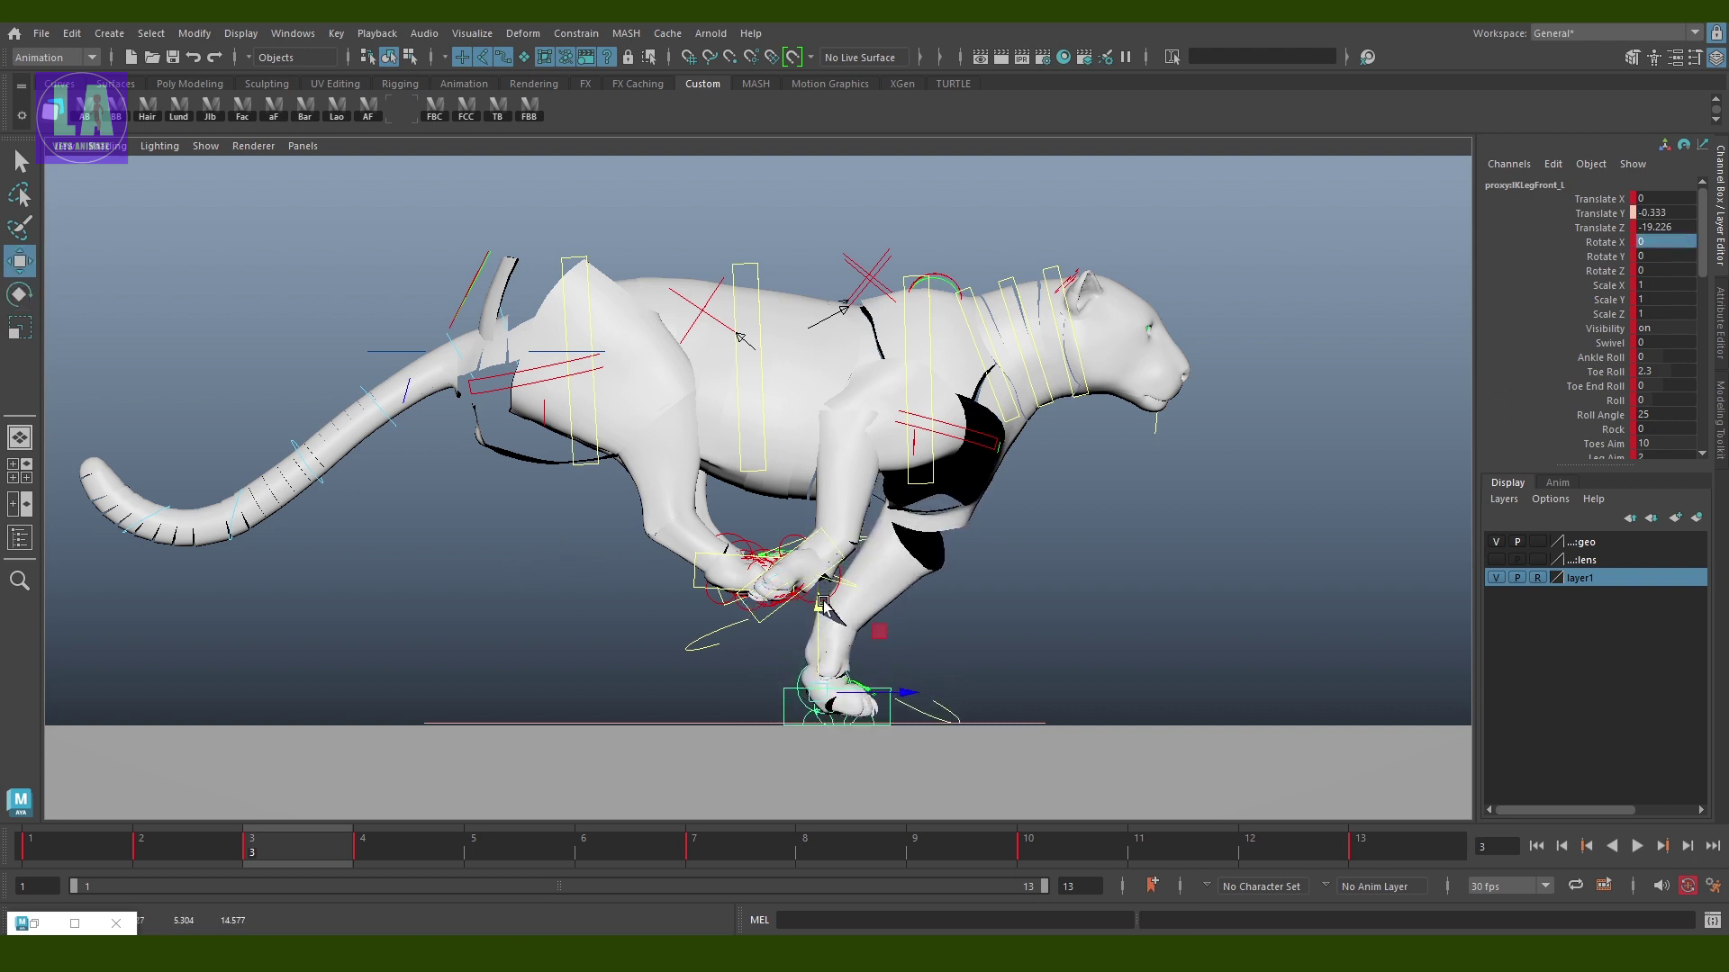
From the tiger's other side, push the left shoulder down and back
click(927, 310)
key(space)
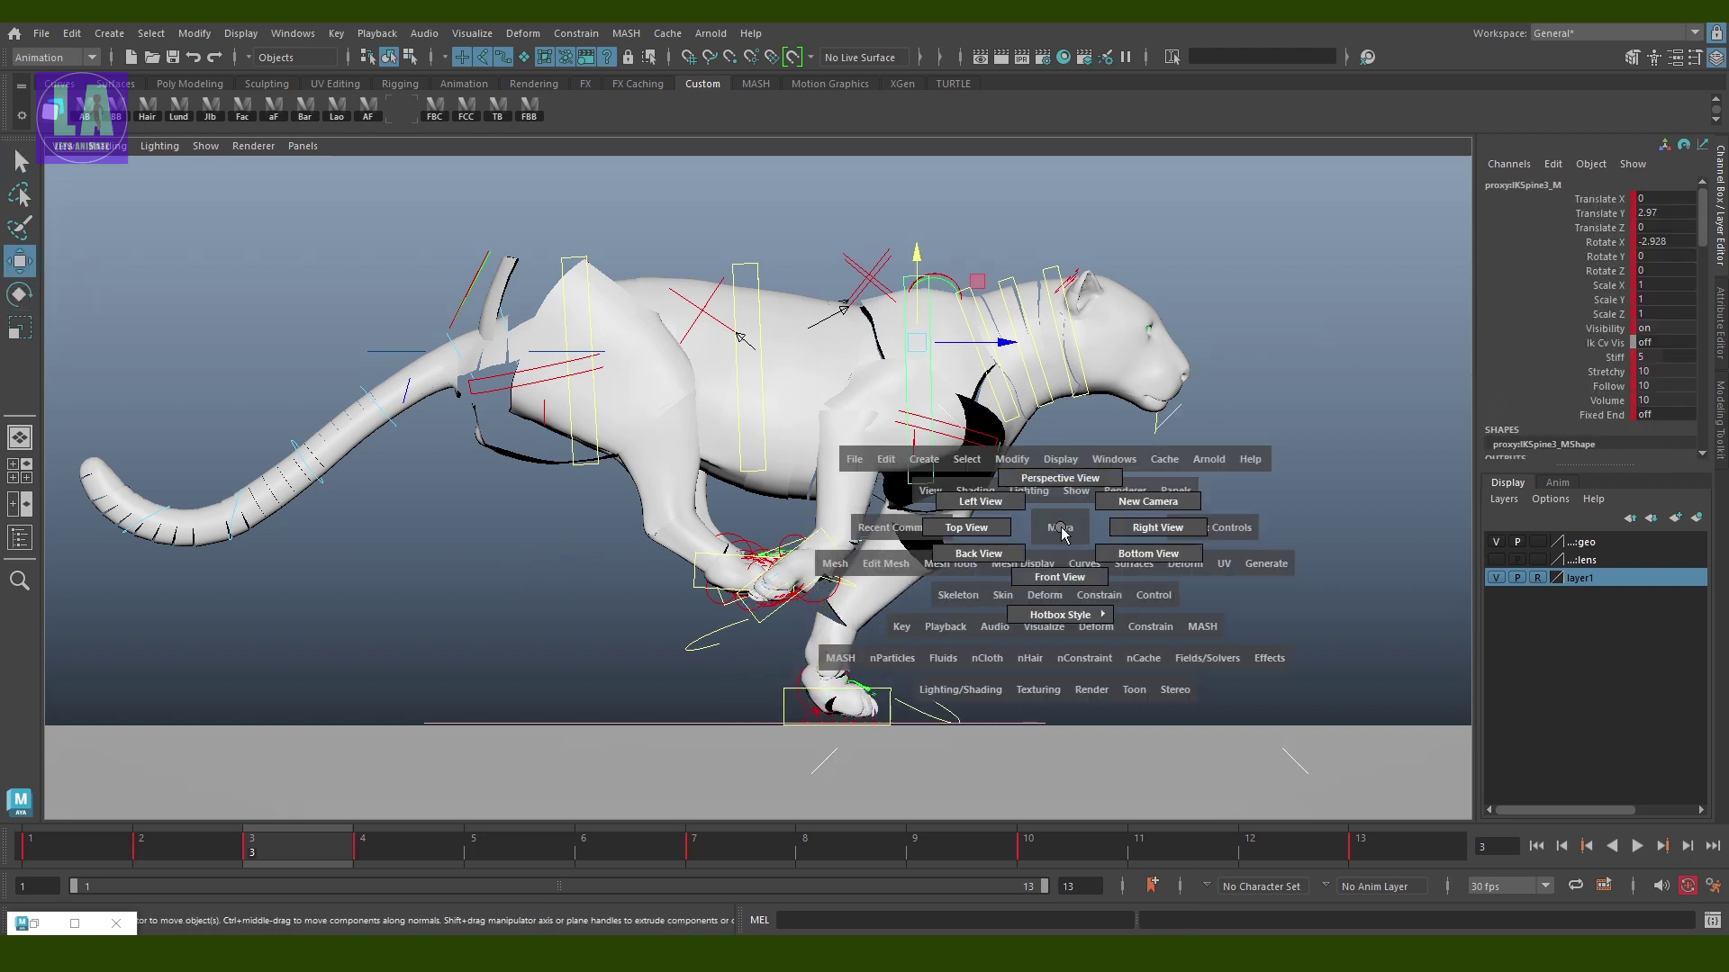
mouse_move(1062, 533)
mouse_down()
mouse_move(1060, 477)
mouse_move(653, 485)
mouse_move(621, 504)
mouse_up()
click(652, 485)
middle_drag(621, 505, 488, 676)
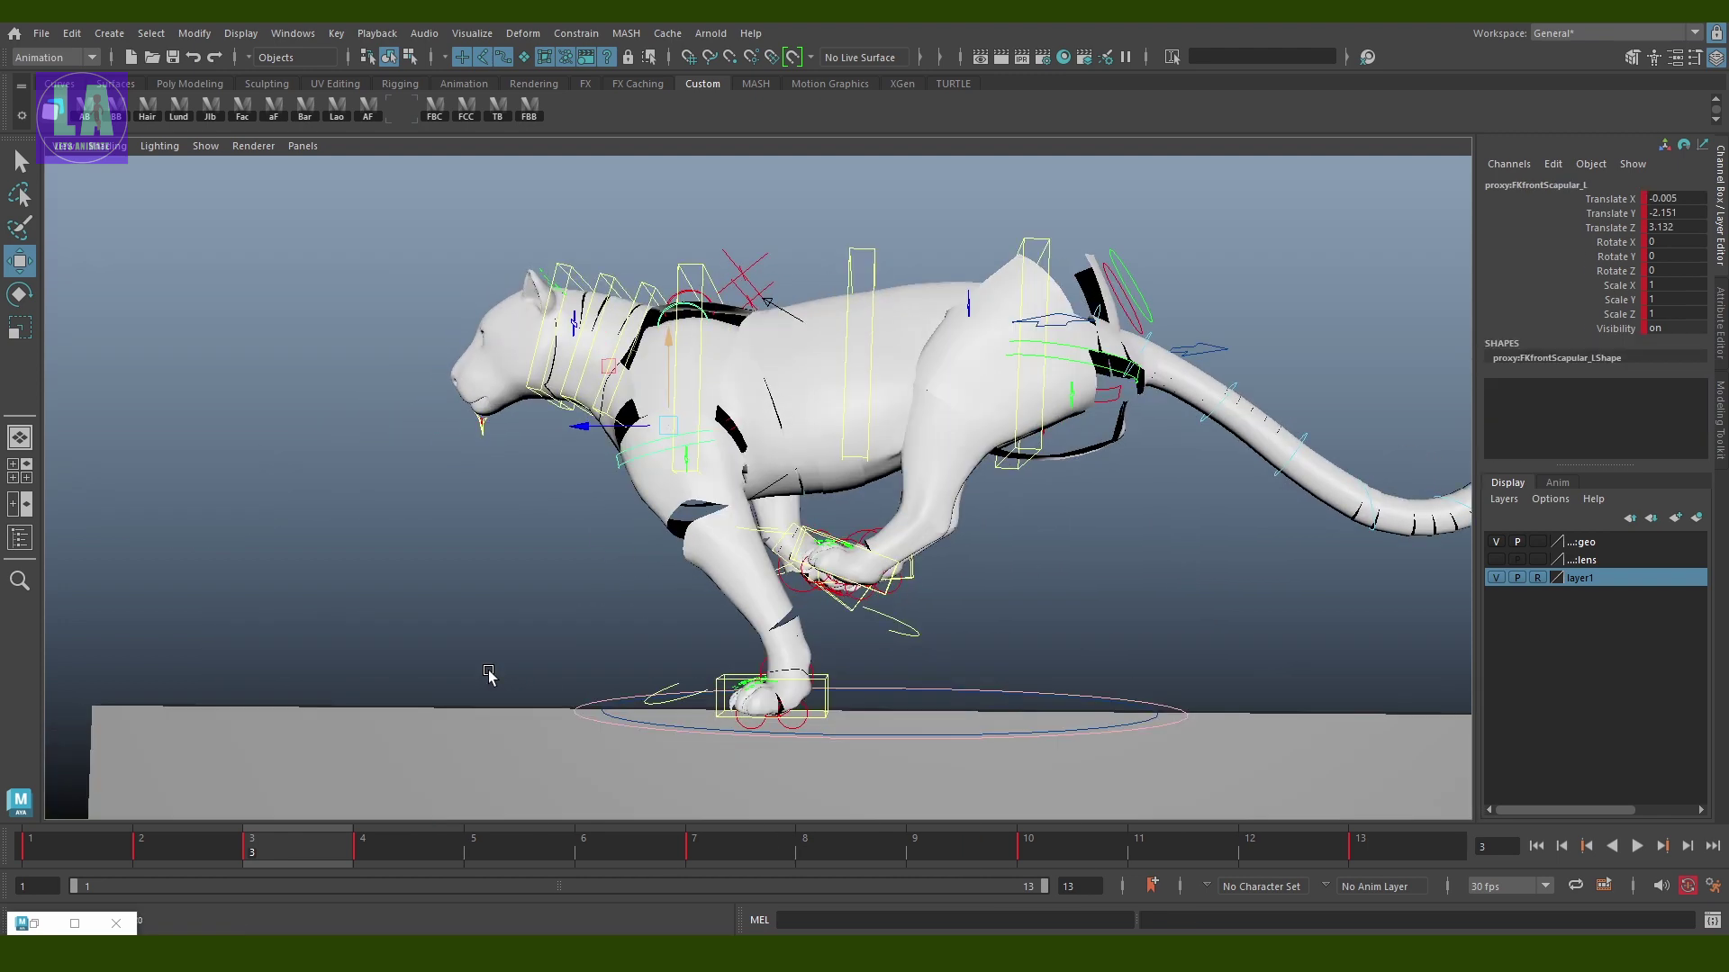
scroll(551, 590, up, 2)
scroll(765, 711, up, 2)
Increase the front left foot's Toe Roll to curl the toes
key(q)
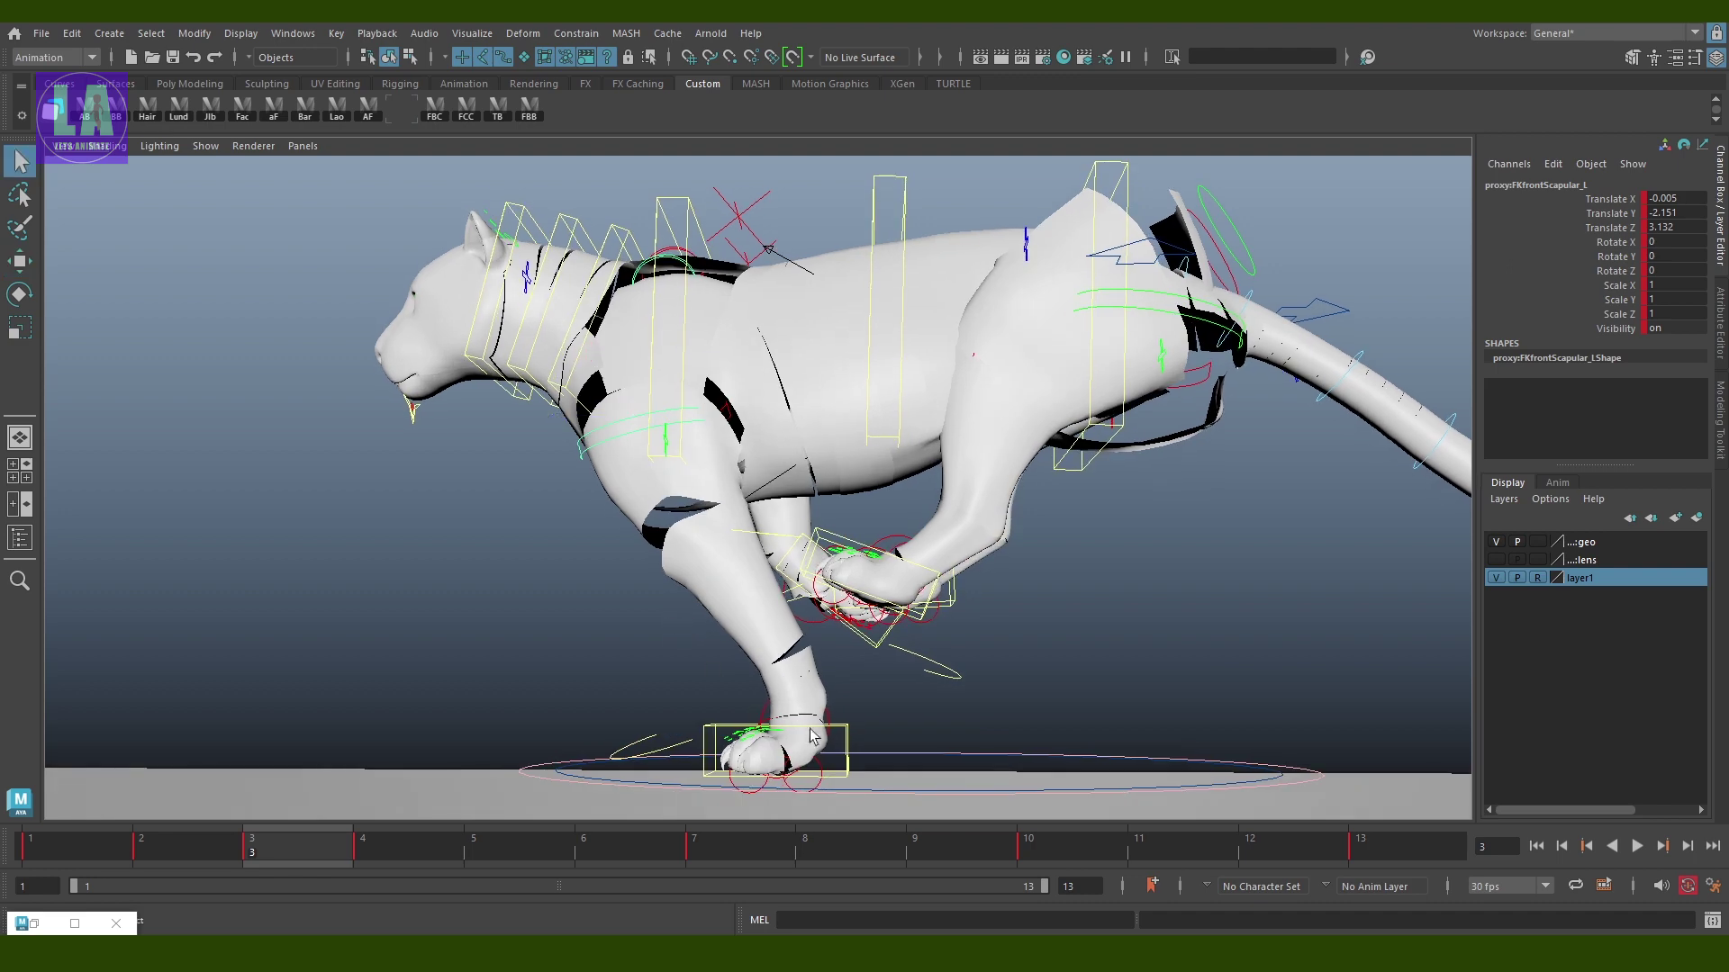
click(849, 739)
click(1606, 371)
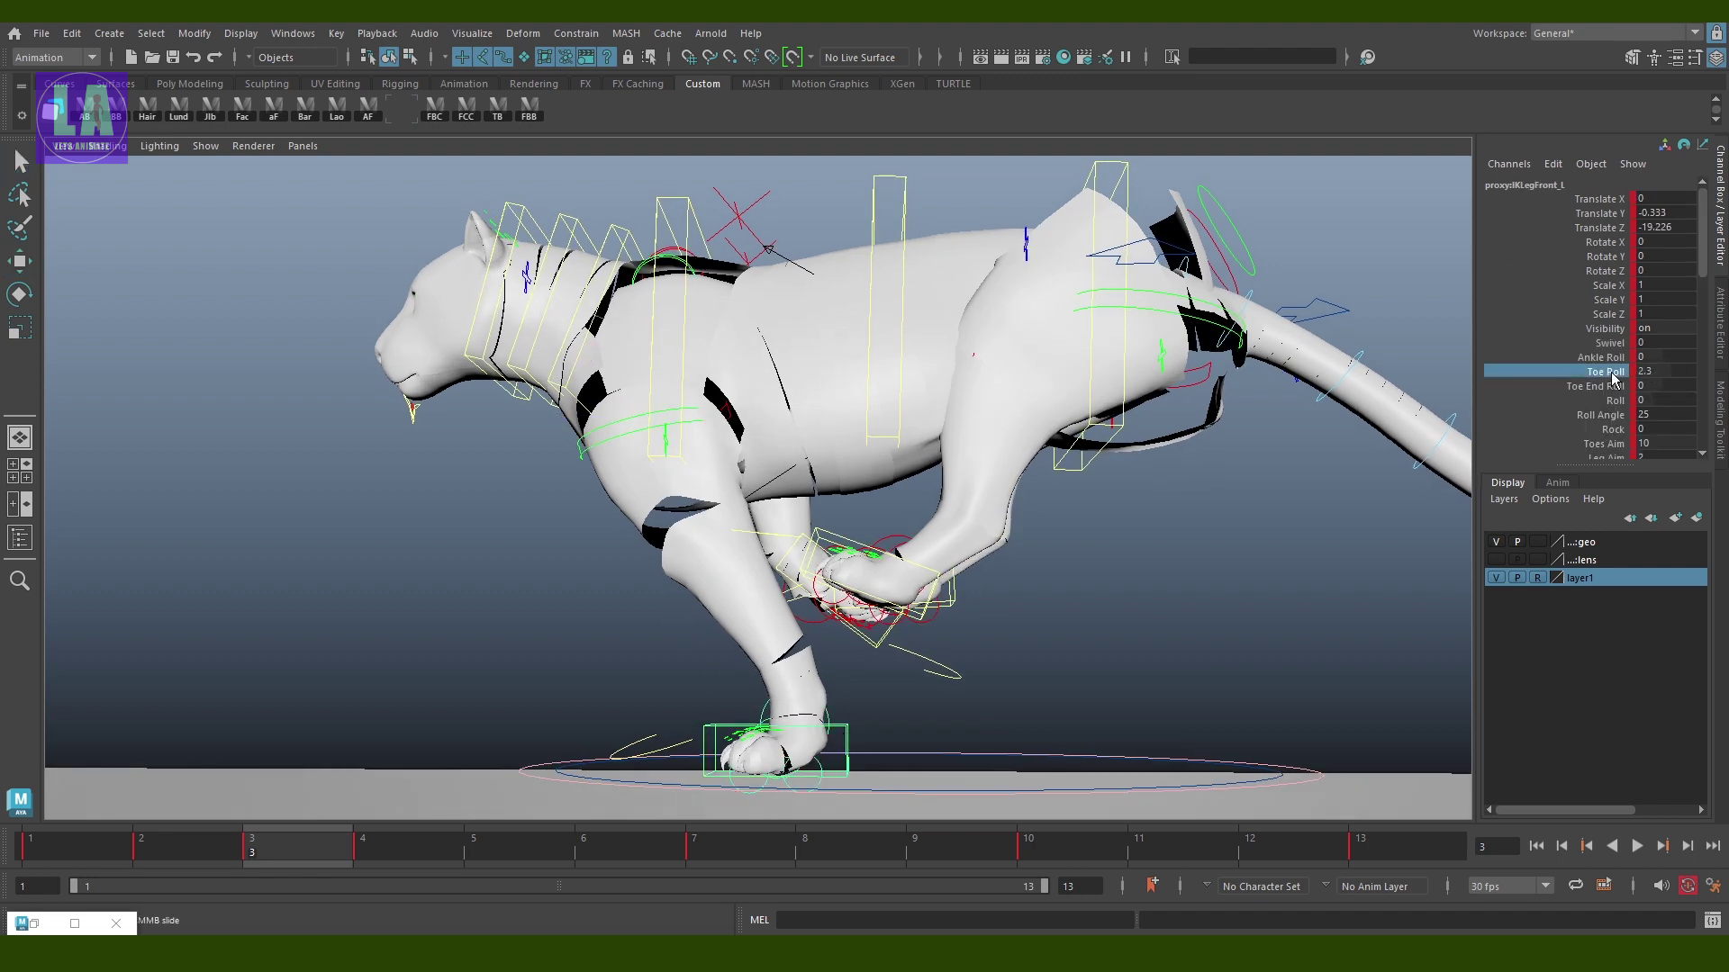
middle_drag(1063, 605, 1074, 605)
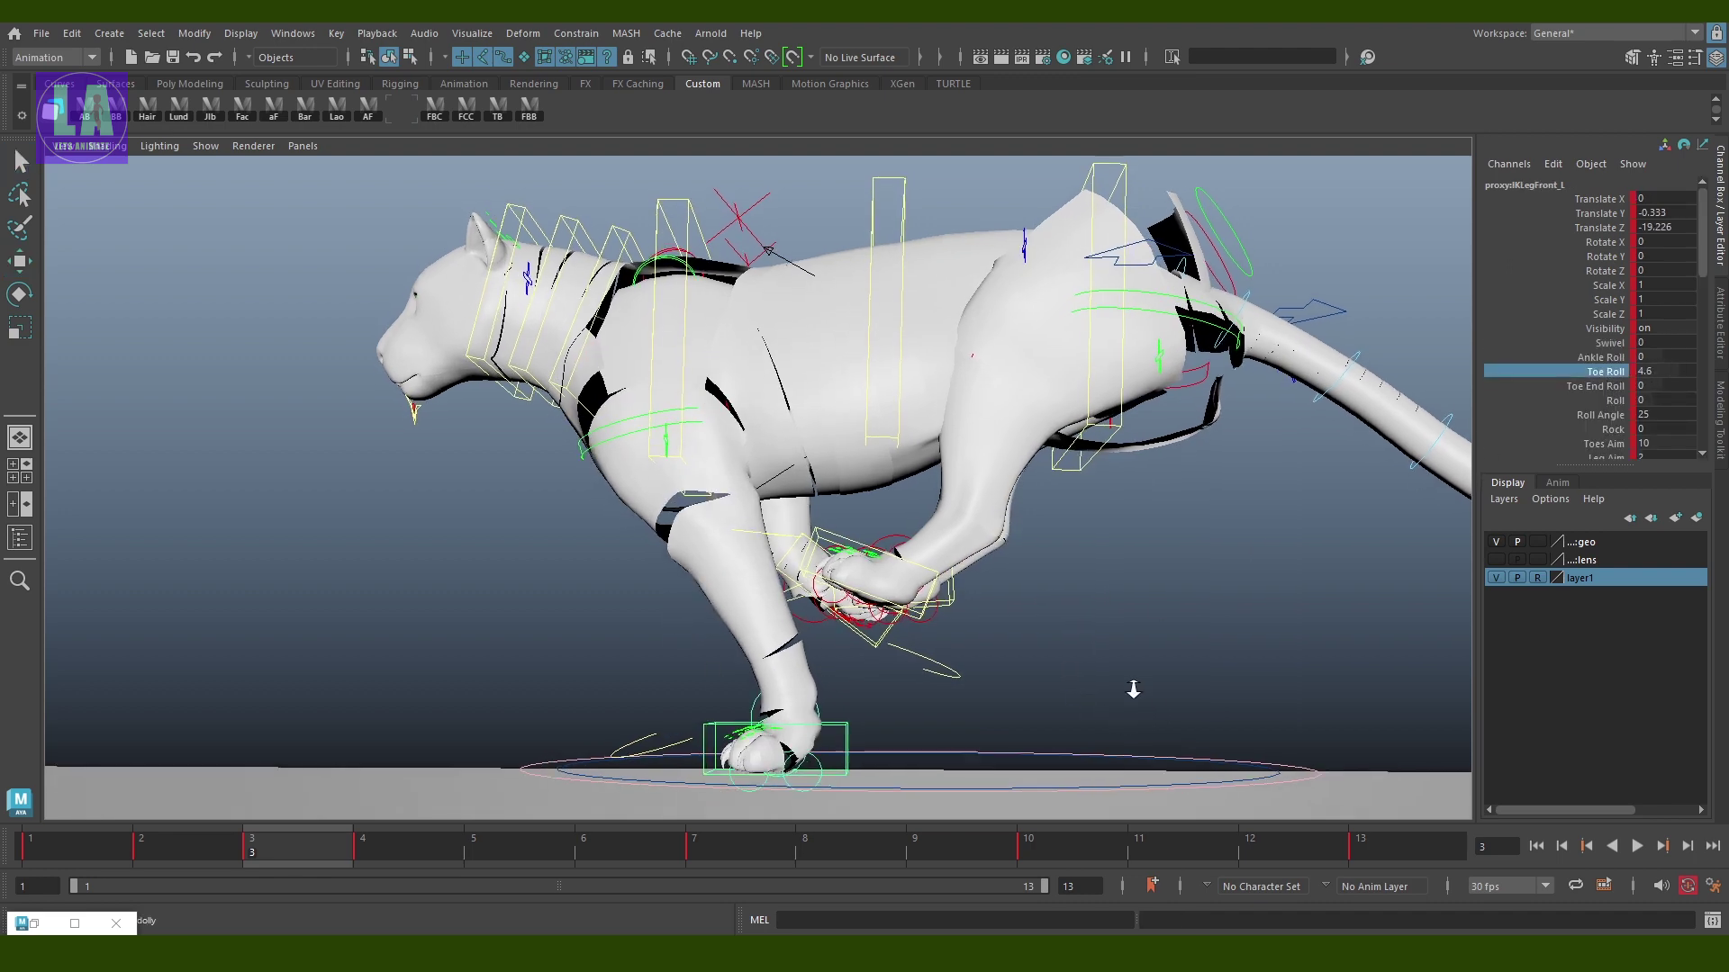
scroll(540, 567, down, 5)
alt+drag(533, 567, 915, 606)
scroll(815, 559, up, 4)
alt+drag(815, 559, 855, 531)
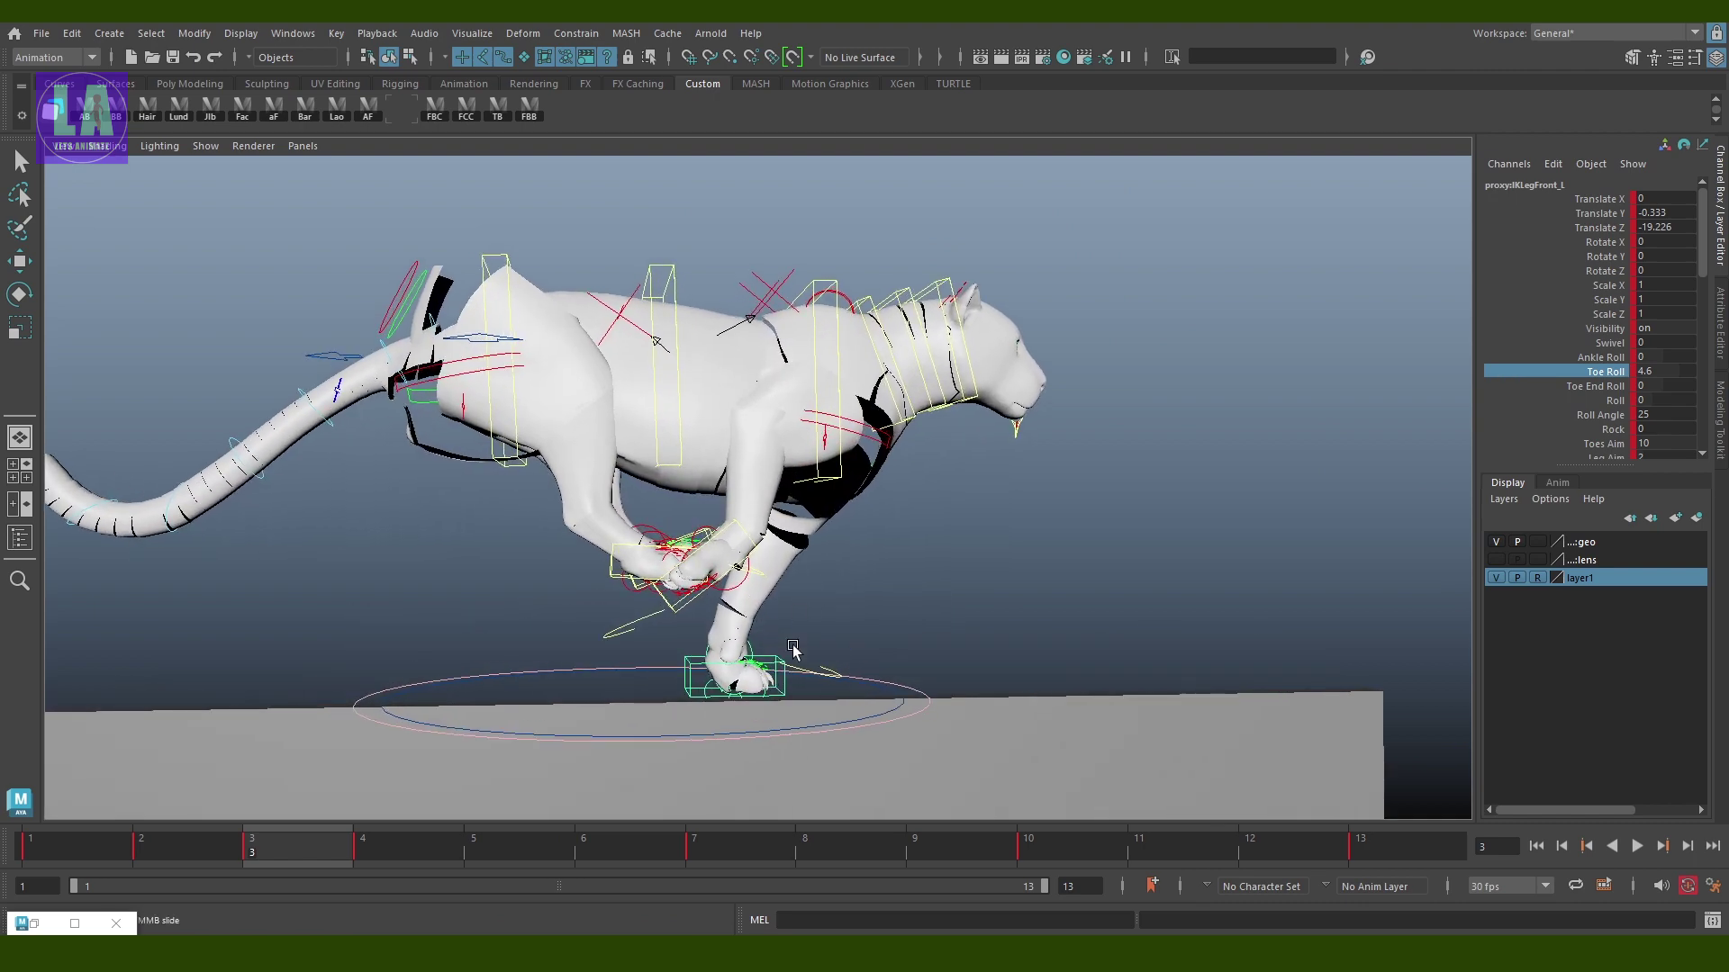
Shift the front left foot along the ground and check it in the flat left side view
key(w)
middle_drag(936, 638, 890, 638)
mouse_move(889, 638)
alt+mouse_down()
mouse_move(872, 633)
mouse_move(895, 636)
alt+mouse_up()
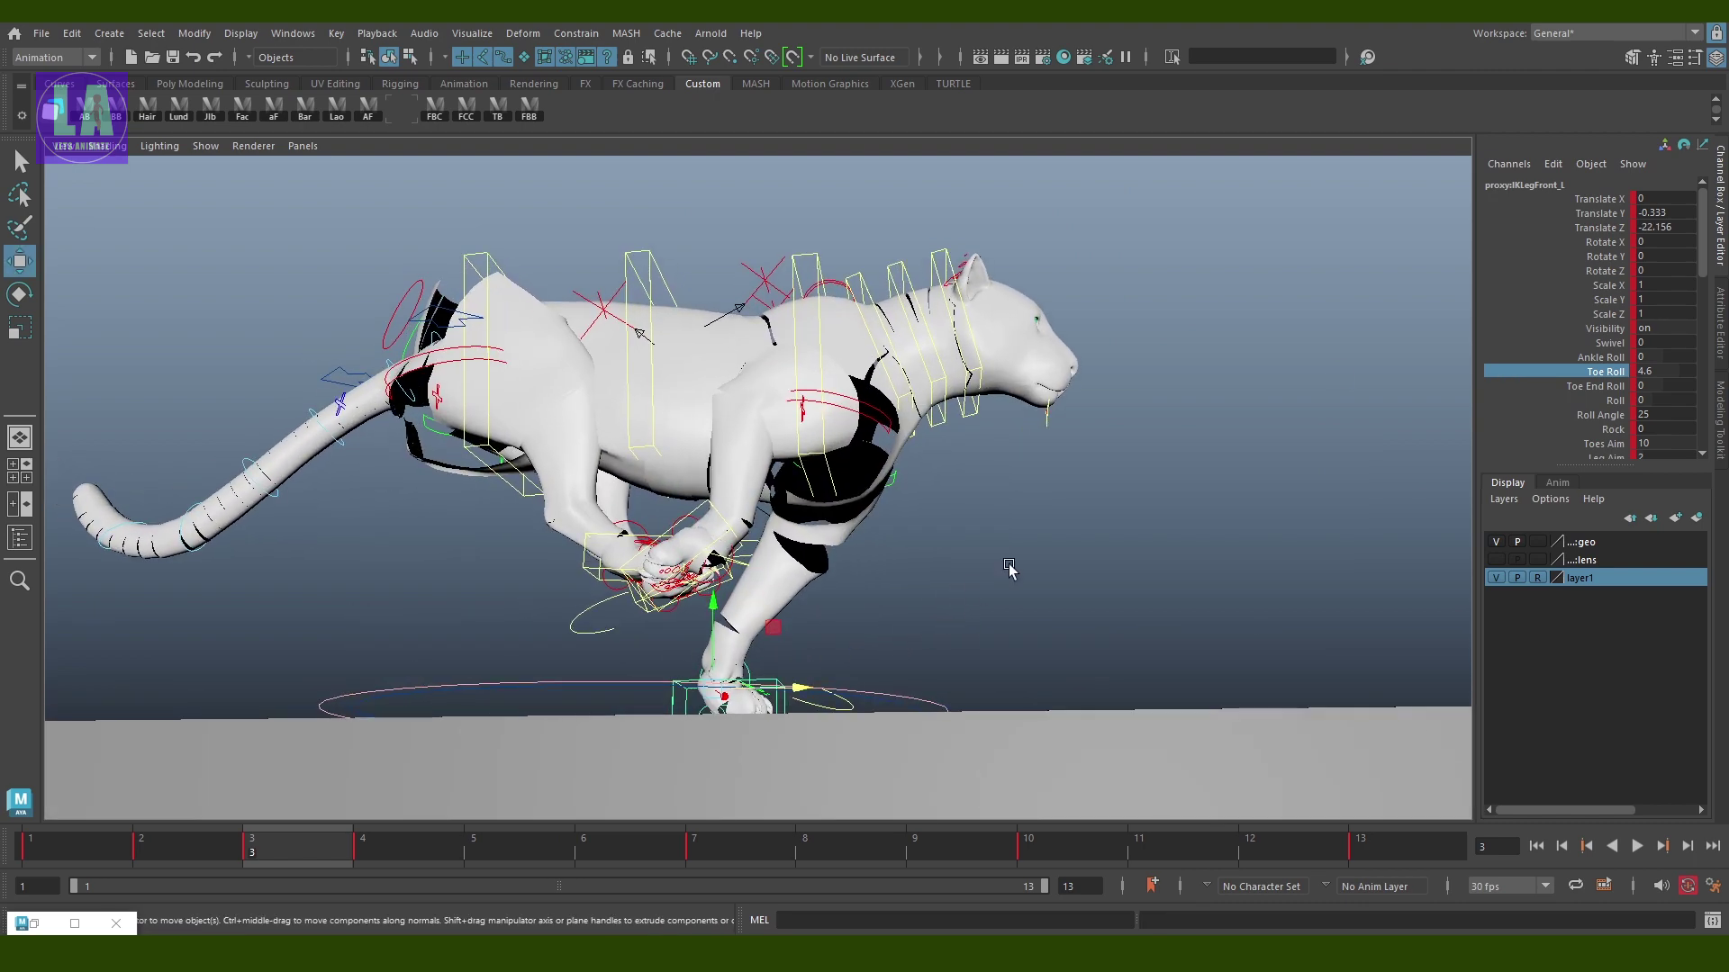
mouse_move(1018, 597)
alt+mouse_down()
mouse_move(914, 598)
mouse_move(990, 566)
mouse_move(927, 558)
alt+mouse_up()
key(space)
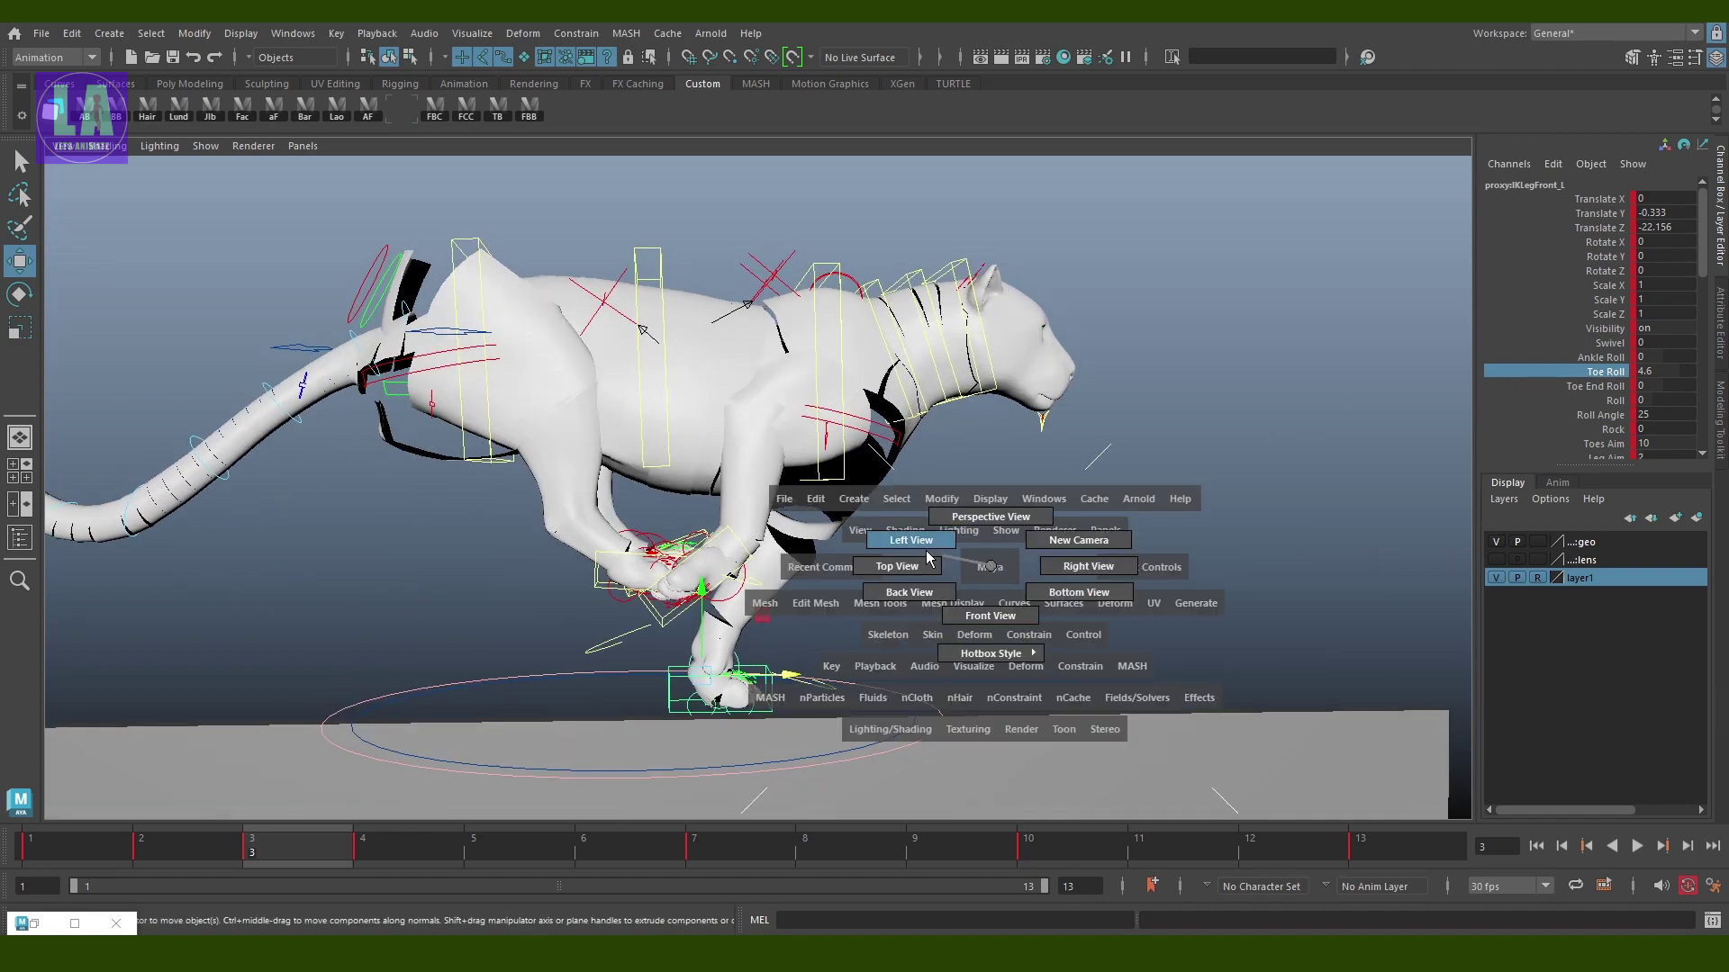
click(917, 549)
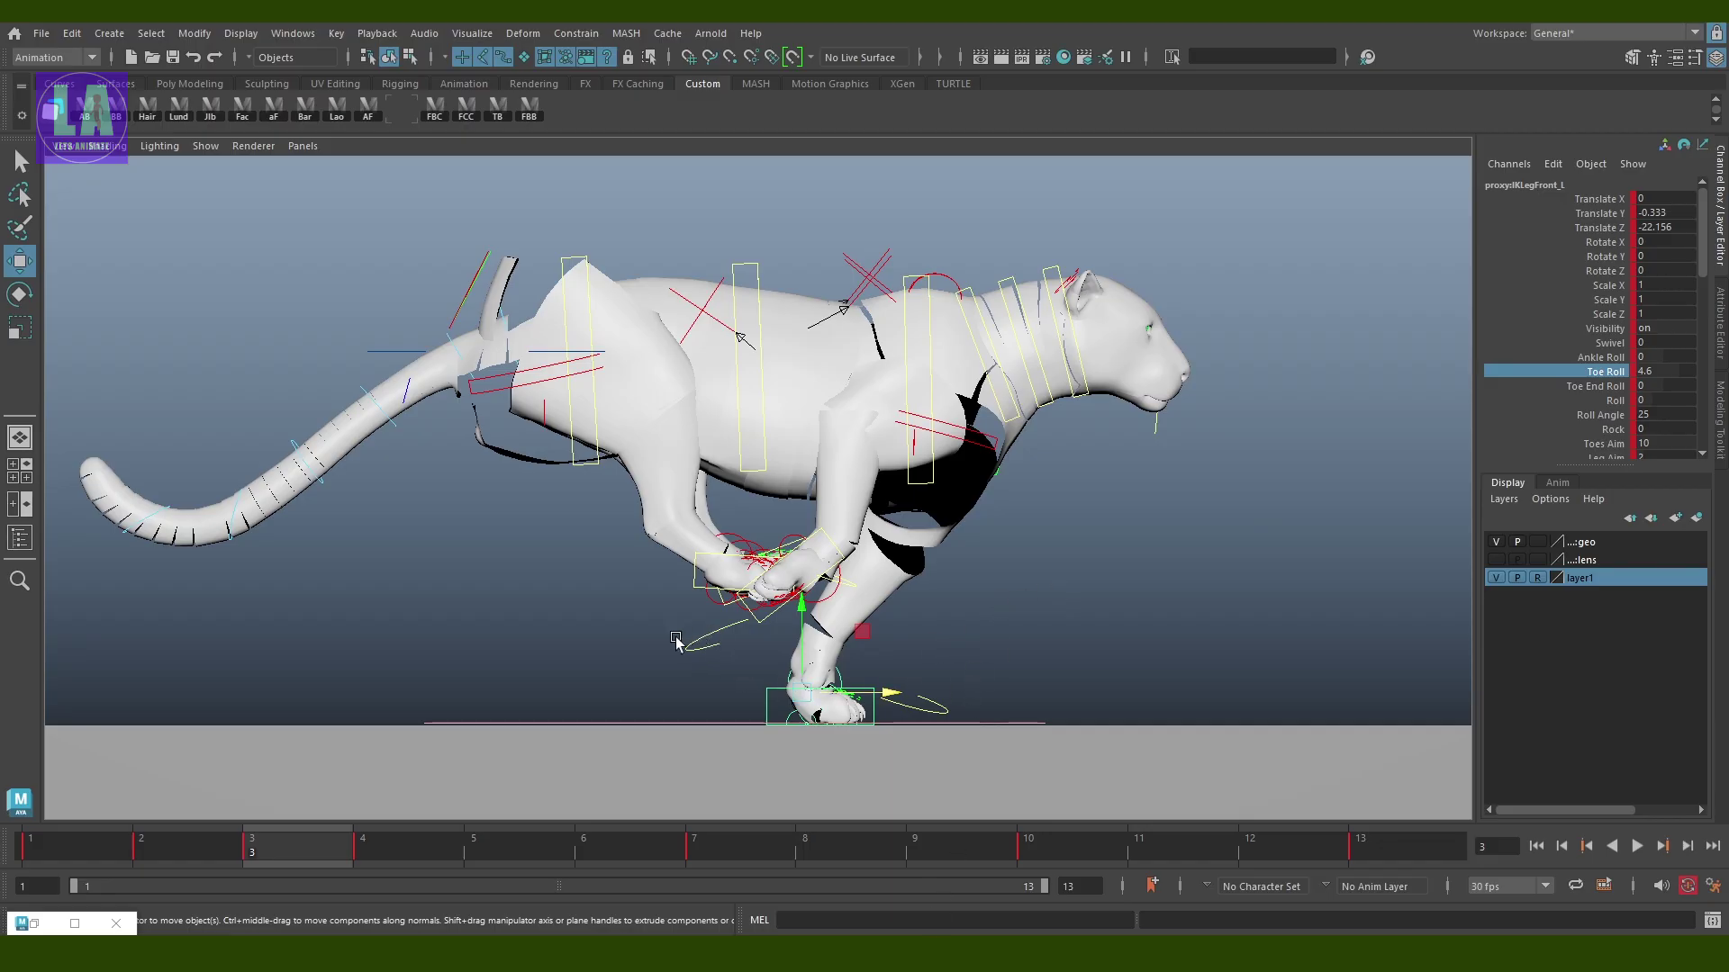
alt+right_drag(675, 641, 772, 622)
Inspect the back right leg and front right foot controls from behind the tiger
key(q)
click(765, 615)
key(w)
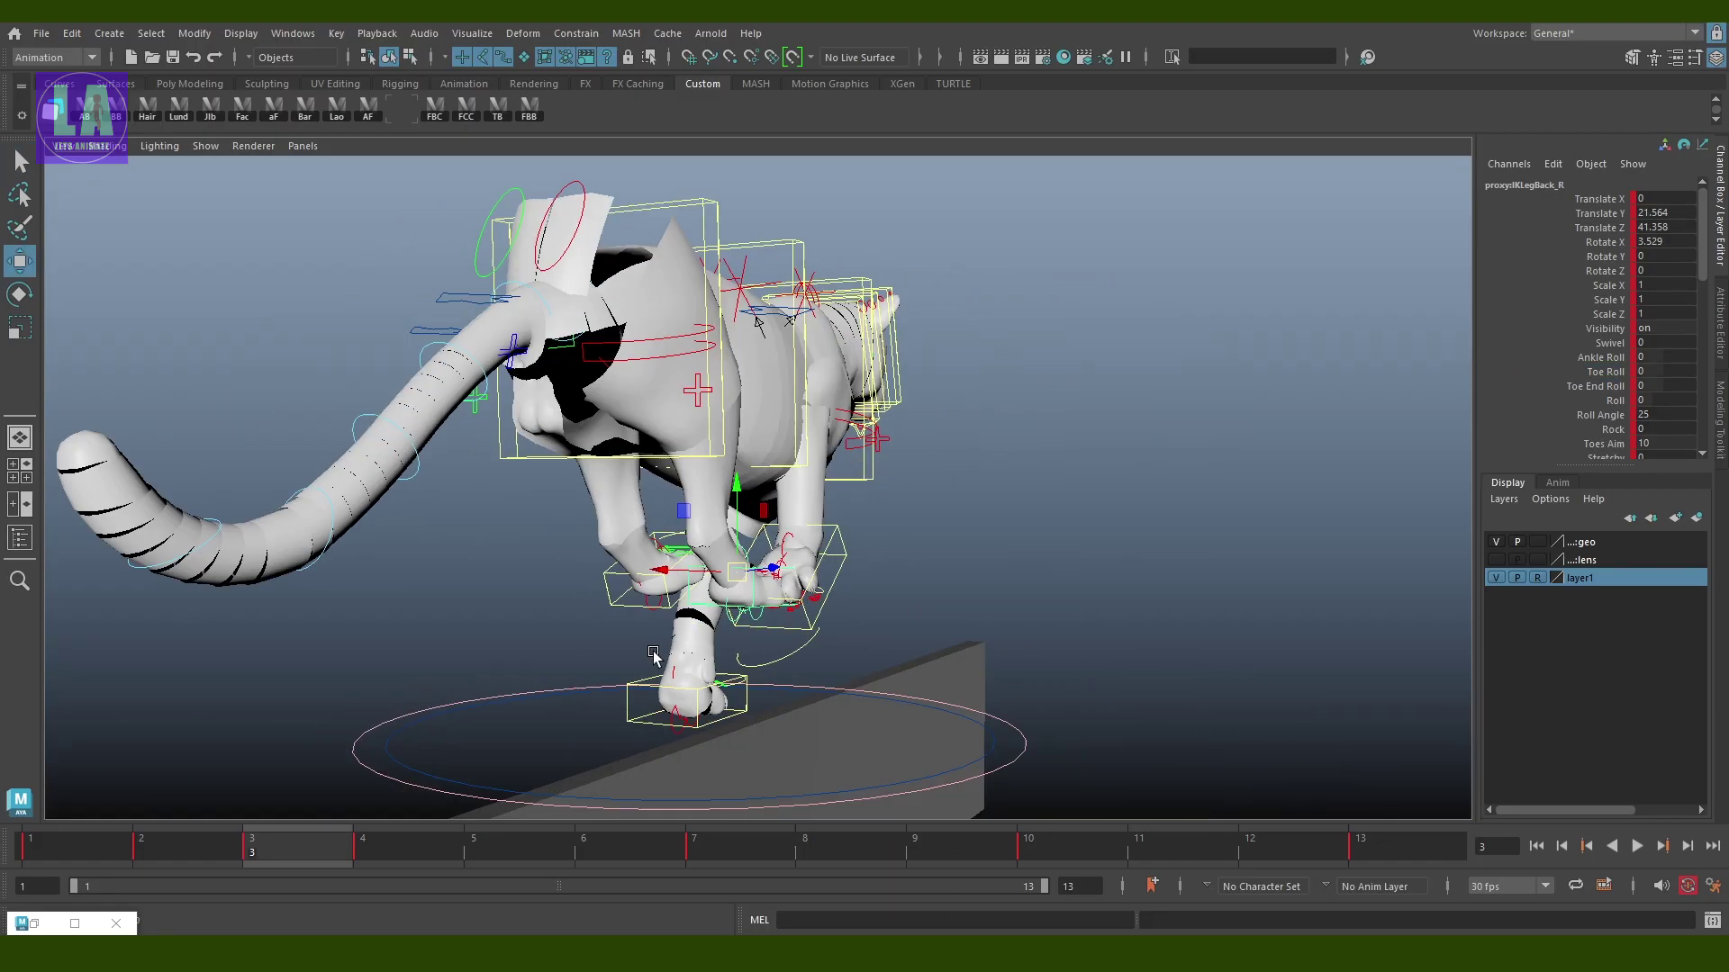
mouse_move(765, 615)
alt+mouse_down()
mouse_move(866, 575)
mouse_move(864, 558)
alt+mouse_up()
click(780, 602)
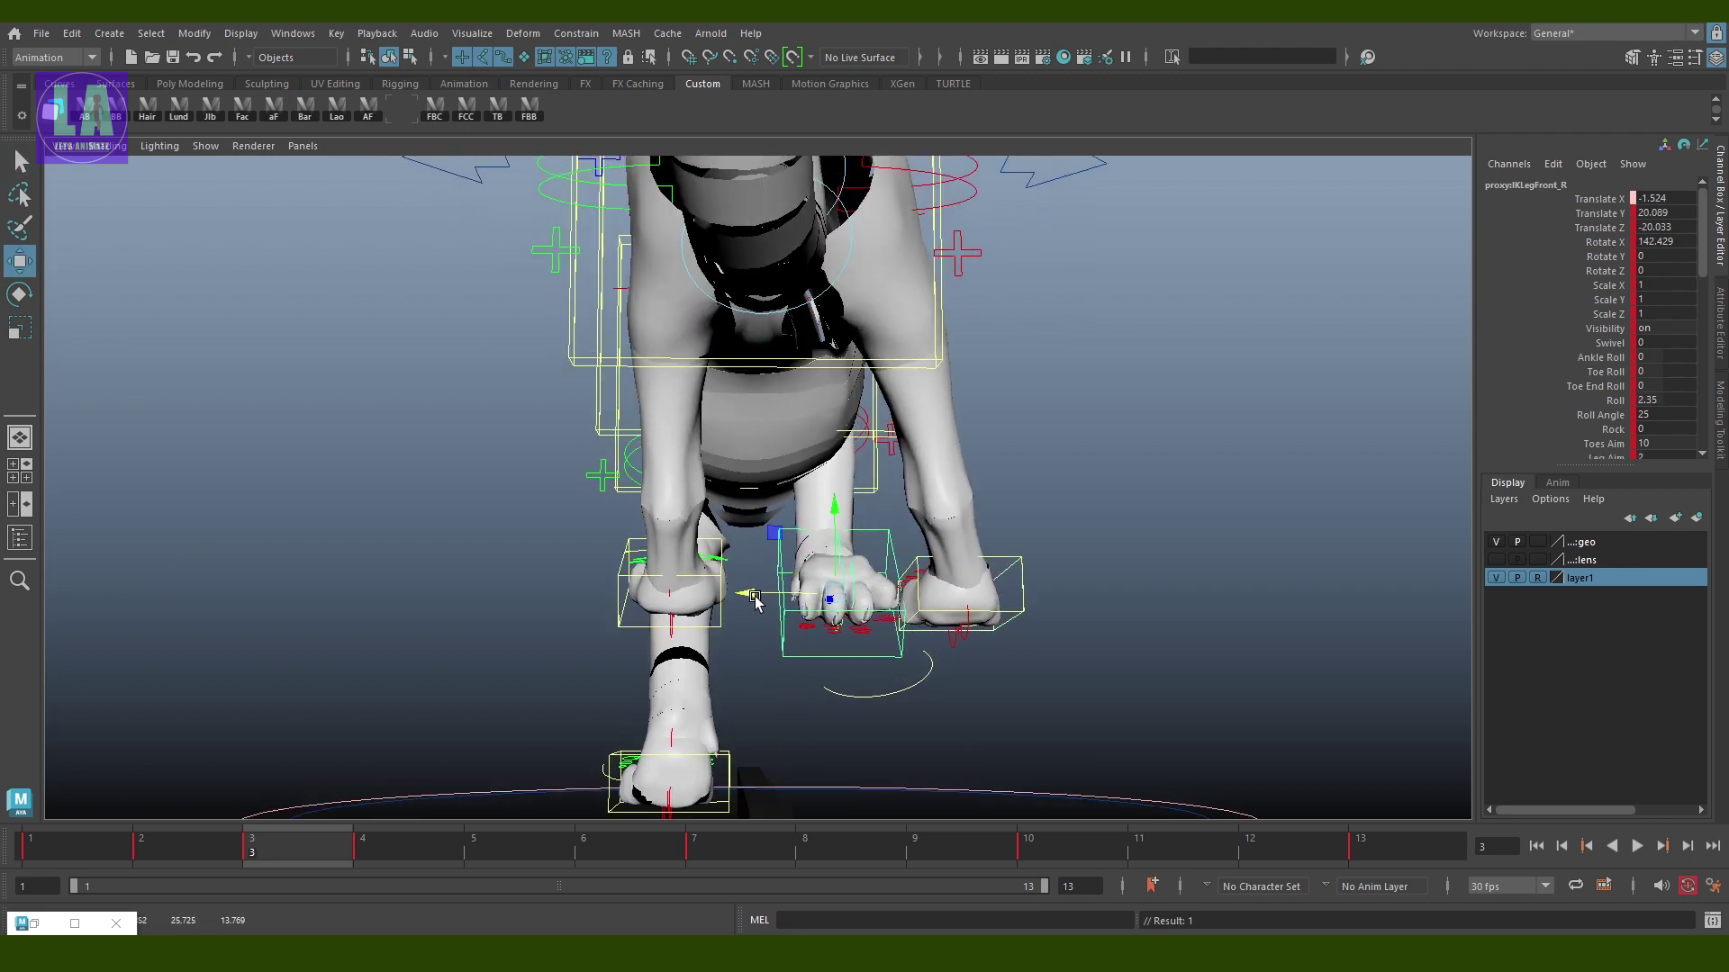
key(q)
click(1004, 569)
key(w)
mouse_move(1004, 569)
alt+mouse_down()
mouse_move(481, 647)
mouse_move(1111, 386)
mouse_move(684, 641)
mouse_move(656, 479)
mouse_move(621, 450)
alt+mouse_up()
Select the back left leg and left shoulder controls, viewing the tiger's right side
click(684, 641)
key(e)
key(q)
click(660, 485)
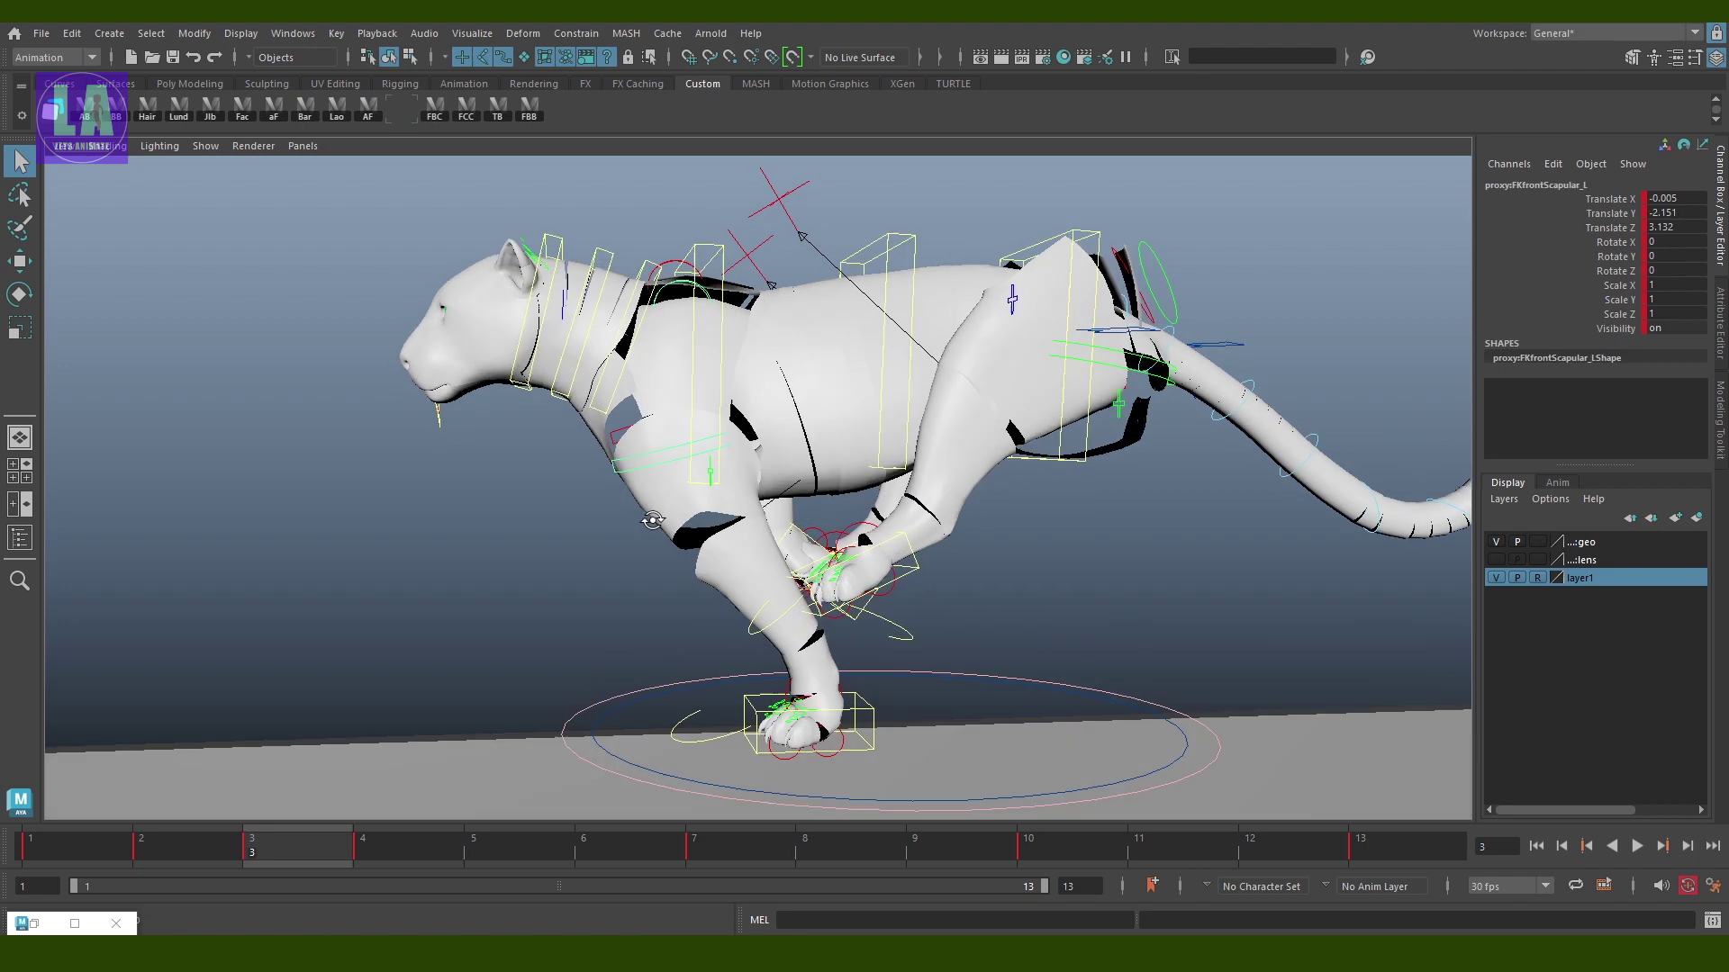
key(w)
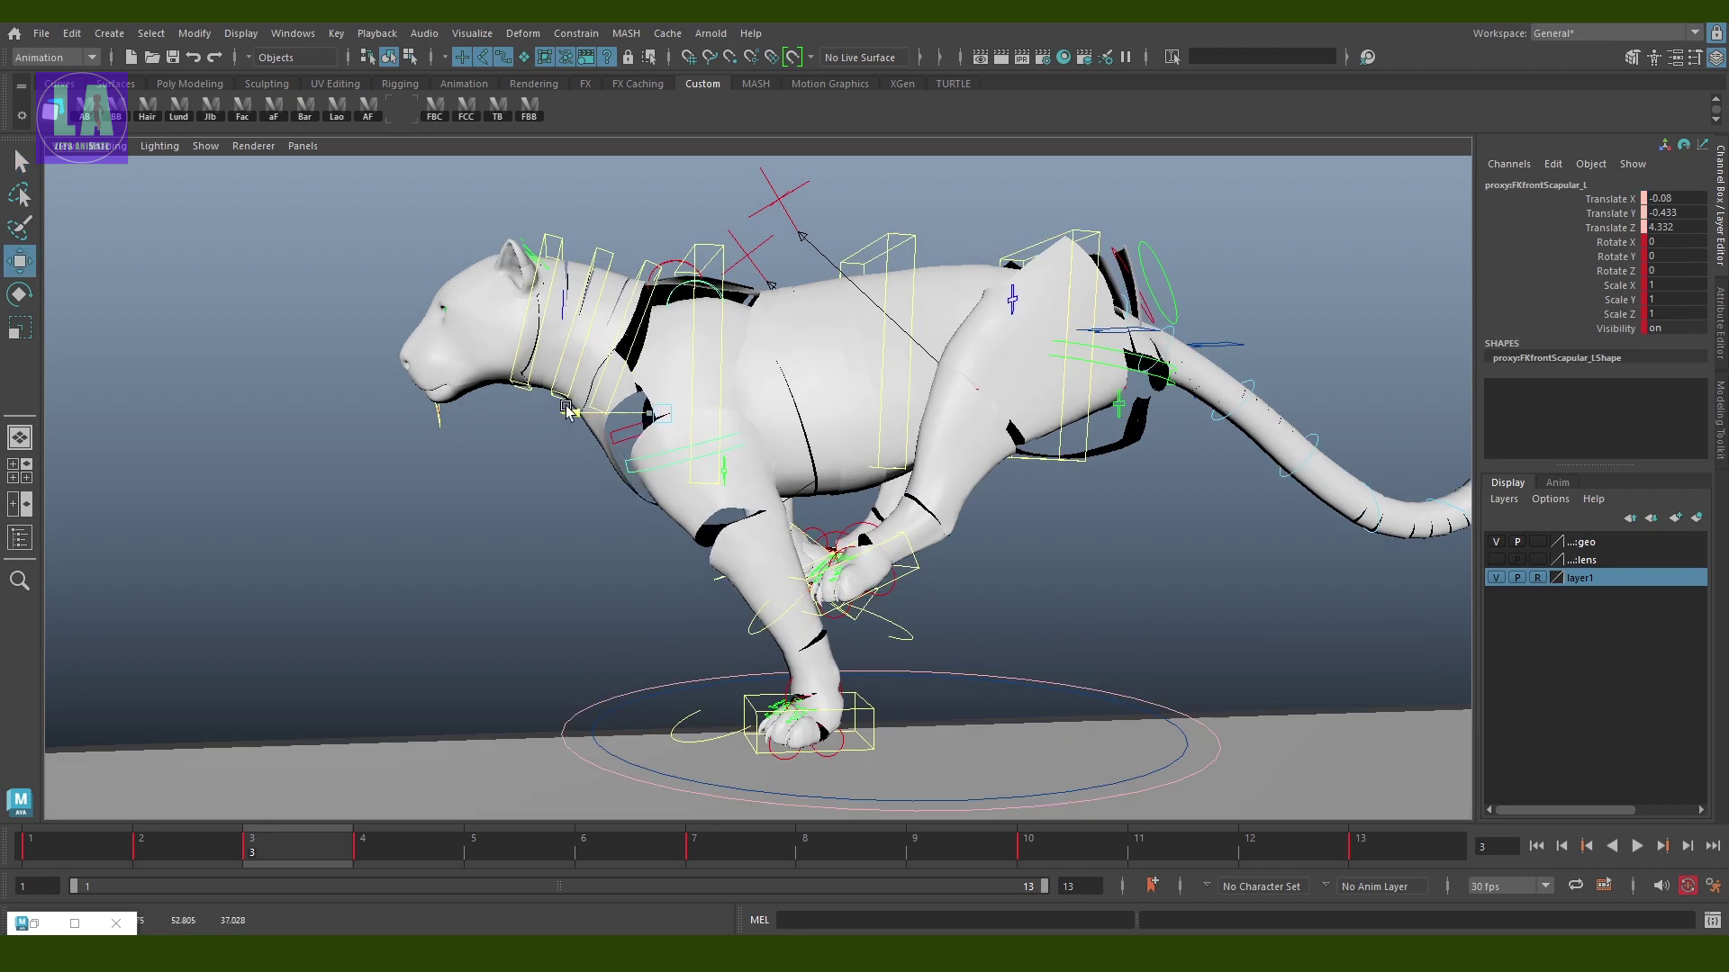
alt+drag(566, 411, 1048, 930)
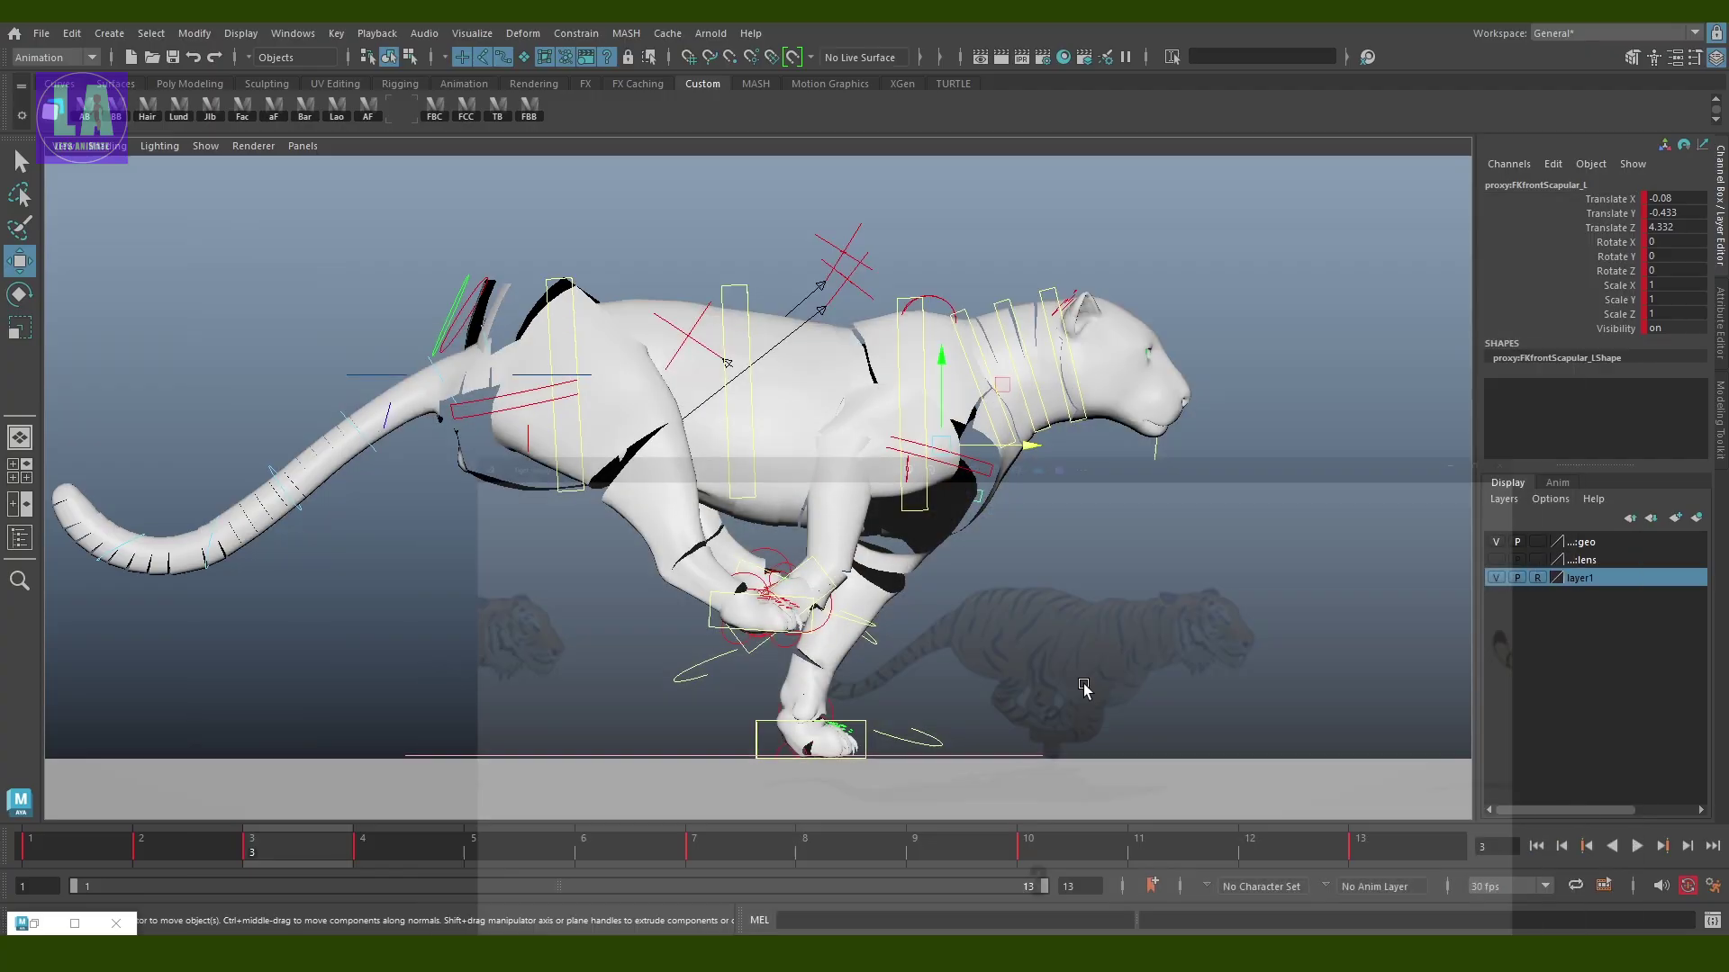
Rotate the neck control to tilt the neck and head slightly, bringing Rotate X to 2.69
click(970, 347)
key(w)
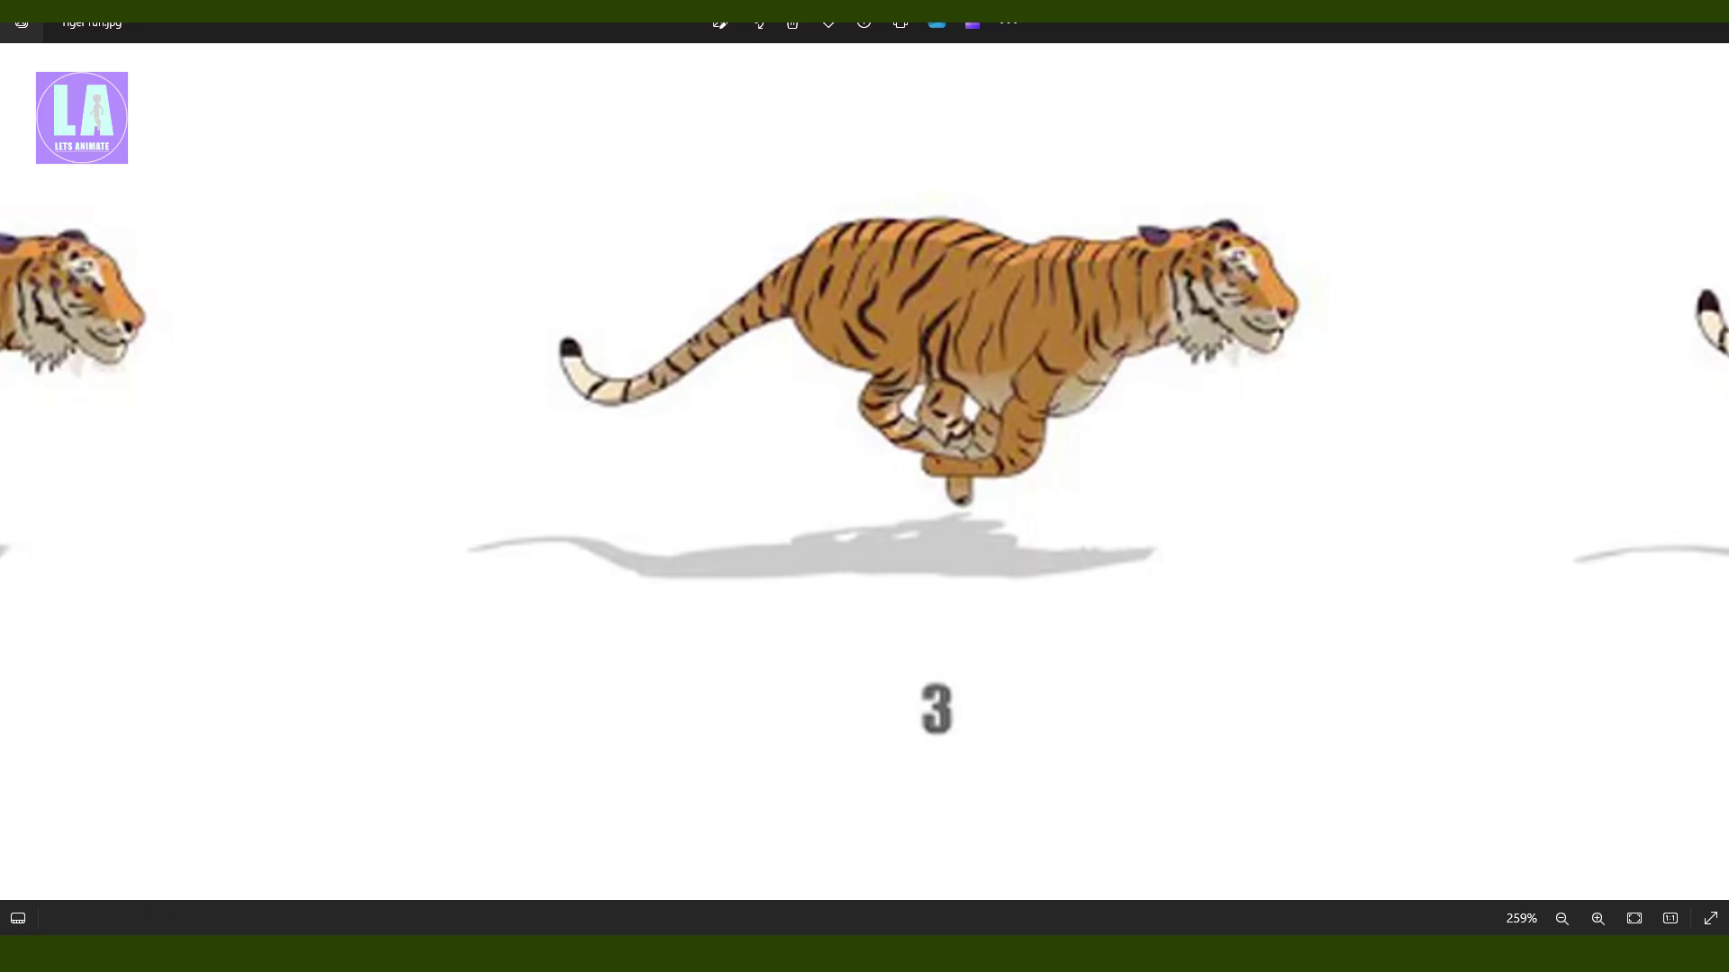
key(e)
drag(1065, 403, 1065, 395)
scroll(1150, 706, down, 4)
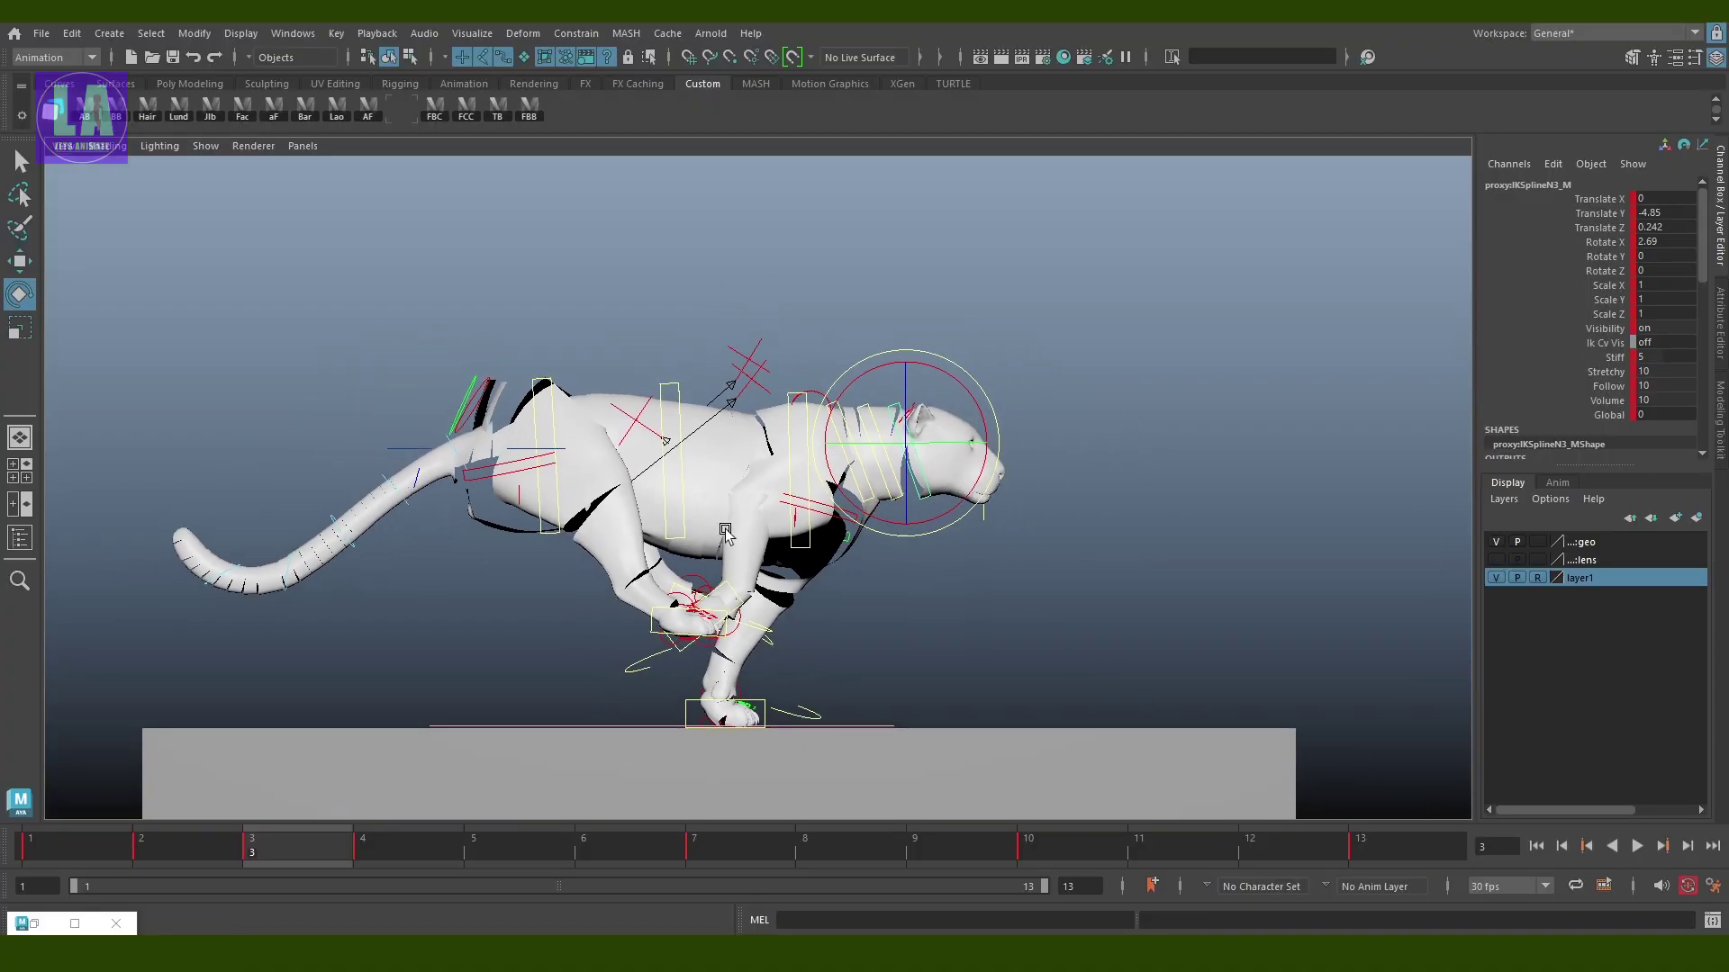
scroll(937, 641, up, 1)
Play back the tiger run cycle and stop it to review the motion
click(945, 538)
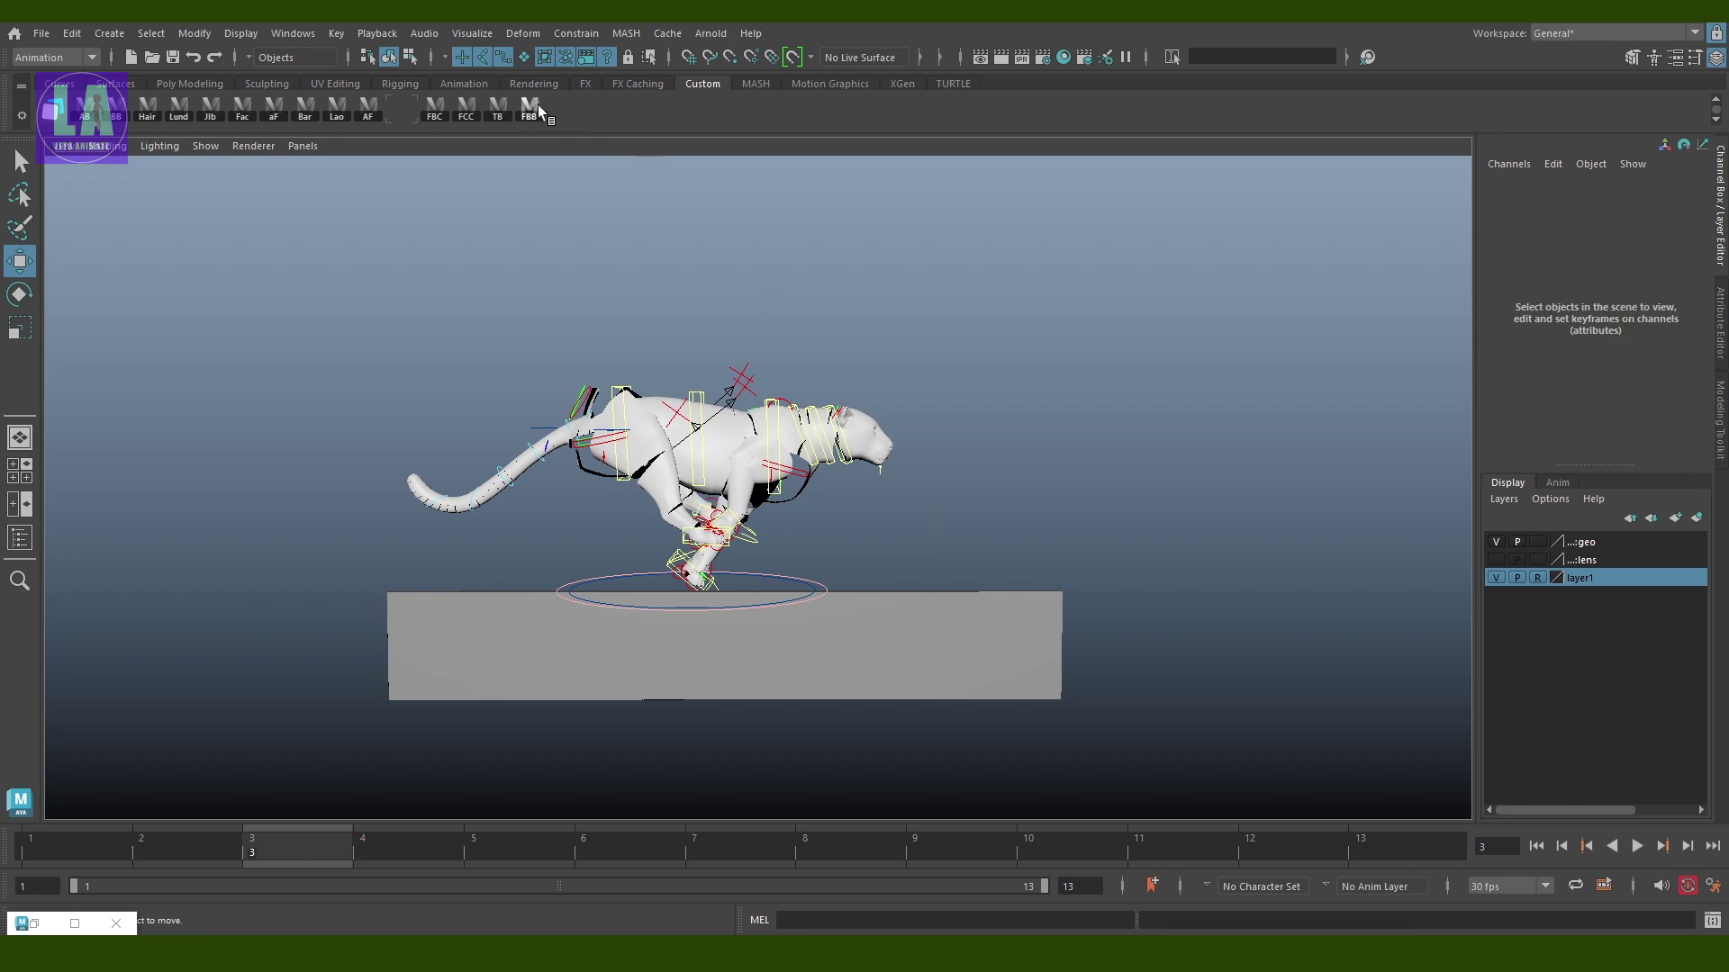
drag(865, 432, 1005, 463)
scroll(884, 467, up, 1)
click(1637, 846)
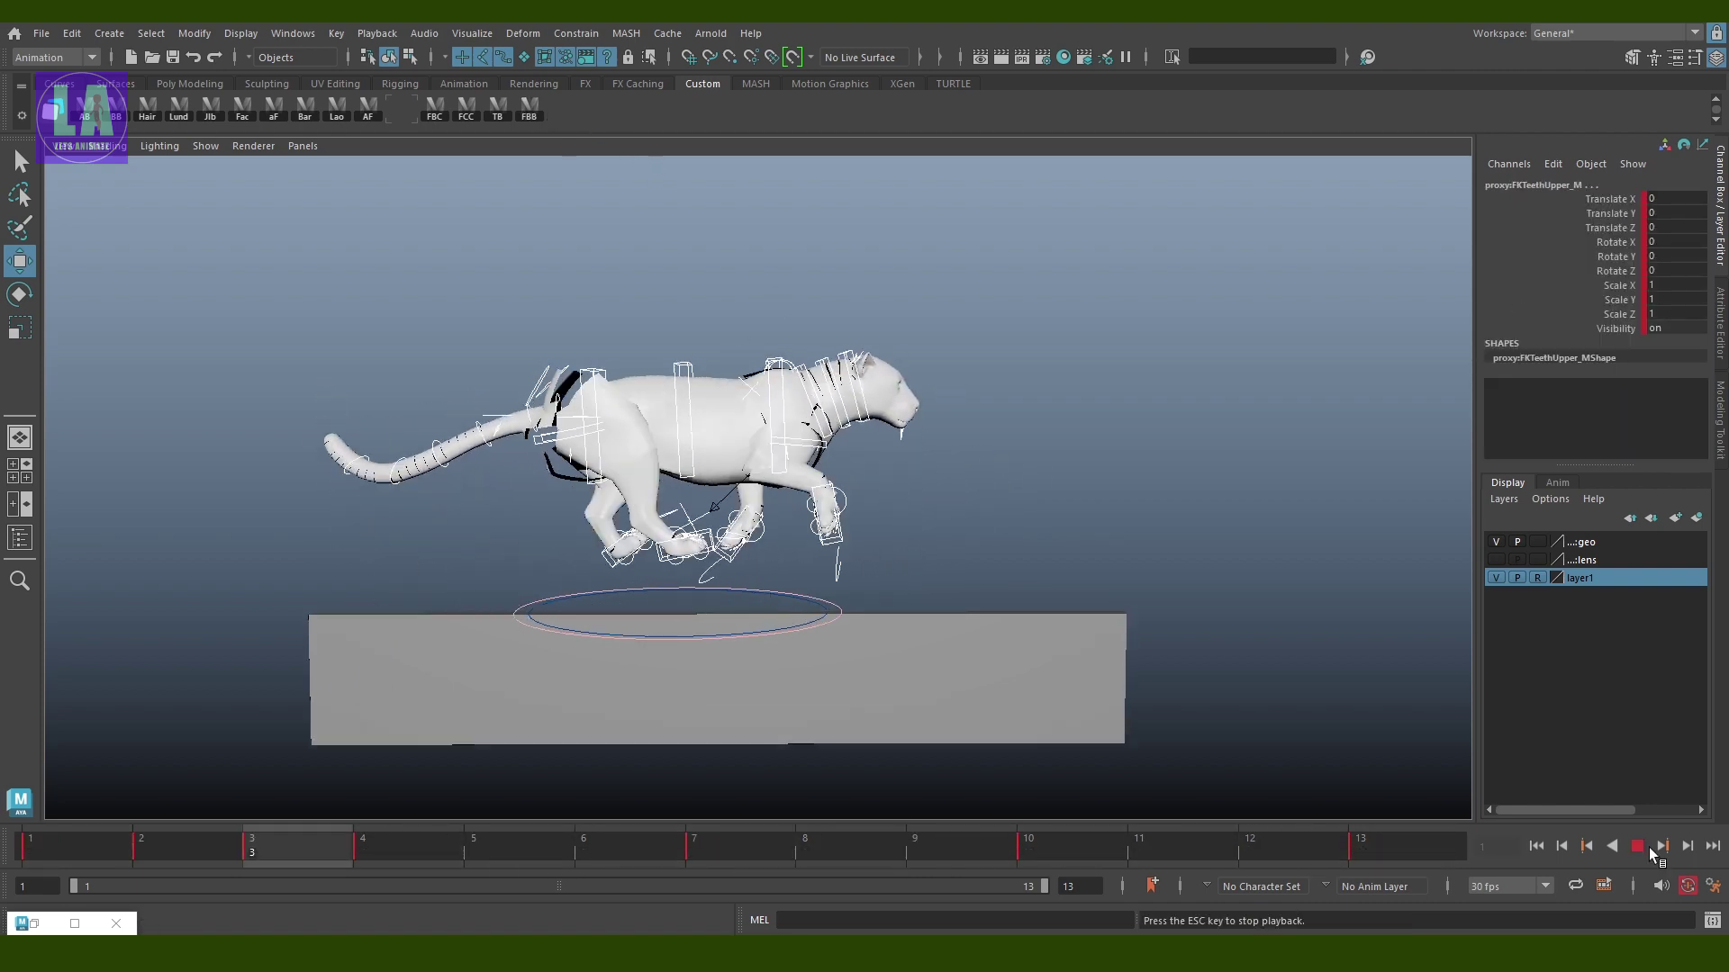
click(452, 845)
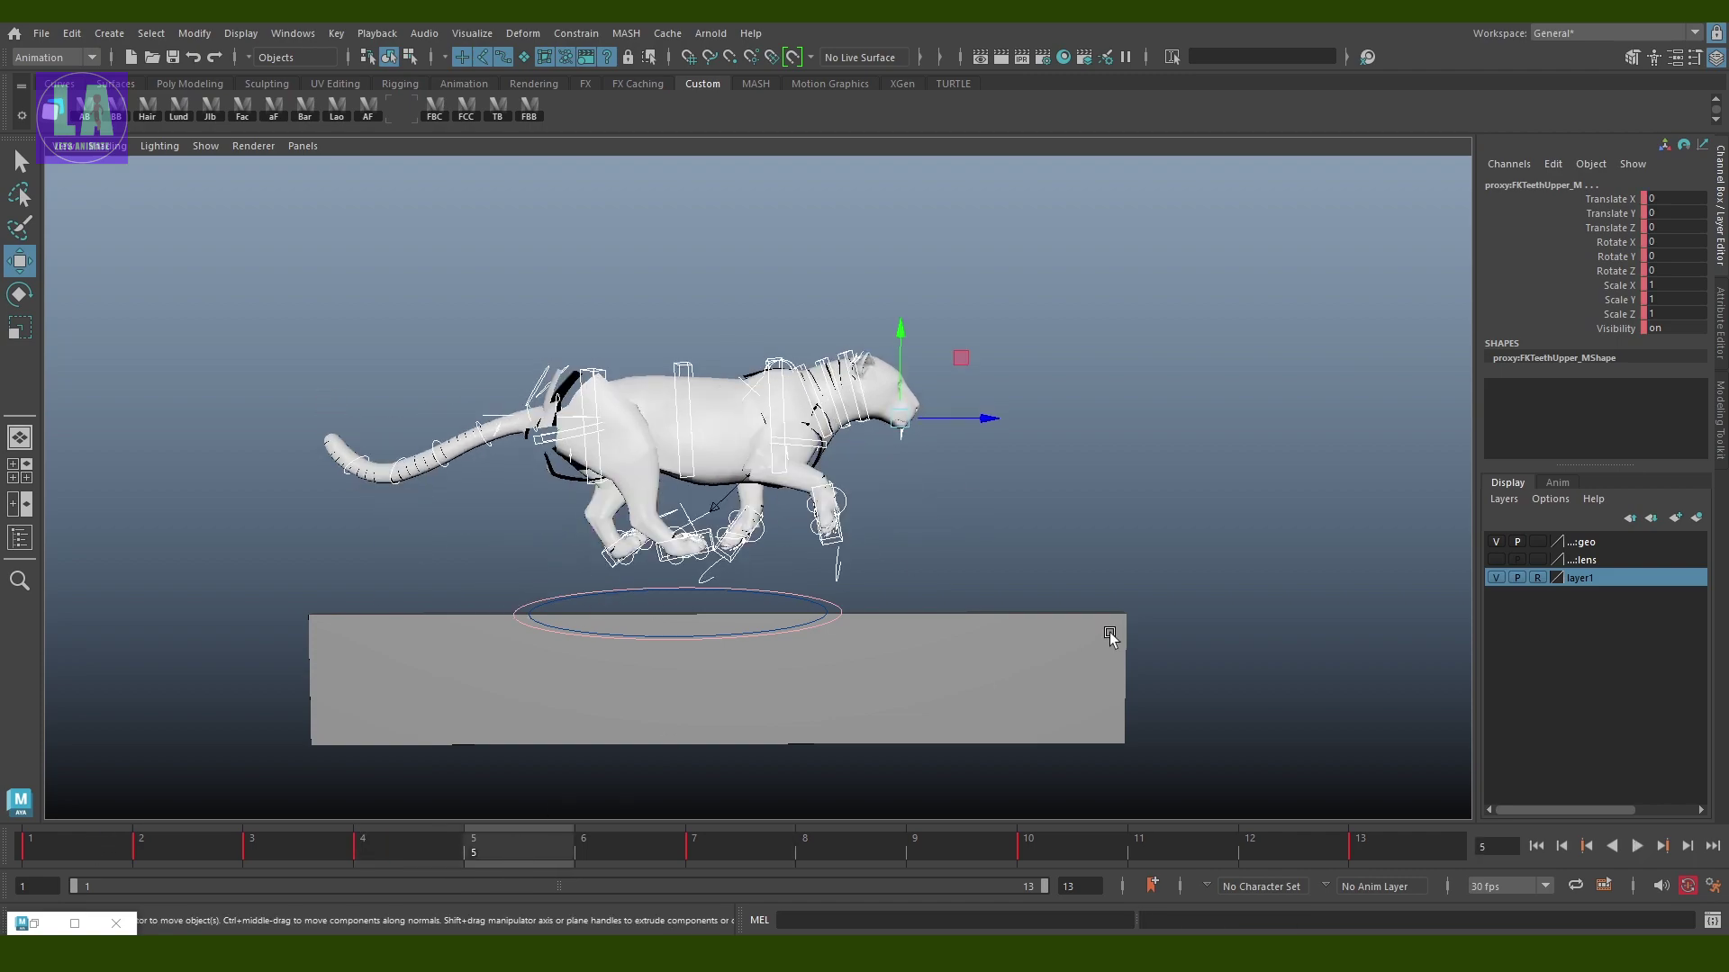
scroll(325, 437, up, 3)
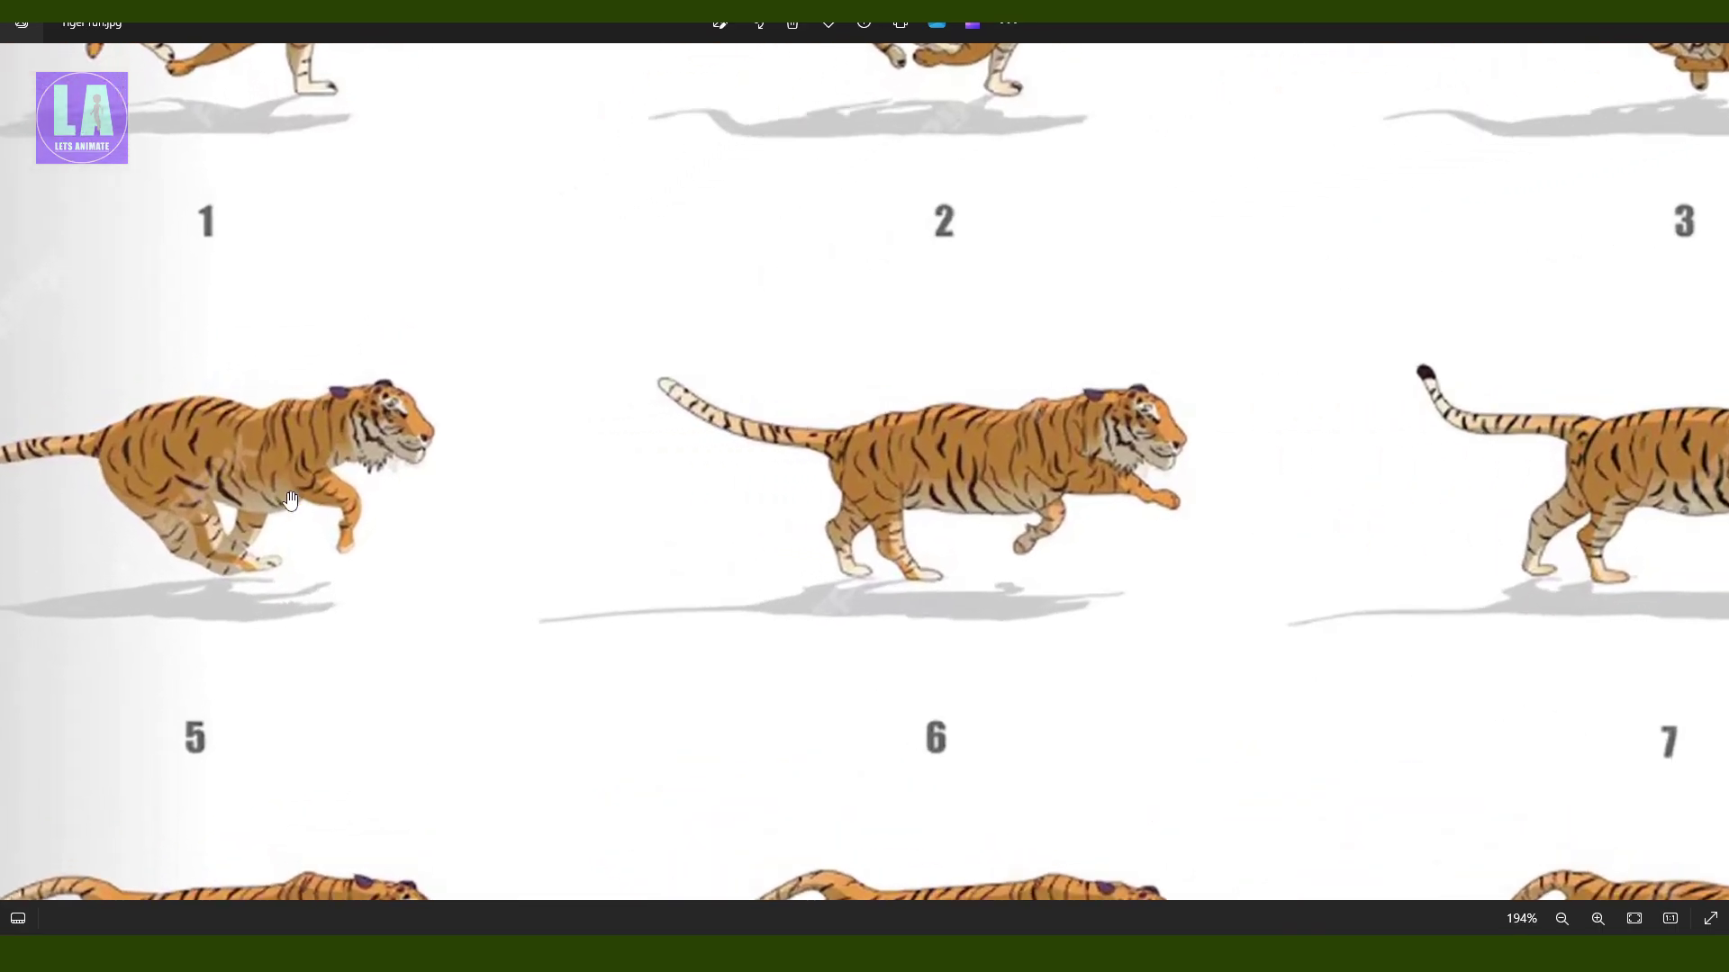
scroll(590, 528, up, 2)
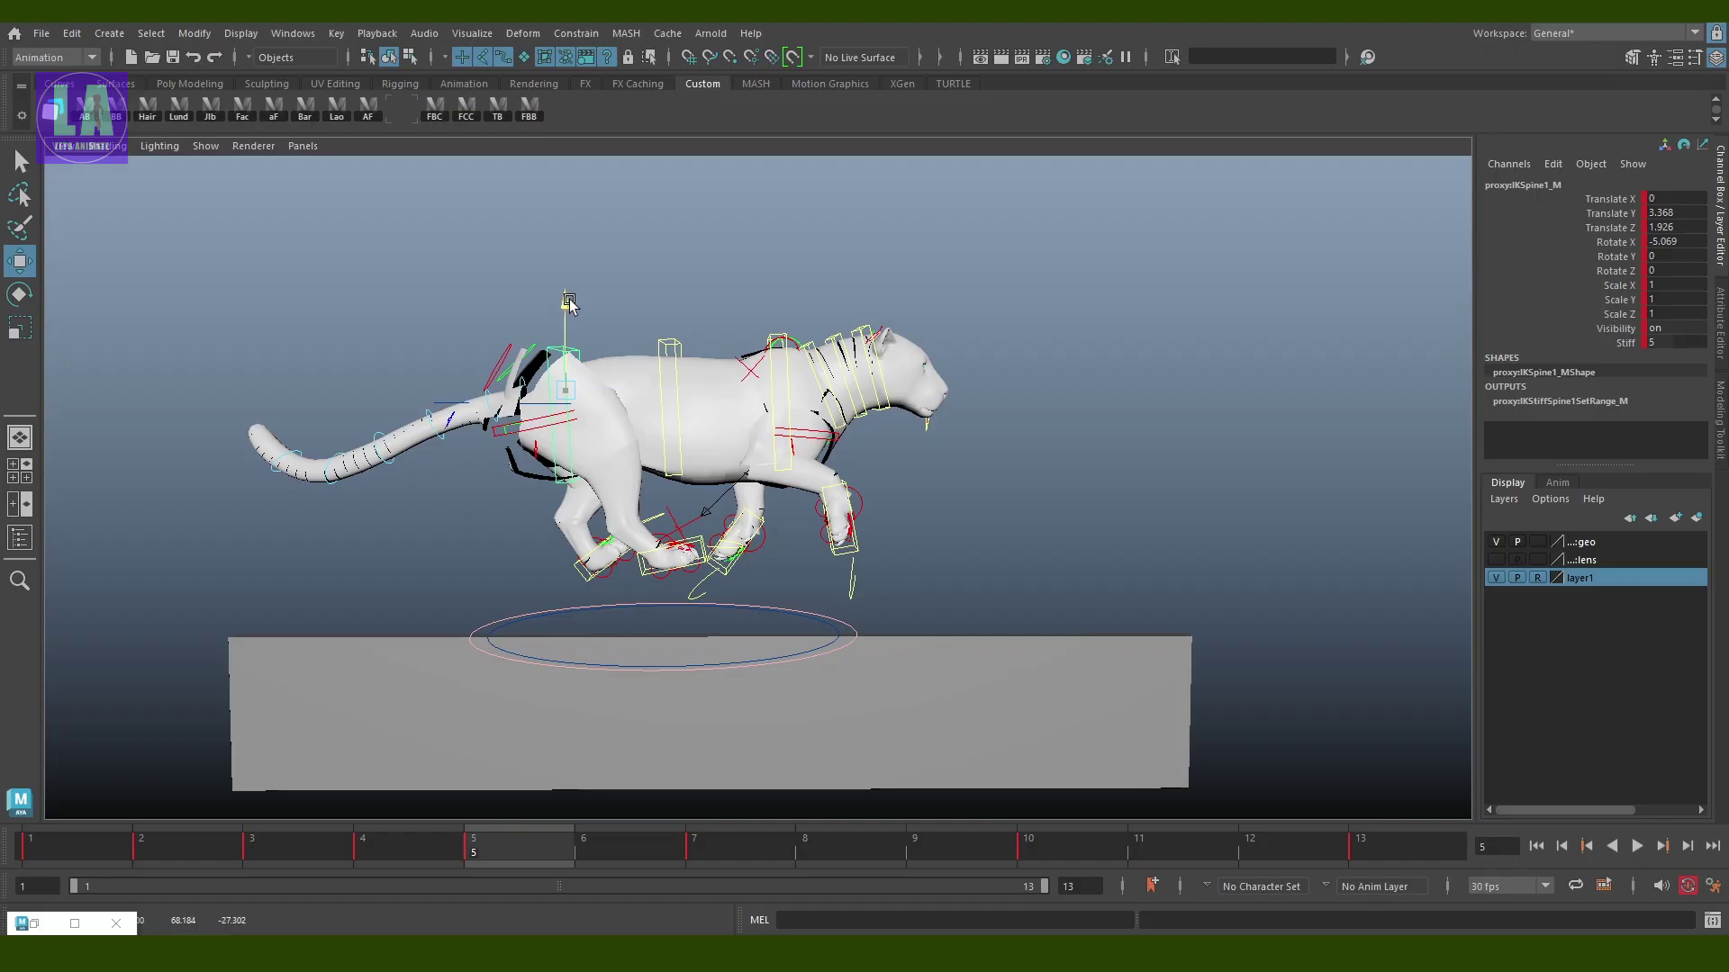
Lower the right back foot onto the ground at frame 5
click(599, 291)
key(q)
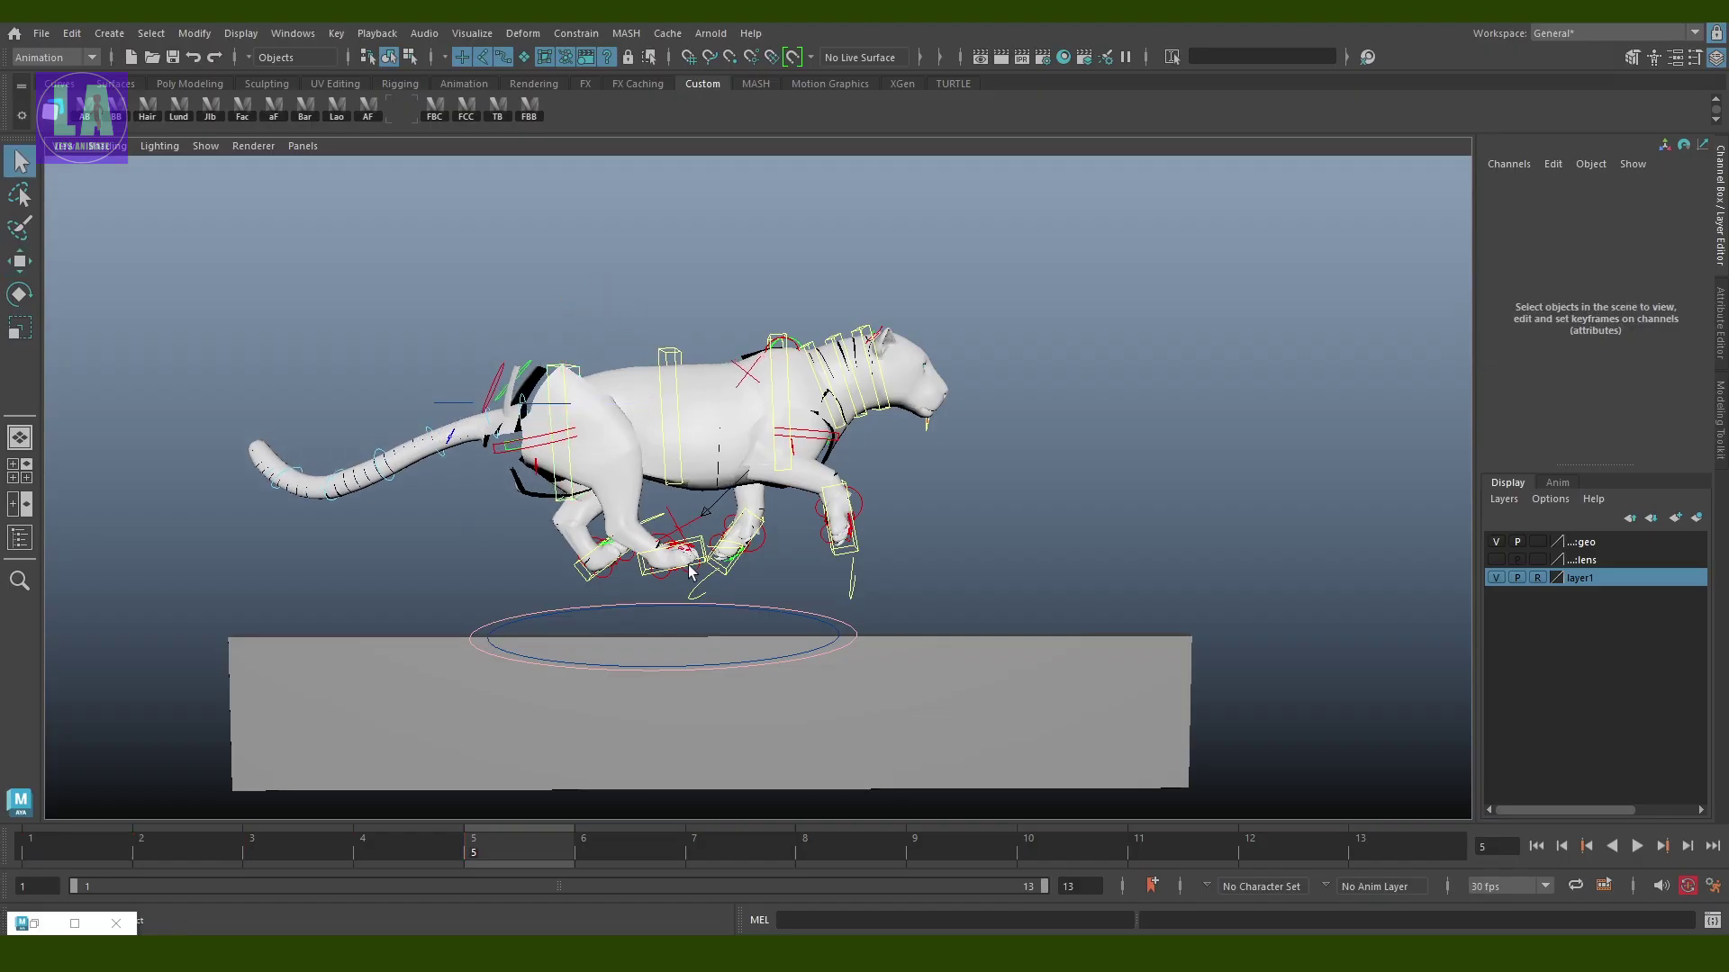
click(691, 571)
key(w)
drag(671, 553, 666, 599)
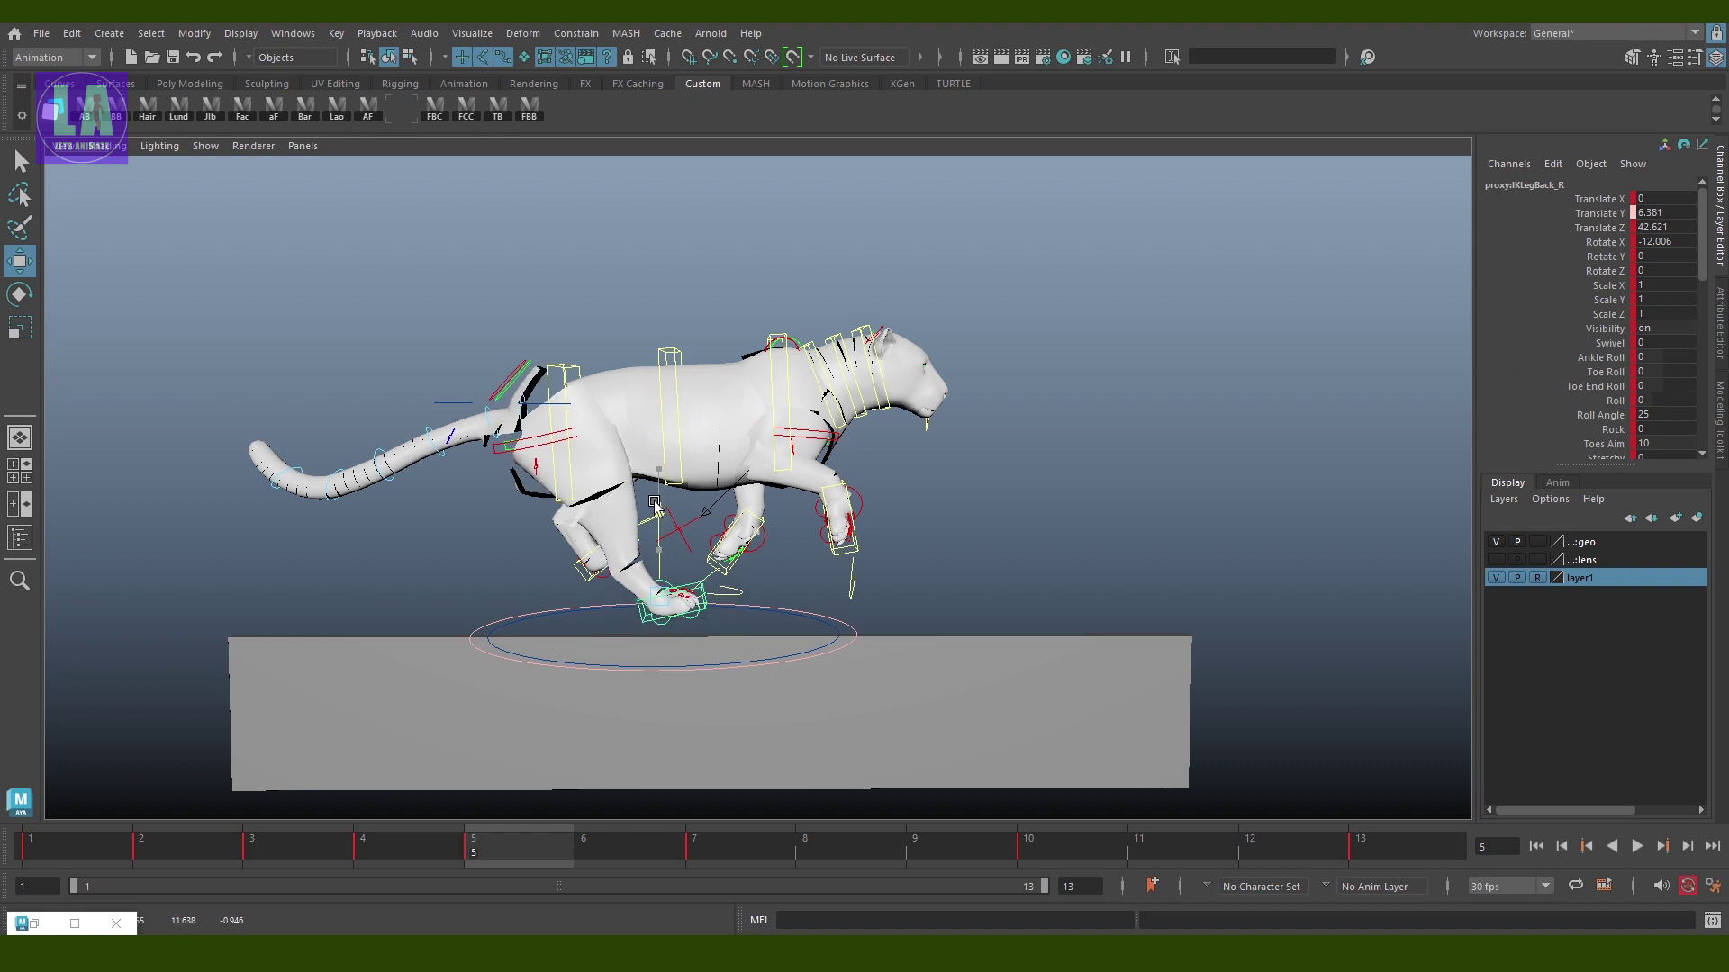
key(q)
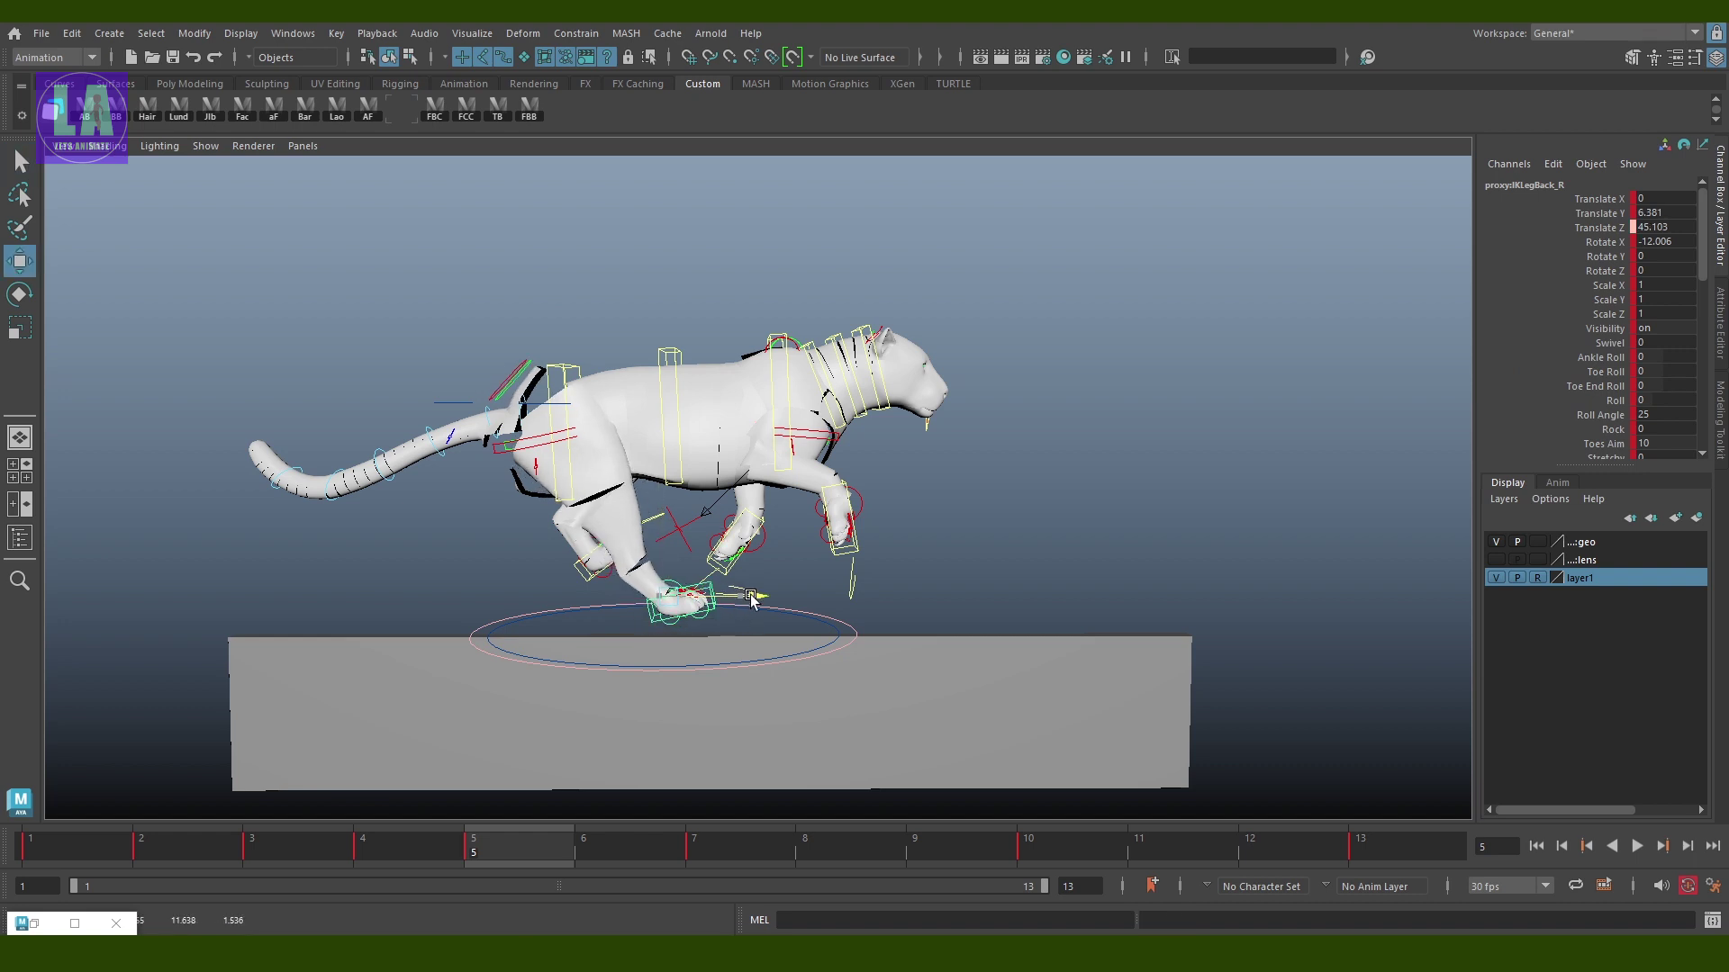
Try repositioning the left and right back feet, then undo those changes
click(581, 574)
key(w)
drag(585, 572, 912, 753)
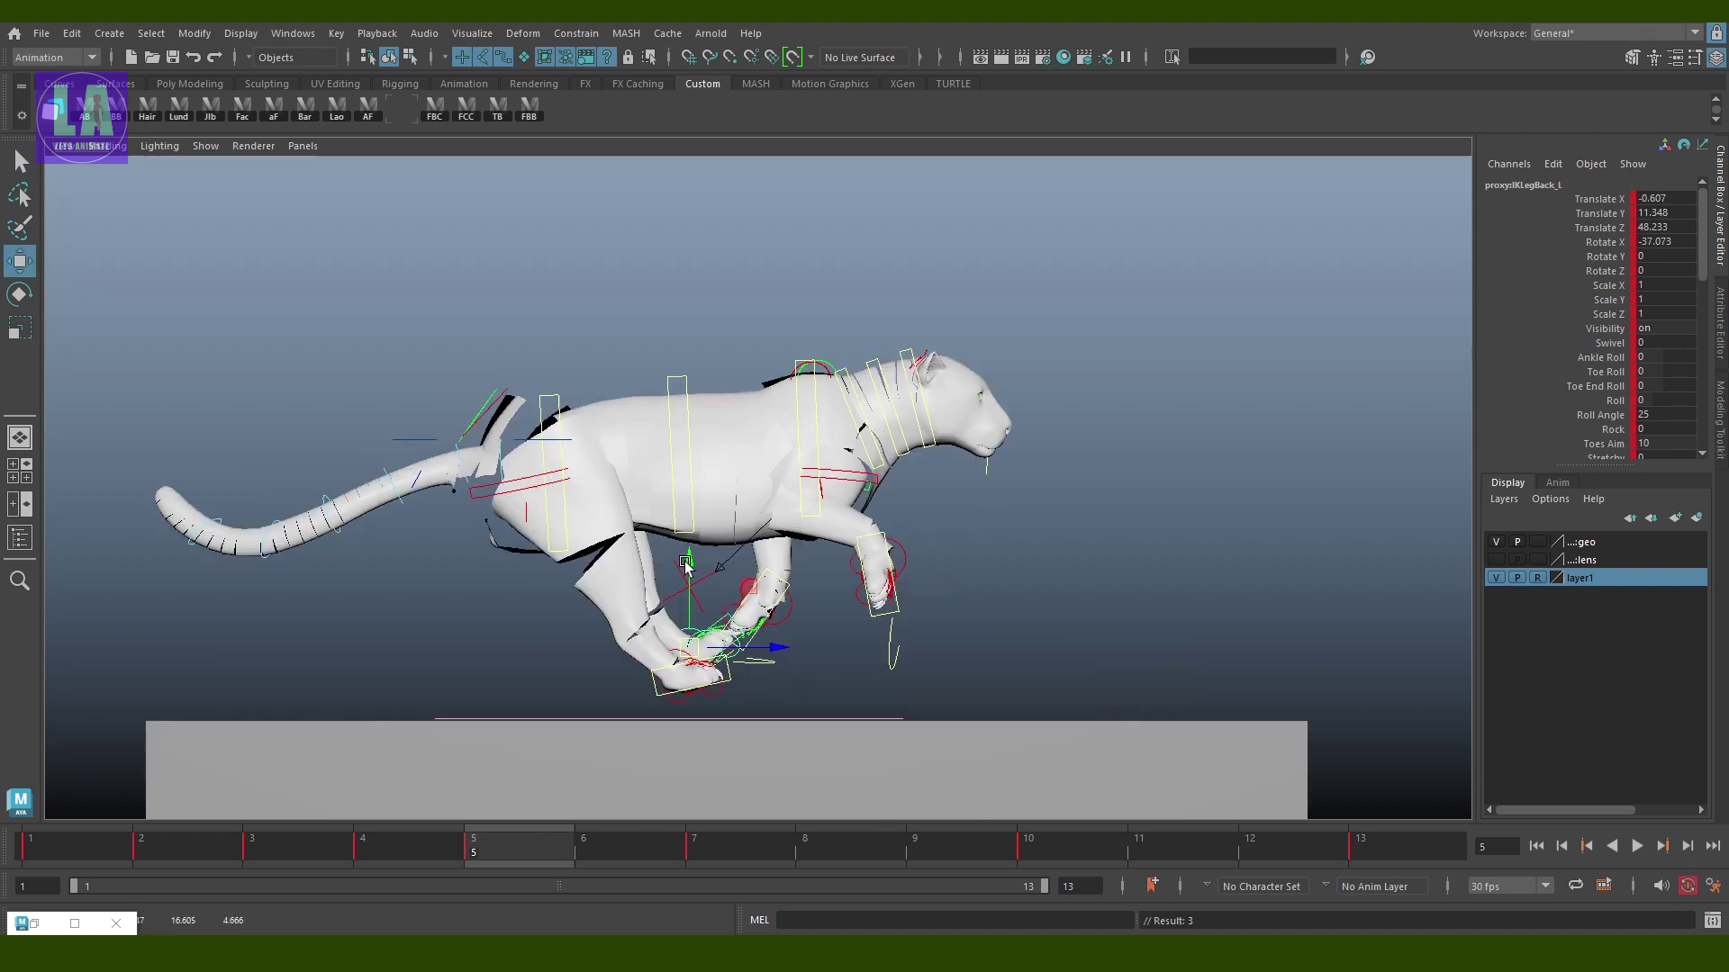
key(ctrl+z)
key(ctrl+z)
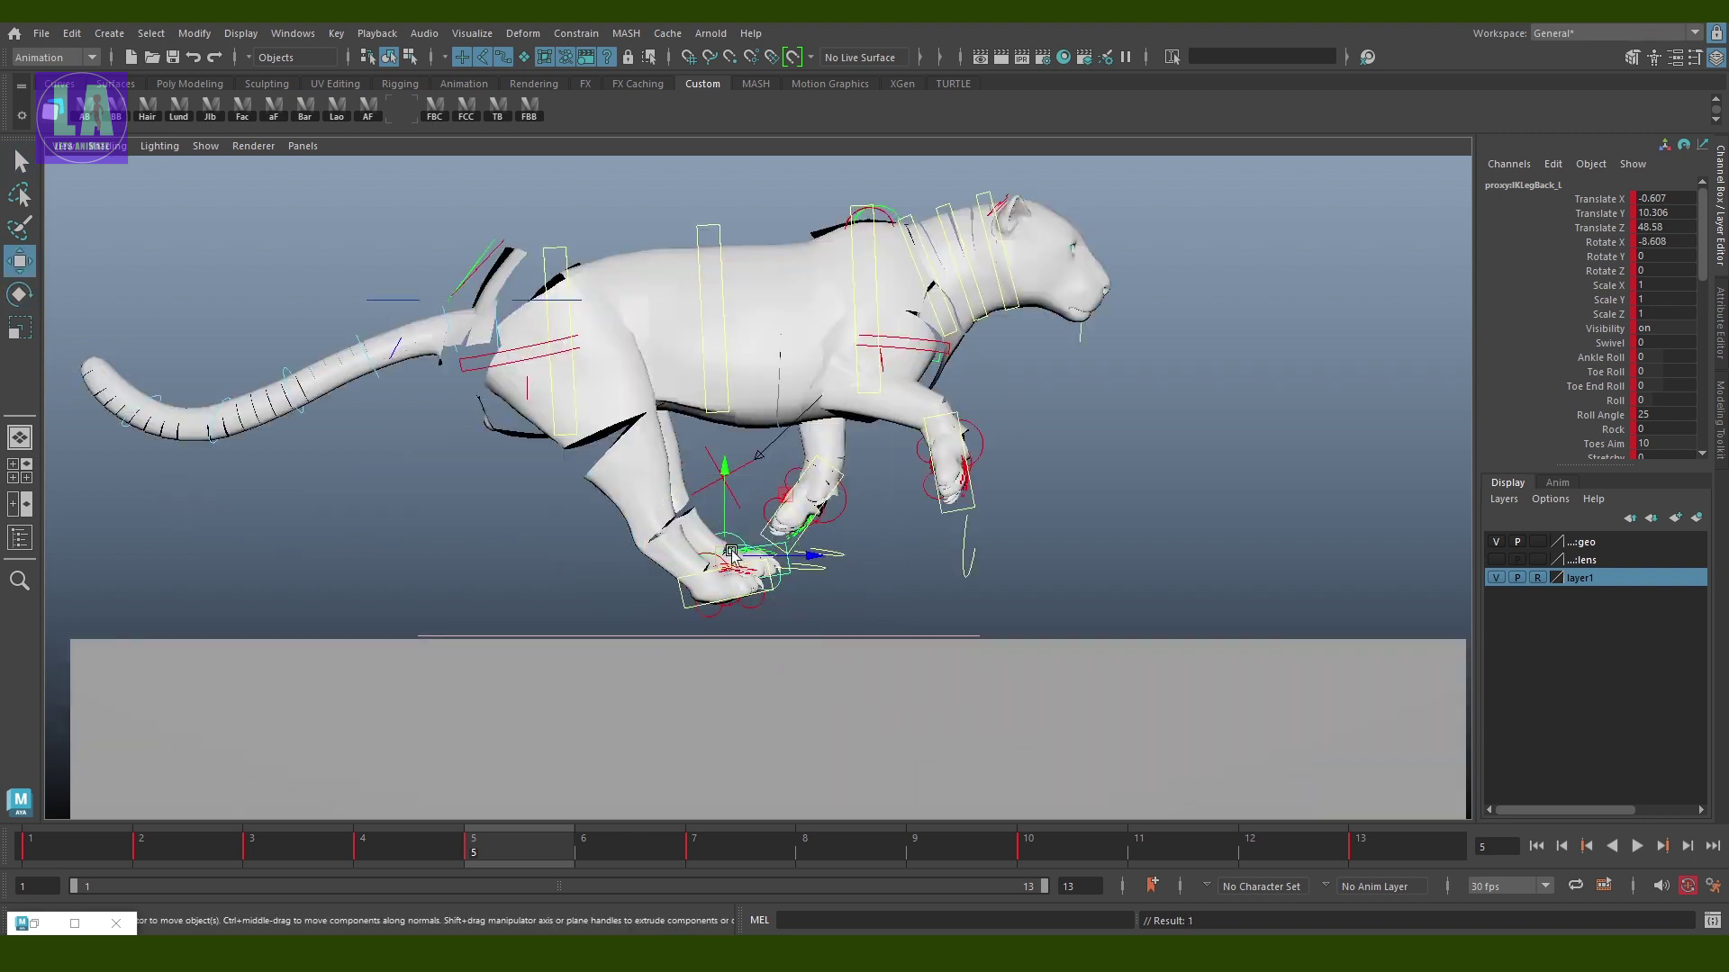
key(ctrl+z)
key(ctrl+z)
click(770, 597)
key(w)
drag(736, 578, 749, 543)
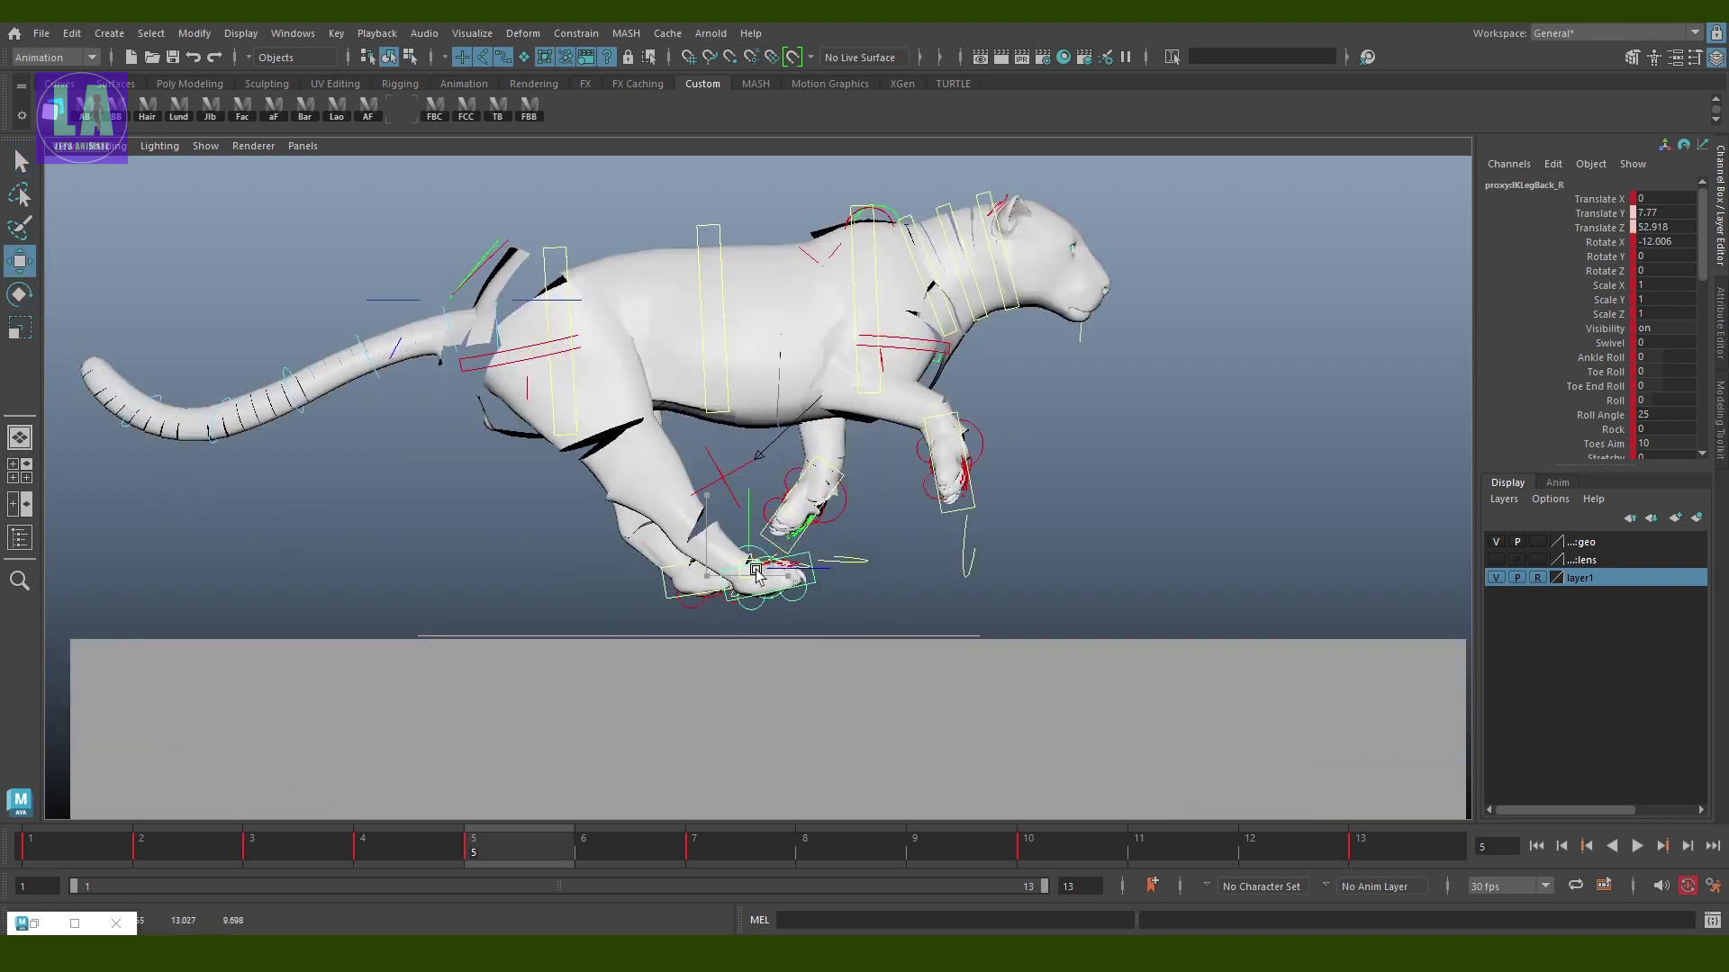
key(ctrl+z)
key(ctrl+z)
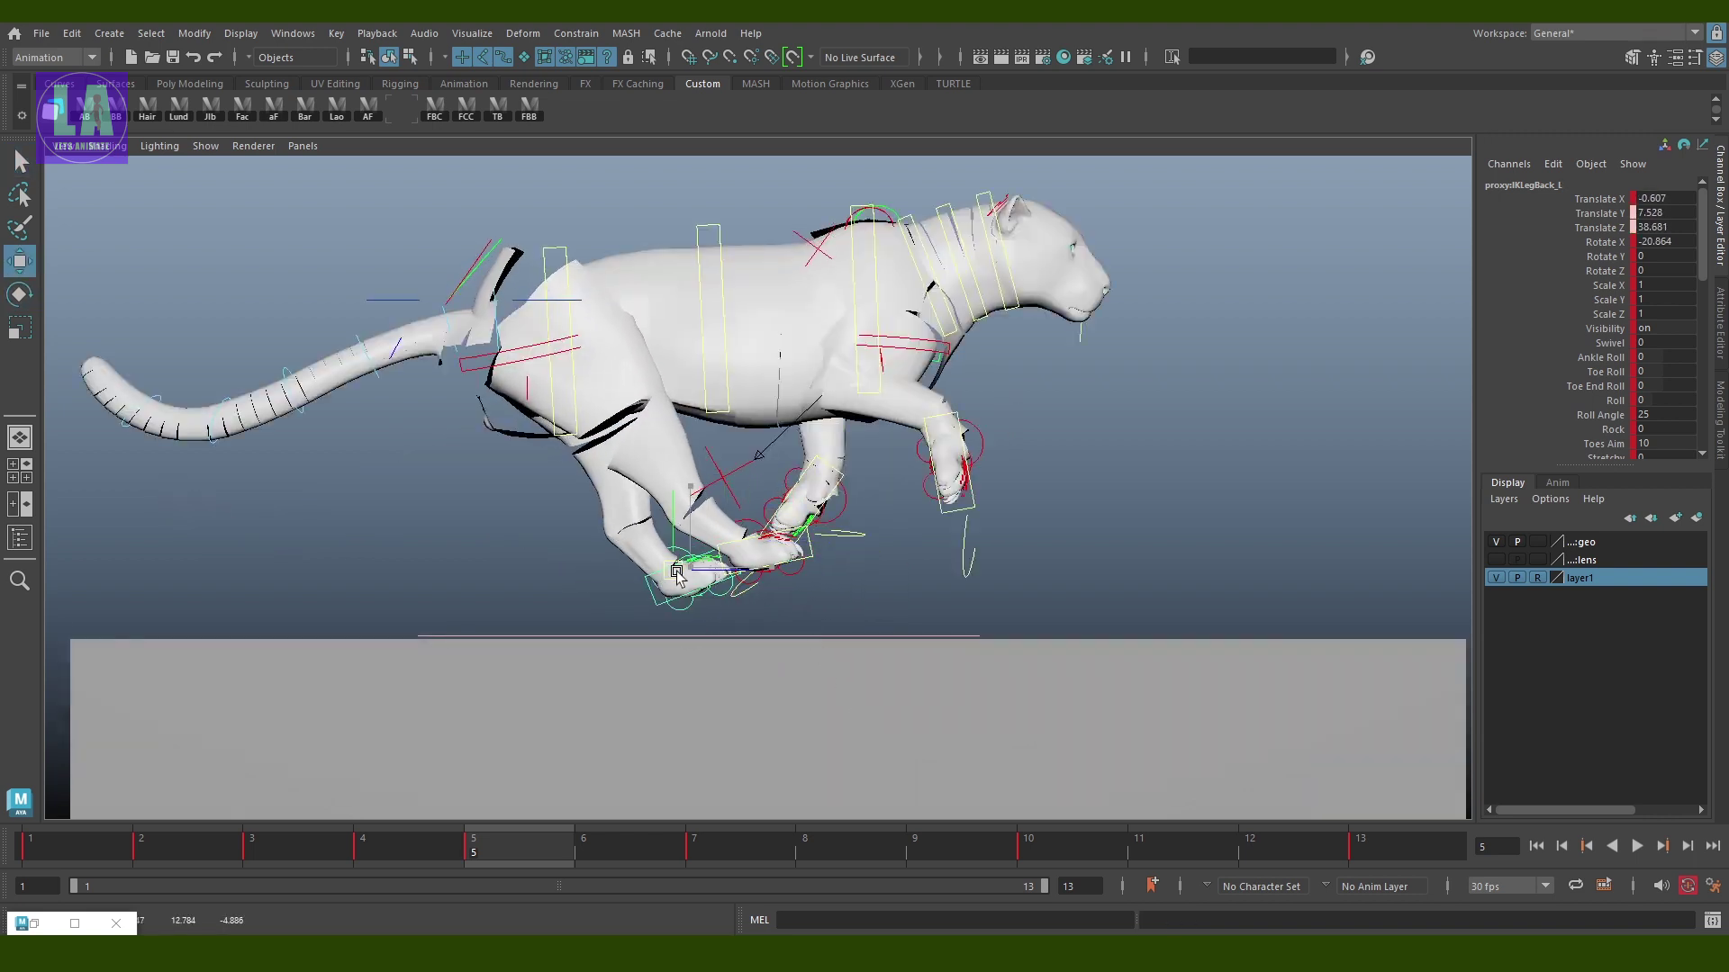
key(ctrl+z)
Move the left front foot down and back and push the right front foot forward
click(927, 587)
key(q)
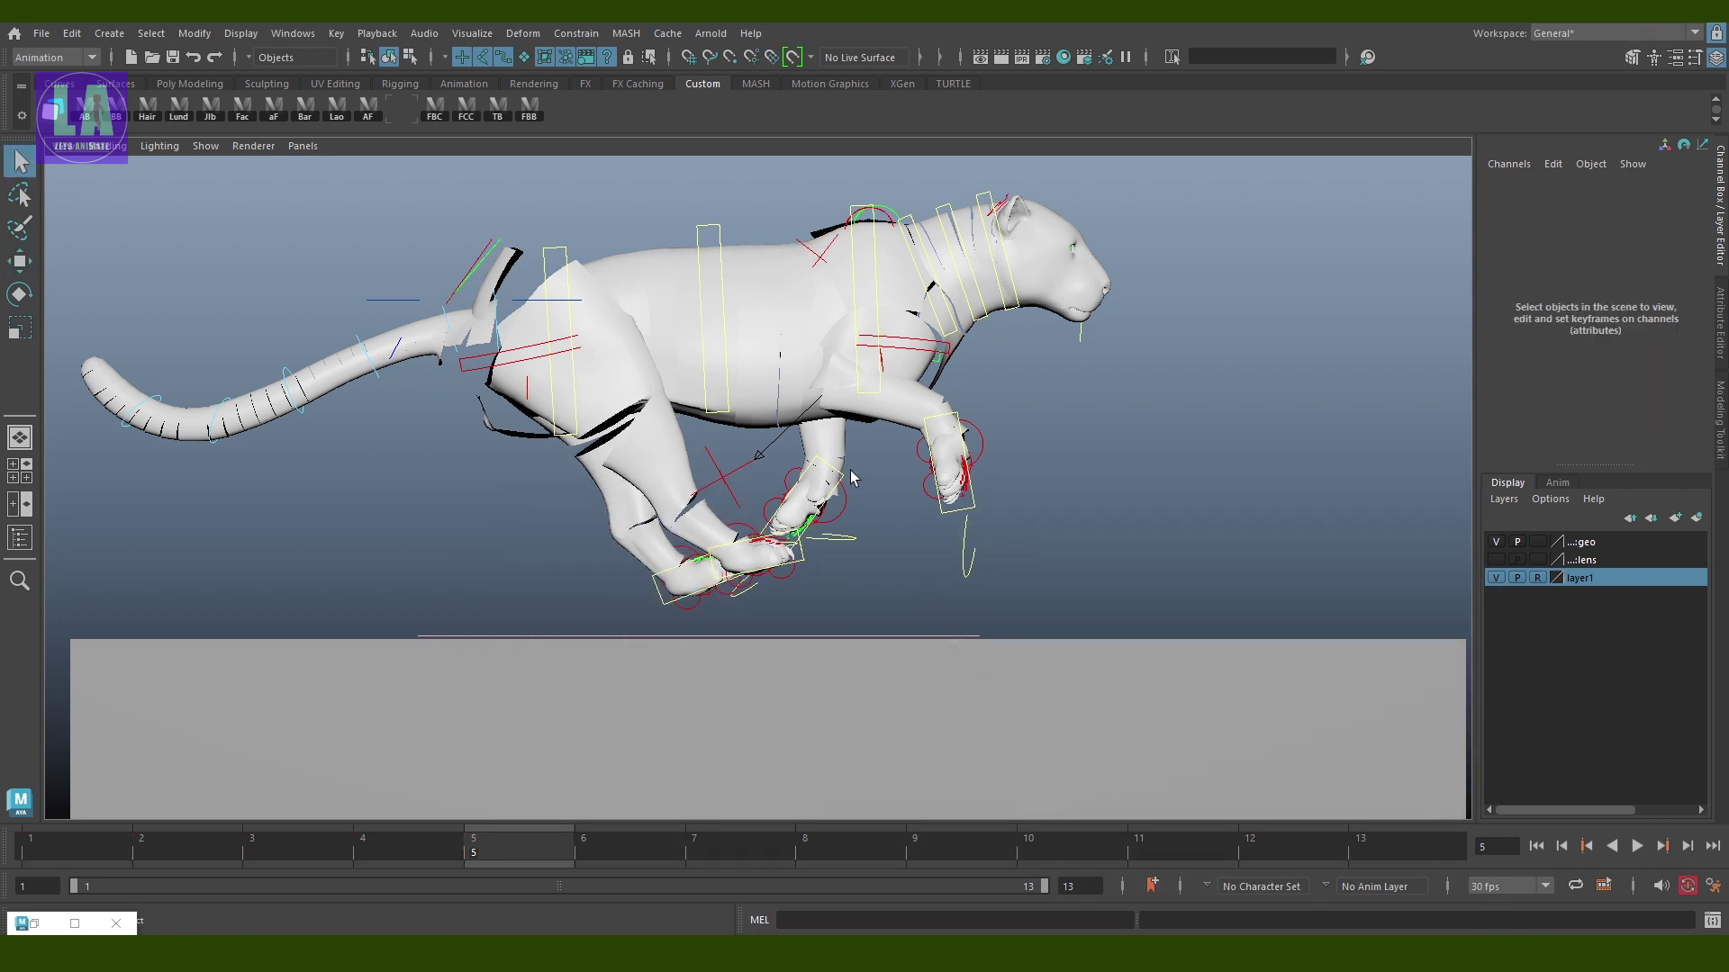
click(821, 496)
key(w)
mouse_move(821, 496)
mouse_down()
mouse_move(776, 522)
mouse_move(792, 491)
mouse_up()
key(e)
key(q)
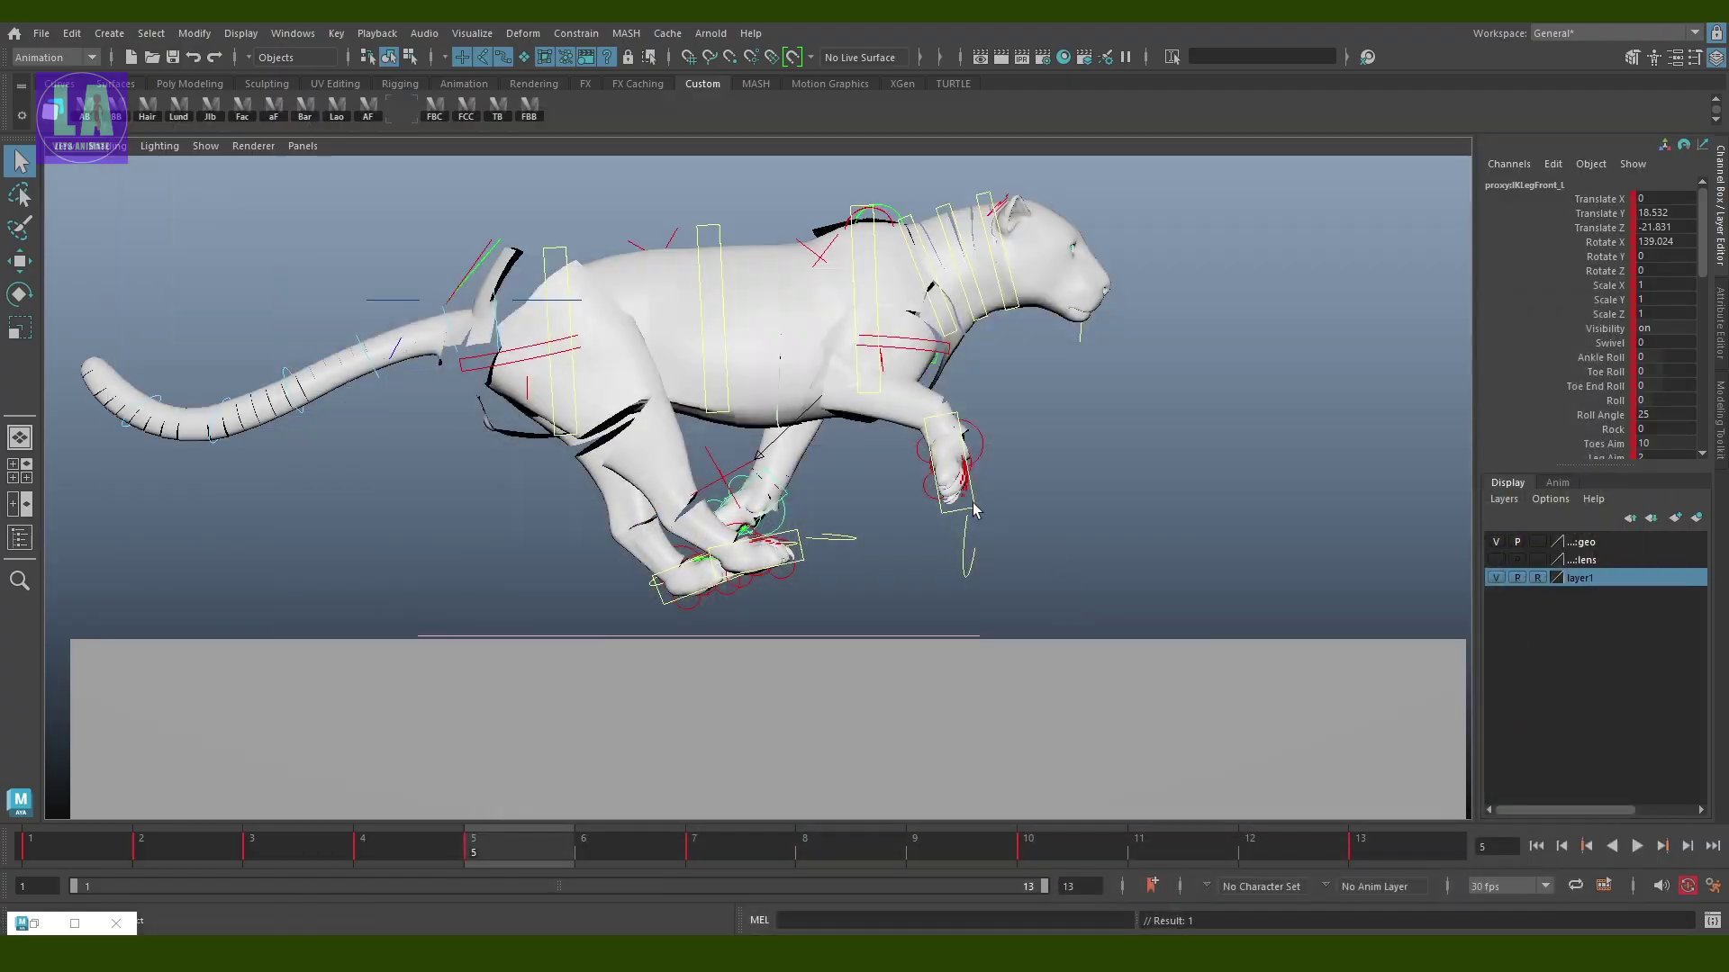
click(961, 476)
key(w)
mouse_move(960, 476)
mouse_down()
mouse_move(986, 458)
mouse_move(1010, 470)
mouse_up()
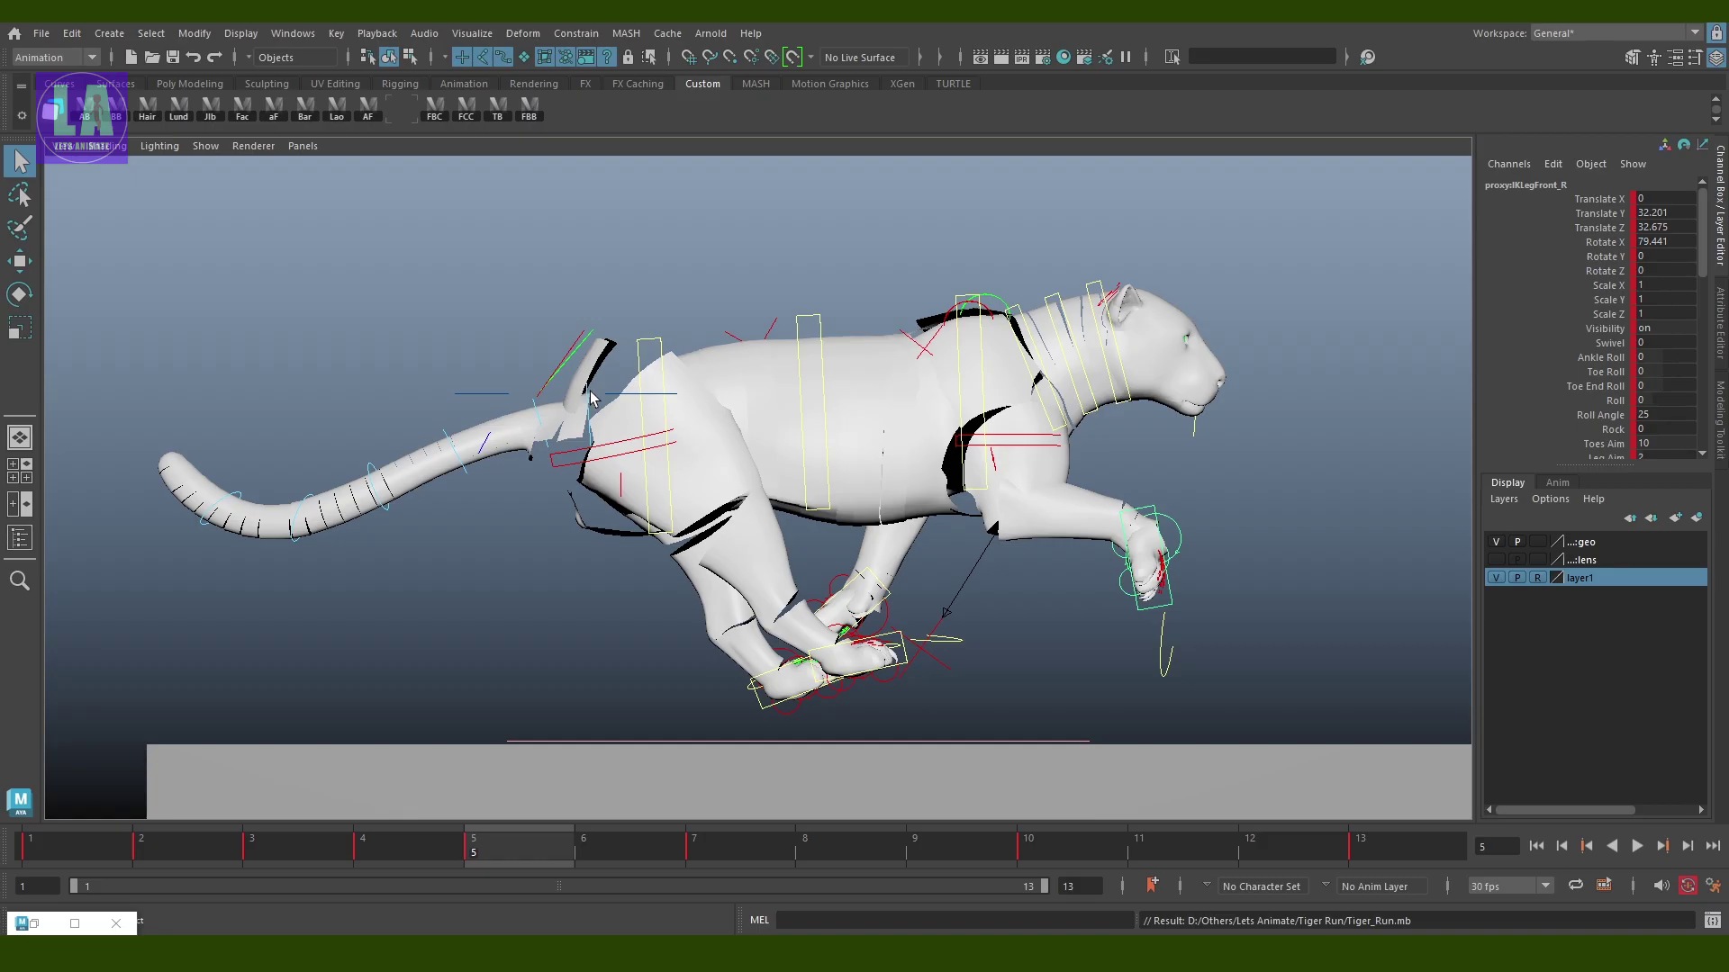
Bend the tail base and middle, select all rig controls, then pick the neck and jaw controls
click(669, 403)
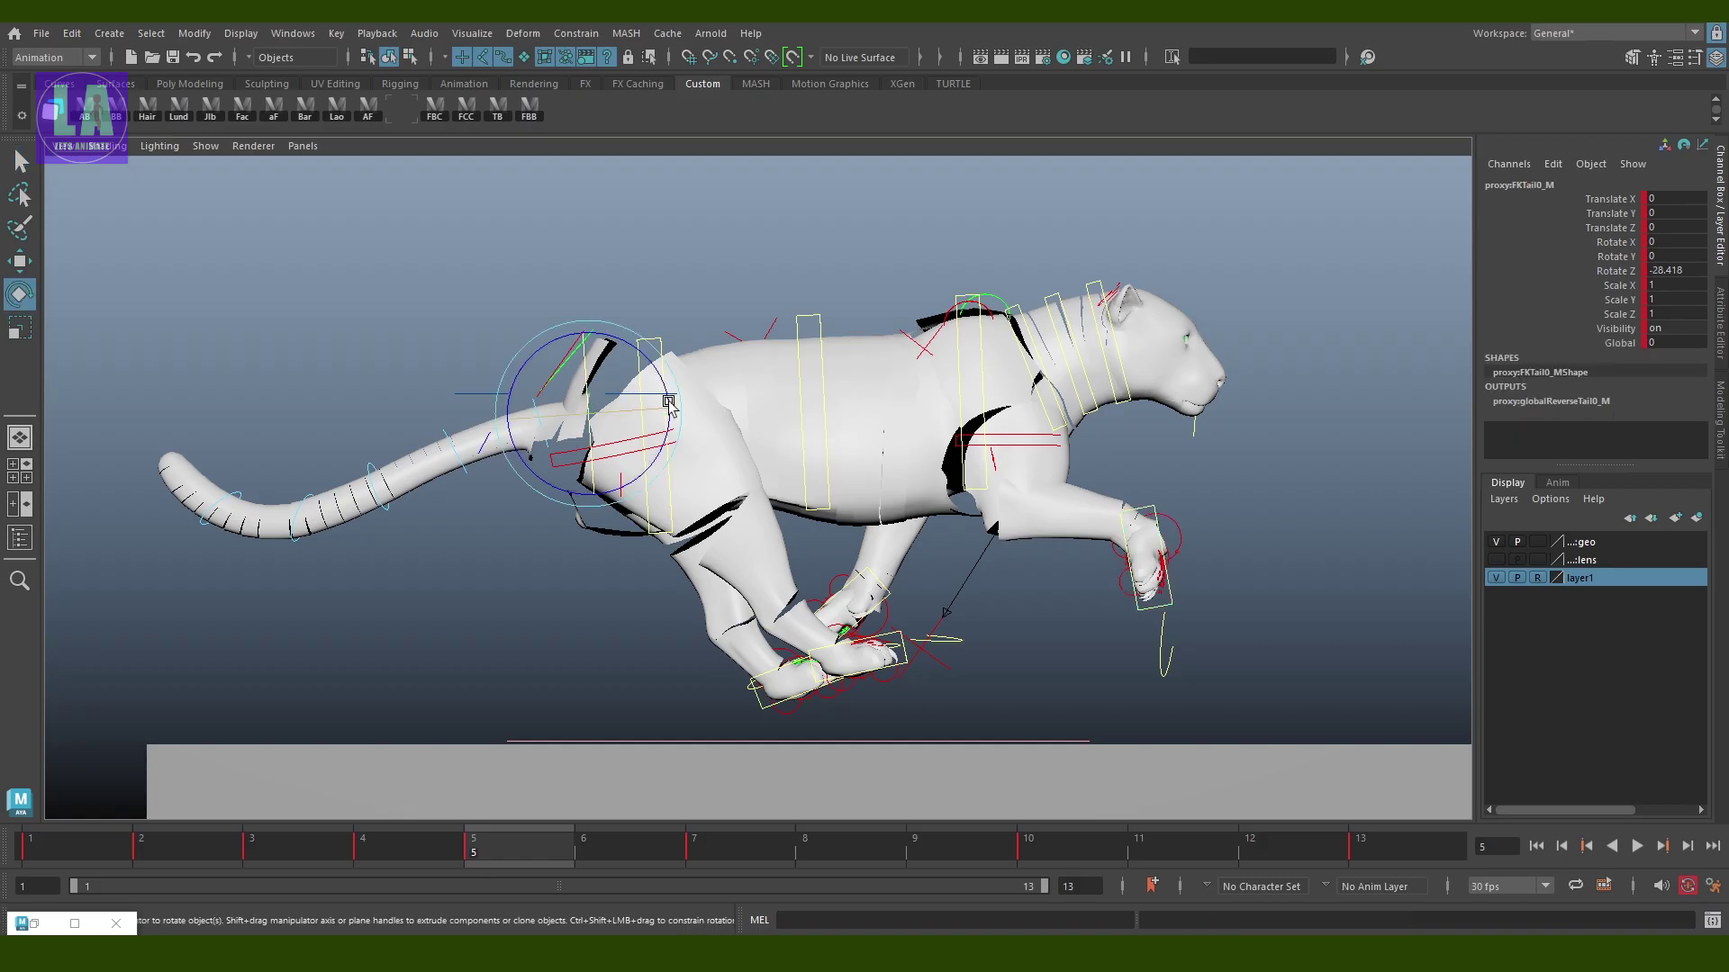
drag(669, 402, 676, 403)
click(459, 400)
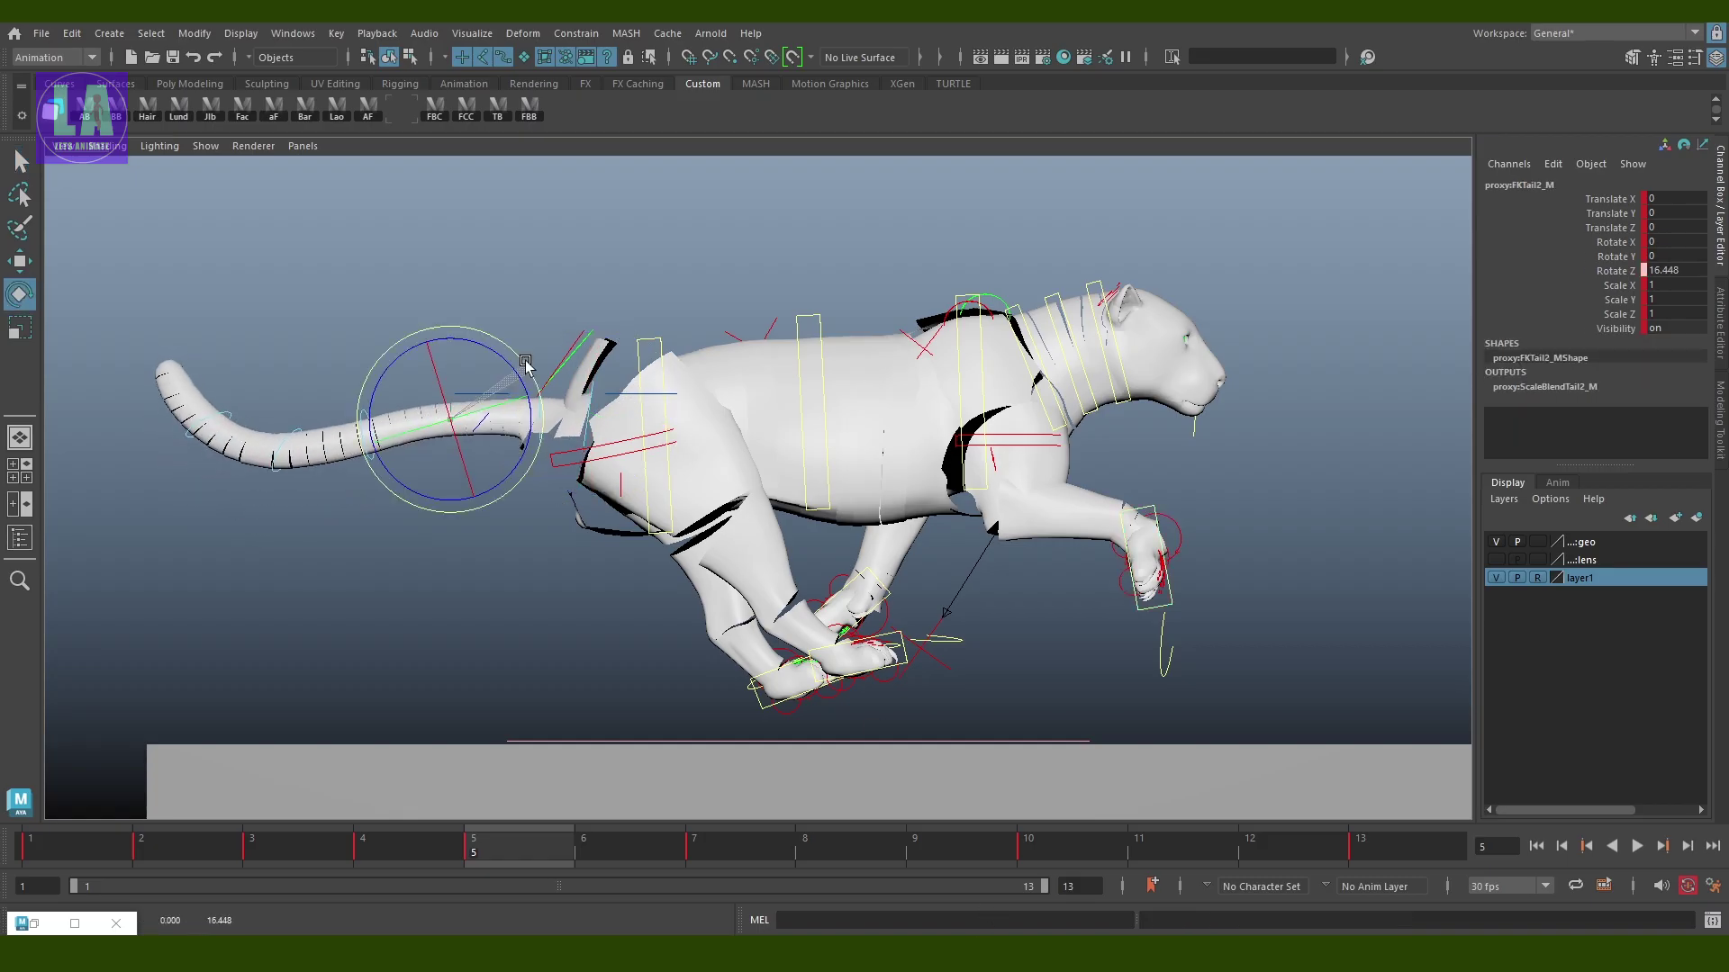
drag(463, 401, 496, 397)
key(q)
key(ctrl+shift+a)
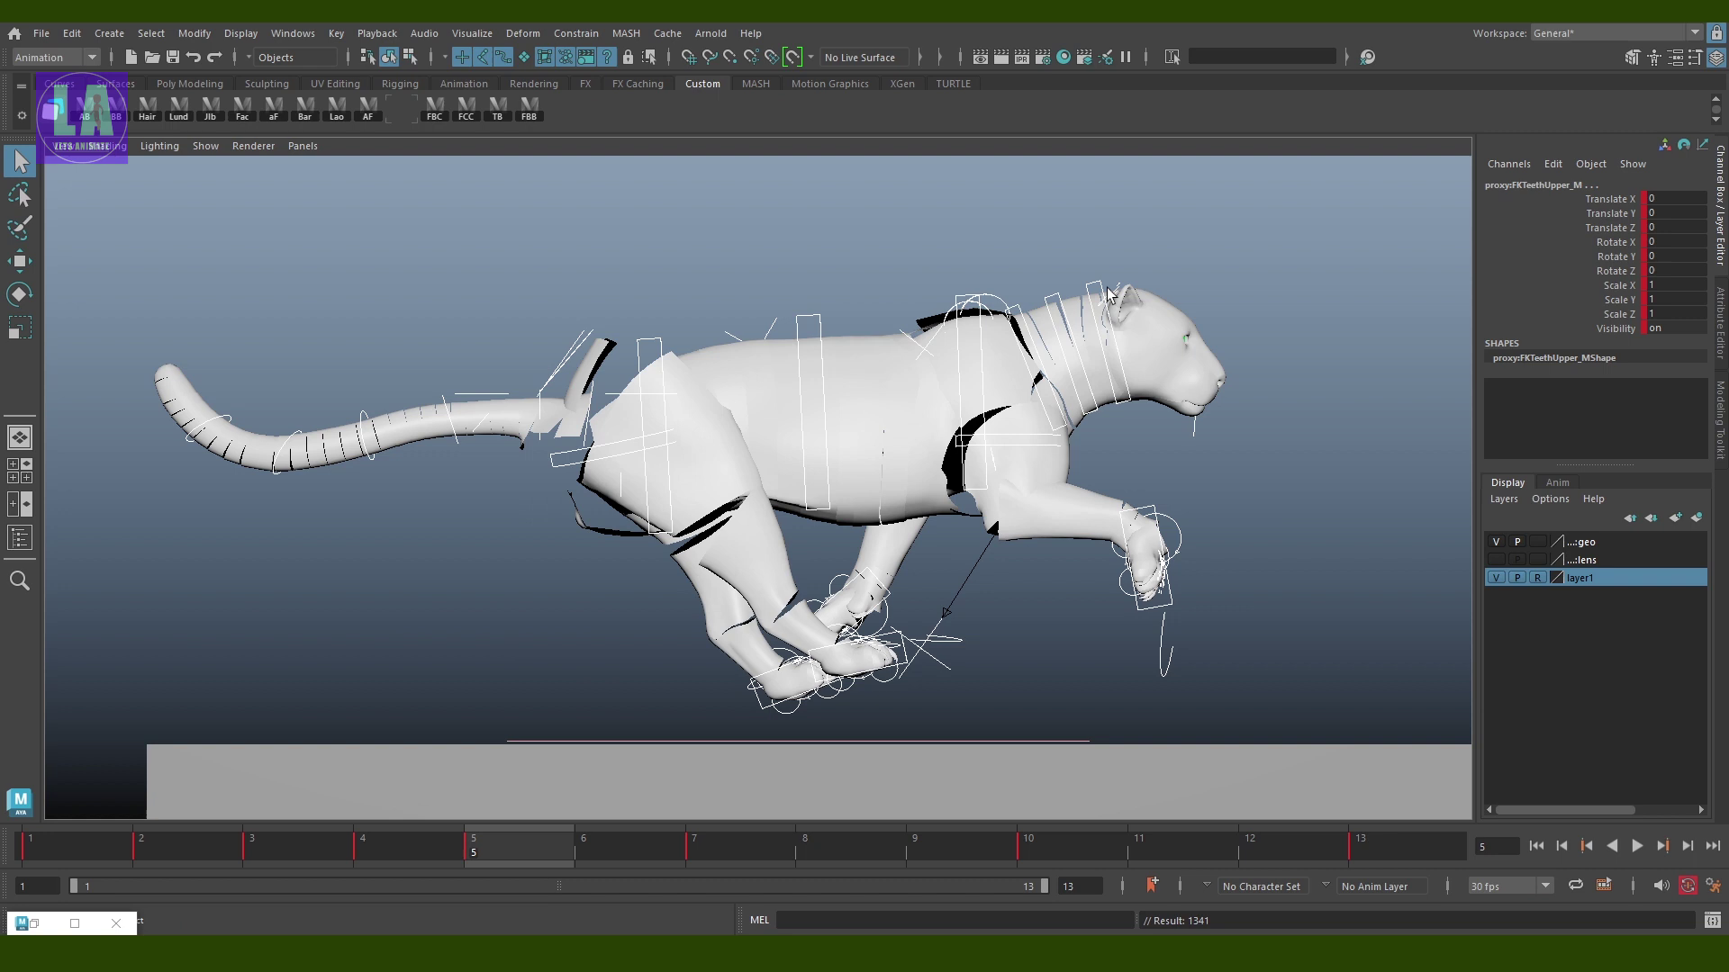
click(1107, 294)
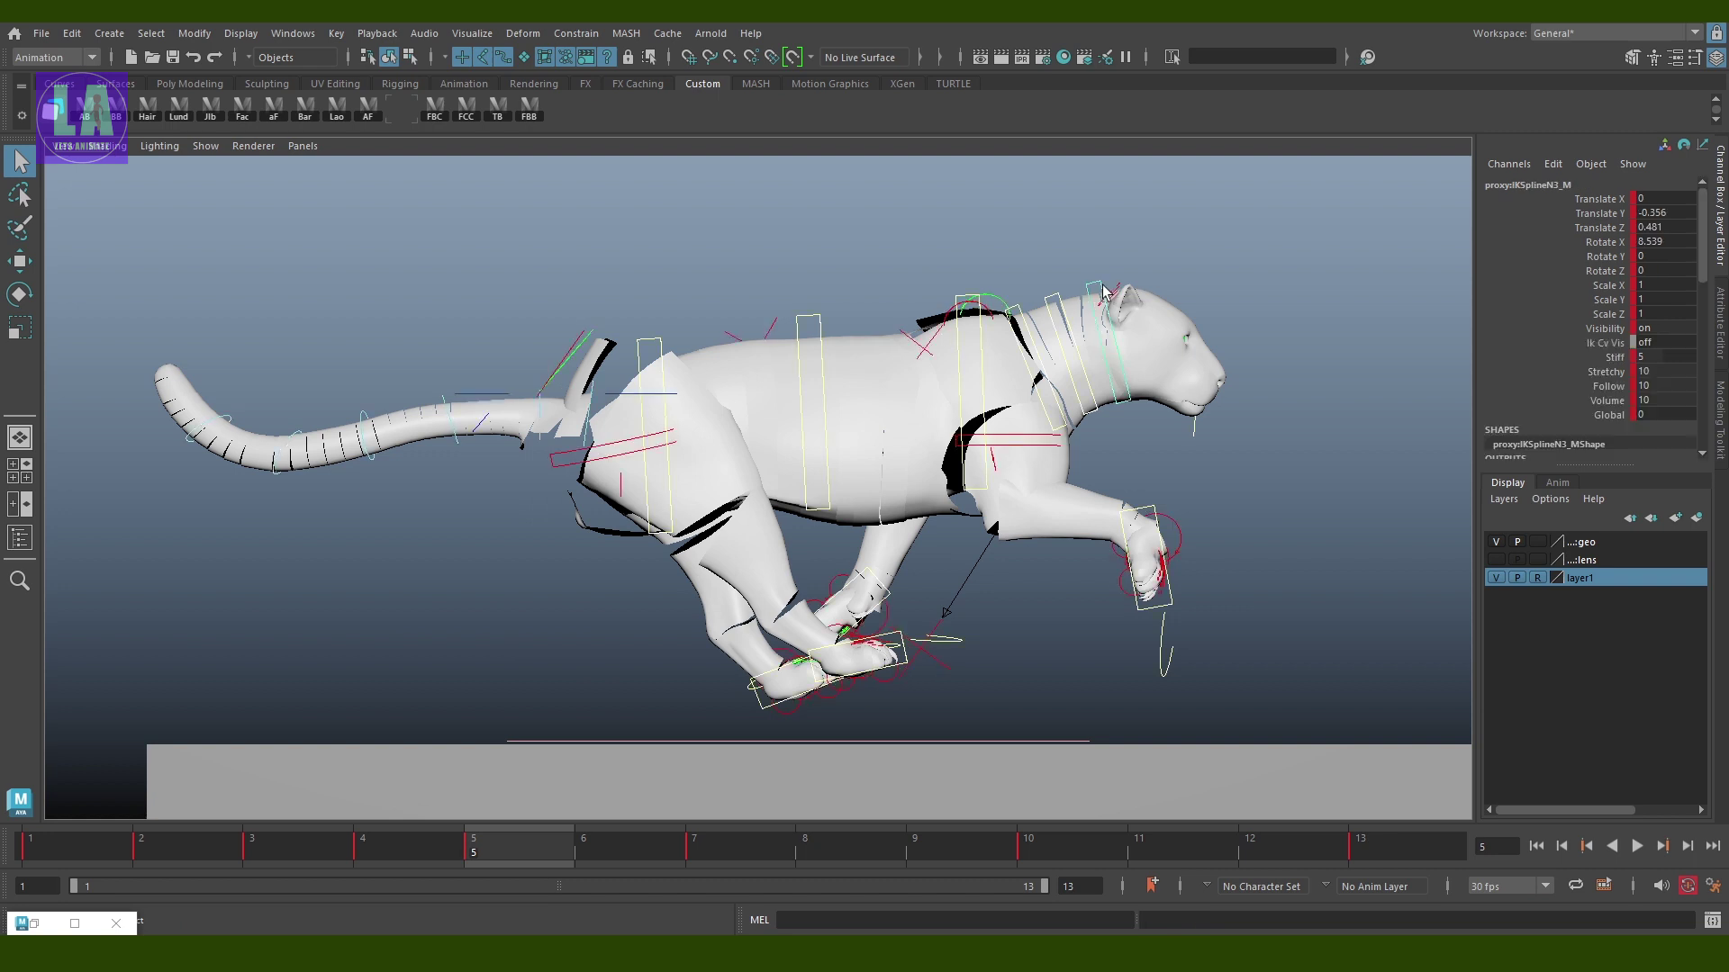
key(w)
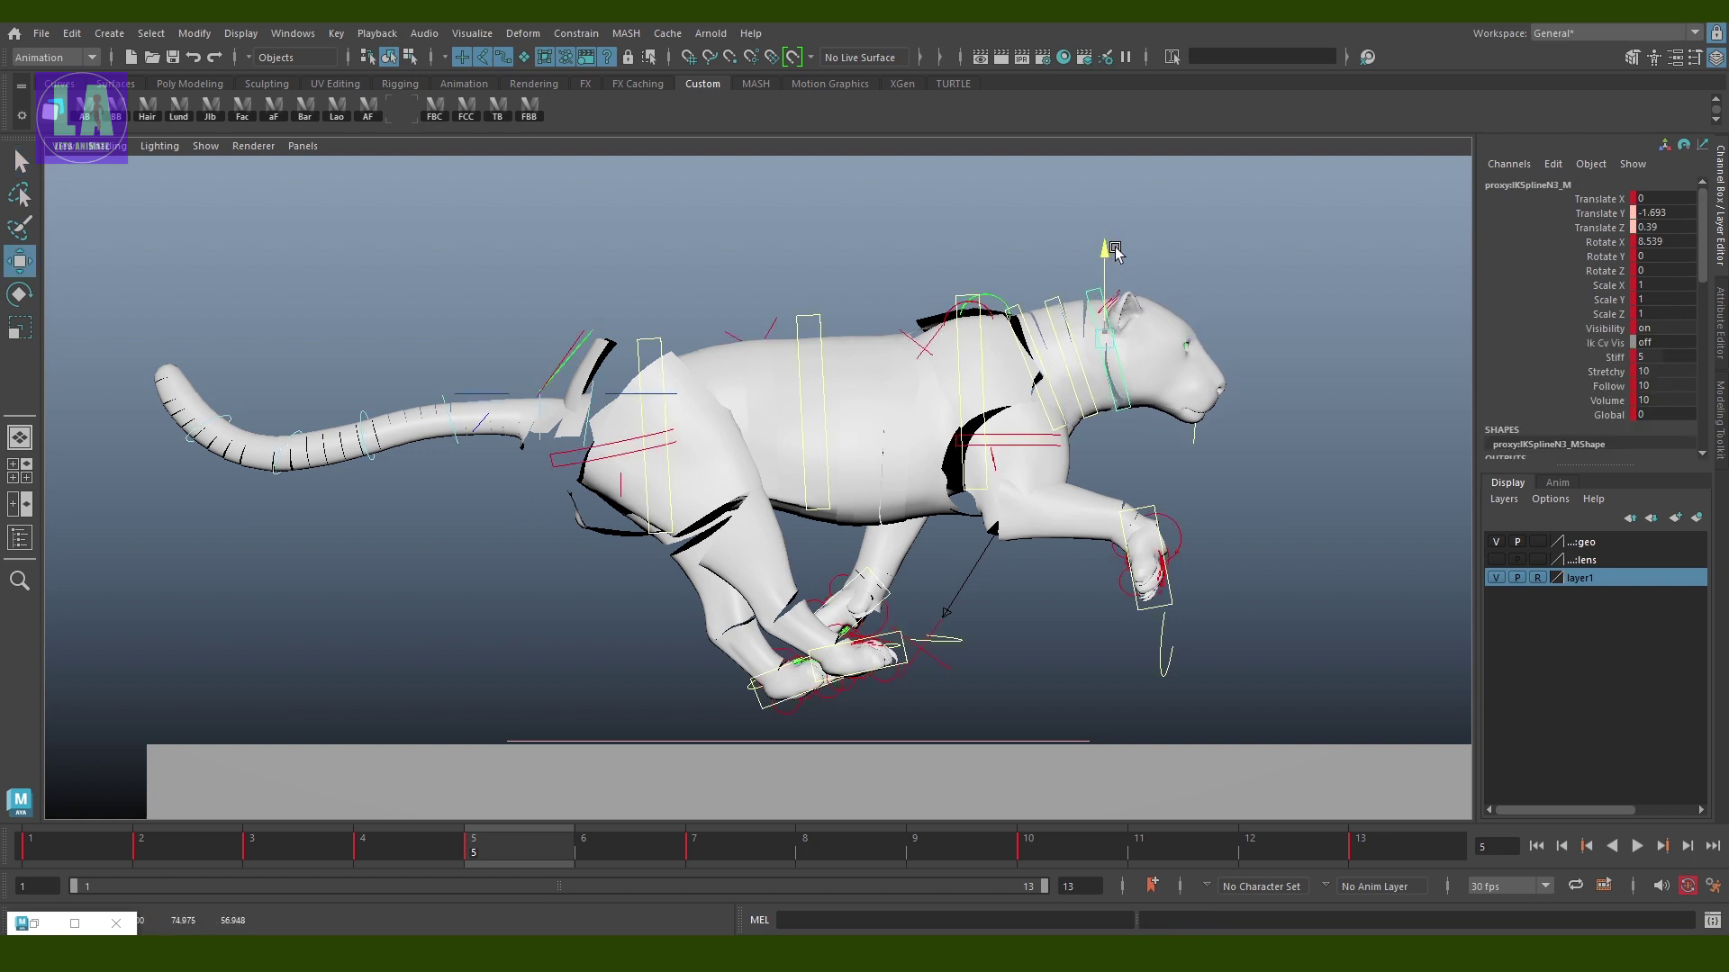
click(1190, 403)
At frame 6, set the right back foot's Rotate X and Translate Y to 0
click(616, 858)
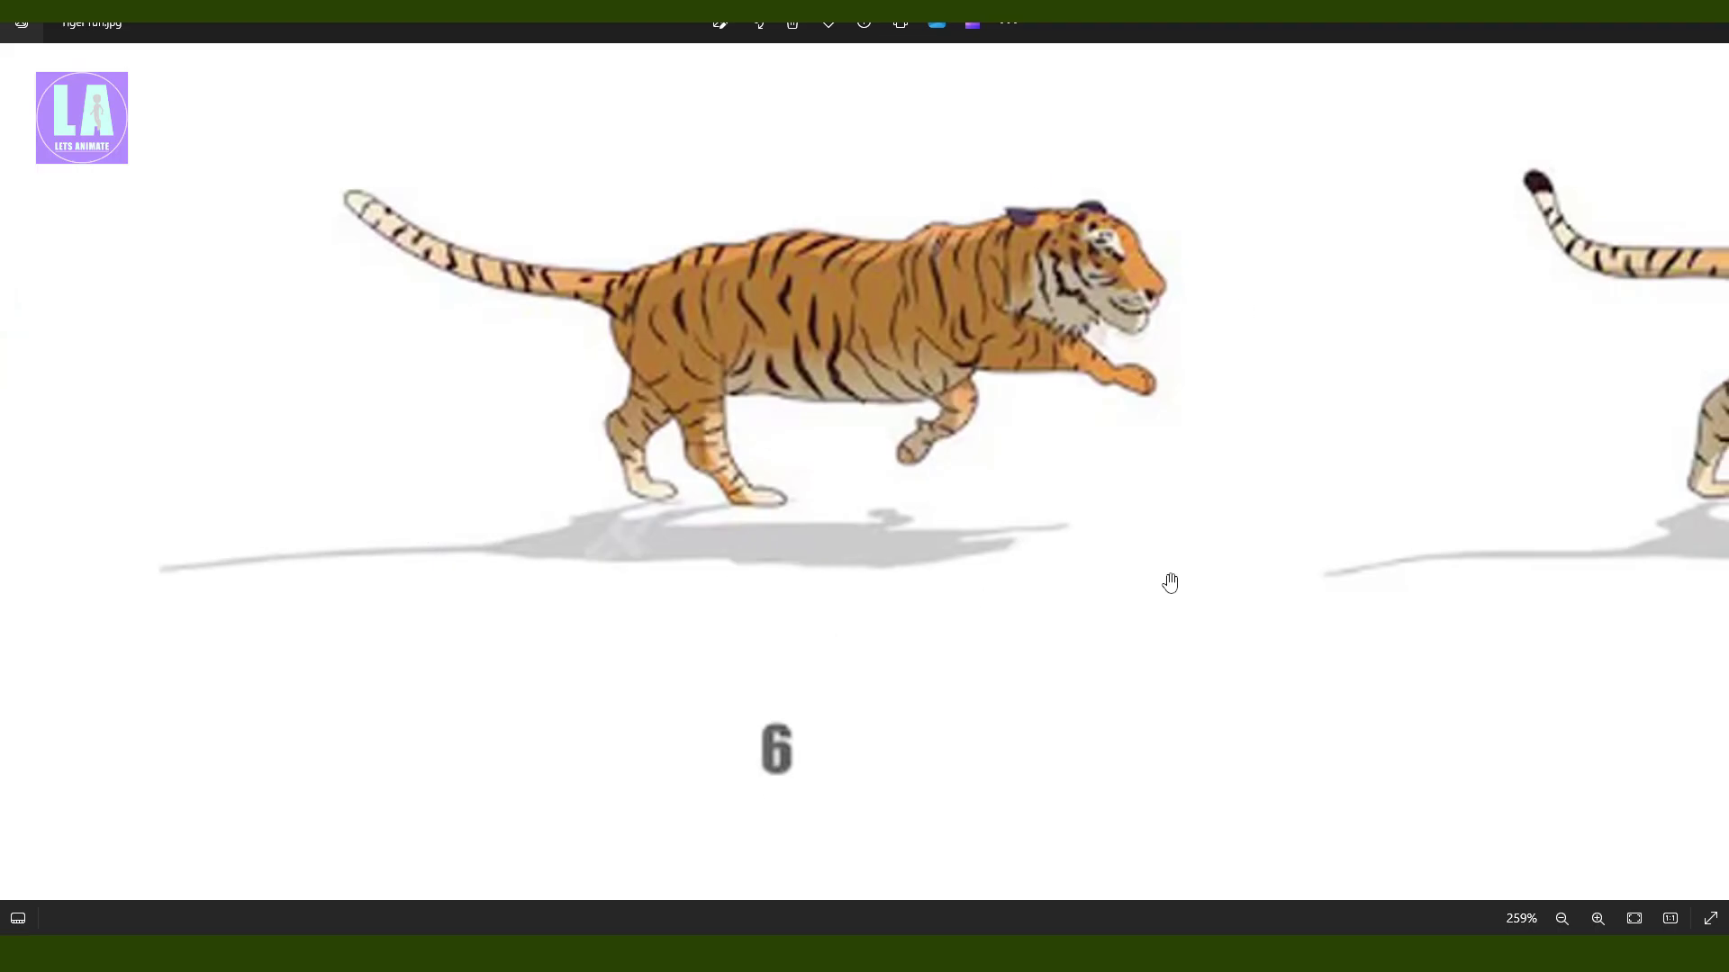
mouse_move(1169, 583)
mouse_down()
mouse_move(941, 540)
mouse_move(688, 598)
mouse_up()
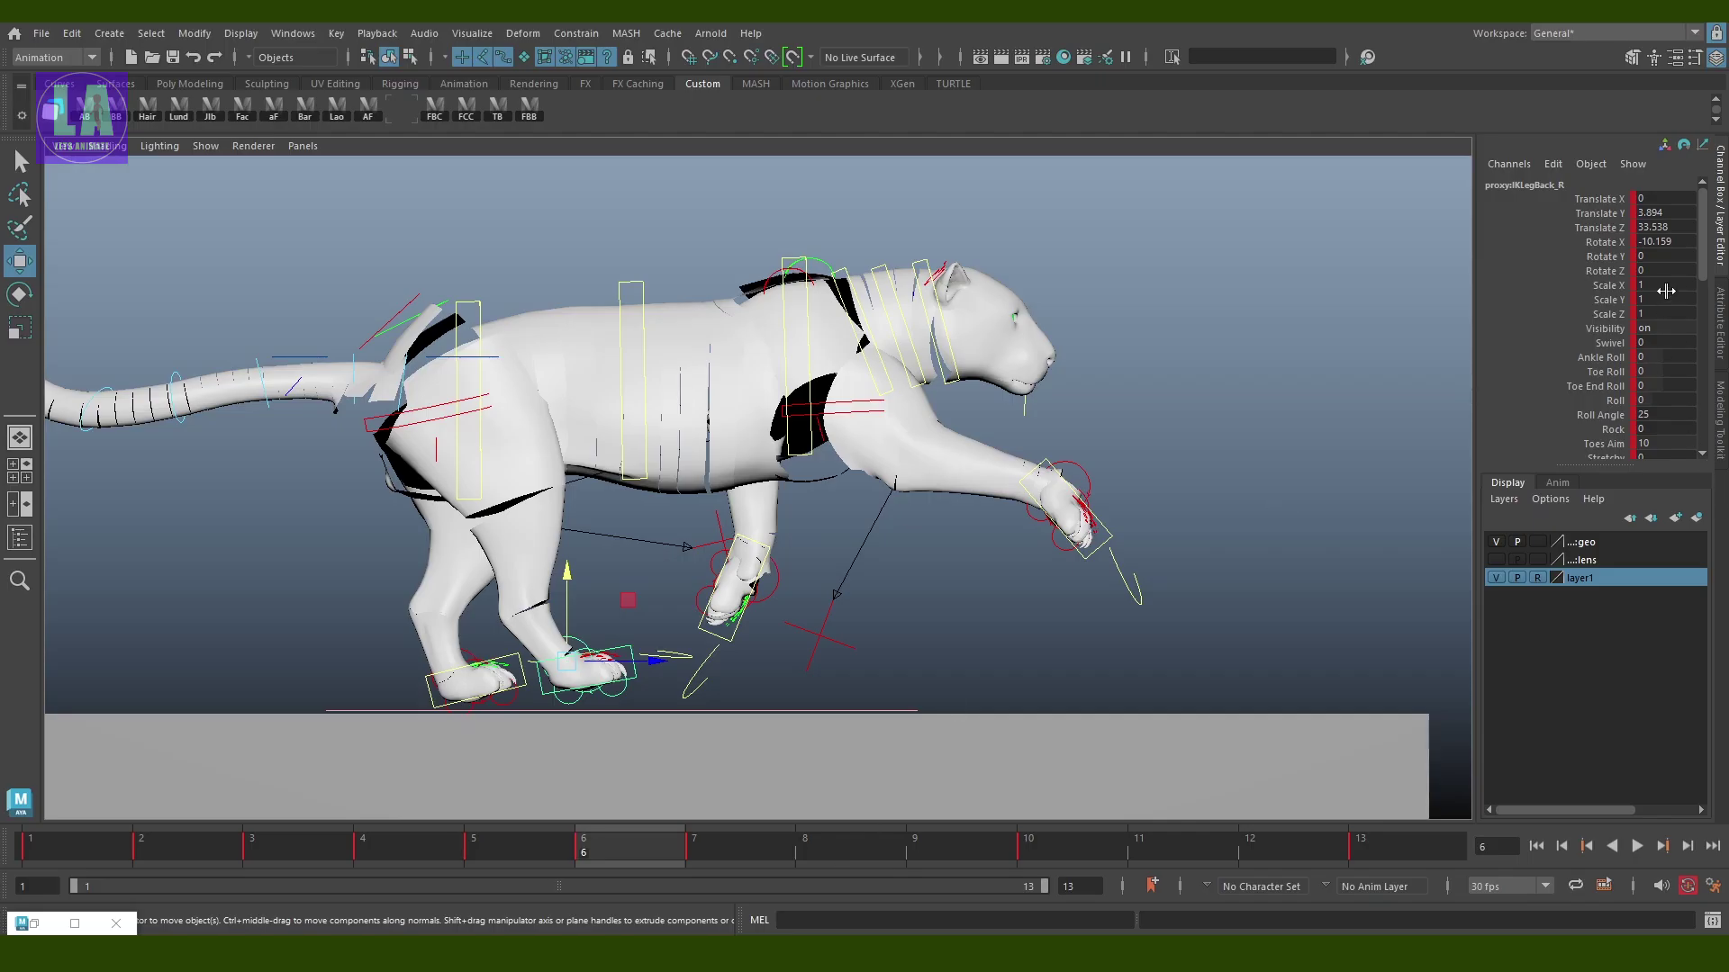
double_click(1678, 243)
text(0)
key(Return)
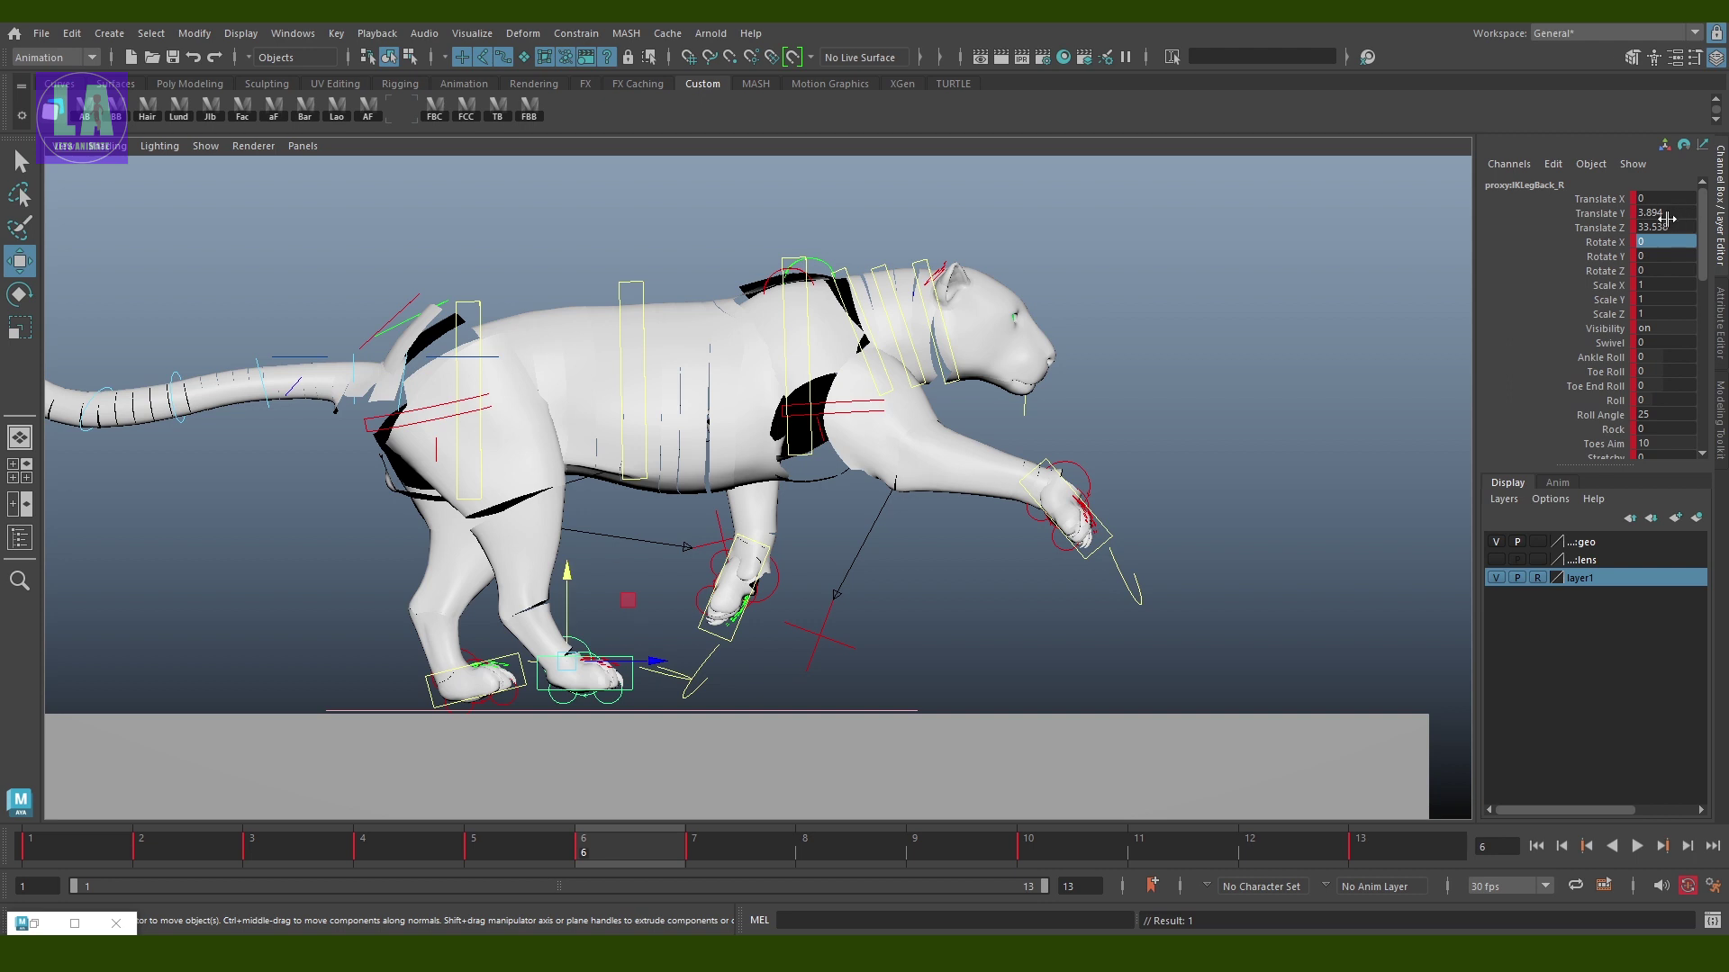
double_click(1671, 213)
text(0)
key(Return)
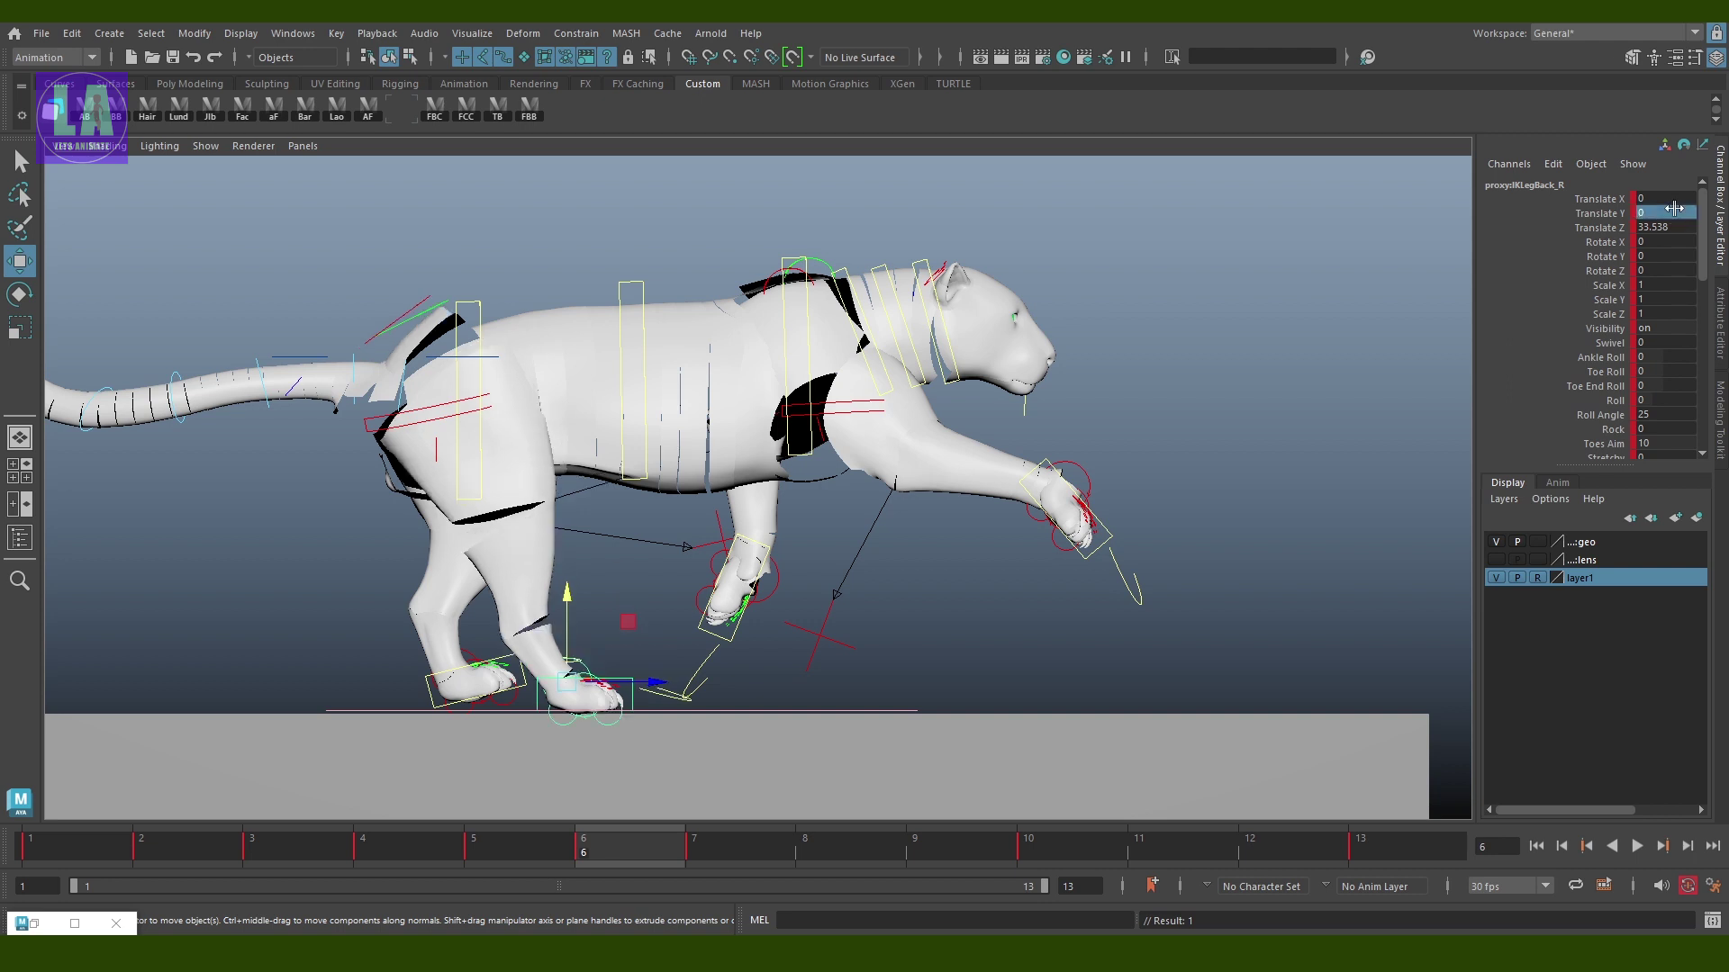
Nudge the right back foot forward and set the left back foot's Rotate X and Translate Y to 0
drag(646, 688, 656, 688)
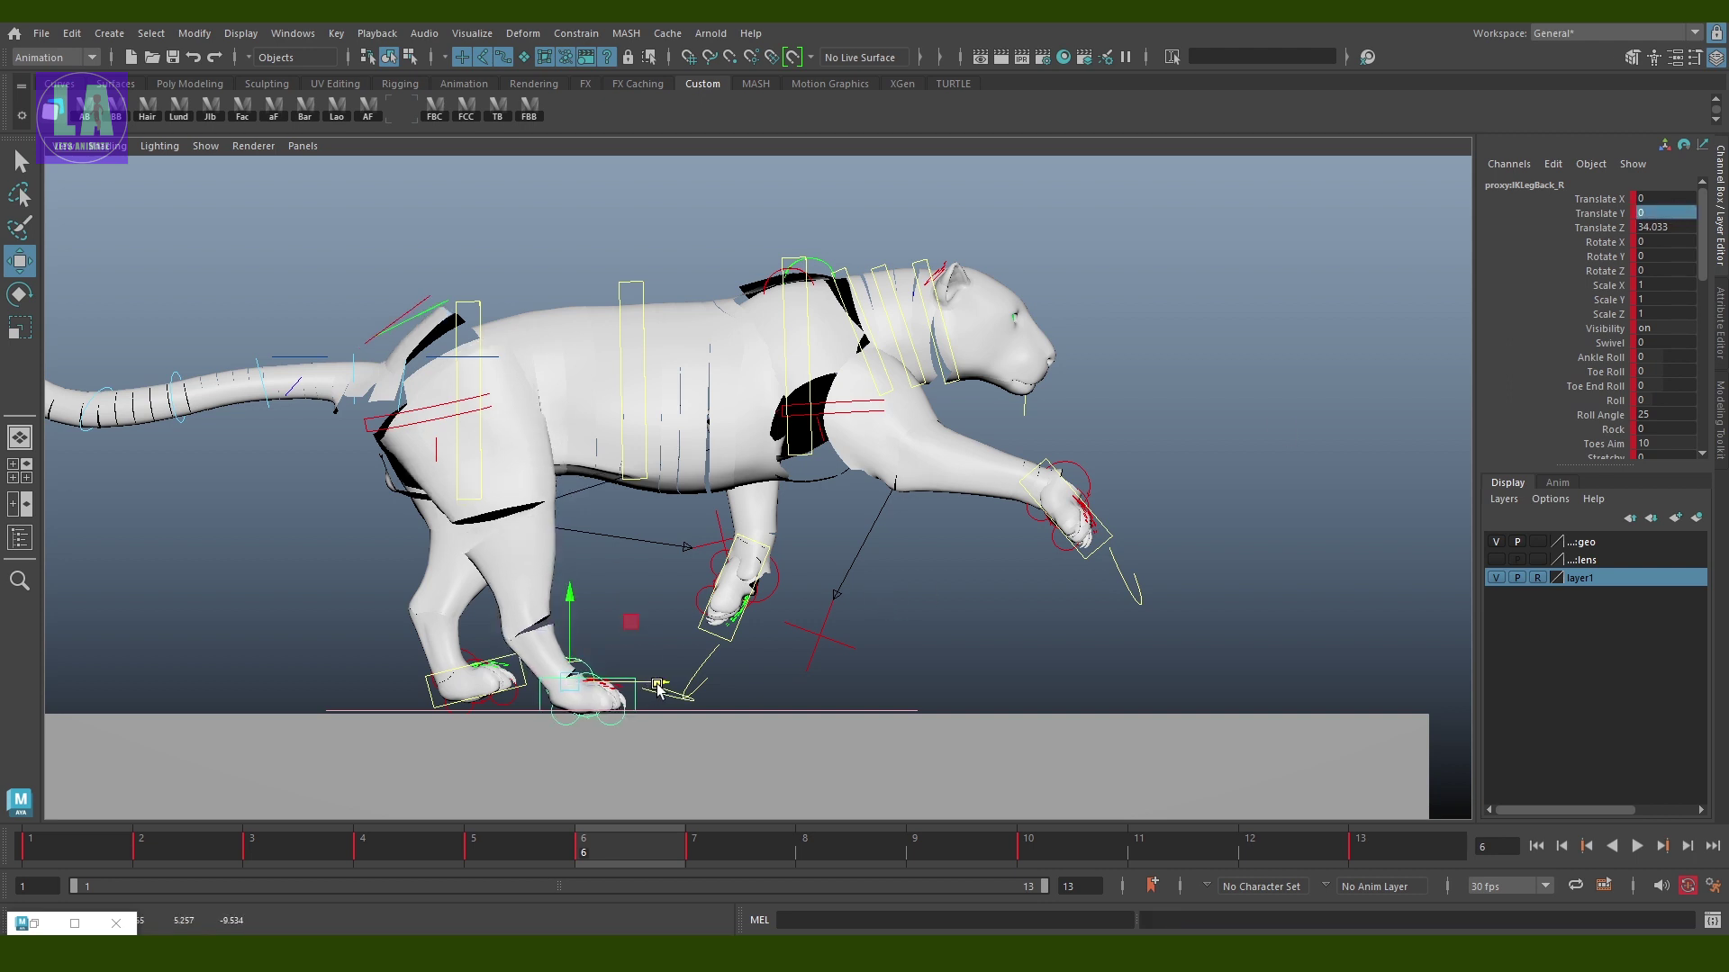
click(509, 673)
double_click(1671, 240)
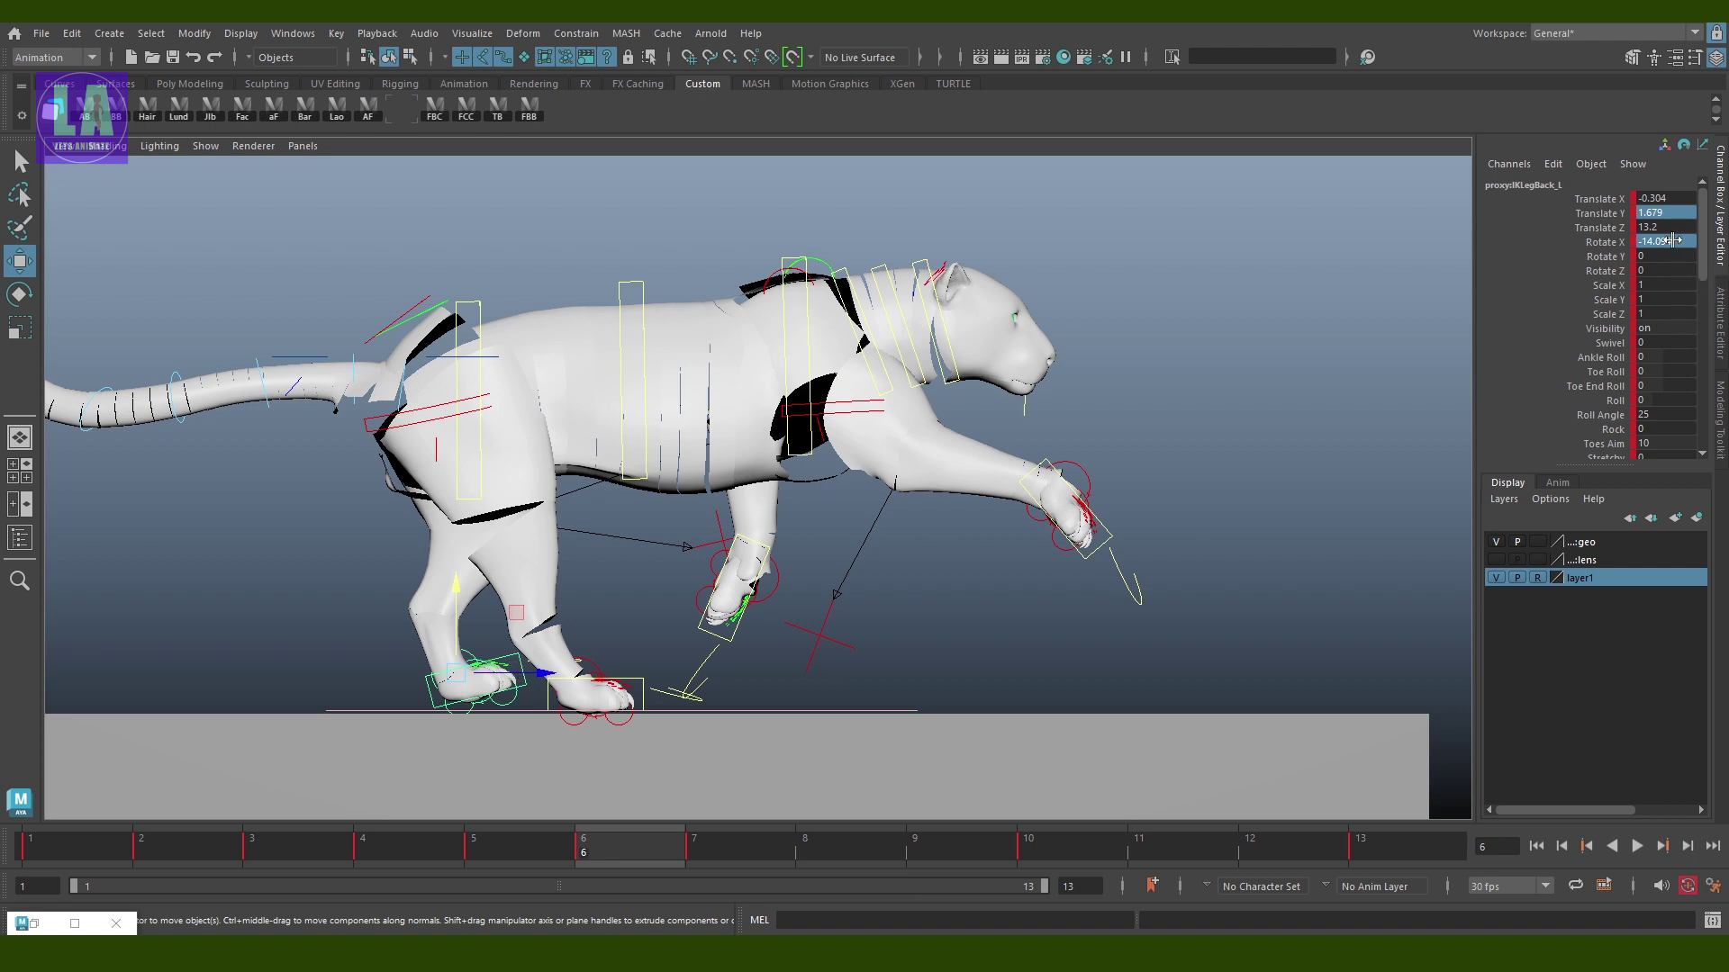
text(0)
key(Return)
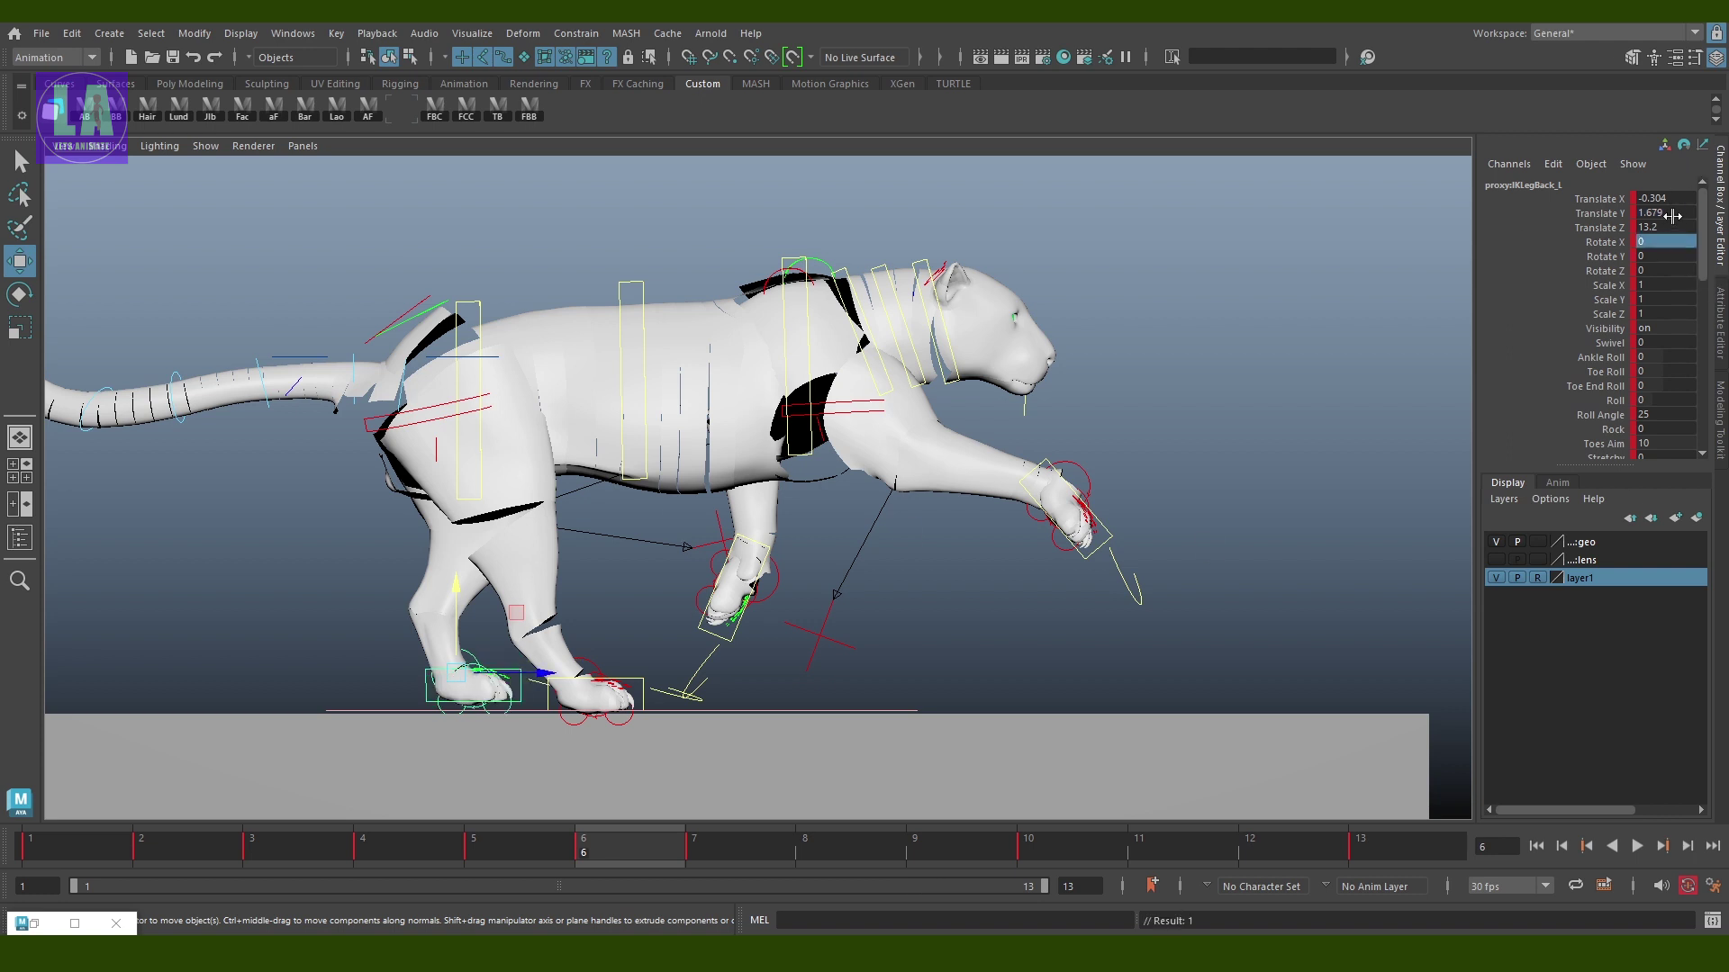
double_click(1671, 215)
text(0)
key(Return)
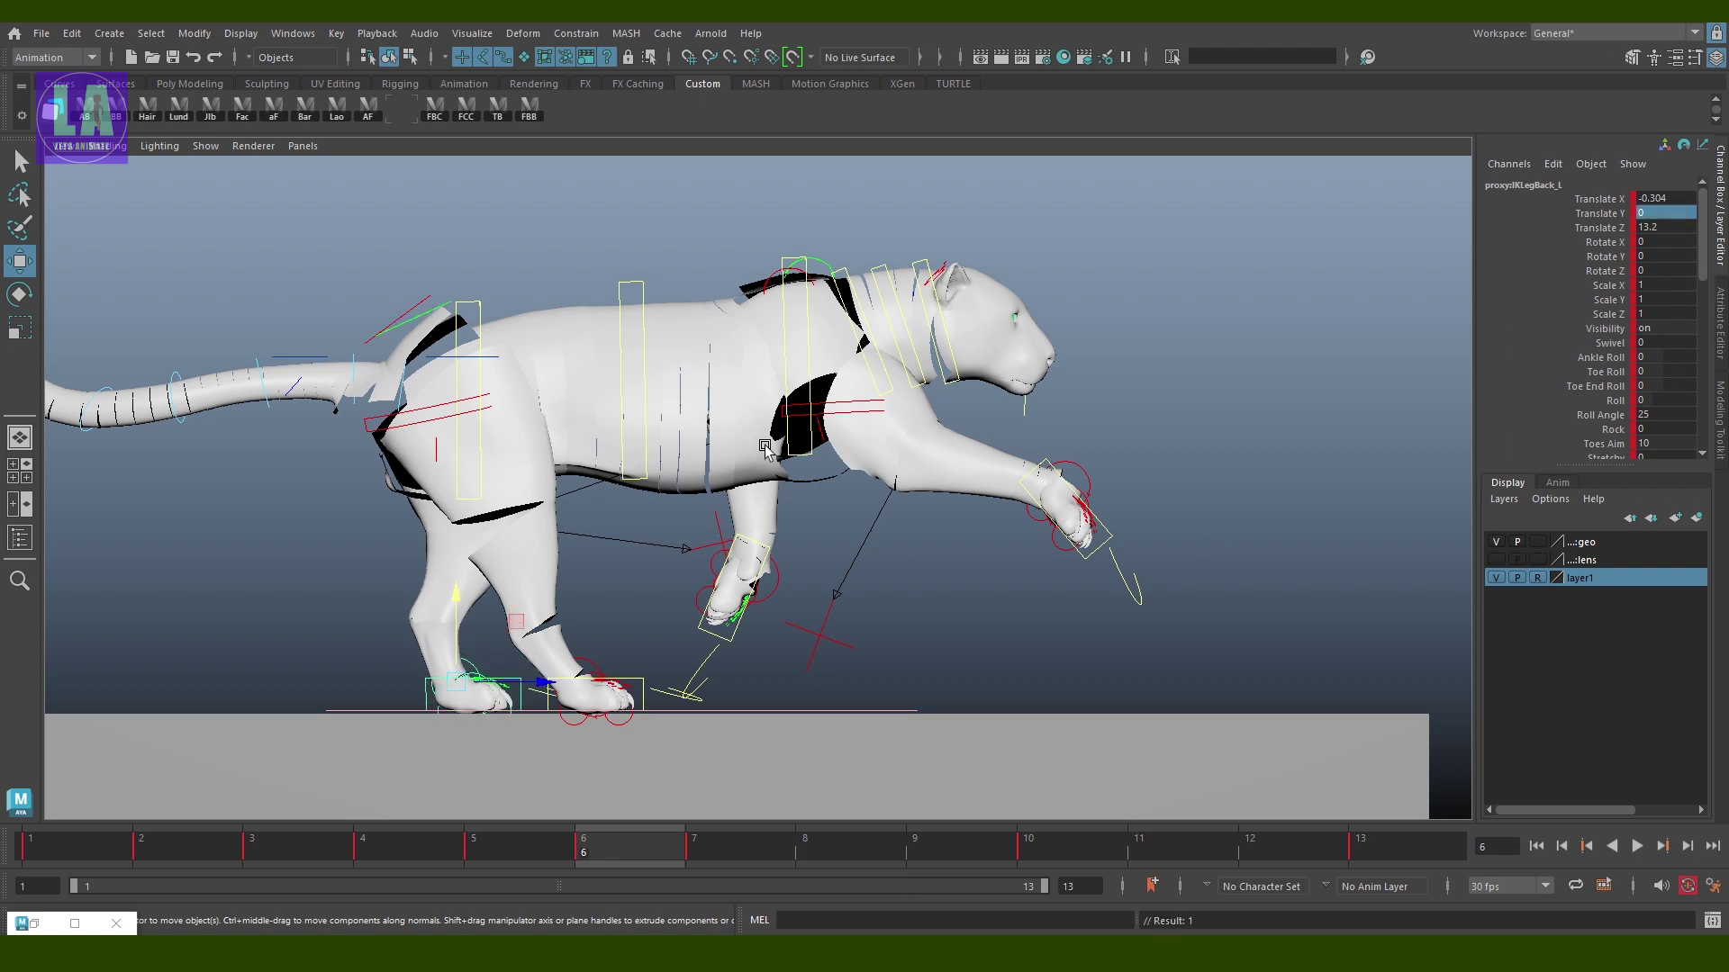
Rotate the right front paw back
scroll(764, 447, up, 1)
click(1080, 504)
key(e)
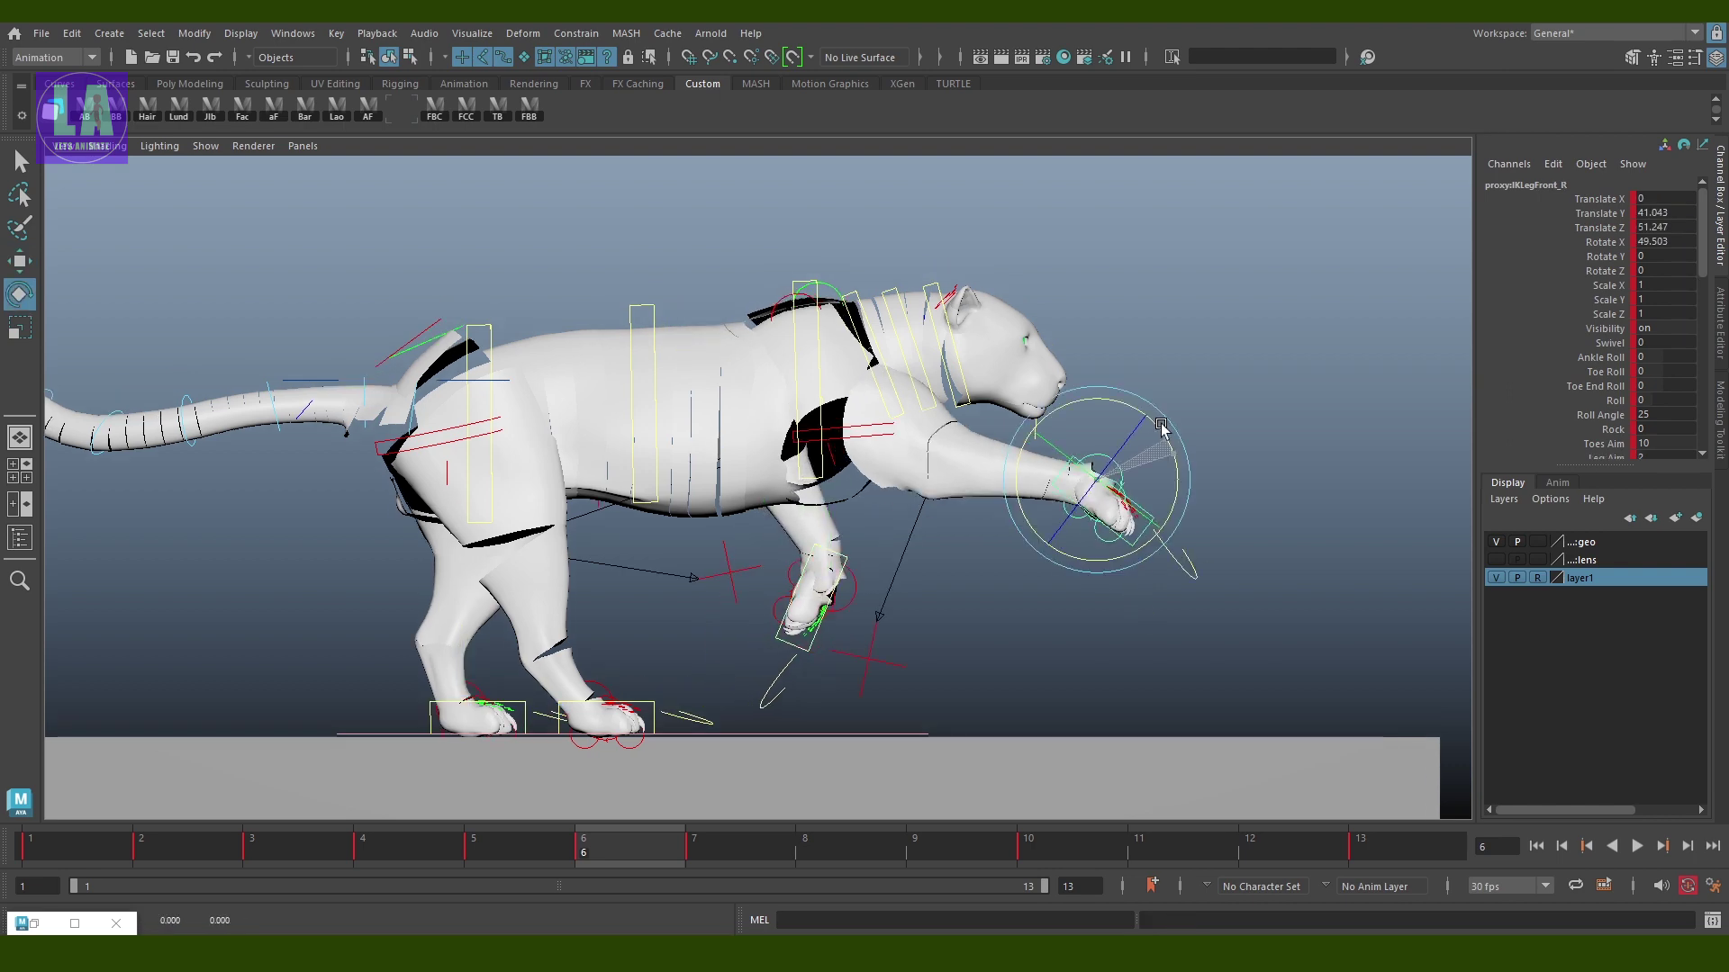
drag(1160, 425, 1139, 473)
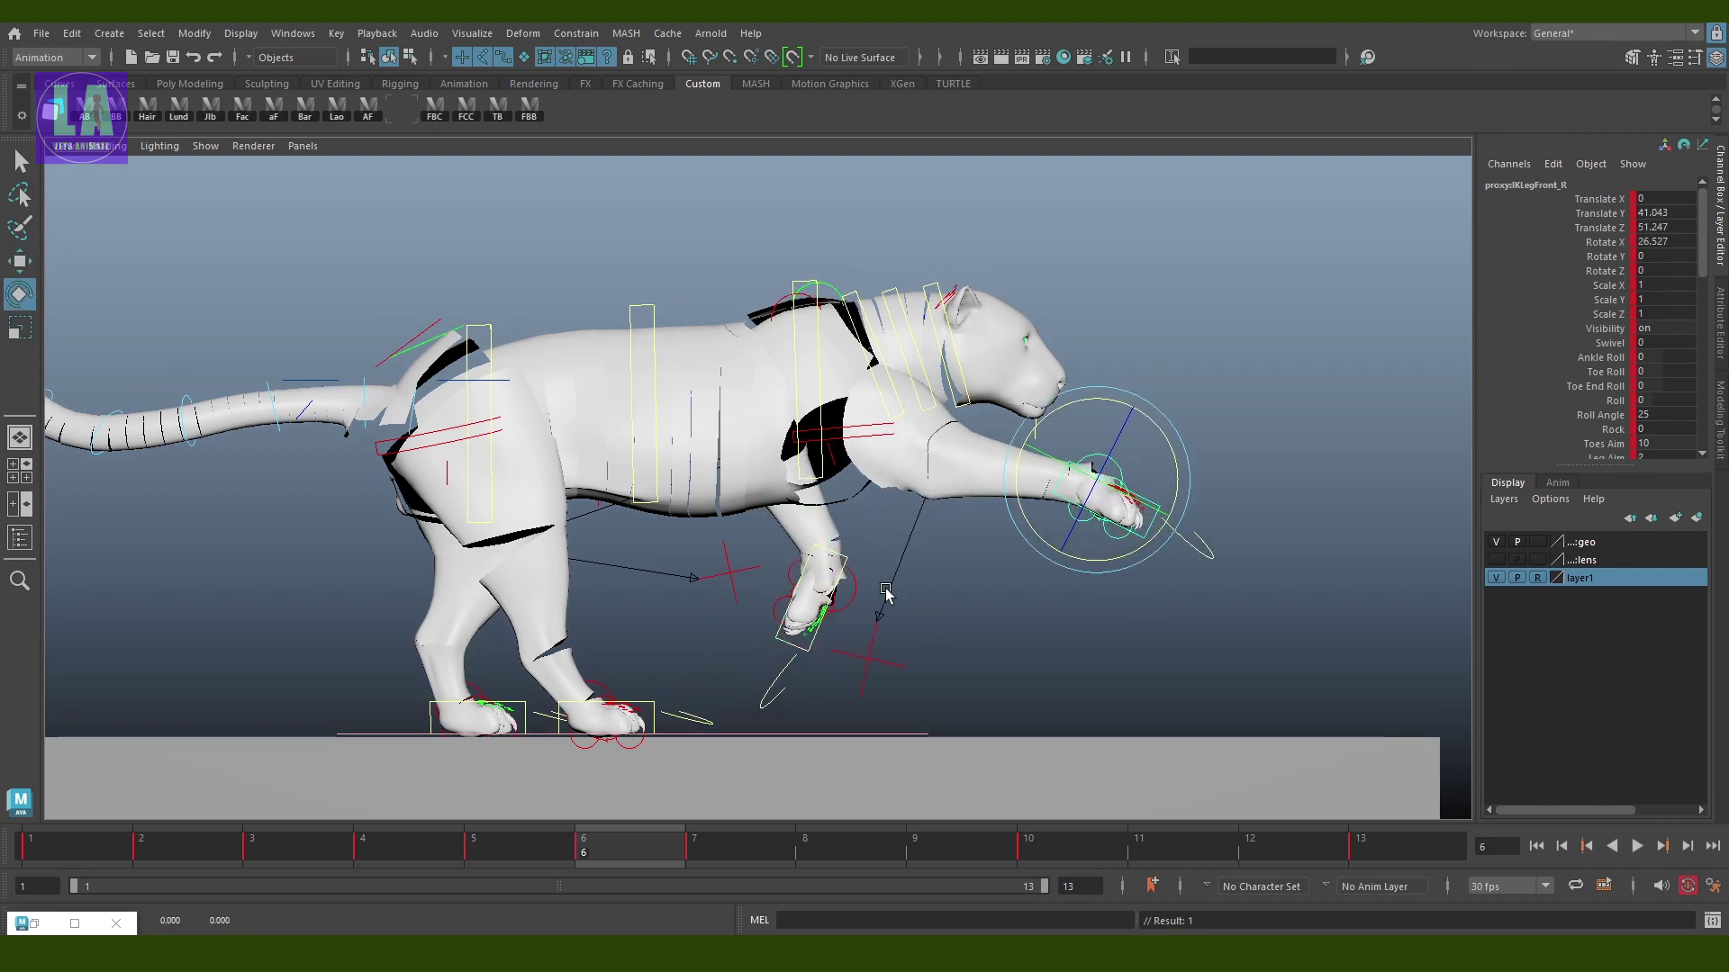
alt+drag(885, 591, 838, 754)
Raise the right back foot at frame 5, then return to frame 6
mouse_move(220, 852)
mouse_down()
mouse_move(453, 822)
mouse_move(802, 849)
mouse_move(598, 822)
mouse_move(522, 846)
mouse_up()
key(q)
click(820, 604)
key(w)
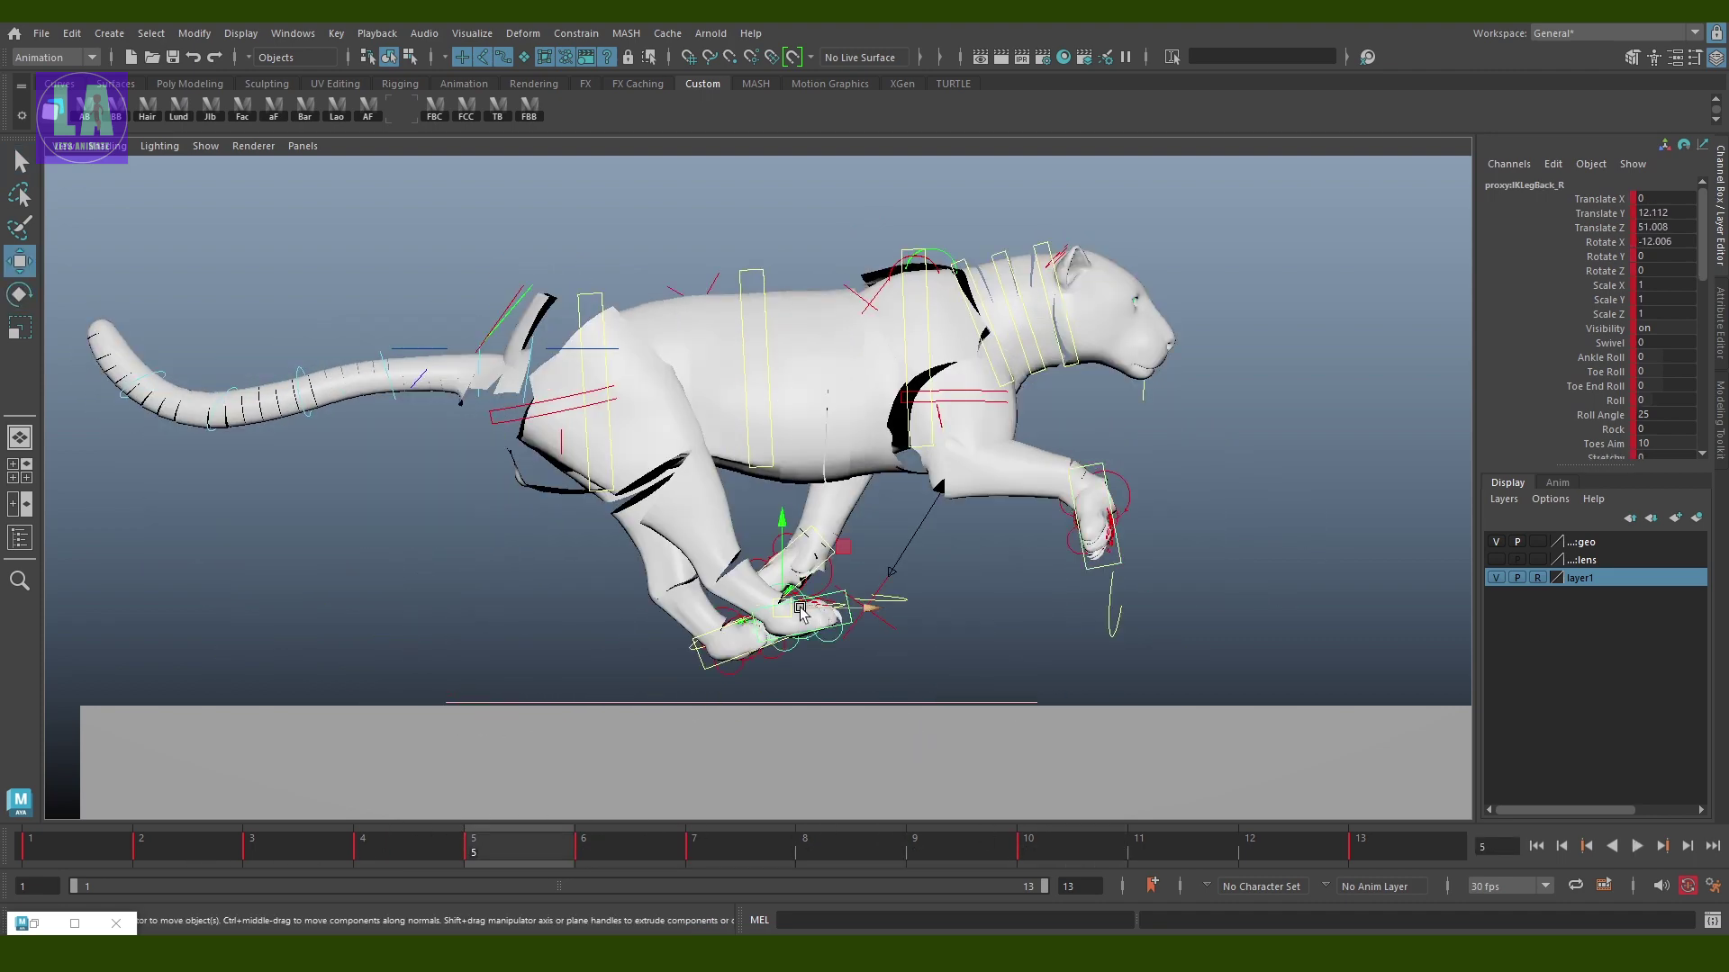
drag(819, 603, 795, 583)
key(s)
key(alt+period)
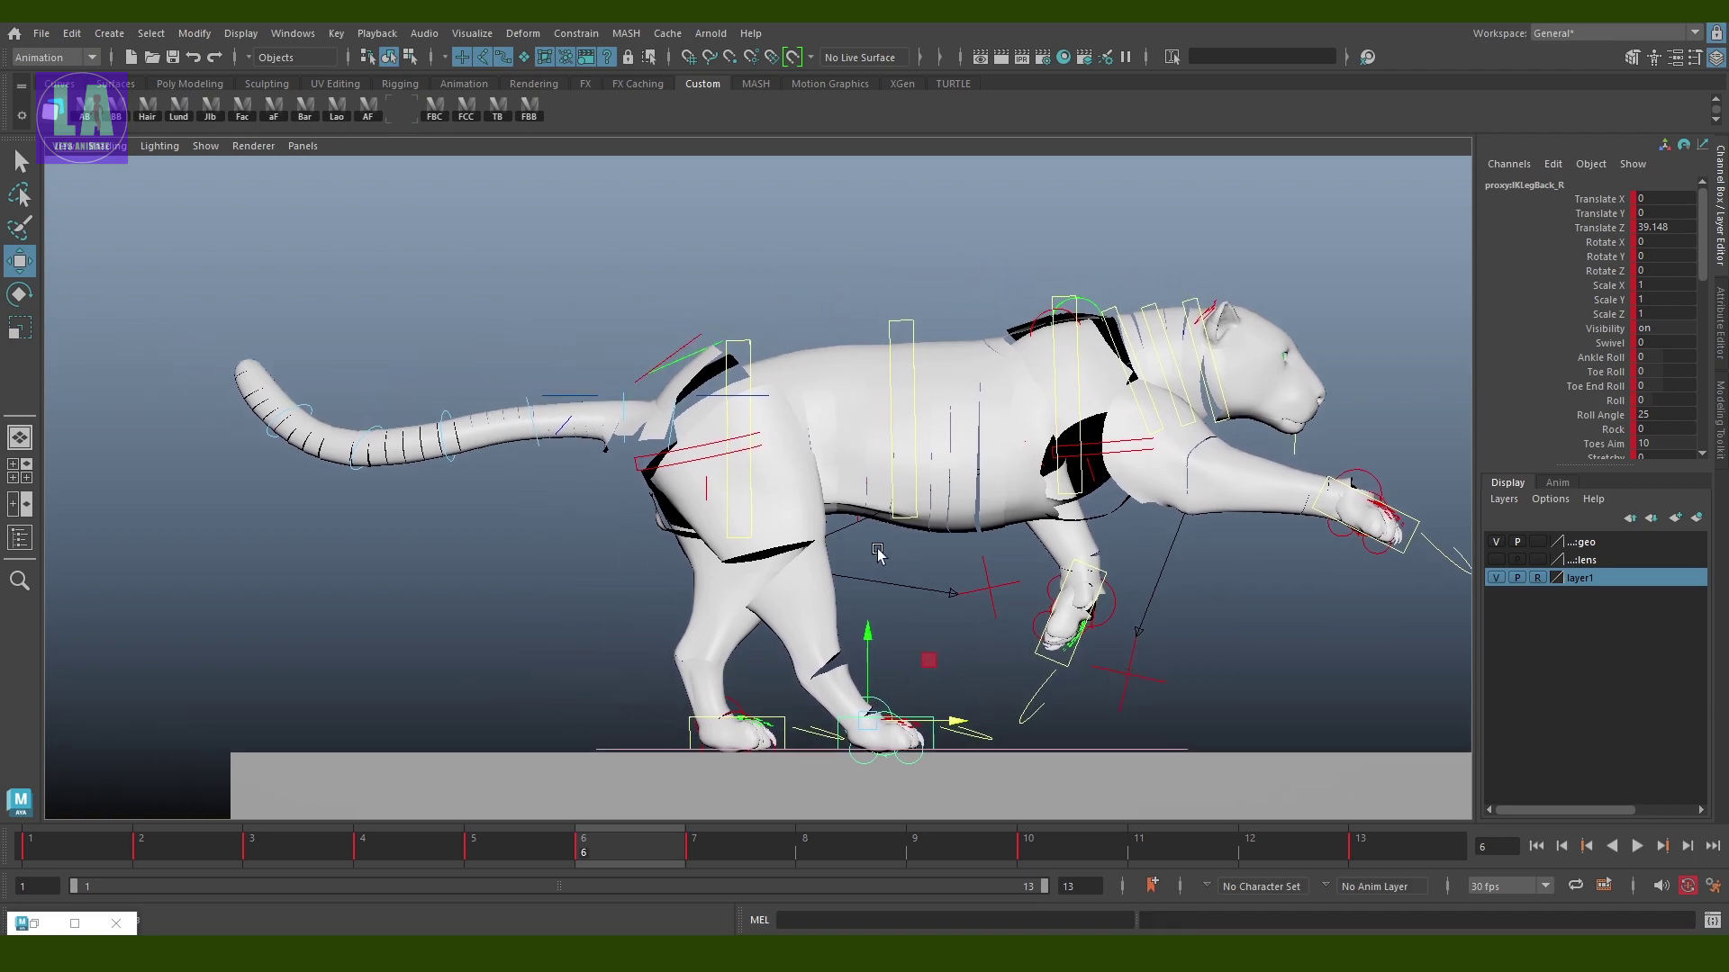
Compare the pose against reference drawing 6 in Photos
key(alt+Tab)
mouse_move(819, 599)
mouse_down()
mouse_move(1127, 626)
mouse_move(878, 576)
mouse_up()
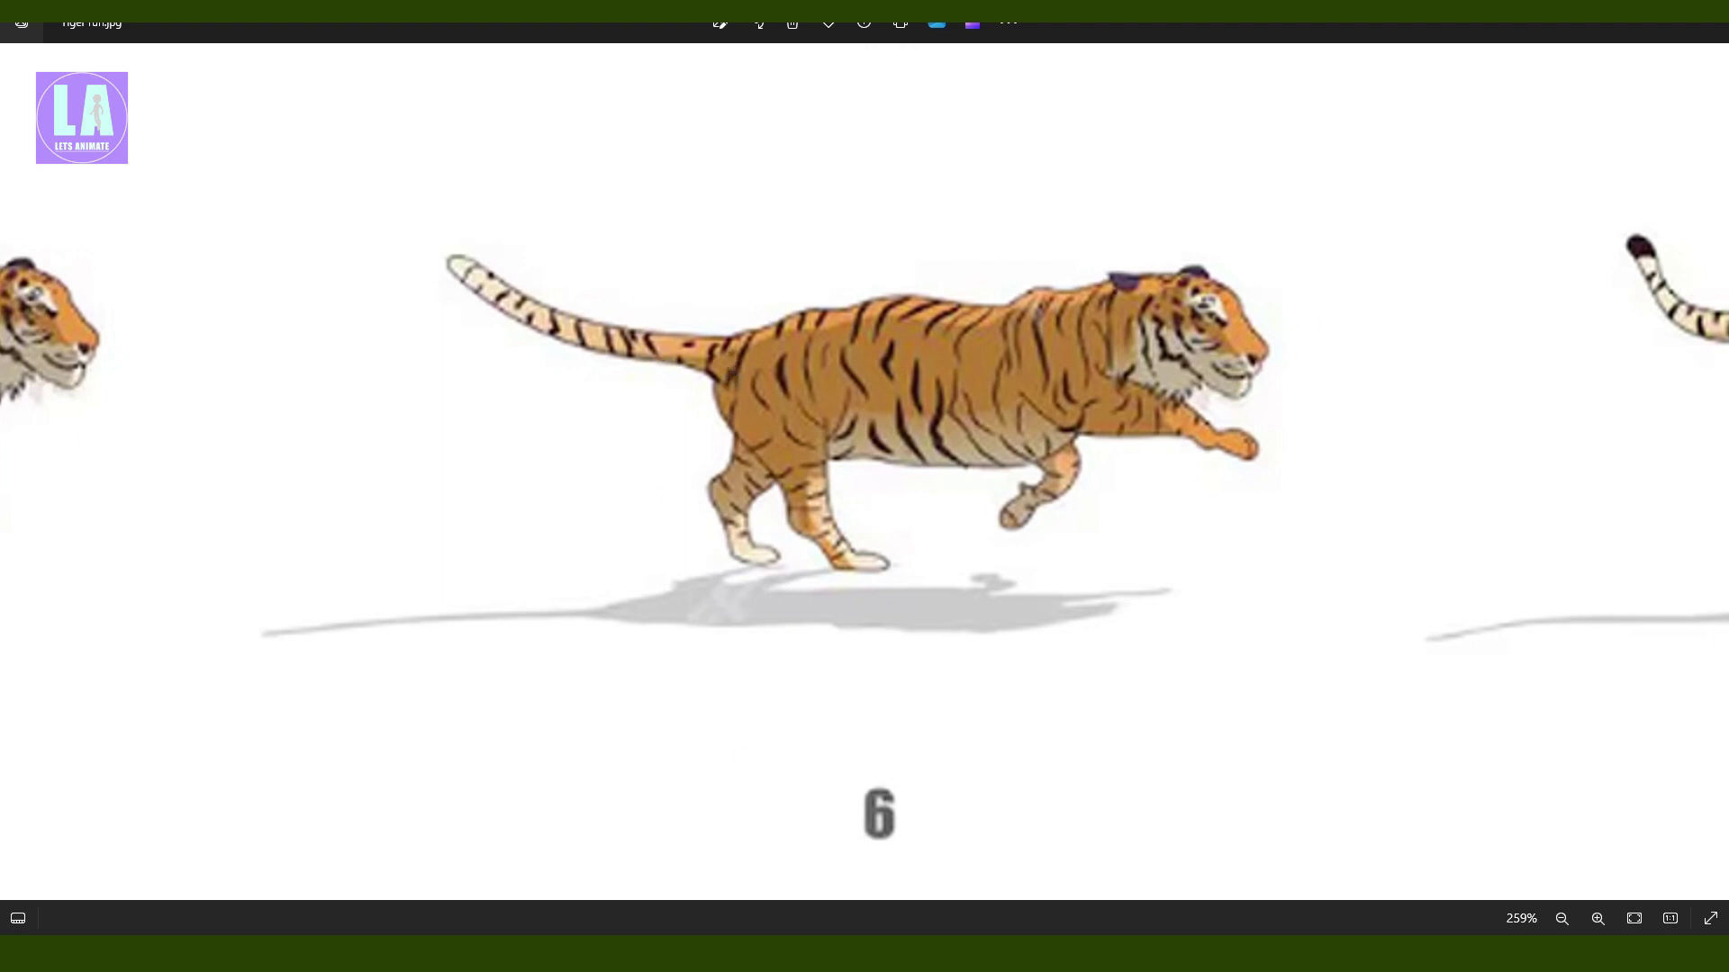
key(alt+Tab)
Rotate the tail upward and curl its tip controls upward for frame 6
key(e)
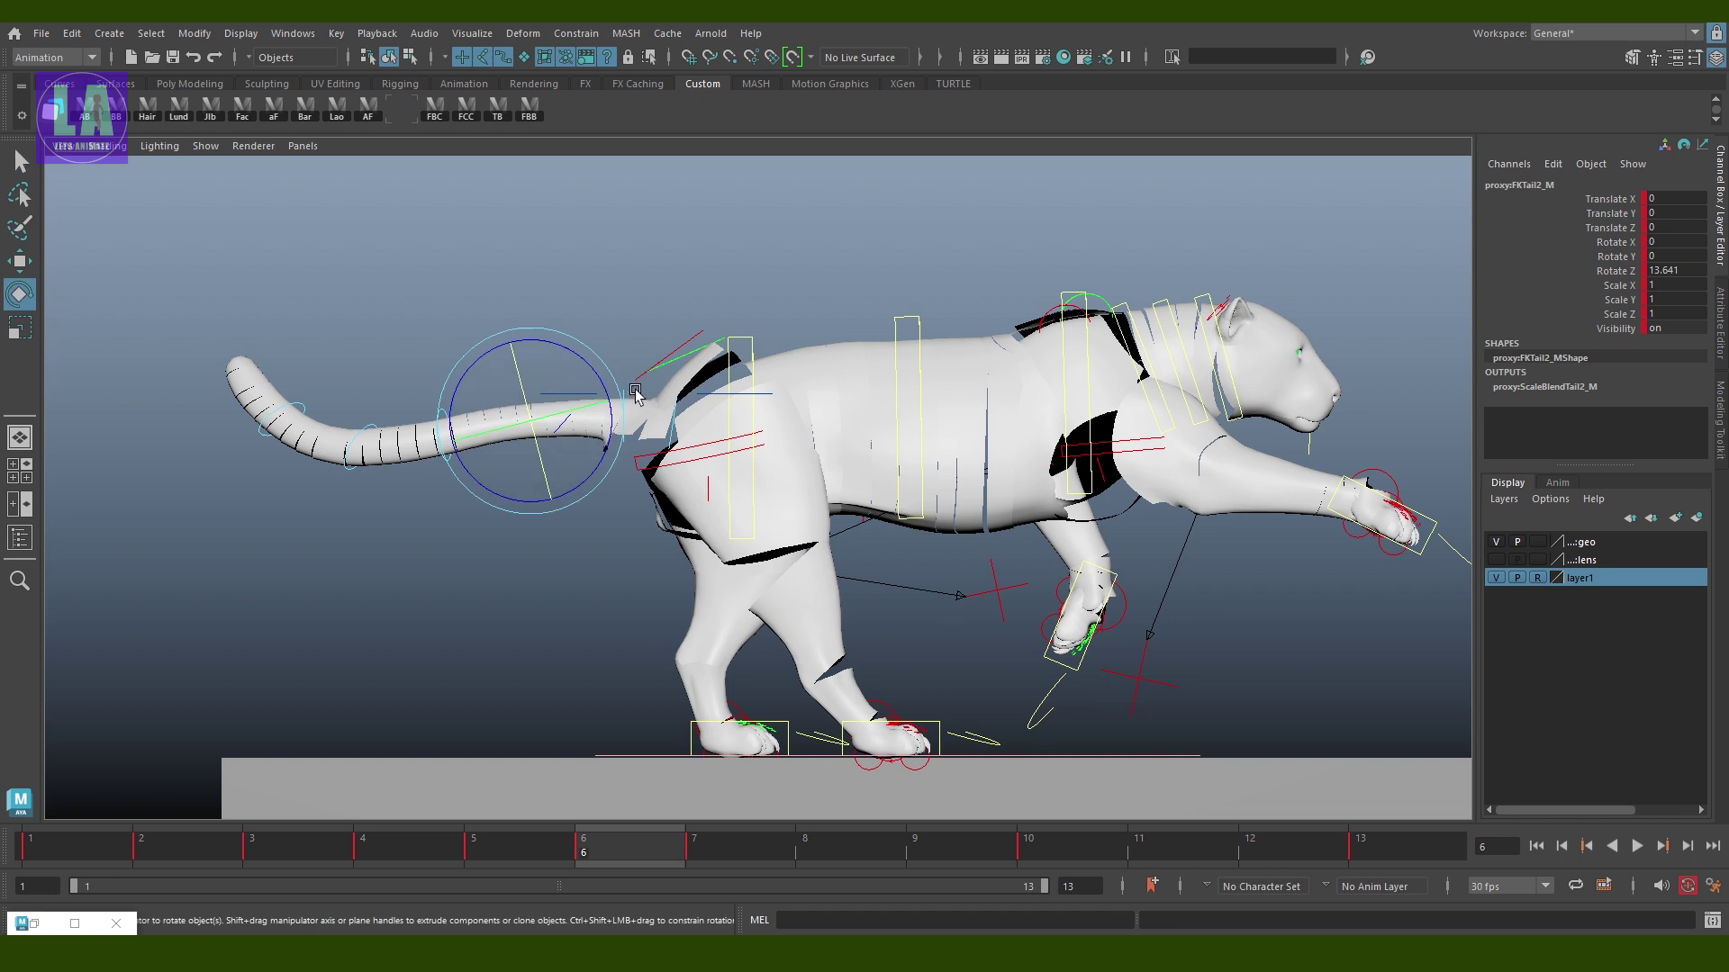
drag(597, 426, 499, 324)
click(500, 324)
key(q)
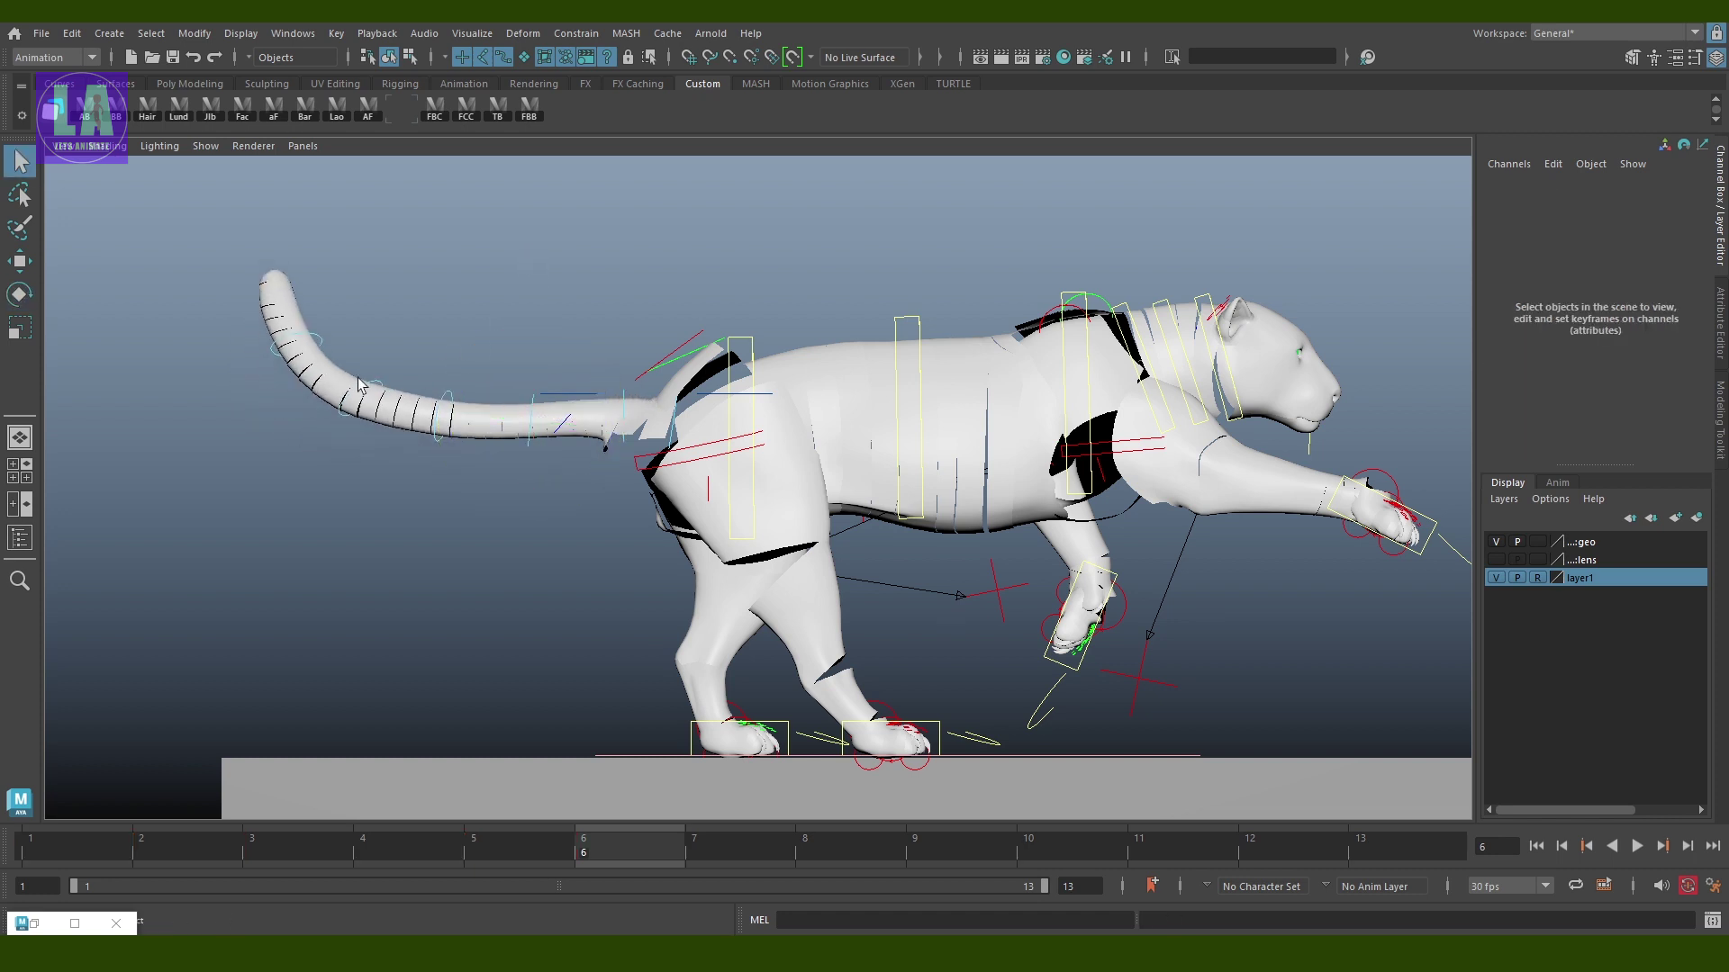
click(326, 354)
key(e)
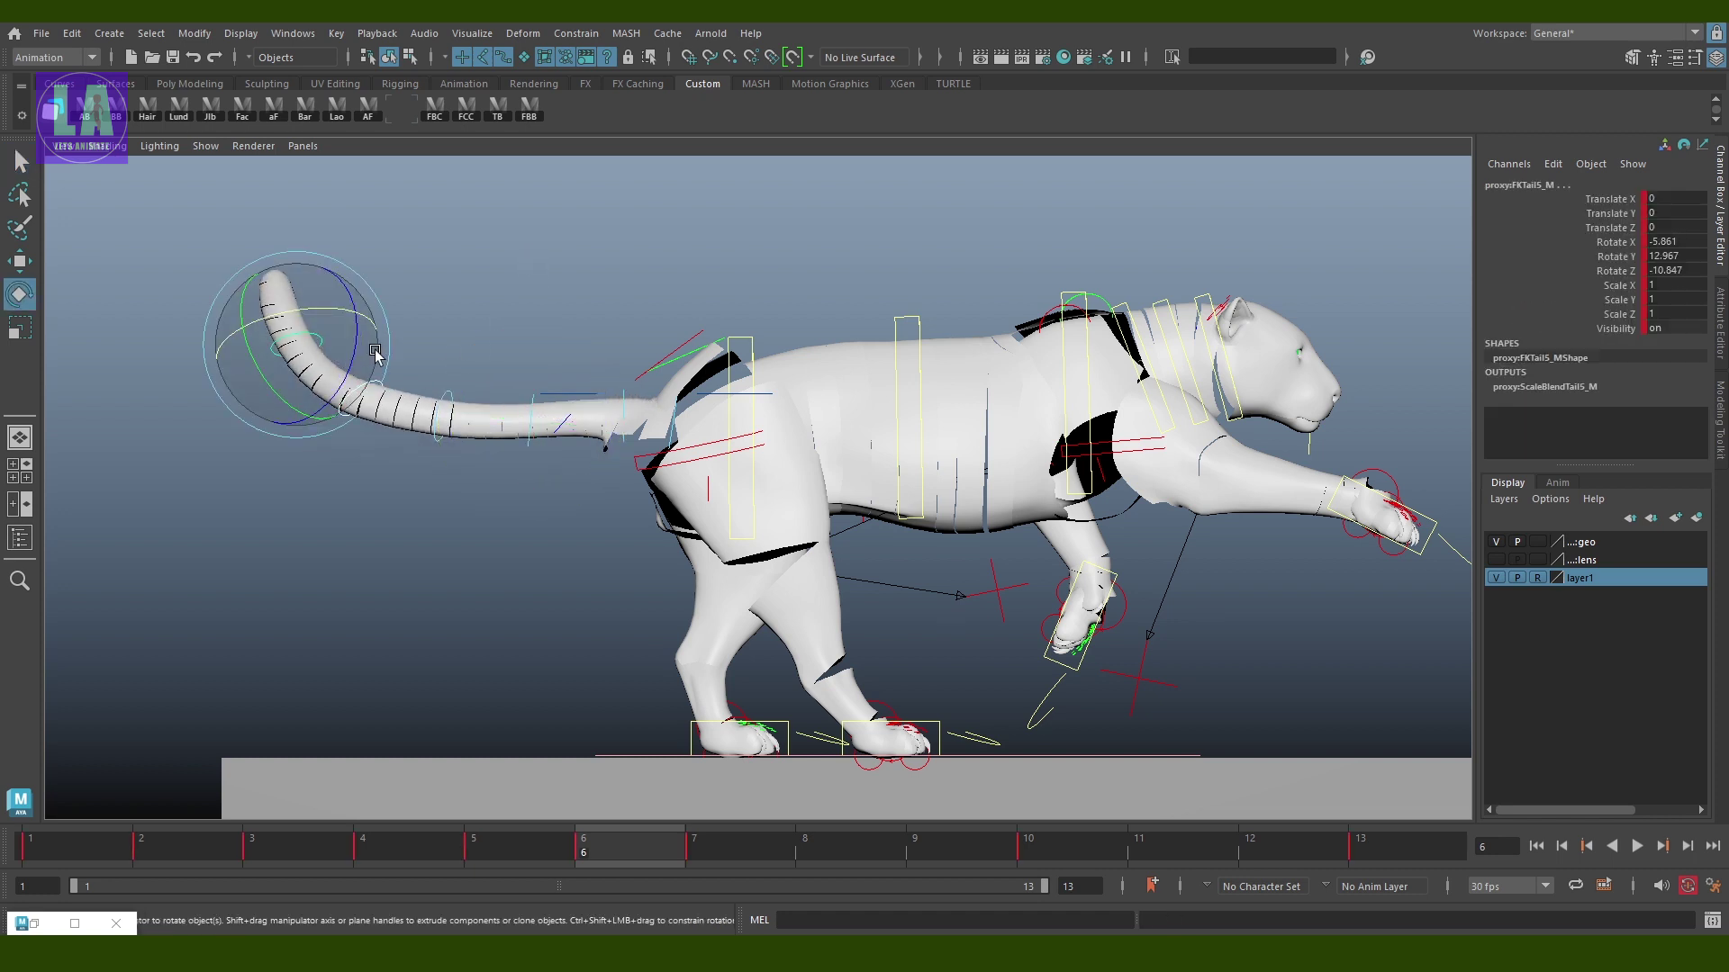
drag(373, 355, 350, 329)
click(981, 754)
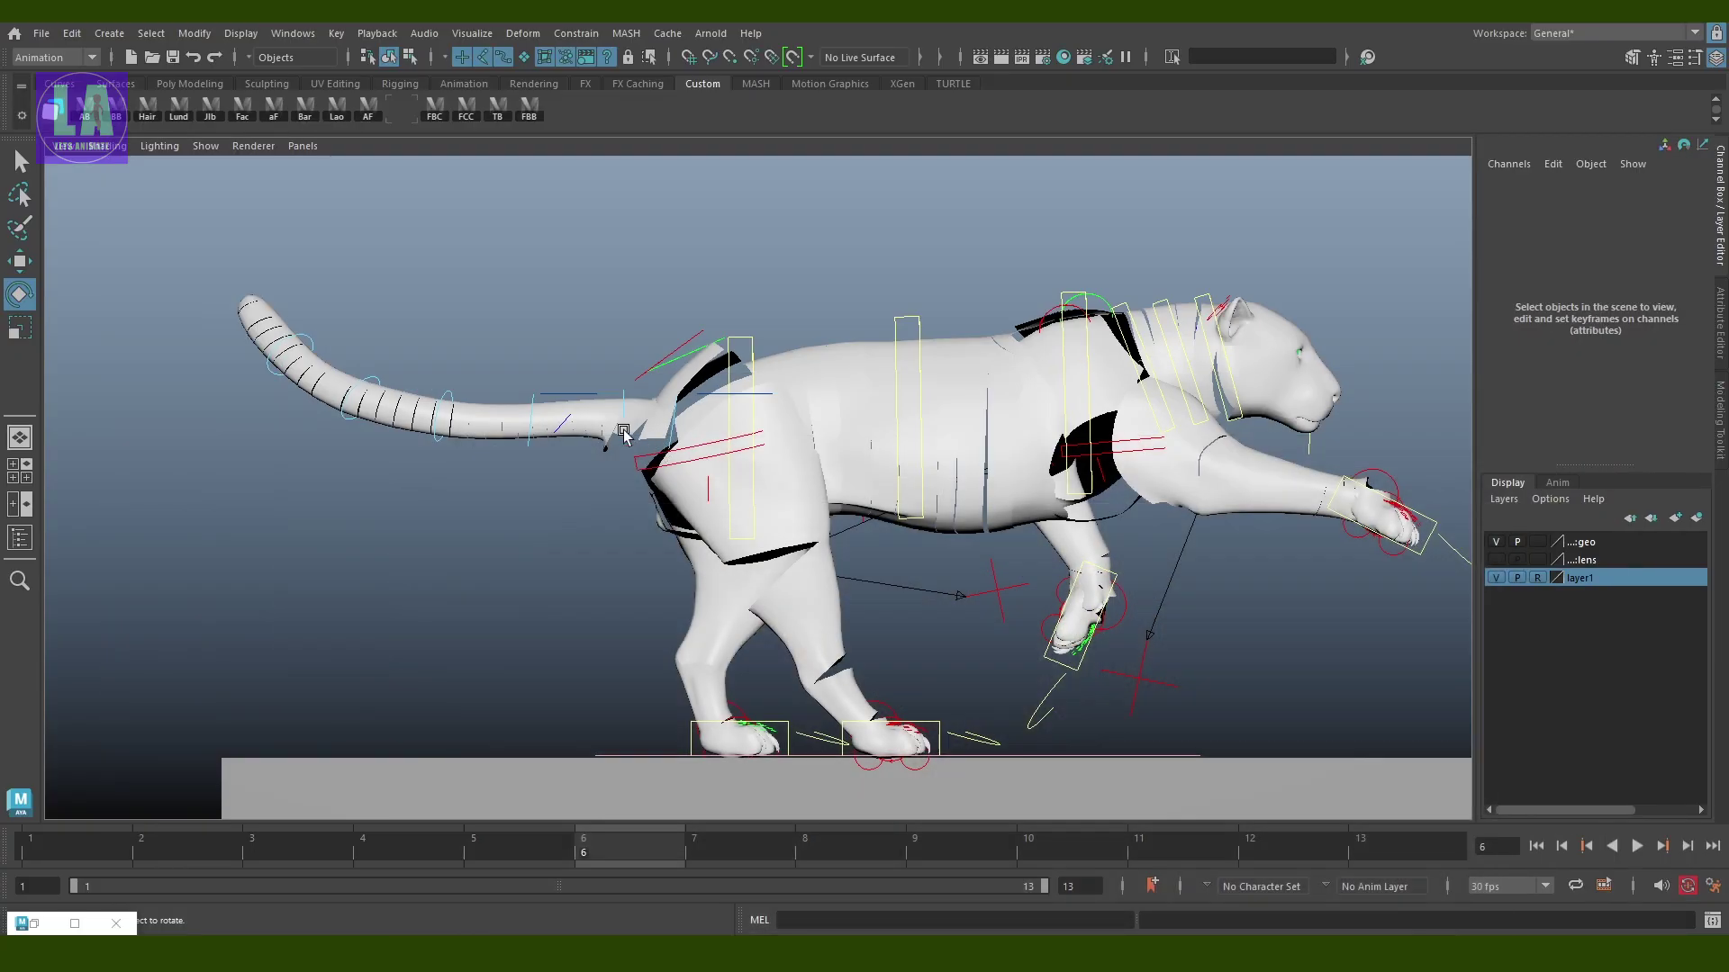
key(q)
click(450, 402)
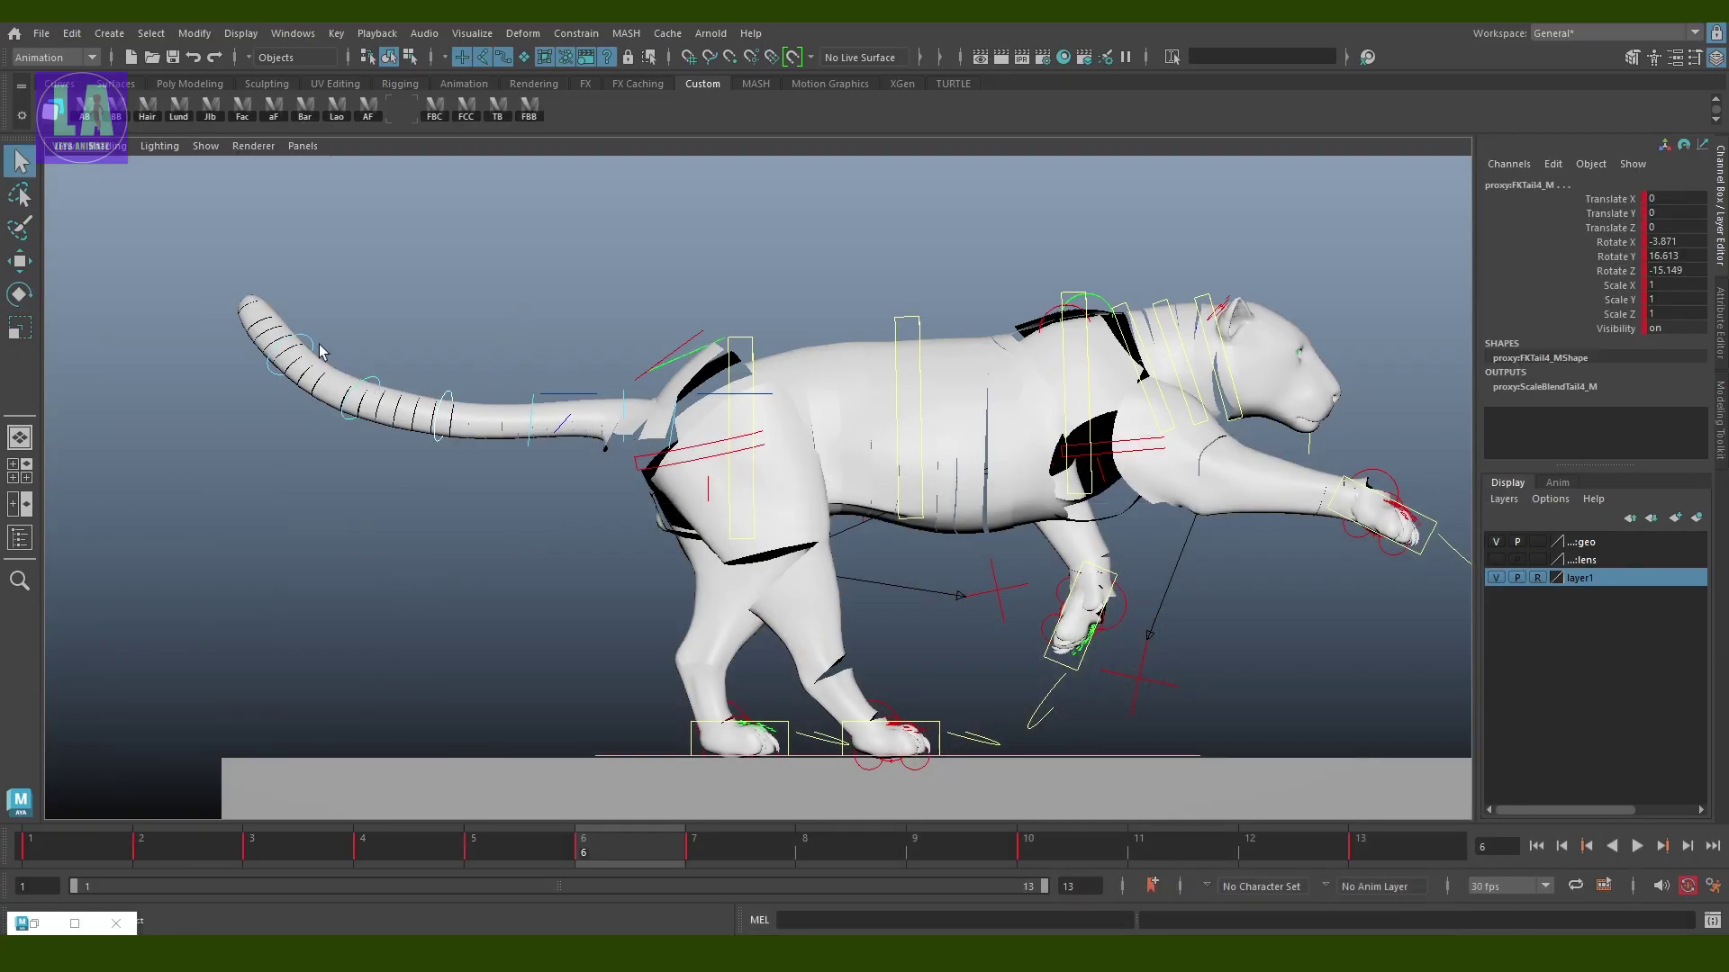
key(e)
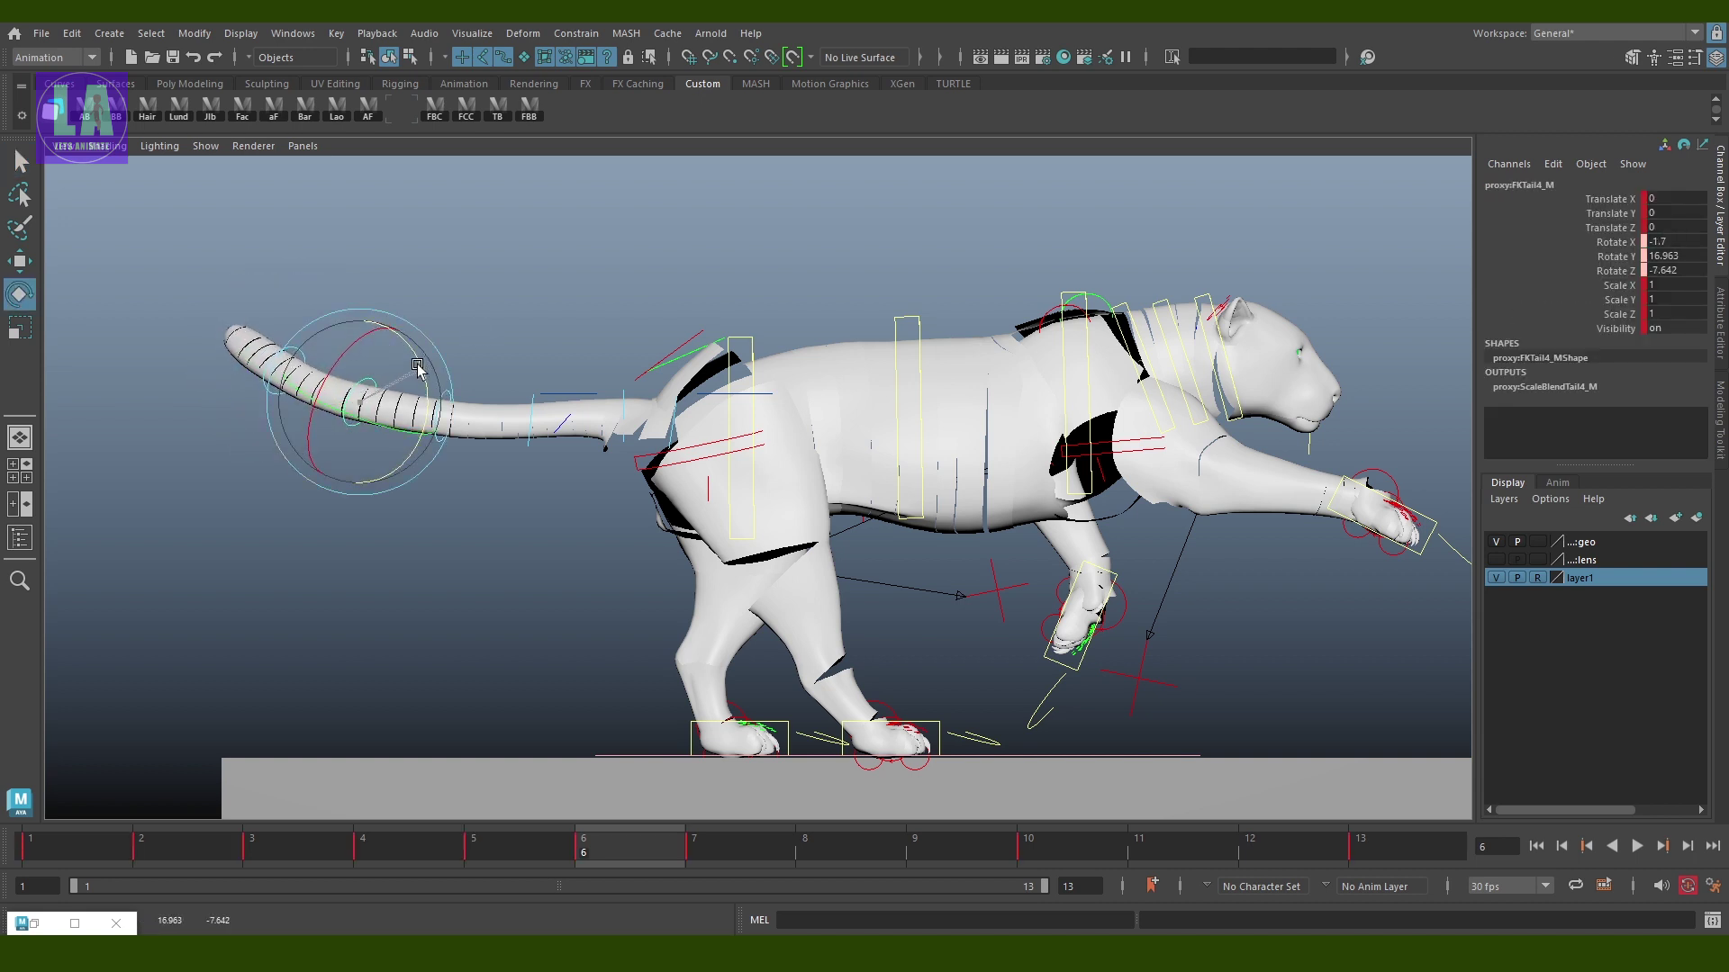
click(546, 315)
Save the scene, then move the front leg down and back, comparing against frame 5
key(ctrl+s)
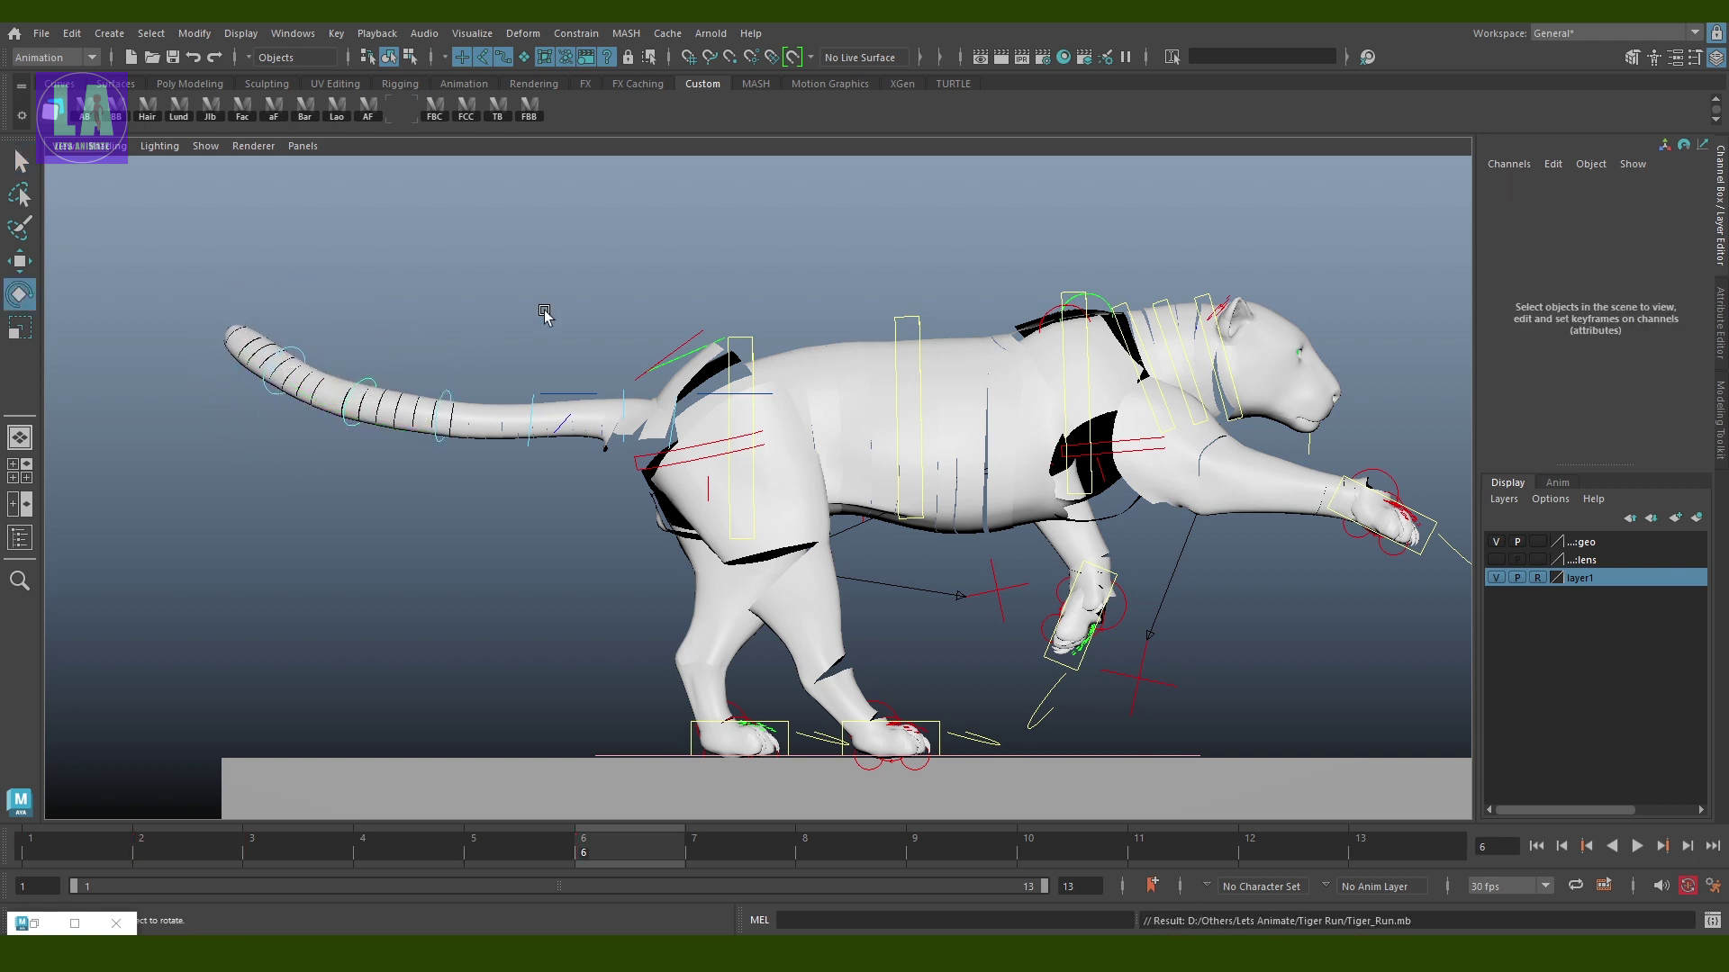
click(529, 112)
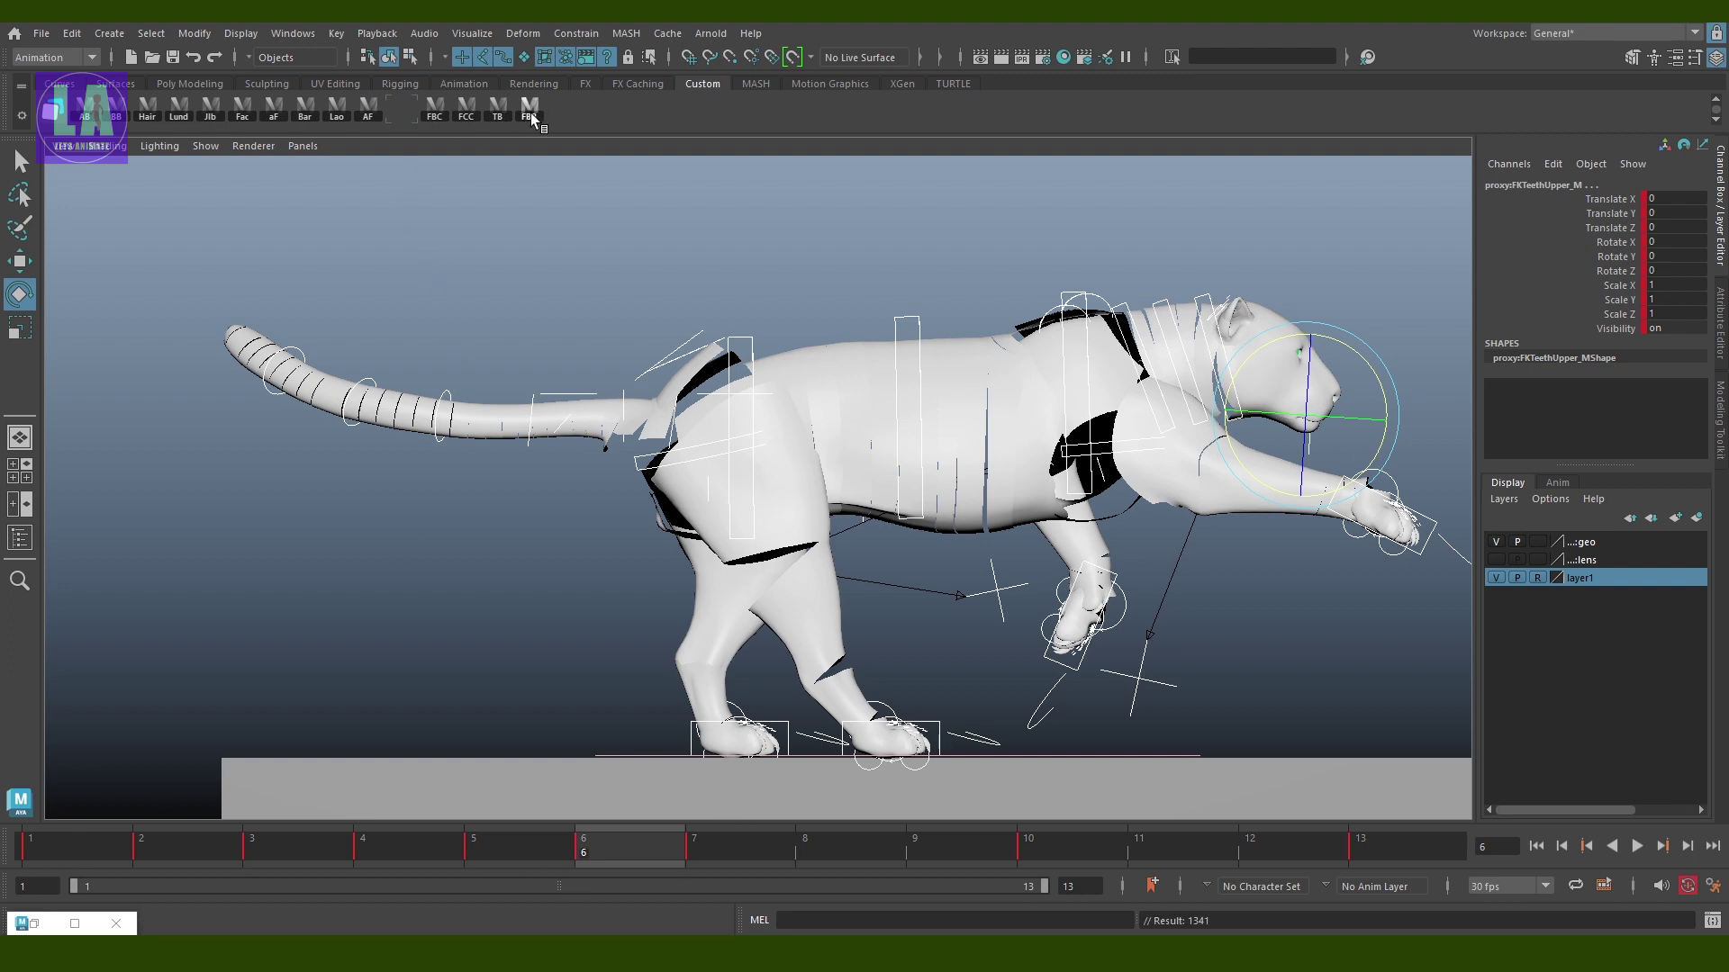
alt+middle_drag(1260, 669, 1011, 657)
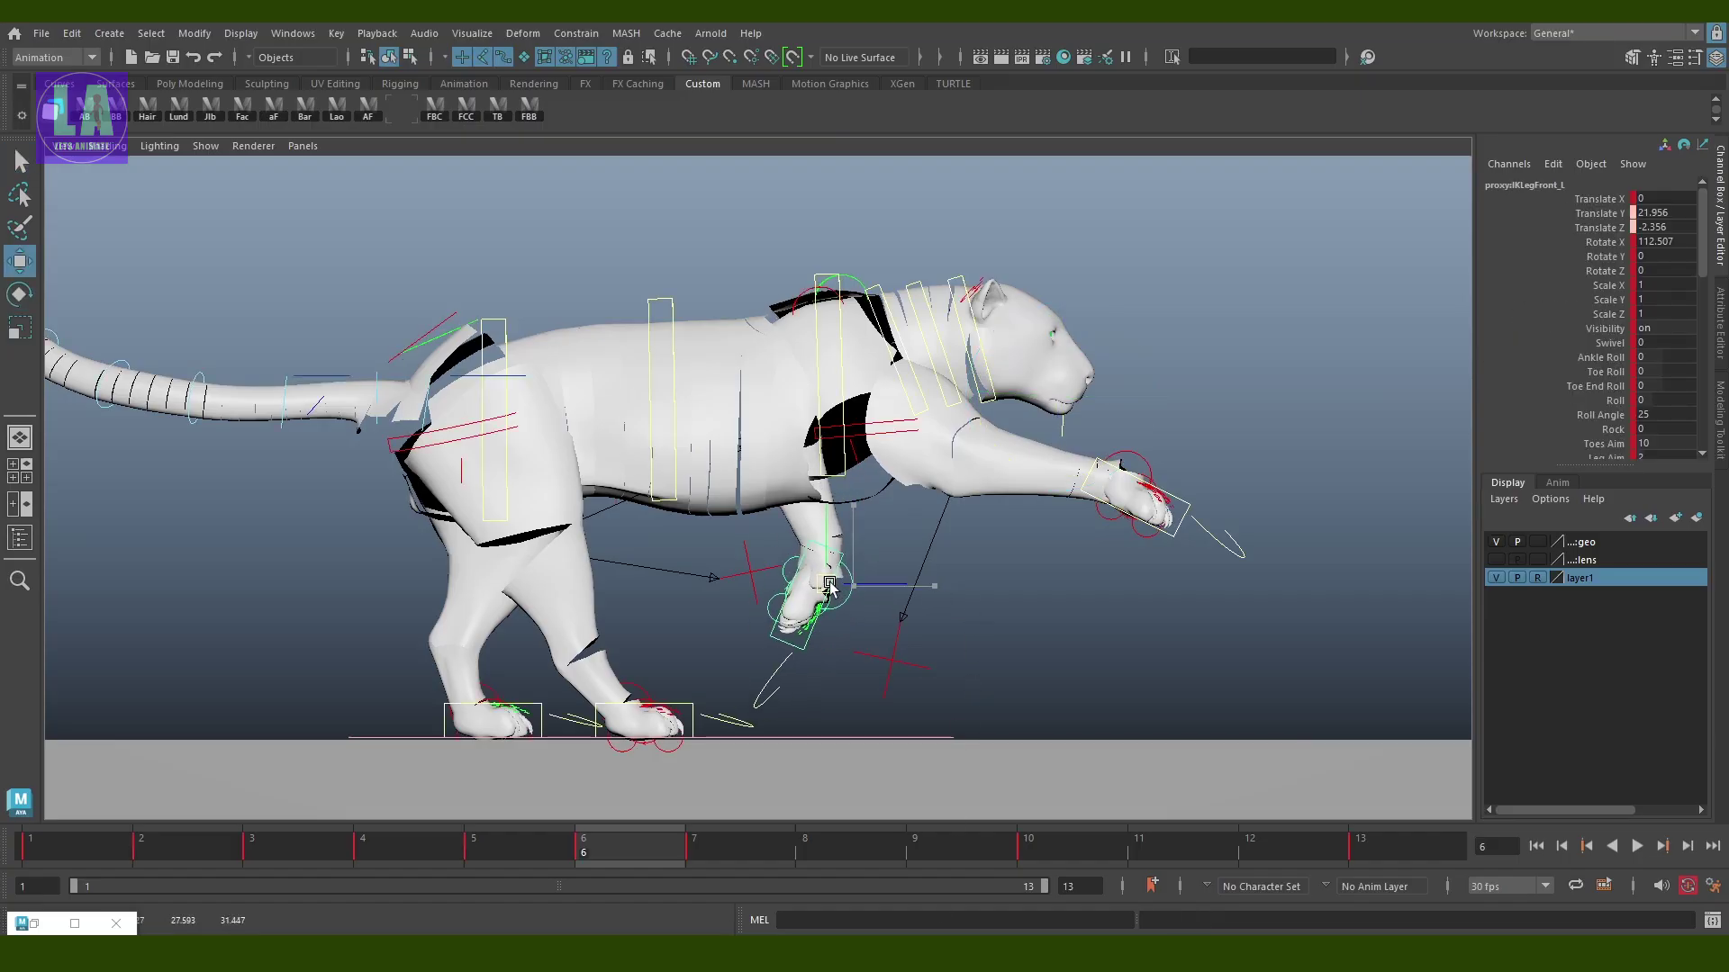
key(ctrl+z)
drag(505, 840, 598, 833)
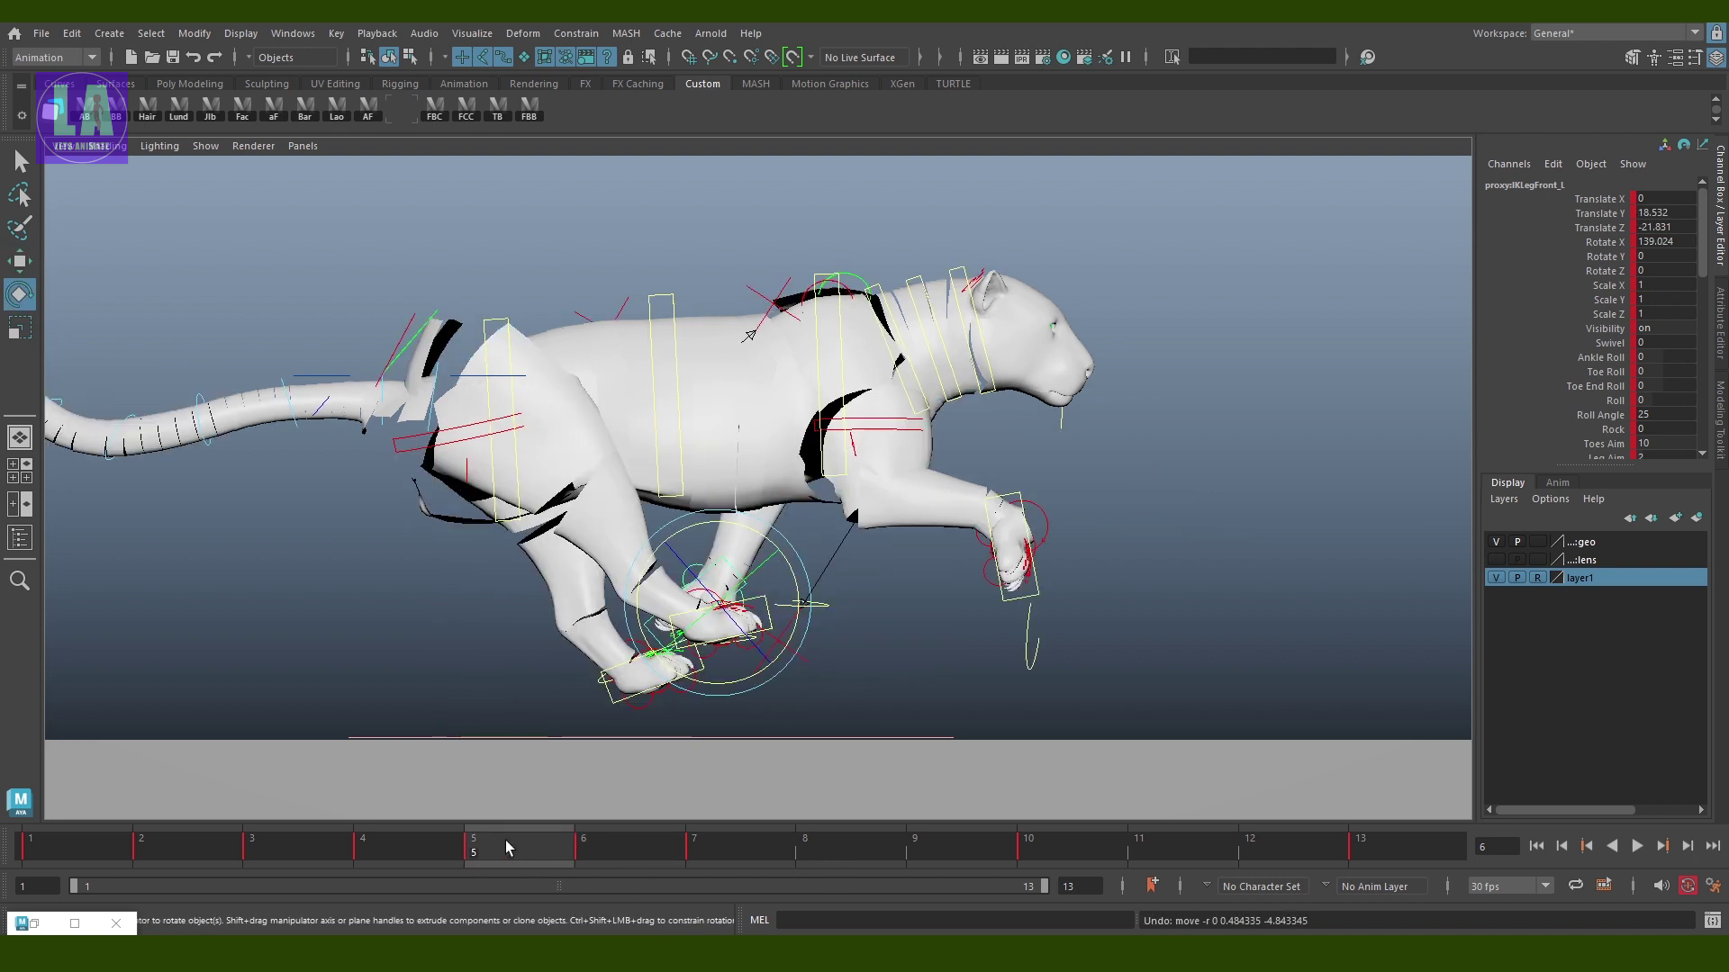
mouse_move(842, 590)
mouse_down()
mouse_move(893, 556)
mouse_move(904, 581)
mouse_up()
key(w)
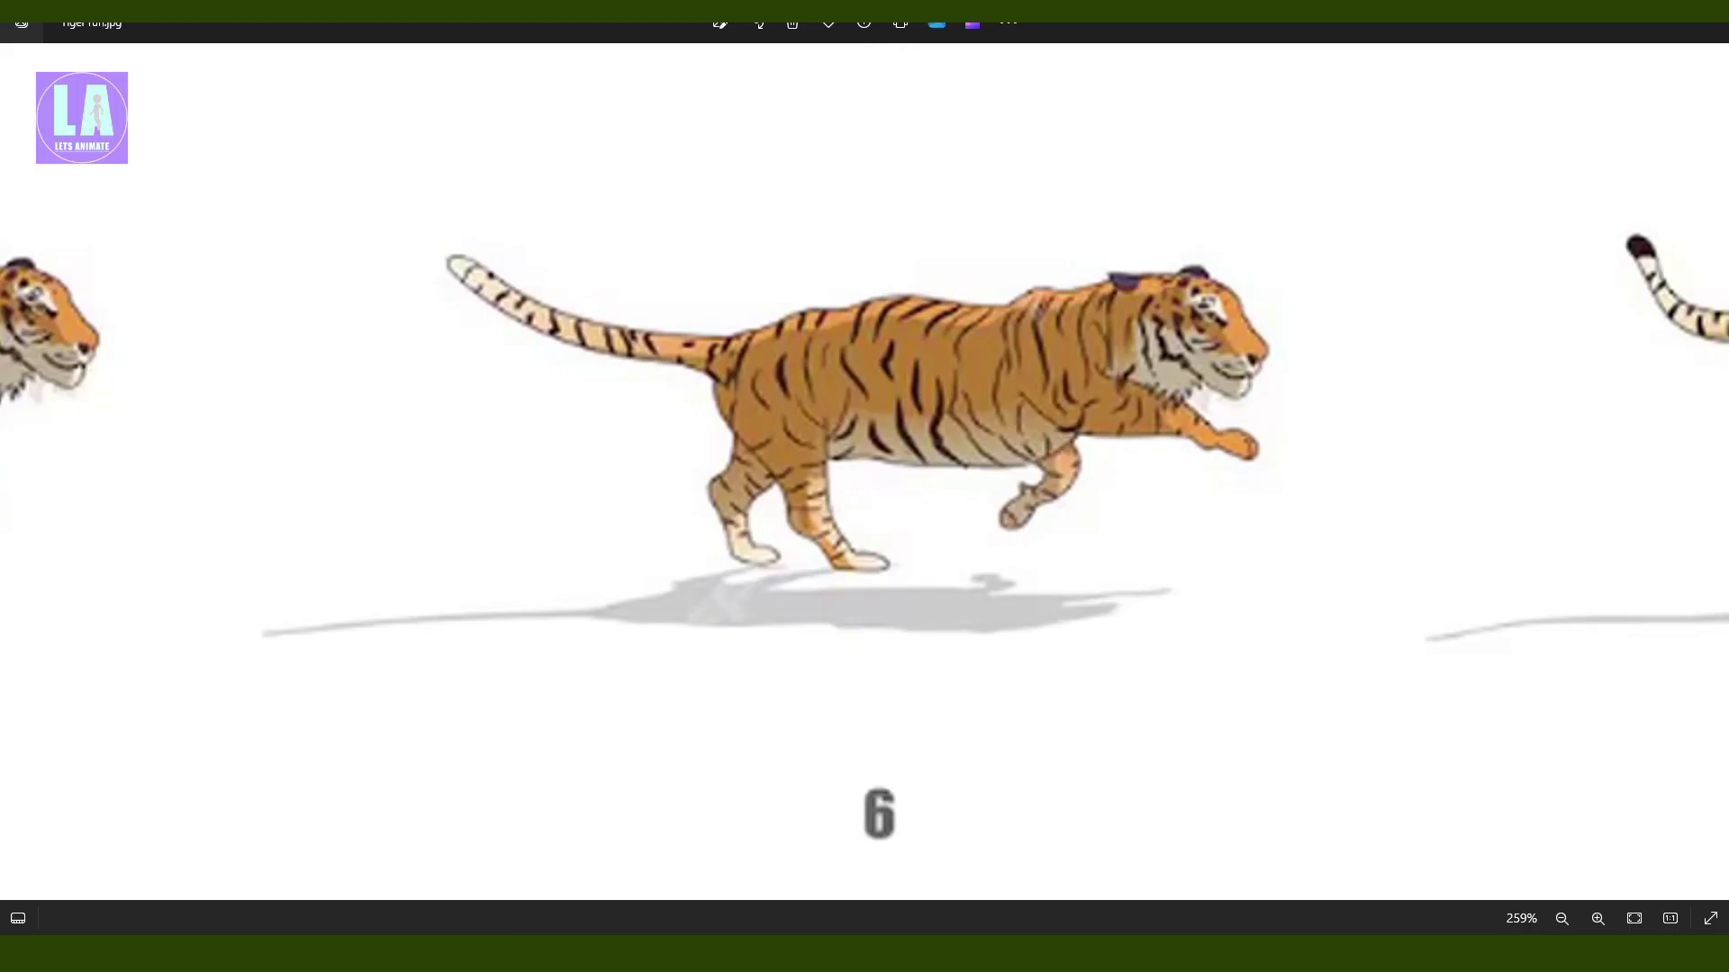
Pan the reference sheet to drawing 8
drag(1359, 612, 637, 637)
drag(1455, 675, 1347, 676)
mouse_move(1693, 666)
mouse_down()
mouse_move(1015, 660)
mouse_move(629, 615)
mouse_up()
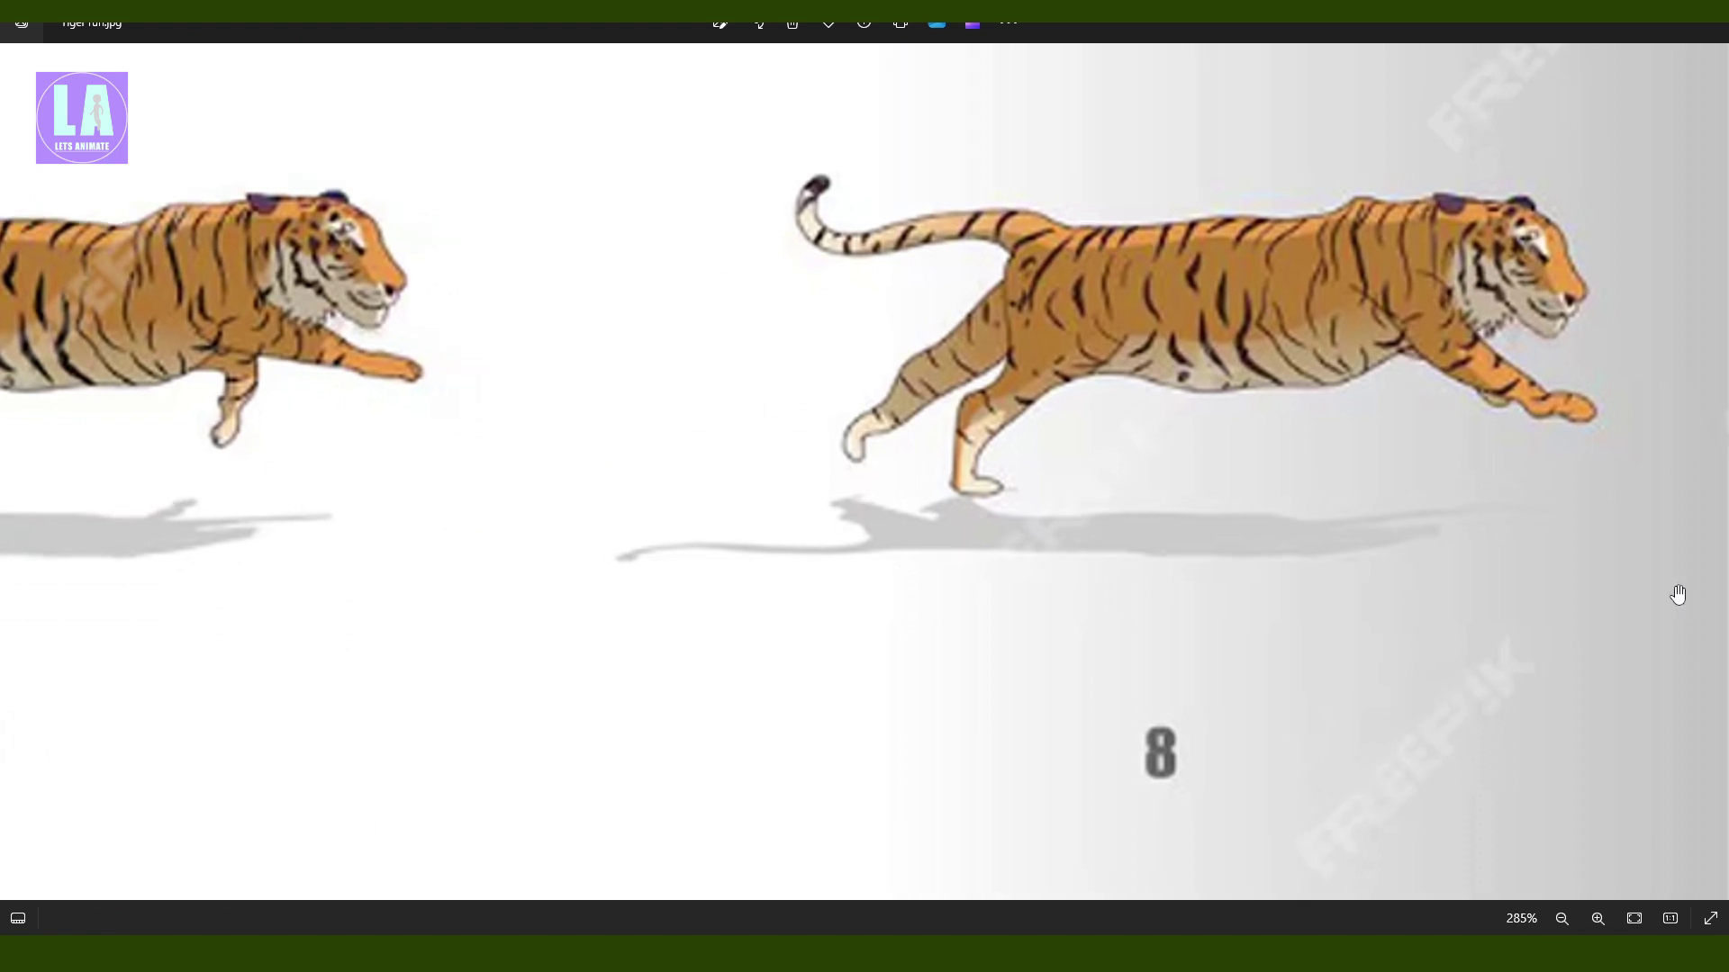
scroll(1675, 590, up, 2)
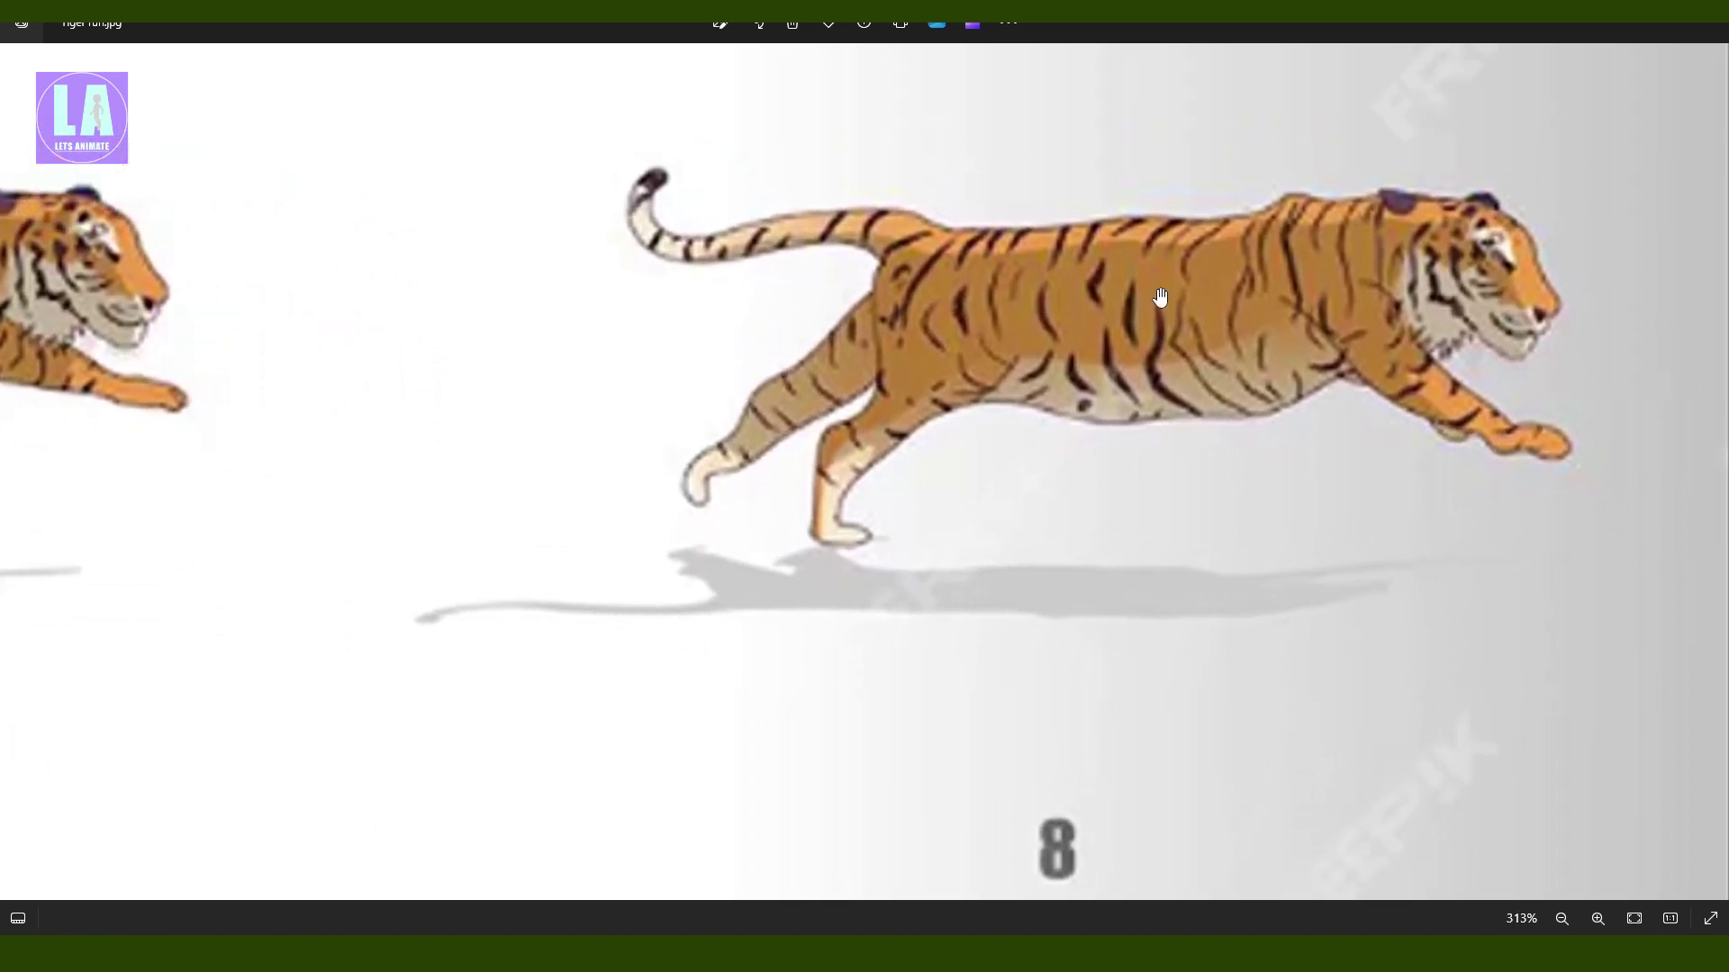
key(alt+Tab)
Set the back foot's Translate Y and Rotate X to 0 and slide it further back
double_click(1669, 214)
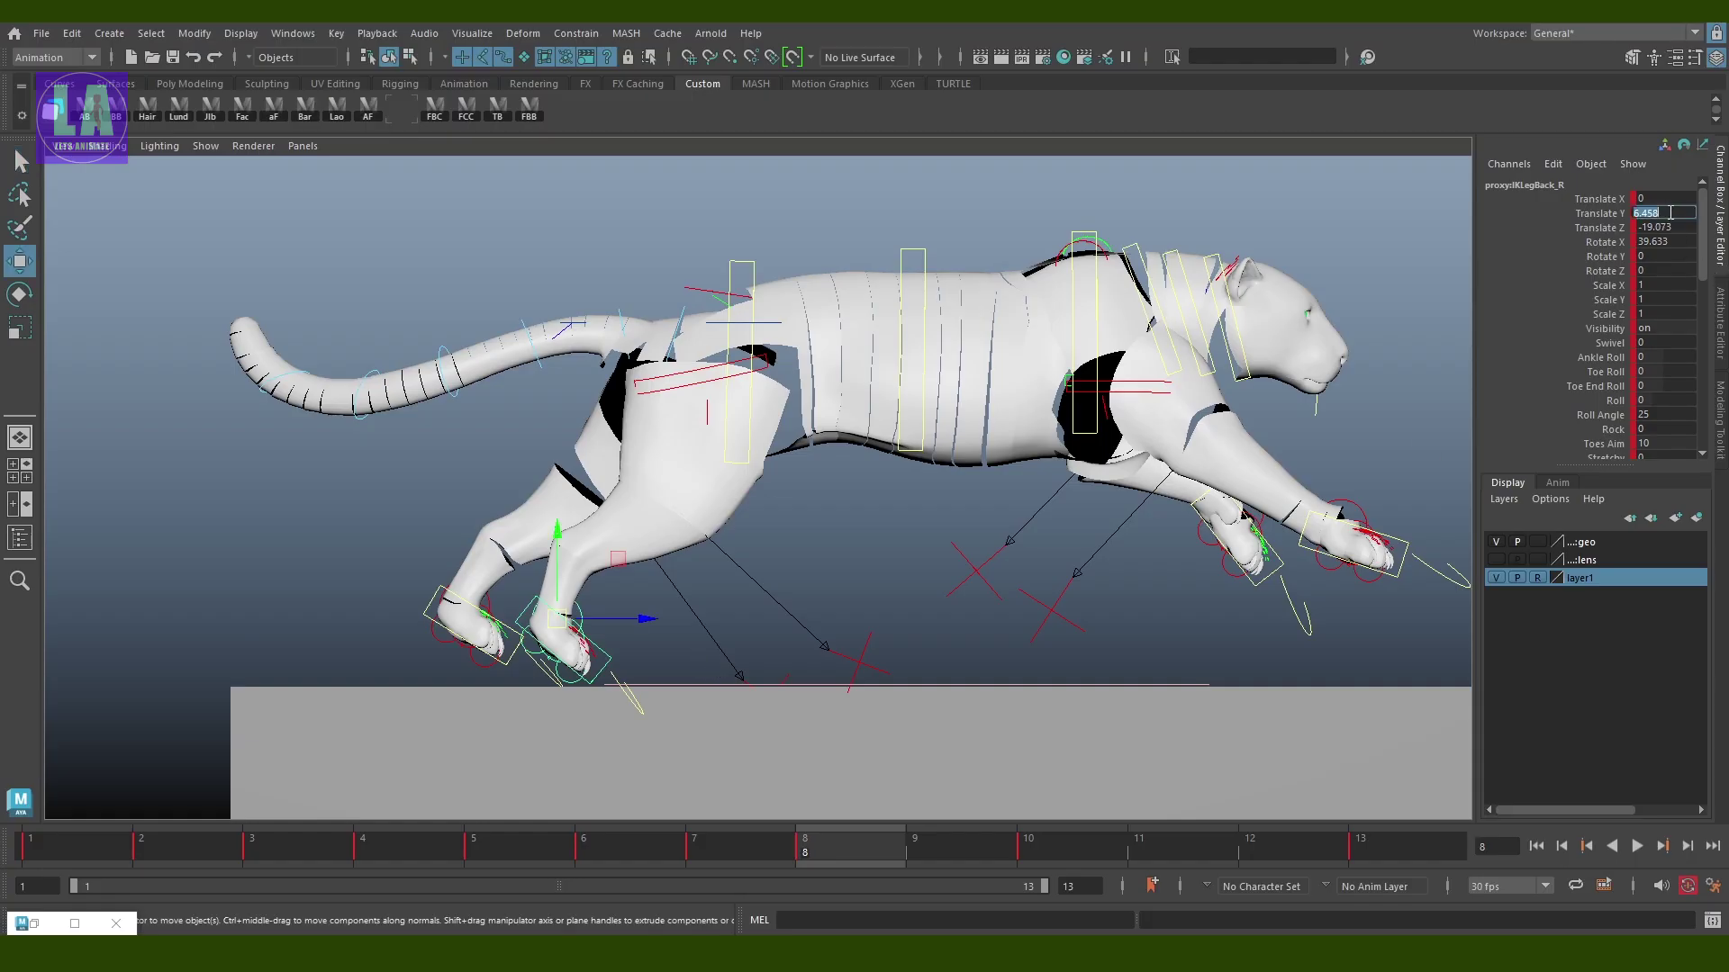
text(0)
key(Return)
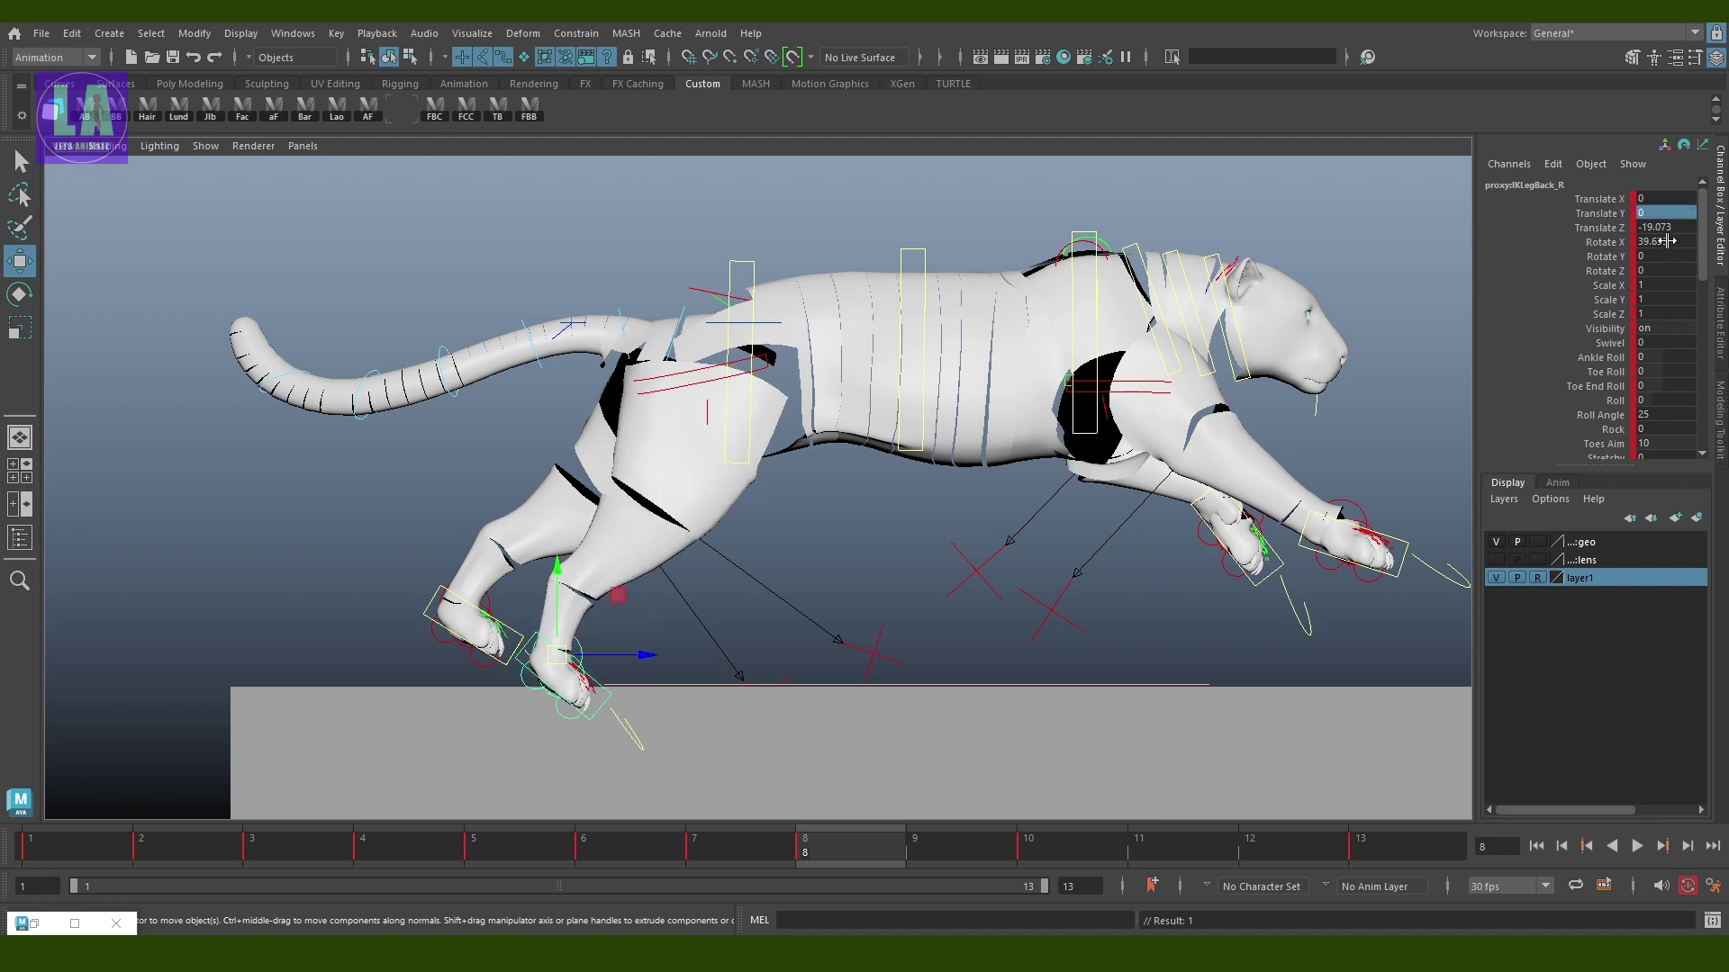
double_click(1667, 242)
text(0)
key(Return)
click(1402, 386)
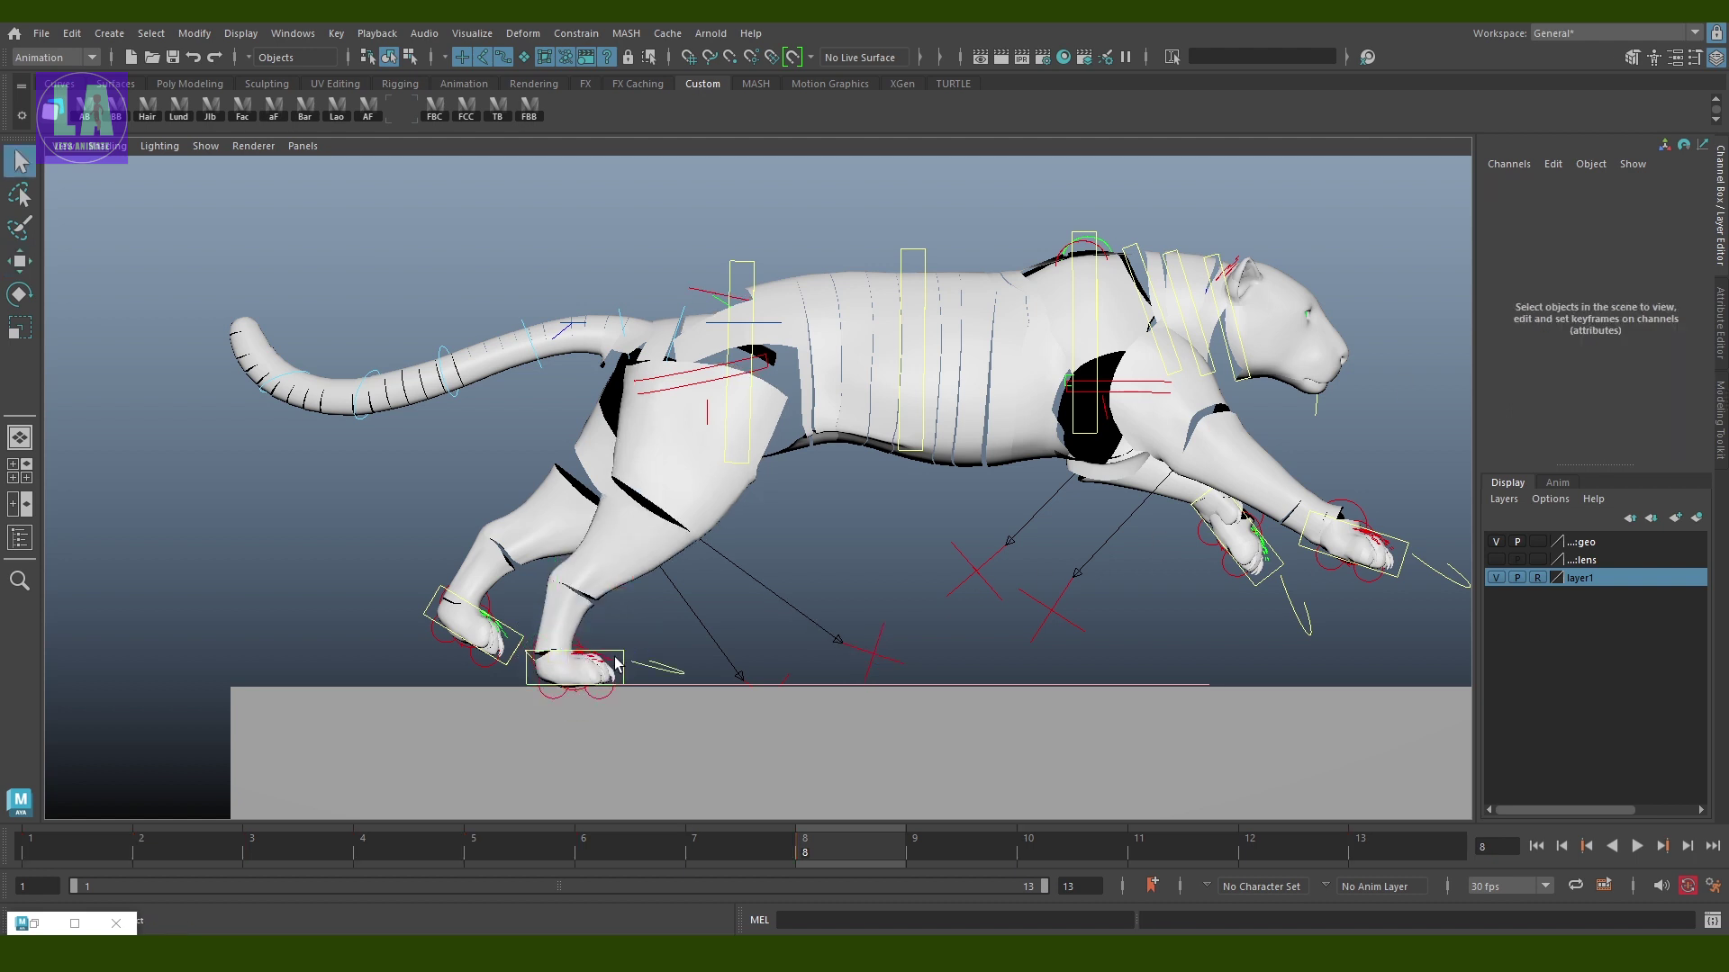
click(567, 671)
drag(639, 655, 572, 653)
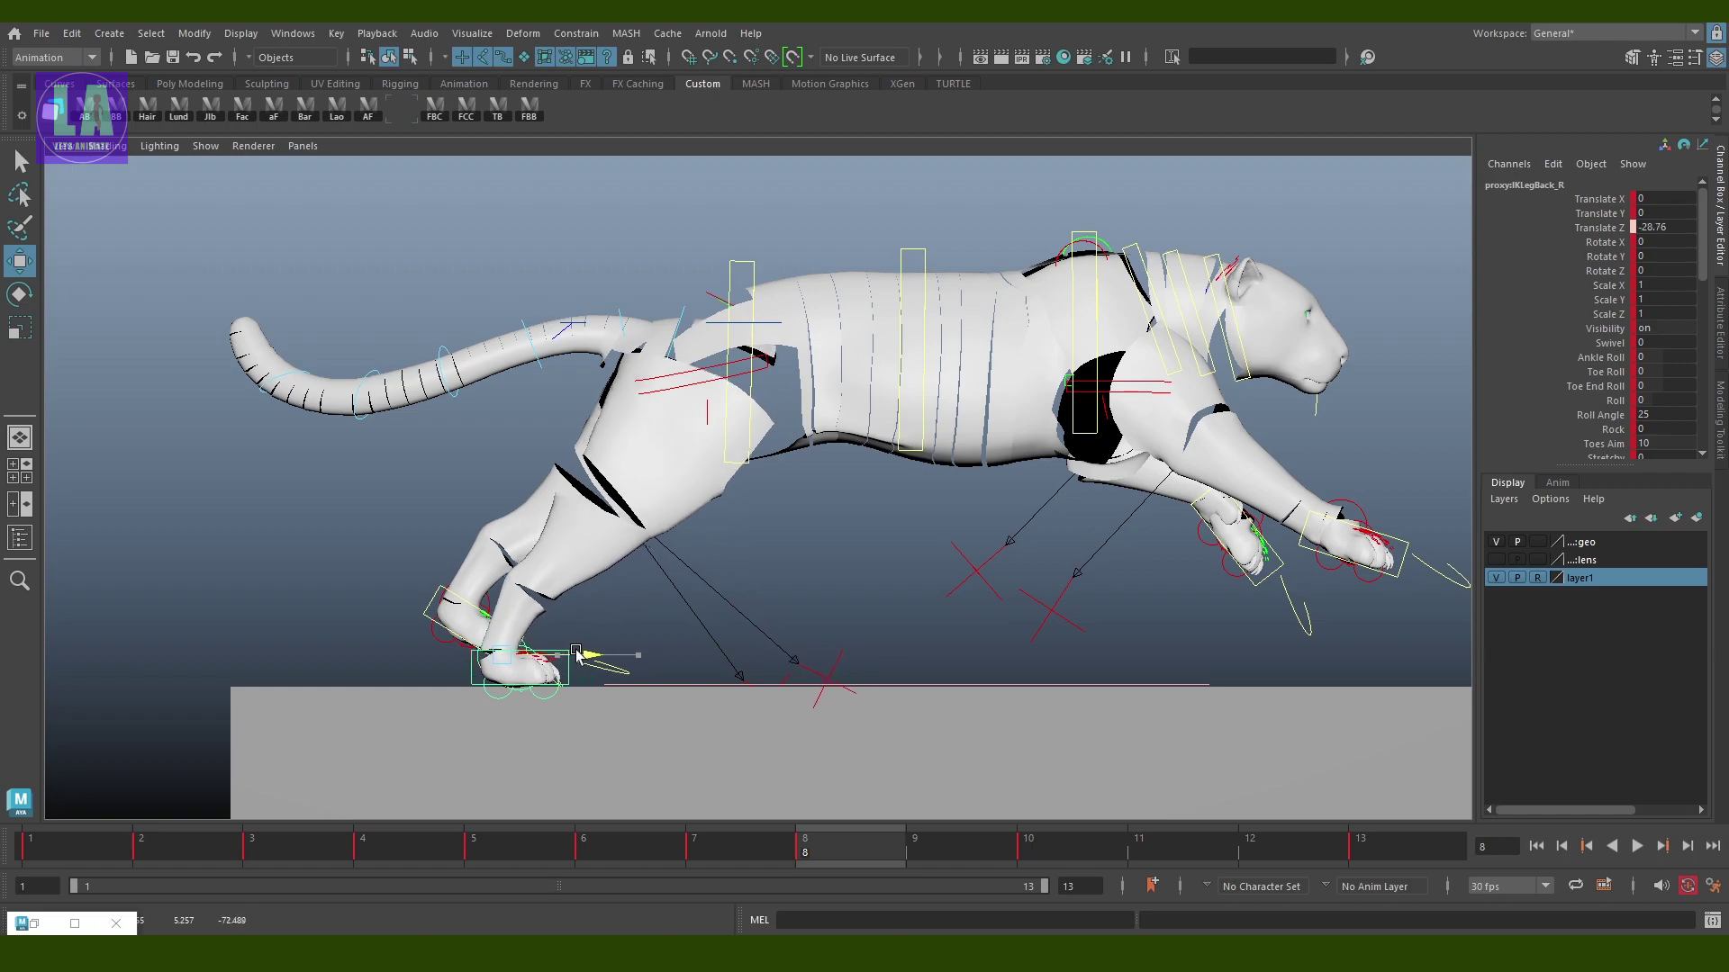
Check the reference, then lift the other back foot up and back
key(alt+Tab)
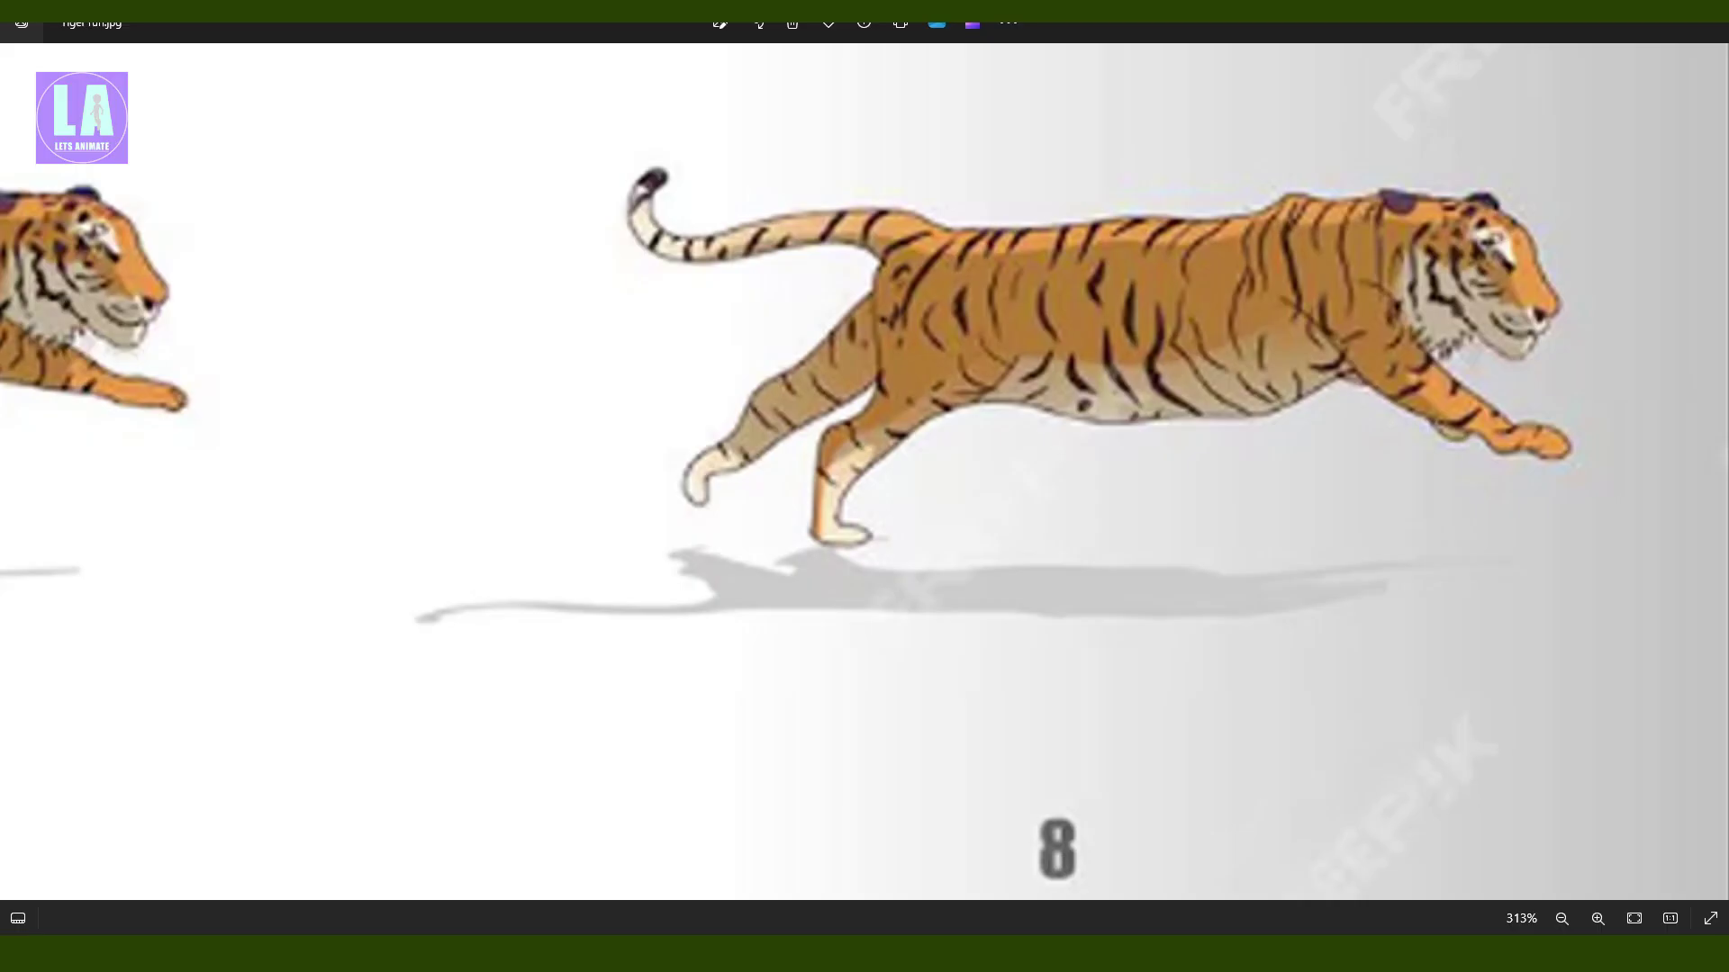
key(alt+Tab)
click(553, 592)
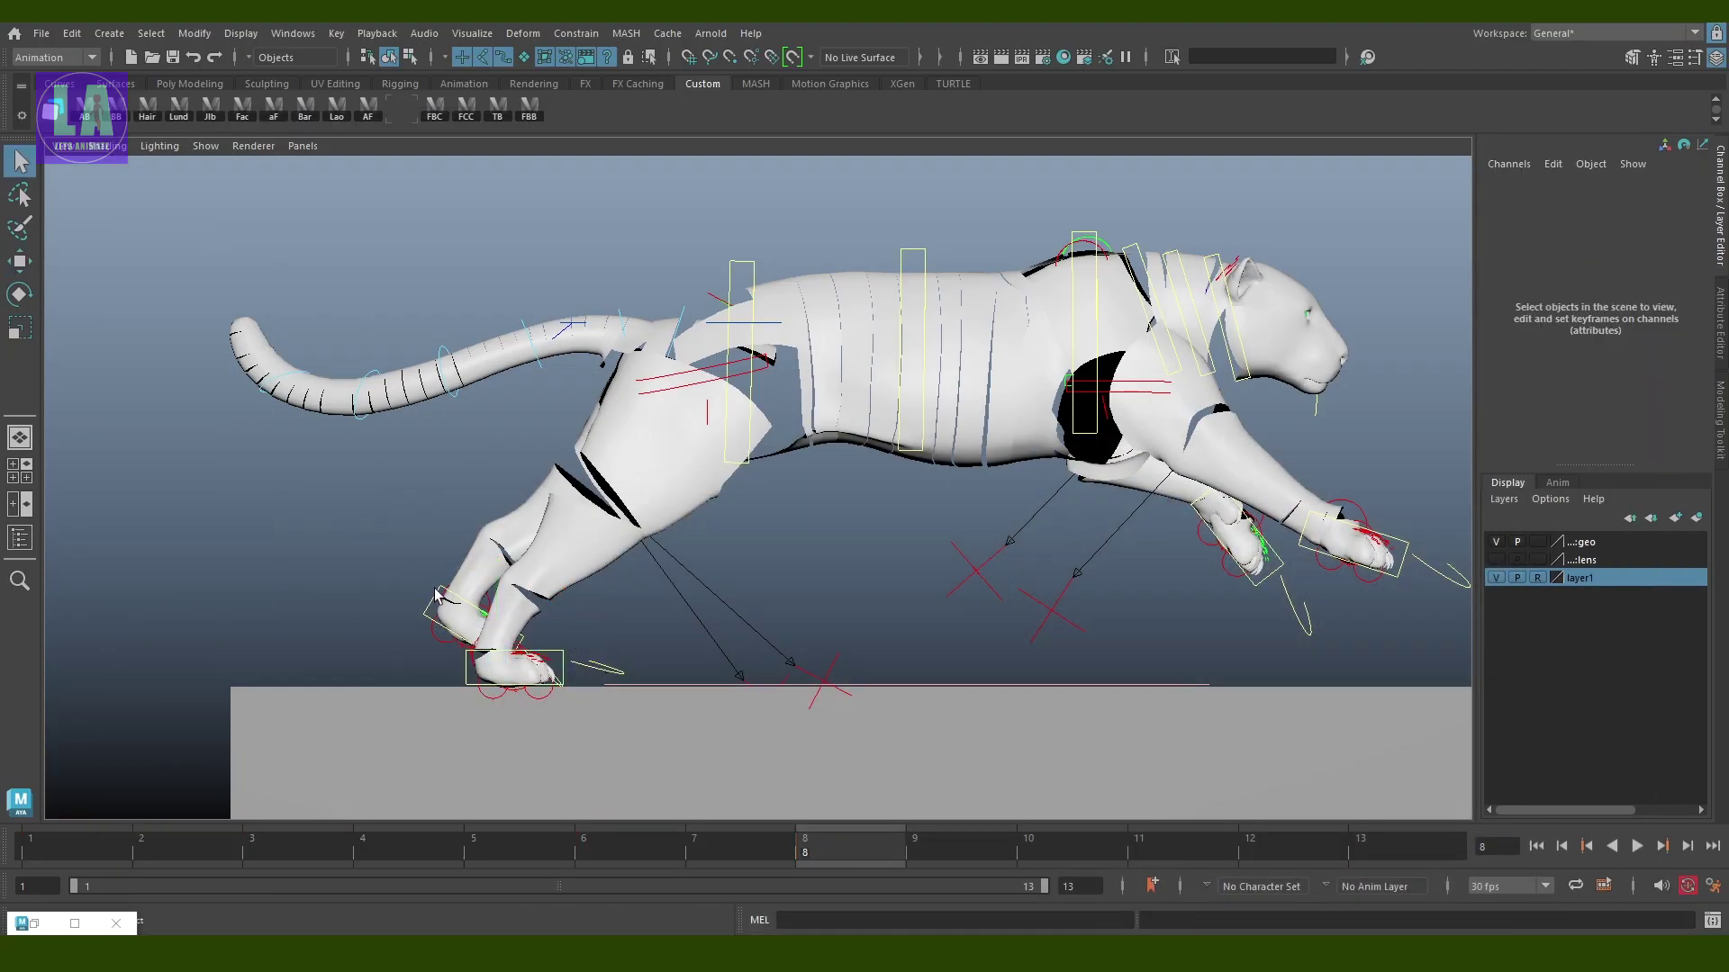
click(437, 594)
key(e)
key(w)
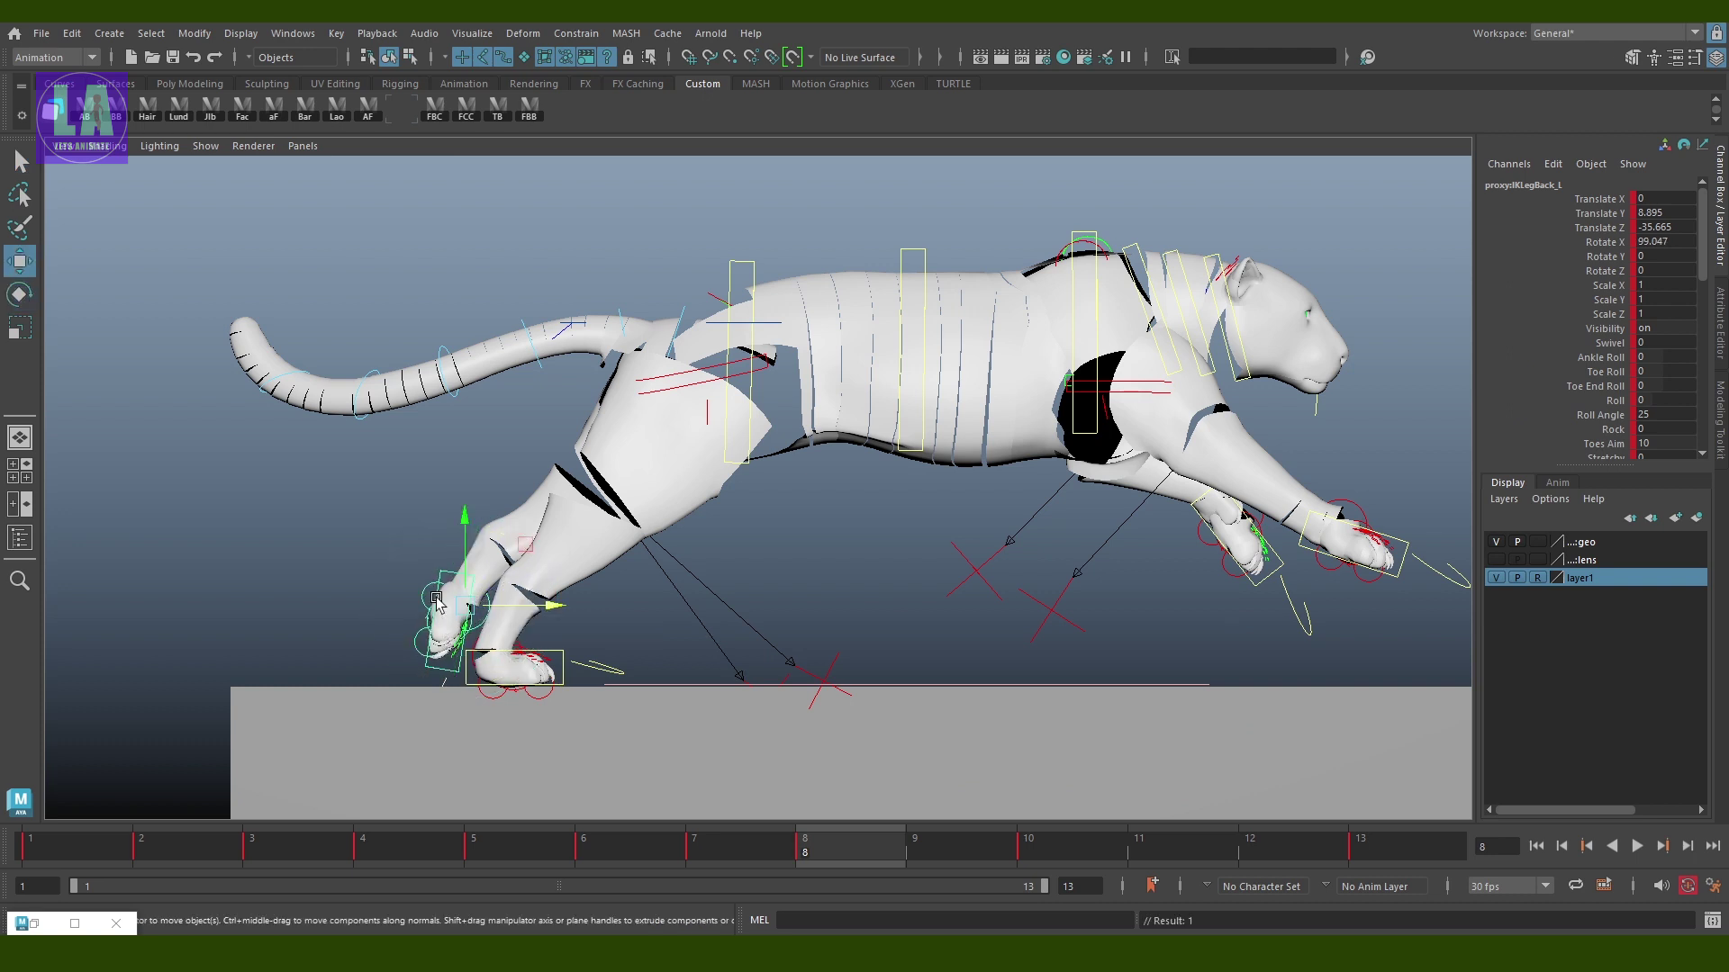
mouse_move(465, 605)
mouse_down()
mouse_move(430, 595)
mouse_move(373, 633)
mouse_move(387, 612)
mouse_up()
key(e)
key(w)
Select the front paw control and review the reference drawings again
click(1243, 540)
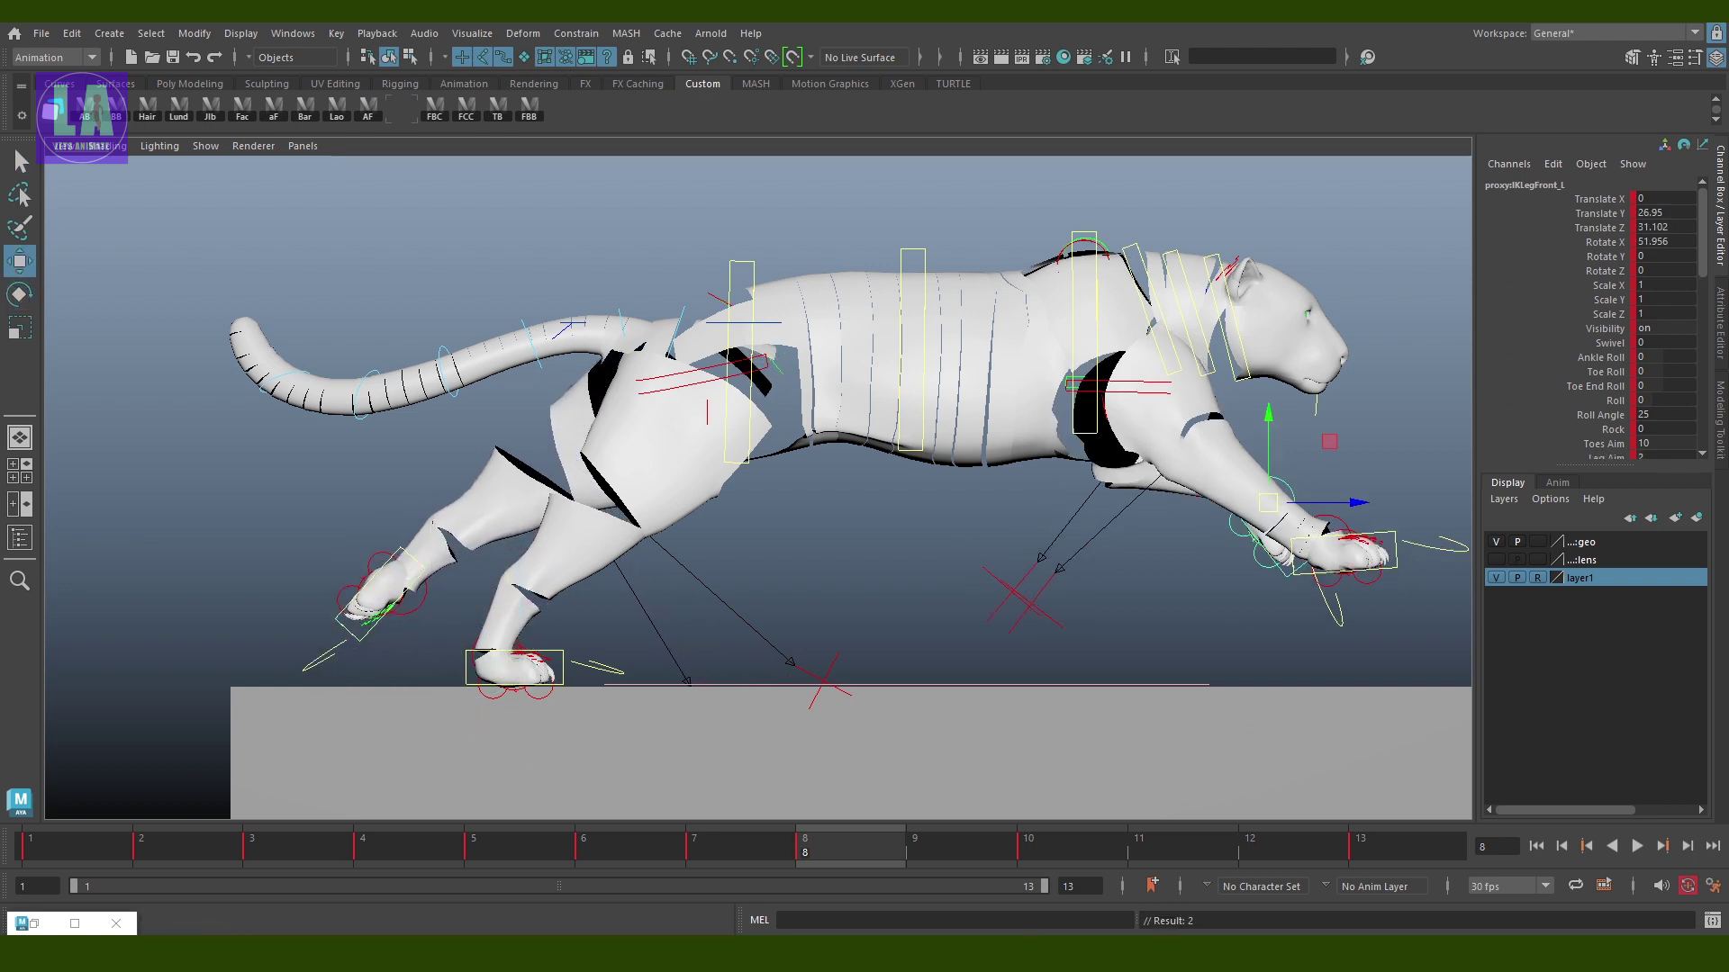
key(alt+Tab)
scroll(1007, 547, down, 5)
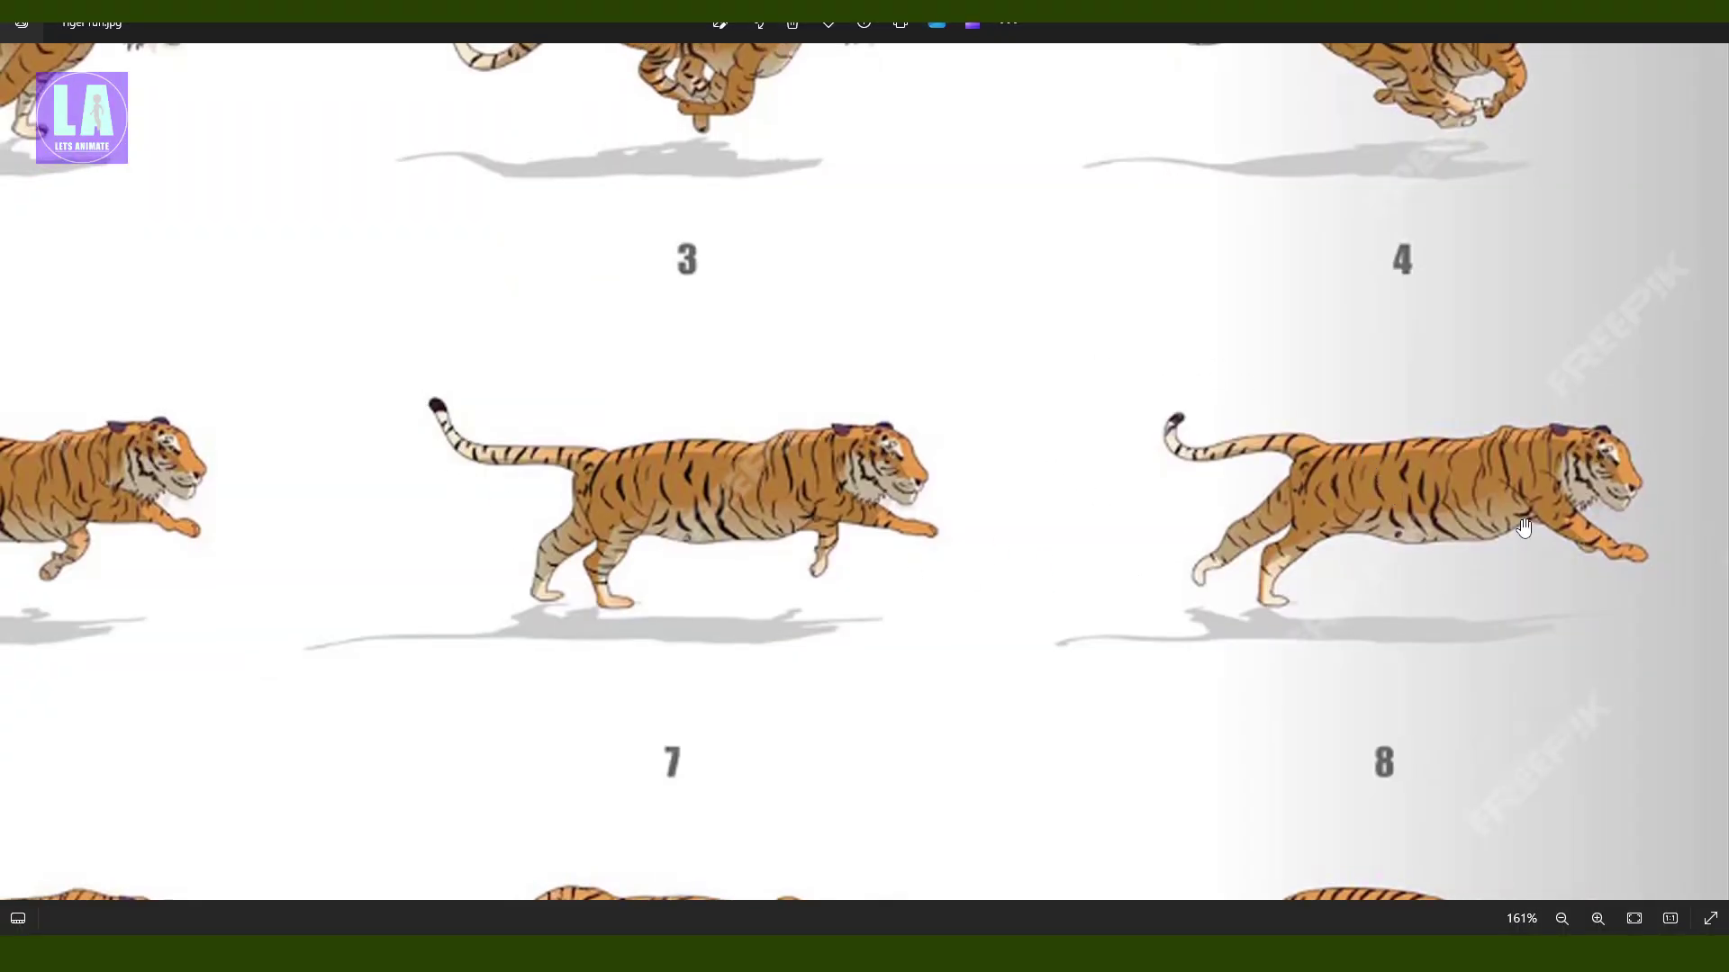
scroll(1435, 348, up, 3)
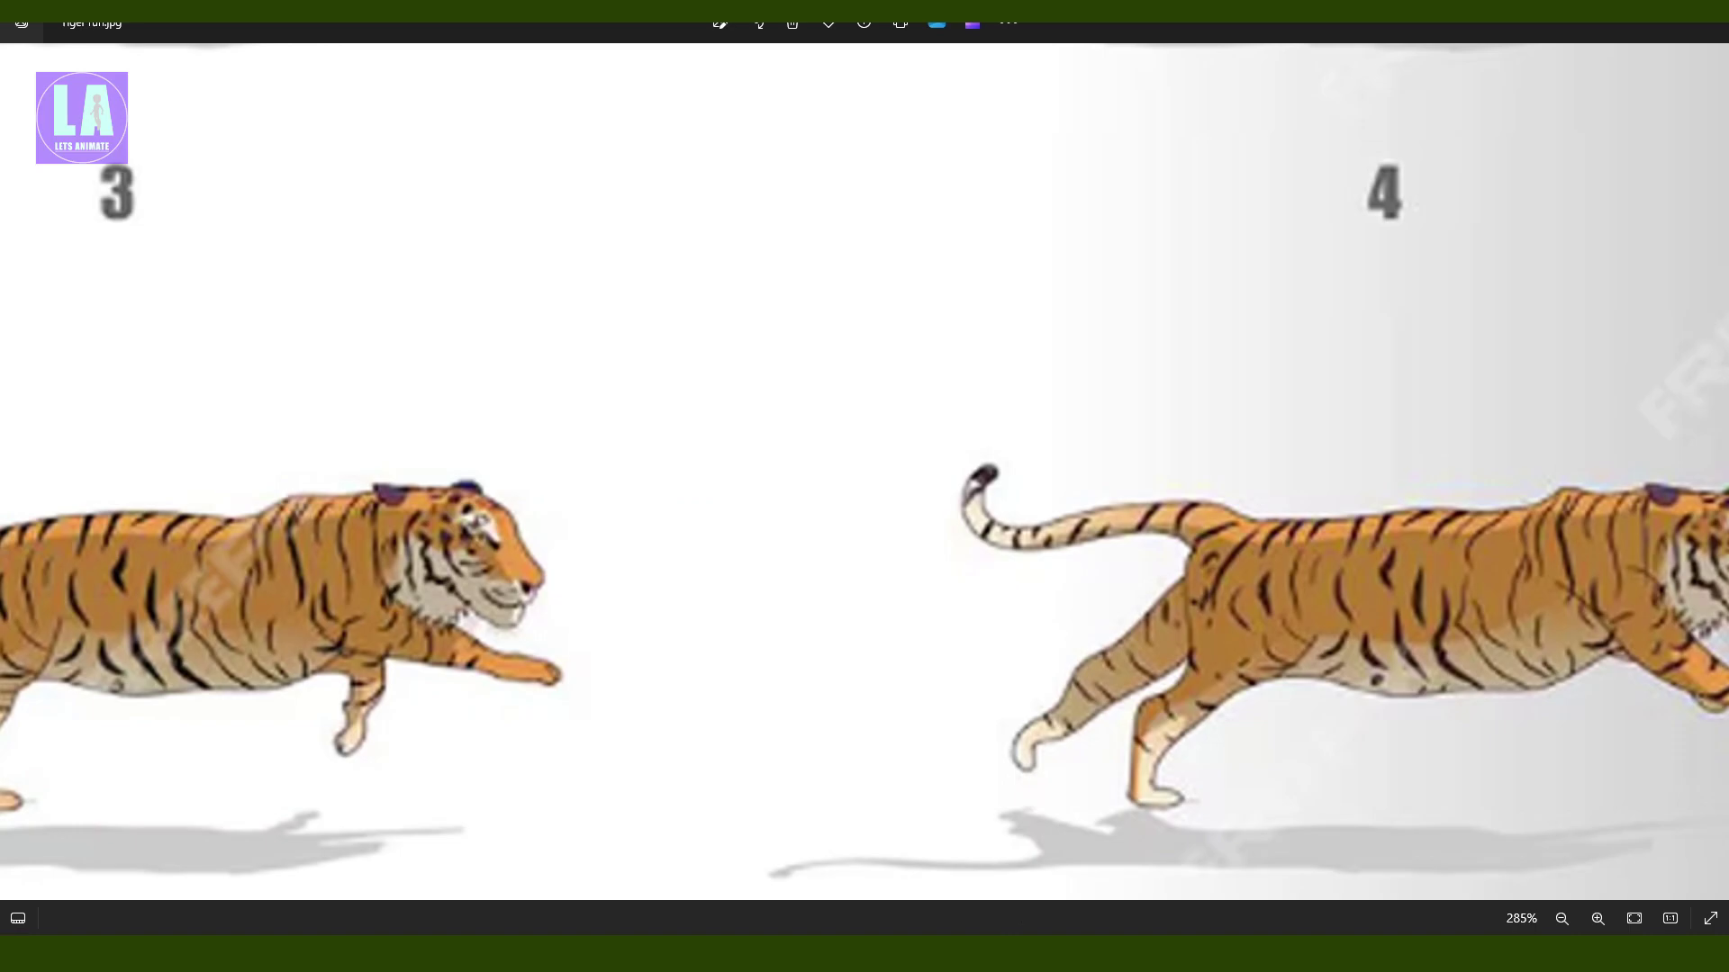
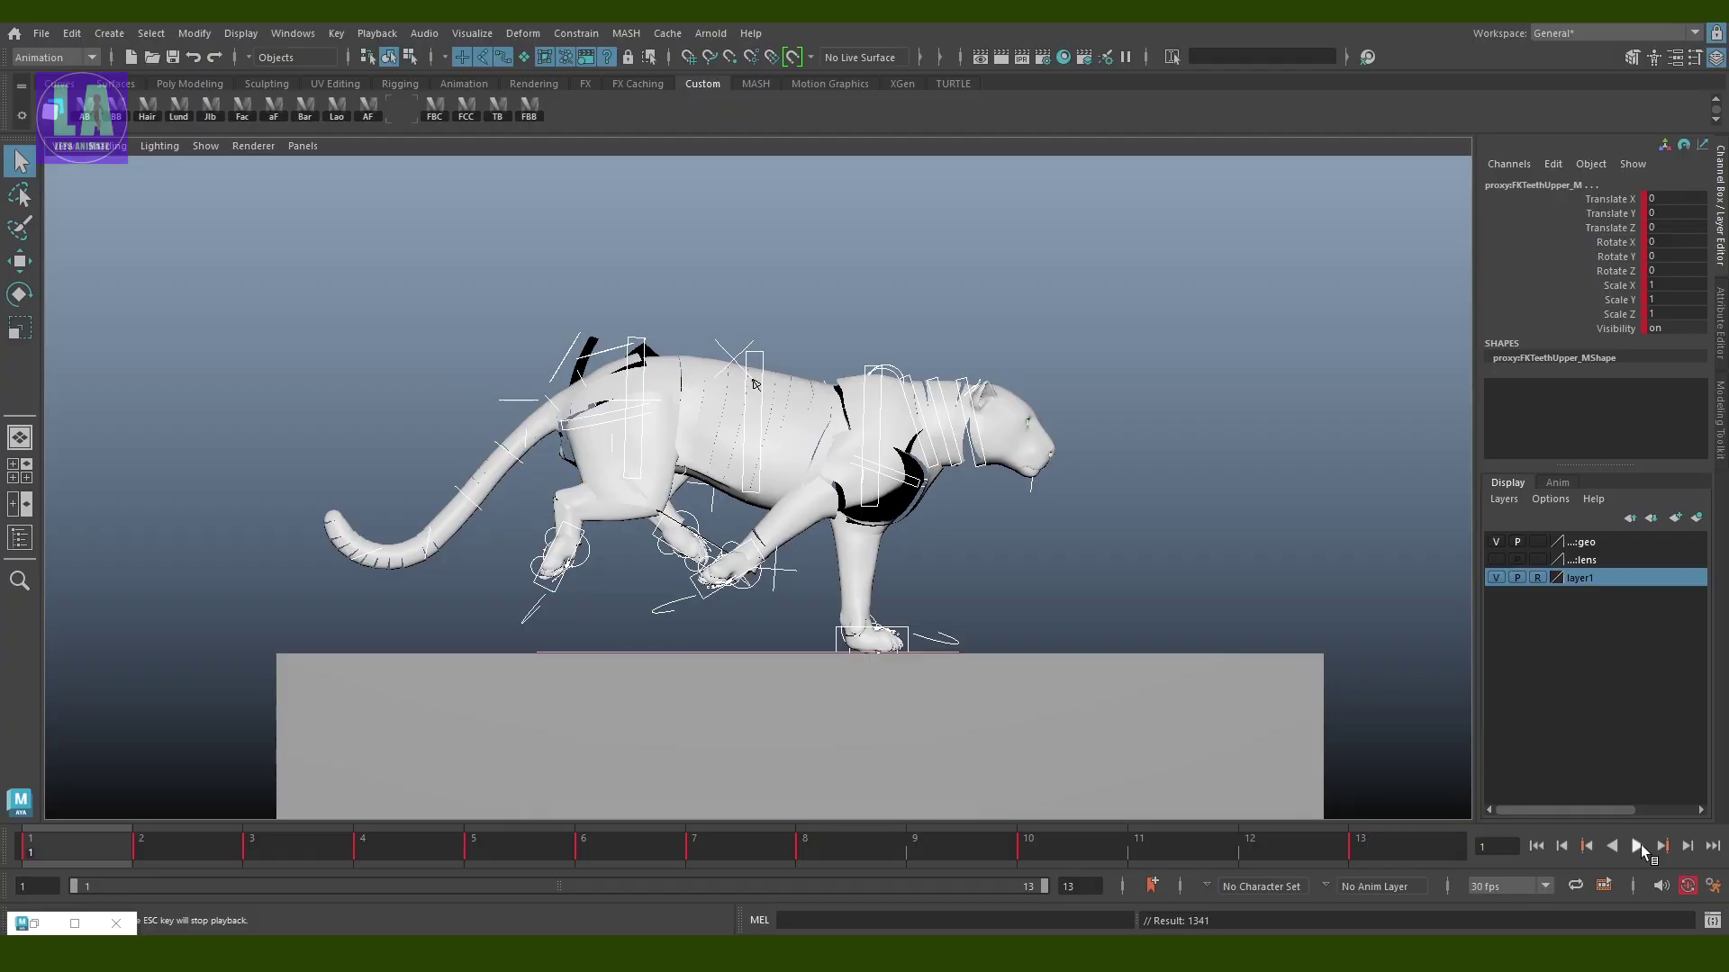
Play back the cycle, then lower the right back foot control at frame 9
click(1637, 846)
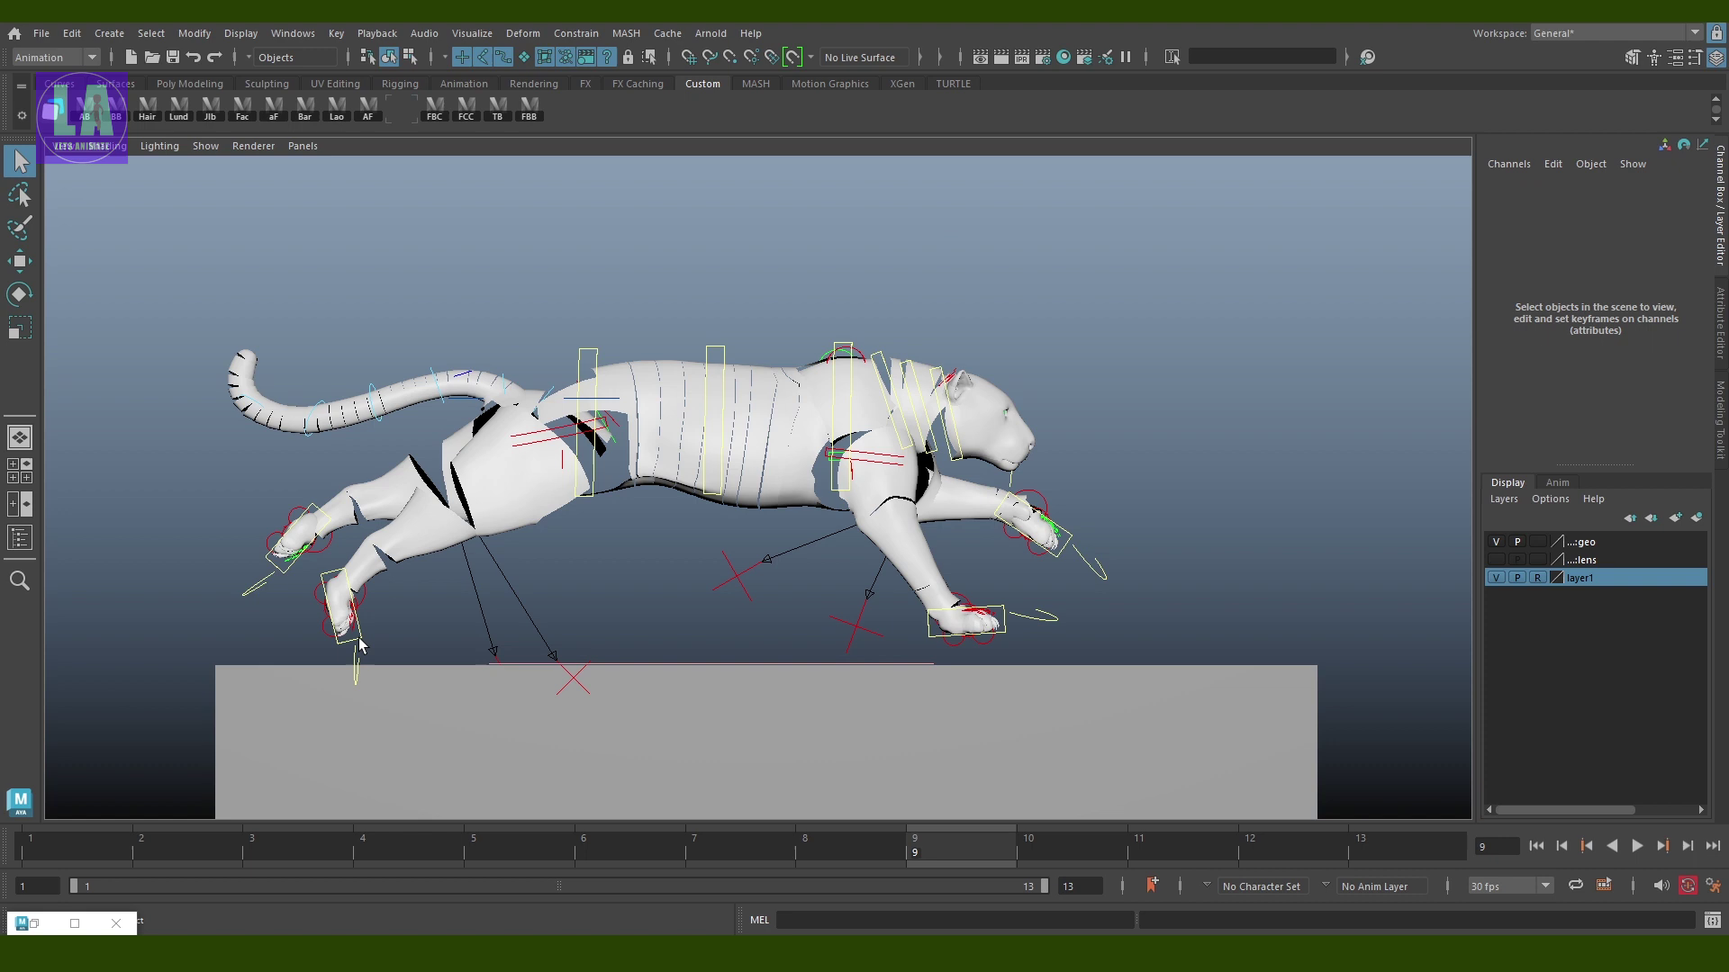
click(359, 644)
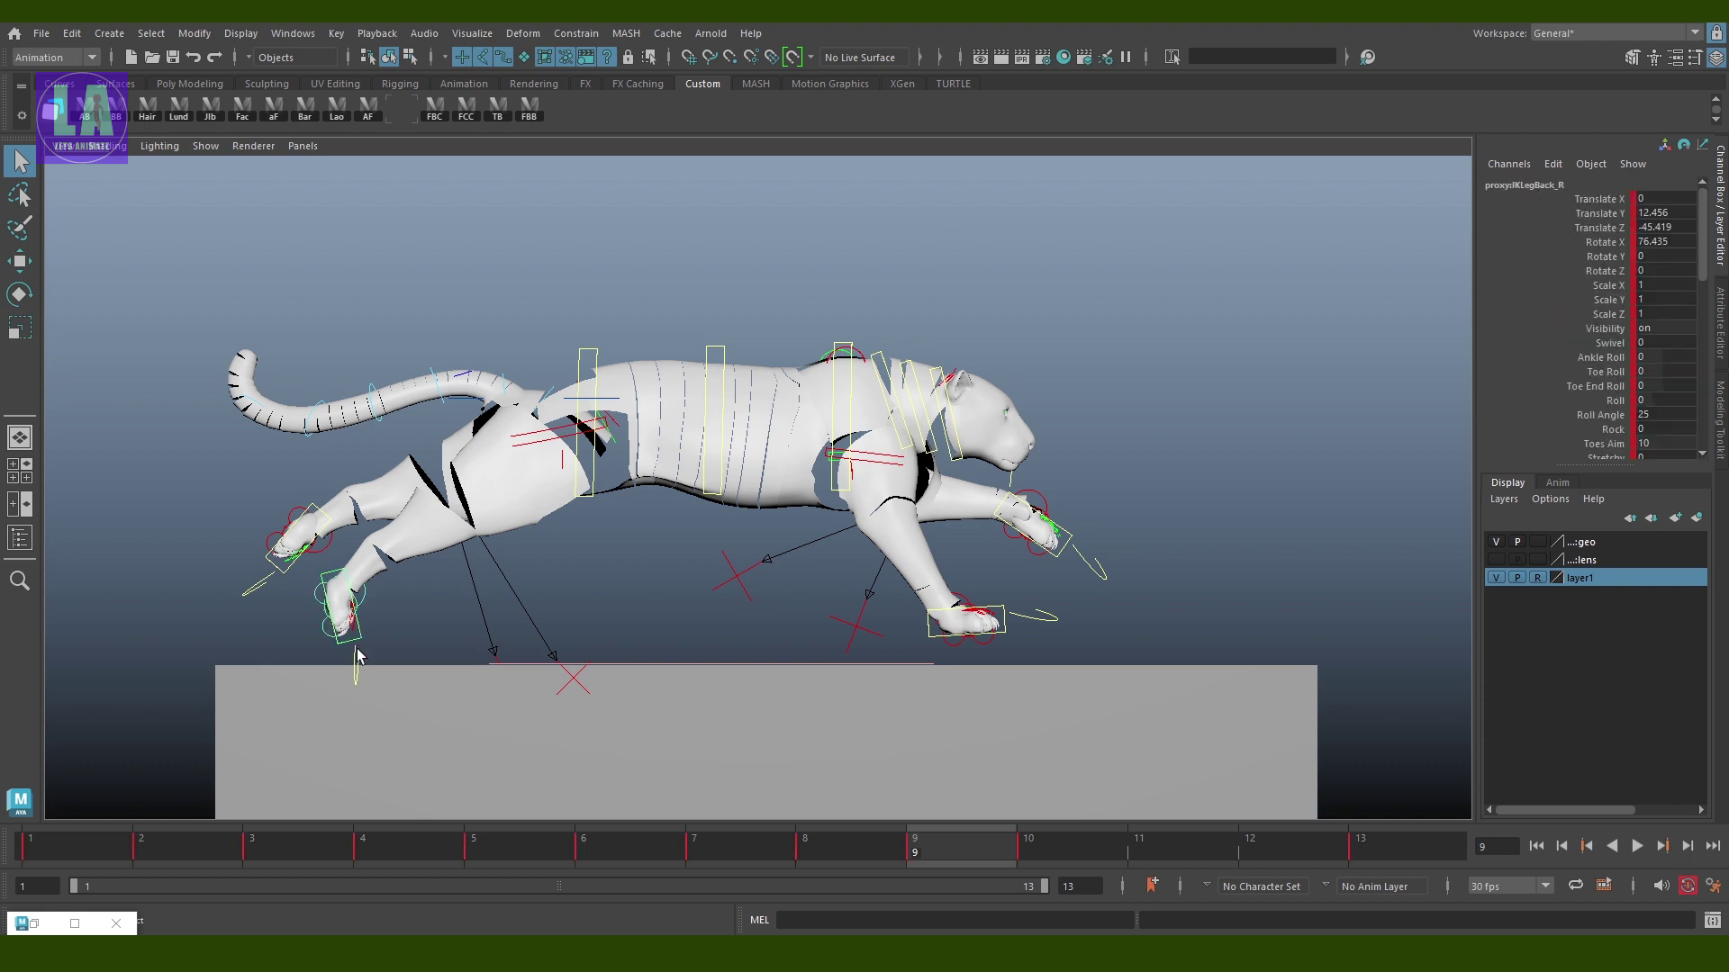
key(w)
drag(351, 509, 356, 529)
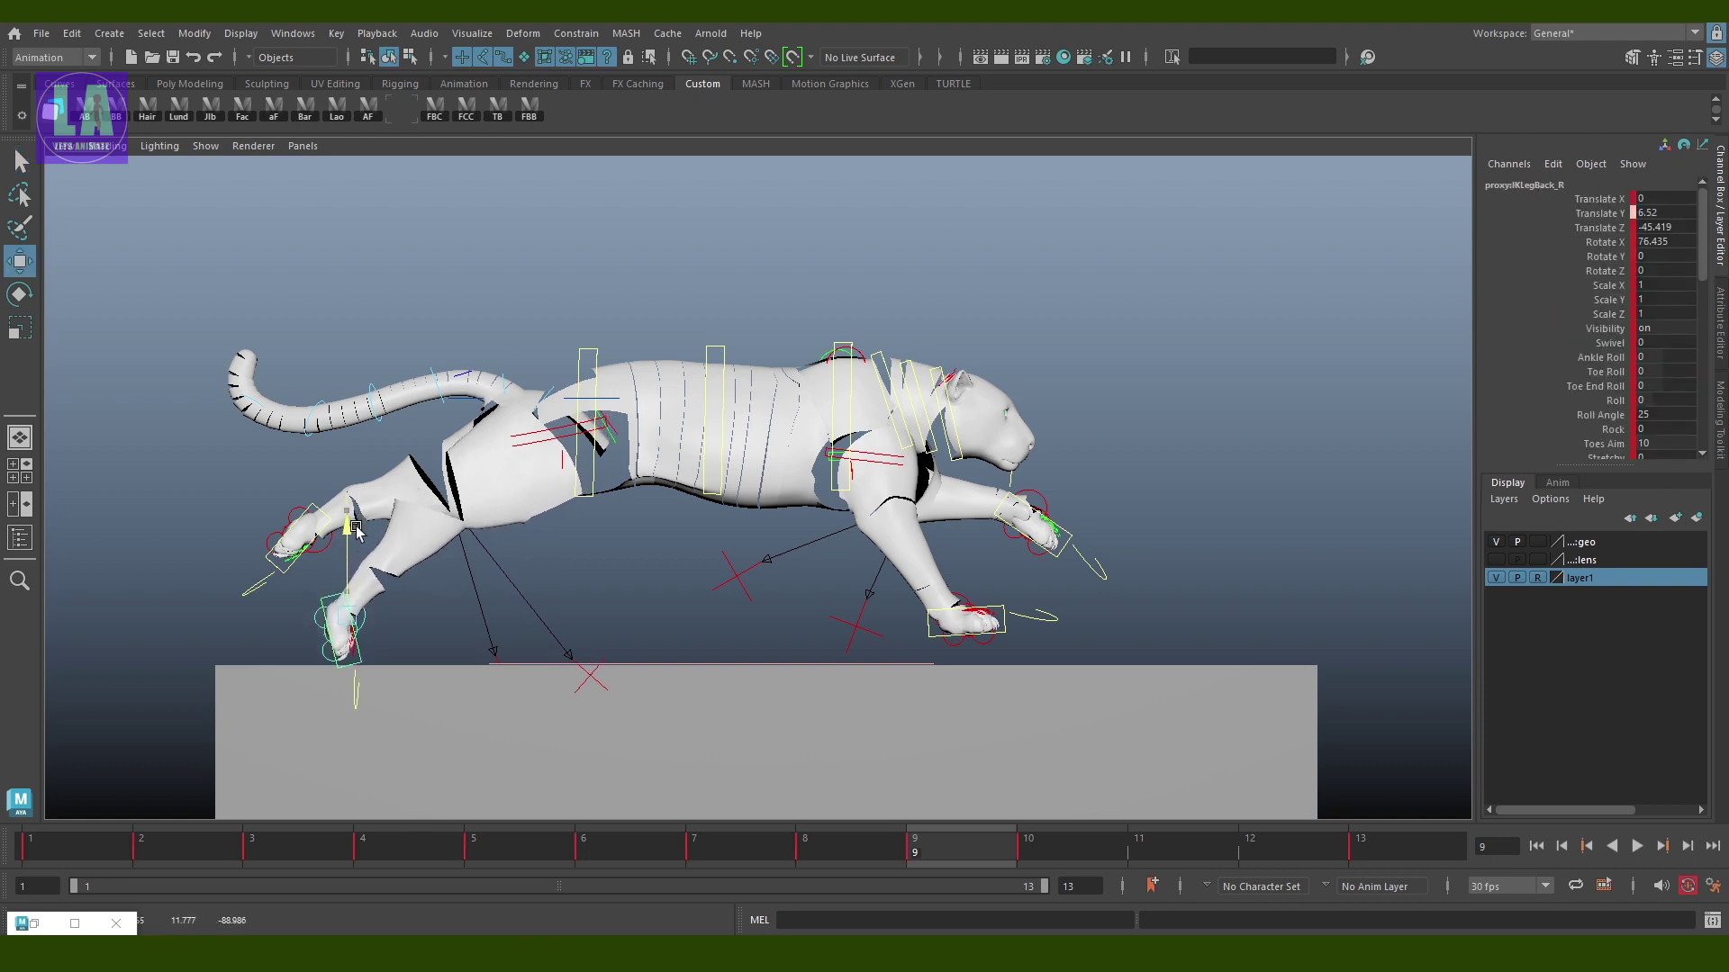
key(q)
click(567, 445)
Move the right back scapular control to reshape the thigh
click(564, 440)
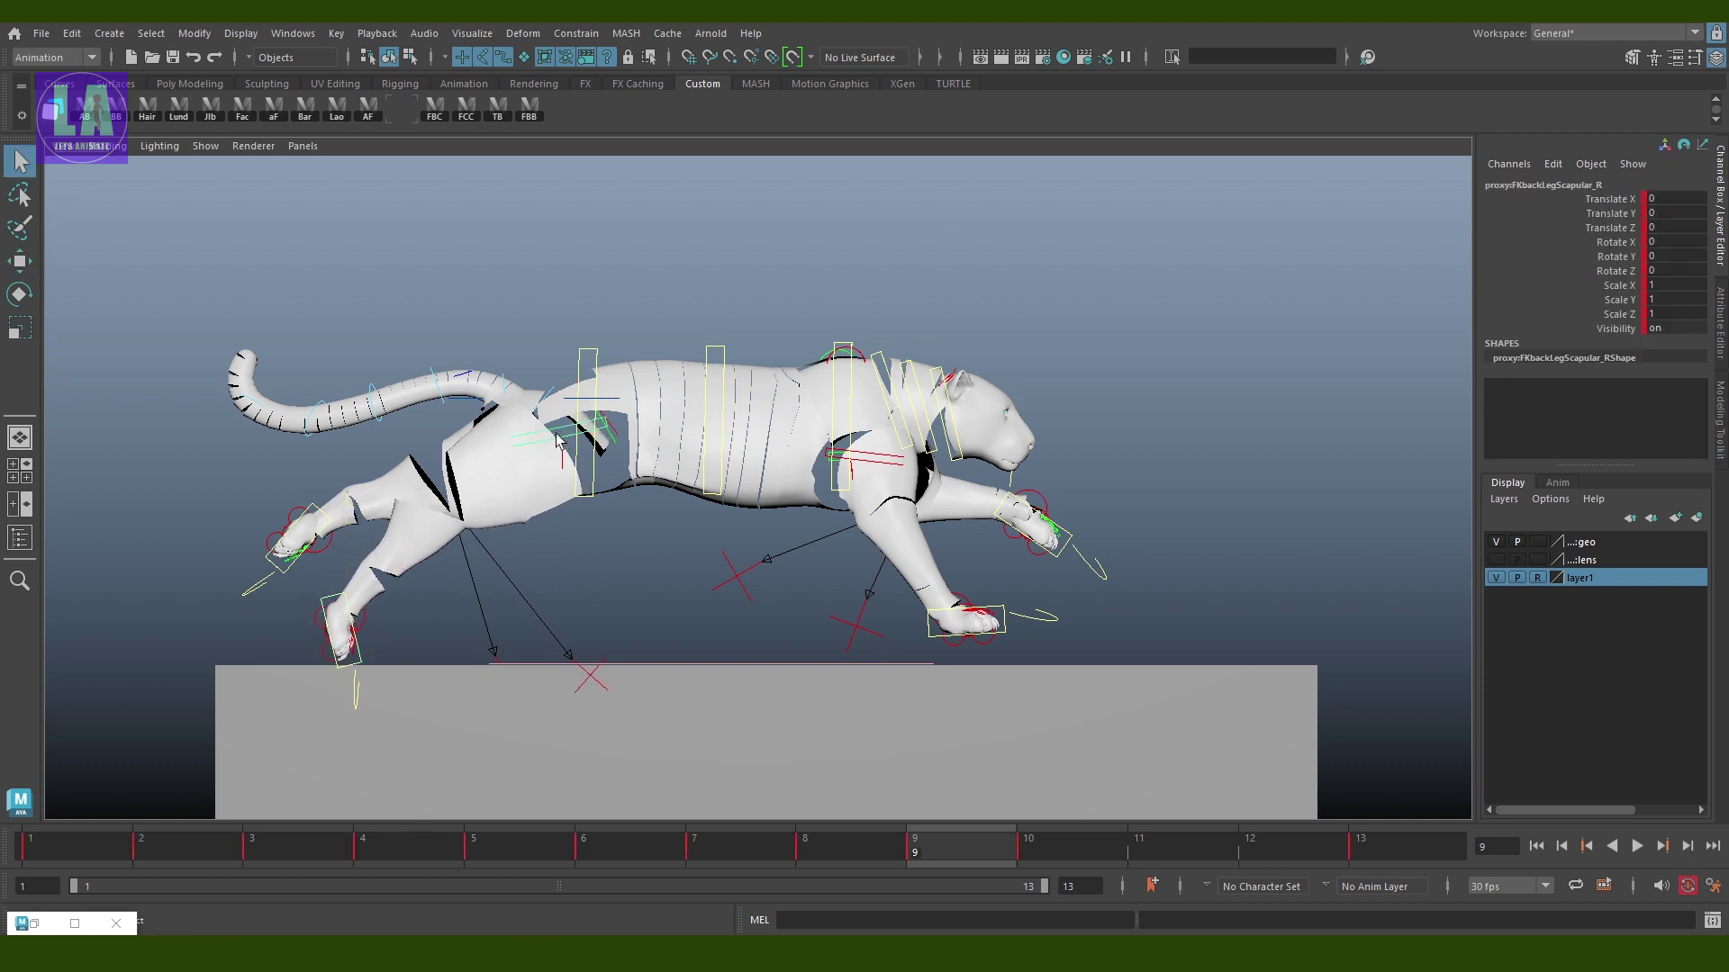
key(w)
drag(620, 430, 634, 423)
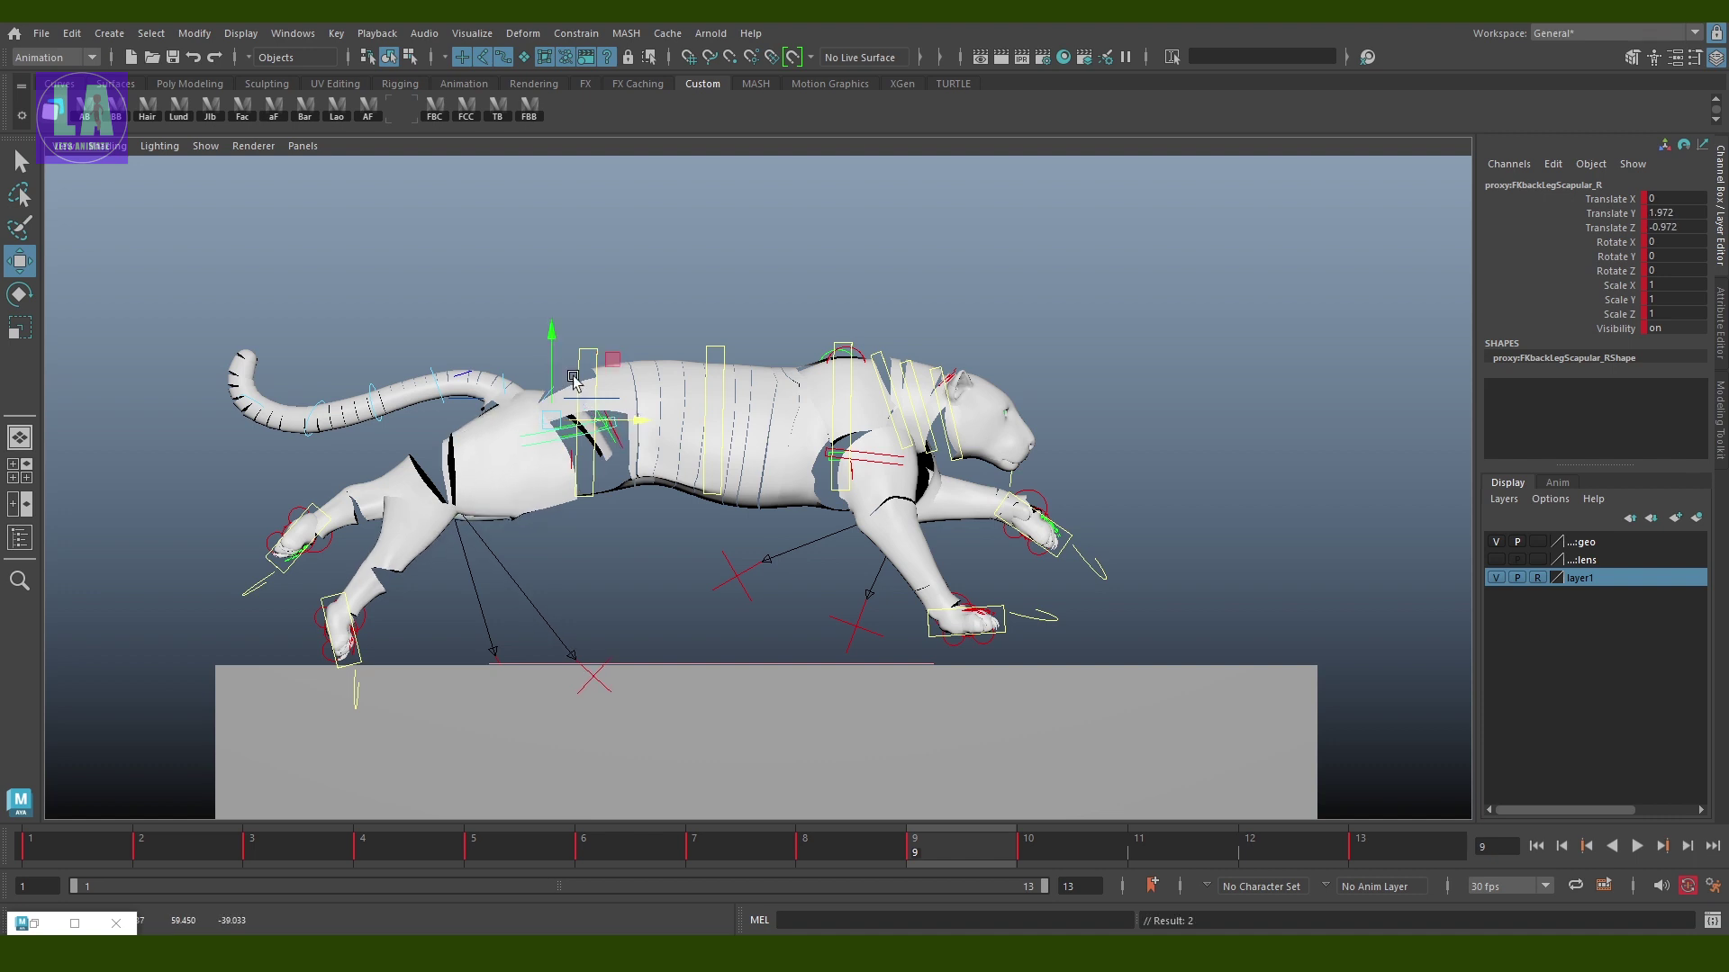
drag(547, 331, 369, 585)
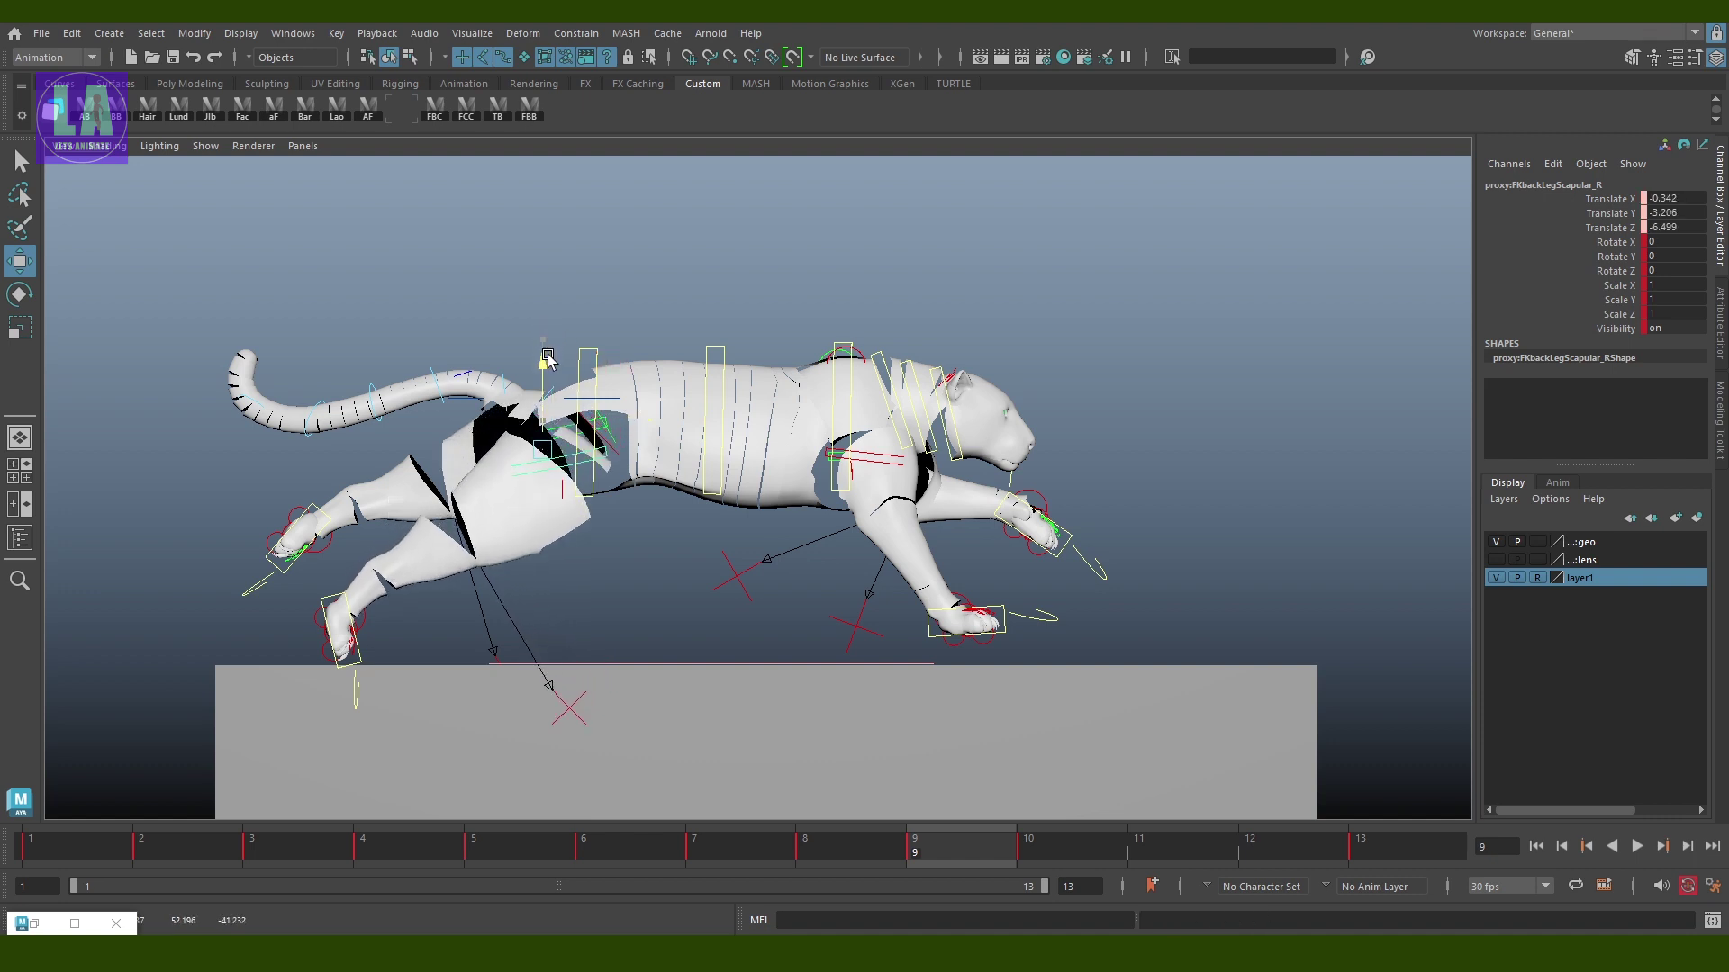
key(q)
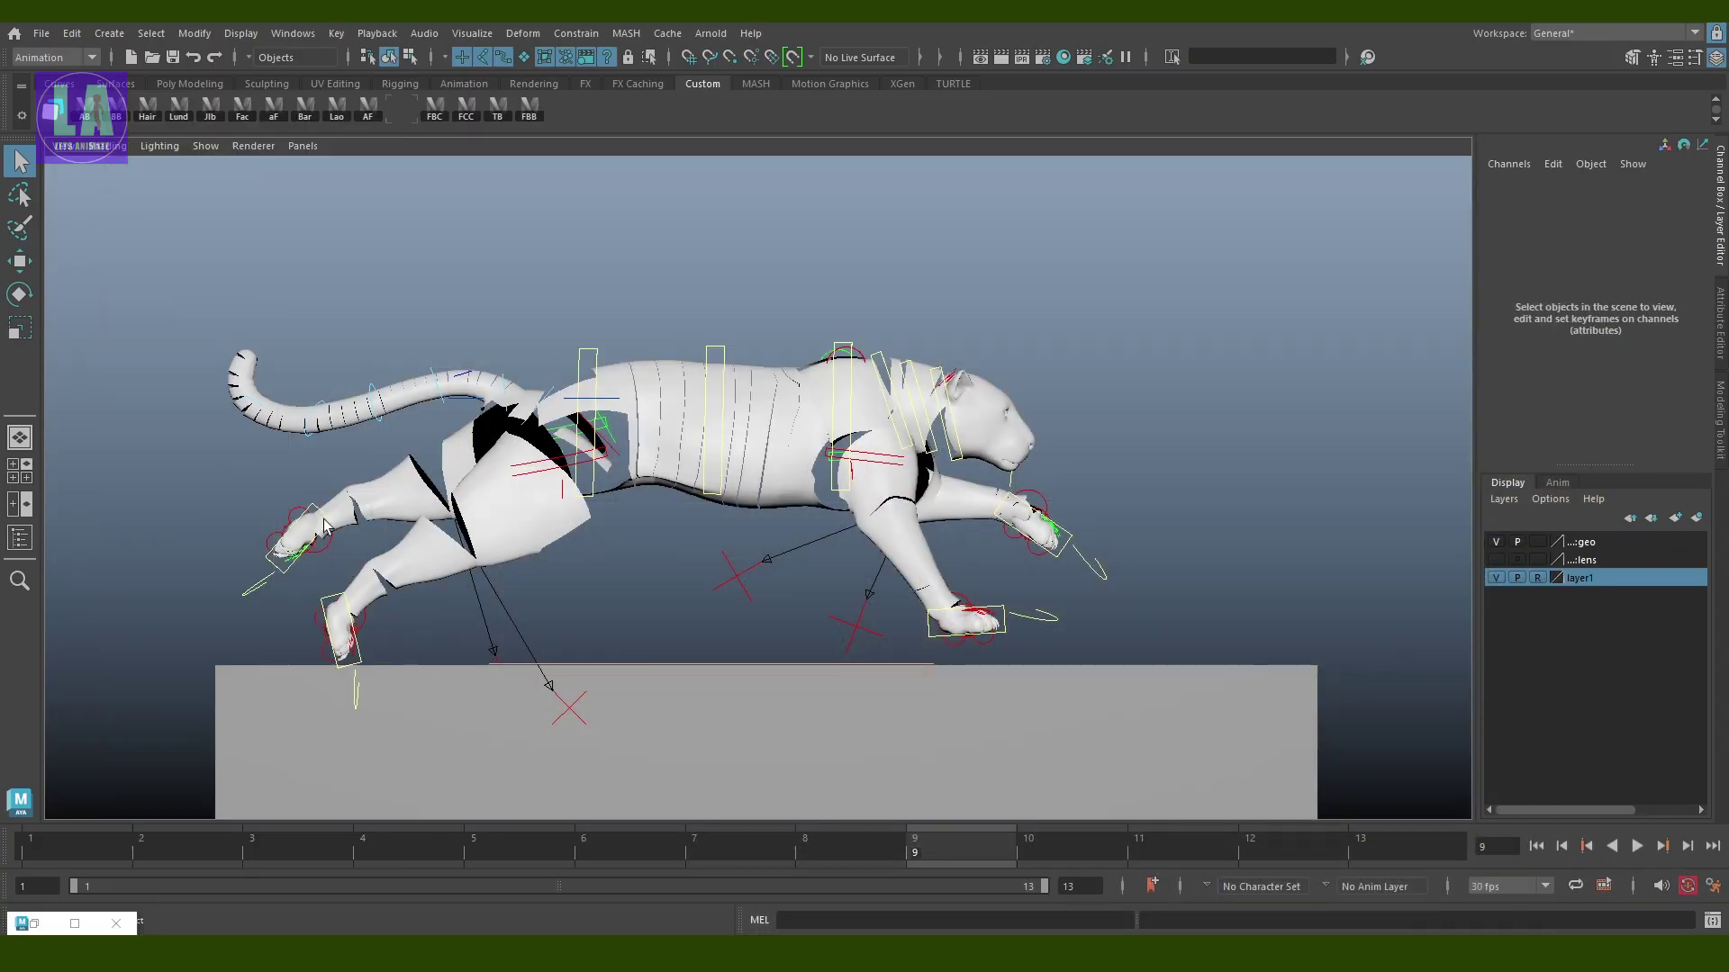
Move the left back foot control further back after comparing with frame 8
click(326, 527)
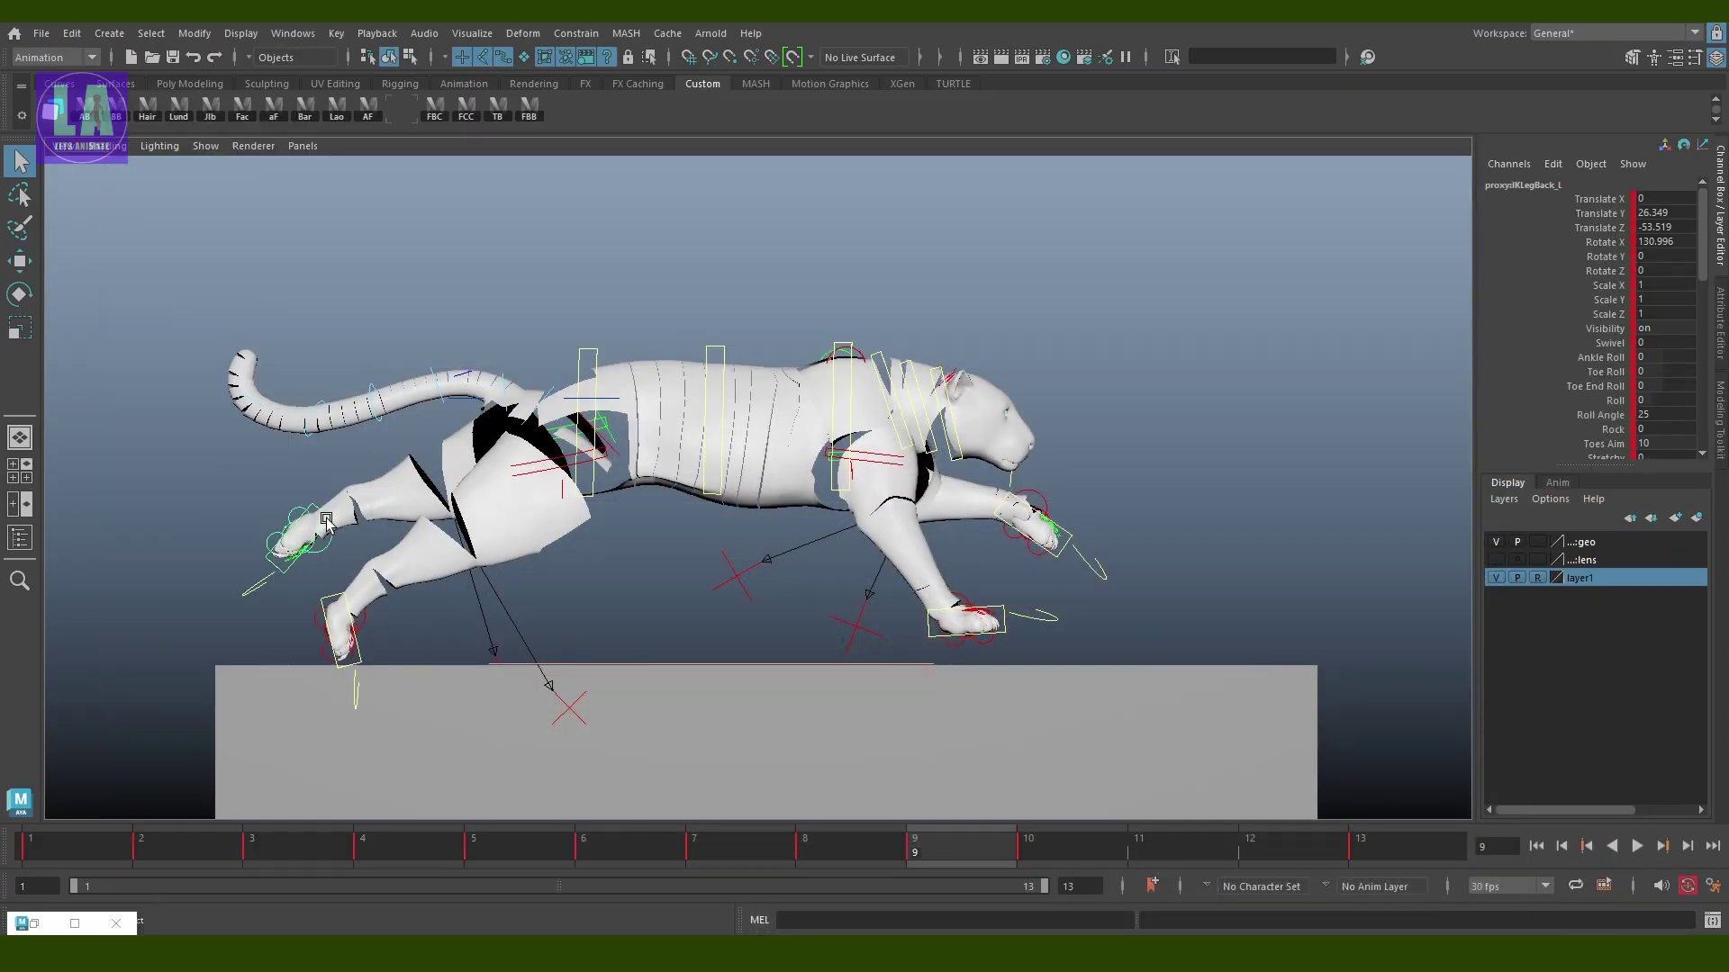
key(e)
key(w)
click(801, 841)
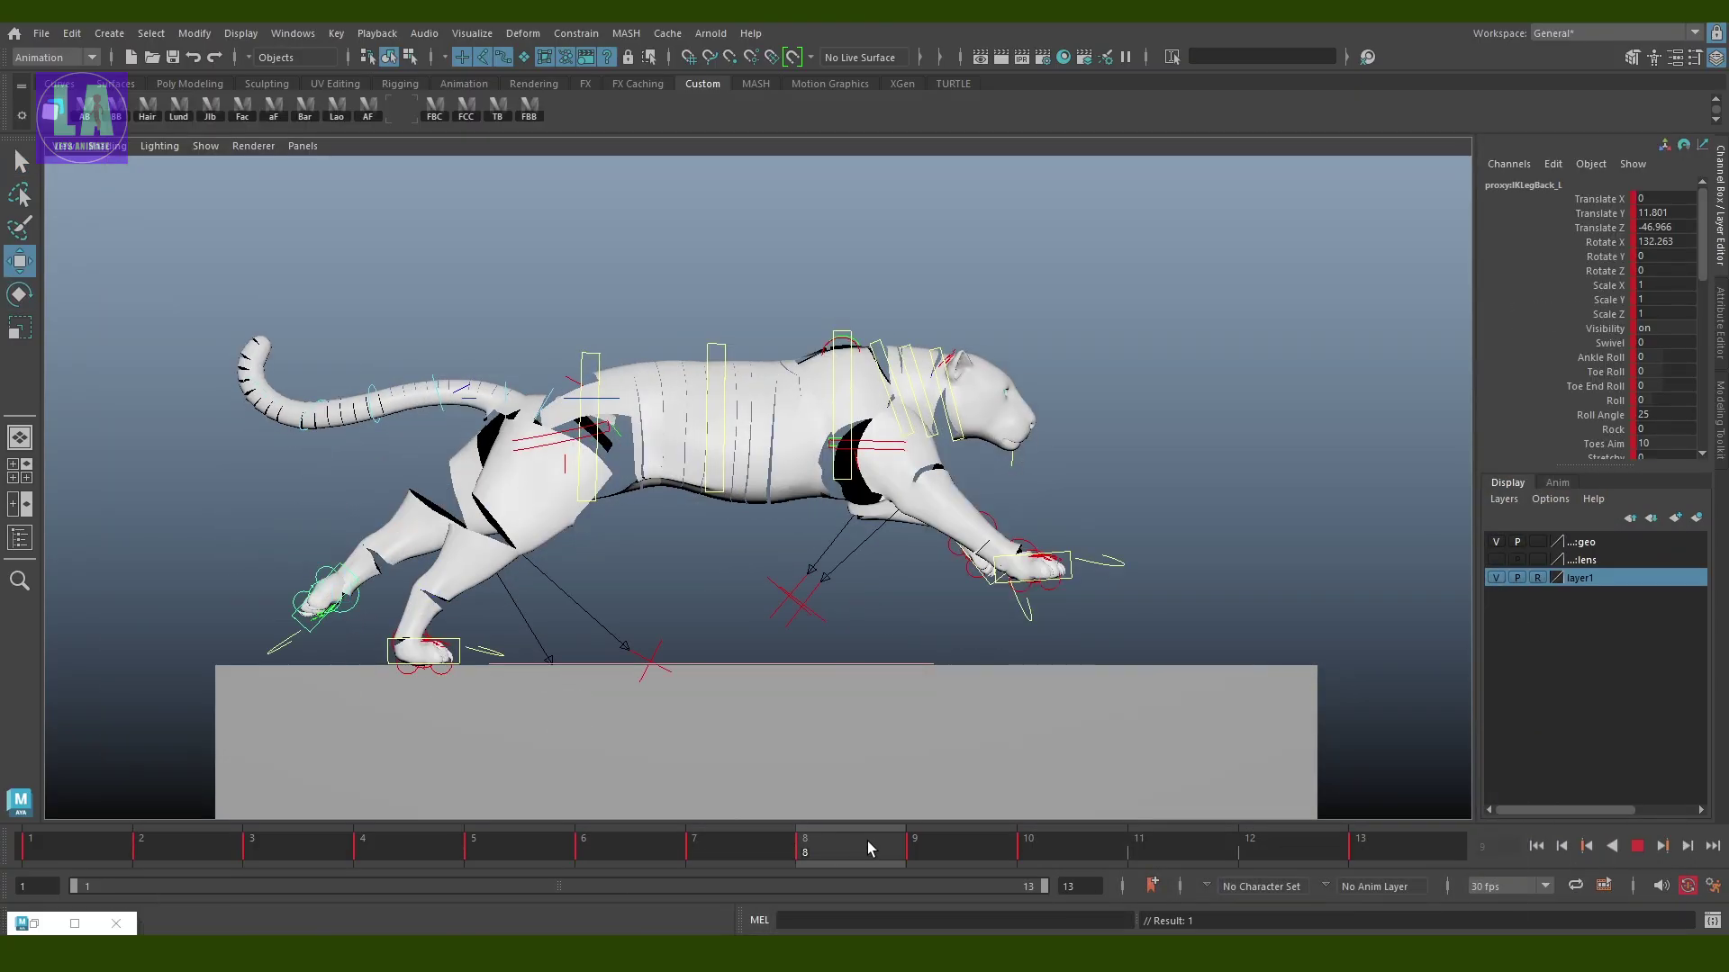
click(911, 842)
drag(396, 534, 360, 534)
key(q)
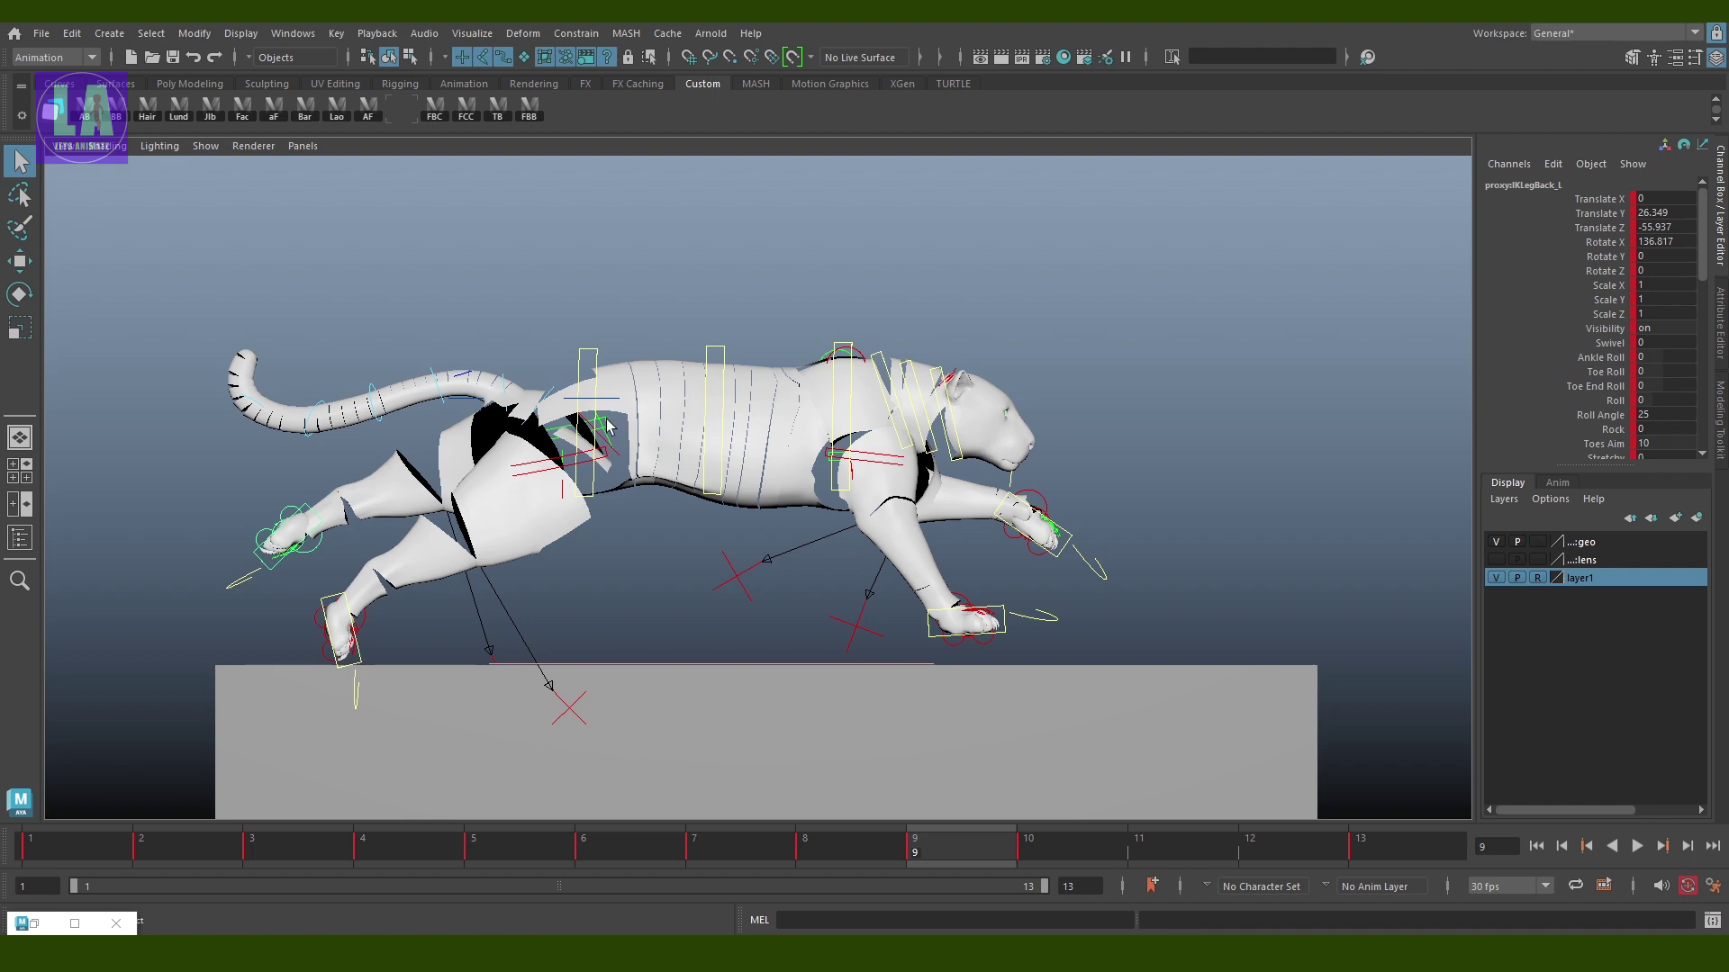
click(608, 426)
key(w)
click(558, 333)
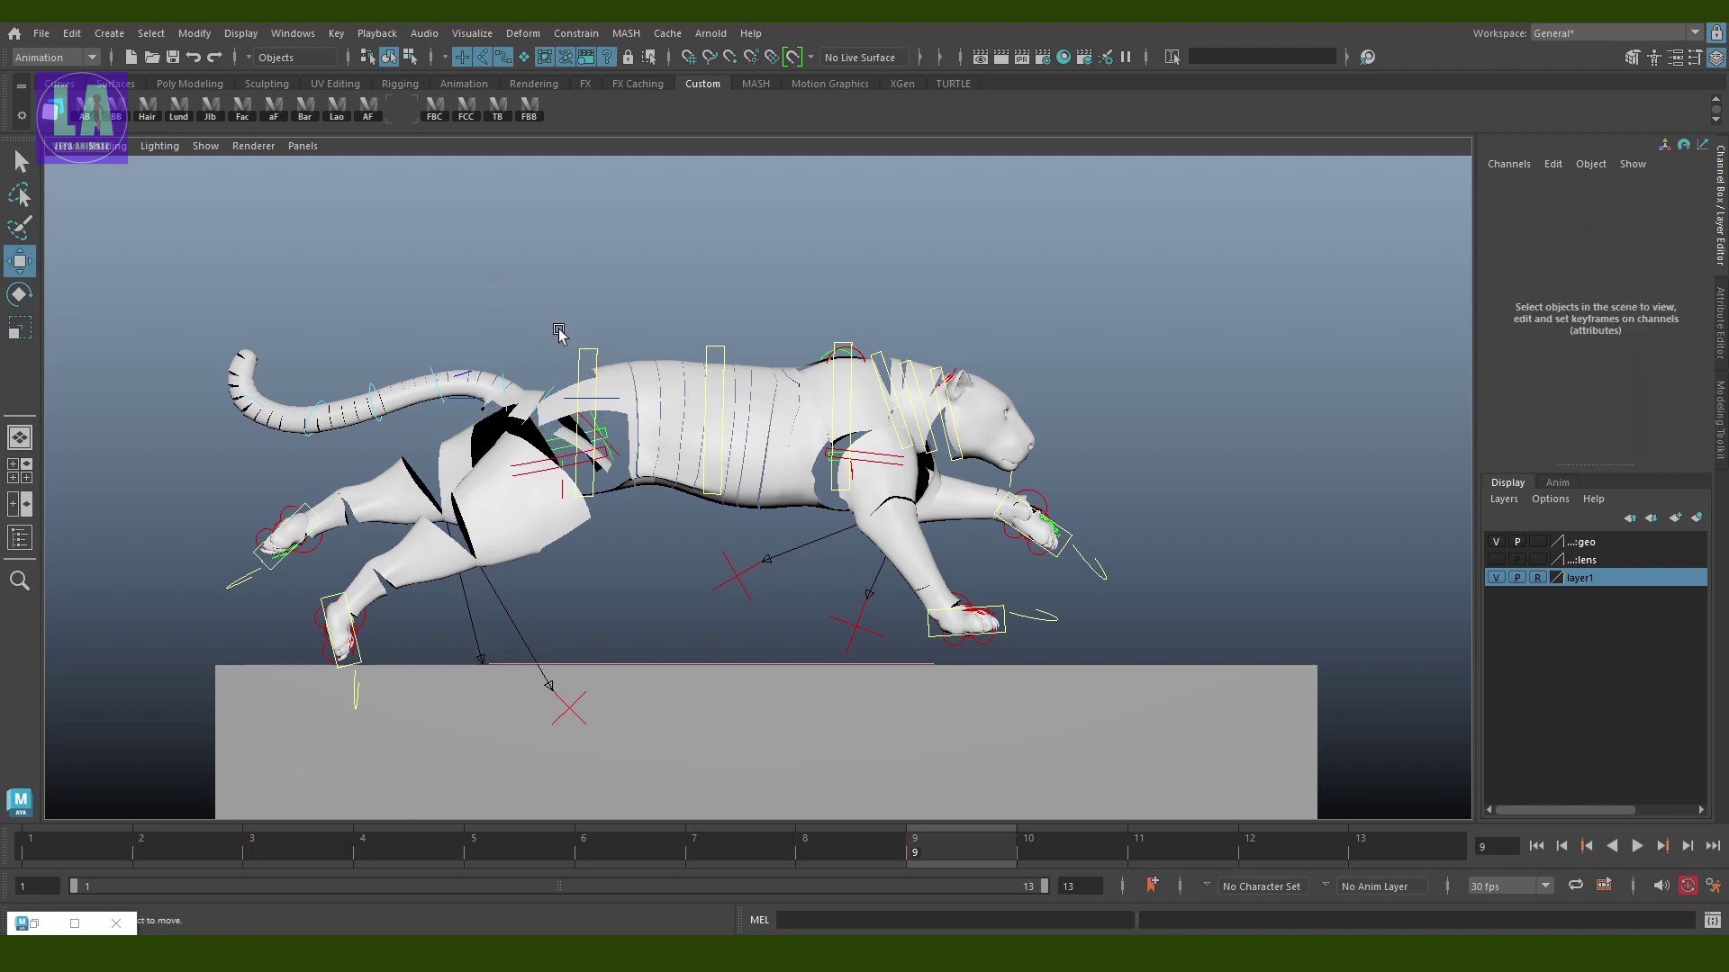
Scrub the timeline and raise the right front paw forward to match the reference
drag(797, 851, 952, 852)
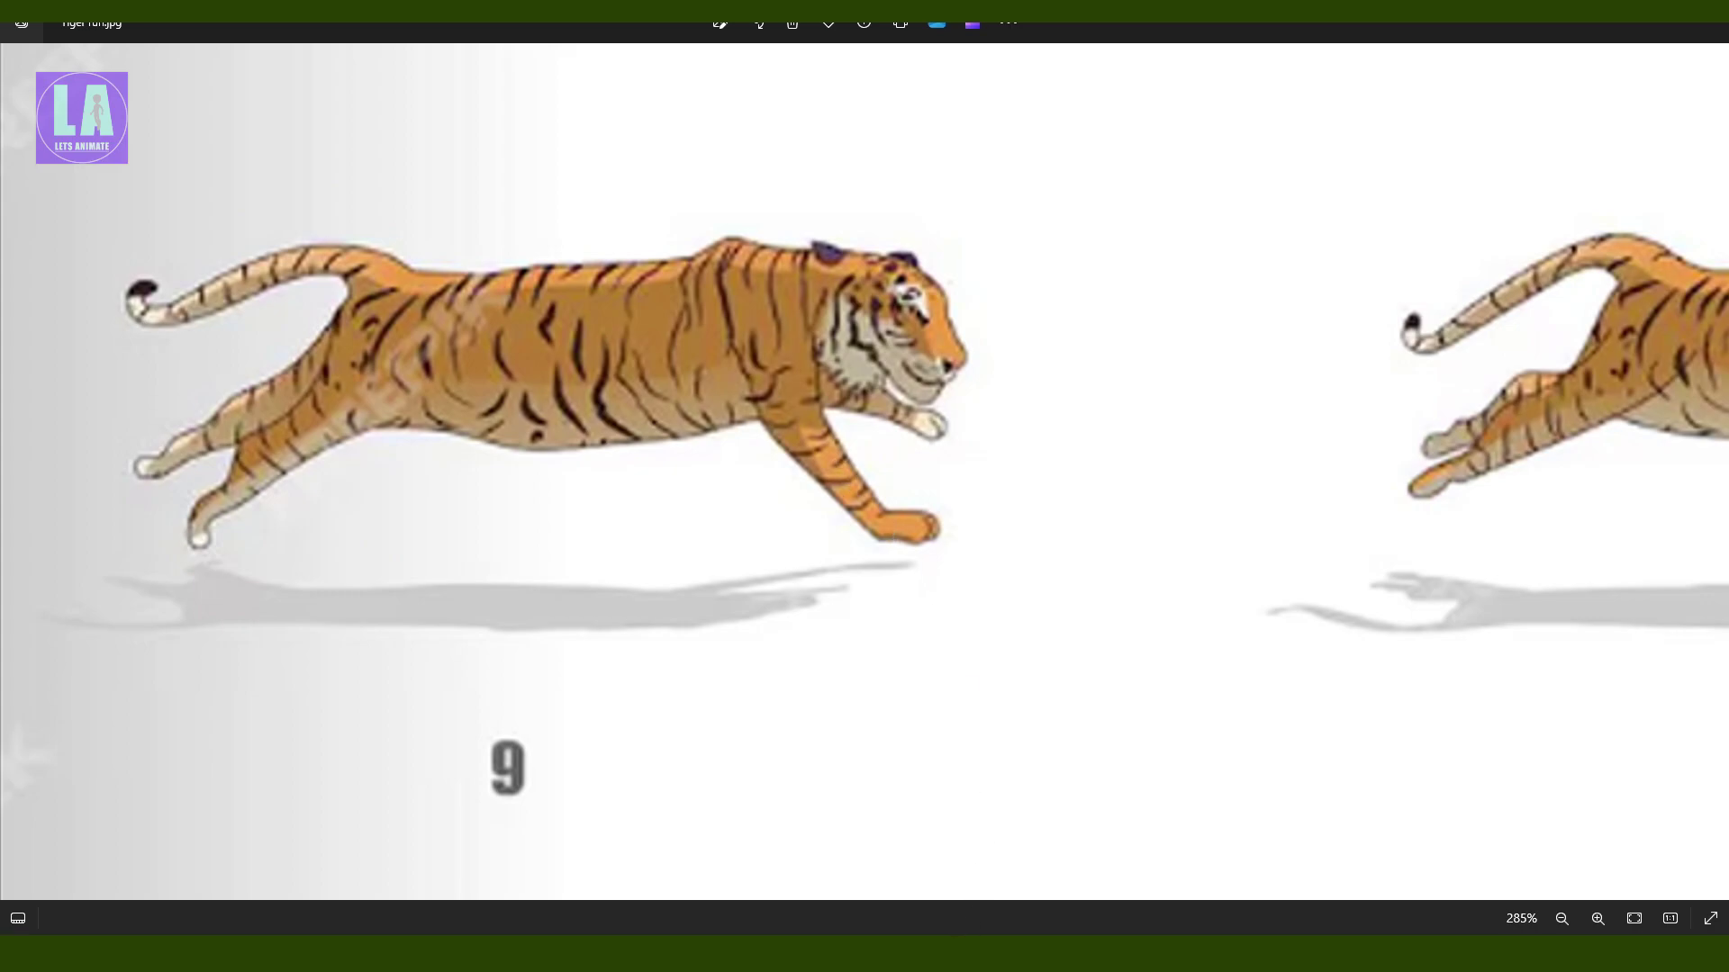
key(alt+Tab)
click(1000, 620)
mouse_move(999, 619)
mouse_down()
mouse_move(975, 620)
mouse_move(1004, 612)
mouse_up()
Raise the left front paw control higher at frame 9
key(q)
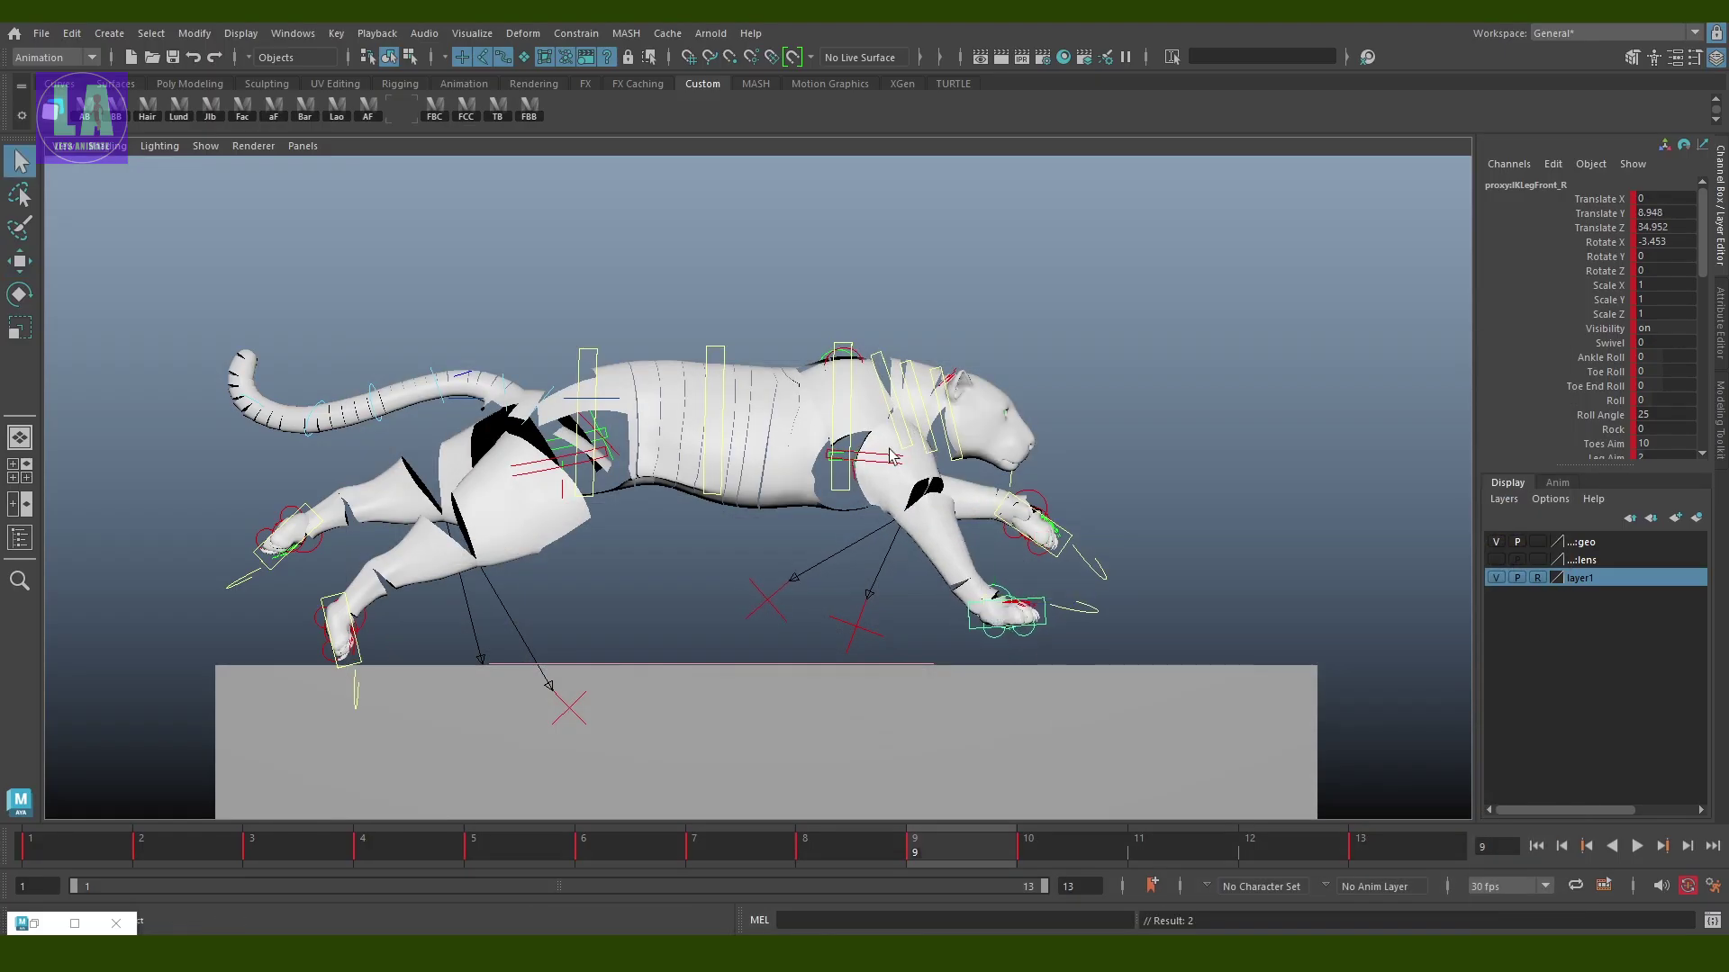
click(886, 460)
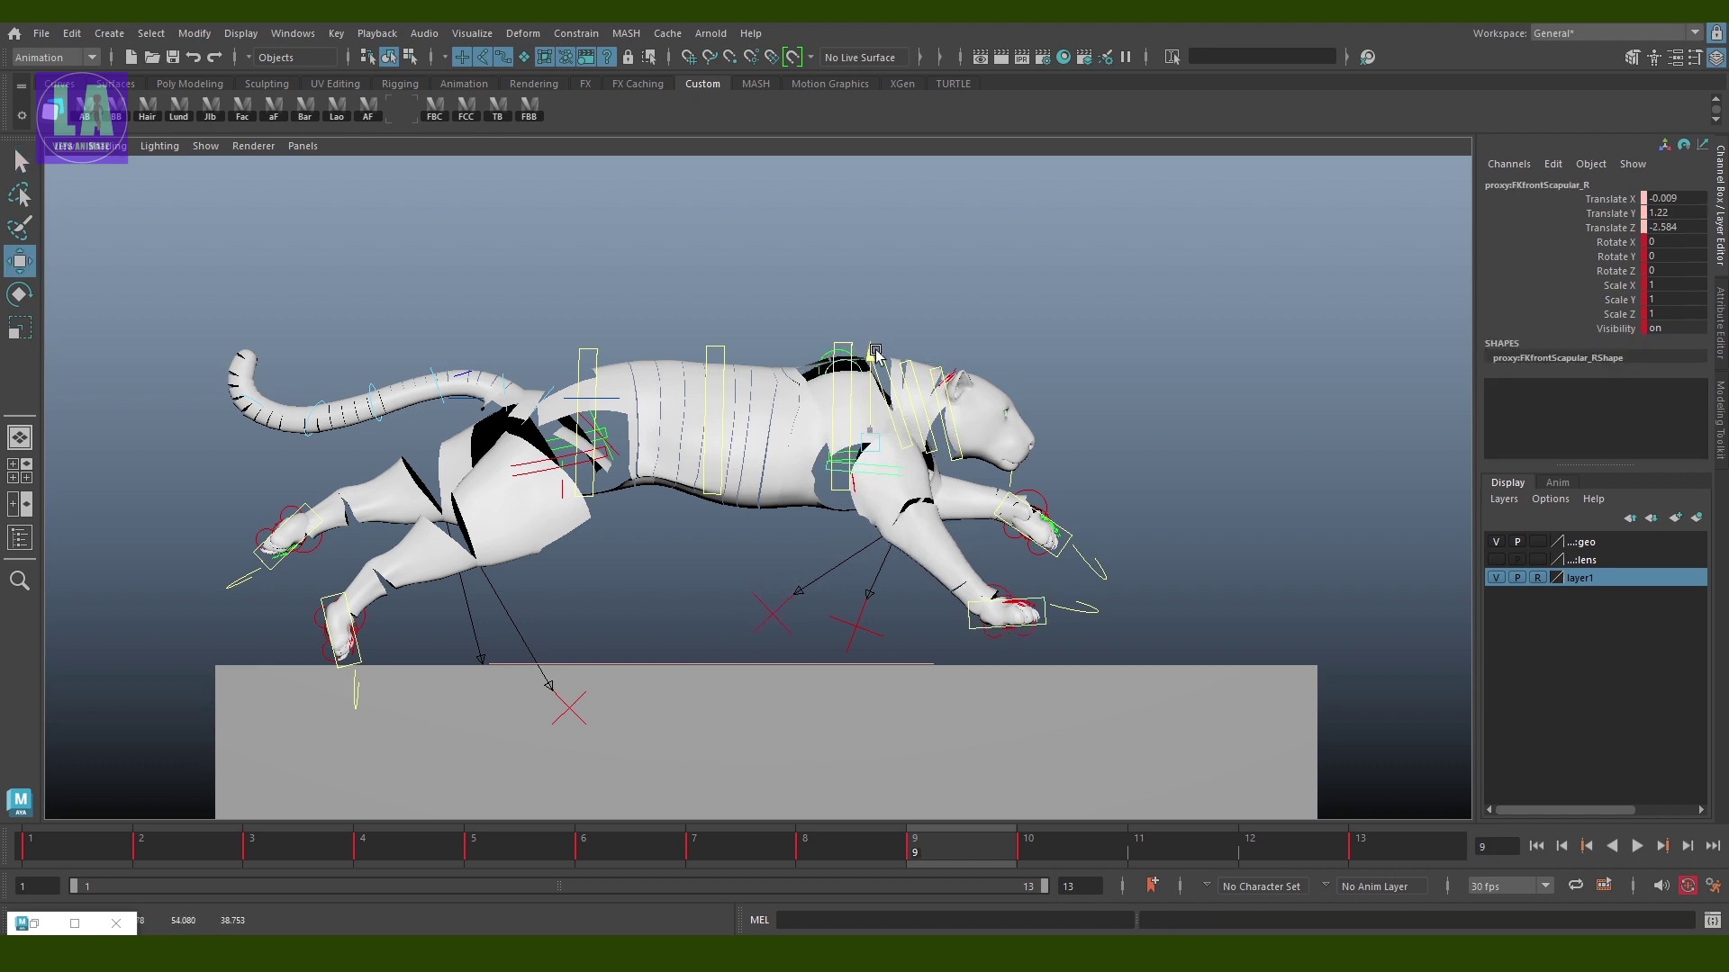
click(1030, 551)
scroll(1030, 551, up, 3)
click(1031, 551)
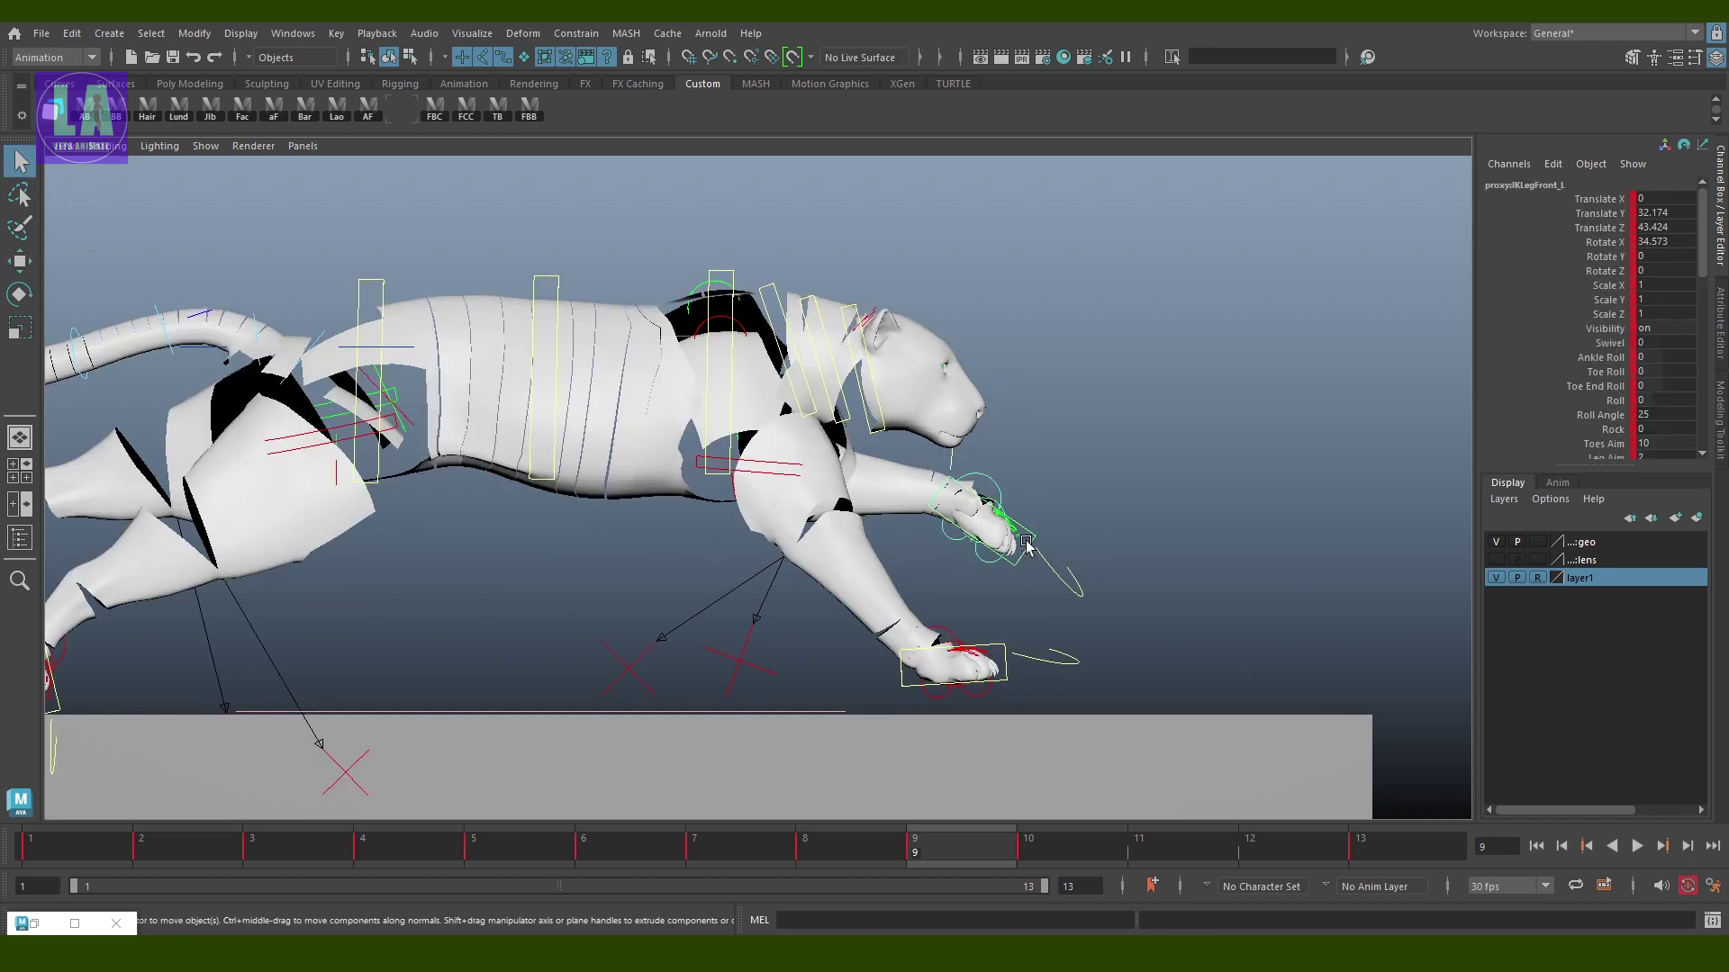
key(w)
drag(982, 511, 992, 497)
scroll(791, 636, down, 2)
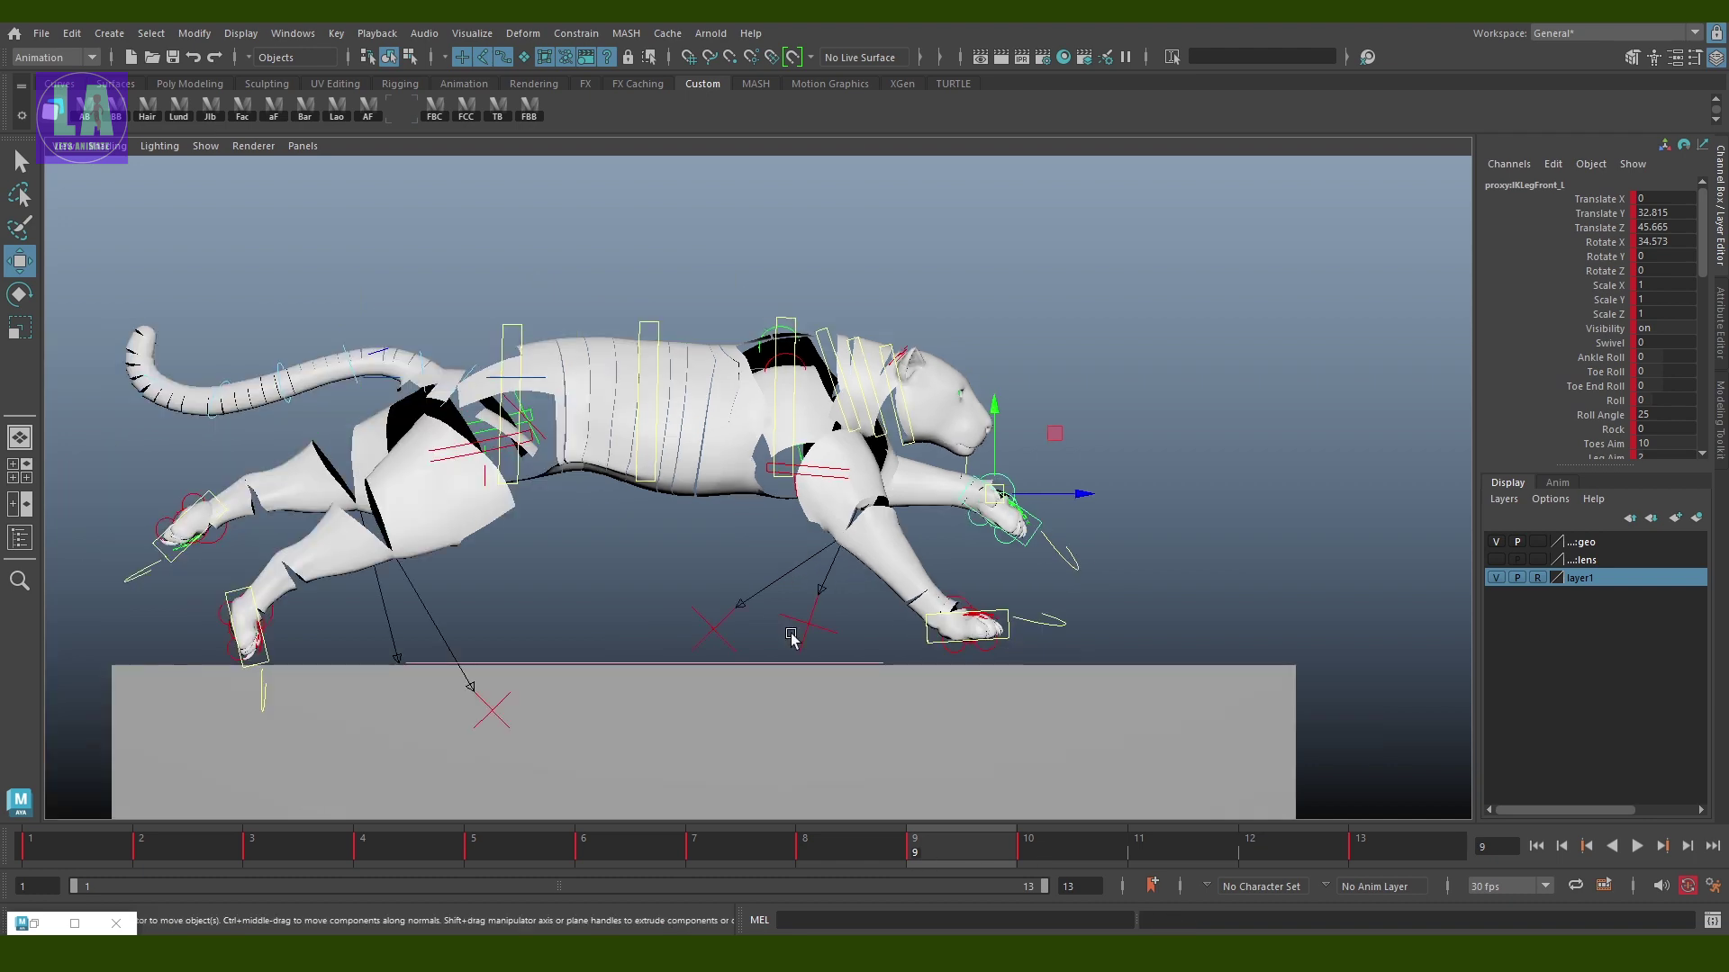
Compare with the reference and experiment with rotating the tail tip and base
key(alt+Tab)
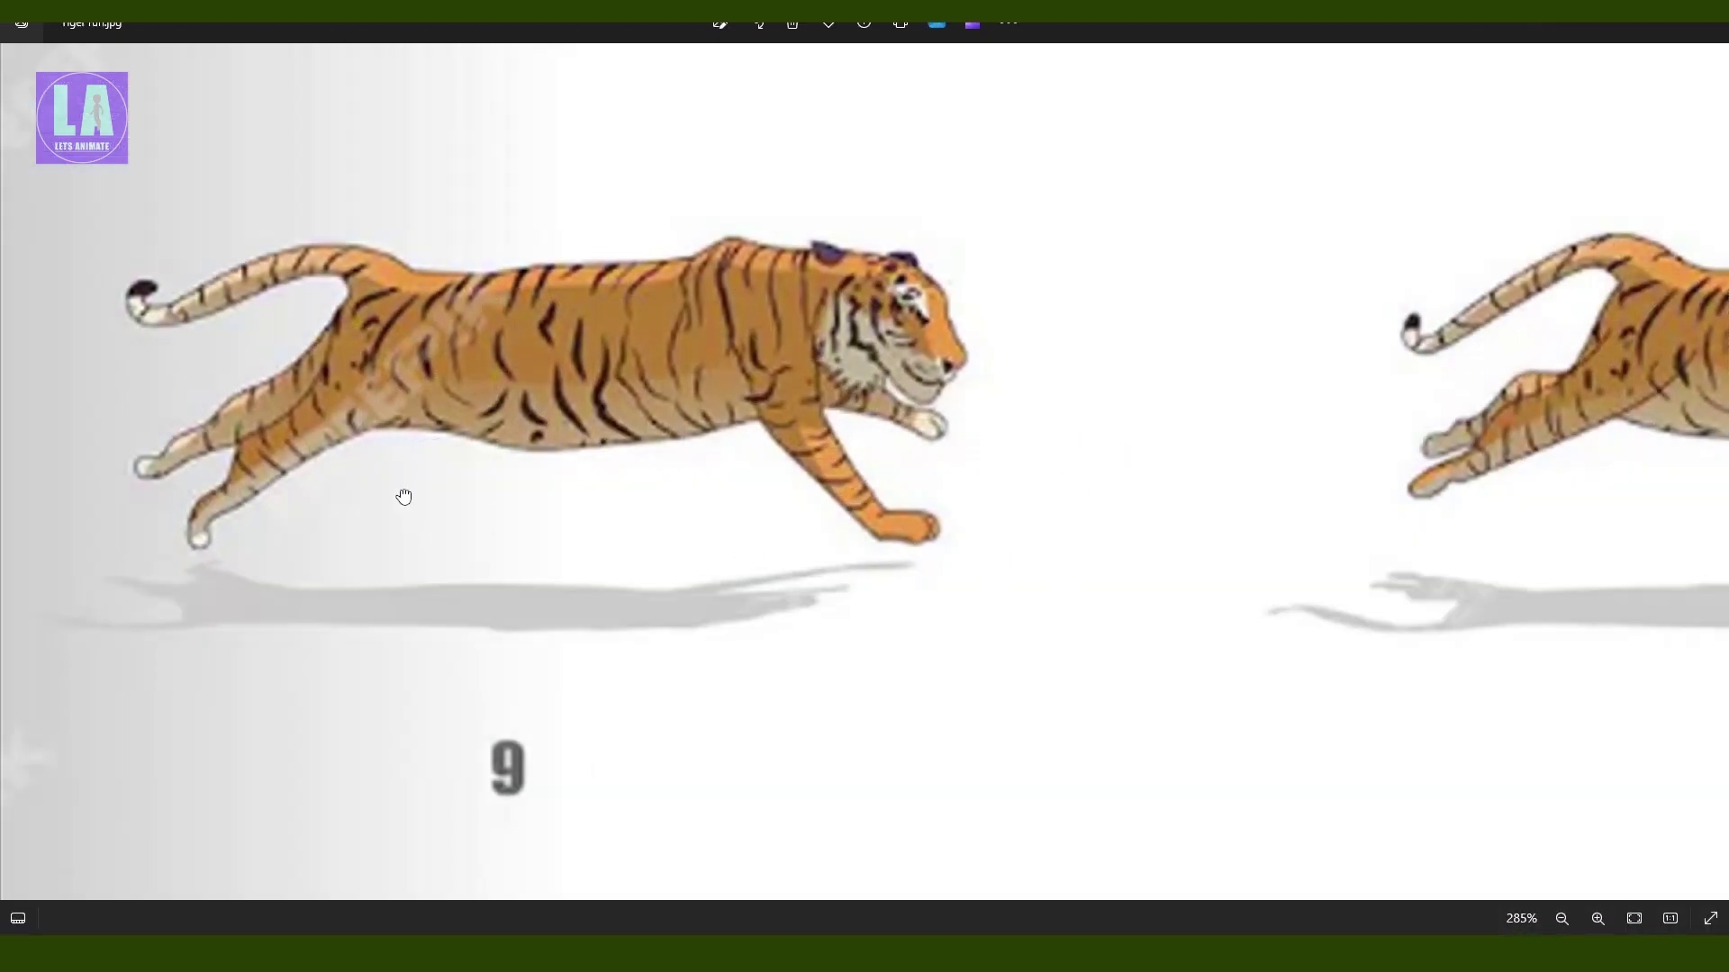
scroll(783, 422, up, 3)
key(alt+Tab)
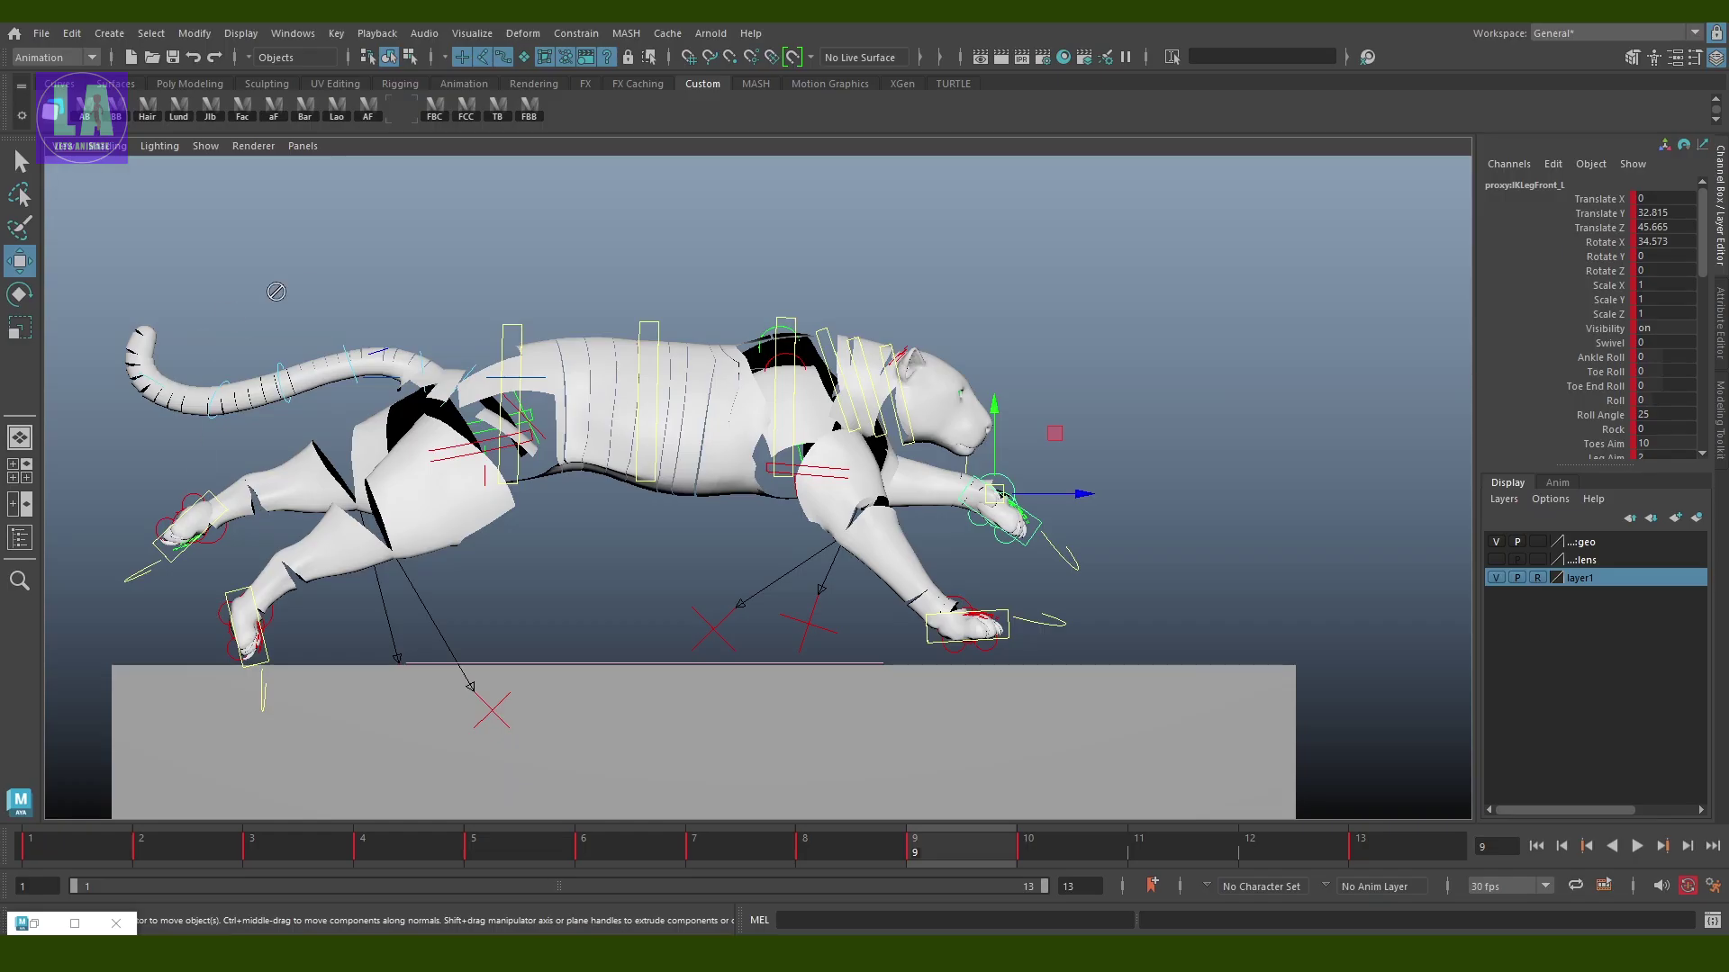
click(343, 392)
key(e)
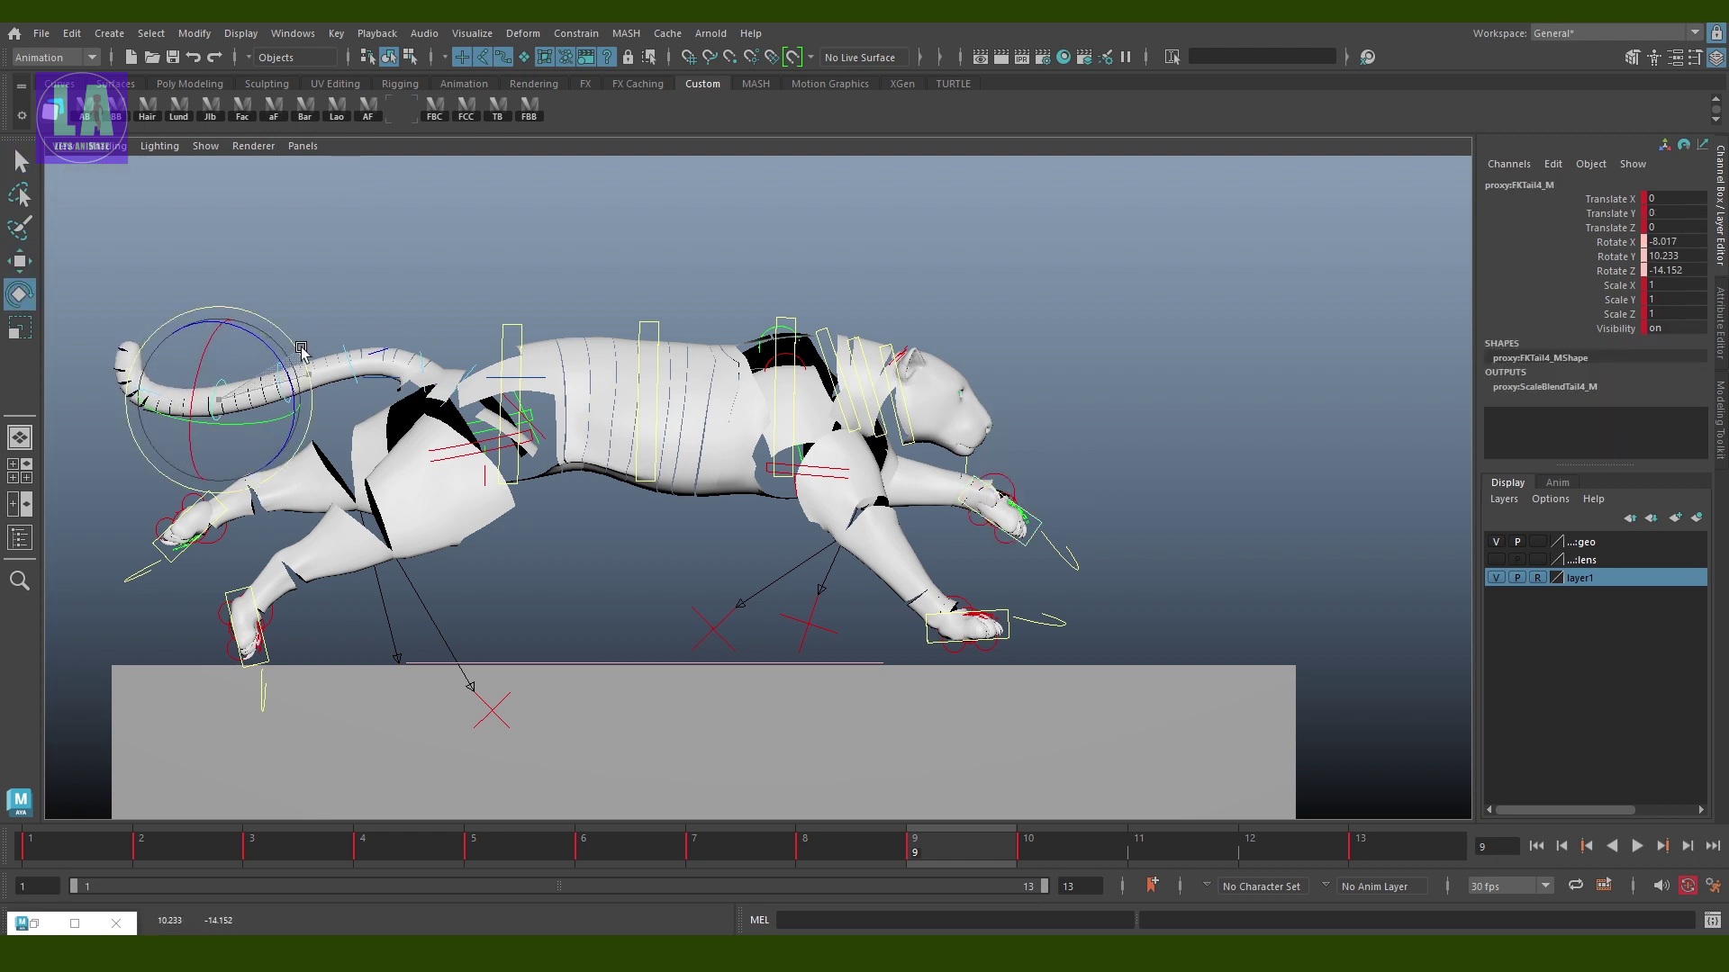
drag(304, 354, 303, 343)
key(ctrl+z)
key(ctrl+z)
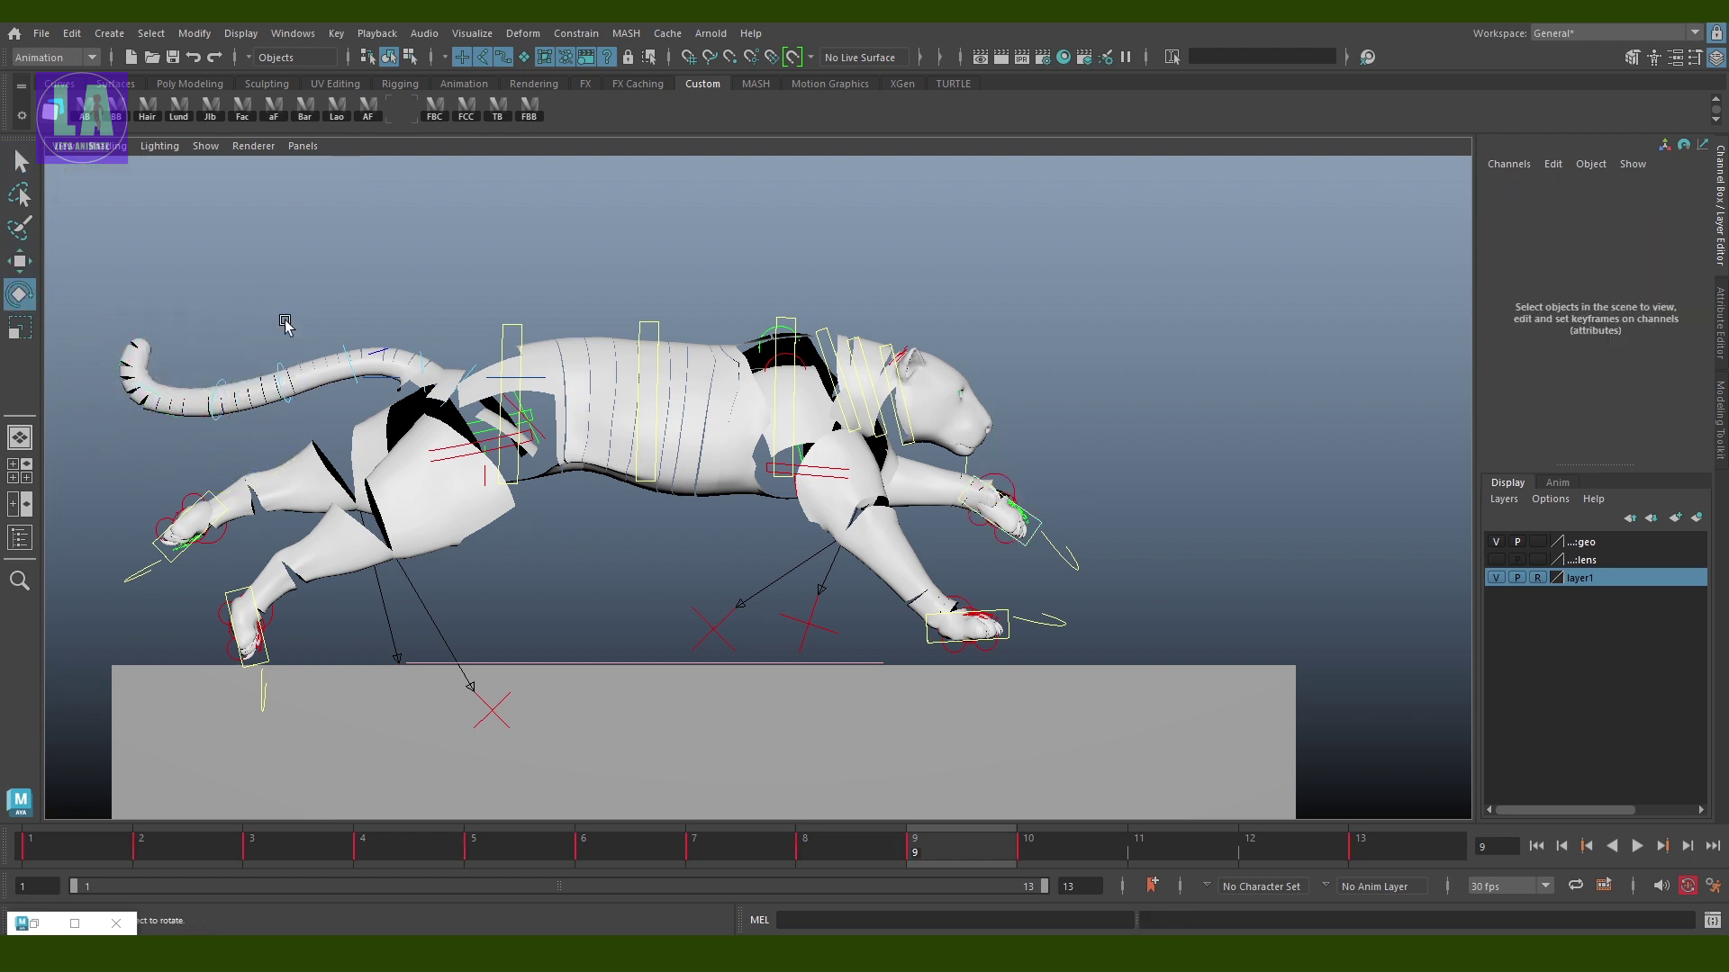
key(q)
click(355, 369)
key(e)
click(714, 784)
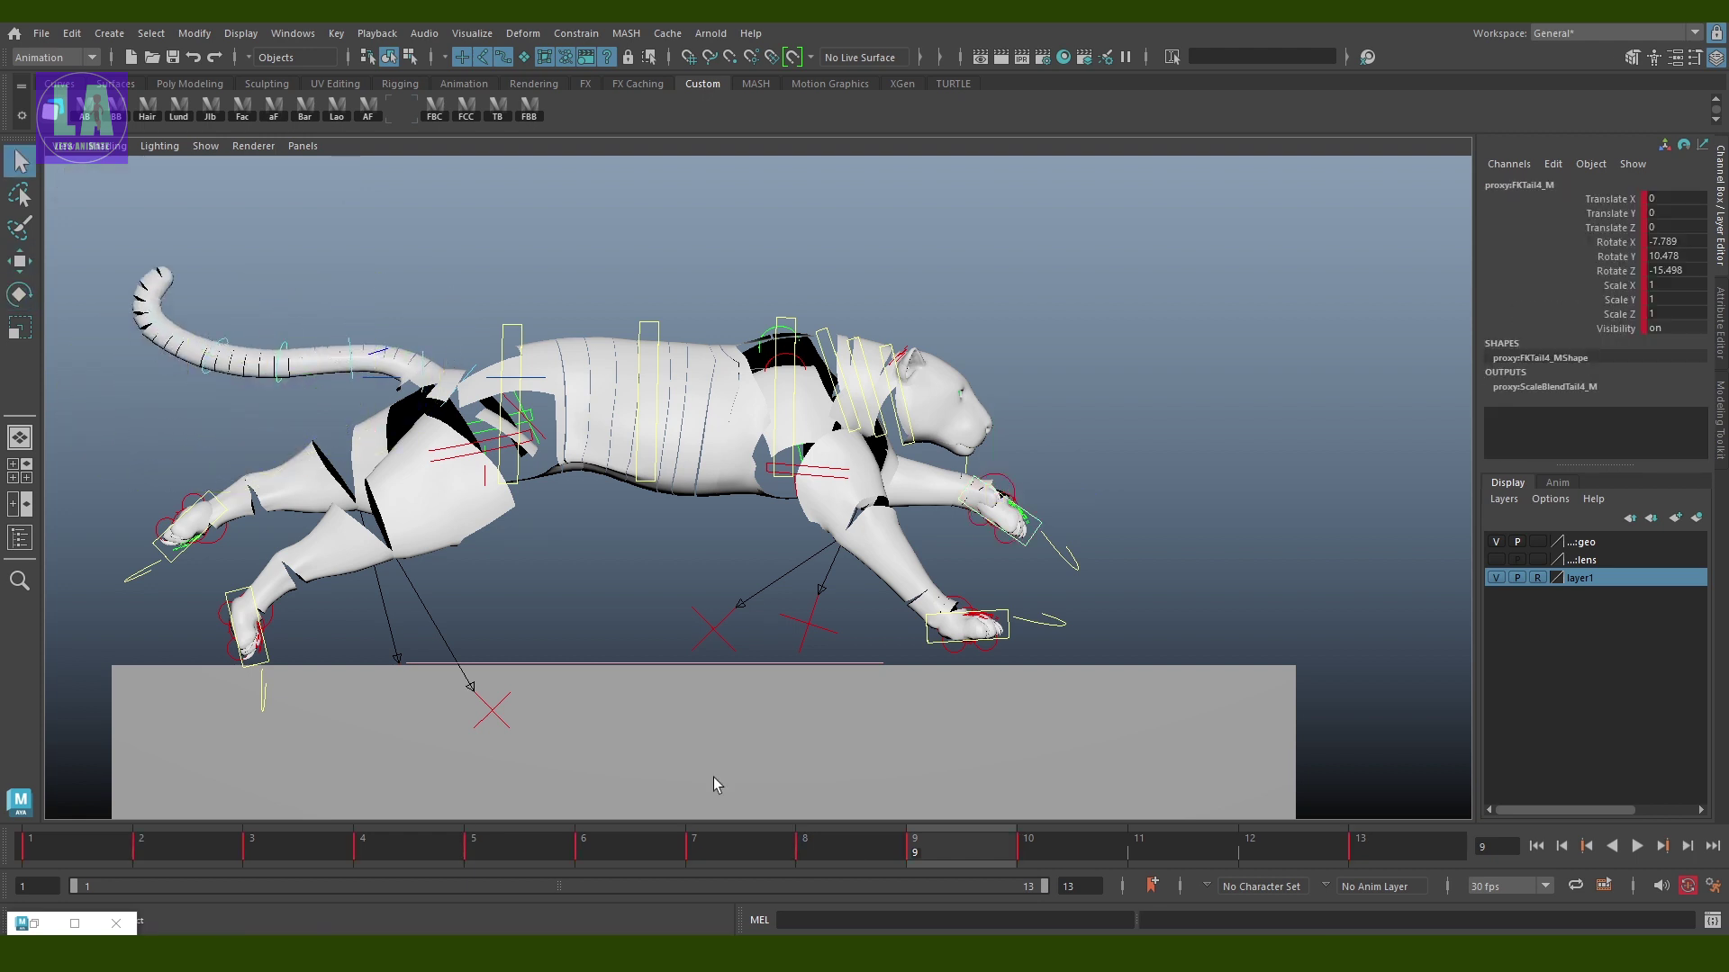
click(405, 351)
Undo the tail tip rotation, play the cycle, and view later reference poses
key(alt+Tab)
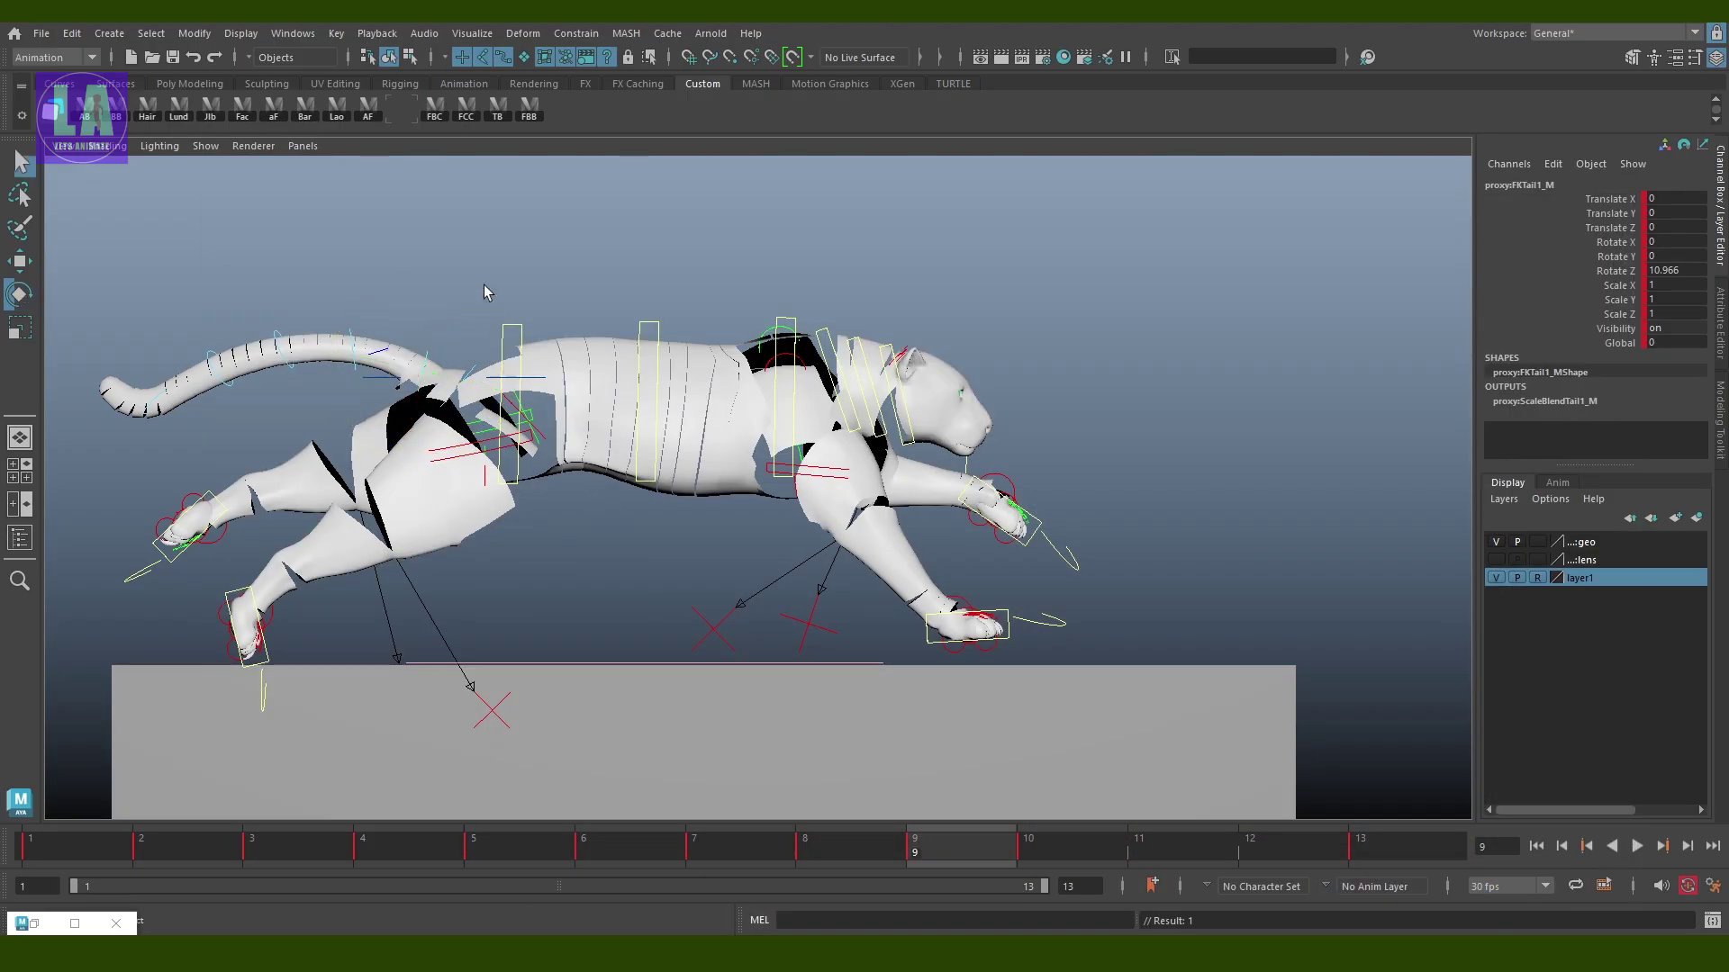
key(q)
click(309, 342)
key(e)
key(ctrl+z)
key(ctrl+z)
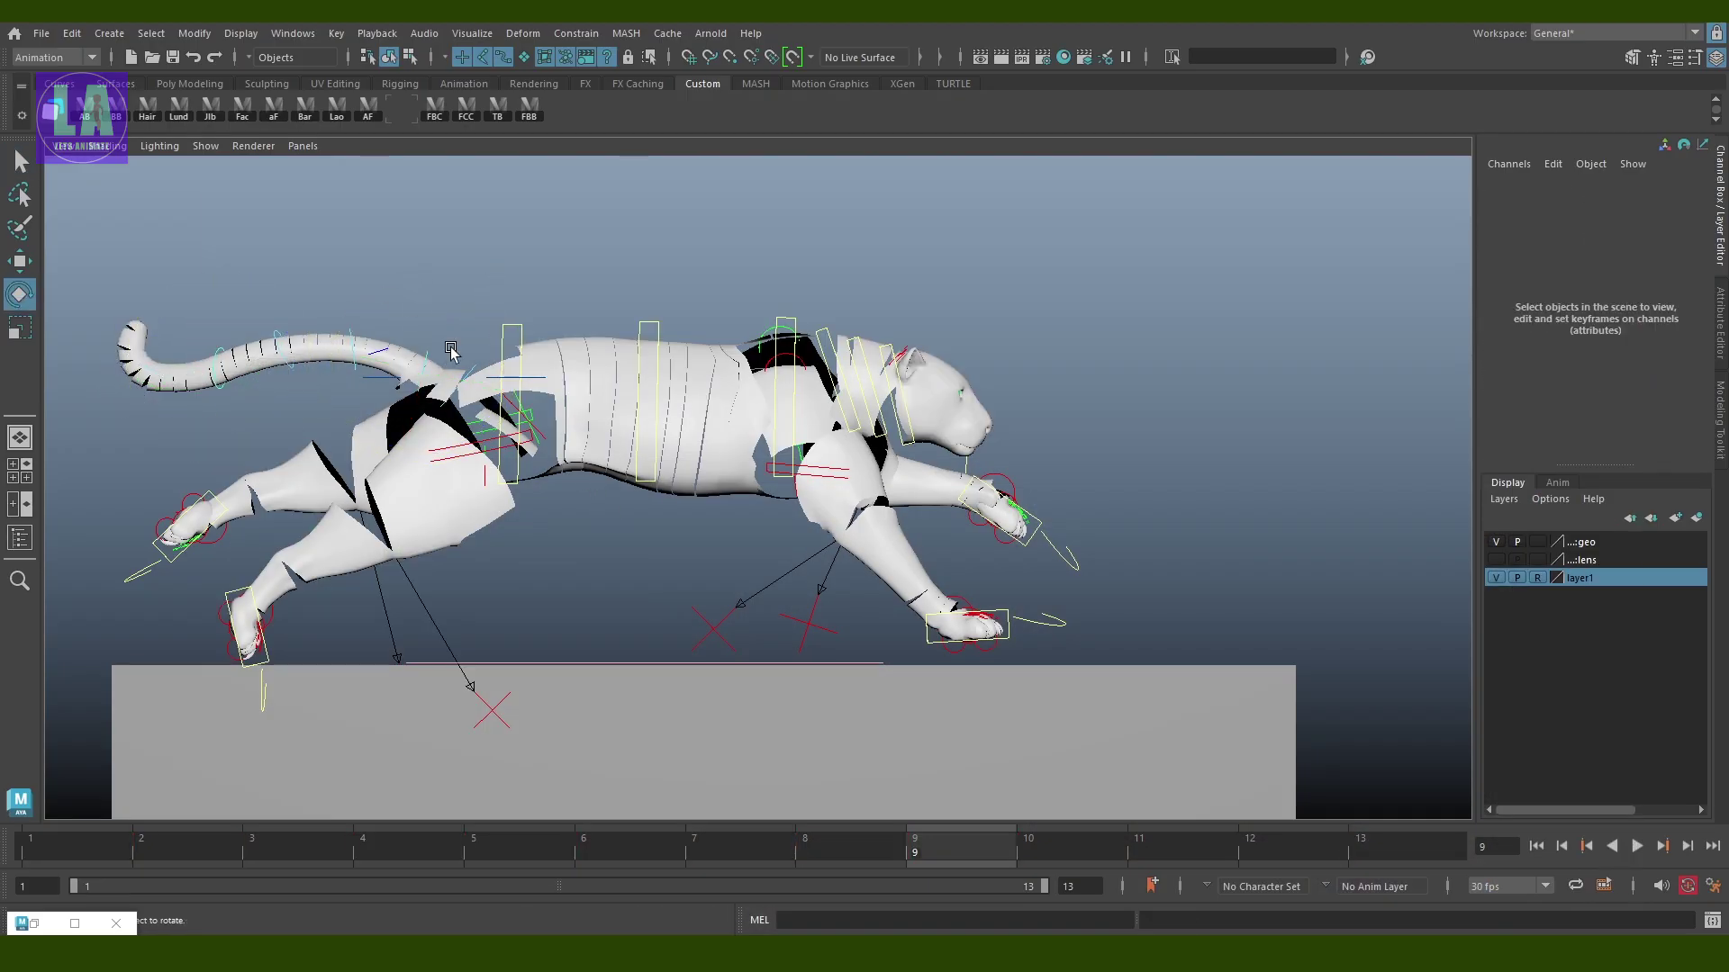
key(alt+v)
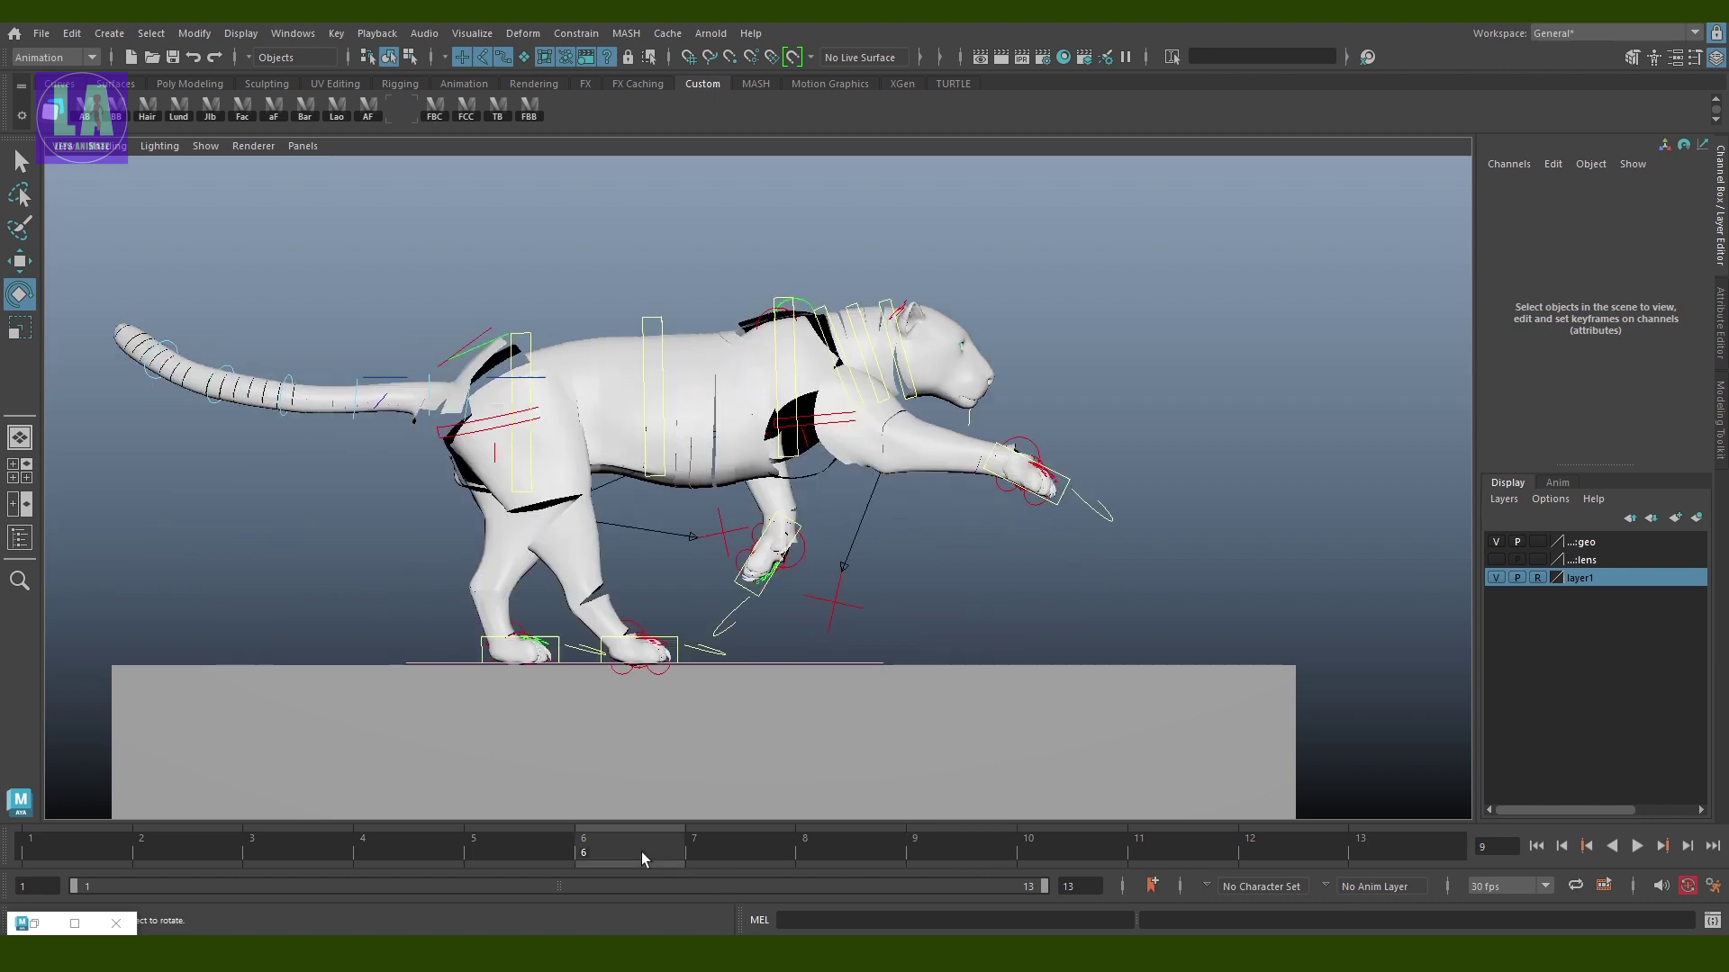
key(alt+v)
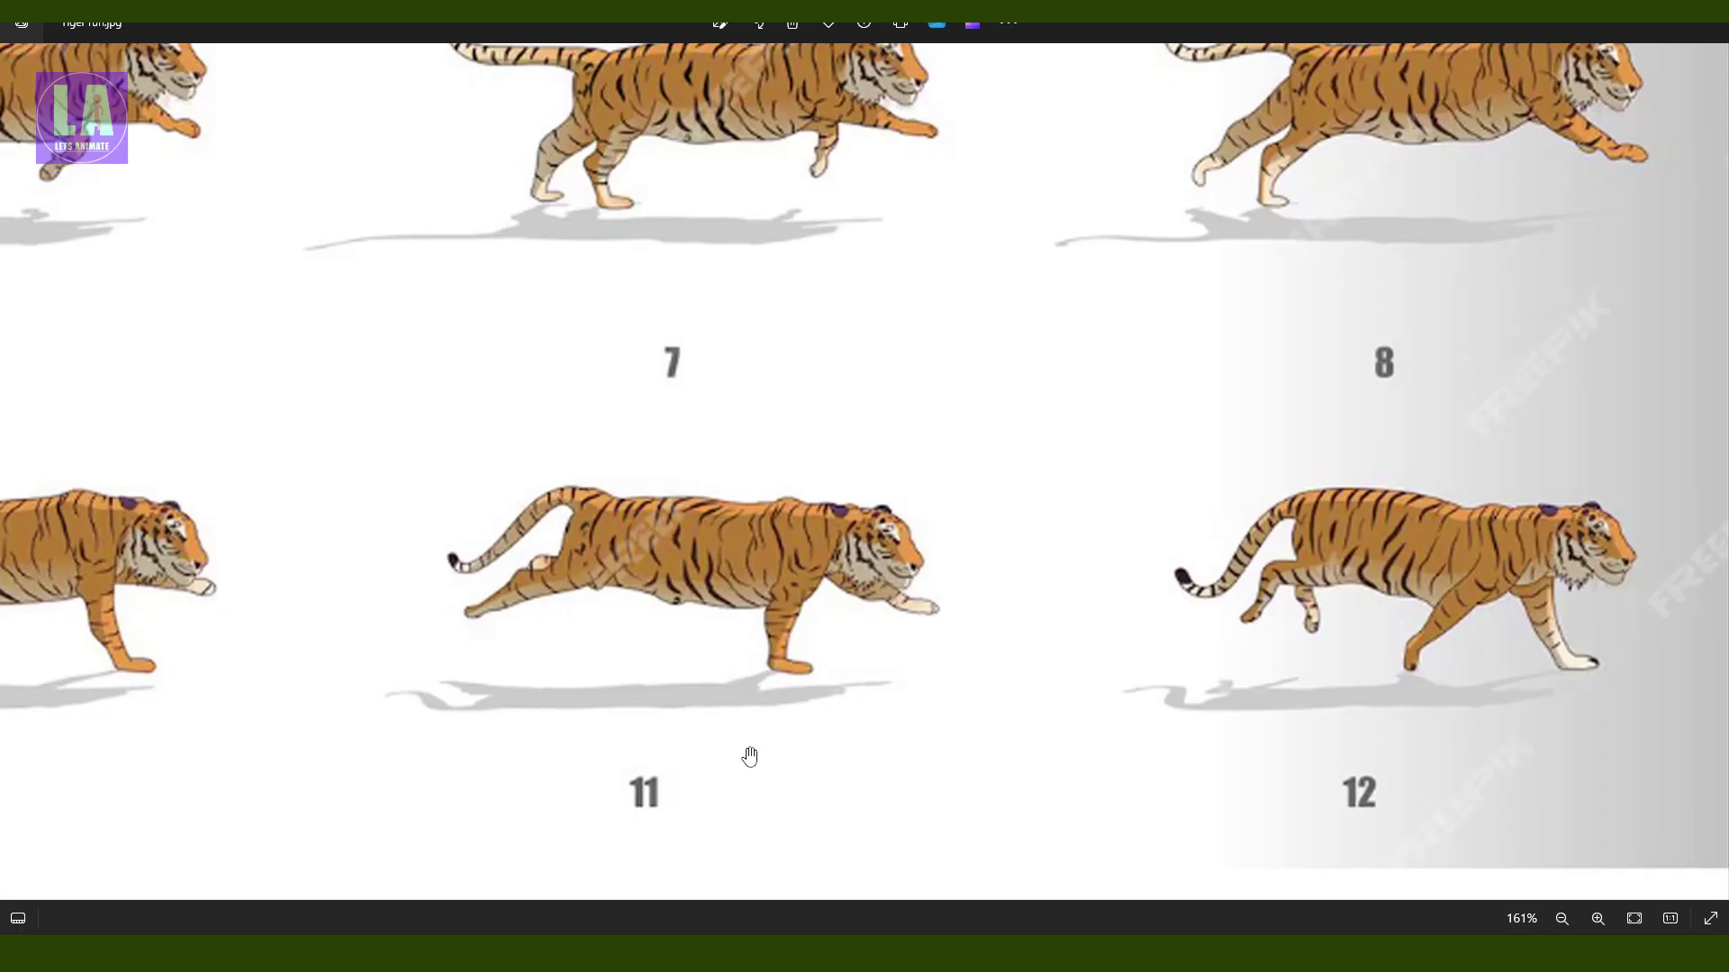
drag(748, 752, 1056, 659)
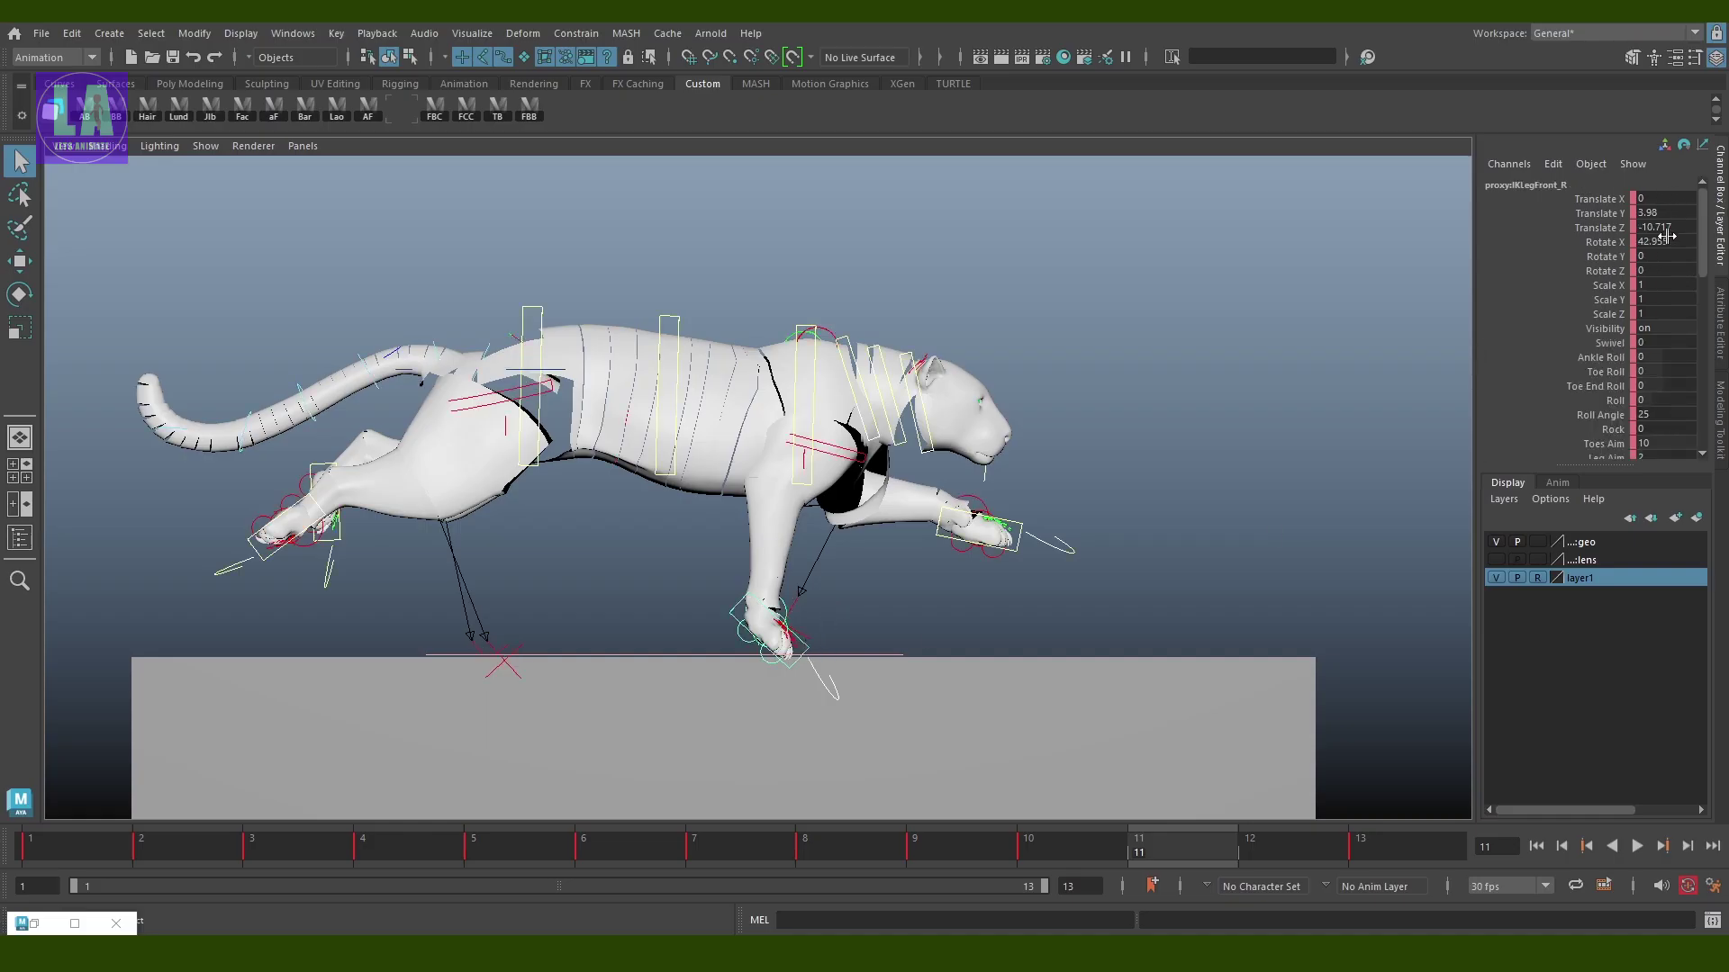
Set the front foot's Rotate X and Translate Y to 0 to flatten and ground it
double_click(1669, 242)
text(0)
key(Return)
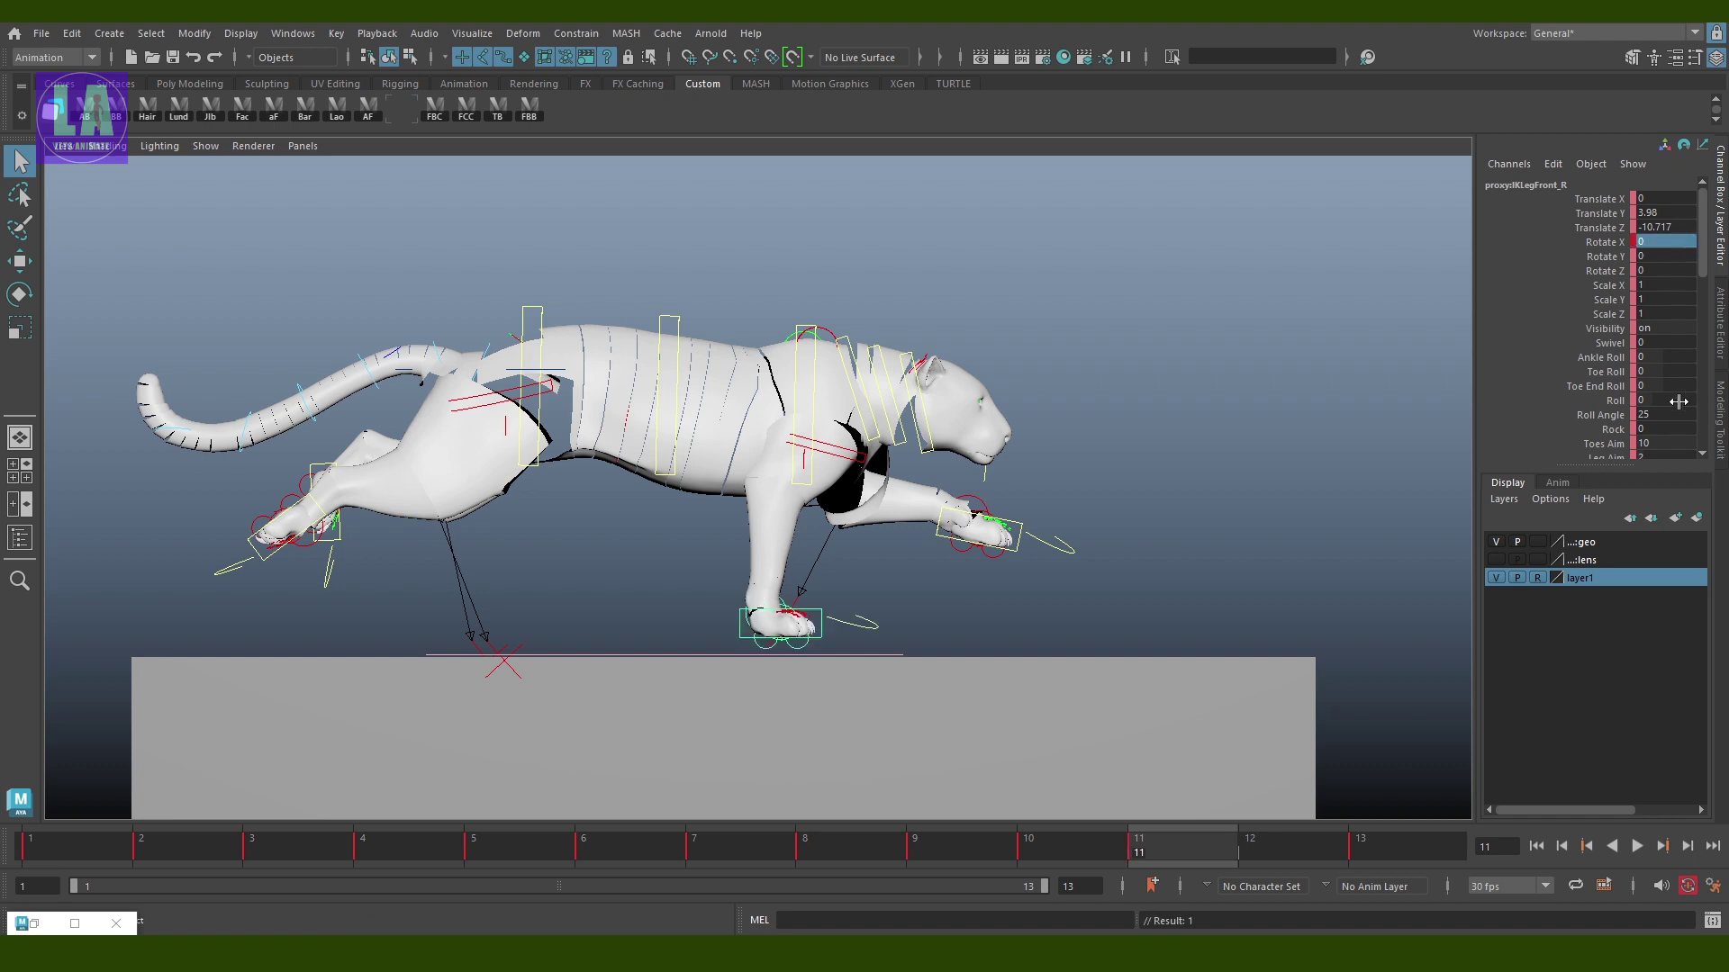
double_click(1668, 216)
text(0)
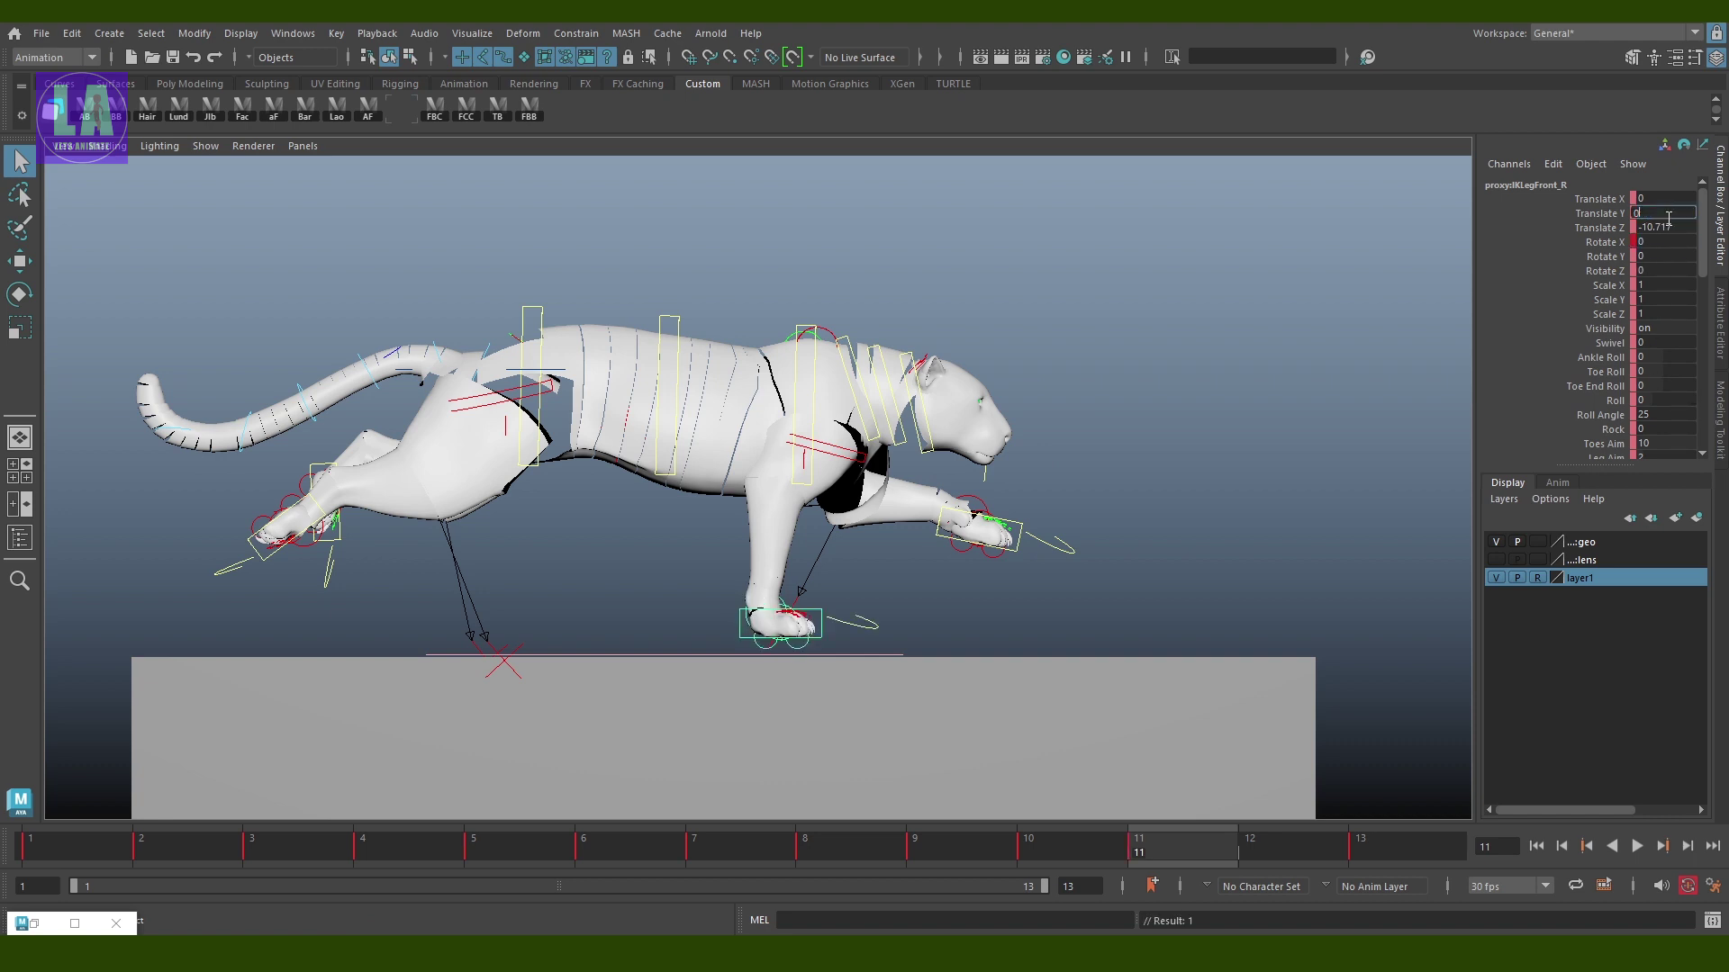
key(Return)
Move the left front paw down and stretch it far forward for frame 11
click(1017, 556)
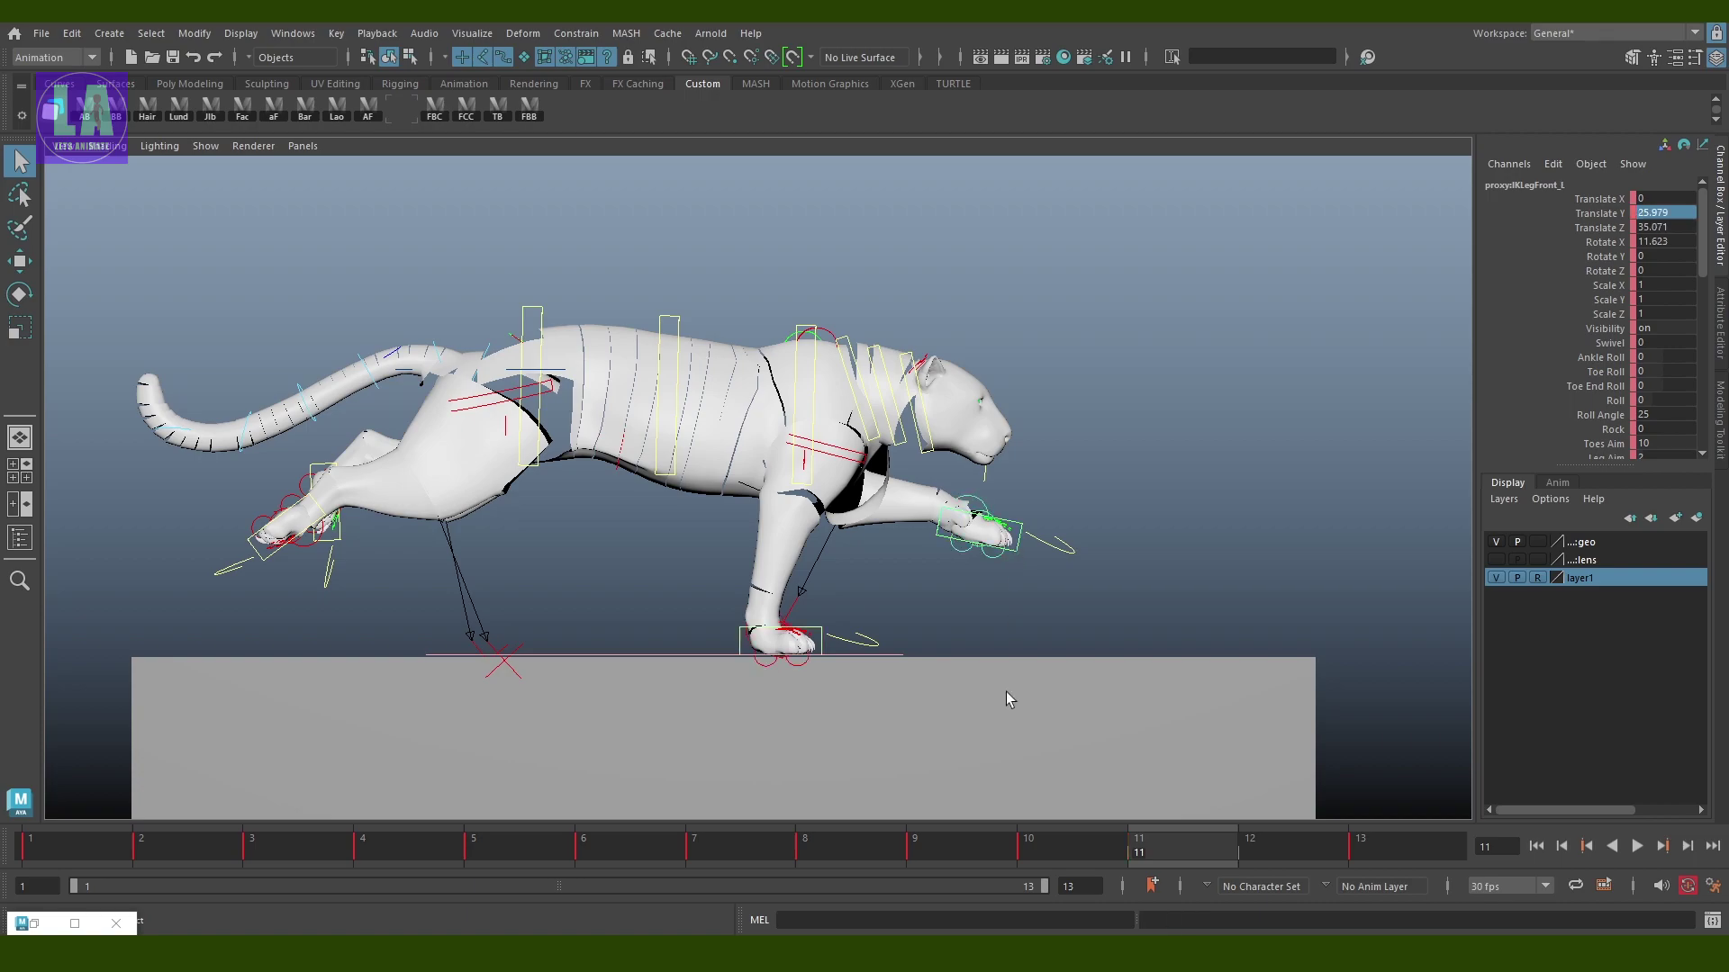
key(w)
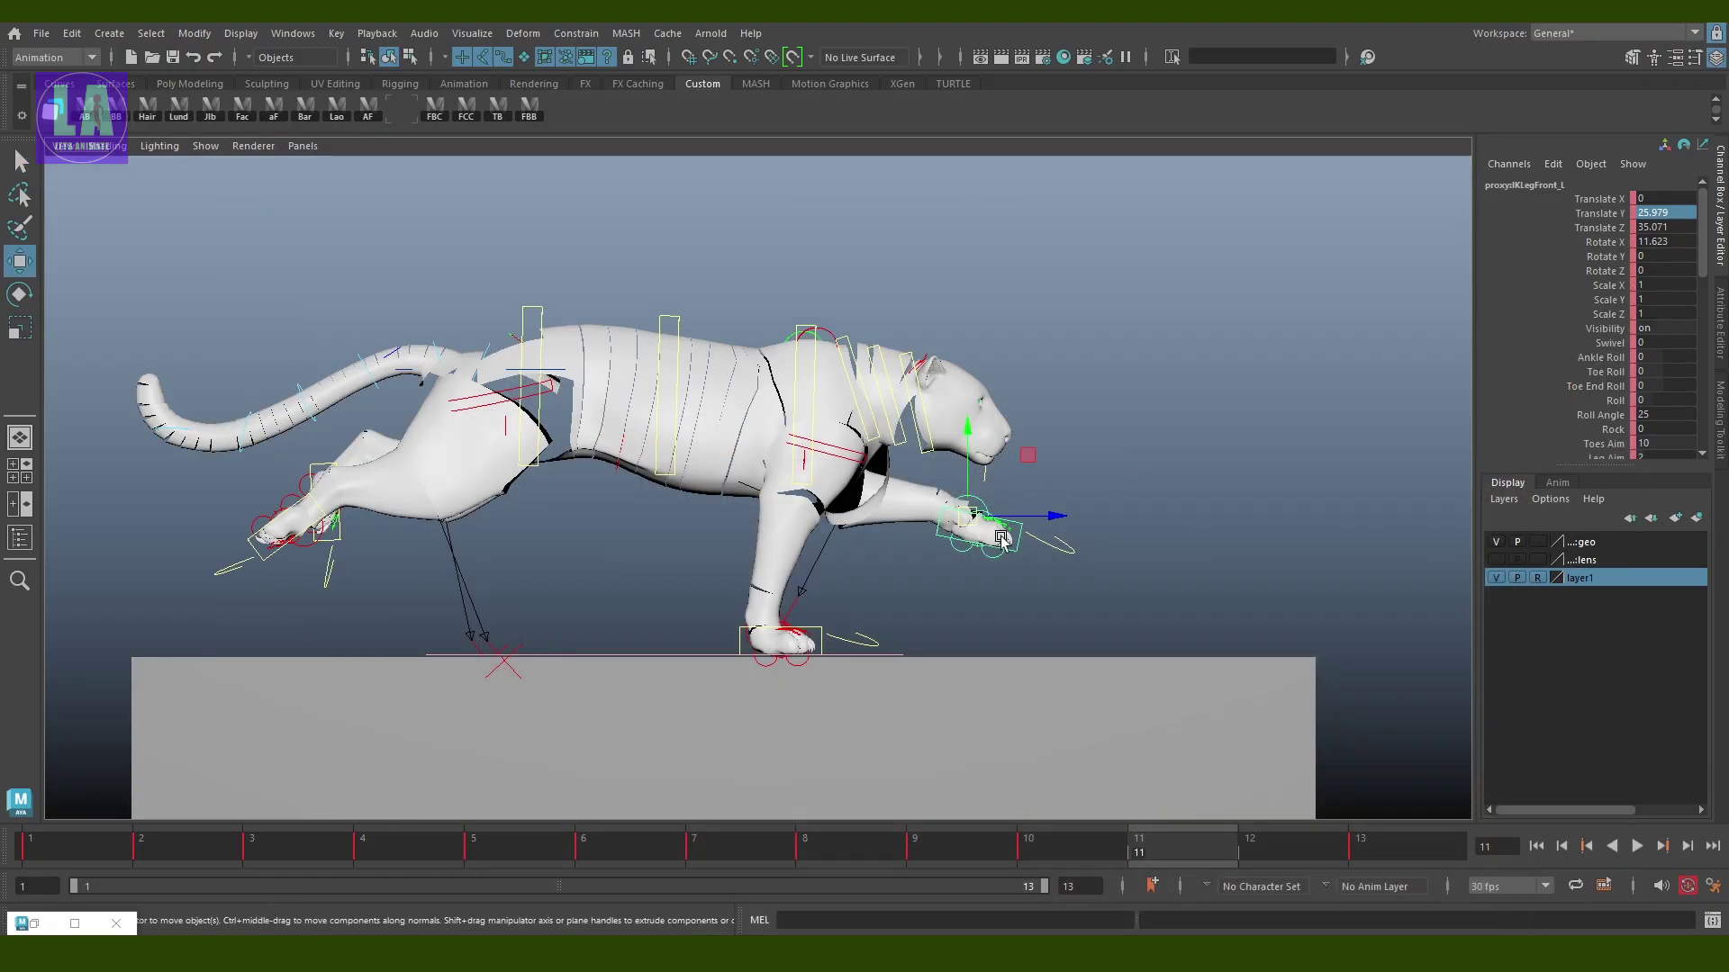
mouse_move(968, 522)
mouse_down()
mouse_move(993, 549)
mouse_move(1036, 518)
mouse_up()
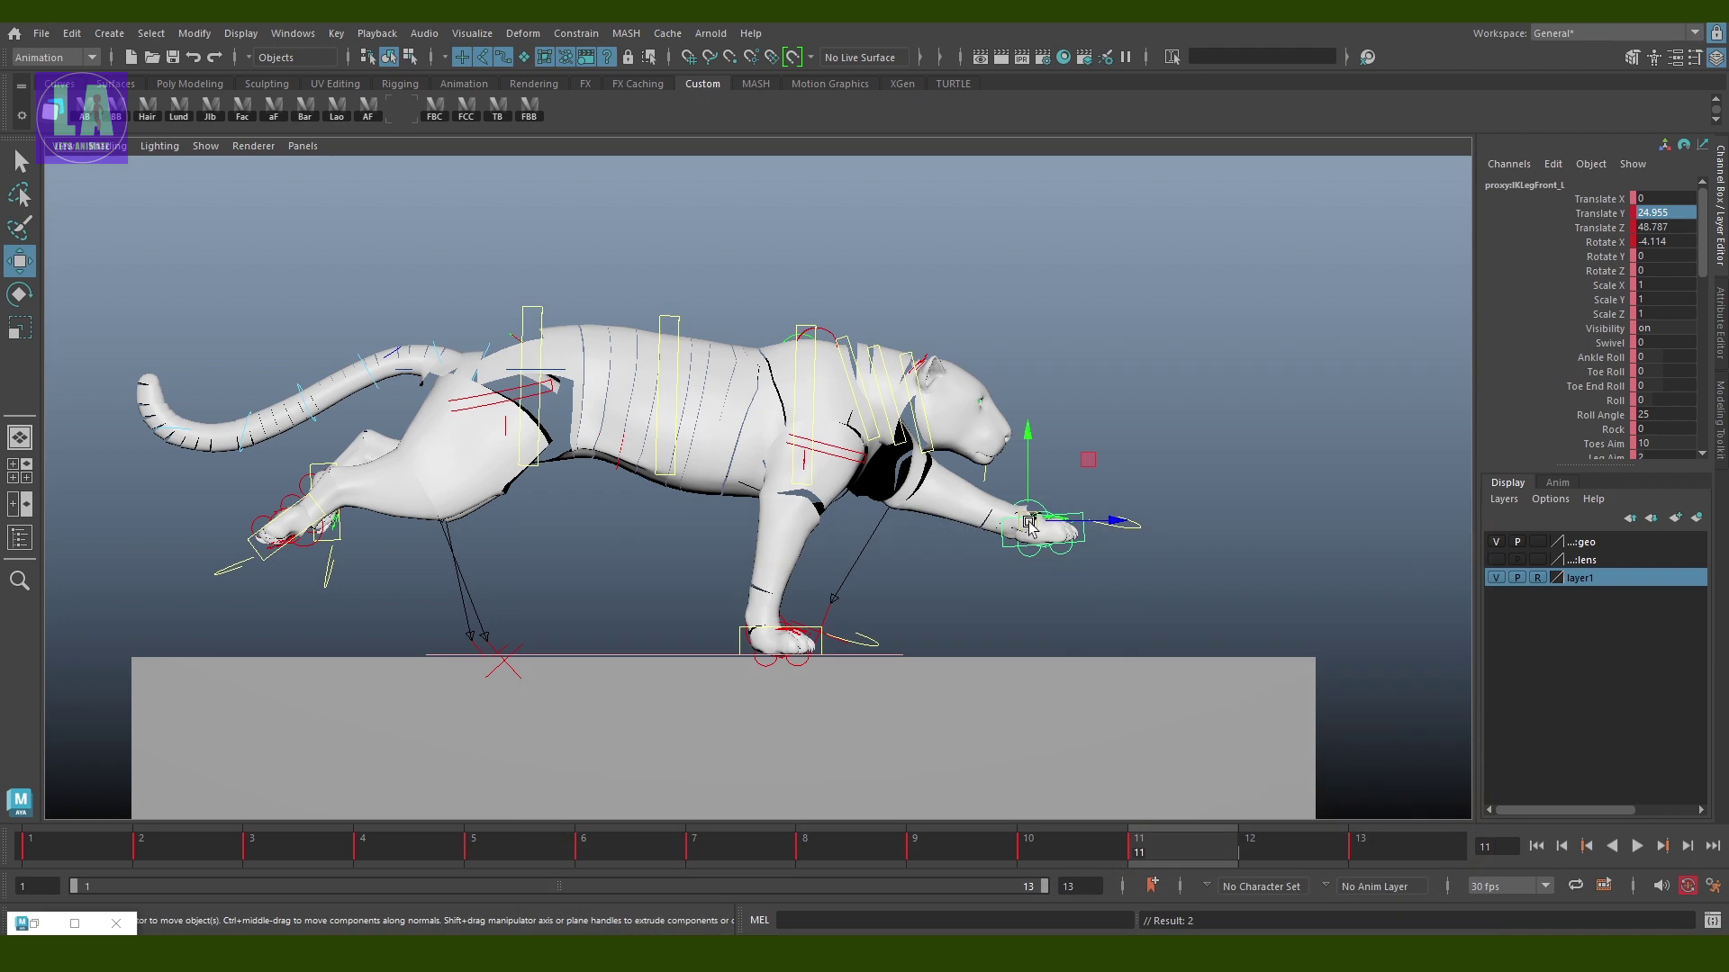
middle_drag(564, 635, 735, 650)
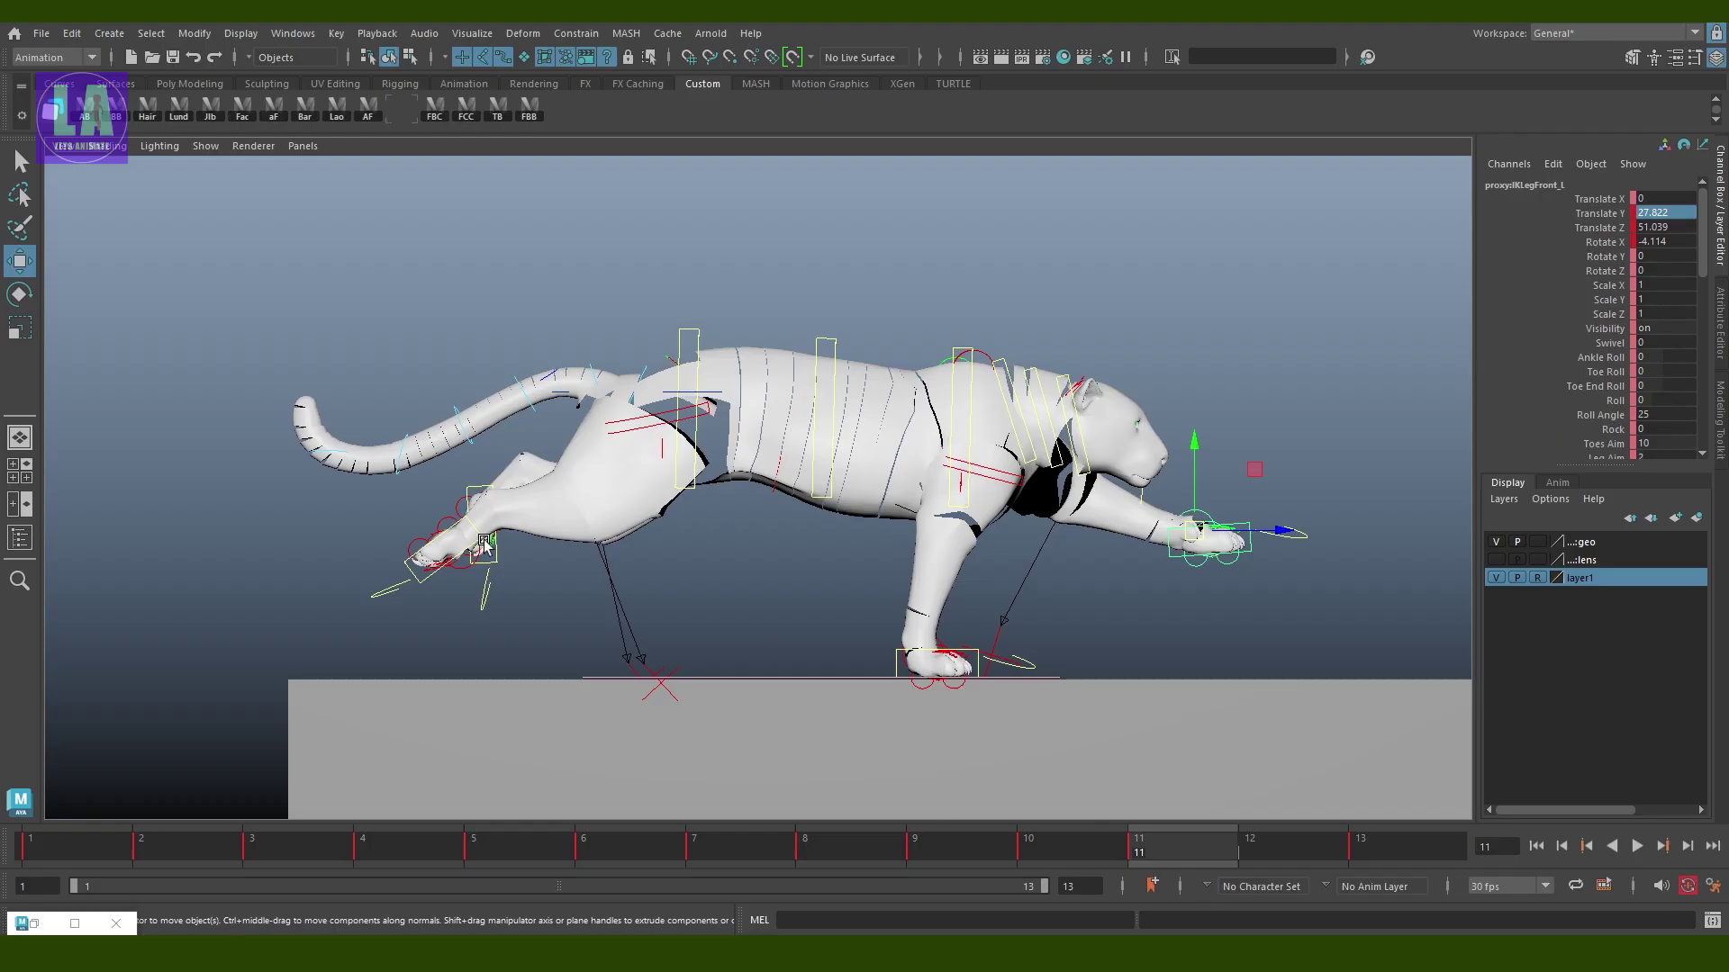
Pull the right hind paw down and back; lift and tilt the left hind paw forward
click(484, 544)
middle_drag(484, 544, 419, 570)
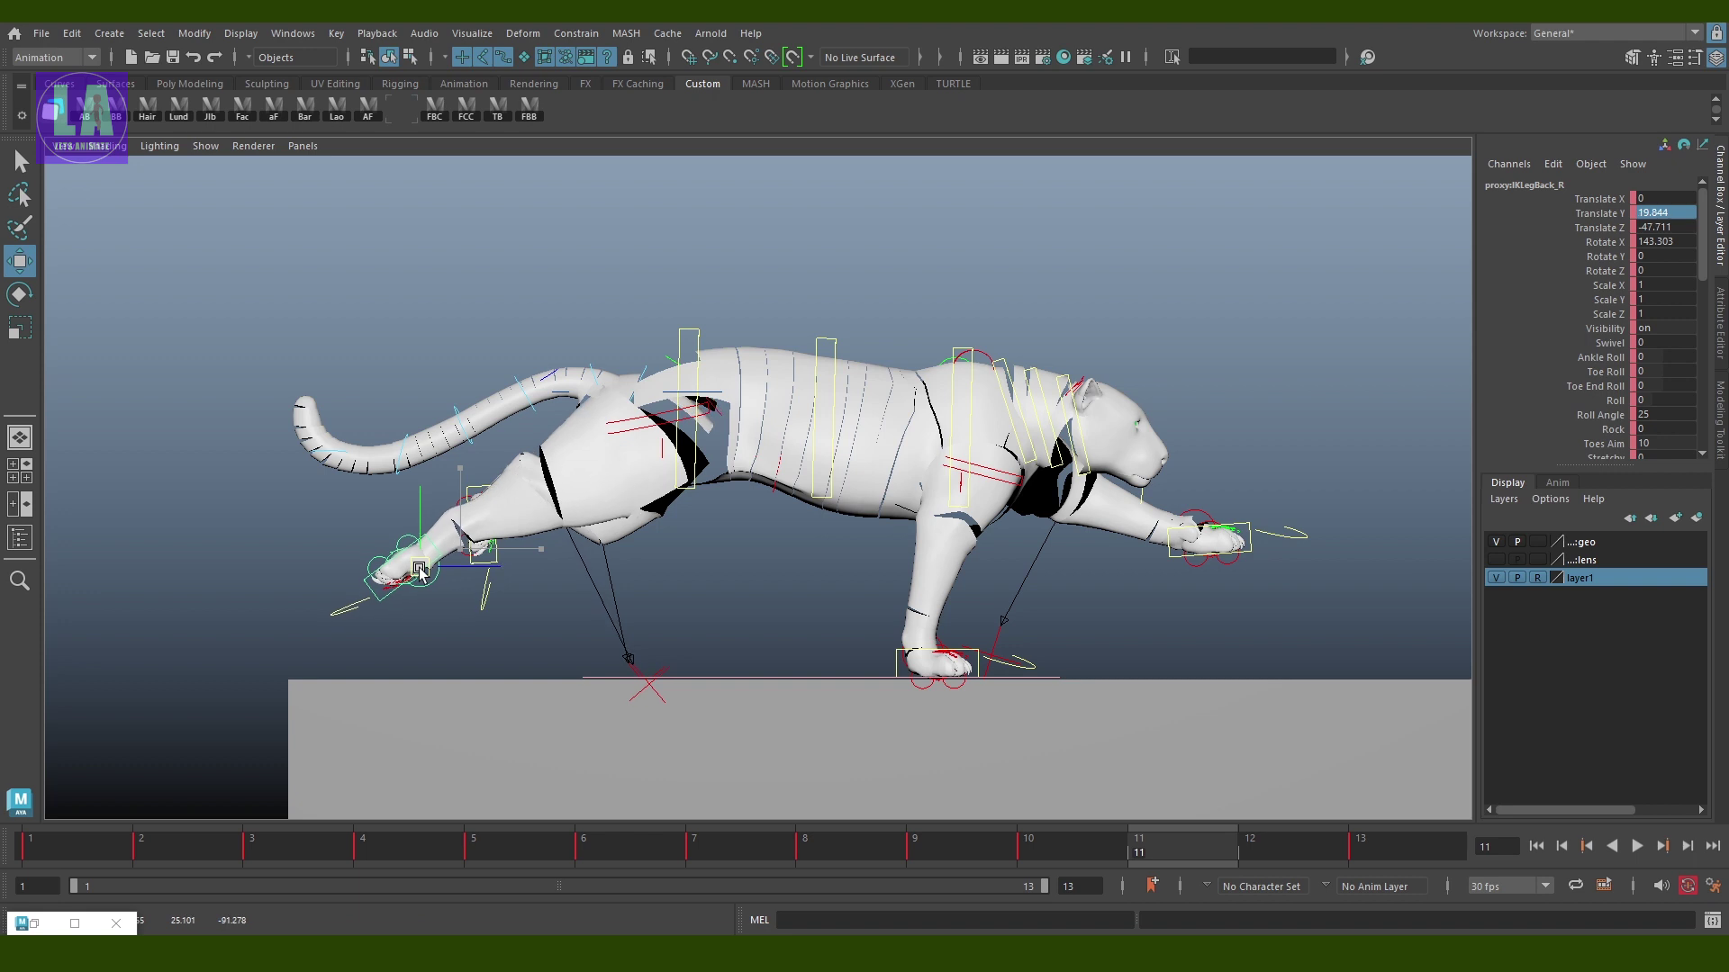
click(419, 570)
drag(418, 570, 439, 546)
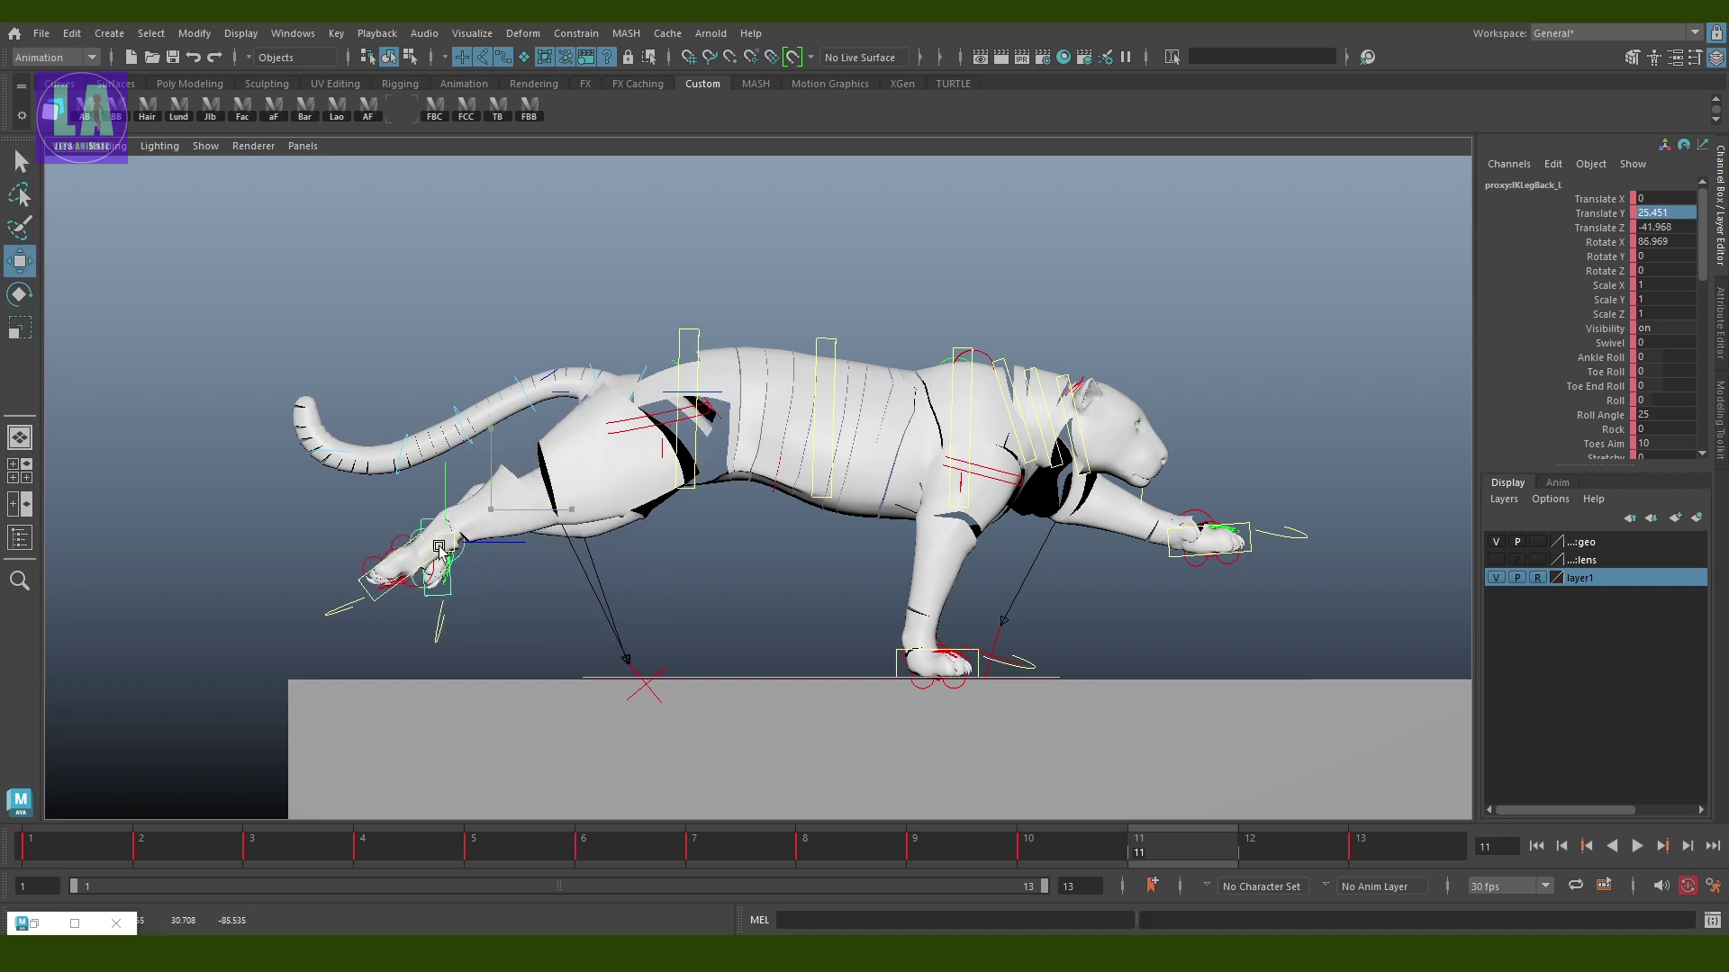
key(e)
drag(491, 605, 510, 585)
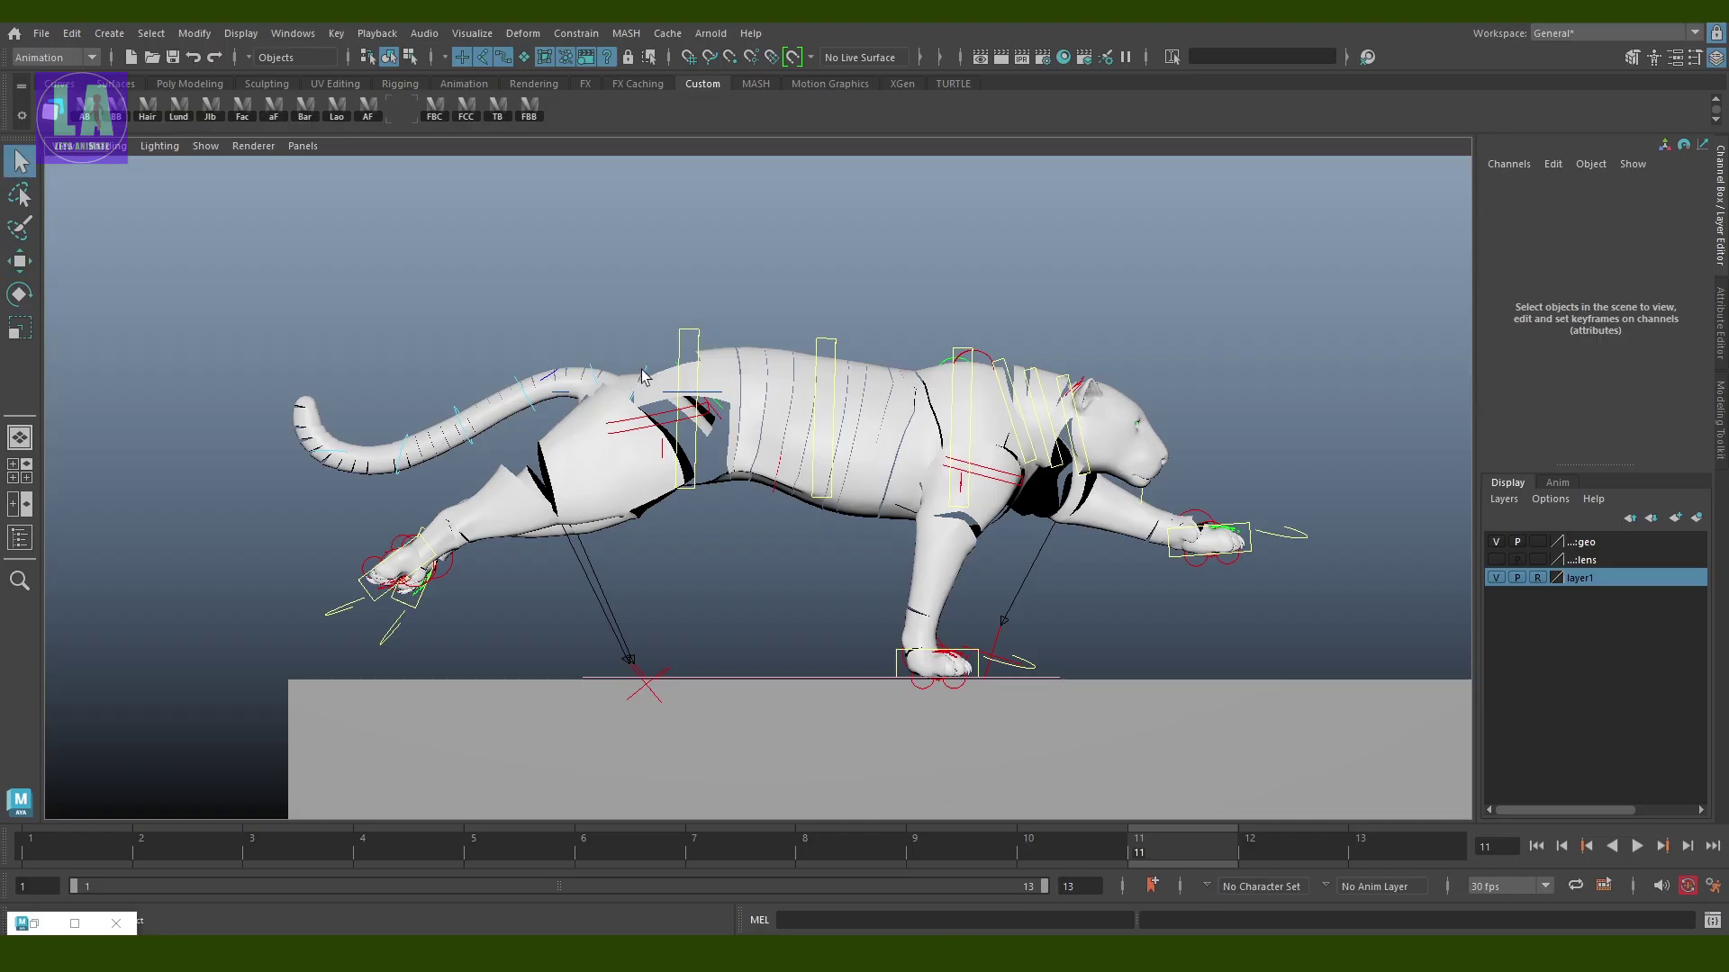
Rotate the tail base, middle segment and tip to swing the tail downward
click(642, 377)
key(e)
drag(726, 360, 709, 342)
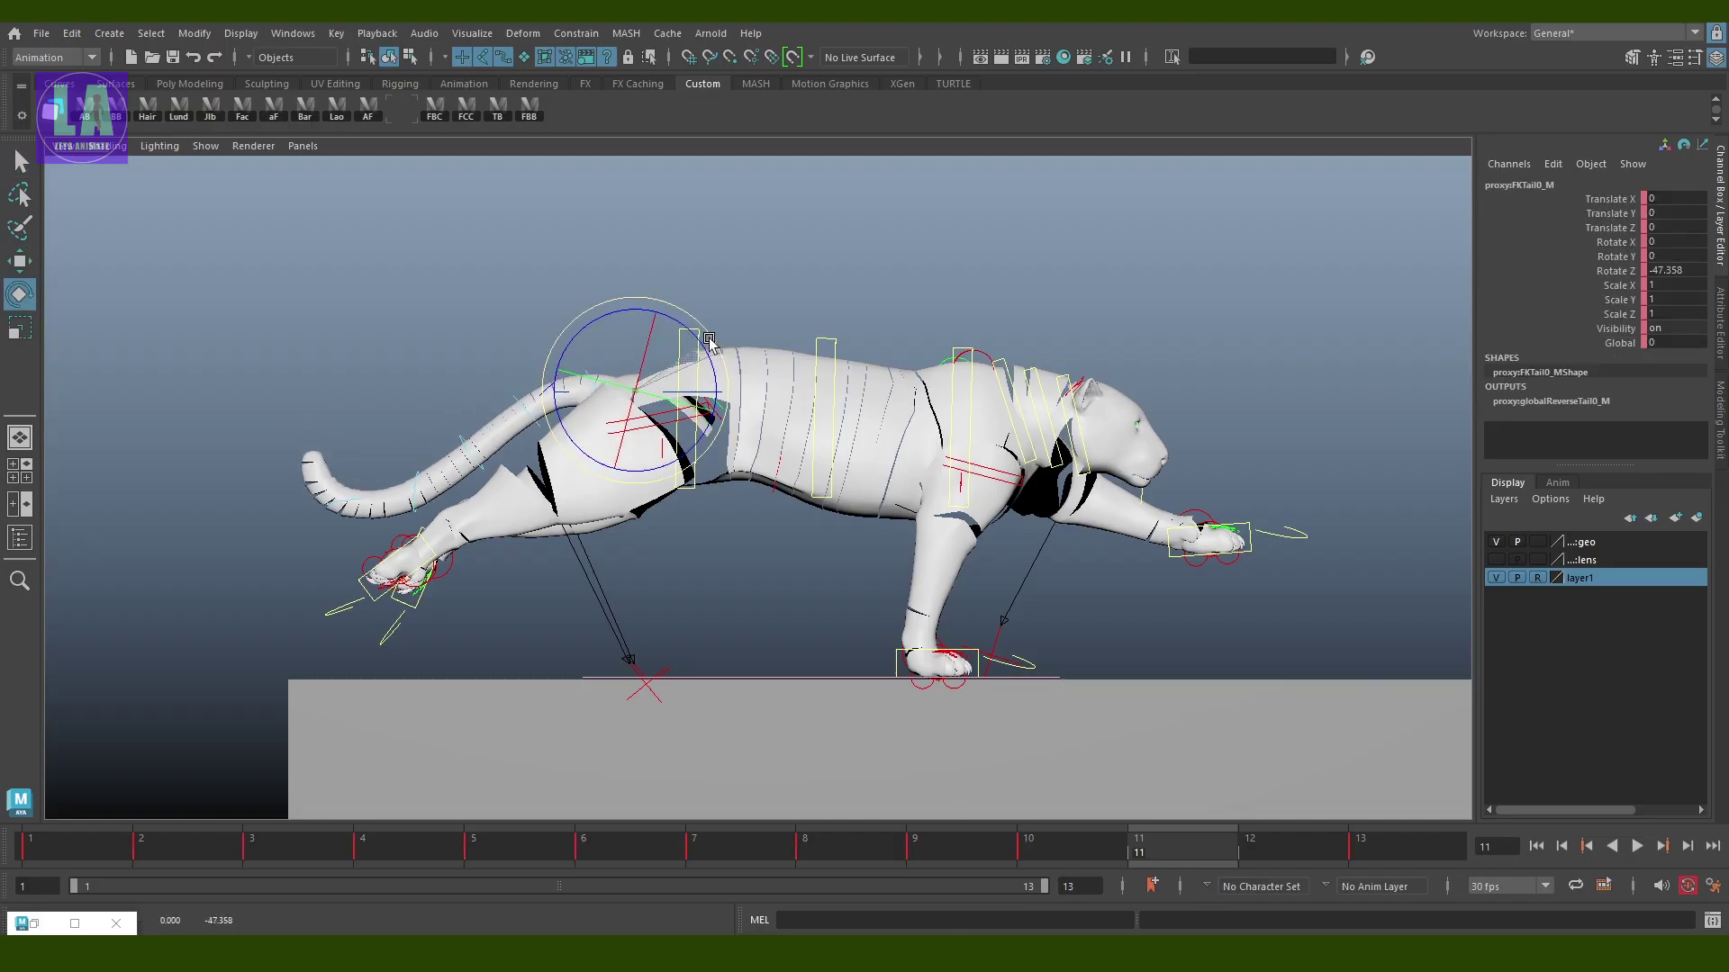
click(464, 441)
mouse_move(486, 423)
mouse_down()
mouse_move(504, 453)
mouse_move(482, 439)
mouse_up()
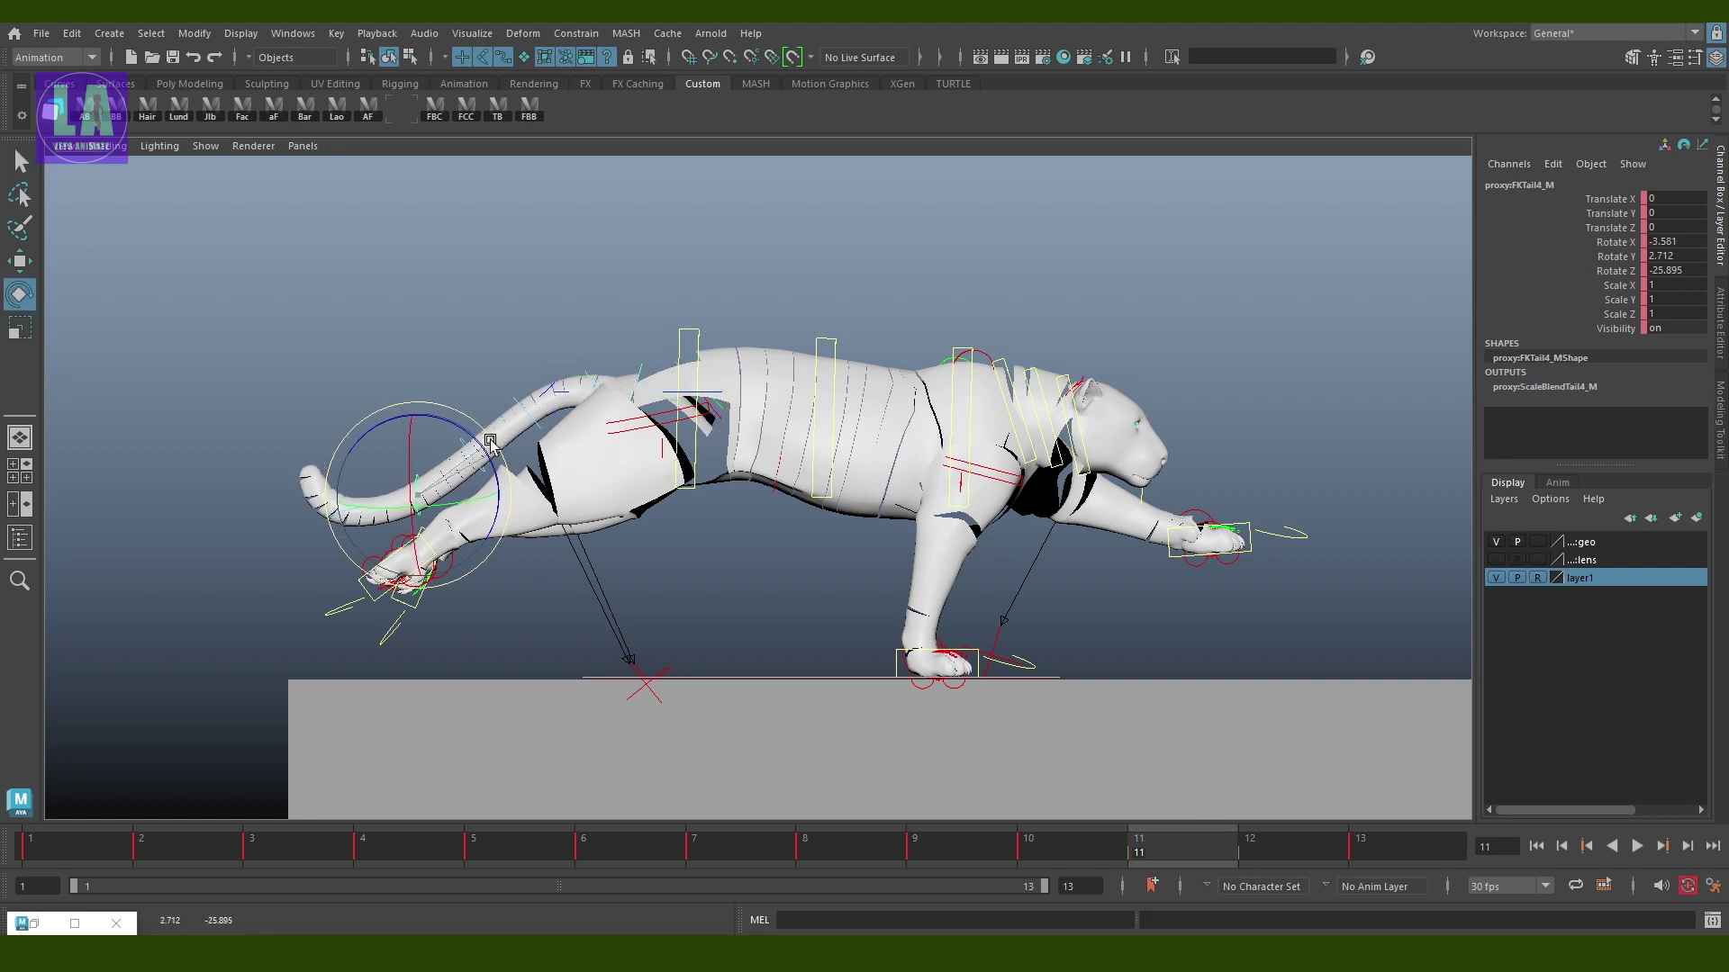
click(347, 520)
drag(396, 432, 436, 476)
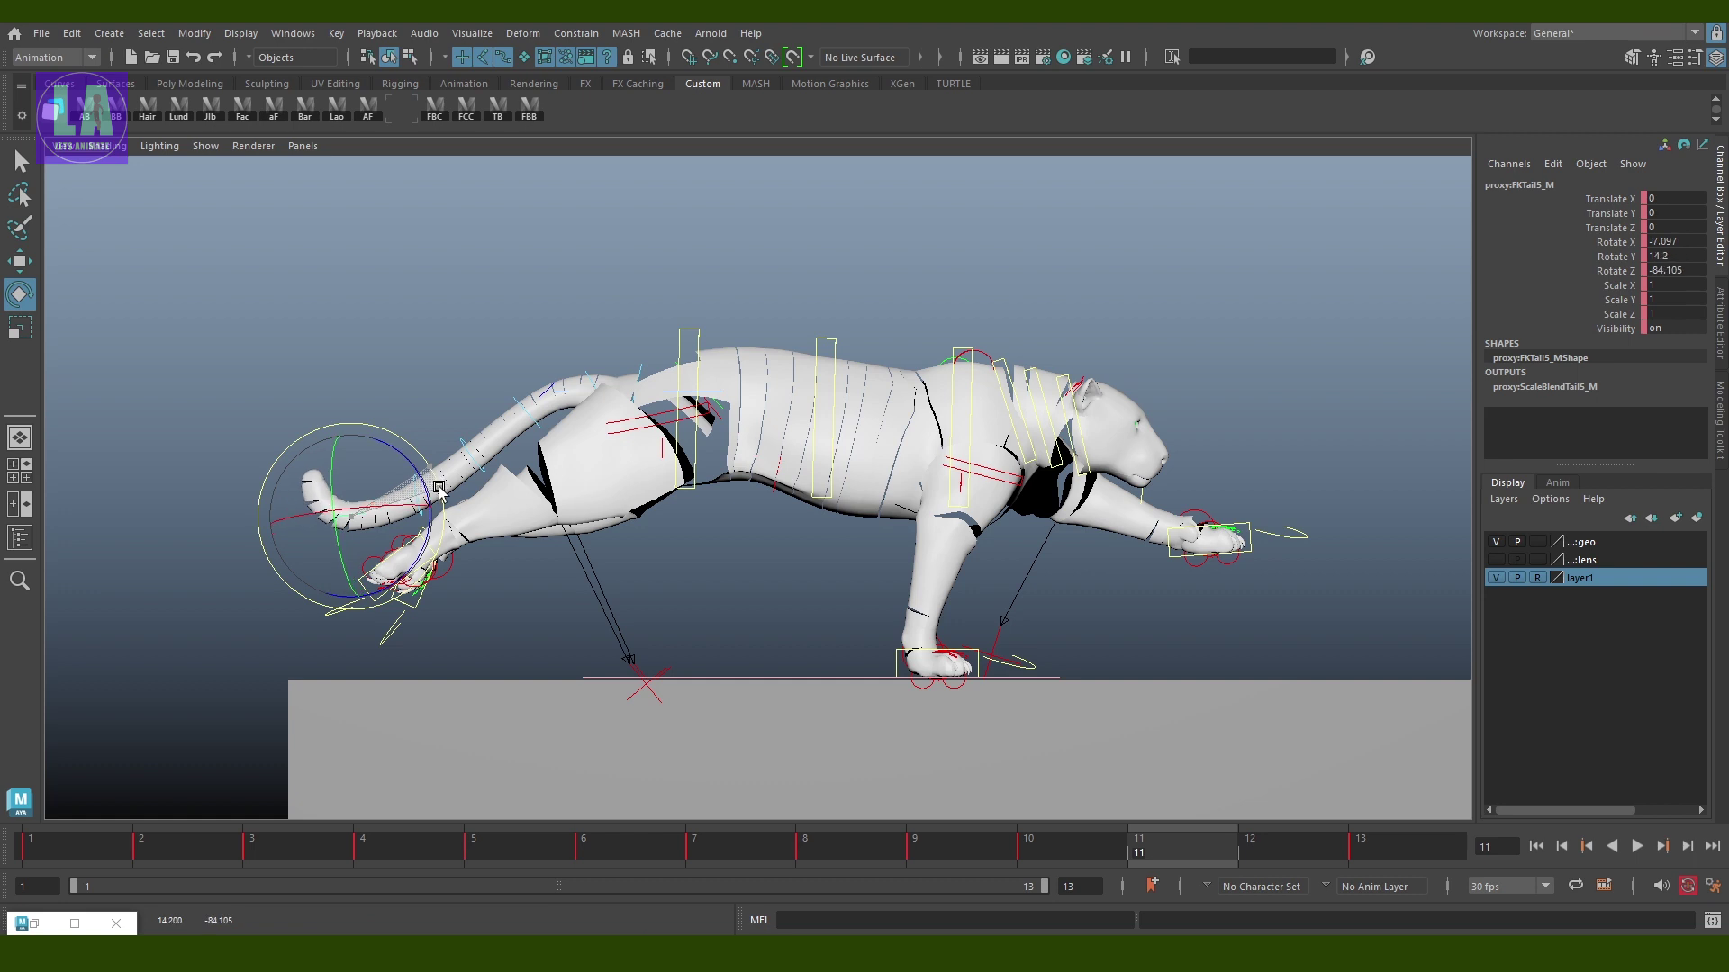
click(436, 378)
alt+middle_drag(437, 378, 363, 378)
Save Tiger_Run.mb and move the upper spine control down to lower the shoulders
key(ctrl+s)
key(q)
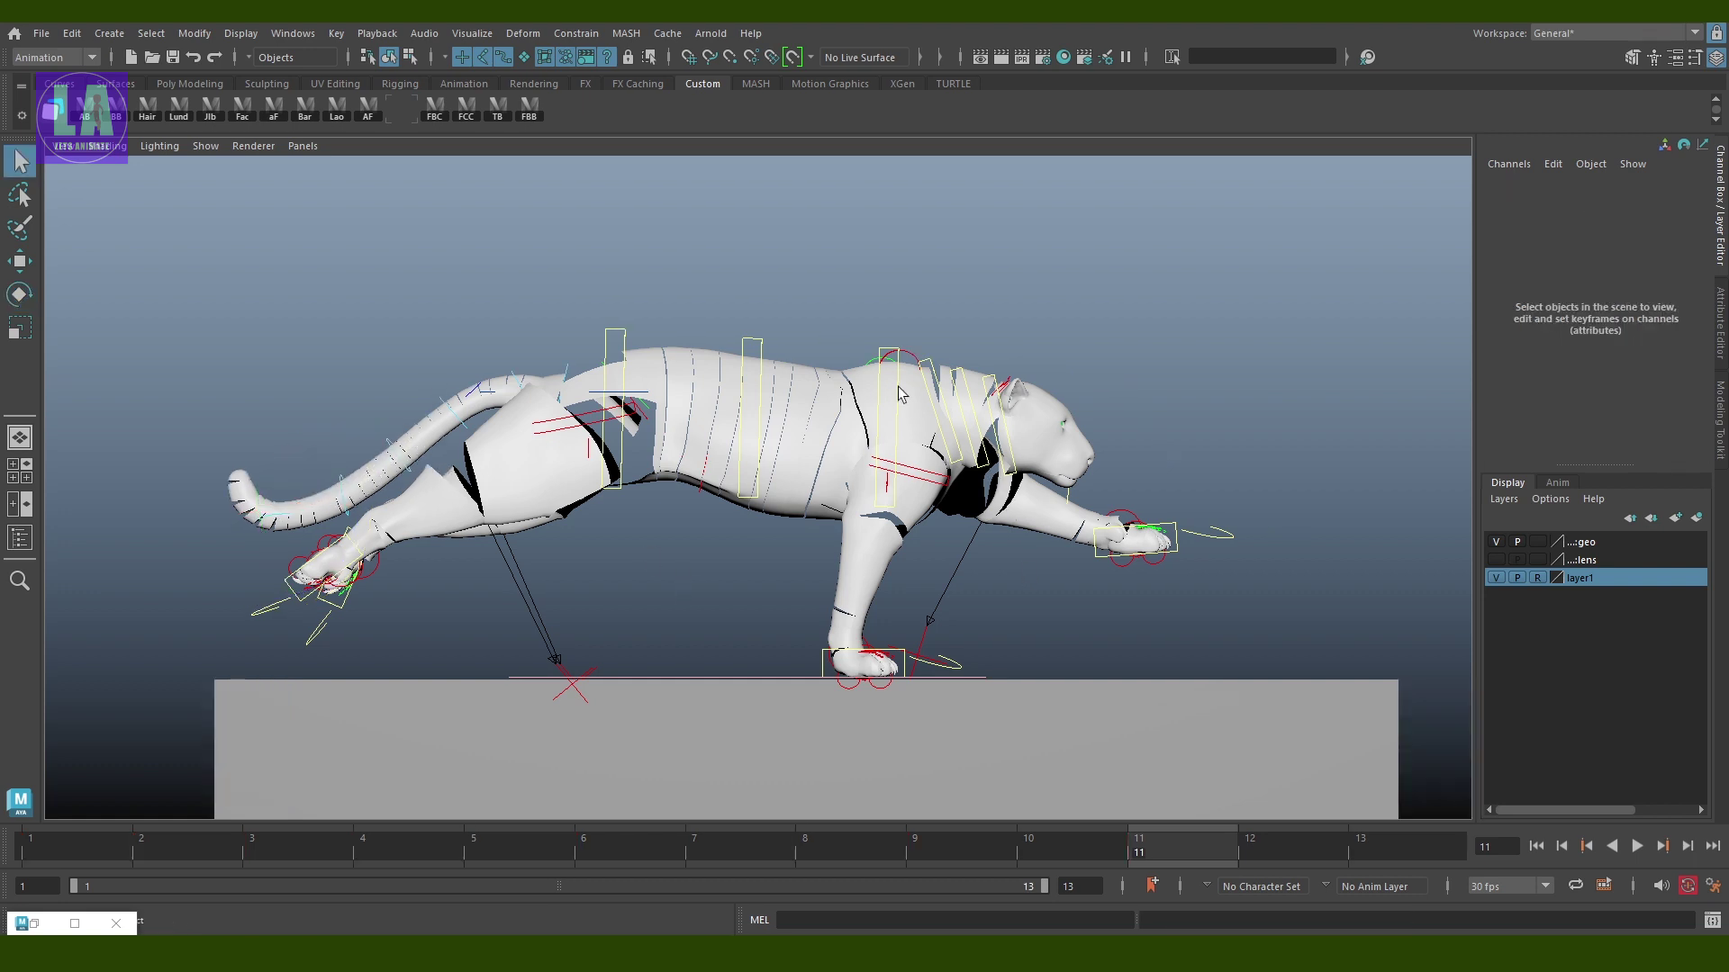
click(887, 394)
key(w)
drag(885, 317, 886, 306)
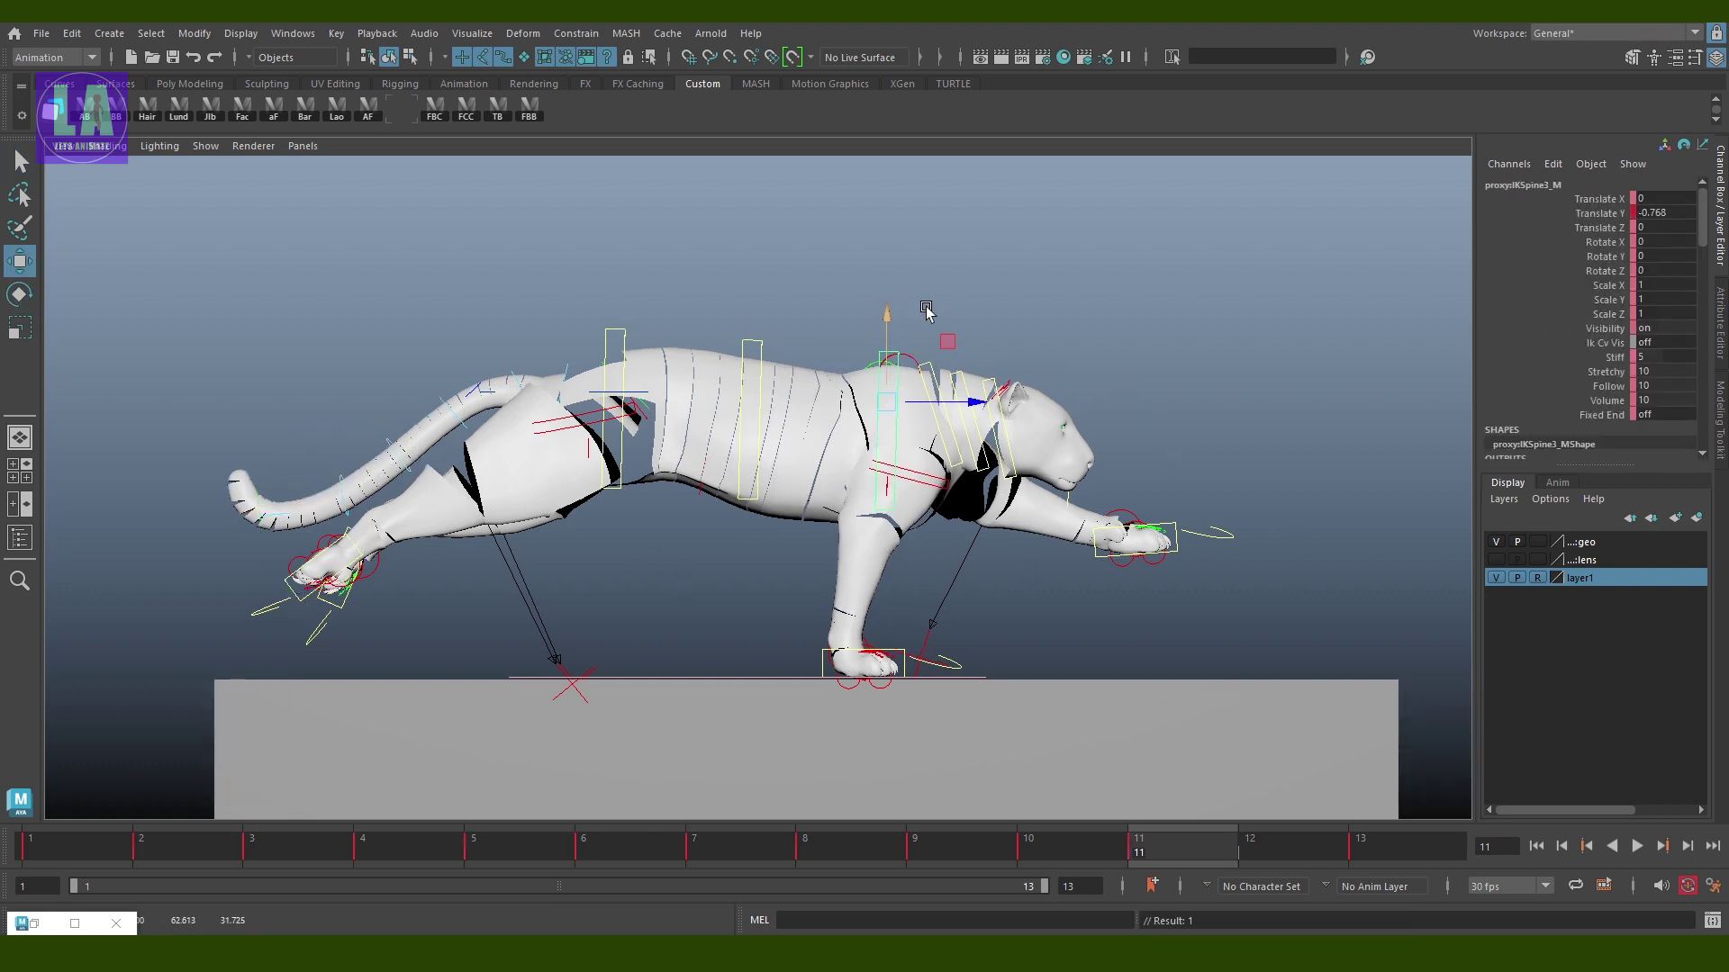
click(977, 302)
alt+middle_drag(1113, 619, 978, 613)
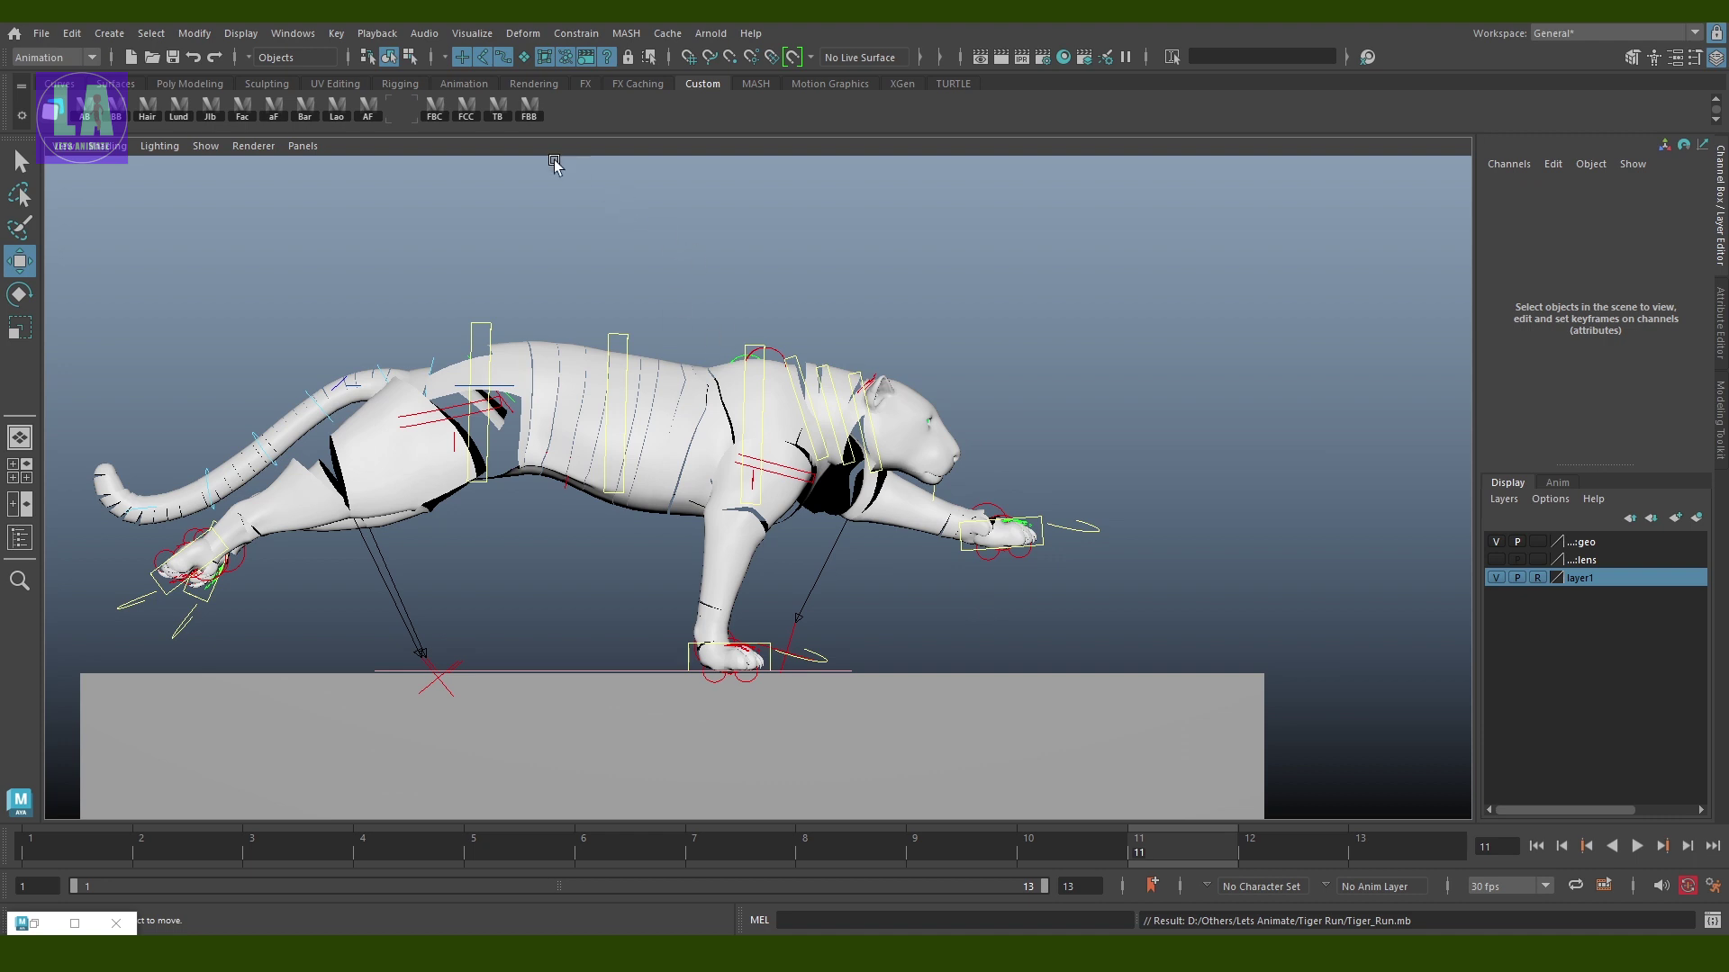
click(529, 109)
At frame 12, set the front paw's Translate Y and Rotate X to 0
click(1296, 850)
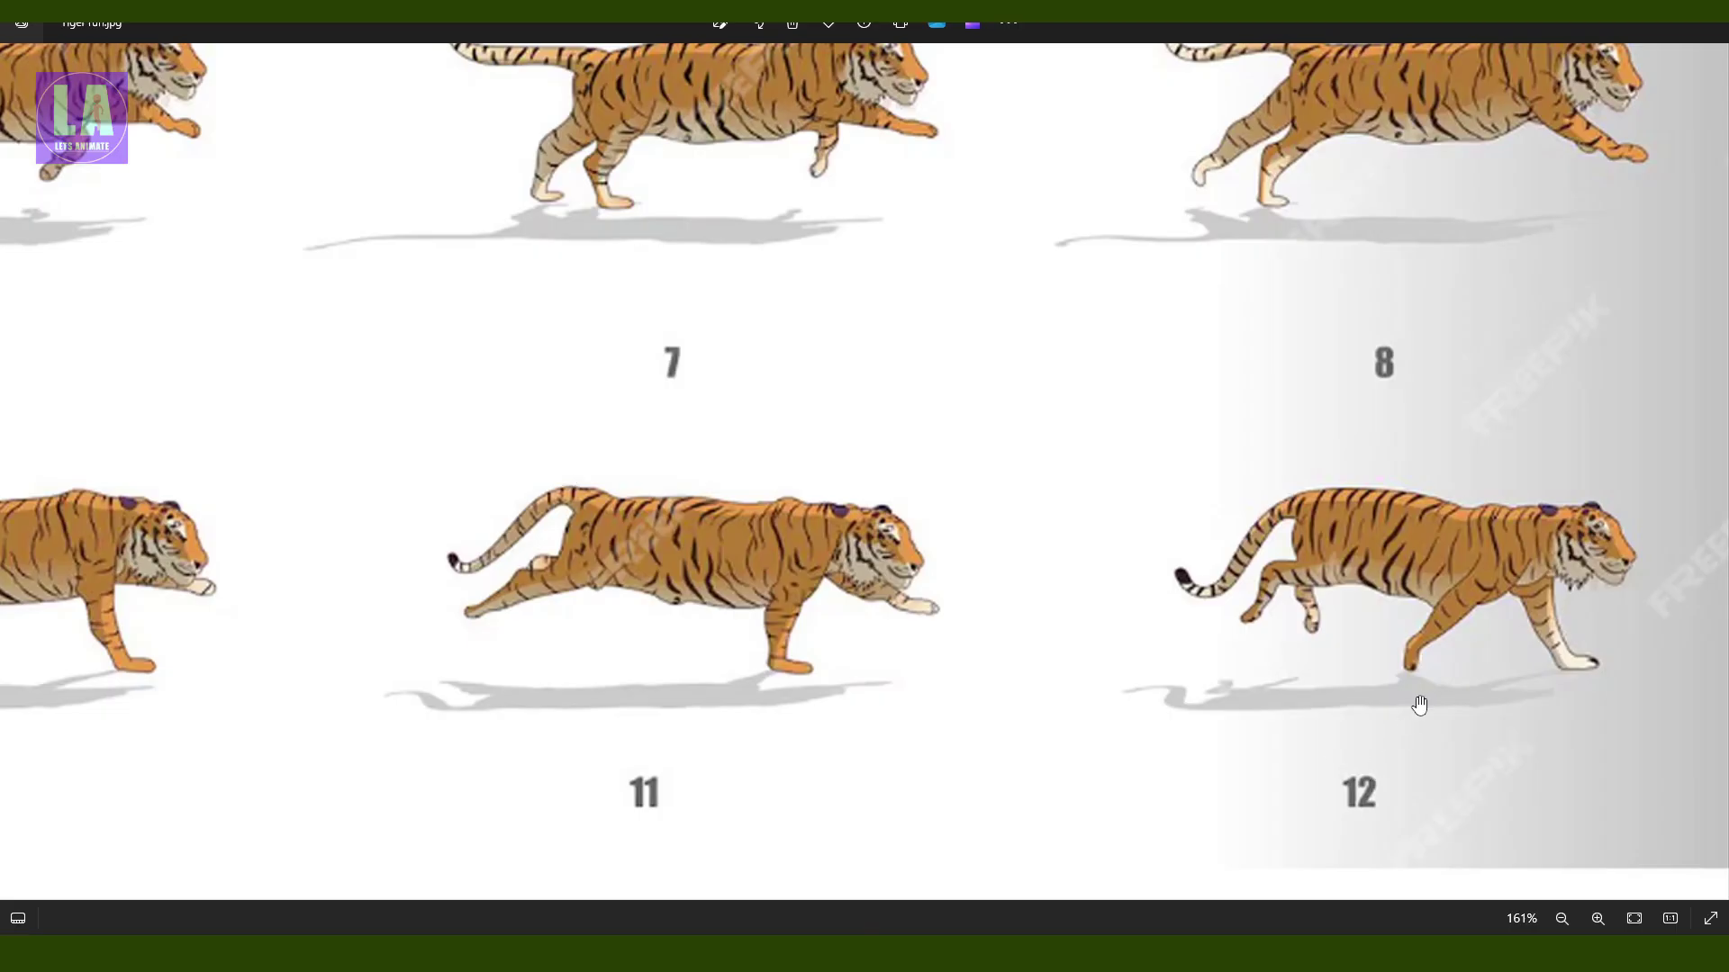
scroll(1419, 705, up, 1)
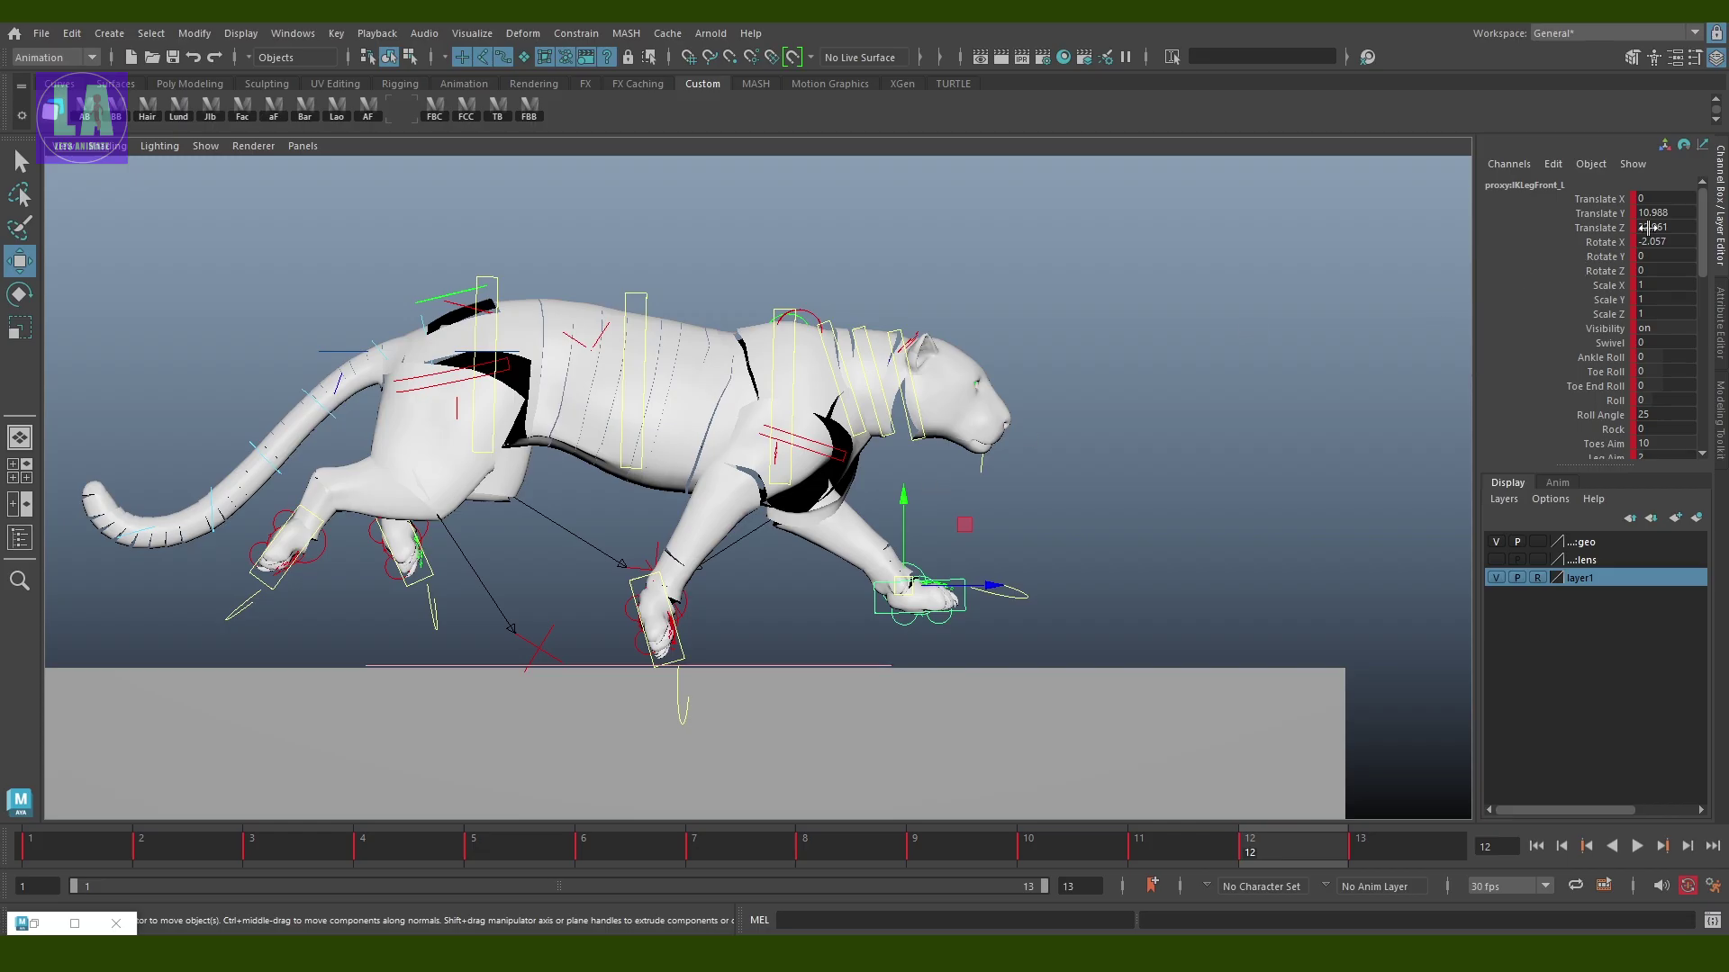
double_click(1664, 214)
key(Return)
double_click(1674, 243)
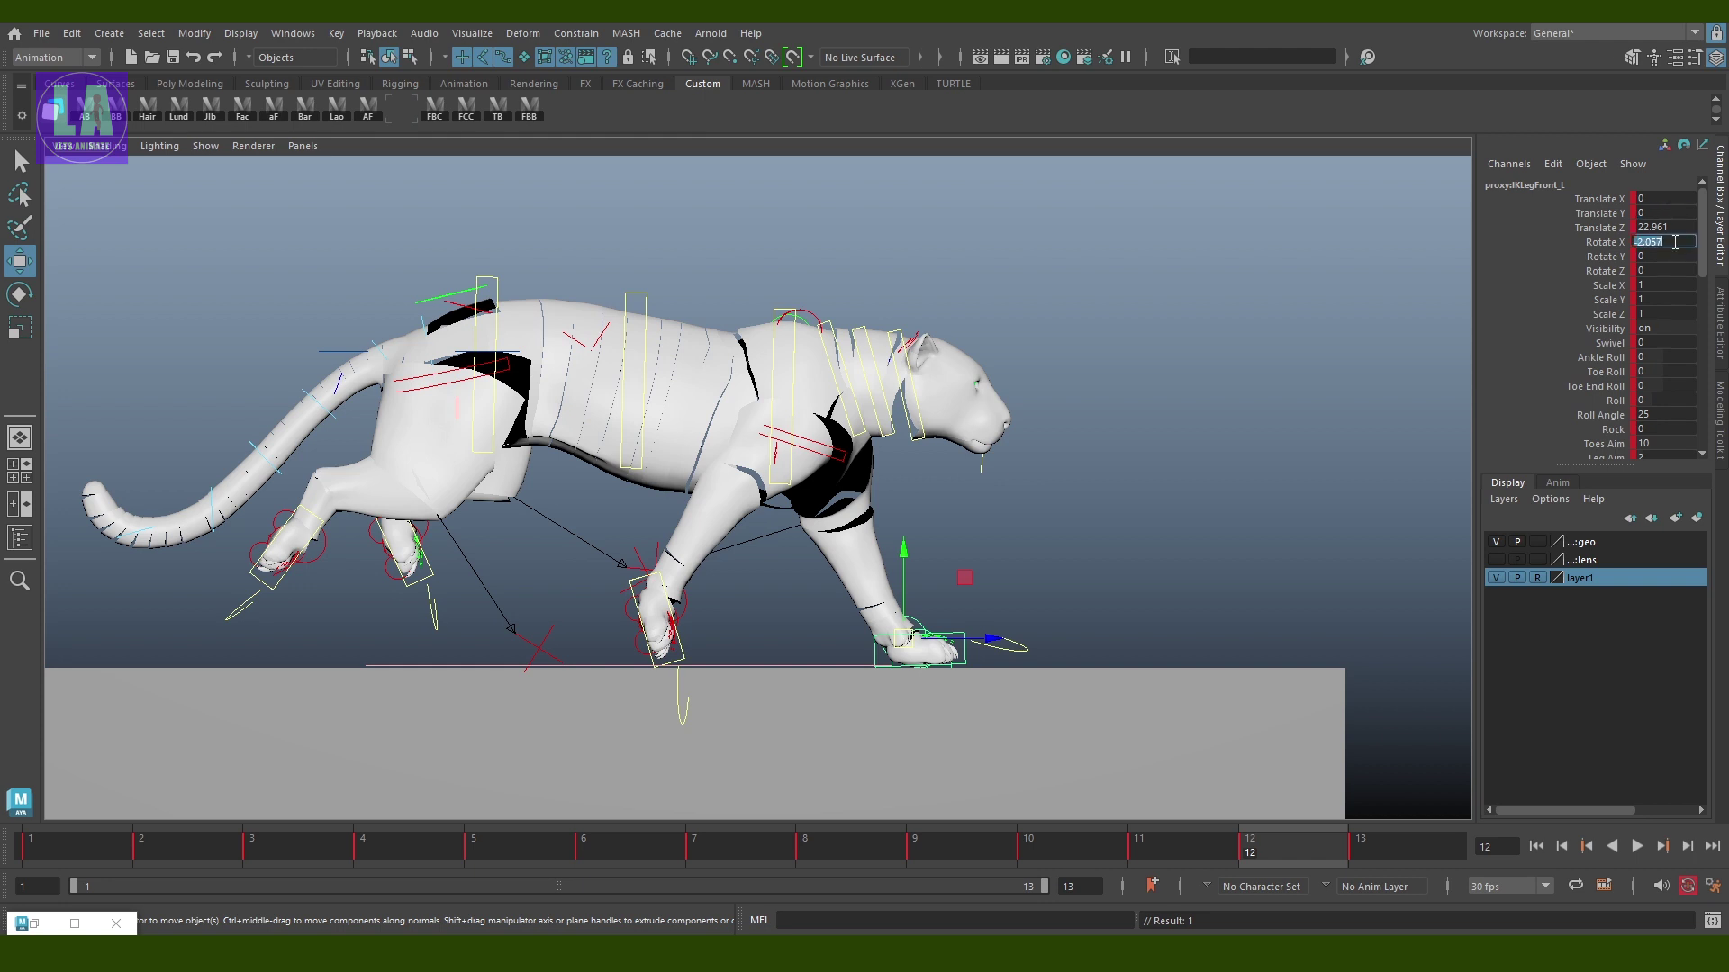
text(0)
key(Return)
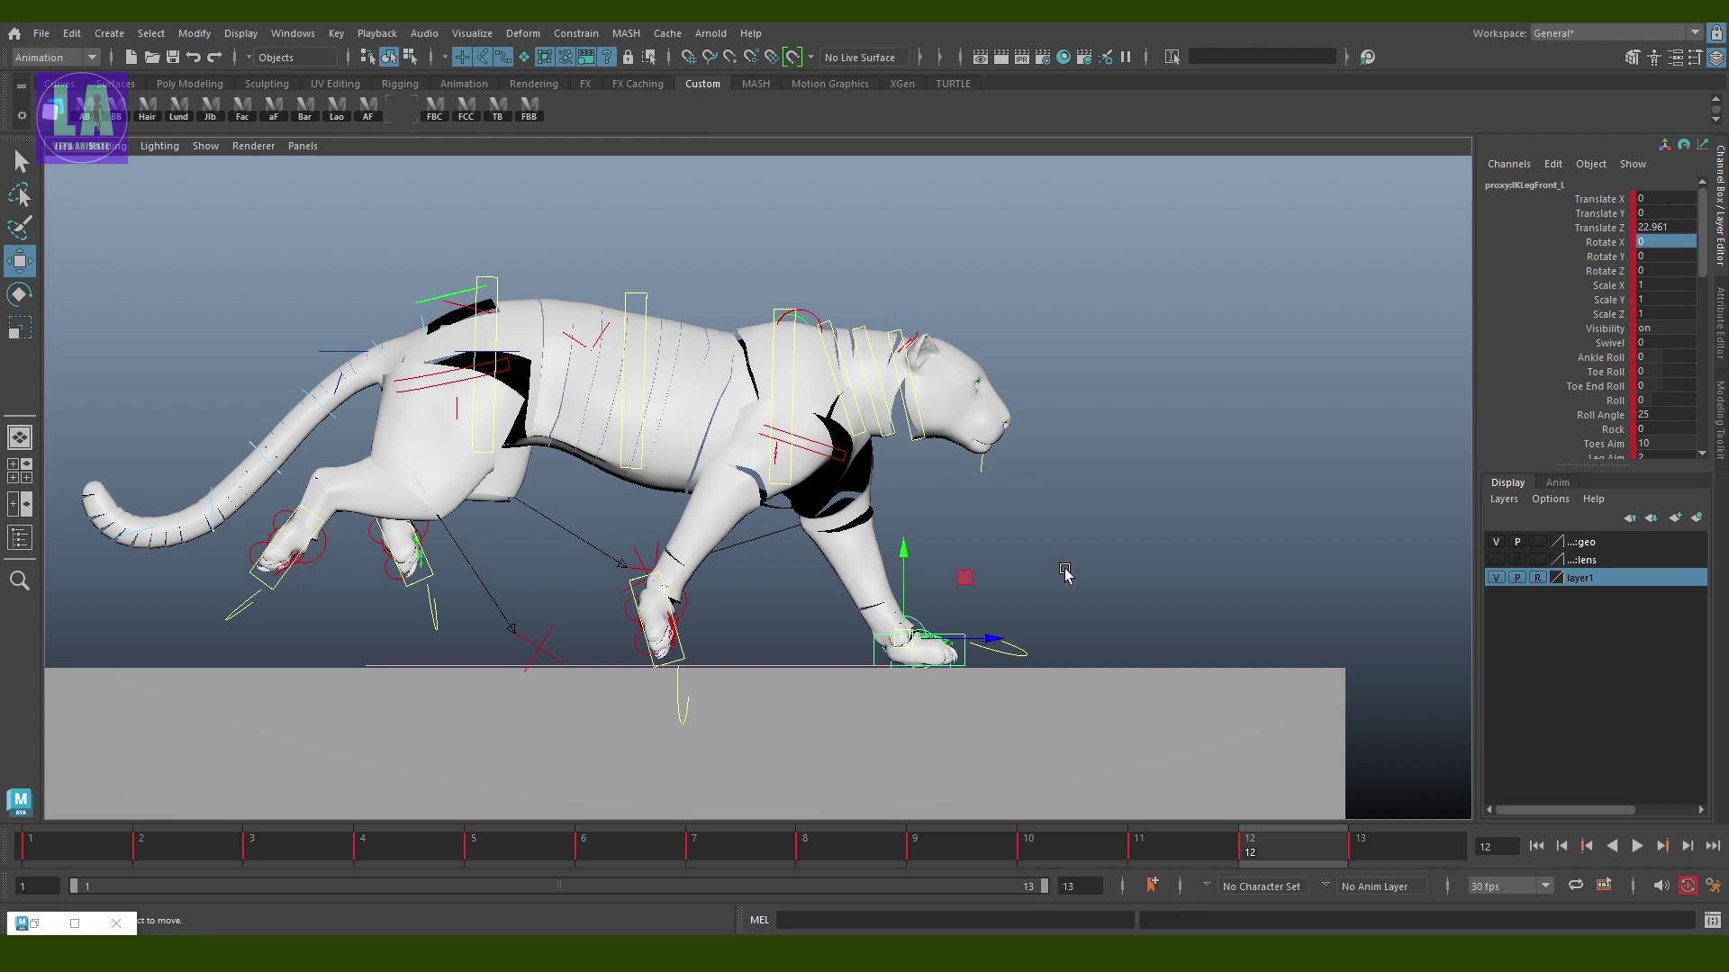
Slide the front paw forward, then nudge it slightly back
drag(992, 640, 1016, 646)
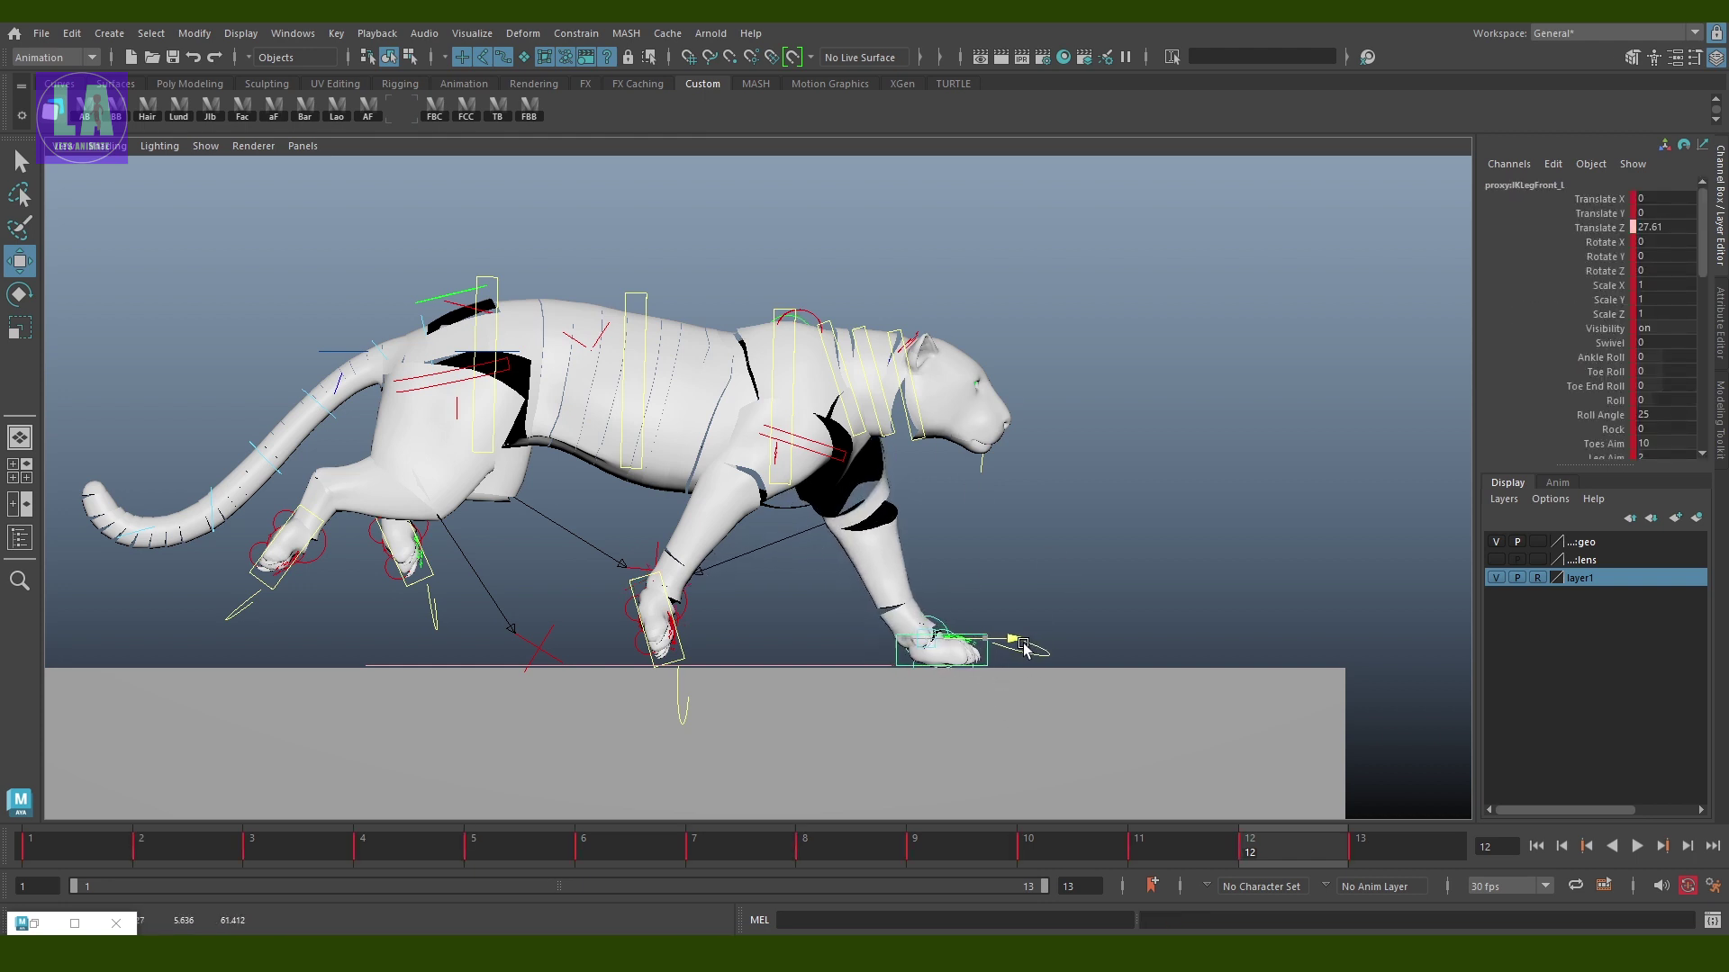
drag(1170, 846, 1272, 846)
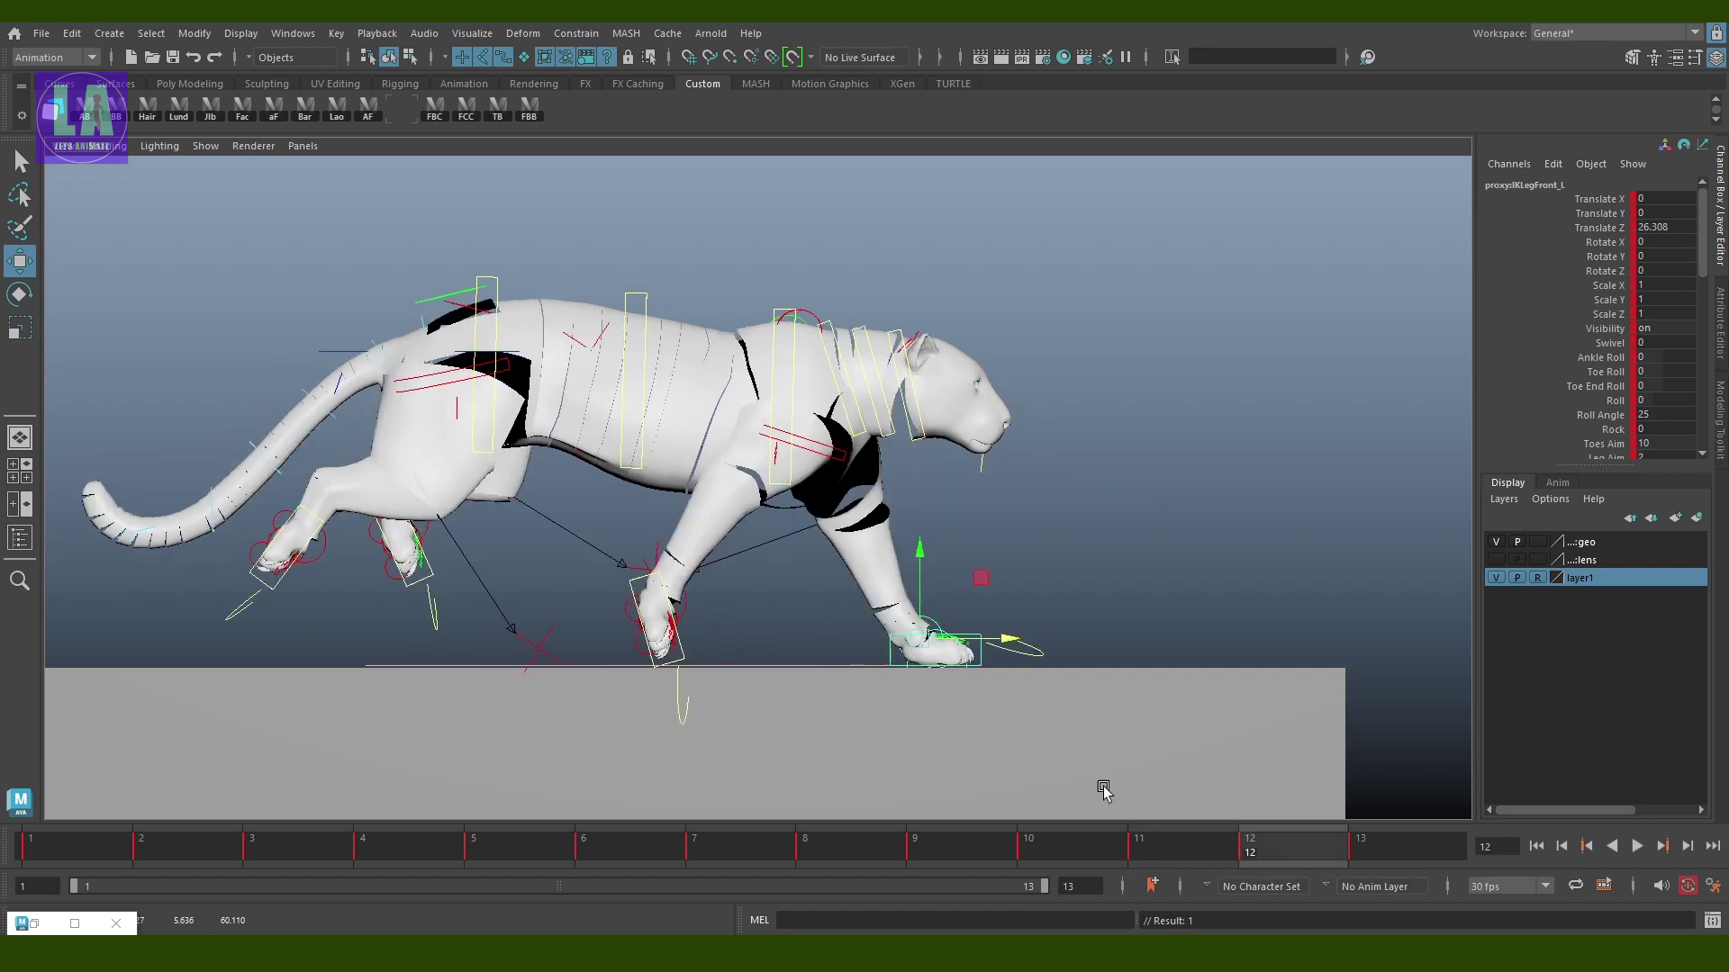
key(q)
key(w)
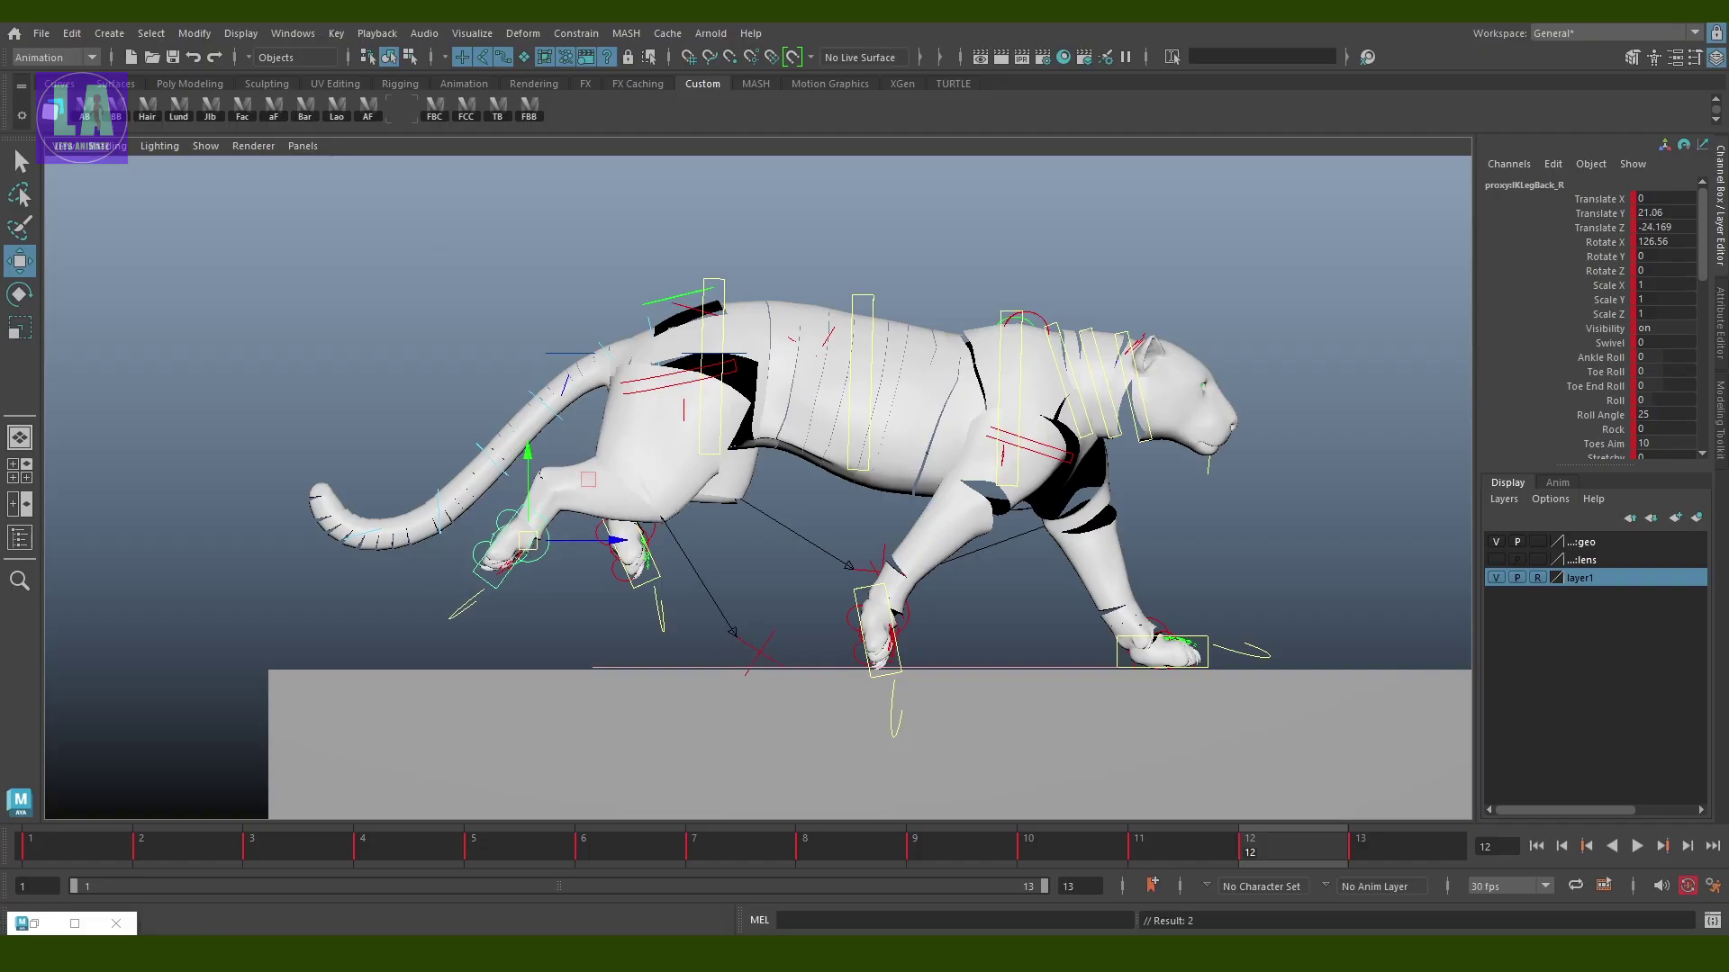
key(q)
Bring the left hind paw forward and down, and bend the middle of the tail
key(w)
click(660, 580)
drag(633, 529, 683, 556)
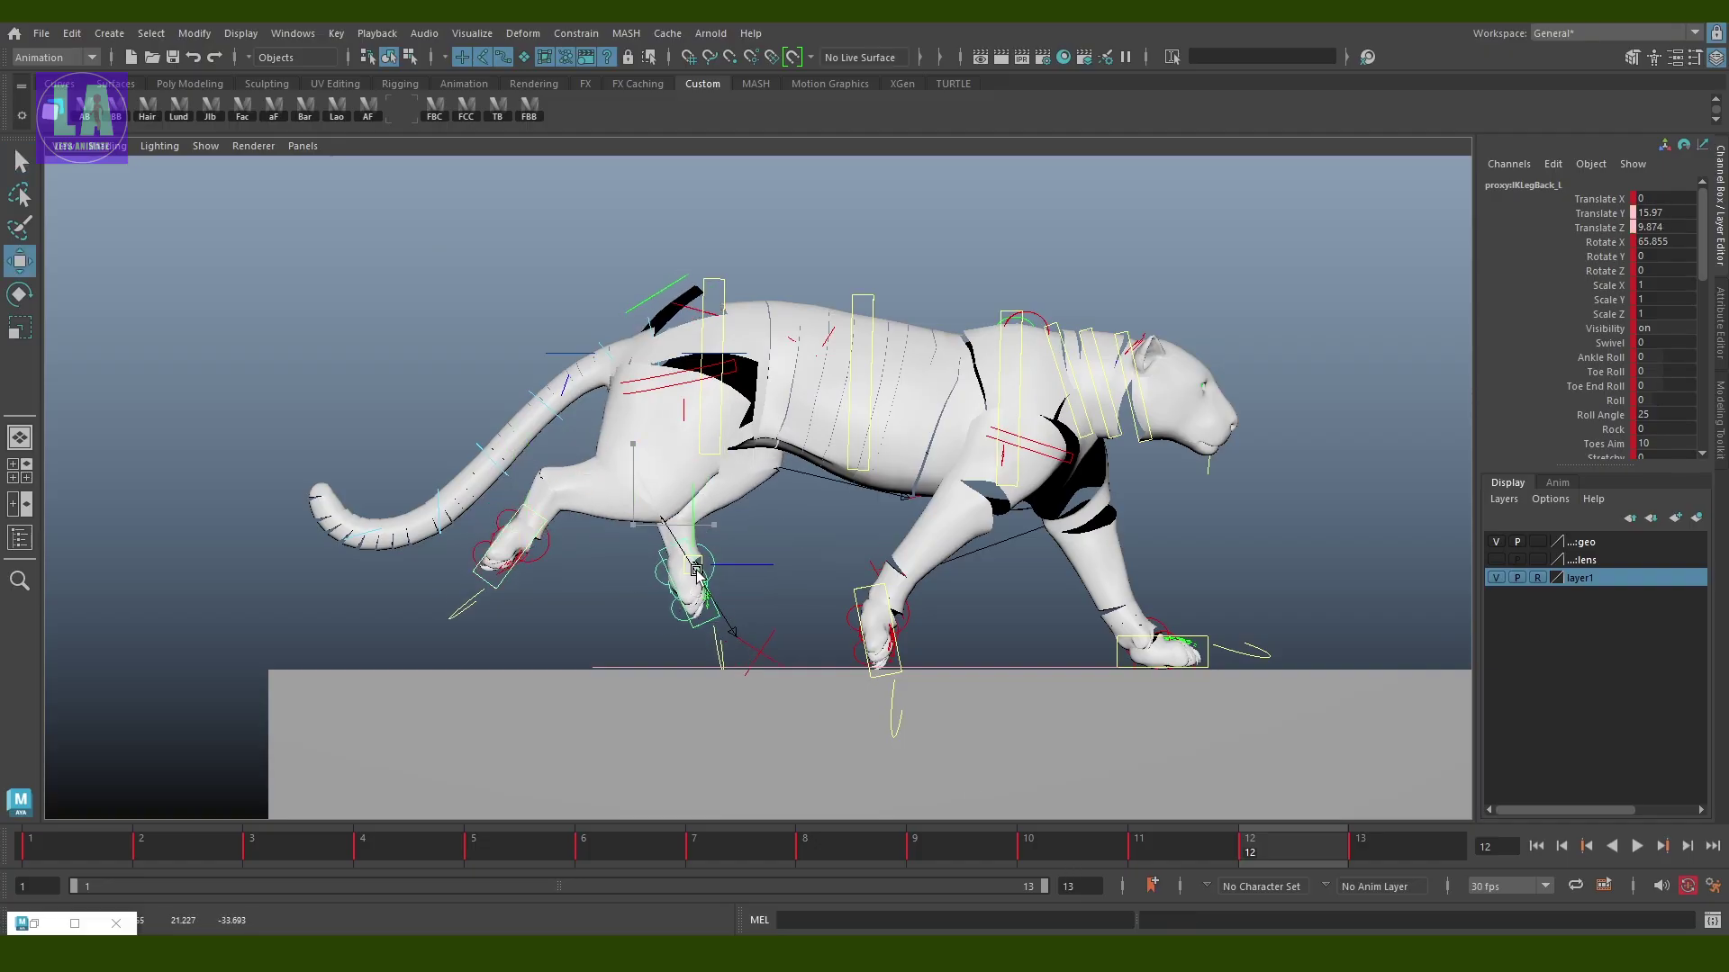
key(e)
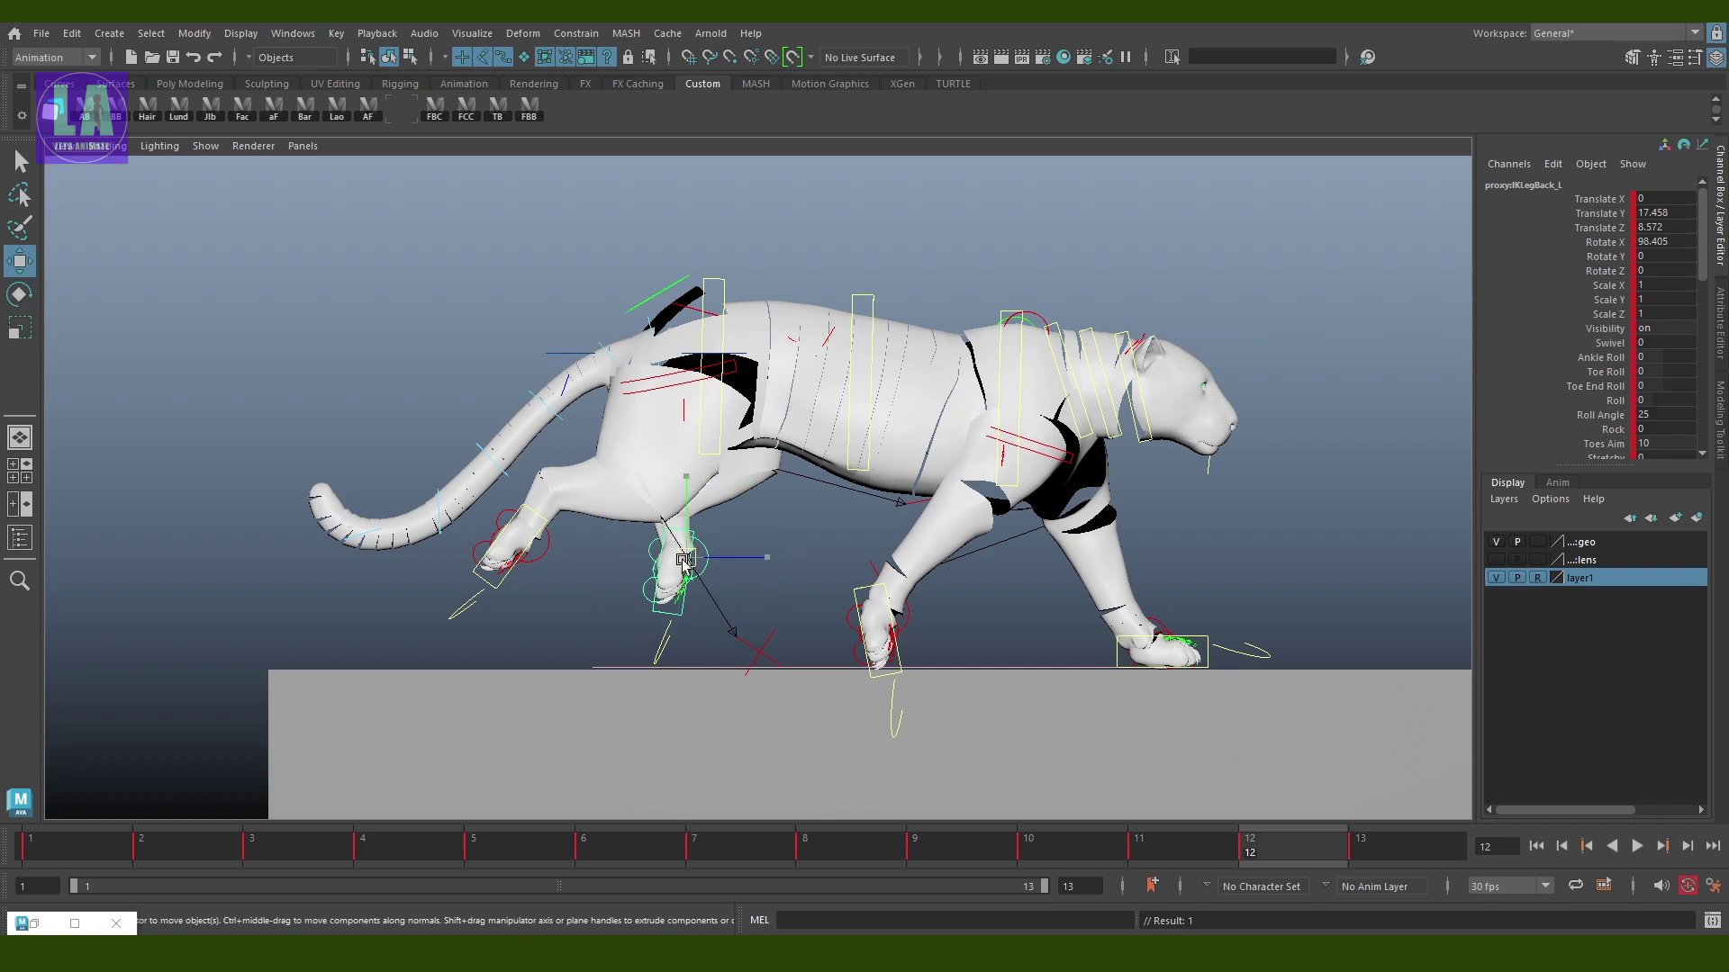
drag(673, 431, 662, 400)
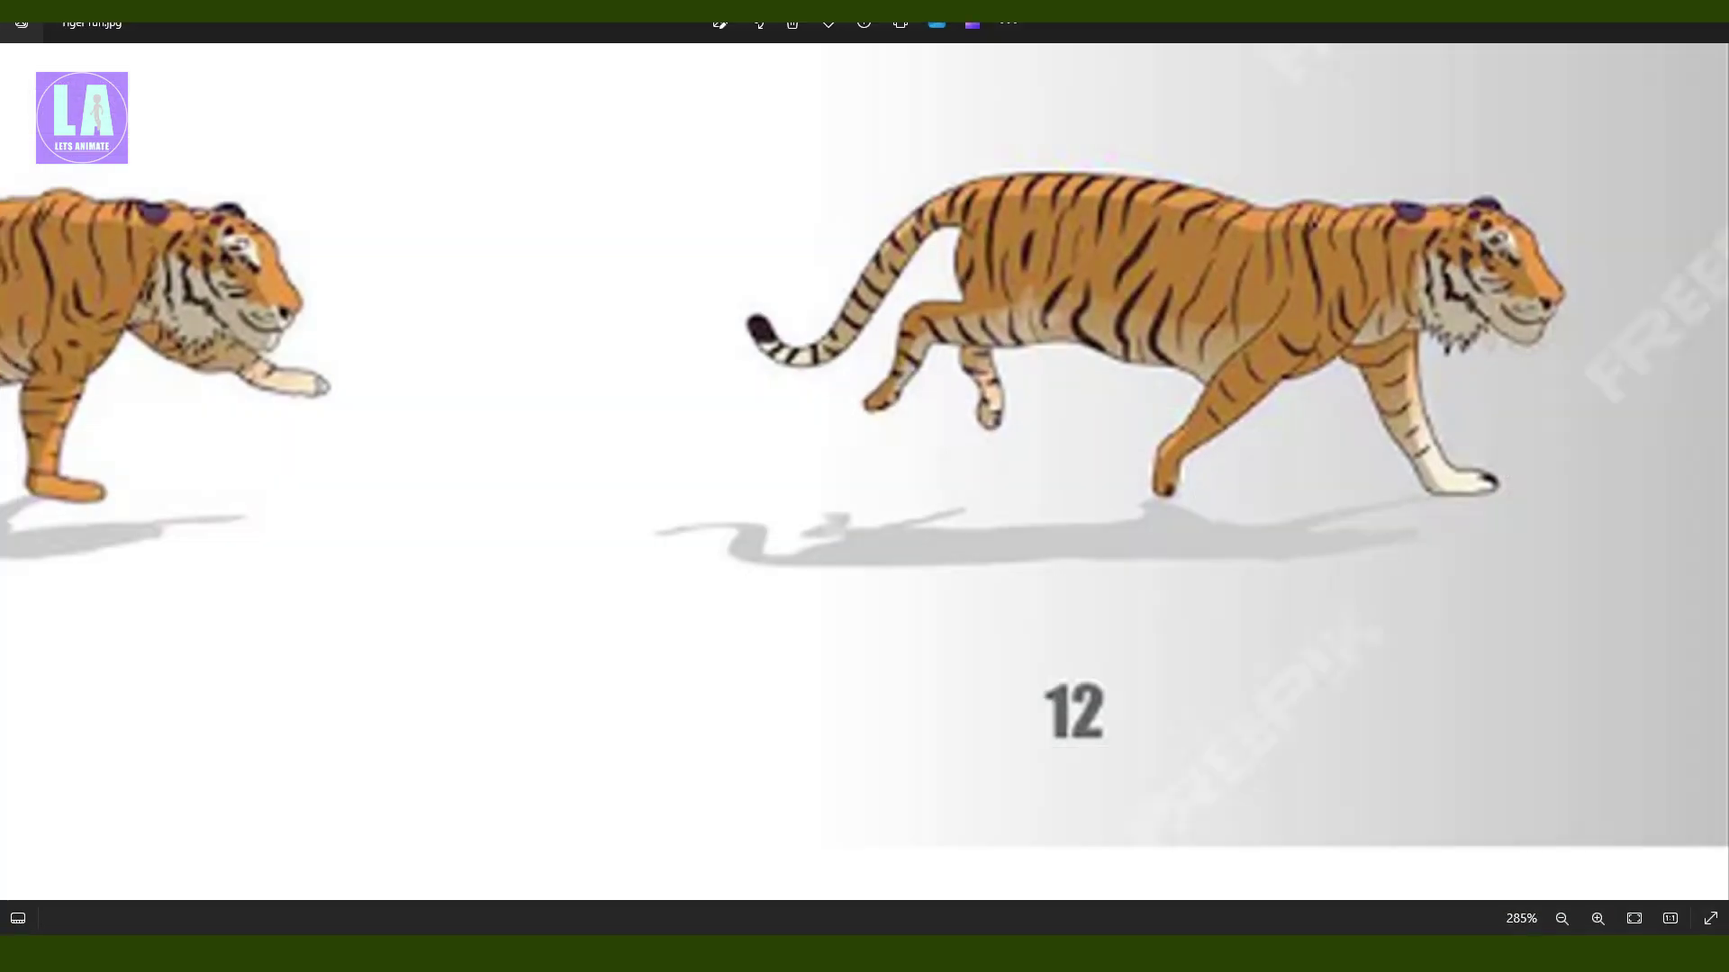
Rotate the FKTail5_M tail tip upward into a curve, then deselect and recentre the view
key(q)
click(472, 576)
click(522, 603)
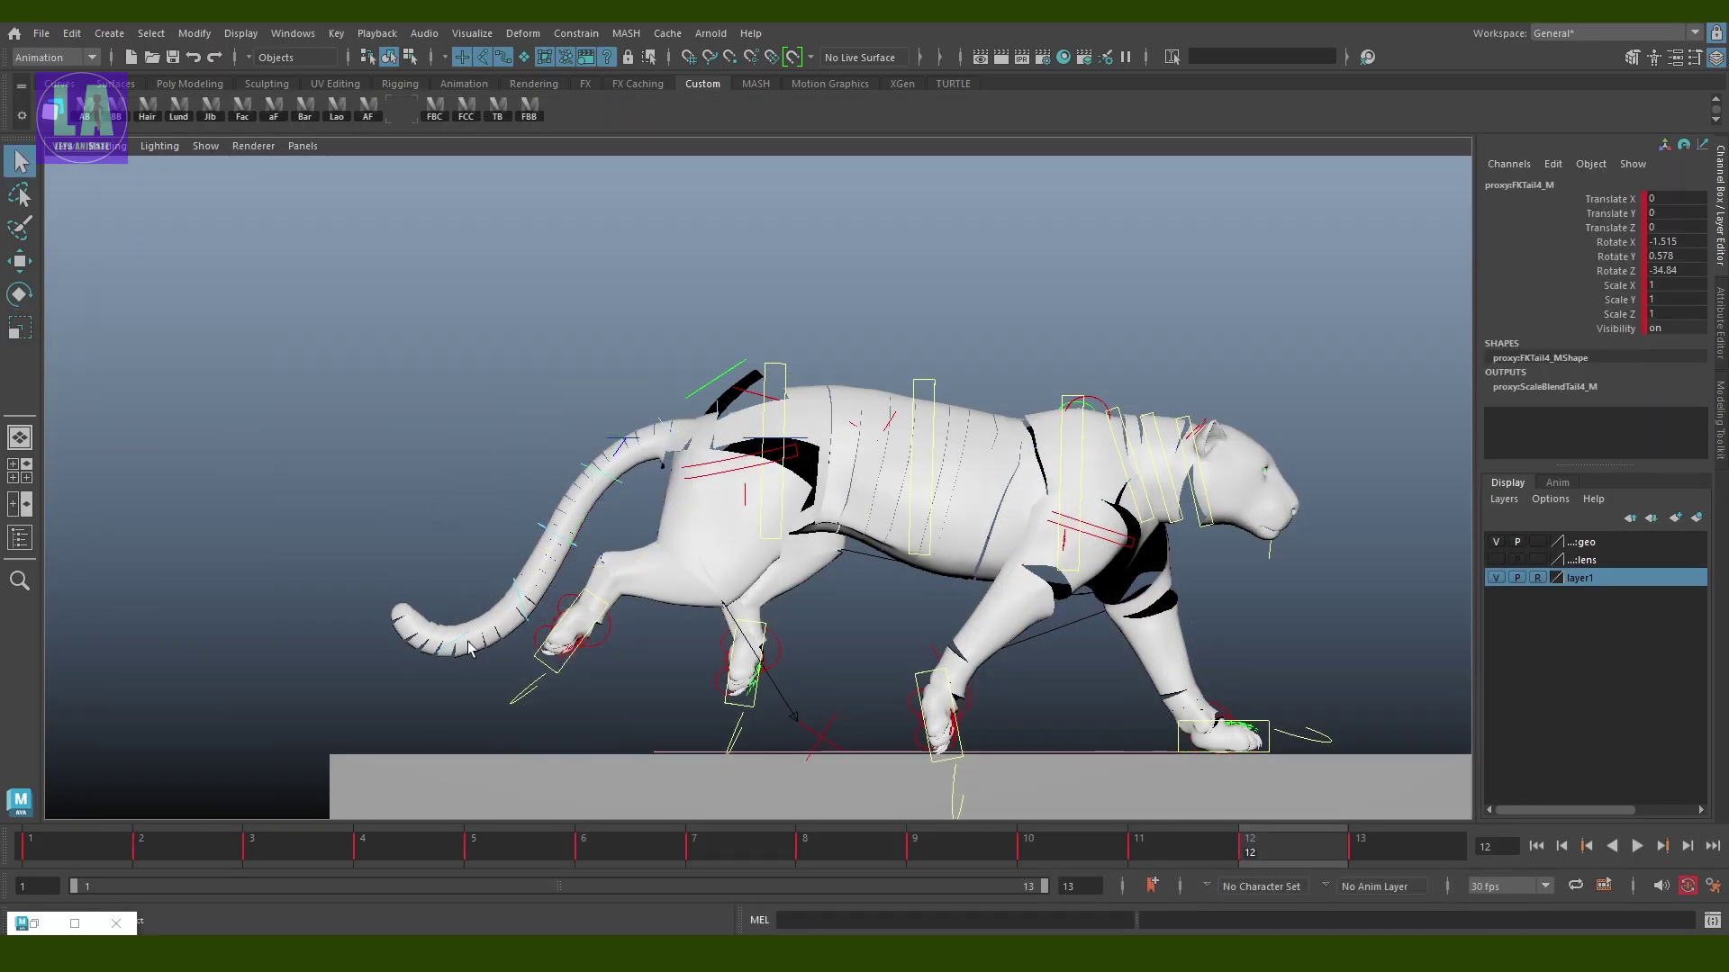
key(e)
drag(522, 635, 551, 628)
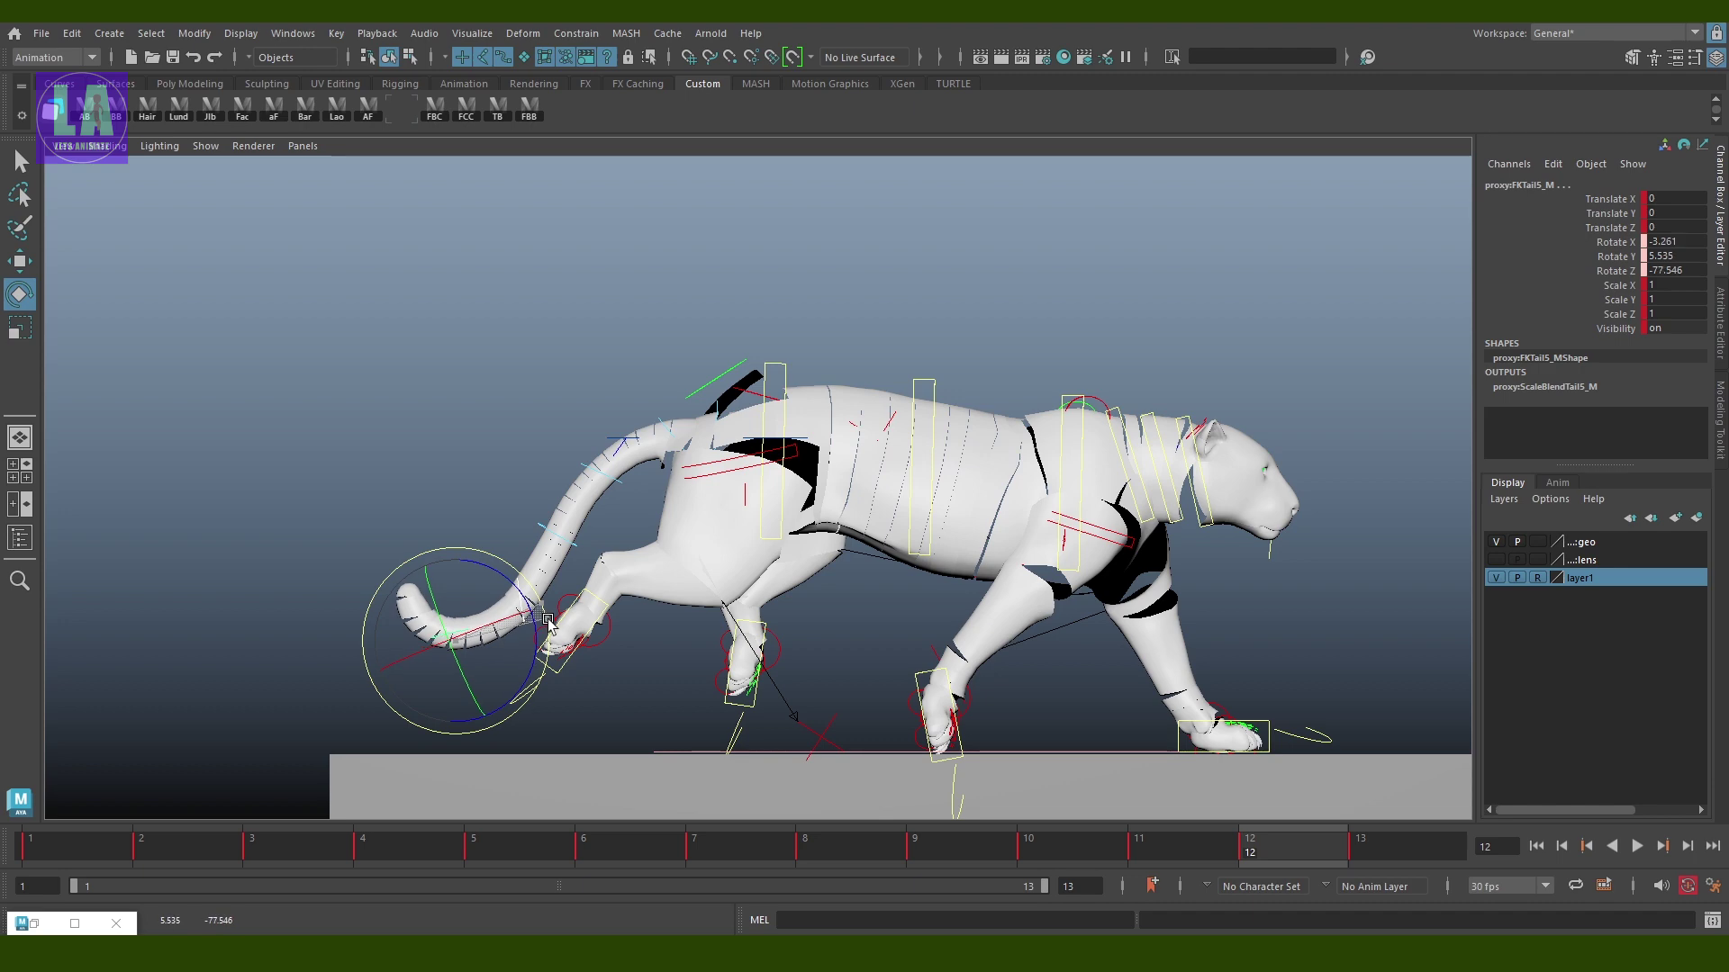
click(483, 451)
alt+middle_drag(1108, 722, 838, 668)
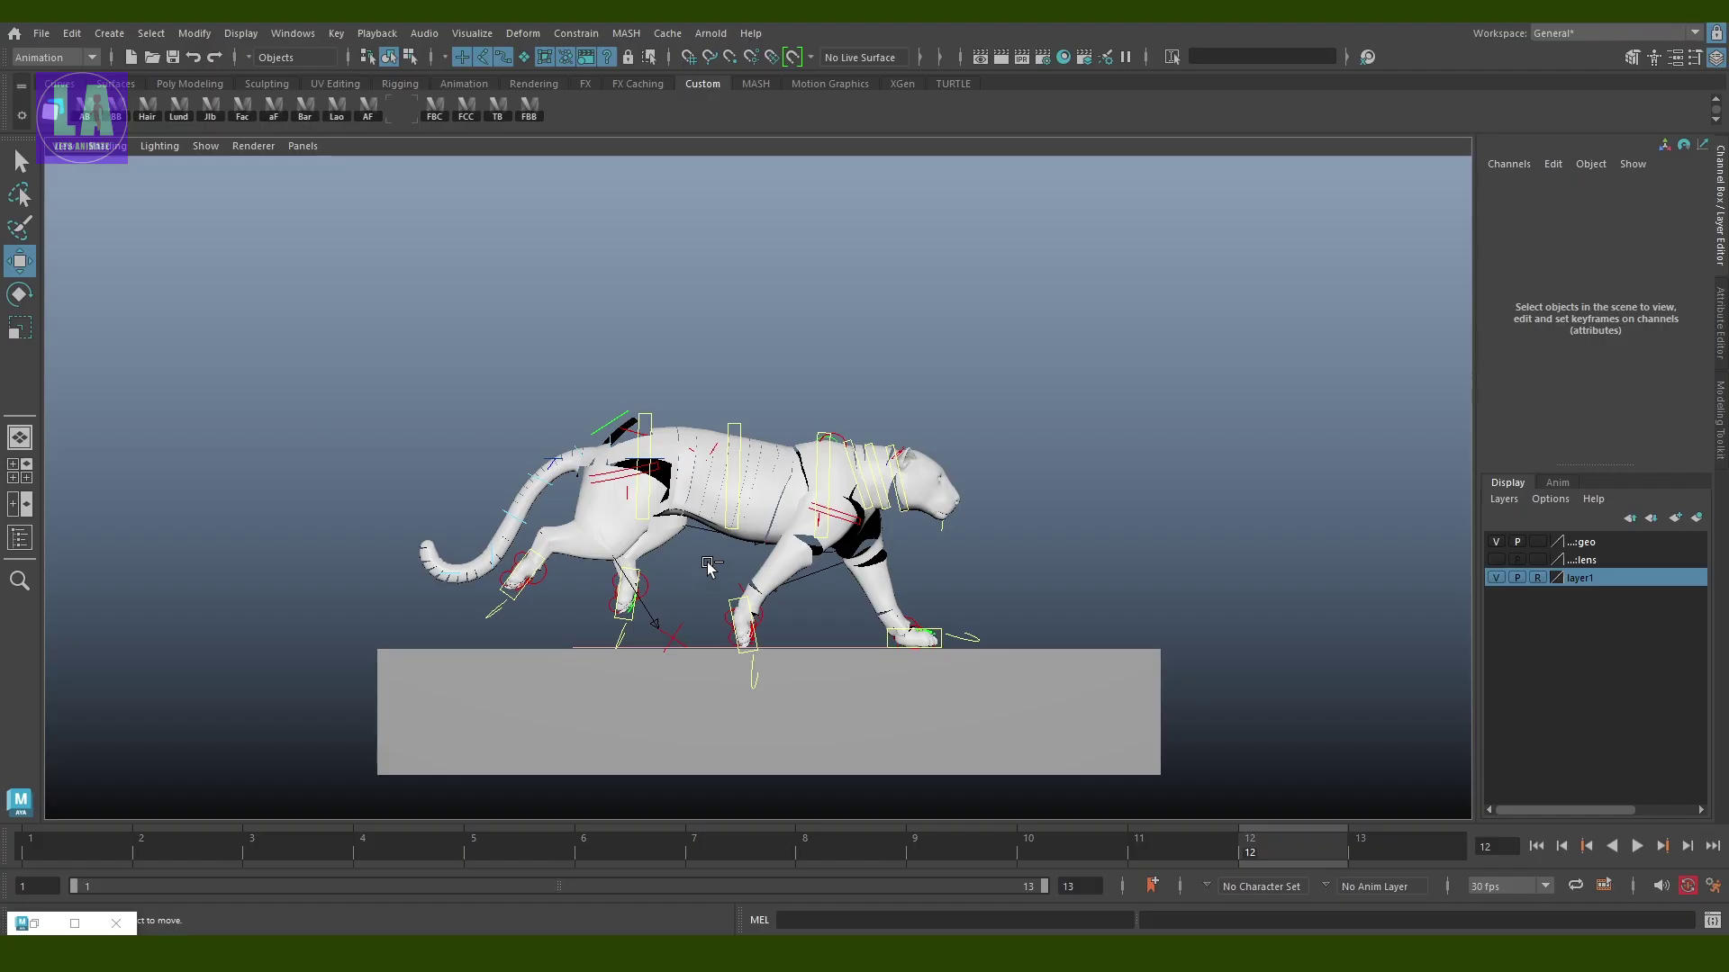
Jump to frame 1, play the run cycle with Alt+V, then stop it
click(529, 115)
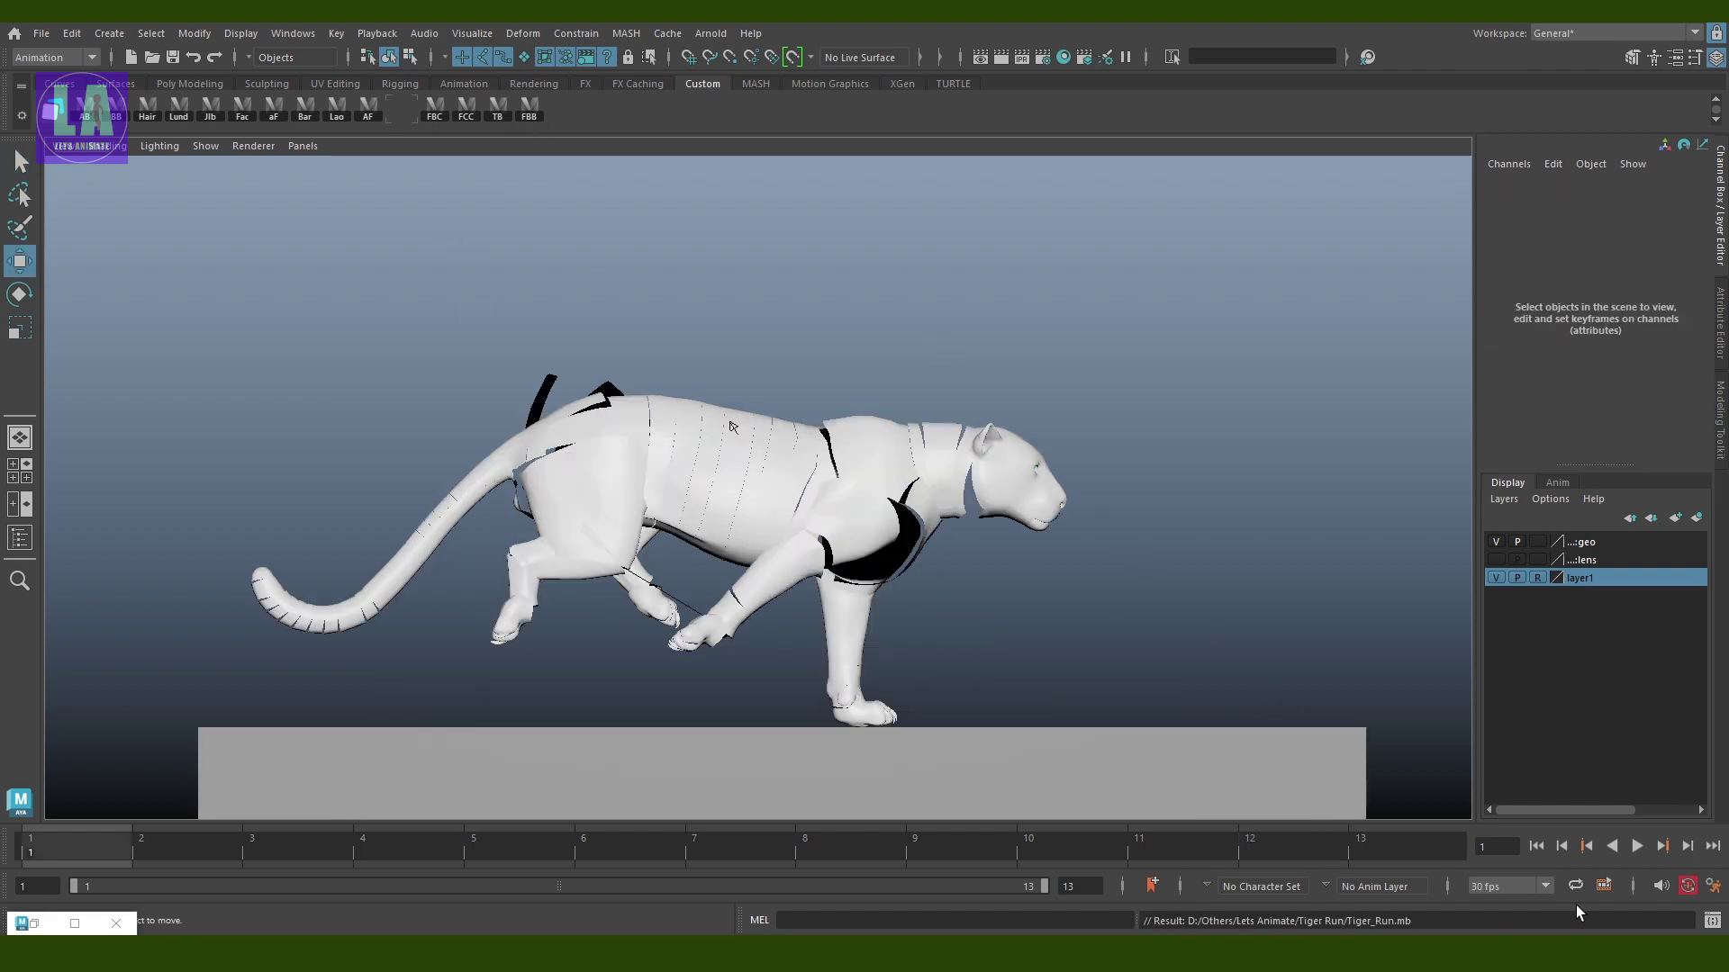
key(alt+v)
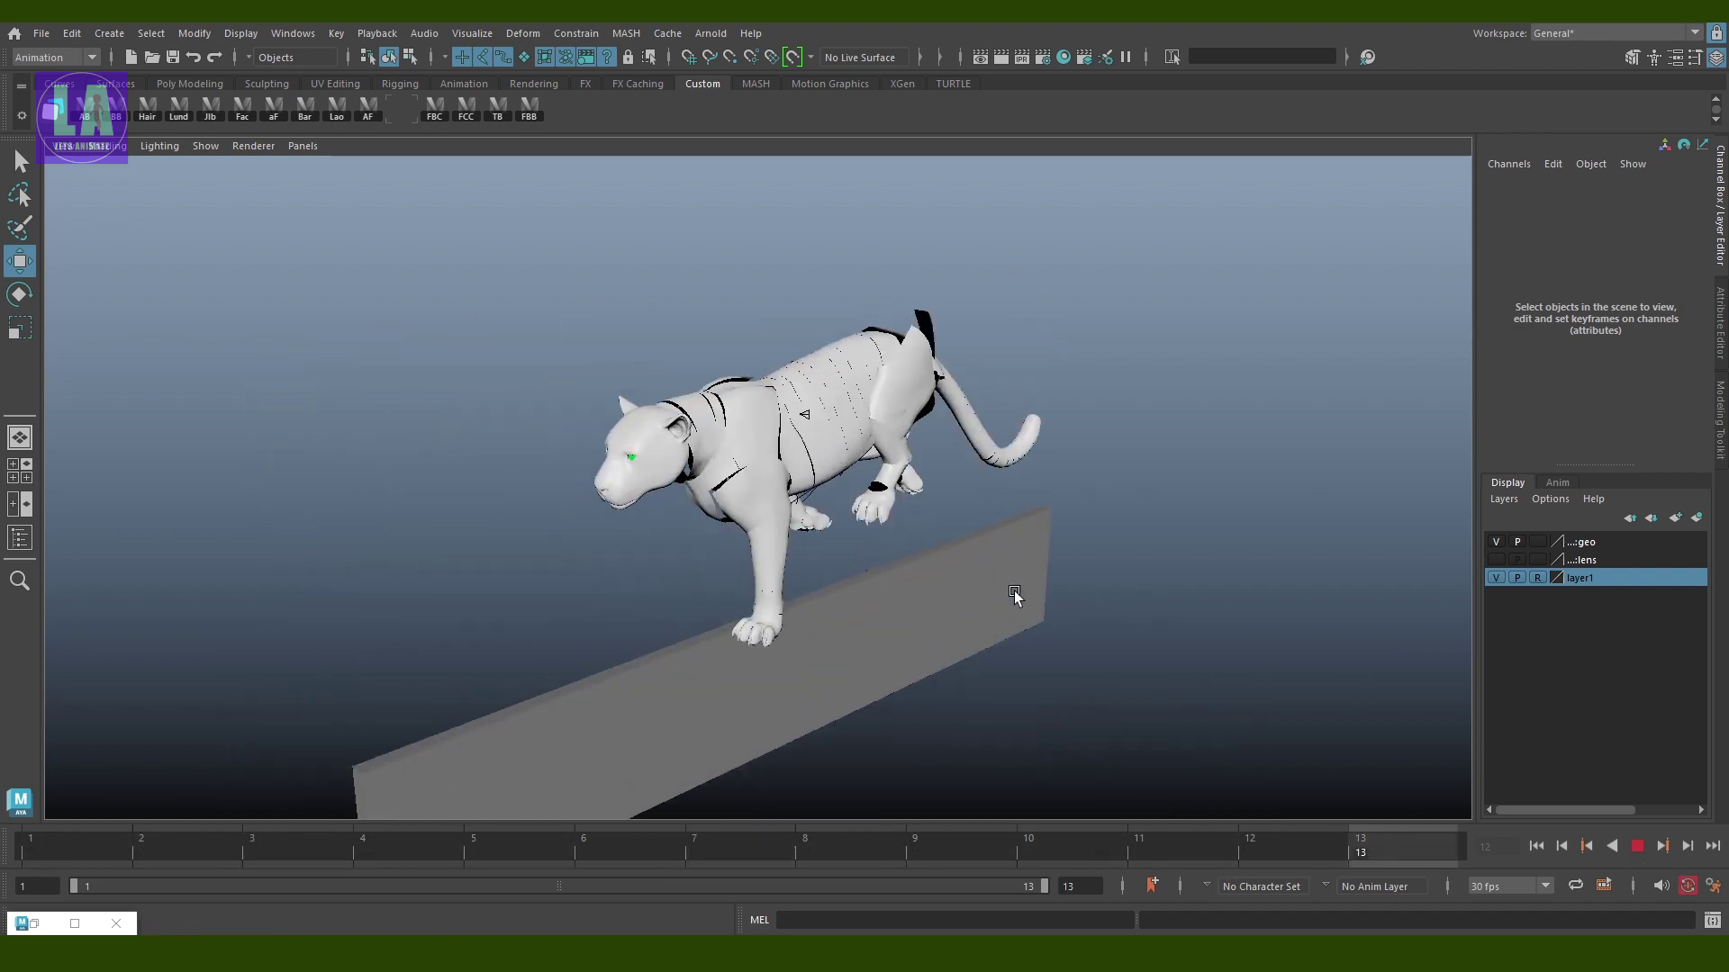
key(alt+shift+v)
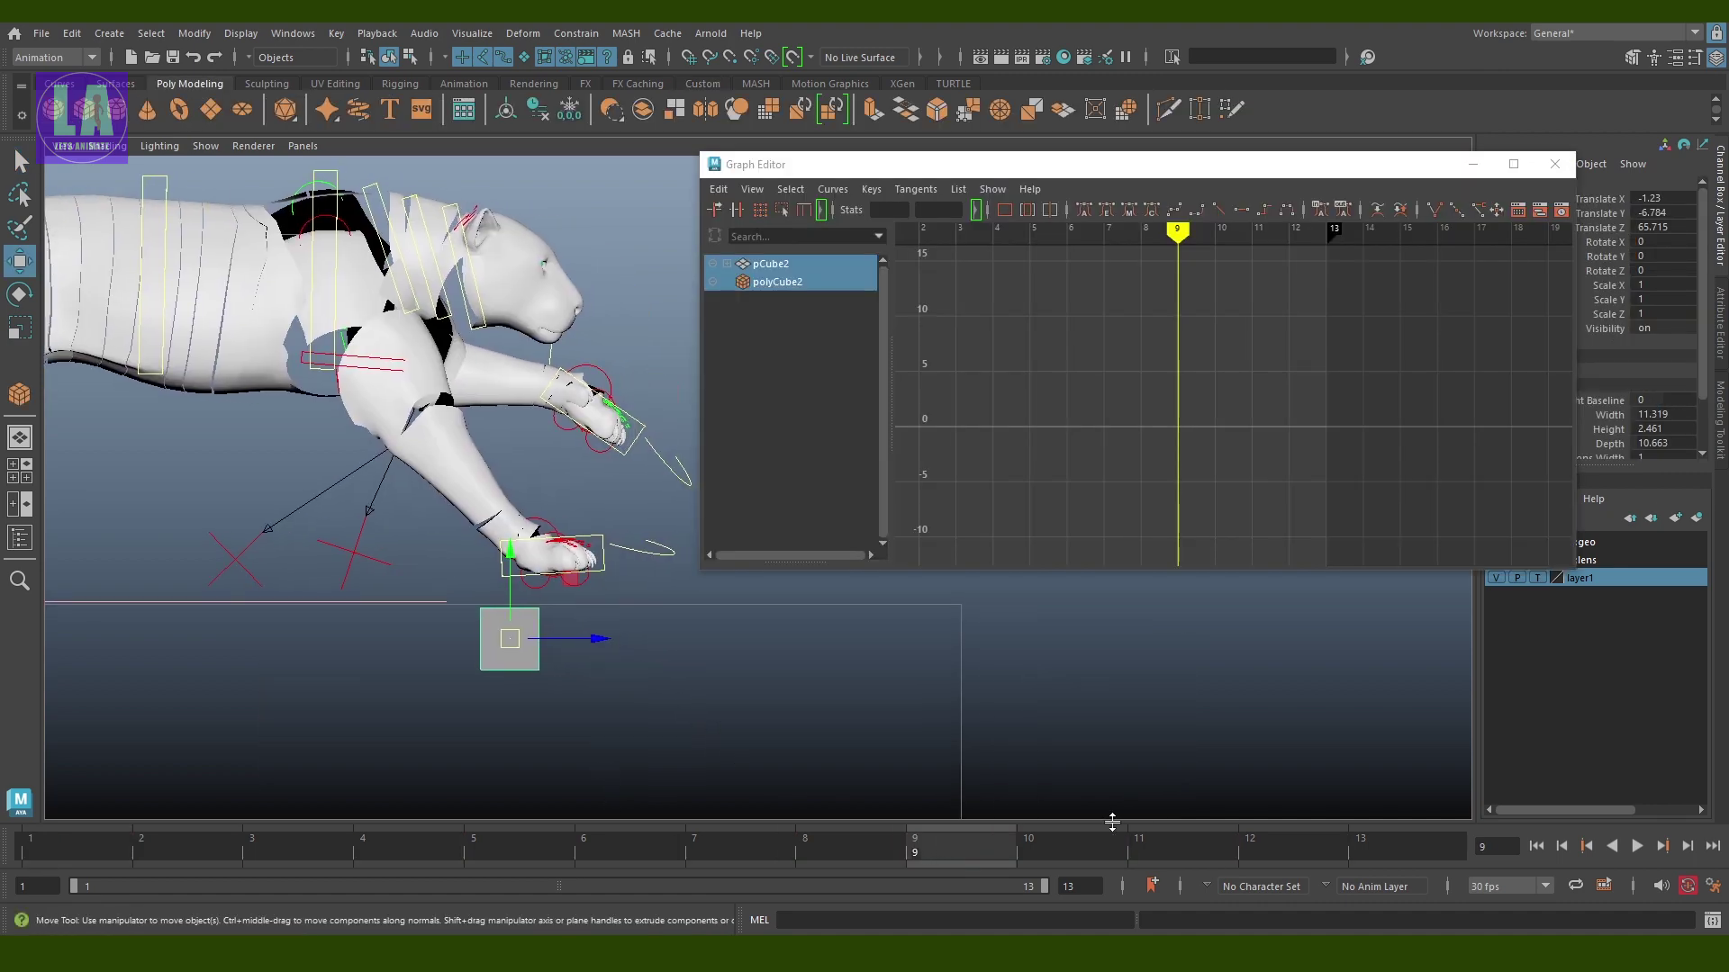
At frame 10, raise pCube2 under the planted front paw and change the camera view
drag(775, 853, 937, 838)
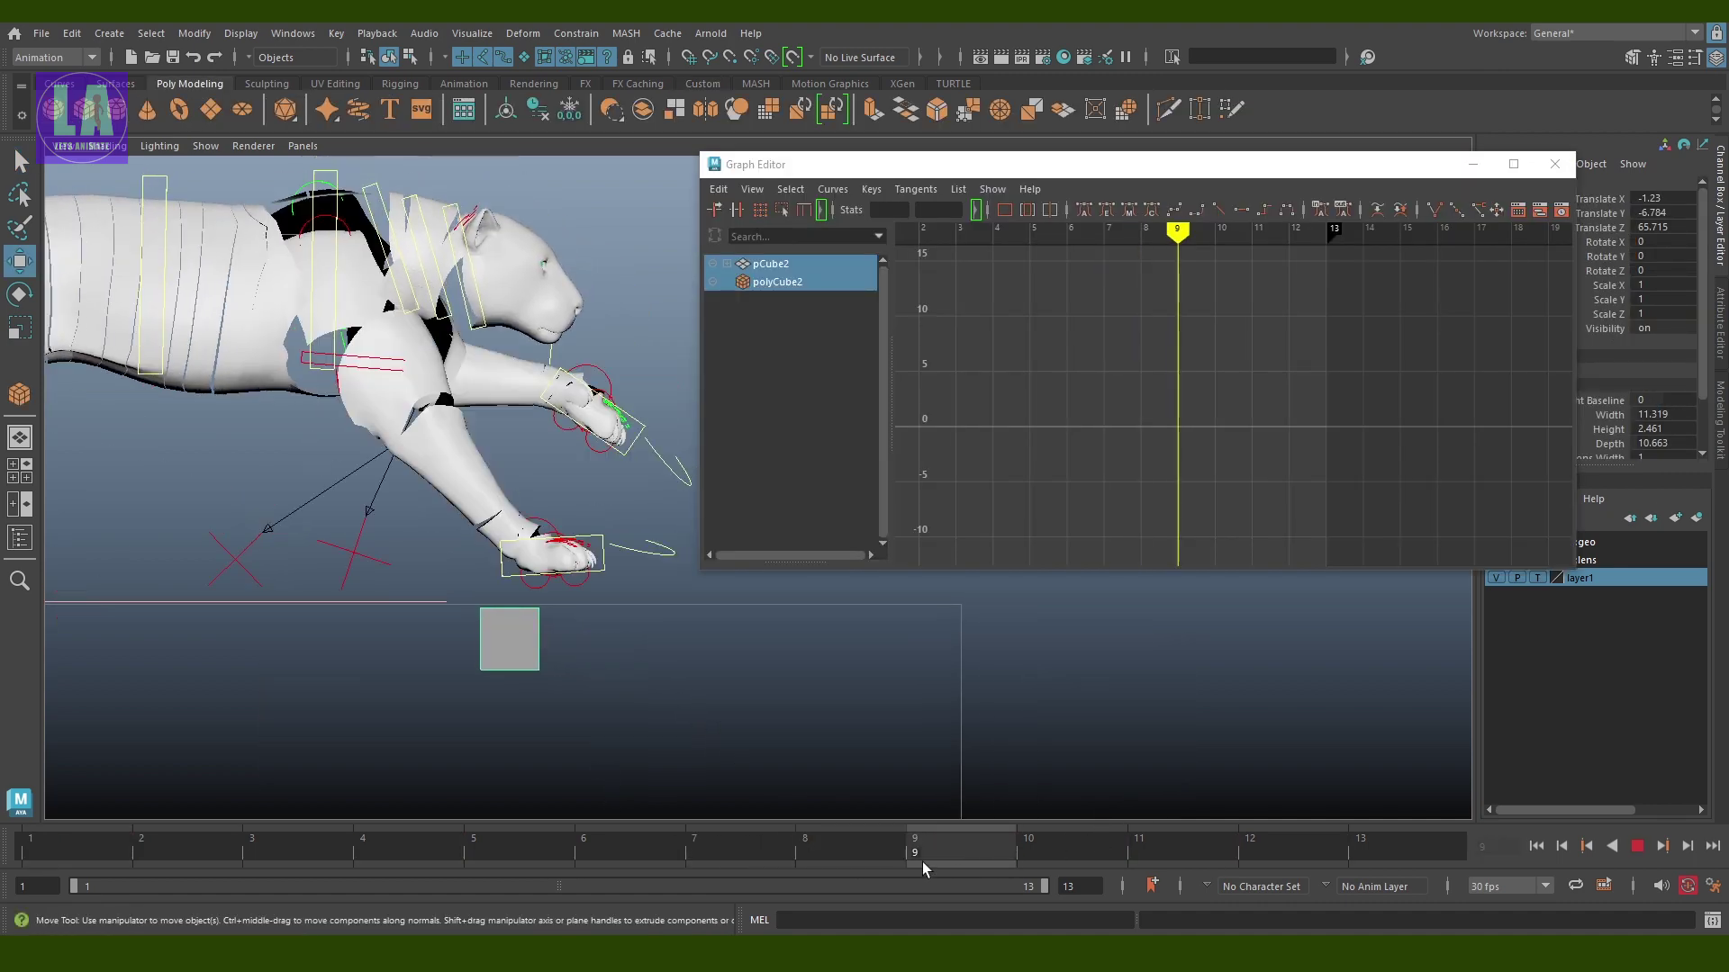
drag(520, 654, 492, 635)
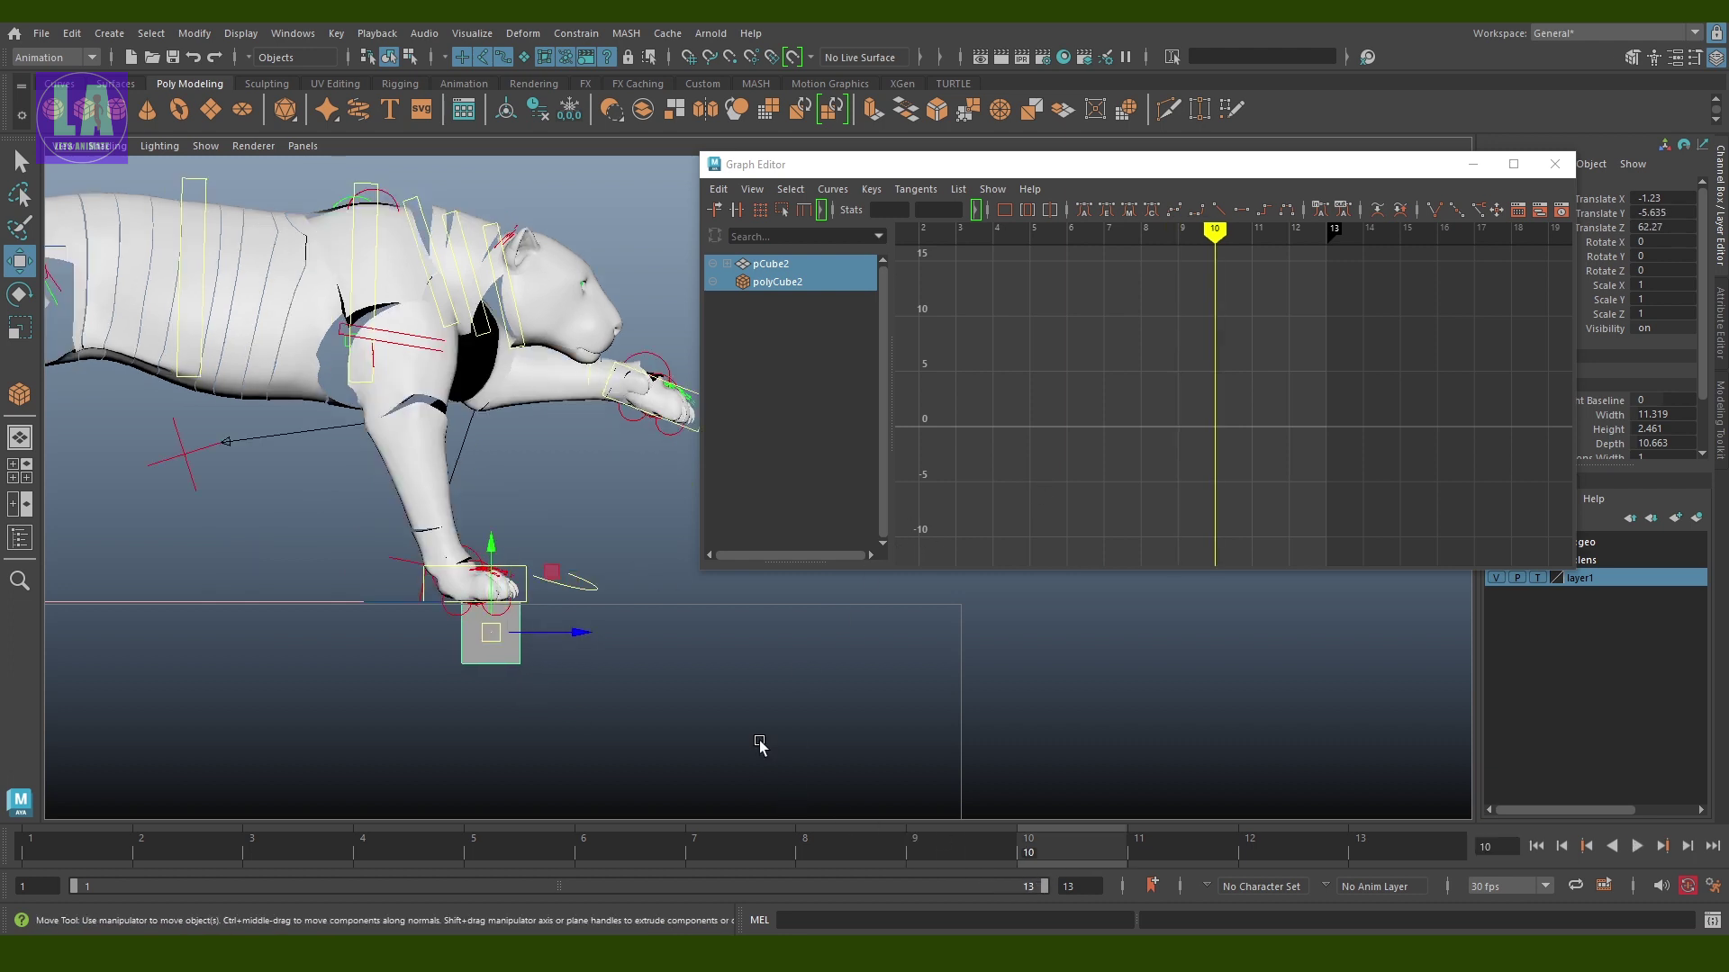
key(space)
drag(362, 533, 363, 508)
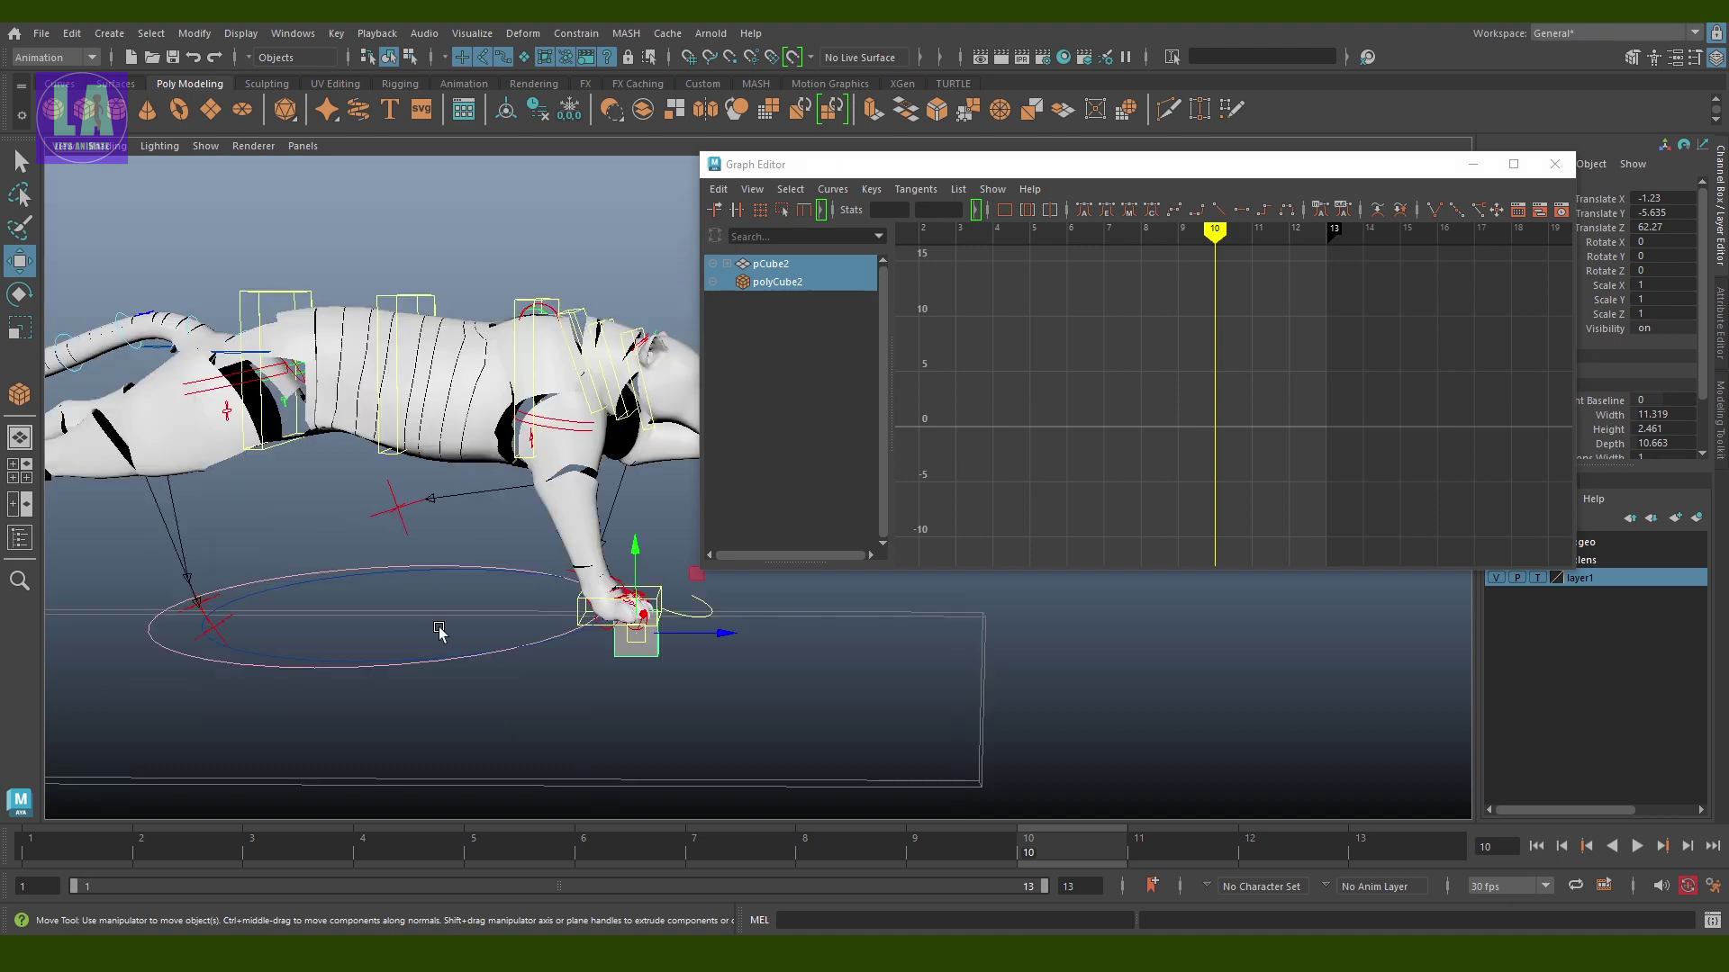
Shift the selected keys from frame 9 to 10 and reposition pCube2 at frame 12
key(q)
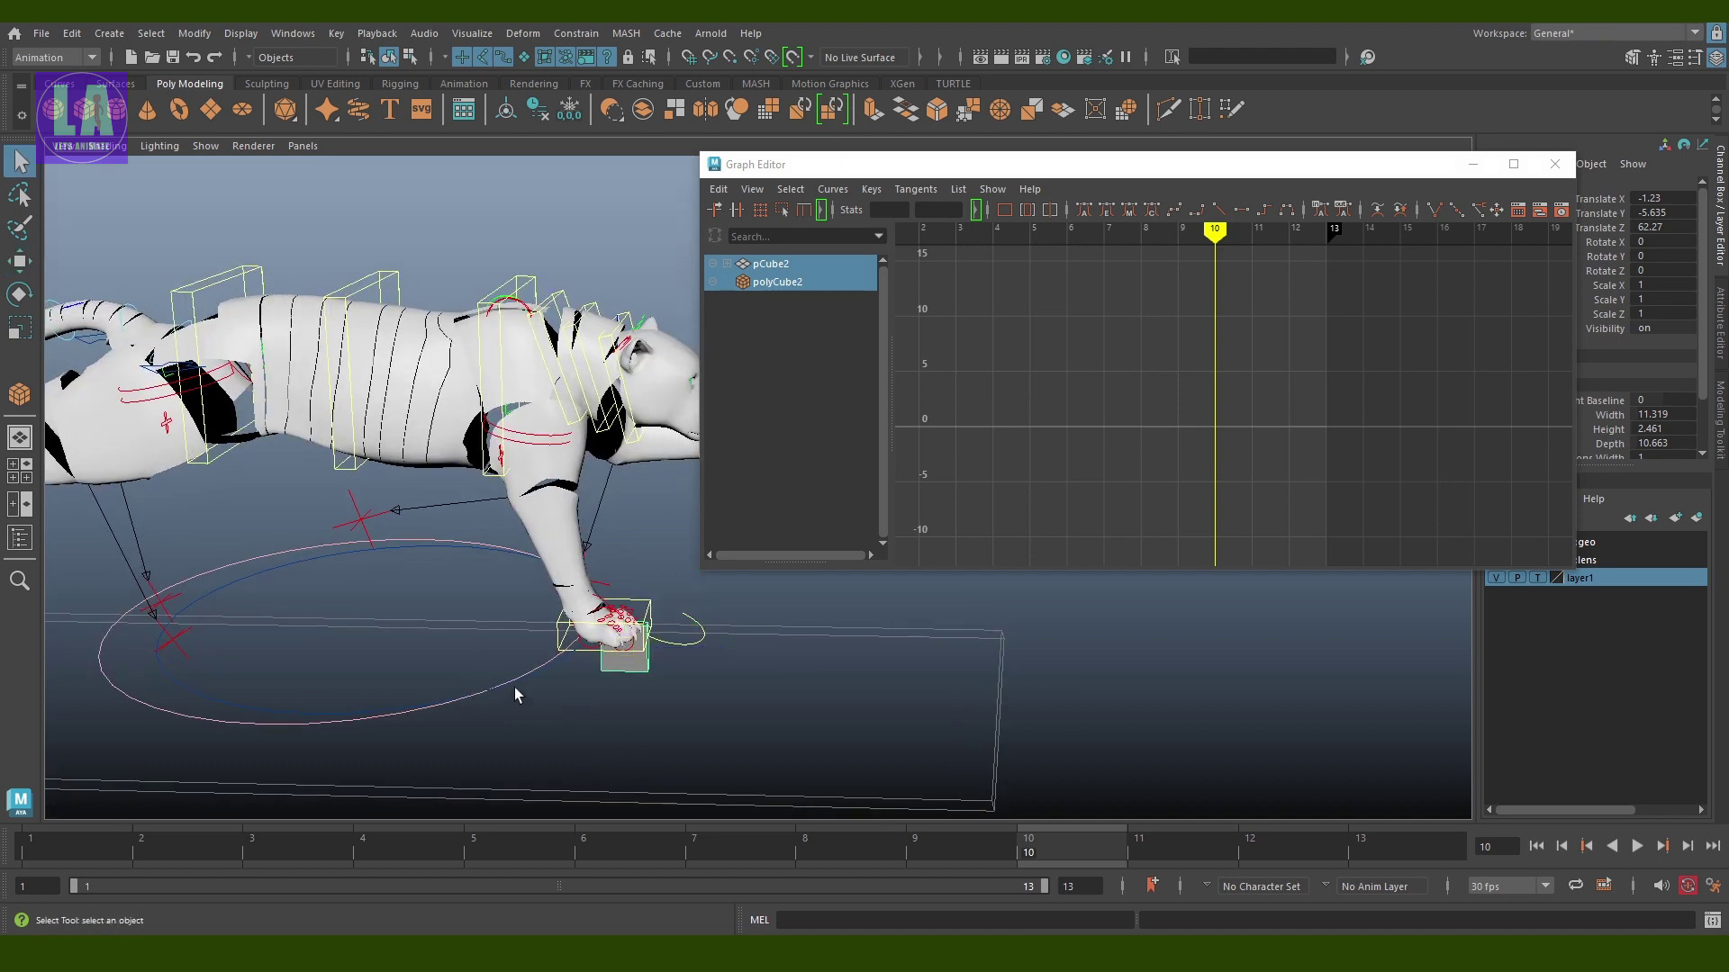
drag(965, 853, 1073, 853)
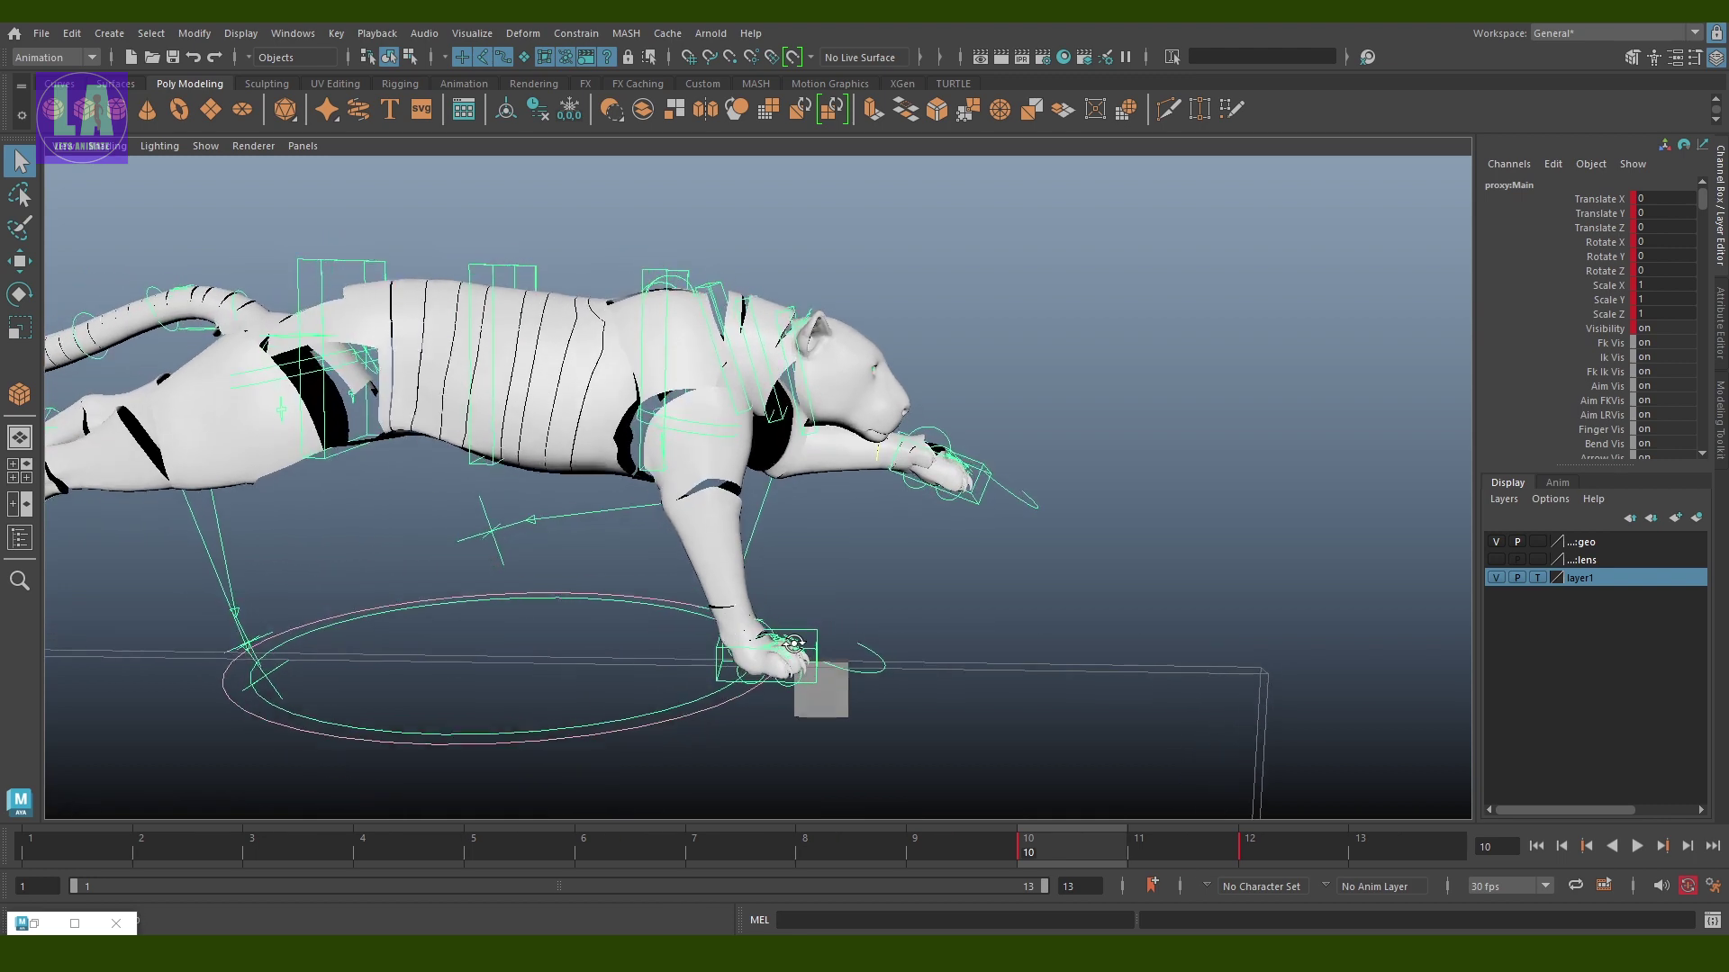
alt+drag(792, 643, 844, 665)
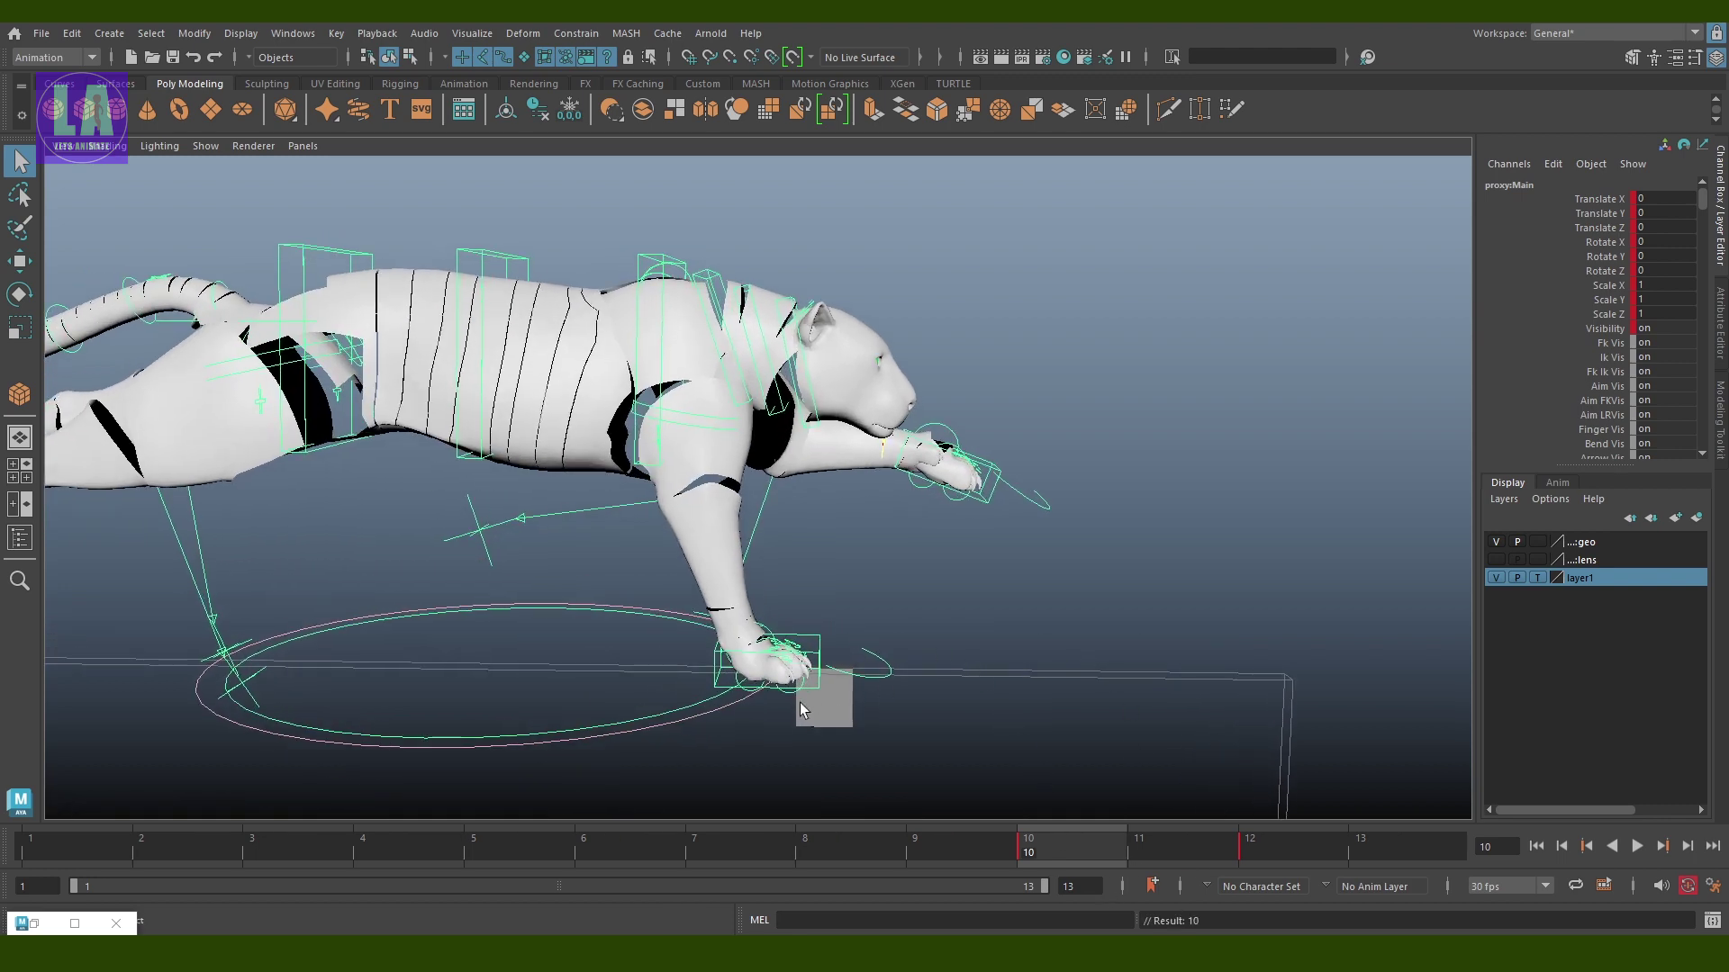
click(1263, 854)
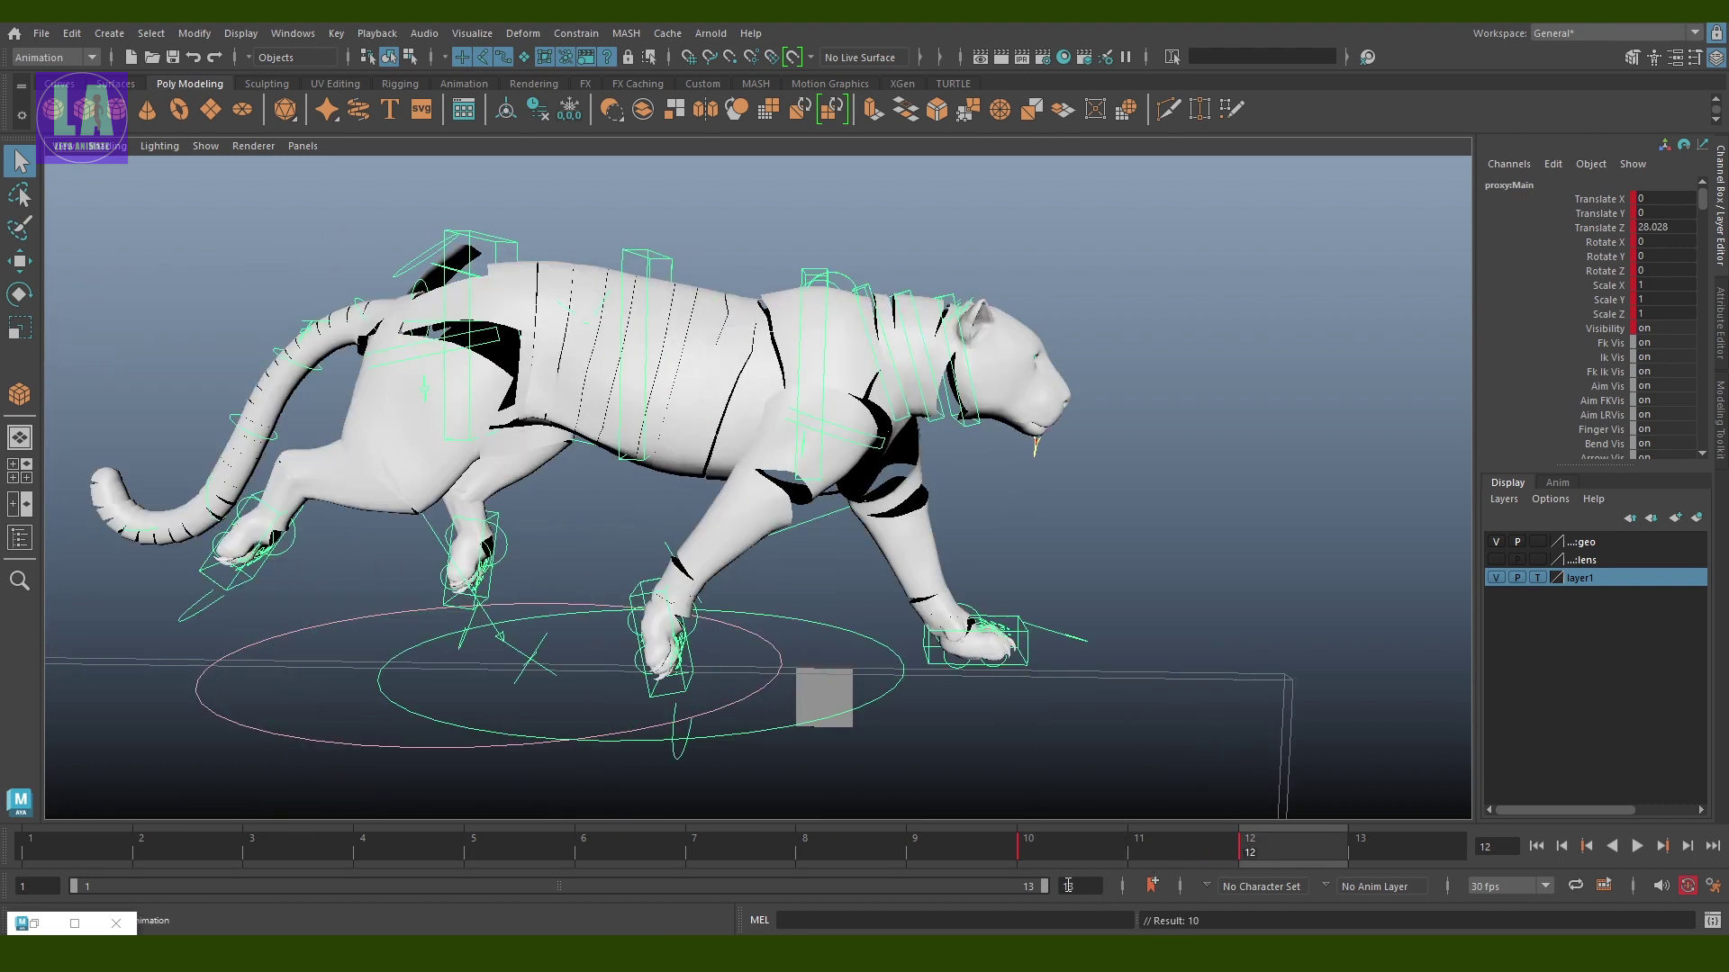
click(826, 690)
key(w)
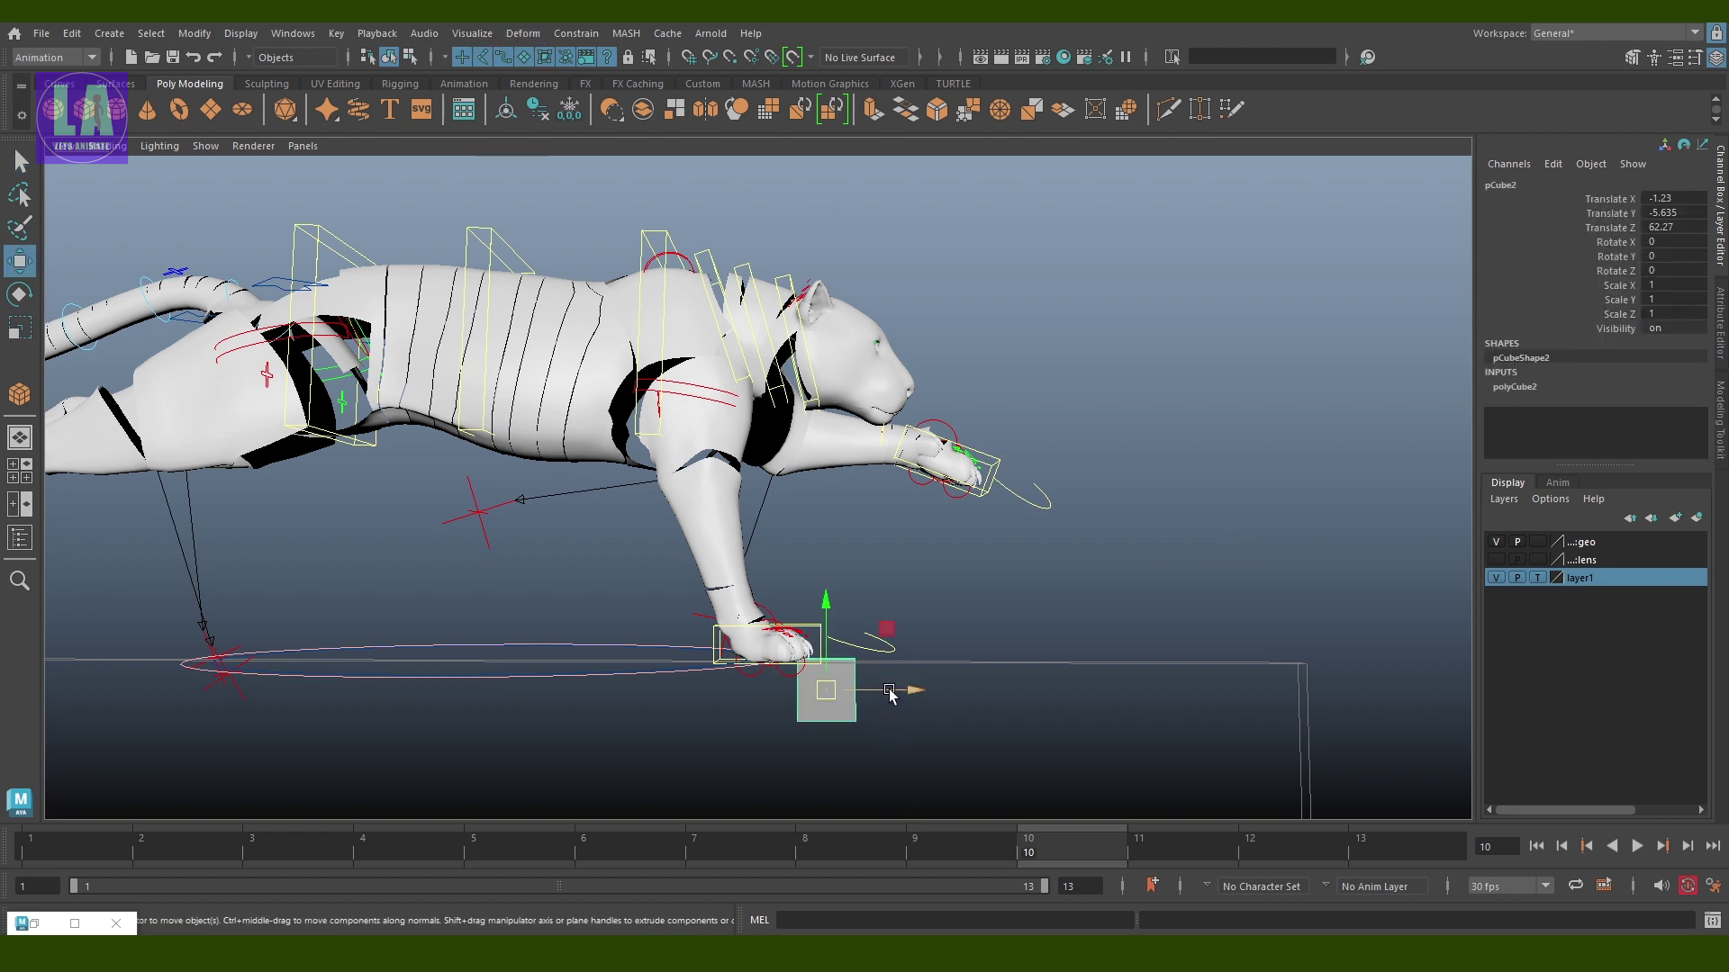
drag(895, 694, 880, 694)
Raise proxy:Main's frame-12 Translate Z key to about 56.518 in the Graph Editor
key(space)
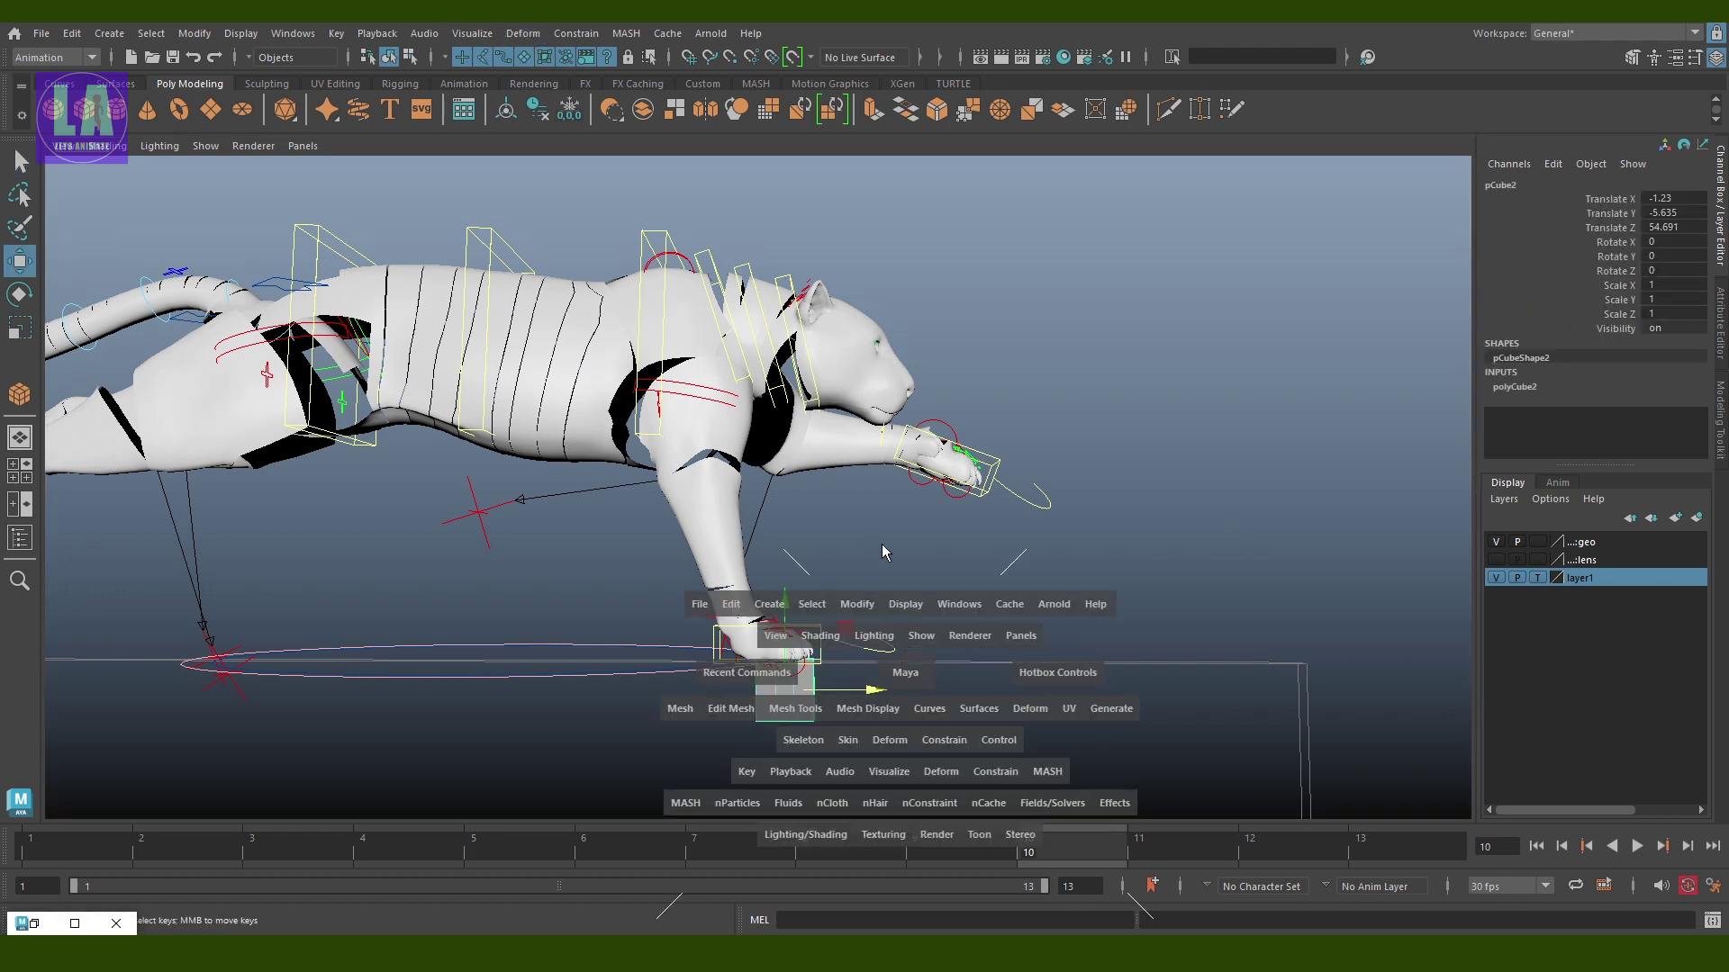
drag(882, 544, 900, 508)
click(1253, 854)
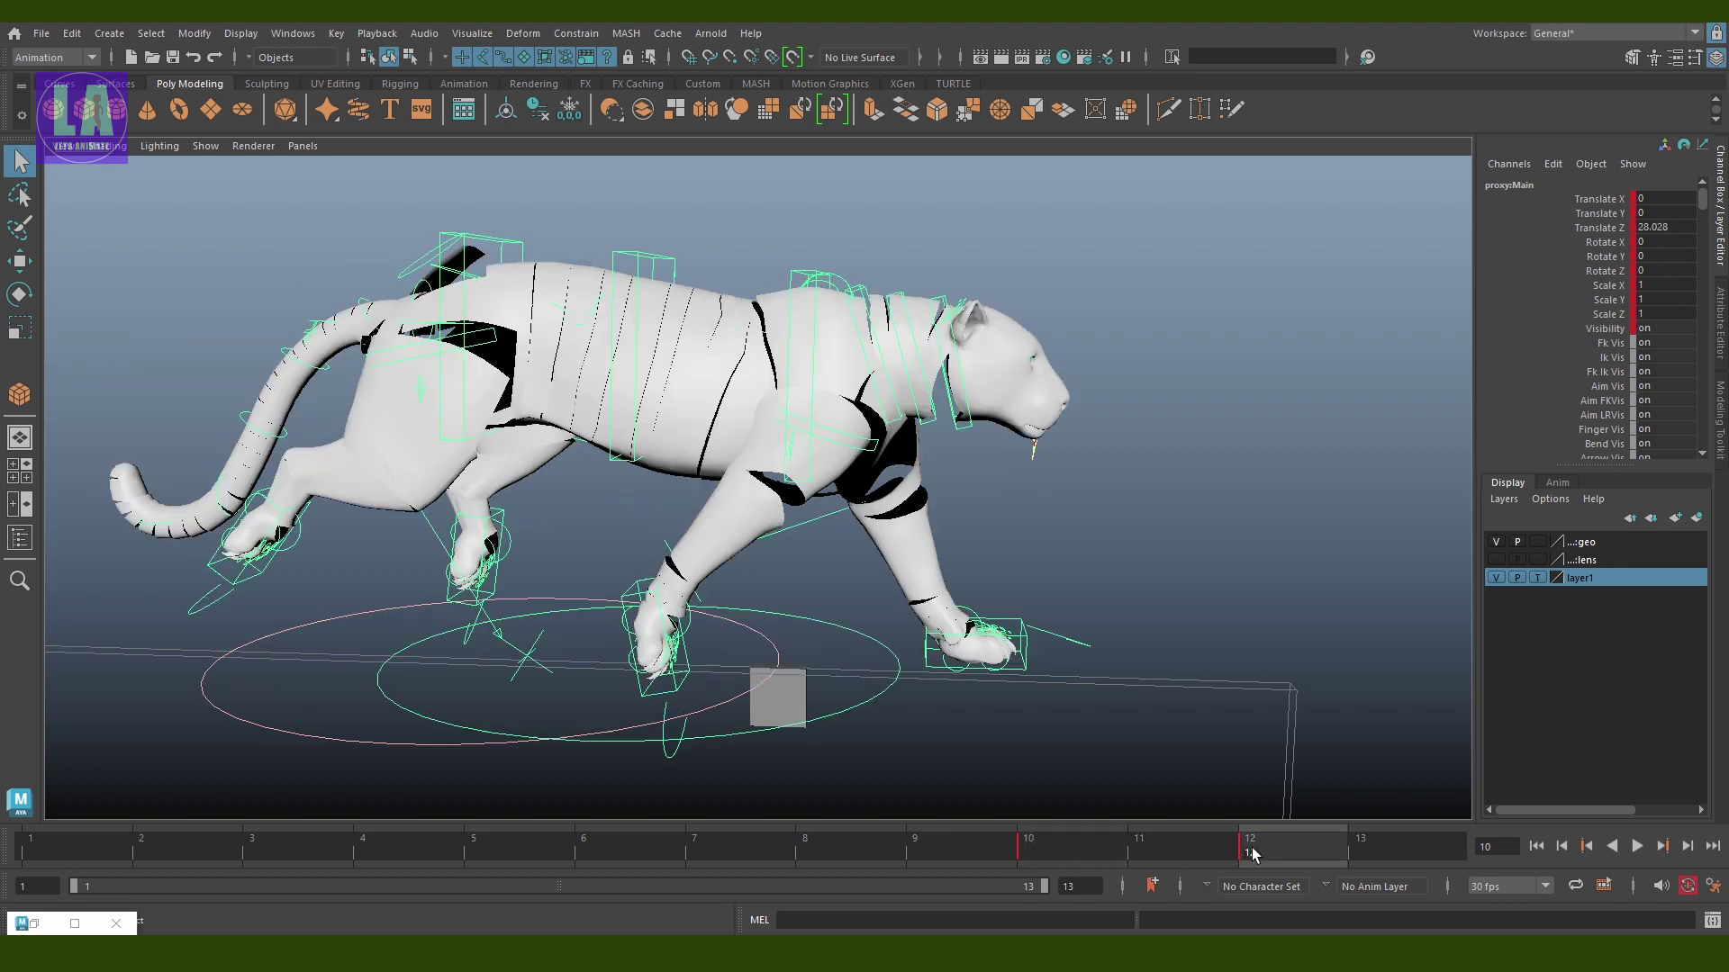
key(w)
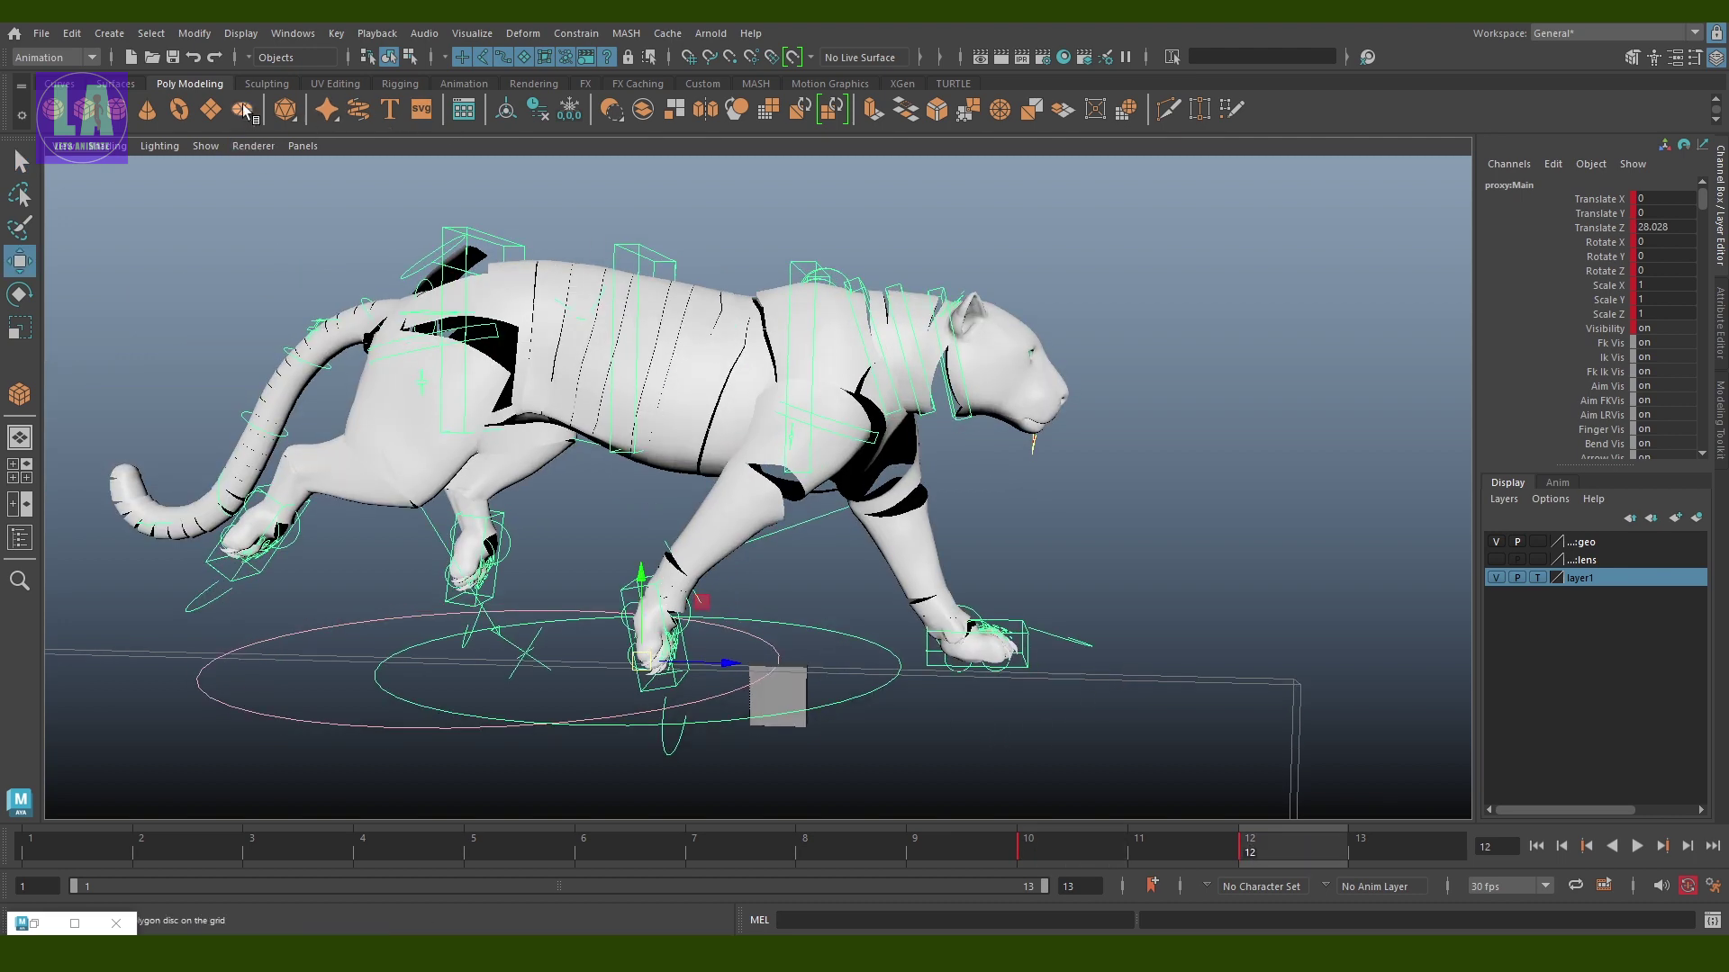
click(40, 926)
click(865, 336)
key(f)
mouse_move(1243, 455)
shift+middle_down()
mouse_move(1327, 434)
mouse_move(1327, 392)
shift+middle_up()
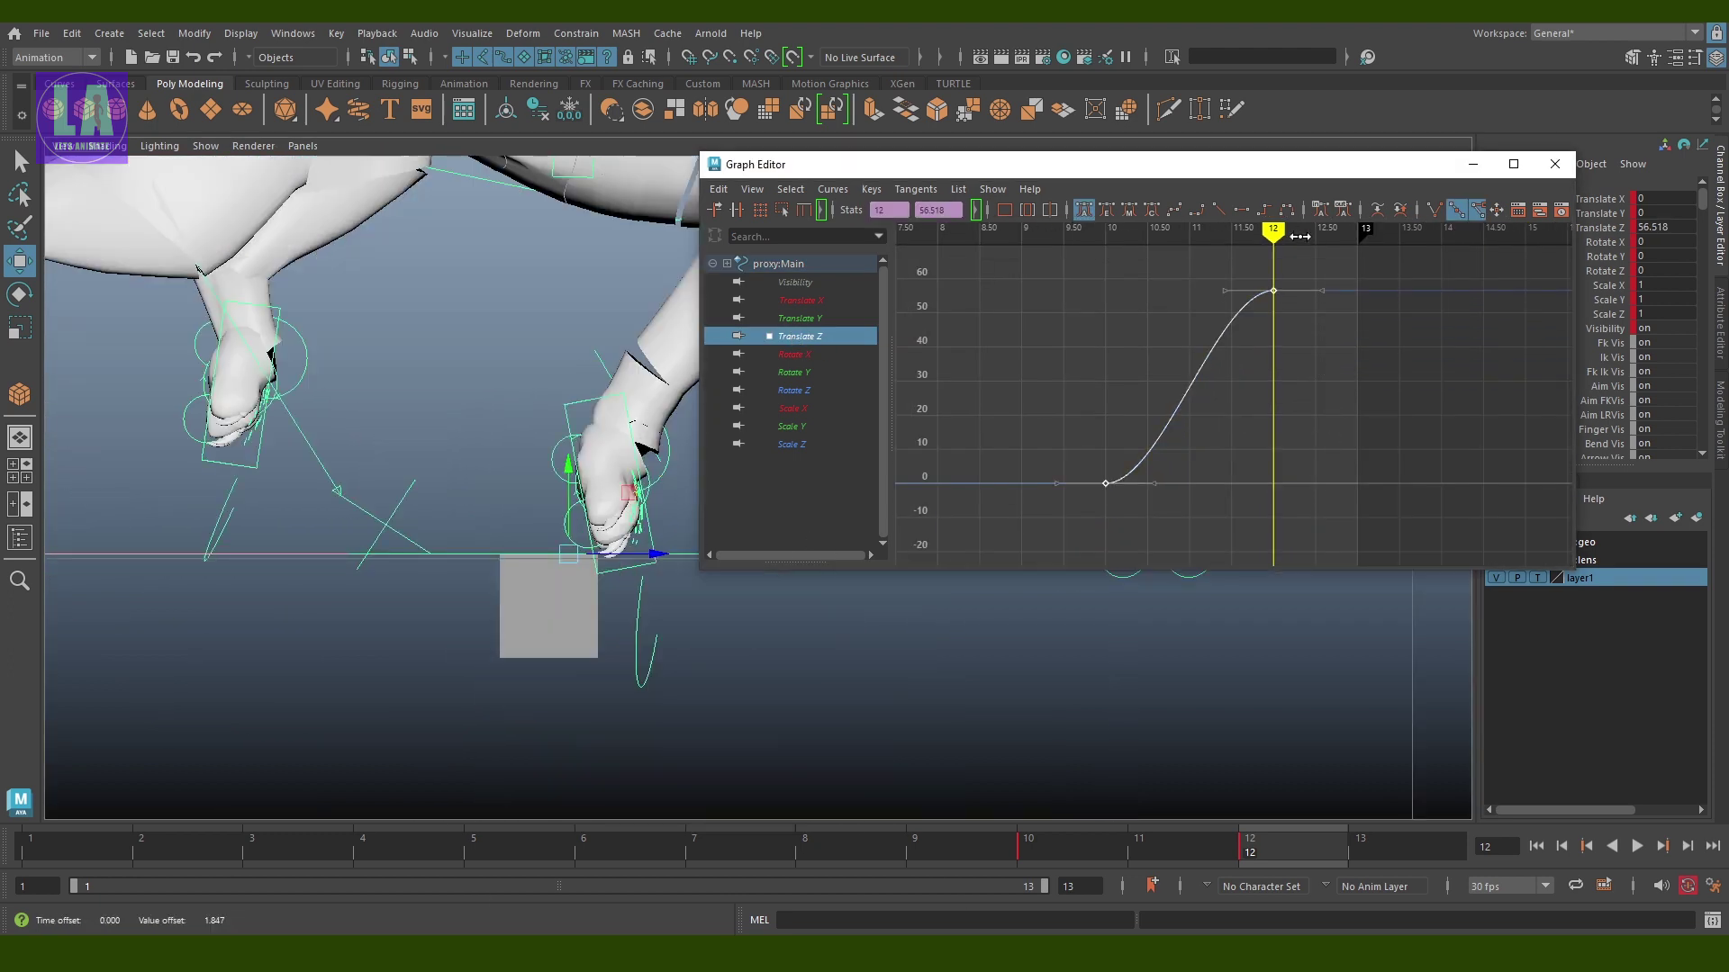
Give proxy:Main's Translate Z curve linear tangents and Cycle with Offset pre and post infinity
click(1217, 211)
click(1234, 417)
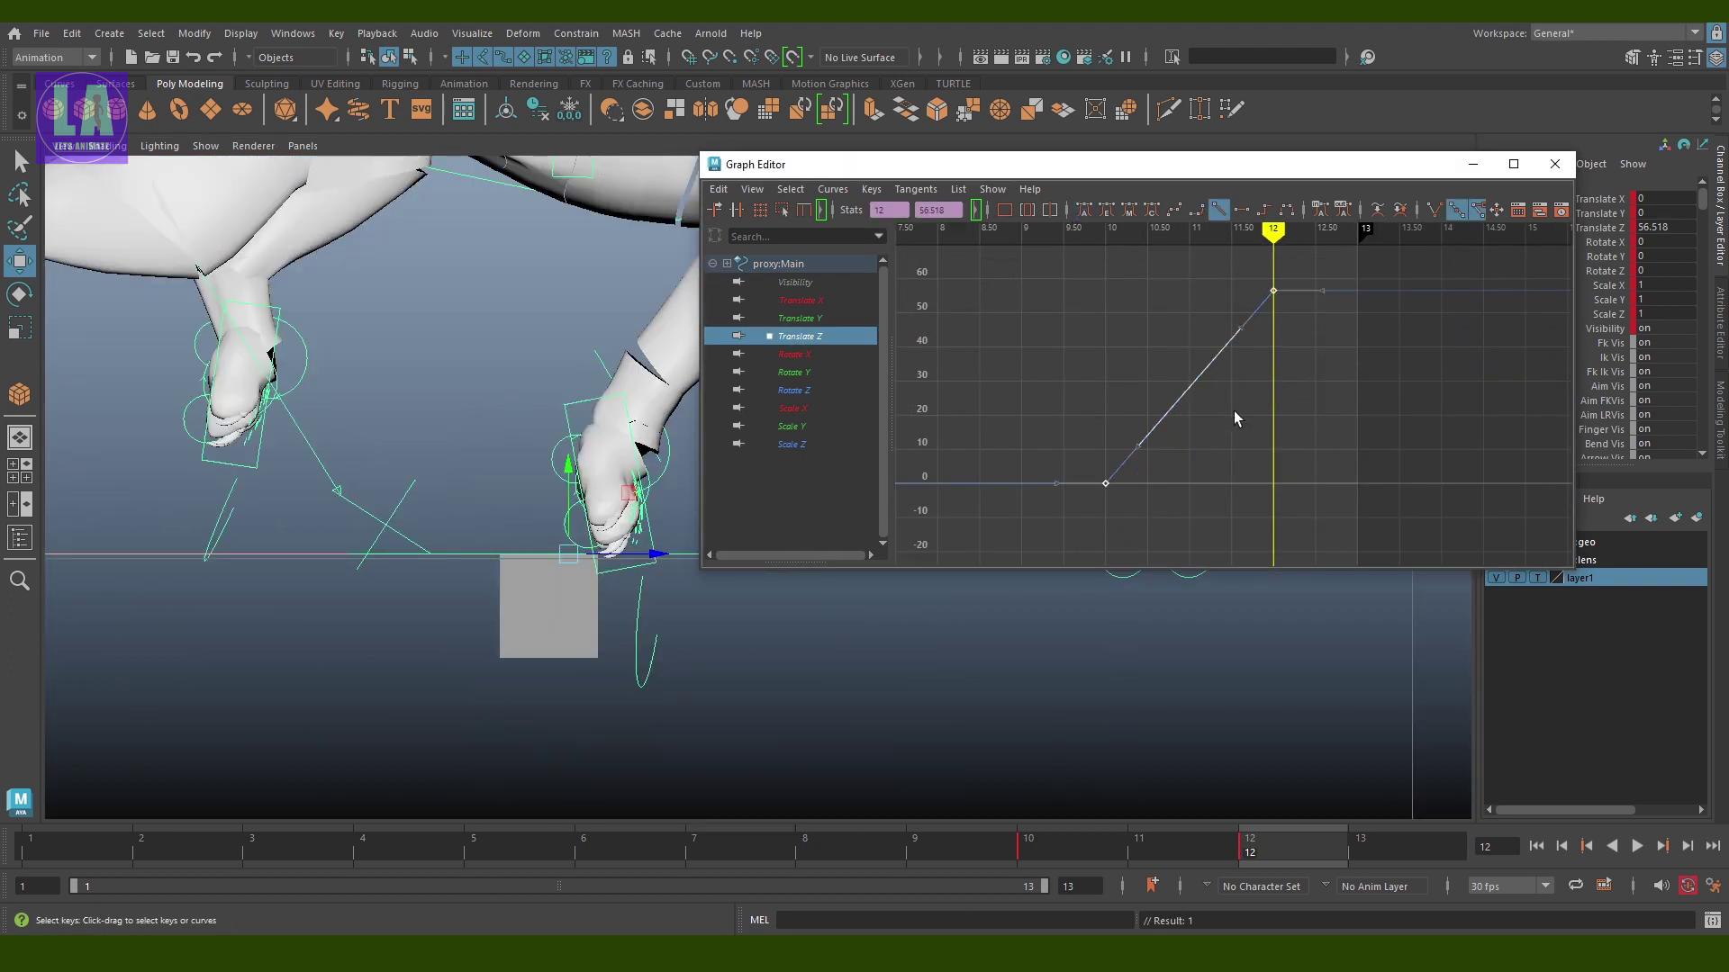
click(830, 193)
mouse_move(892, 221)
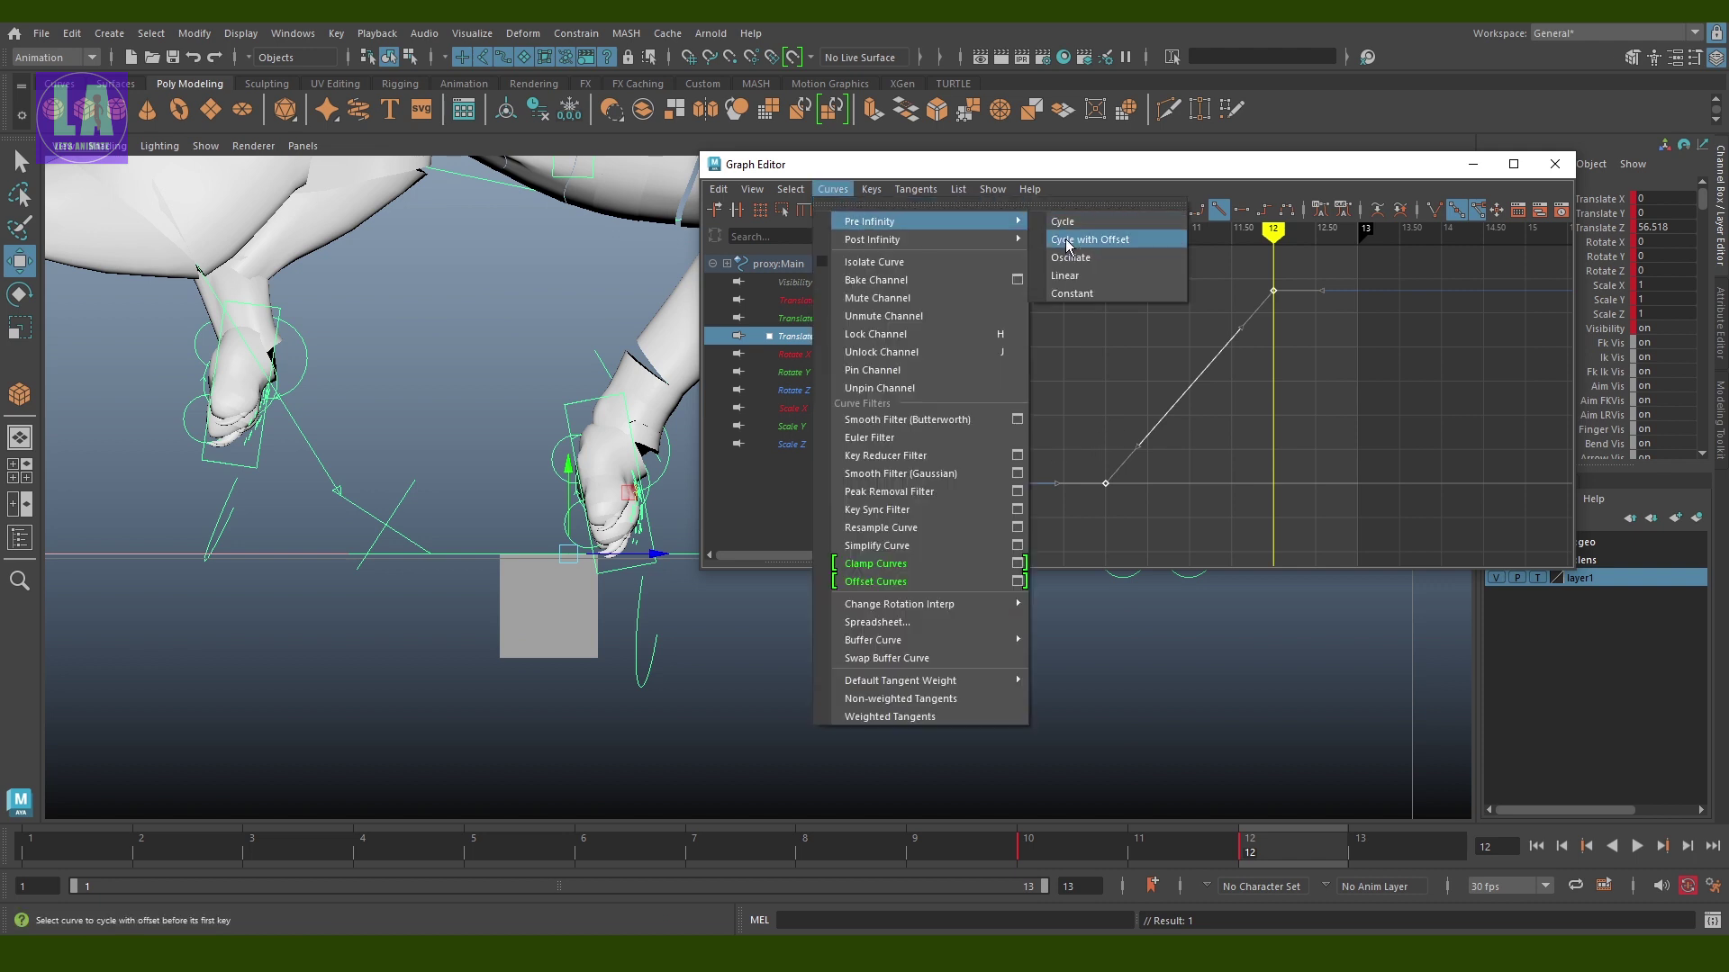
click(1067, 240)
click(832, 188)
click(1085, 257)
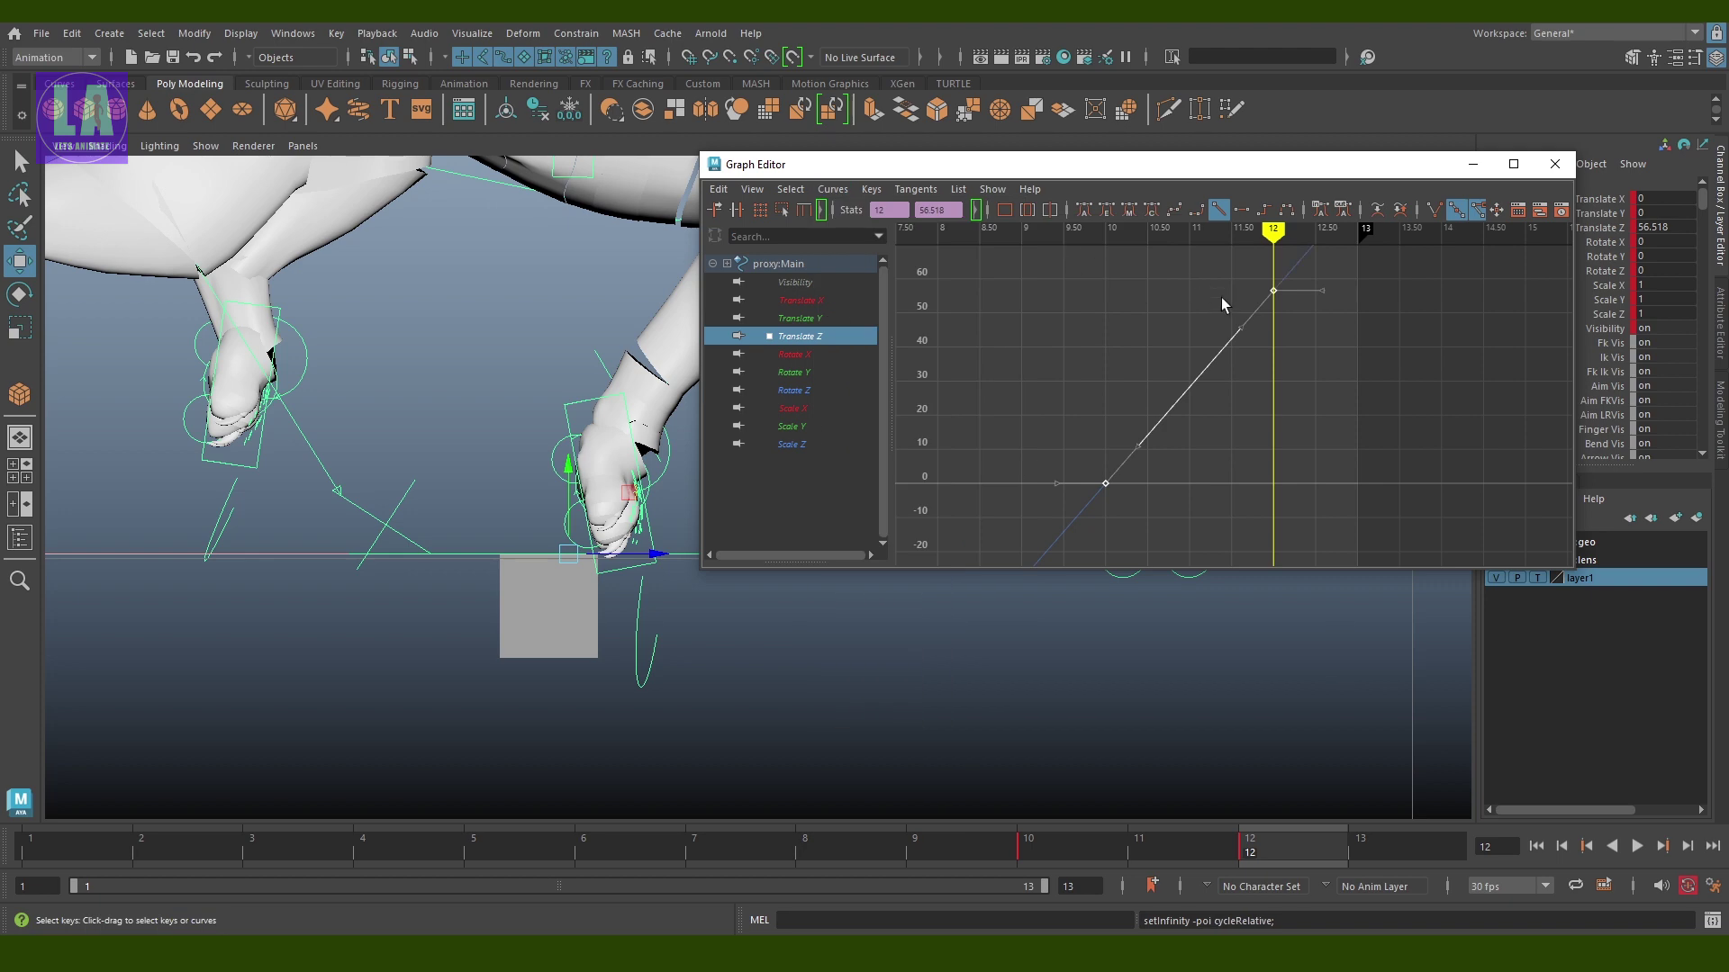
scroll(1281, 424, down, 5)
scroll(1332, 378, down, 2)
click(1473, 164)
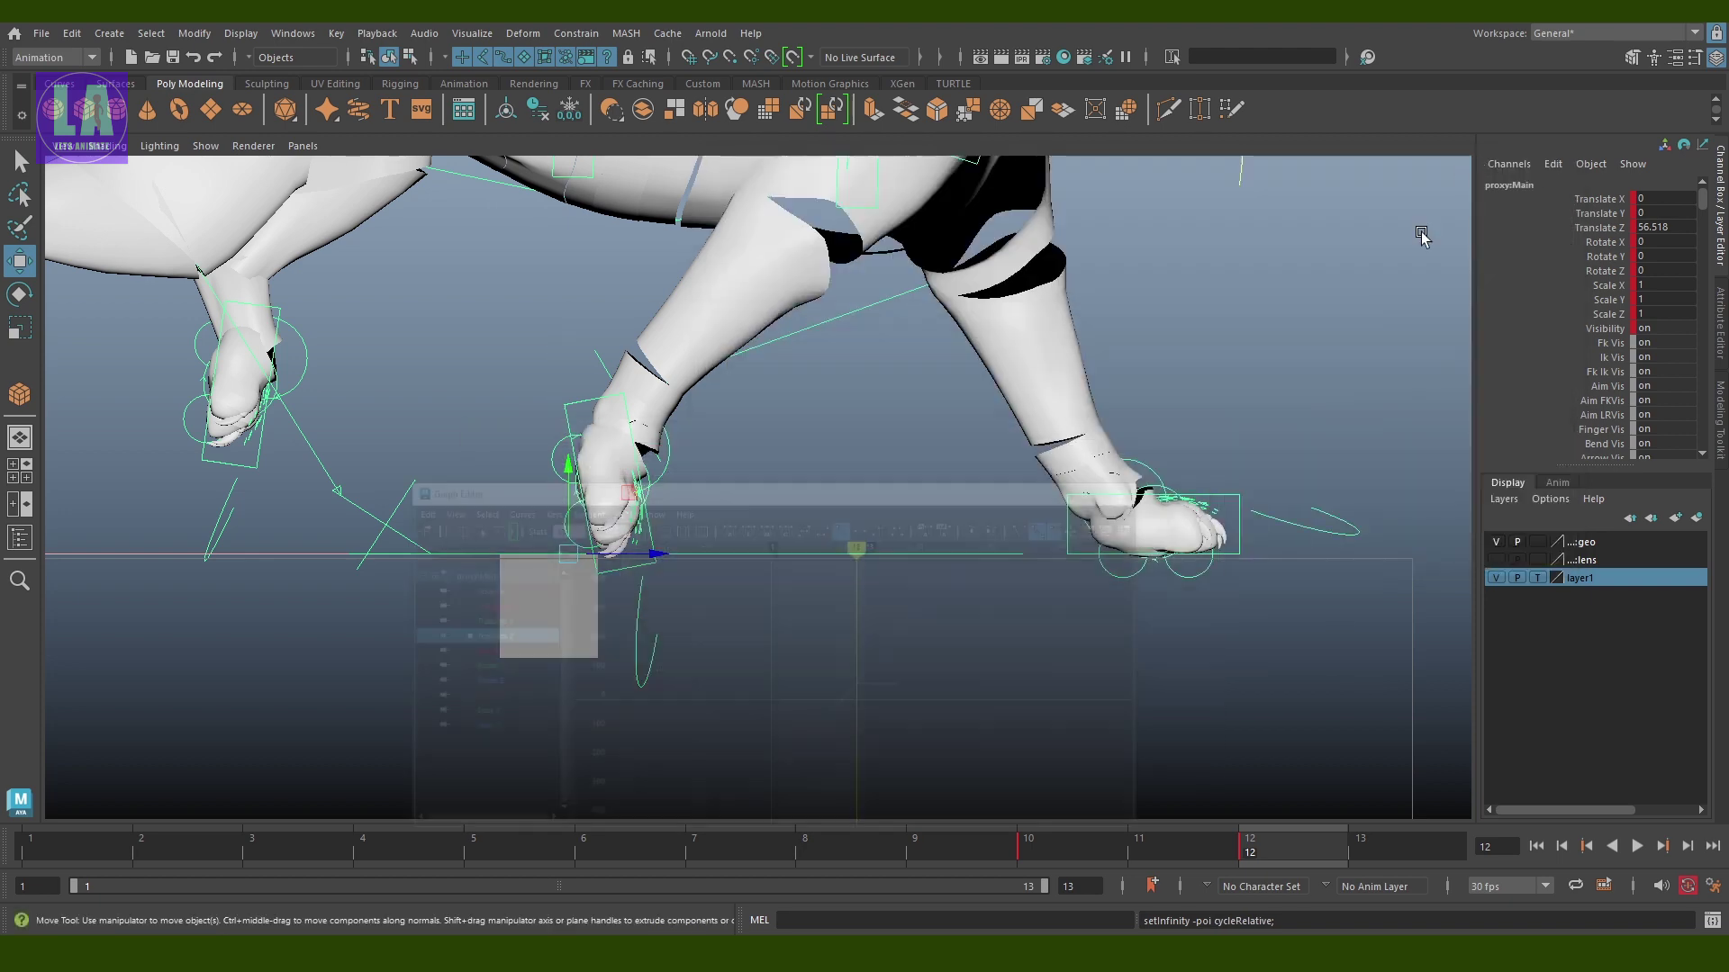
Extend the animation end time to frame 50 and save the Tiger_Run scene
click(806, 590)
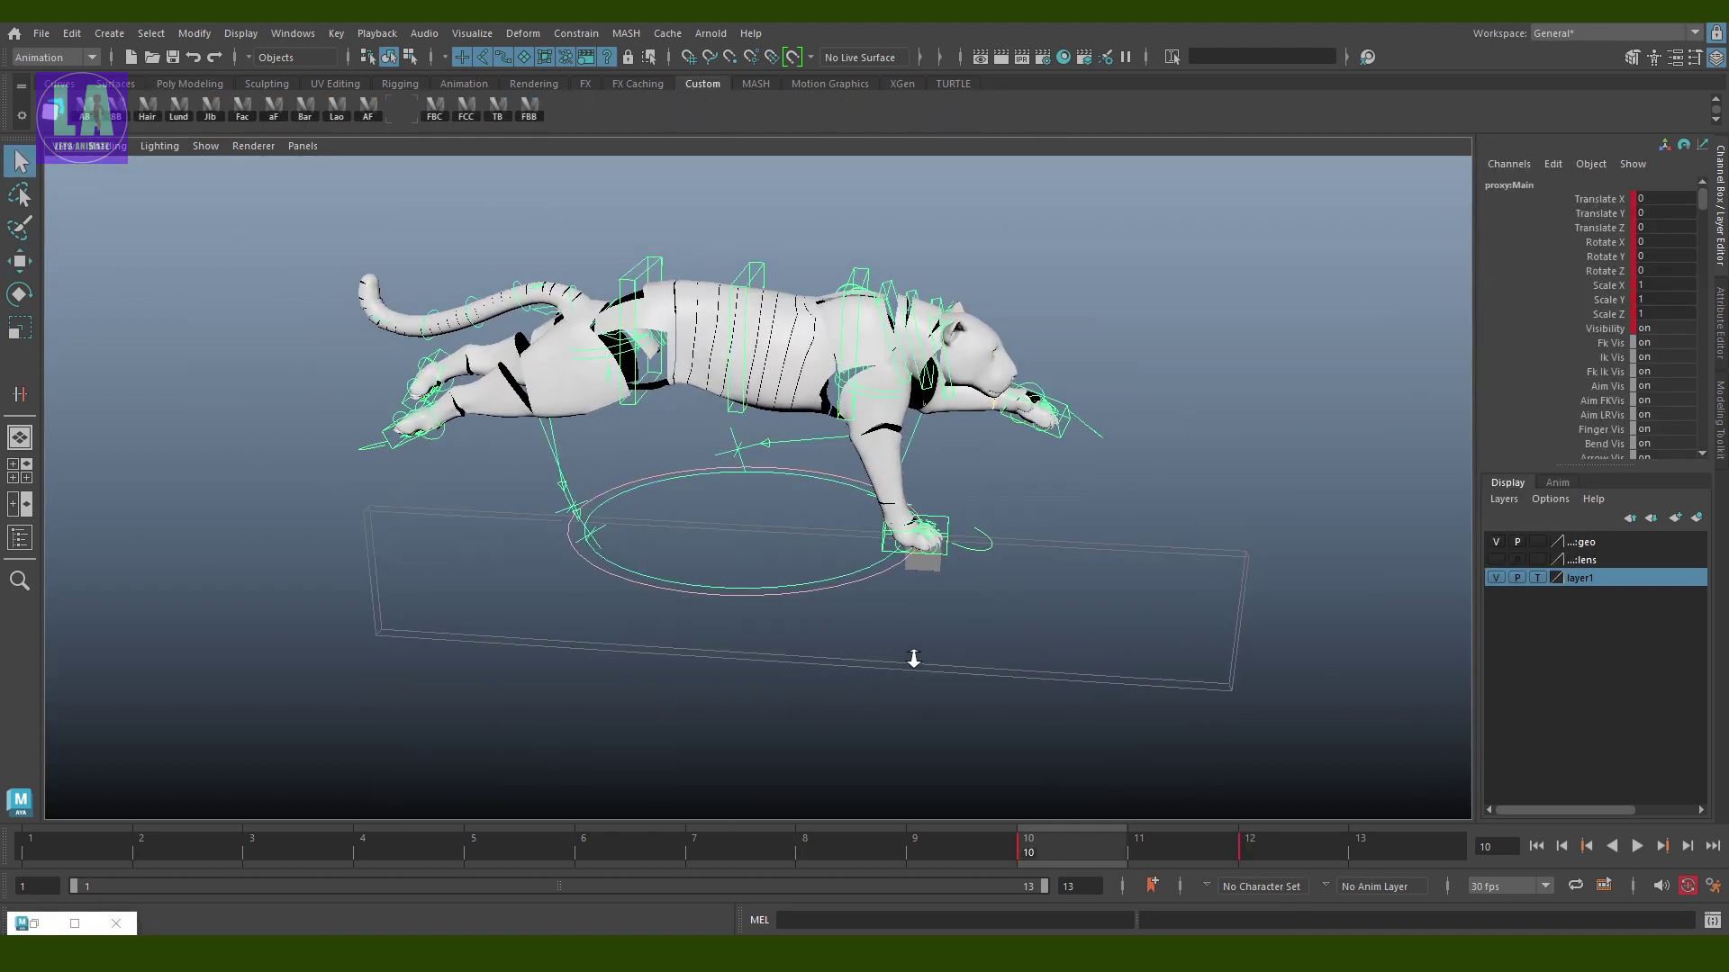
scroll(990, 720, up, 2)
click(1261, 851)
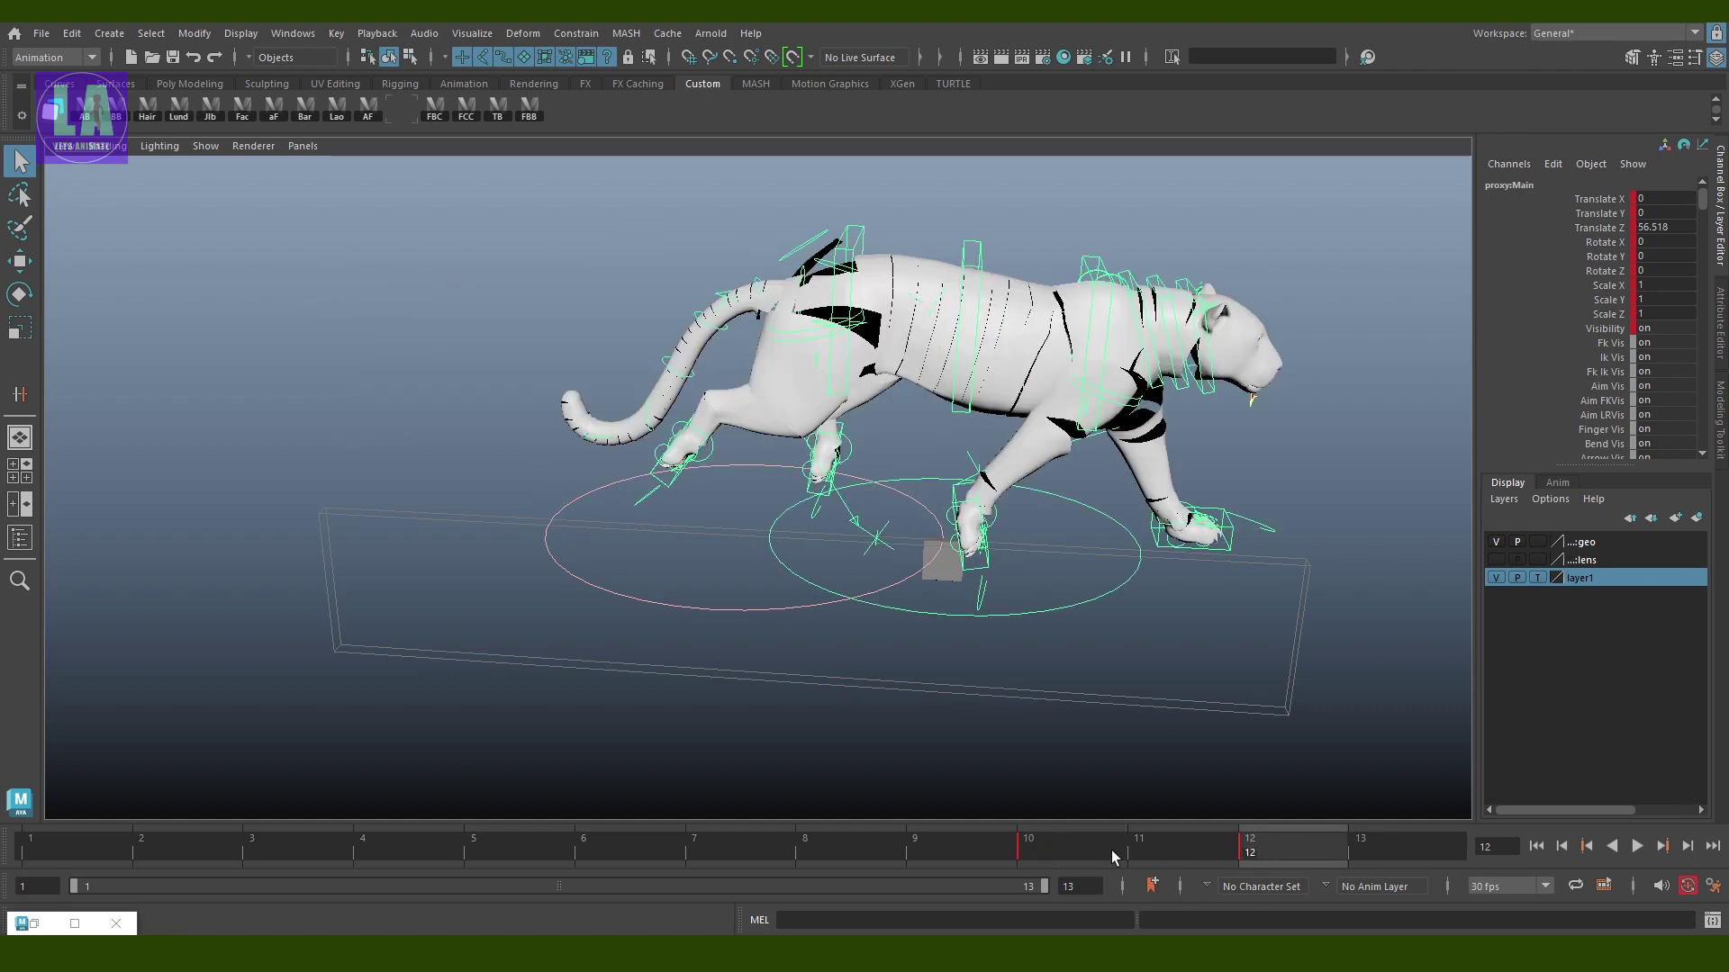
key(alt+v)
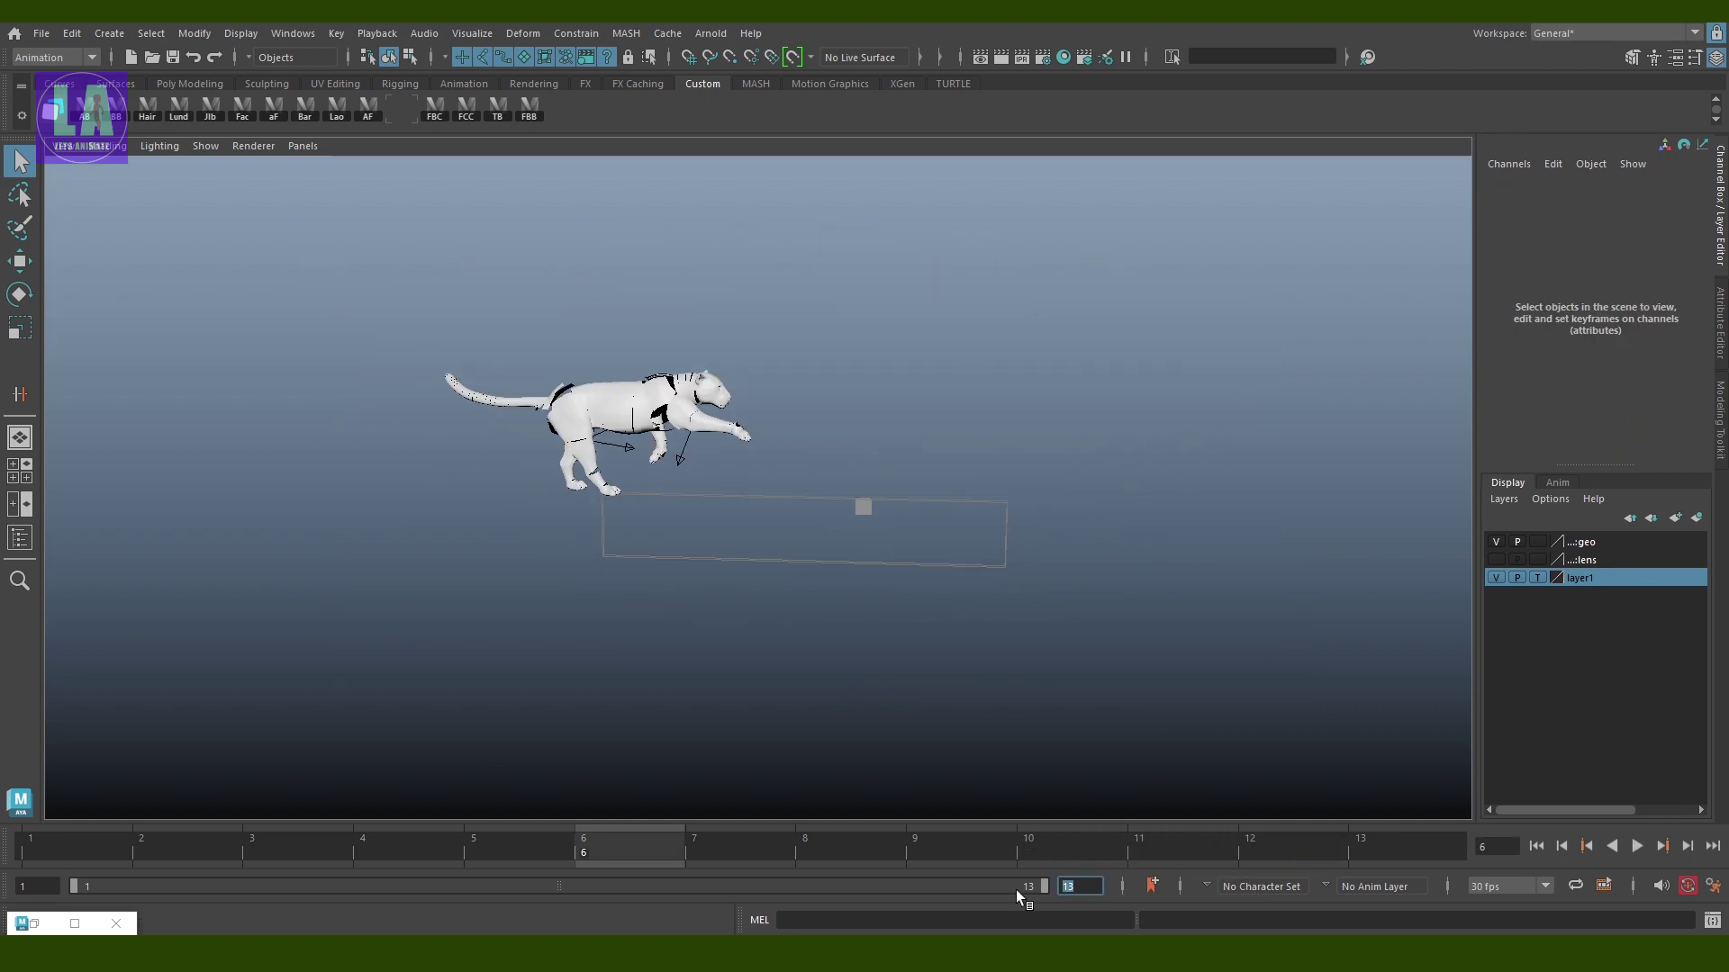
key(Return)
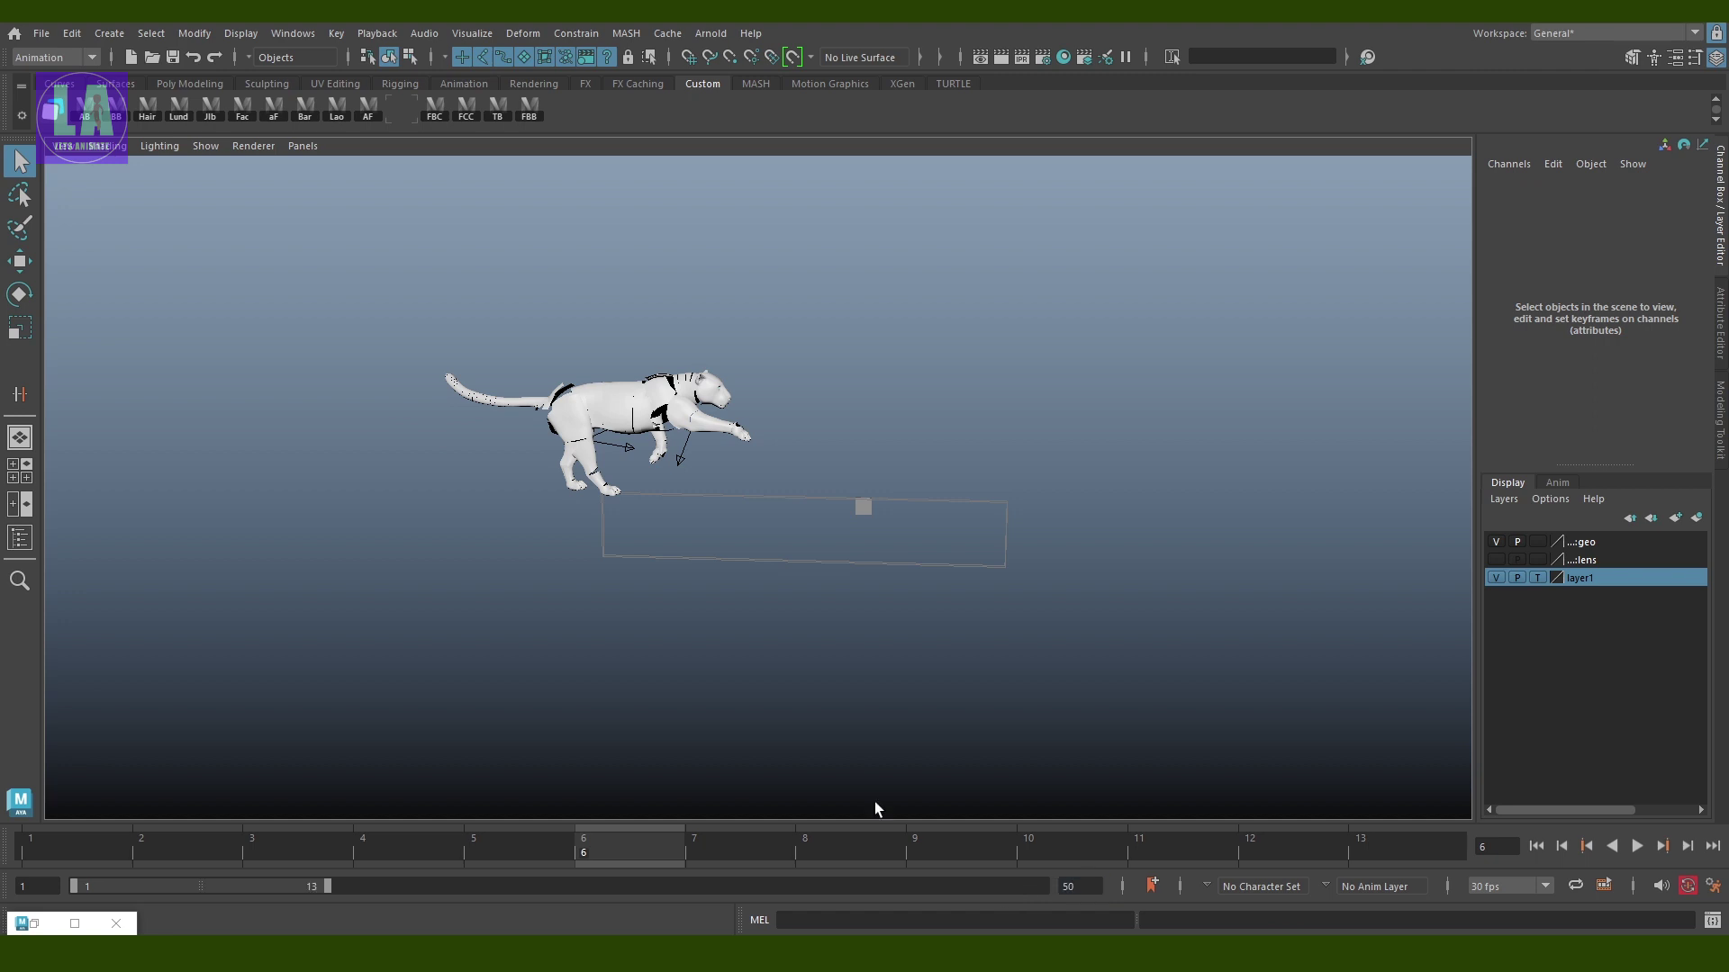
key(ctrl+s)
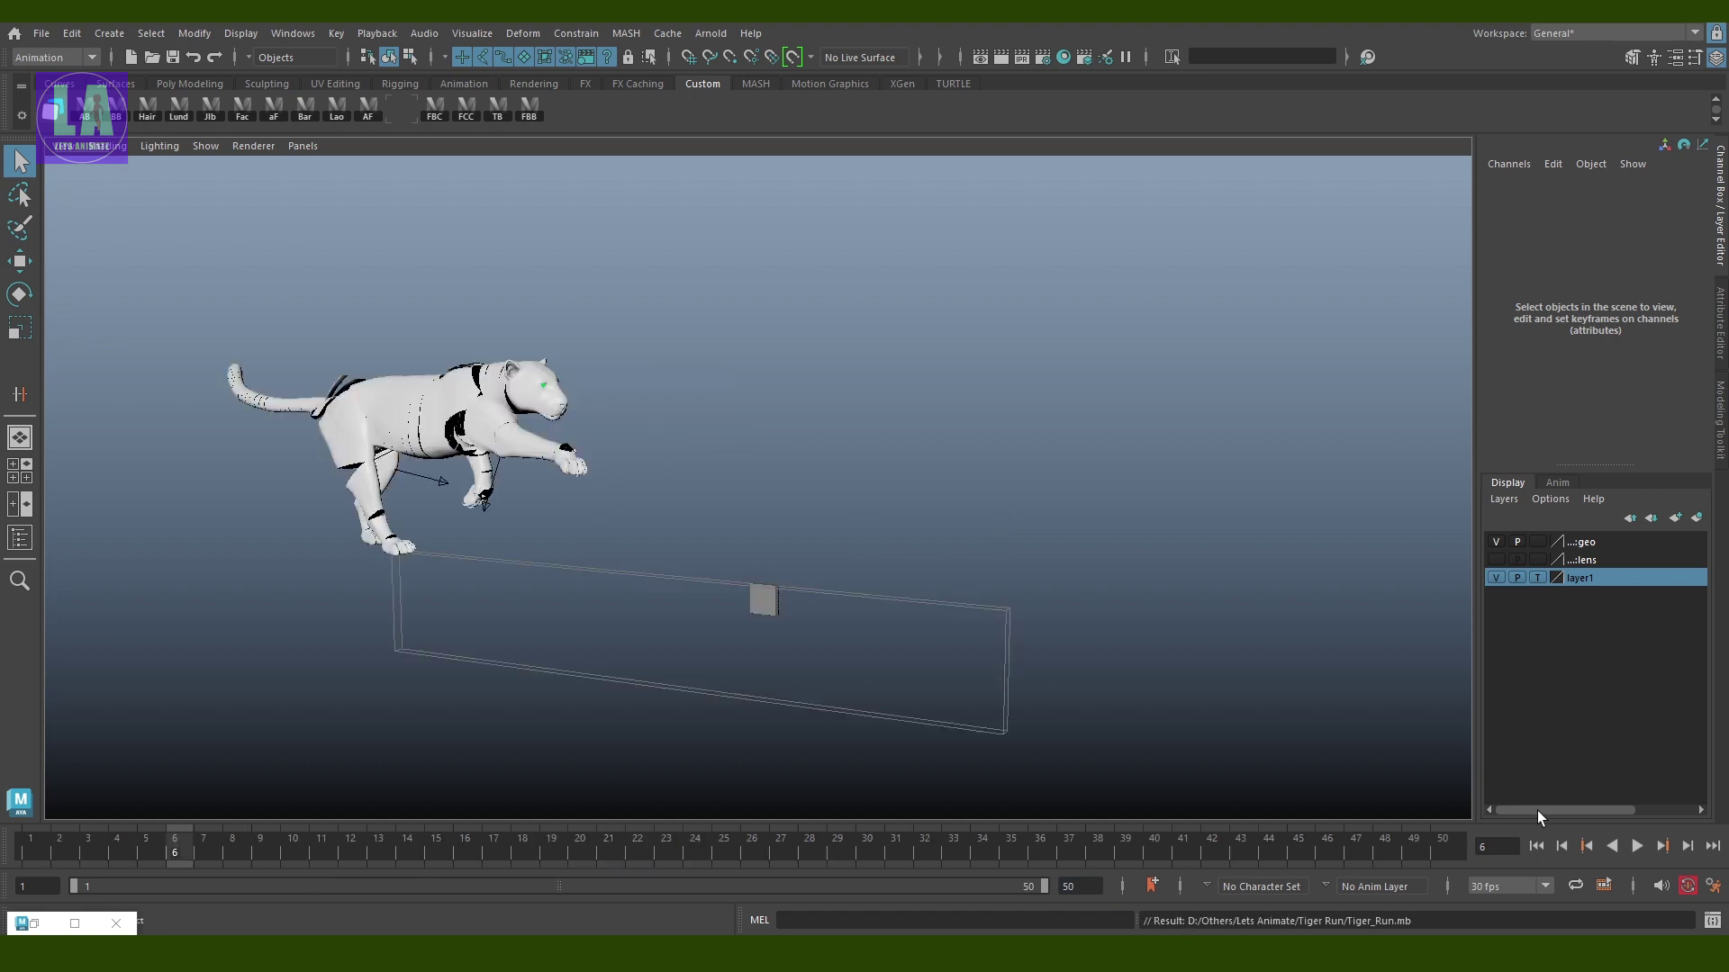
Play back the 50-frame run, then stop and orbit the view around the tiger
click(1636, 846)
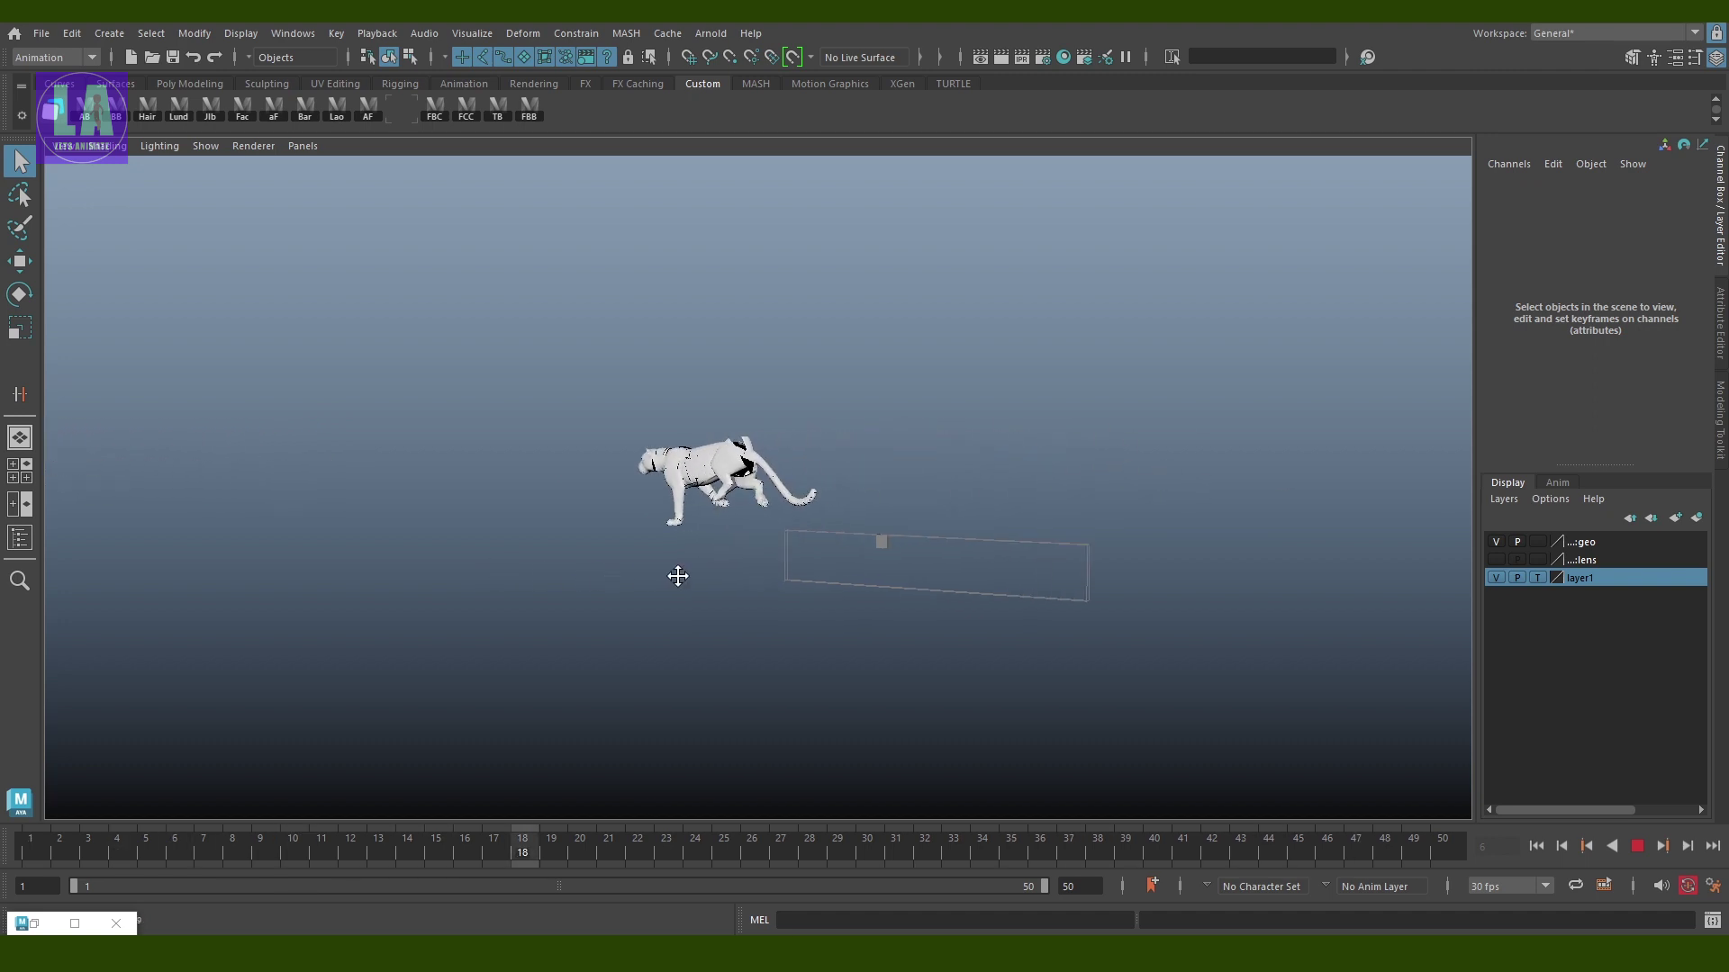
click(1629, 849)
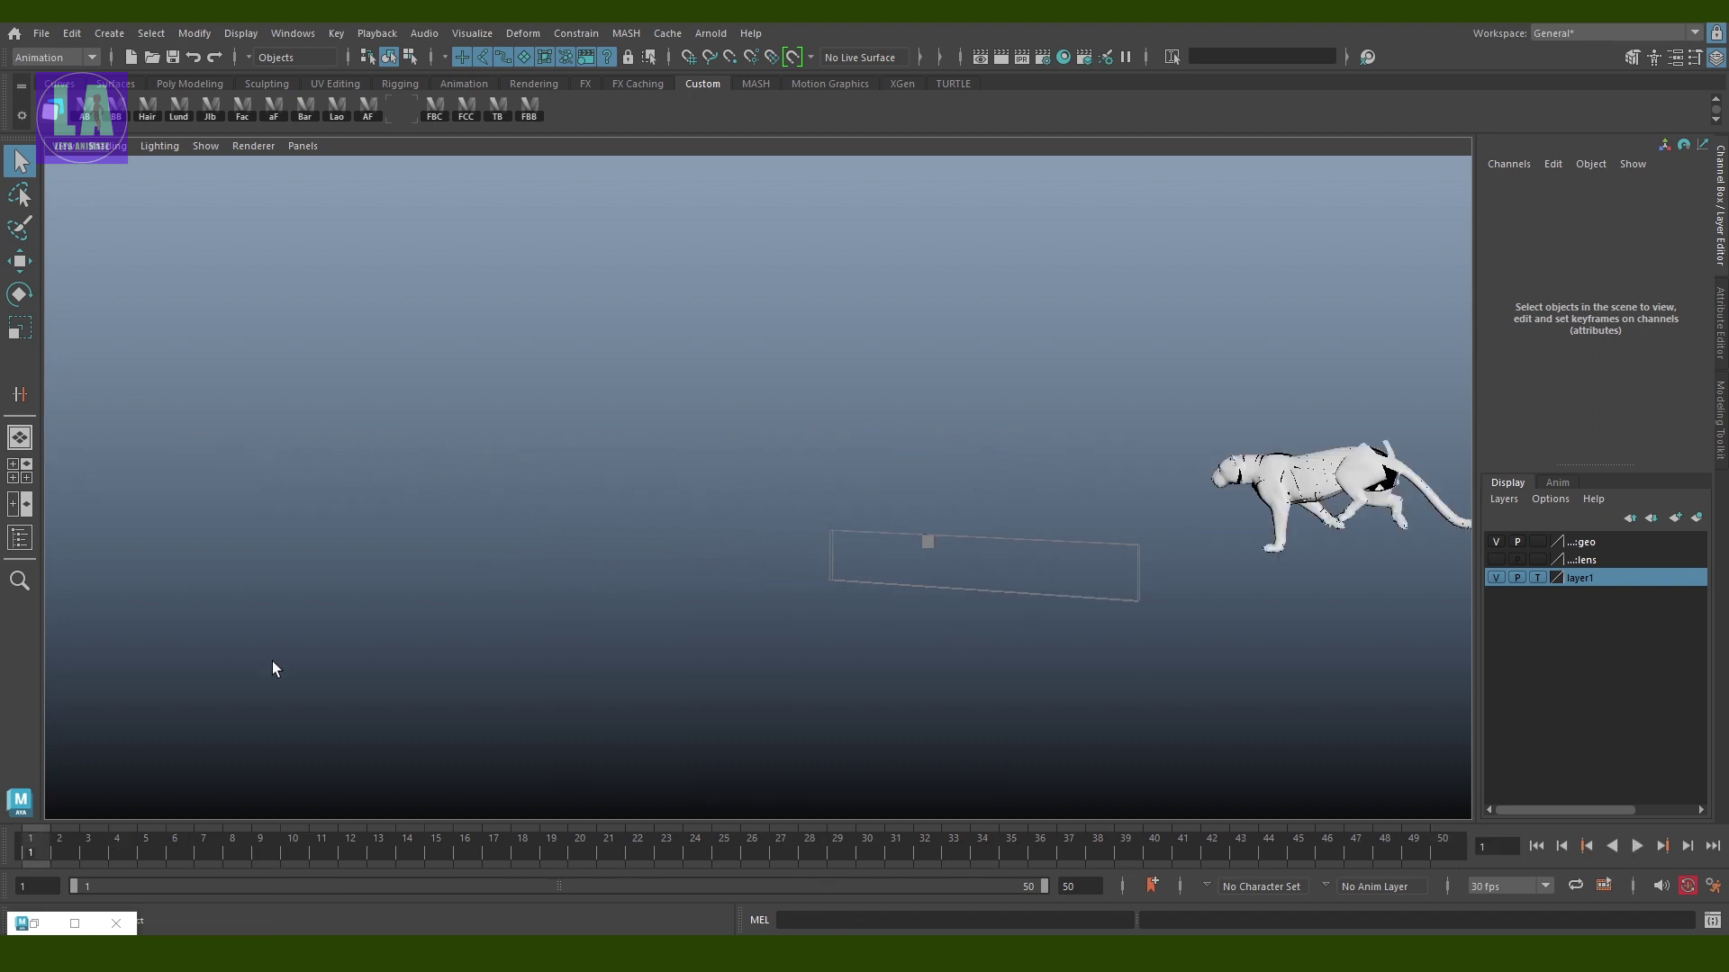
alt+drag(270, 664, 919, 572)
mouse_move(1218, 578)
alt+mouse_down()
mouse_move(763, 550)
mouse_move(686, 456)
mouse_move(770, 659)
alt+mouse_up()
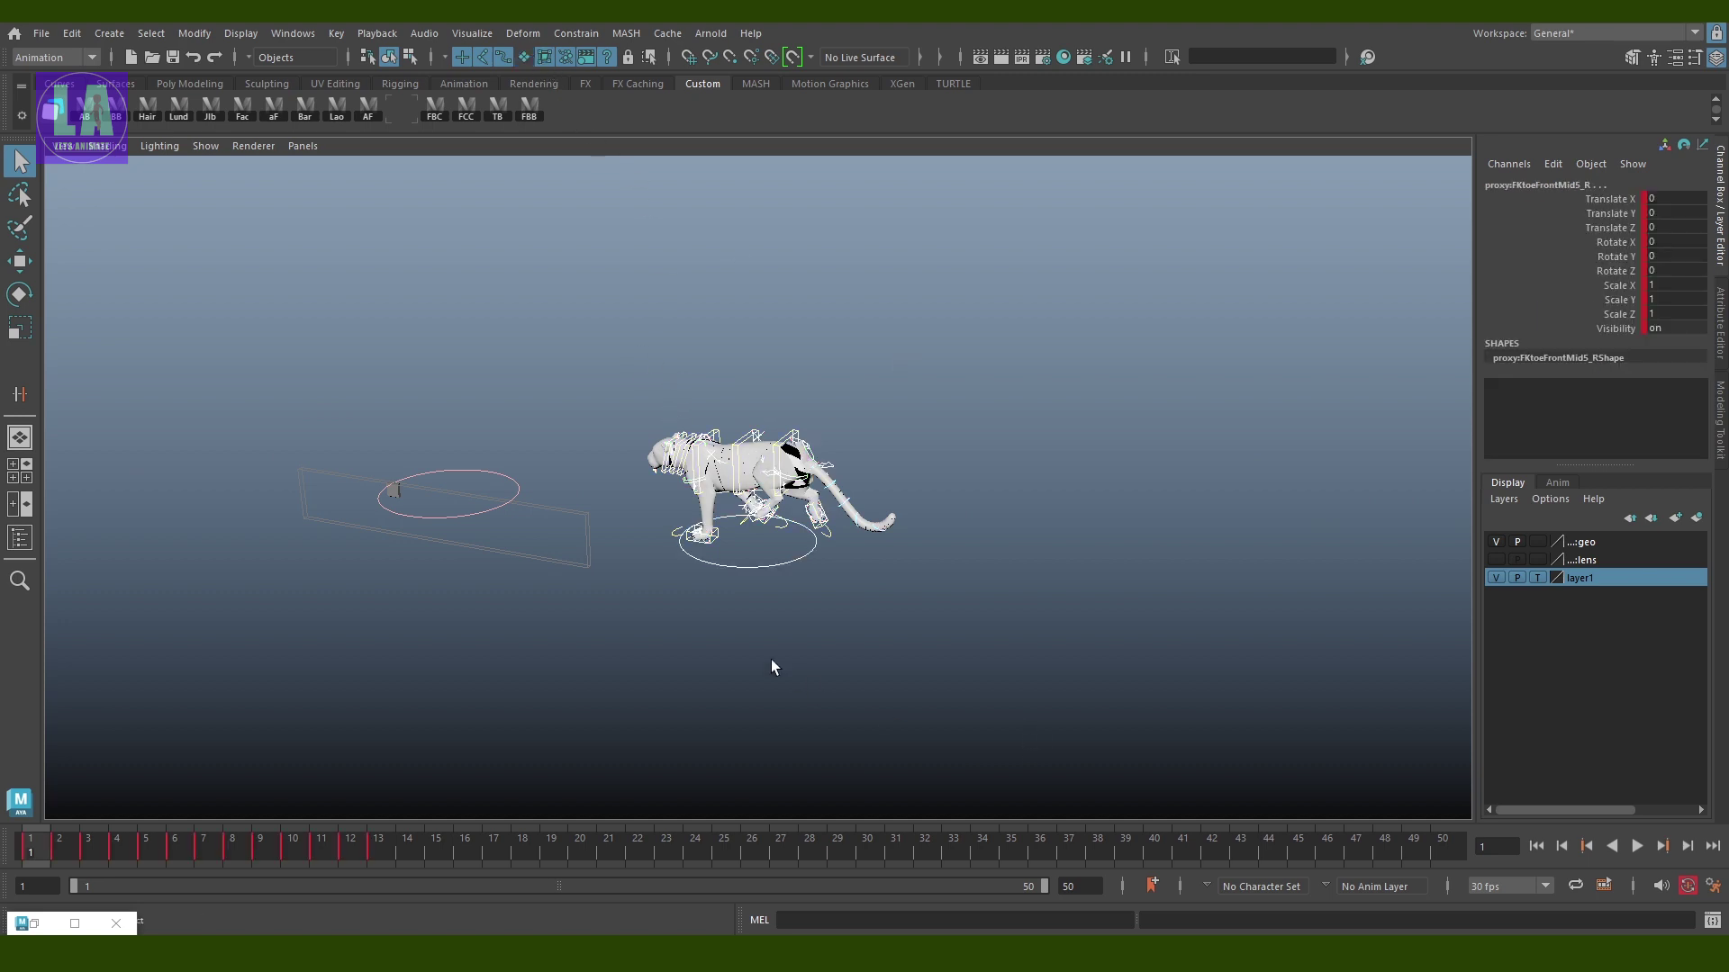
scroll(783, 662, up, 2)
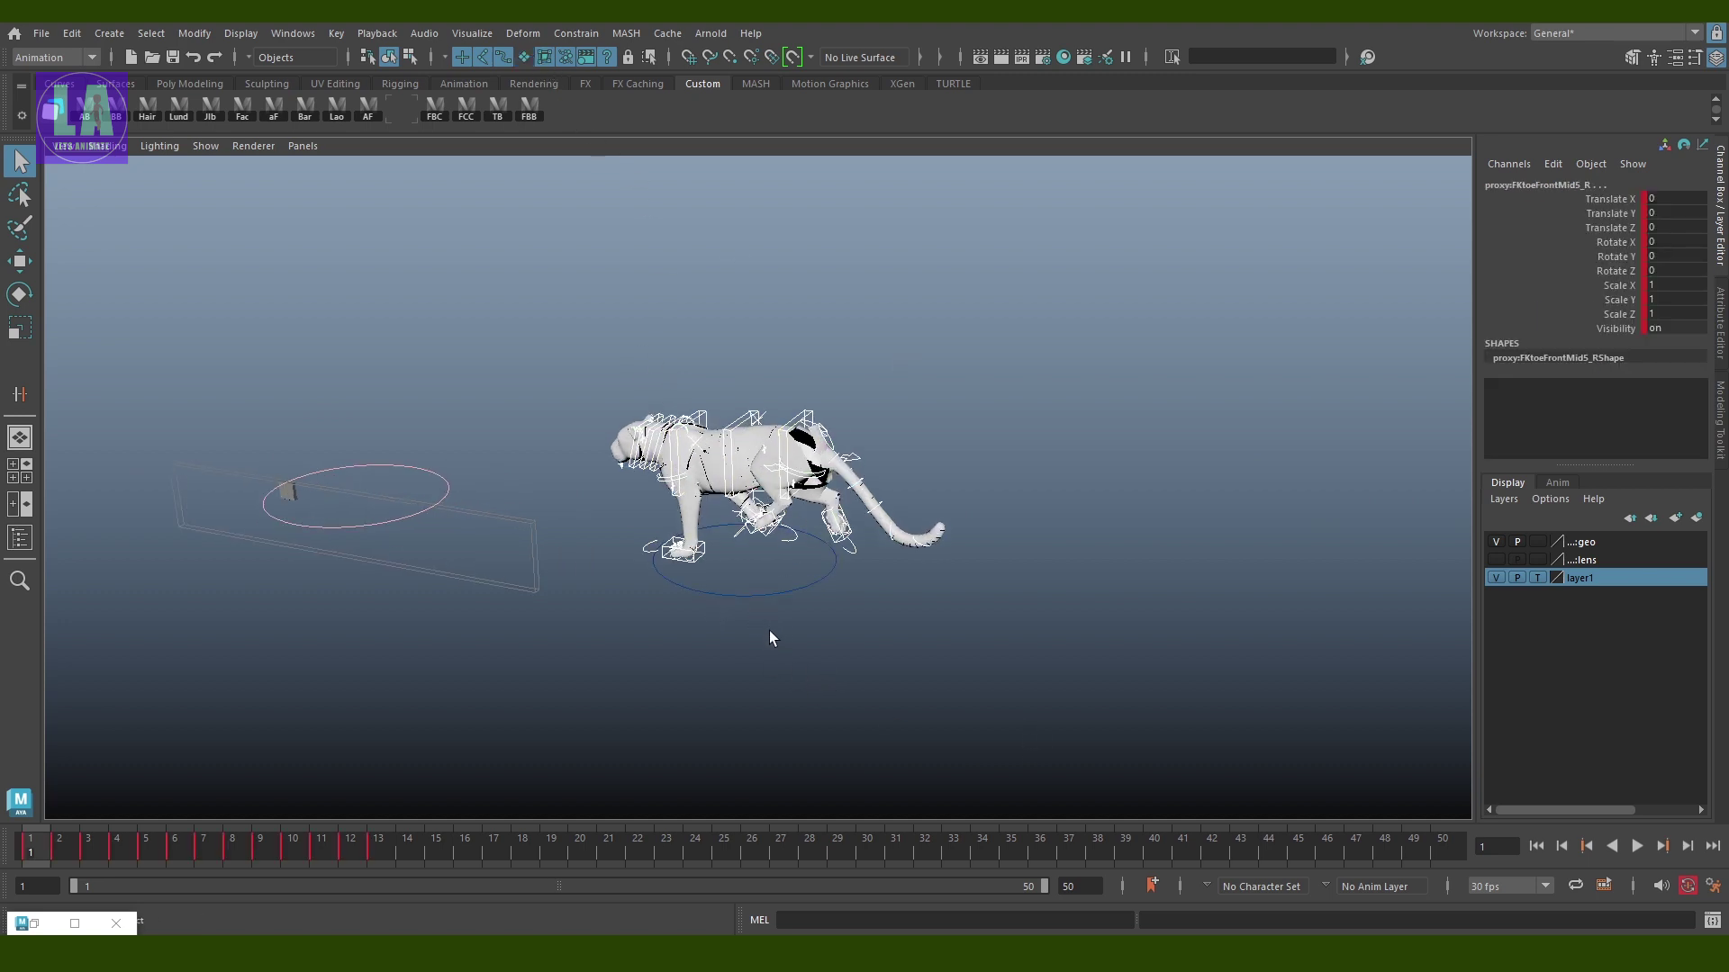
Set Pre Infinity and Post Infinity to Cycle on all the tiger's animation curves
click(401, 115)
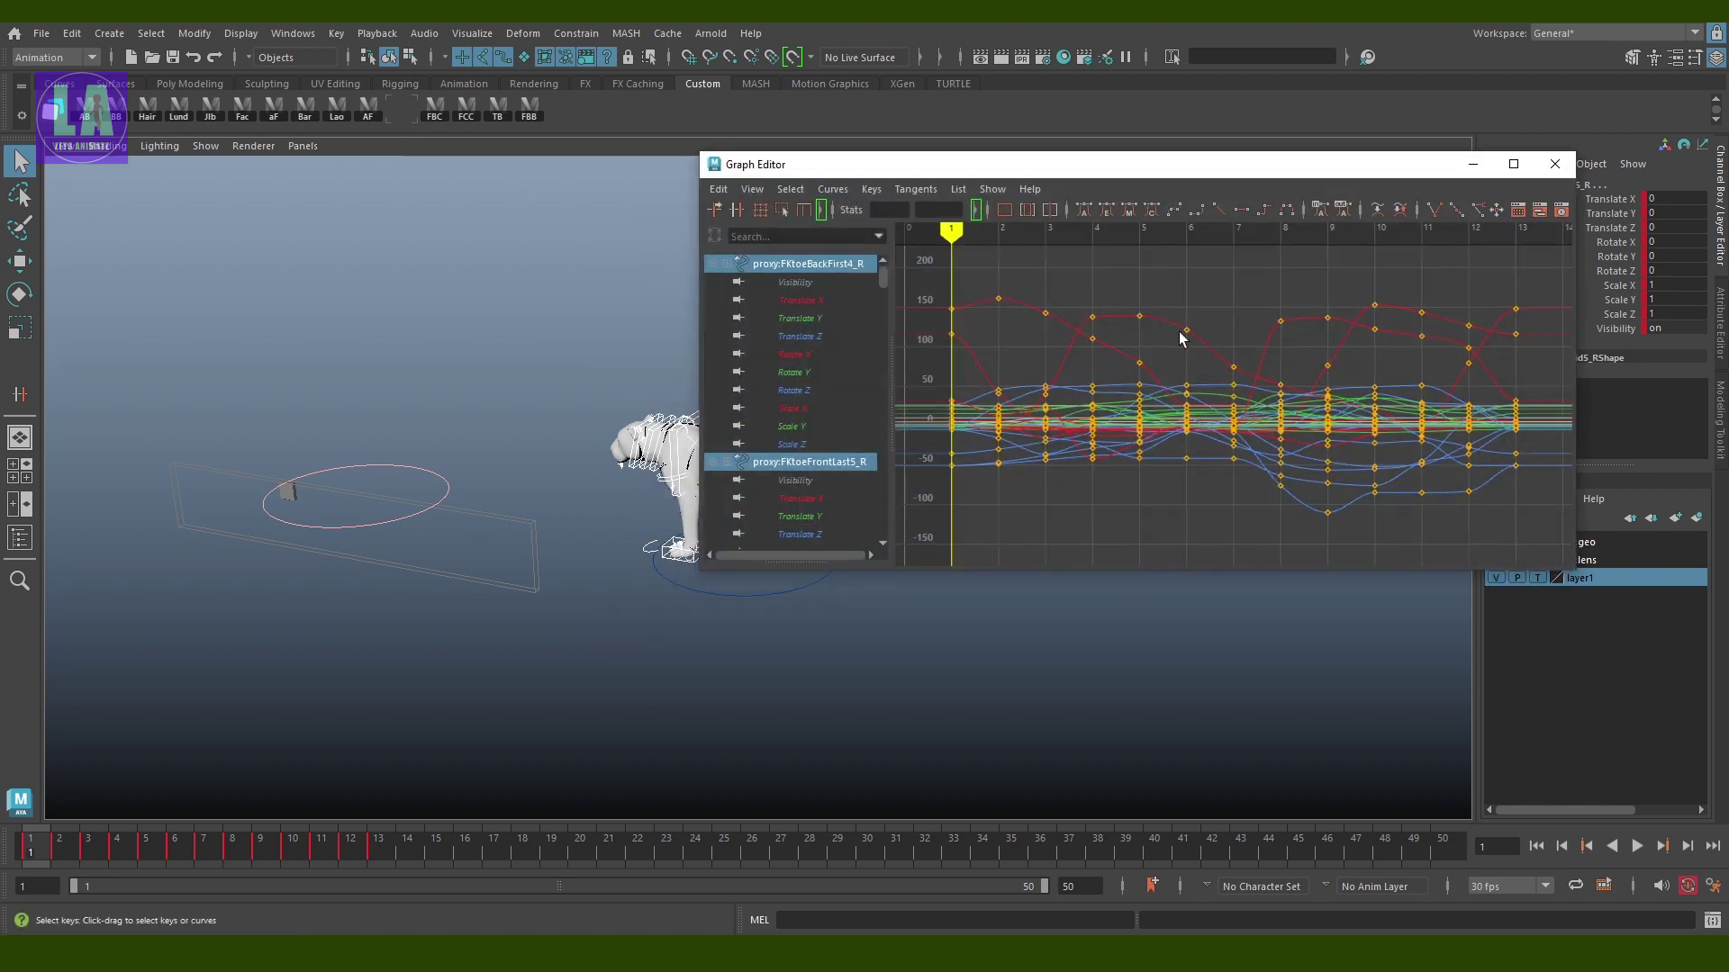
scroll(1180, 331, down, 5)
drag(1107, 302, 1386, 506)
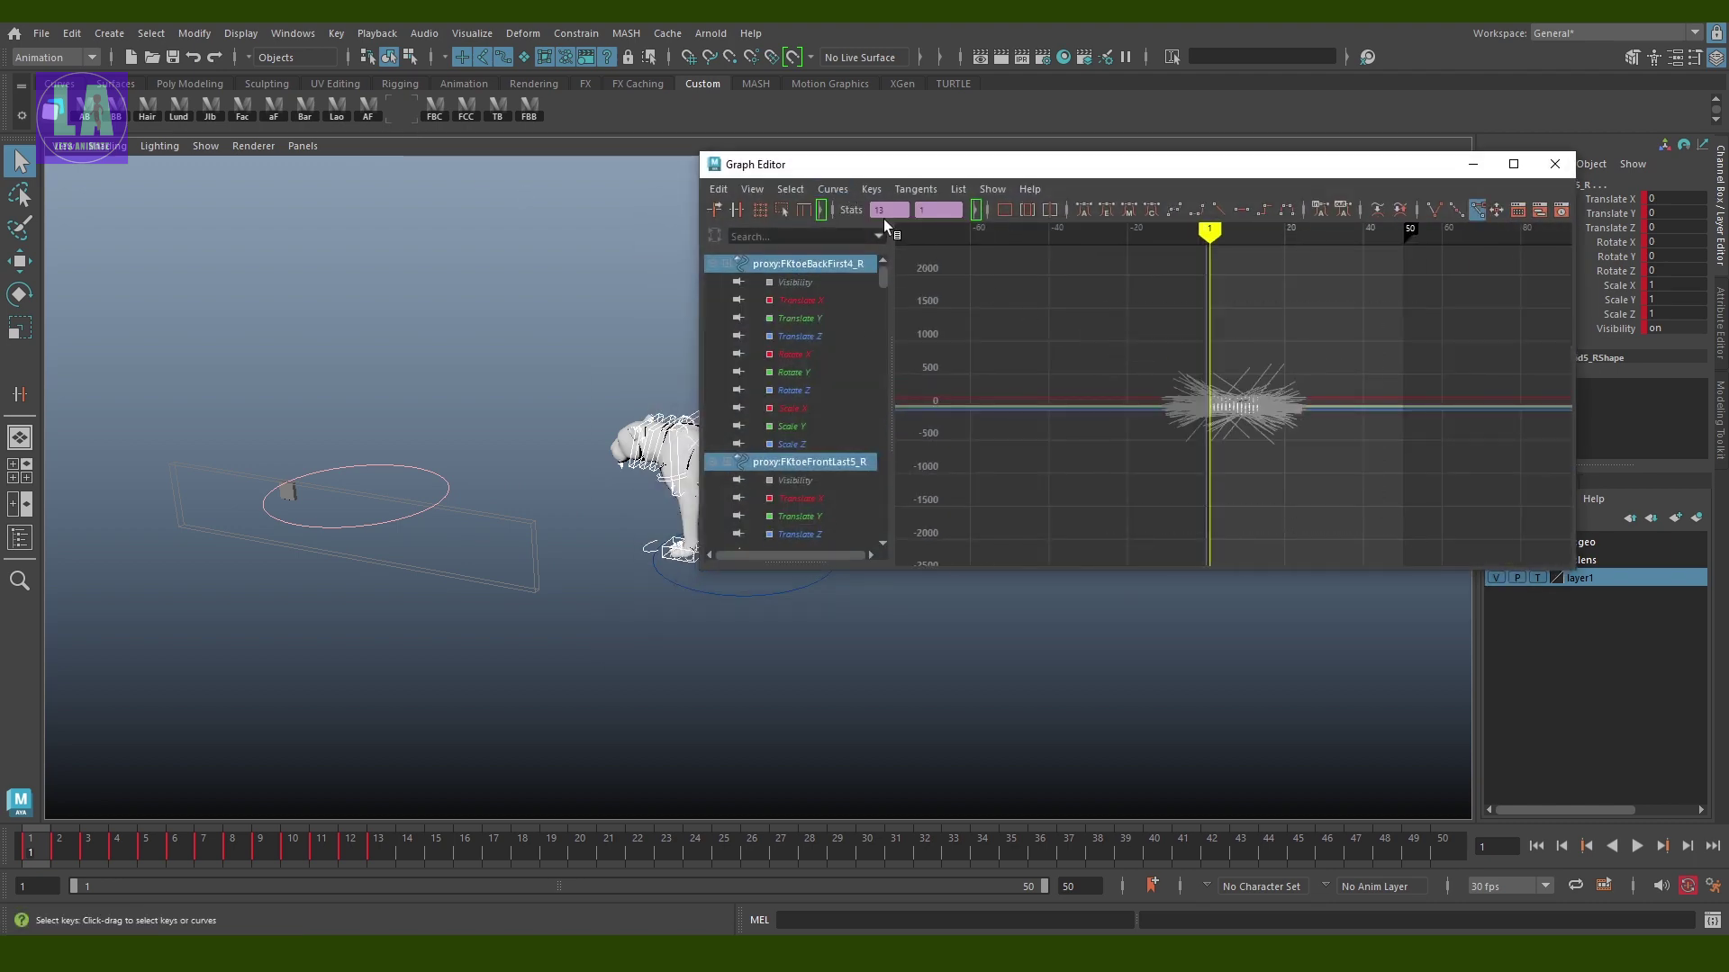
click(837, 191)
click(1066, 219)
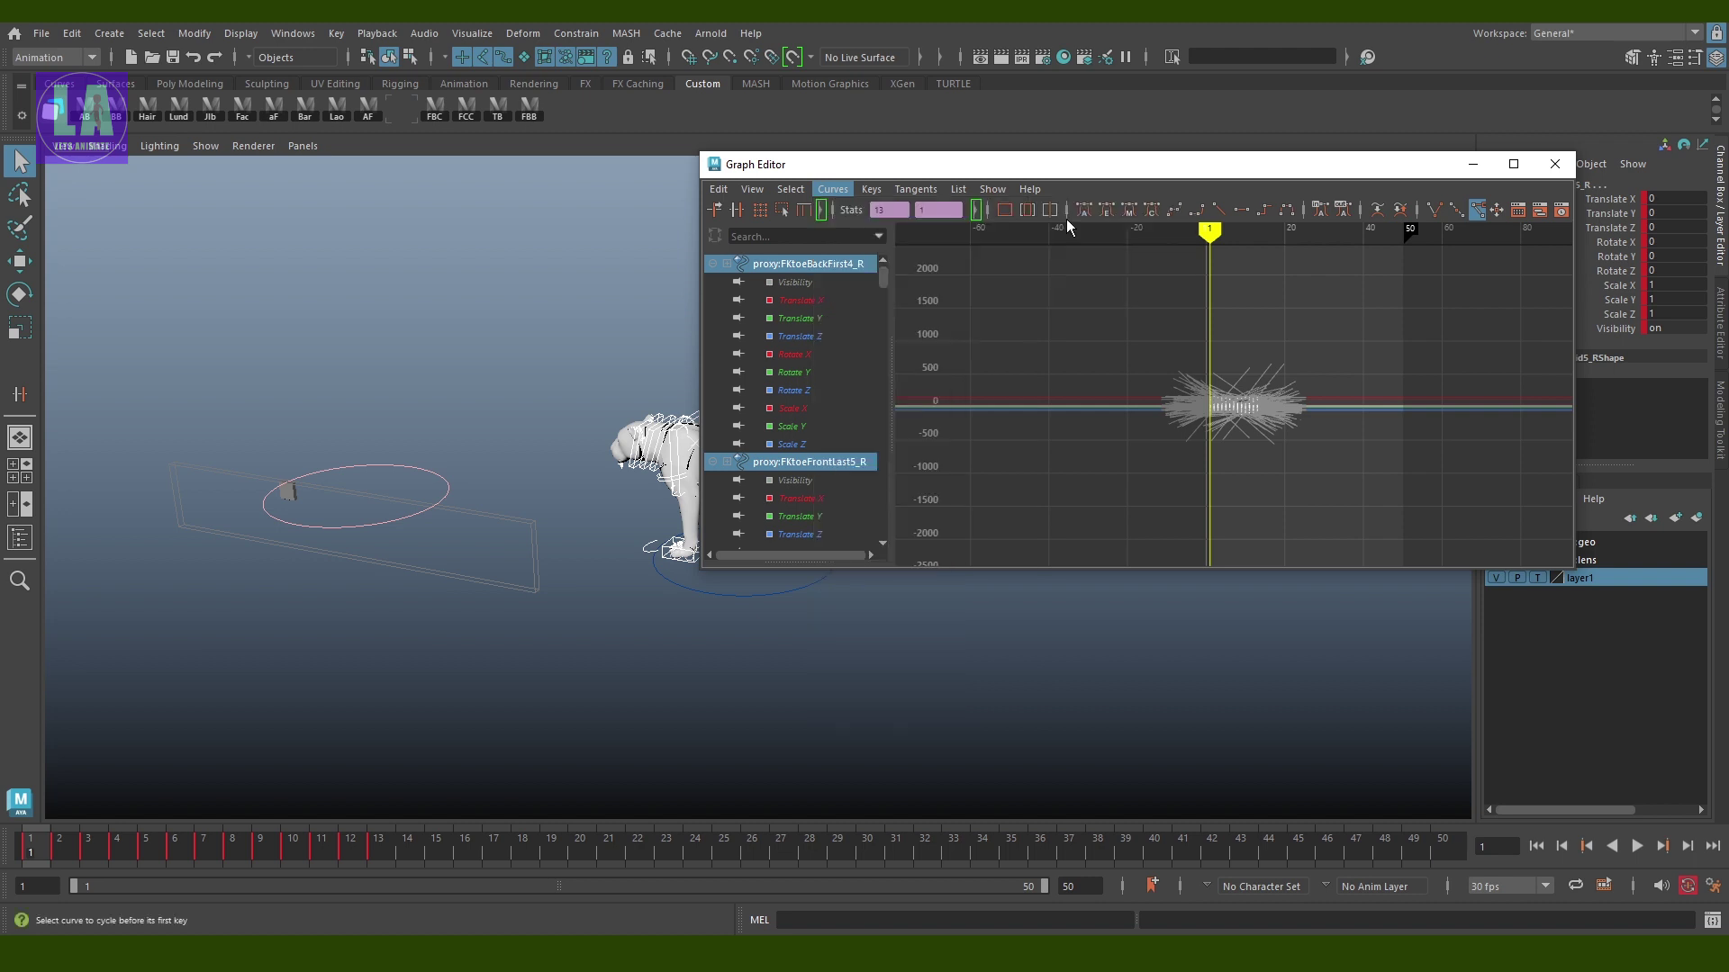
click(833, 189)
click(1066, 235)
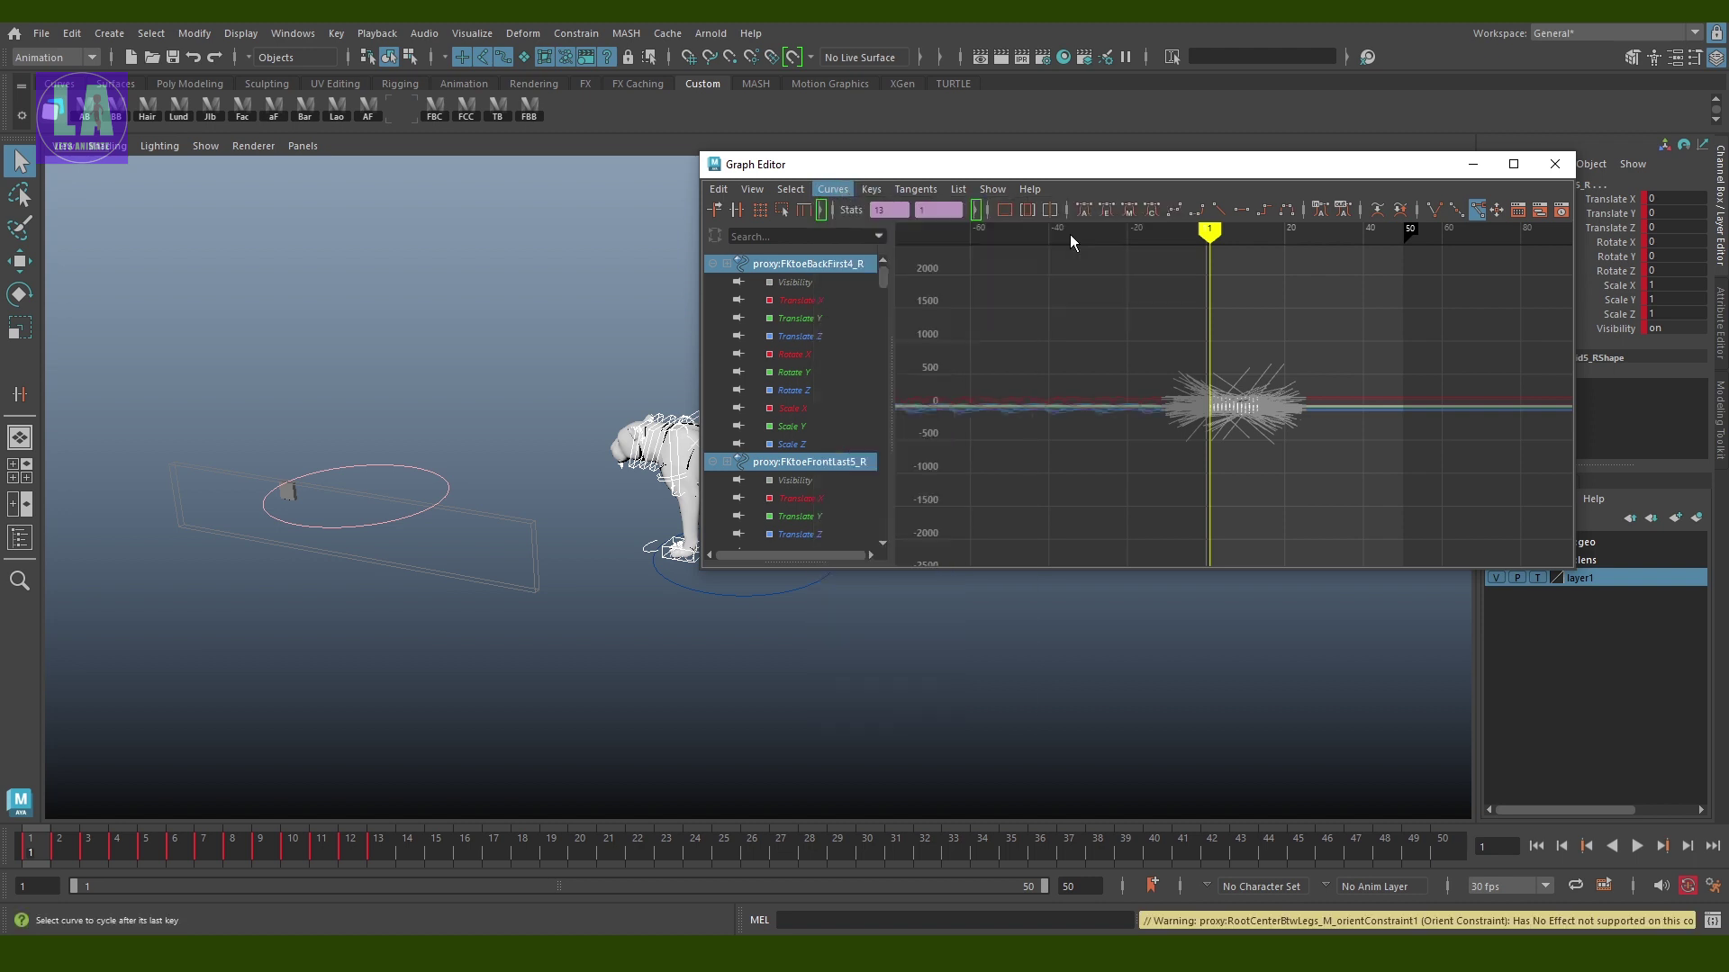
click(1378, 320)
Toggle the Graph Editor's infinity curve display off and back on, then play the looping run
scroll(1254, 478, up, 3)
scroll(1441, 449, up, 3)
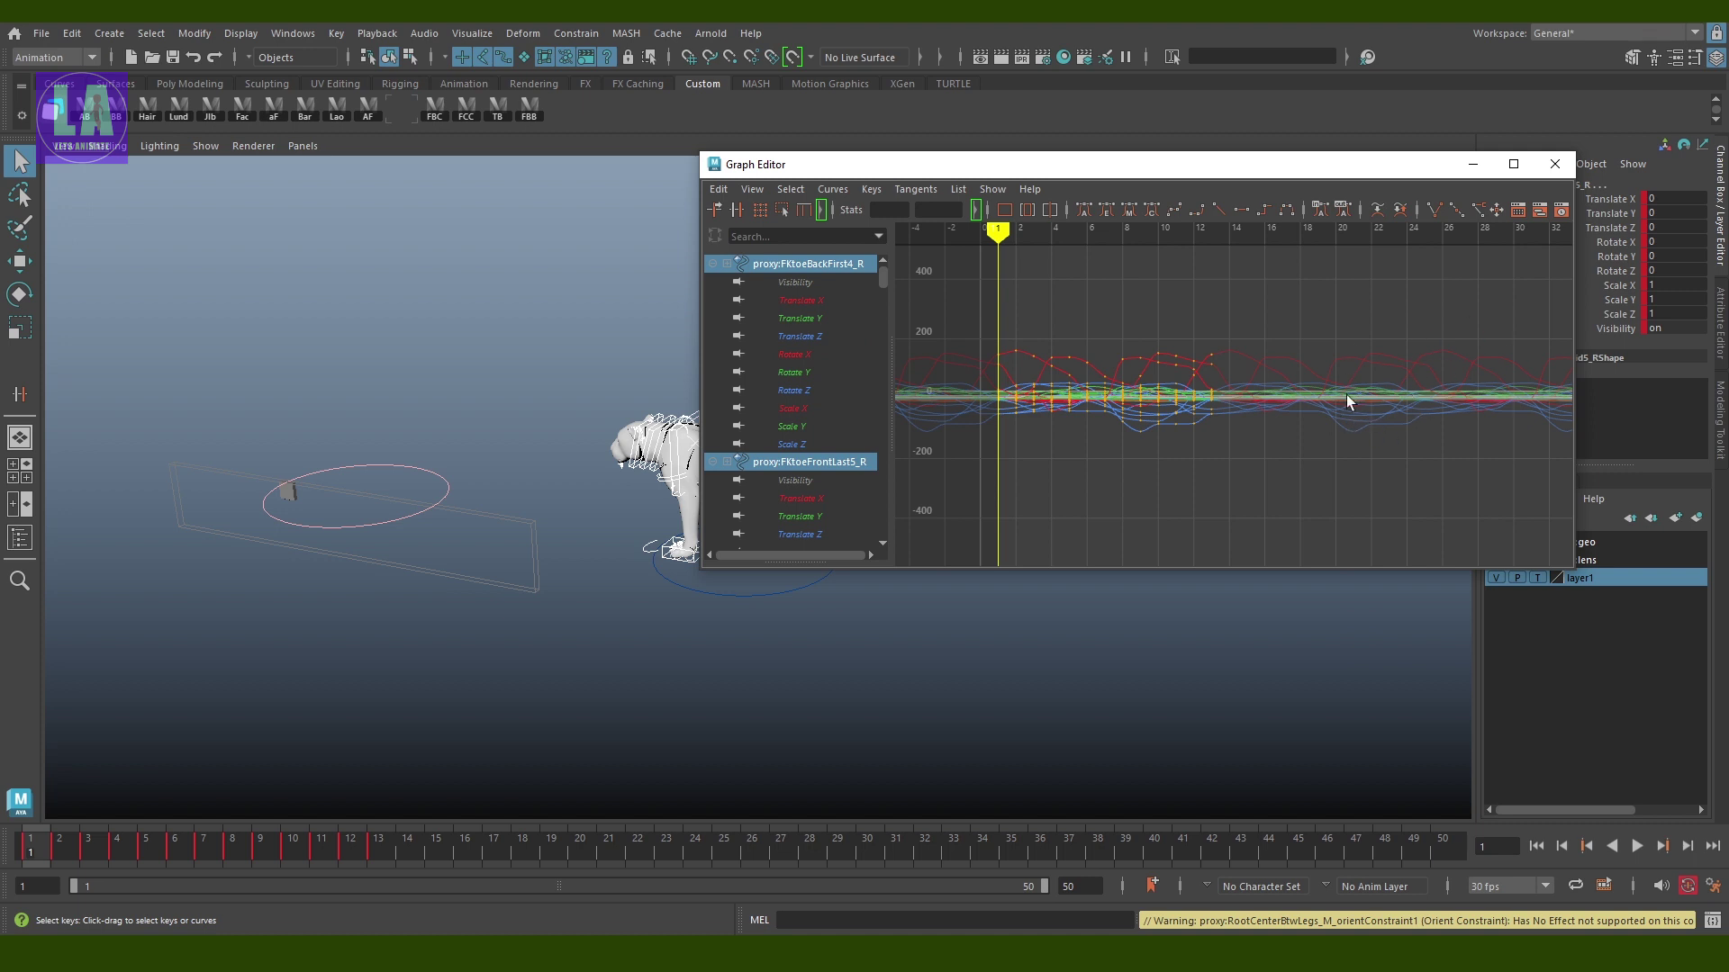
click(753, 190)
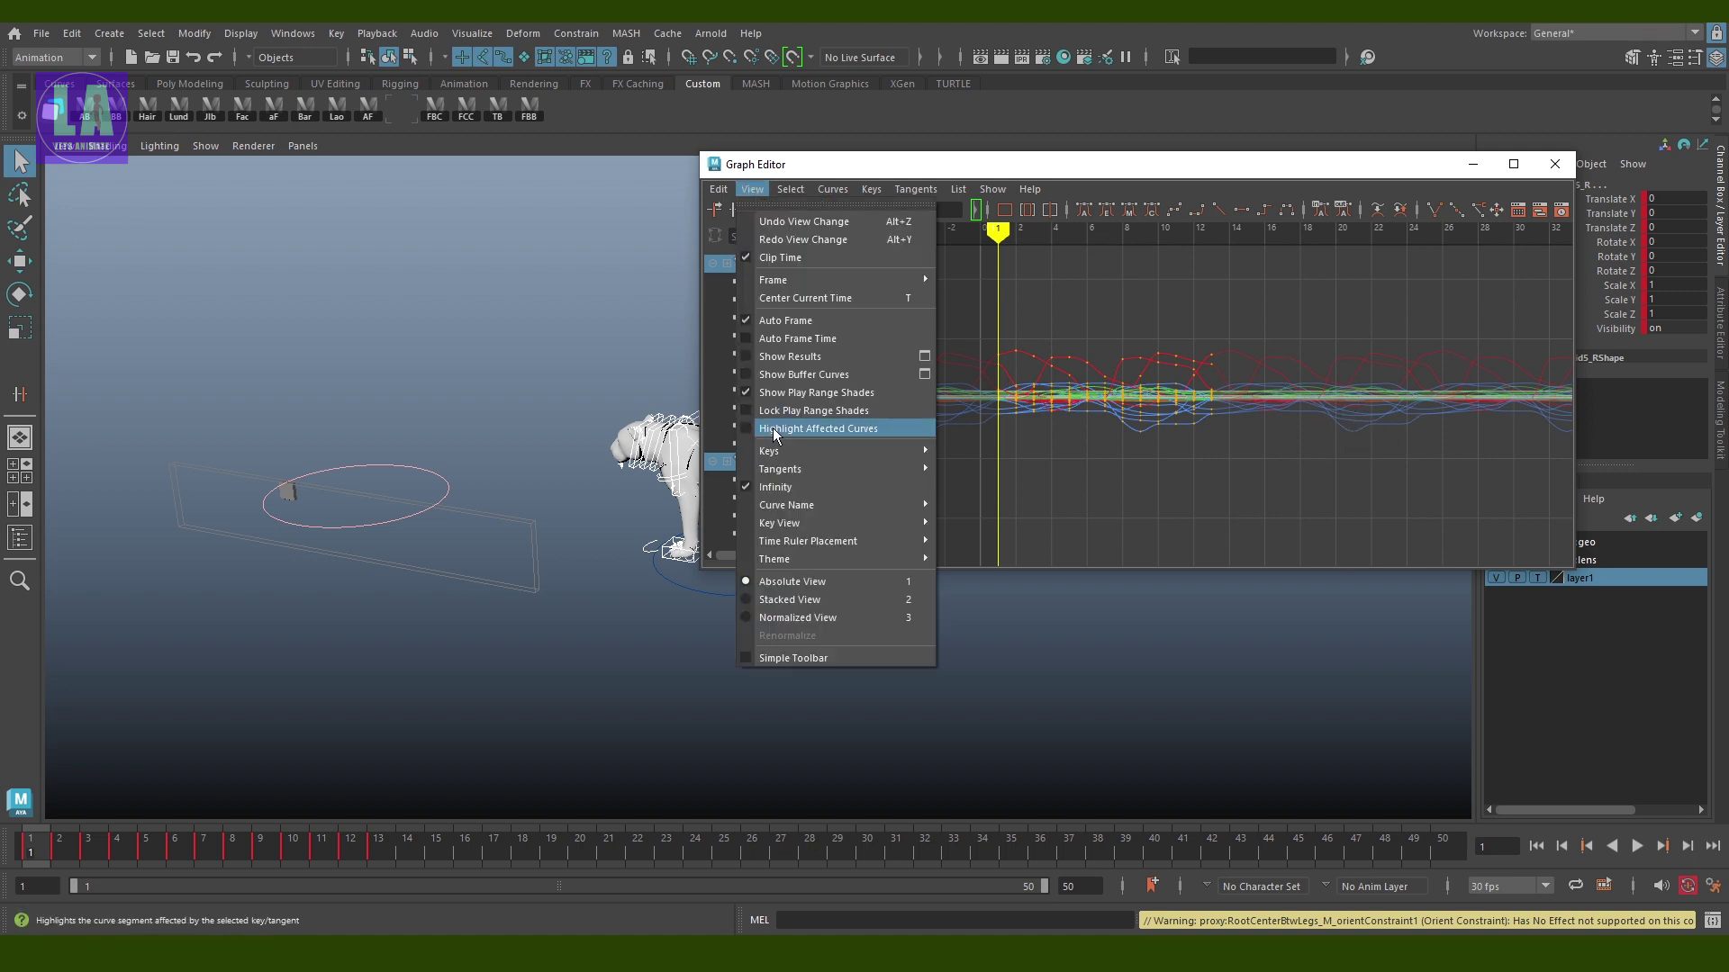
click(786, 487)
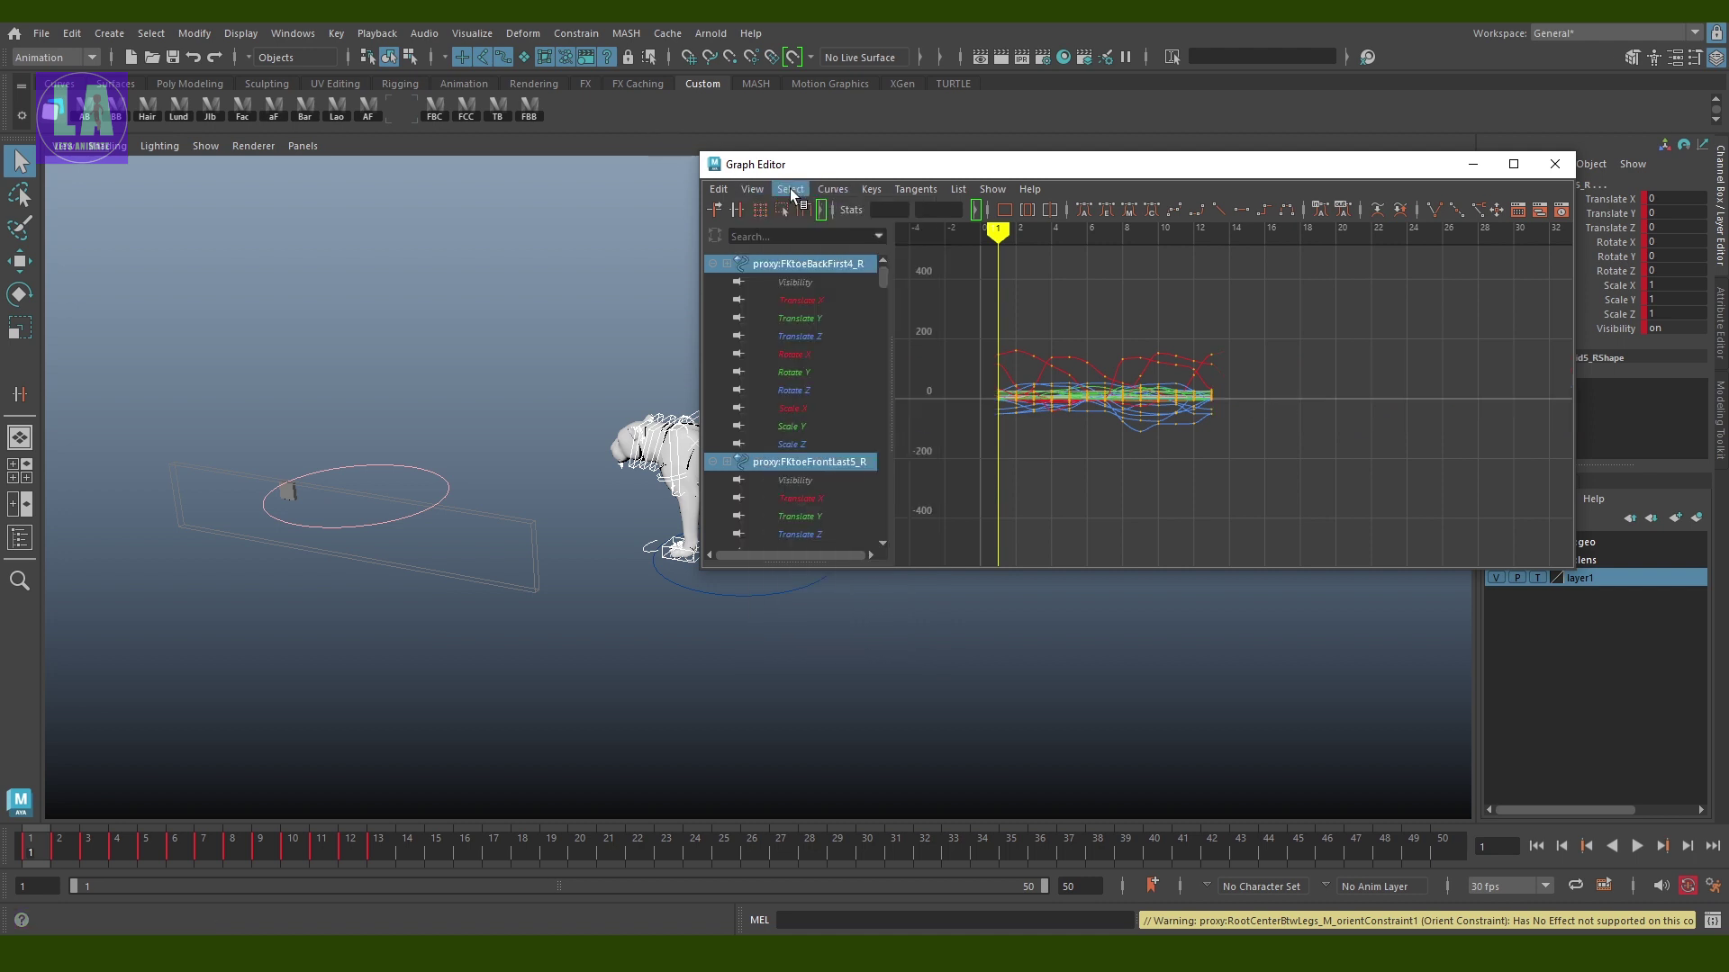
click(752, 190)
click(806, 488)
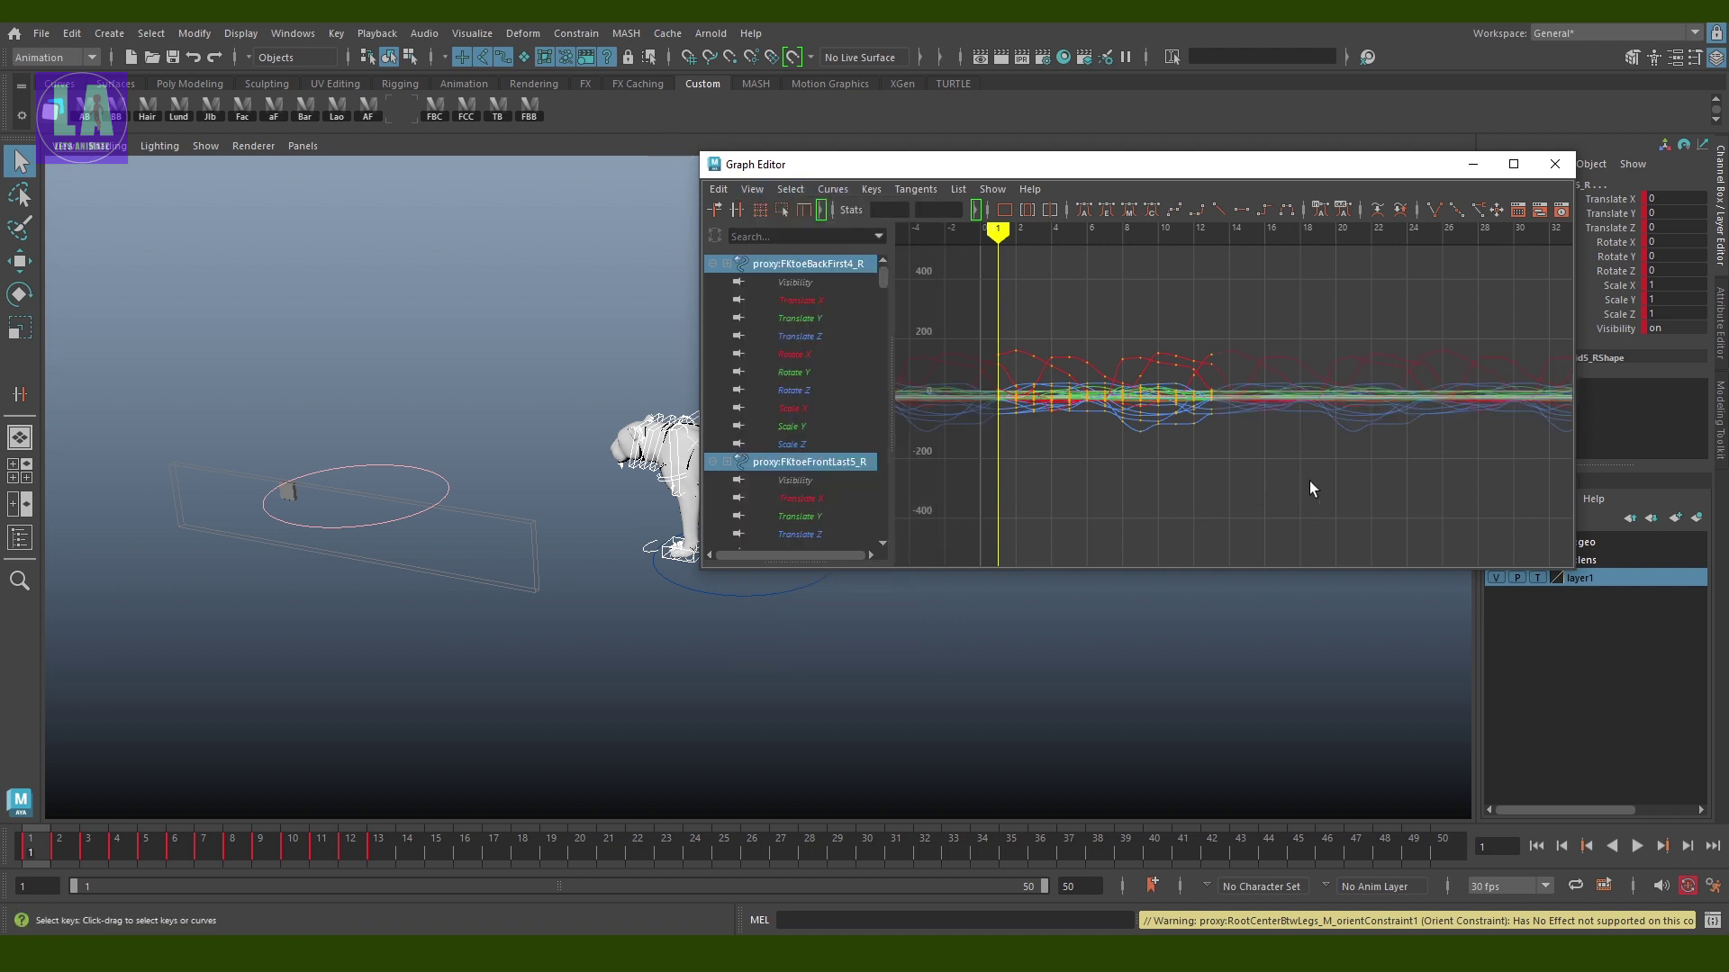
click(1025, 585)
key(alt+v)
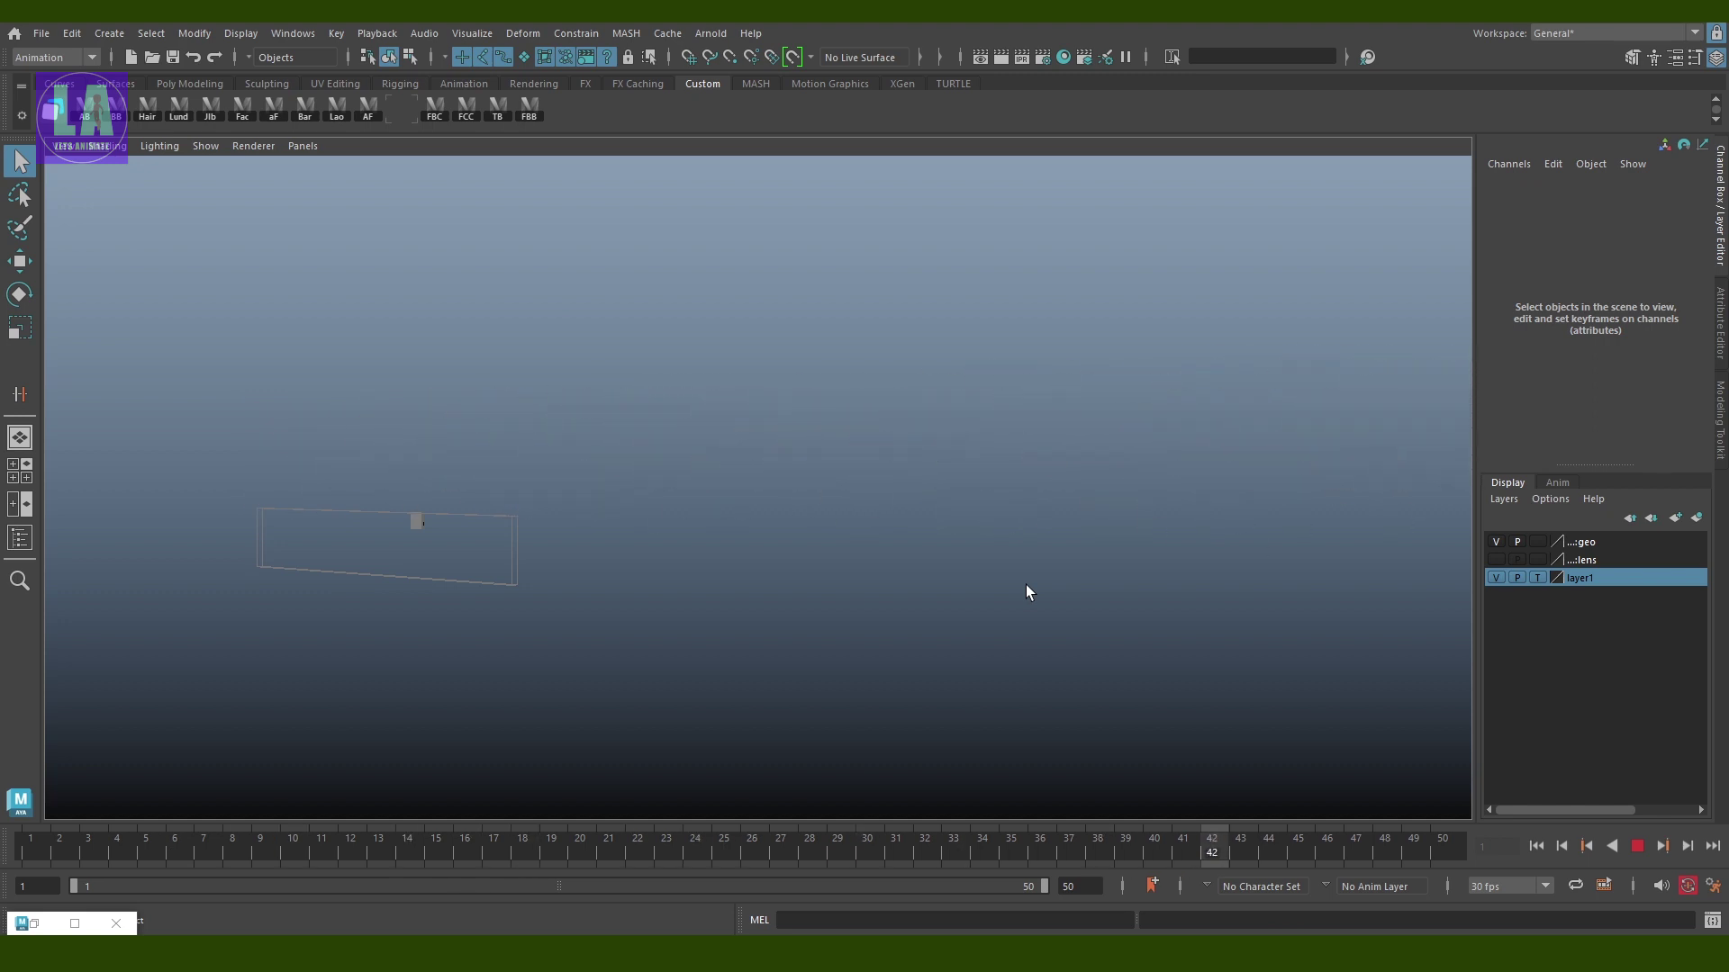